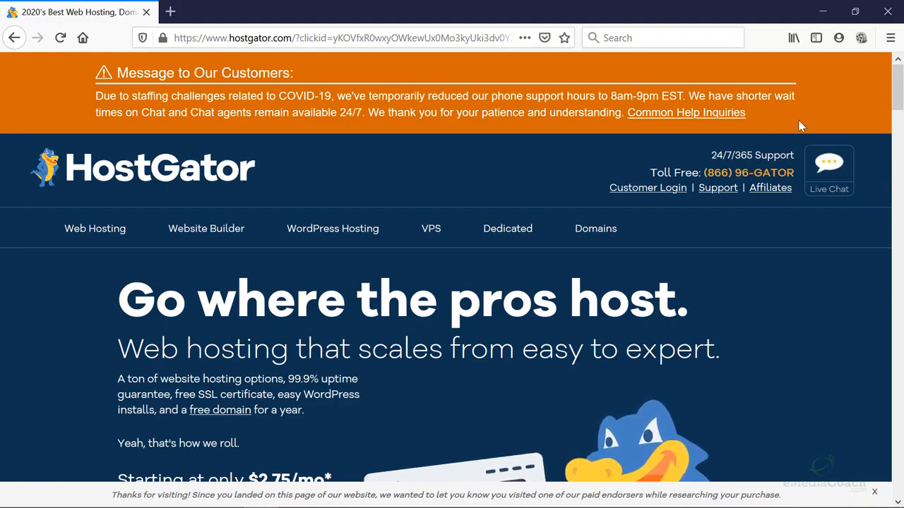
Open the shared web hosting plans page from the homepage's Get started offer.
{"action": "left_click_drag", "start_coordinate": [895, 106], "coordinate": [901, 79]}
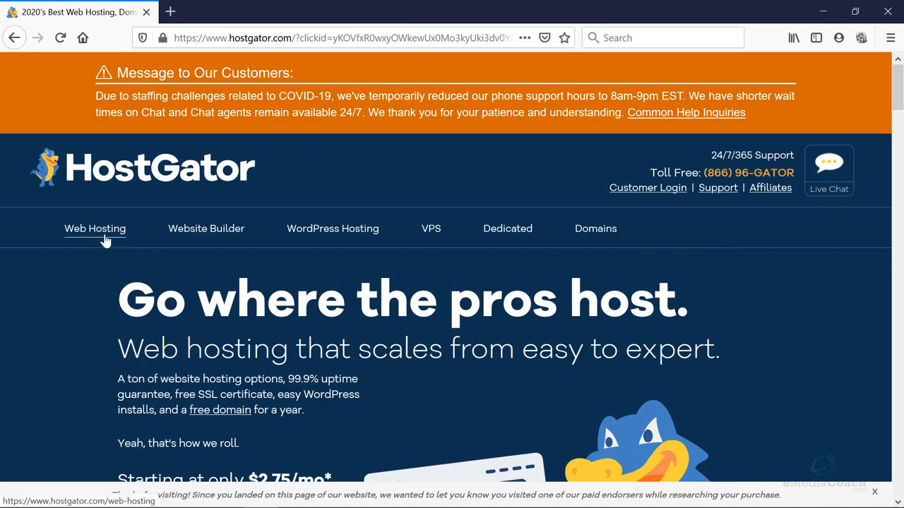
{"action": "scroll", "coordinate": [104, 242], "scroll_direction": "down", "scroll_amount": 3}
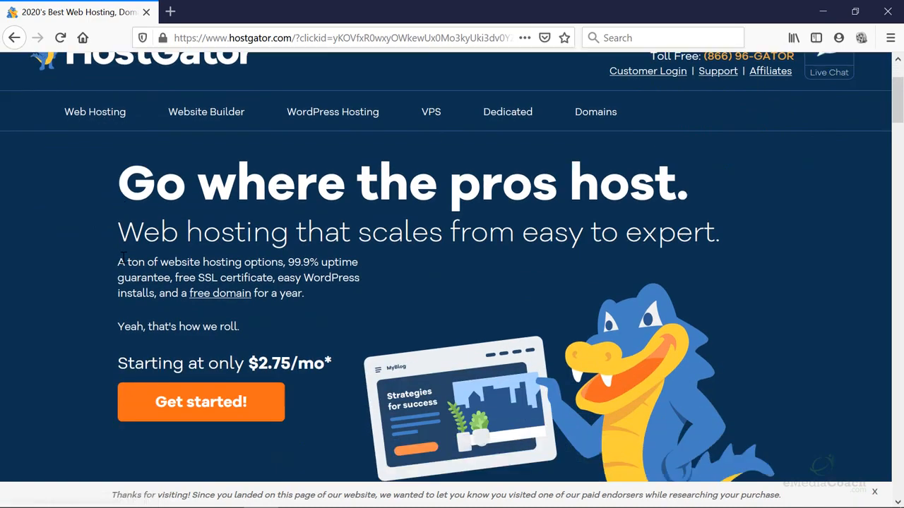
{"action": "left_click", "coordinate": [167, 387]}
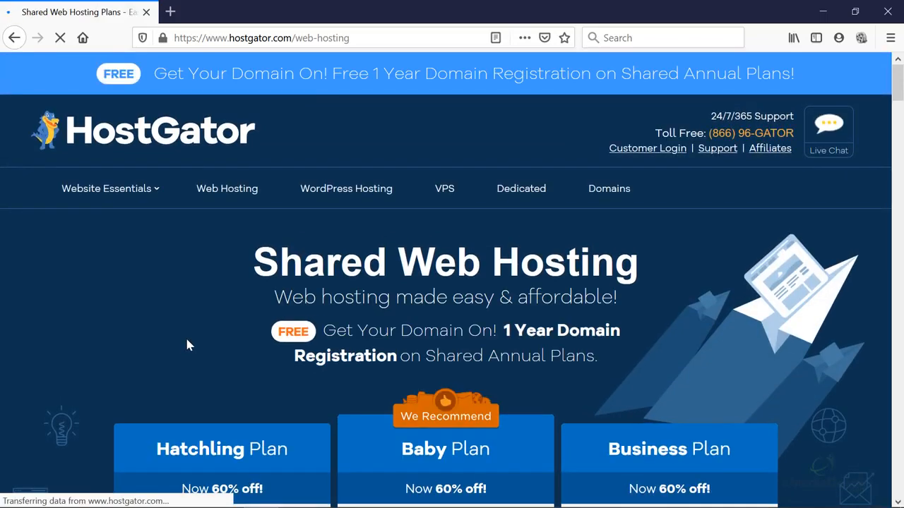
Compare the shared hosting plans and buy the Hatchling Plan.
{"action": "scroll", "coordinate": [185, 346], "scroll_direction": "down", "scroll_amount": 5}
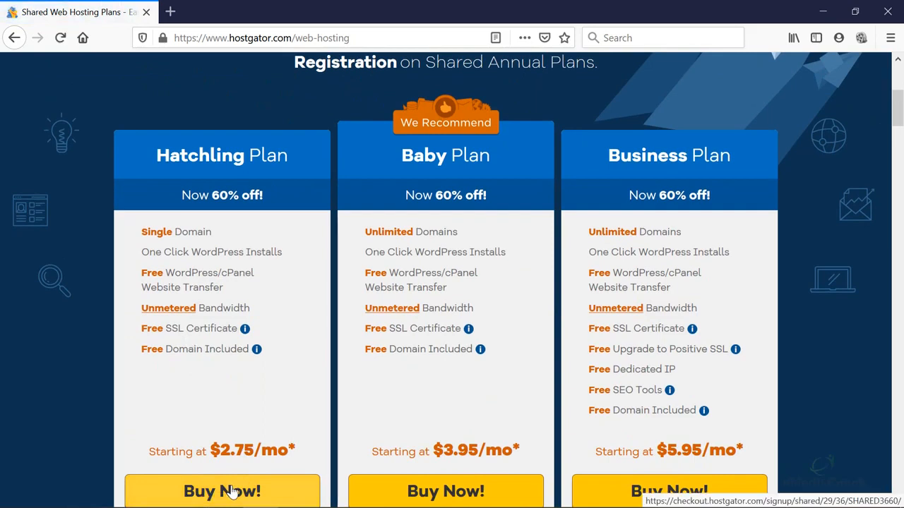
{"action": "scroll", "coordinate": [233, 492], "scroll_direction": "up", "scroll_amount": 1}
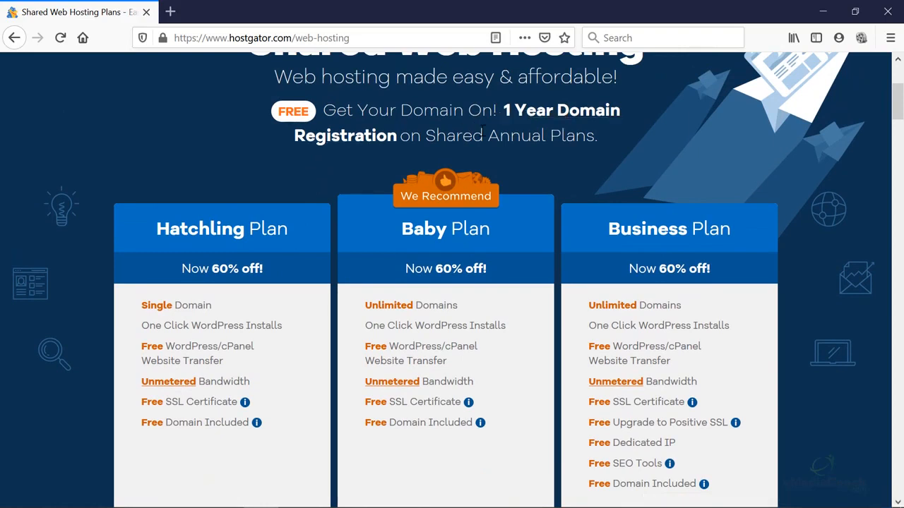
{"action": "scroll", "coordinate": [249, 209], "scroll_direction": "down", "scroll_amount": 2}
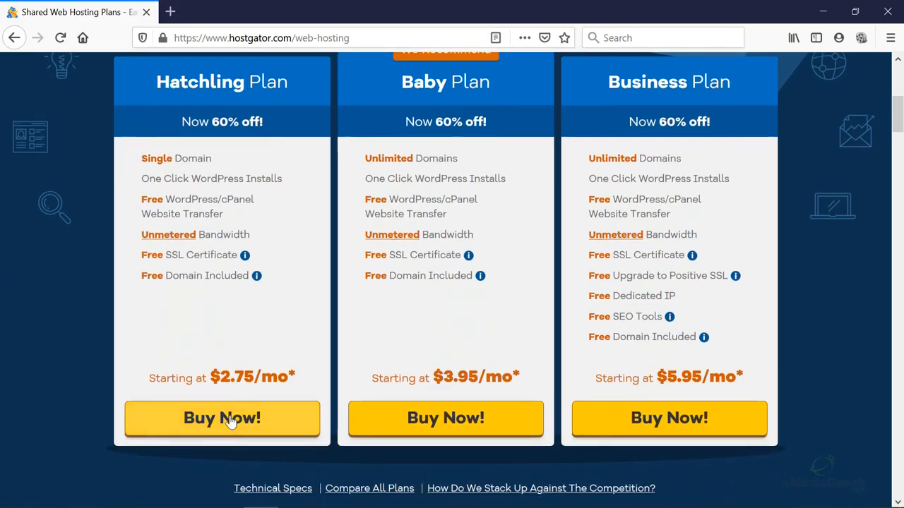
{"action": "left_click", "coordinate": [229, 418]}
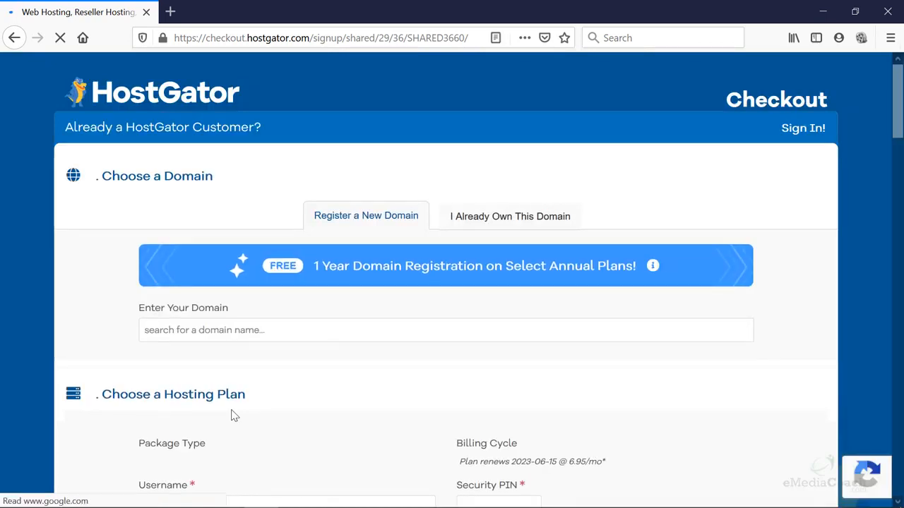
Open the billing cycle options on the checkout form and close them without changing anything.
{"action": "scroll", "coordinate": [586, 332], "scroll_direction": "down", "scroll_amount": 3}
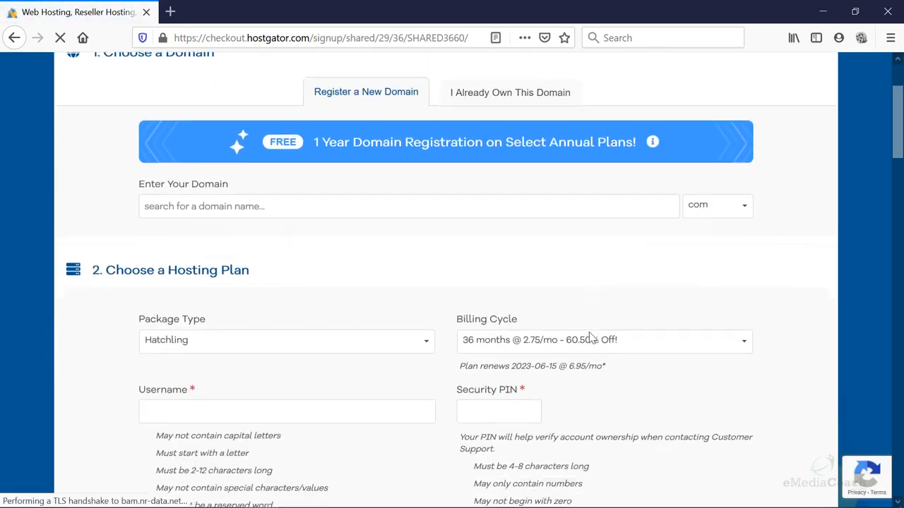
{"action": "left_click", "coordinate": [632, 321]}
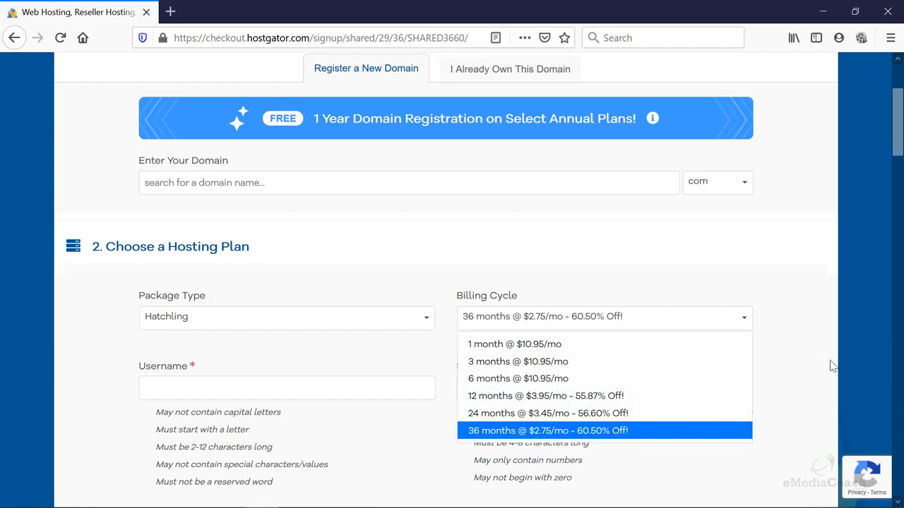
{"action": "left_click", "coordinate": [796, 375]}
{"action": "scroll", "coordinate": [796, 375], "scroll_direction": "up", "scroll_amount": 3}
{"action": "scroll", "coordinate": [736, 374], "scroll_direction": "down", "scroll_amount": 6}
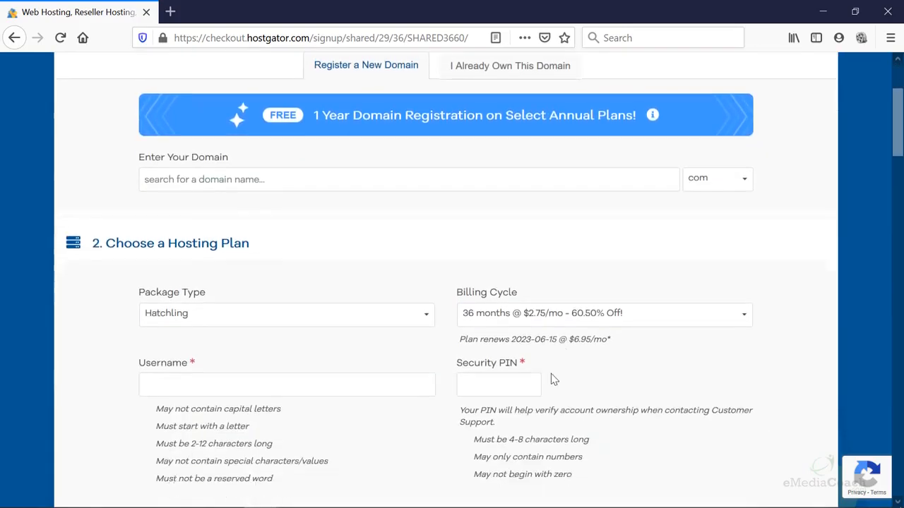
Untick the SiteLock Essentials and Site Backup add-ons in the checkout extras.
{"action": "scroll", "coordinate": [361, 332], "scroll_direction": "down", "scroll_amount": 10}
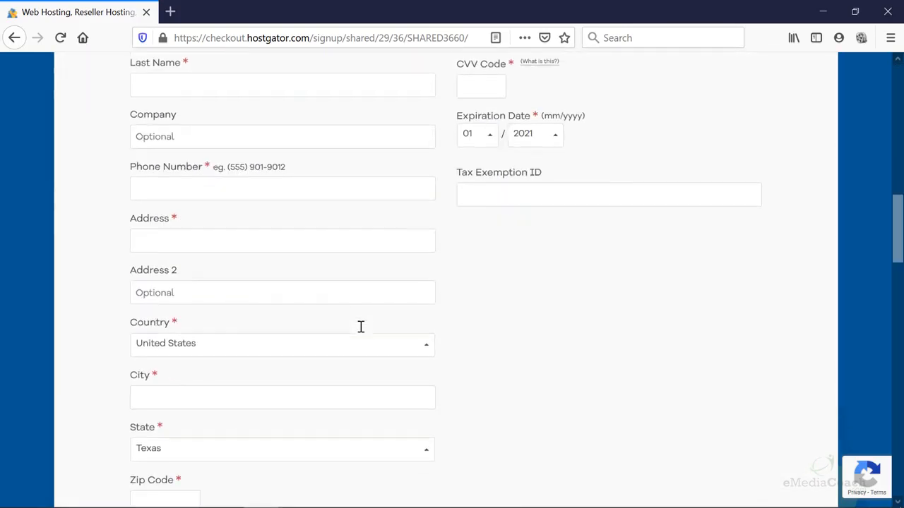
{"action": "scroll", "coordinate": [309, 321], "scroll_direction": "down", "scroll_amount": 2}
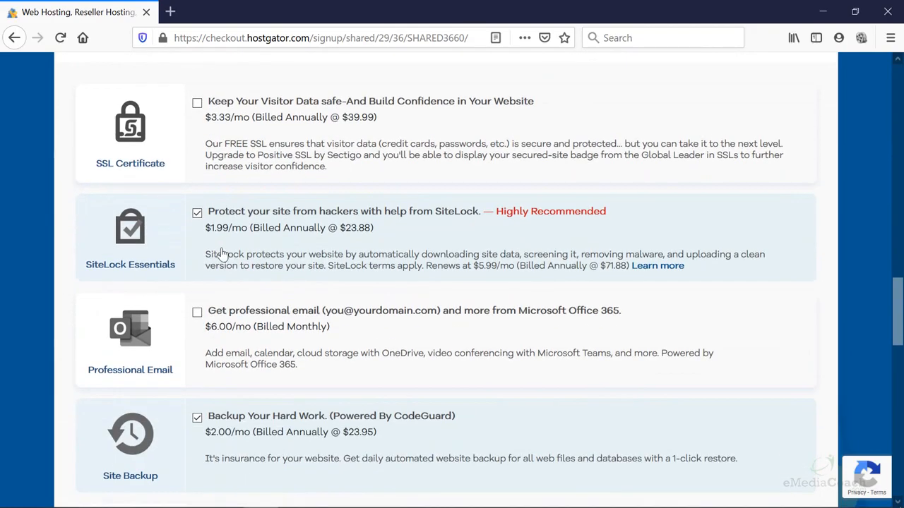
{"action": "left_click", "coordinate": [196, 212]}
{"action": "left_click", "coordinate": [197, 419]}
Replace the coupon code with discounted and validate it.
{"action": "scroll", "coordinate": [202, 374], "scroll_direction": "down", "scroll_amount": 4}
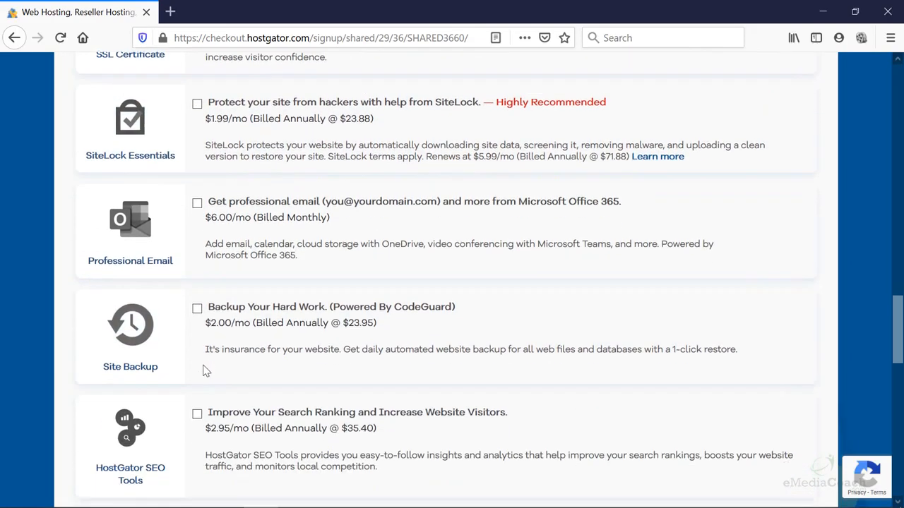
{"action": "scroll", "coordinate": [191, 385], "scroll_direction": "down", "scroll_amount": 1}
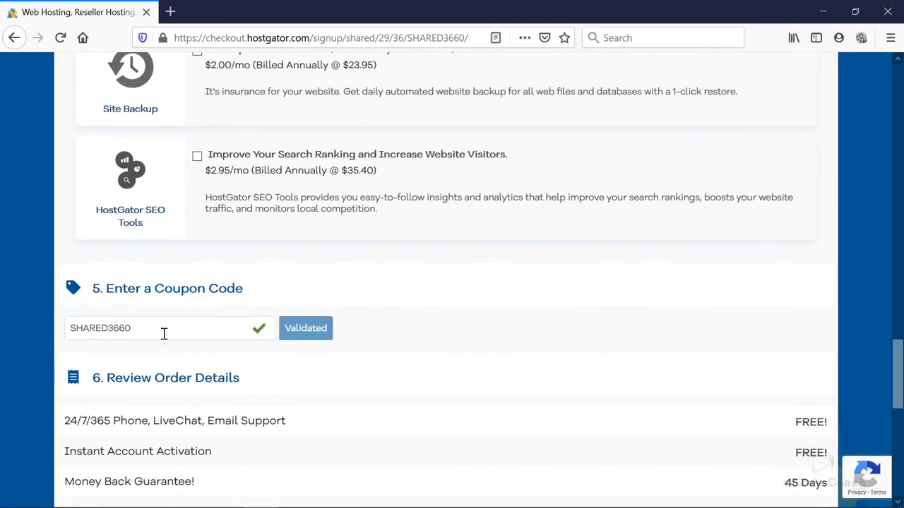
{"action": "left_click_drag", "start_coordinate": [163, 332], "coordinate": [64, 326]}
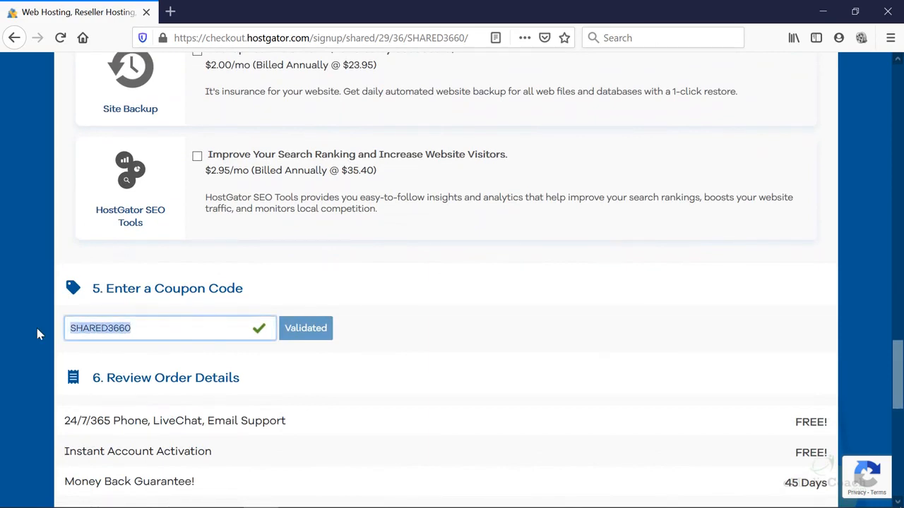
{"action": "scroll", "coordinate": [17, 257], "scroll_direction": "down", "scroll_amount": 1}
{"action": "type", "text": "discounted"}
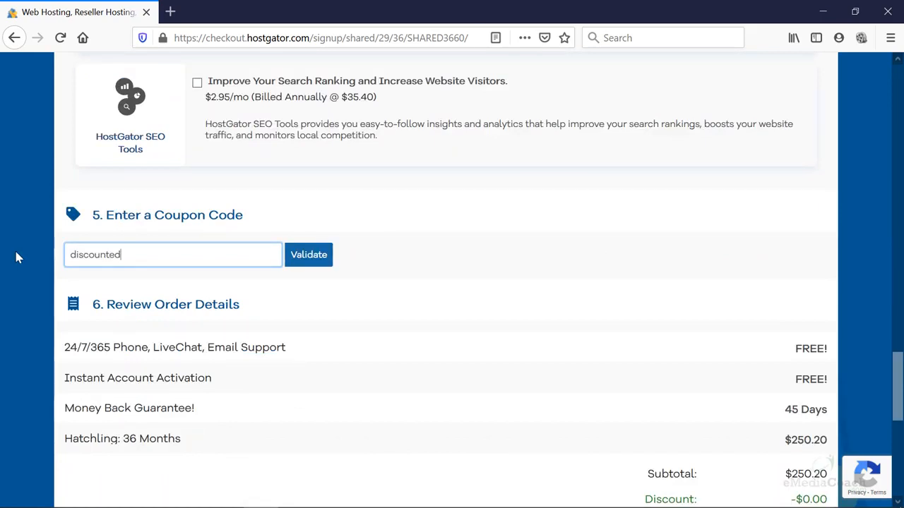
{"action": "left_click", "coordinate": [309, 255]}
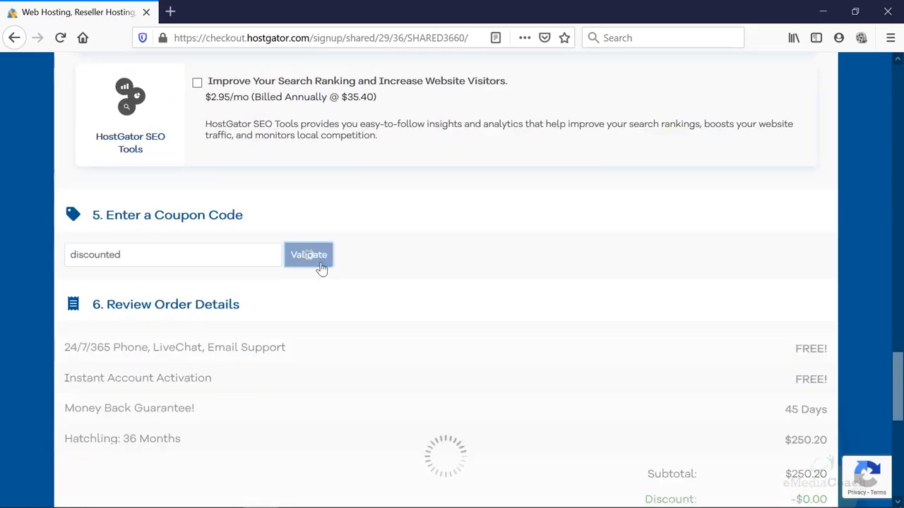
Review the billing cycle options, keeping the 36 months plan selected.
{"action": "scroll", "coordinate": [469, 269], "scroll_direction": "up", "scroll_amount": 5}
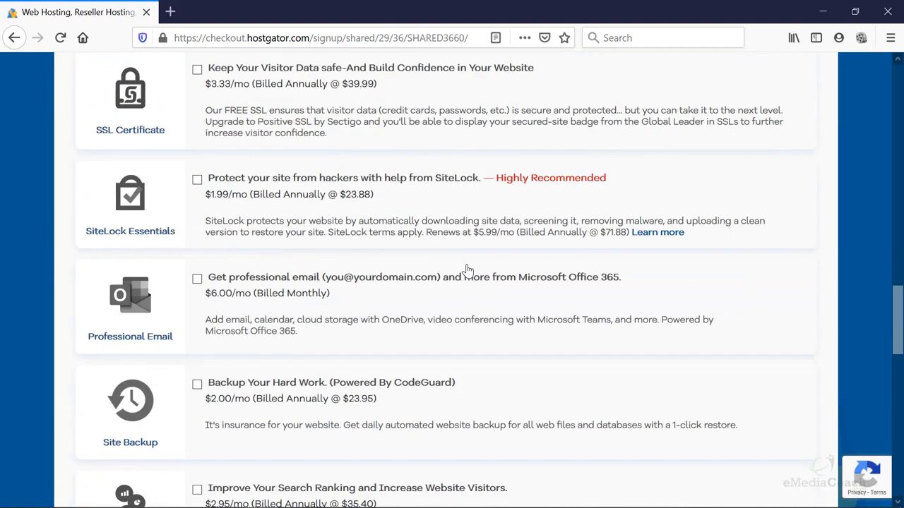
{"action": "scroll", "coordinate": [466, 269], "scroll_direction": "up", "scroll_amount": 15}
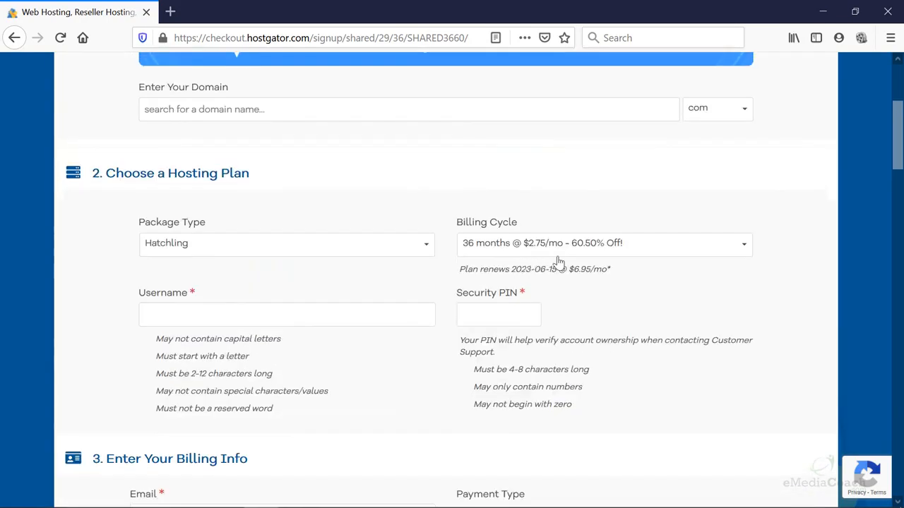
{"action": "left_click", "coordinate": [636, 251]}
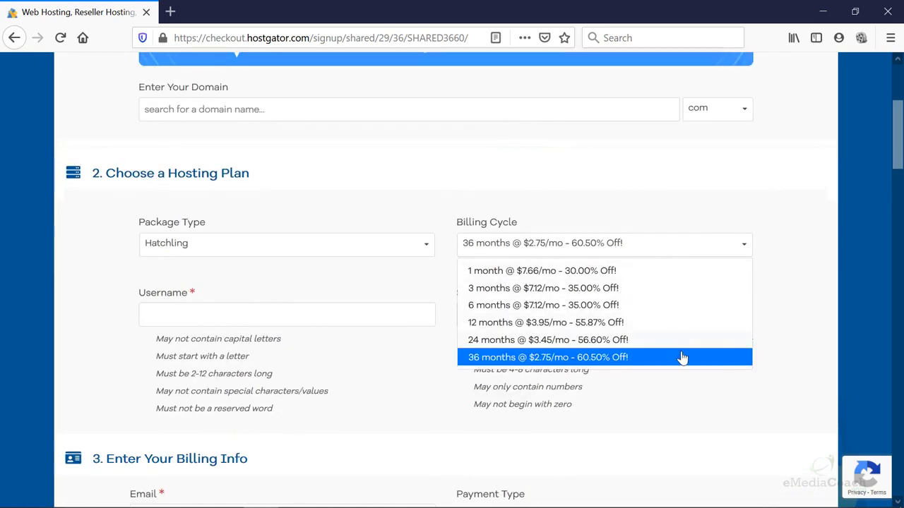
{"action": "left_click", "coordinate": [685, 392]}
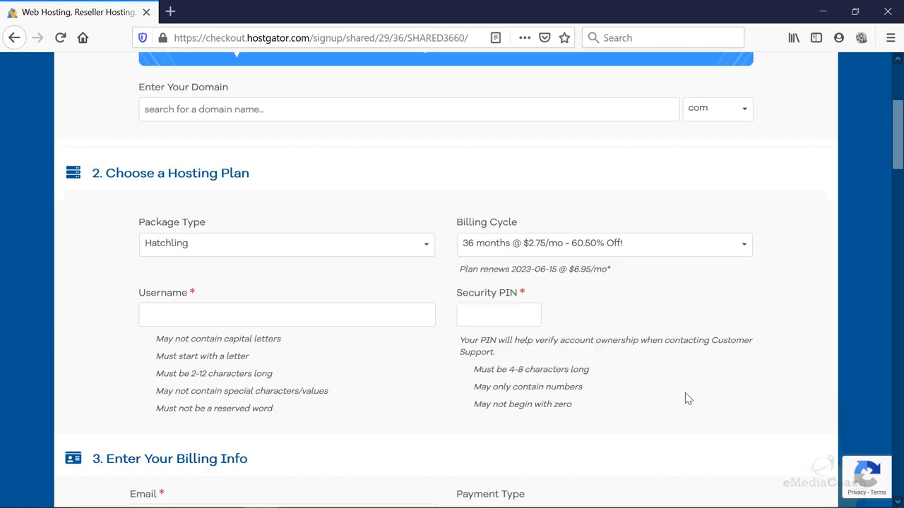
{"action": "scroll", "coordinate": [282, 310], "scroll_direction": "down", "scroll_amount": 2}
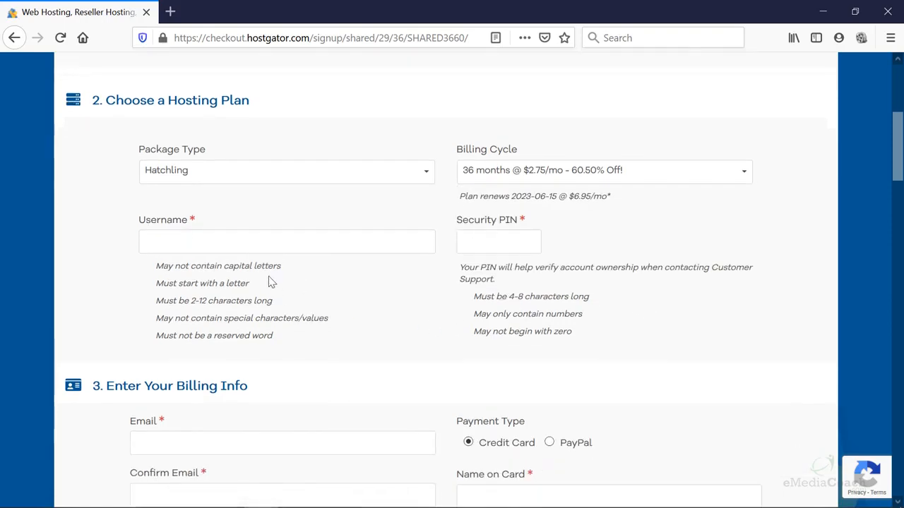
{"action": "scroll", "coordinate": [201, 182], "scroll_direction": "up", "scroll_amount": 4}
Search for the new domain healthshop with the com extension.
{"action": "left_click", "coordinate": [264, 191]}
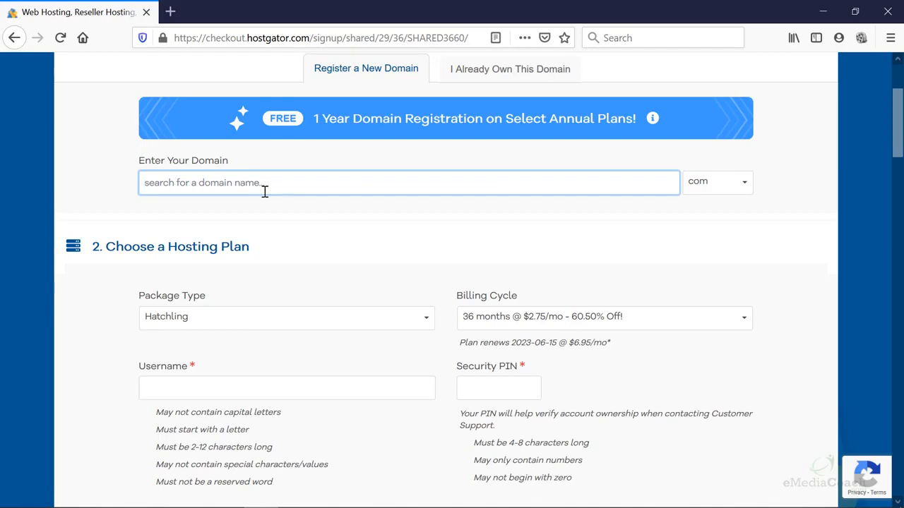
{"action": "type", "text": "he"}
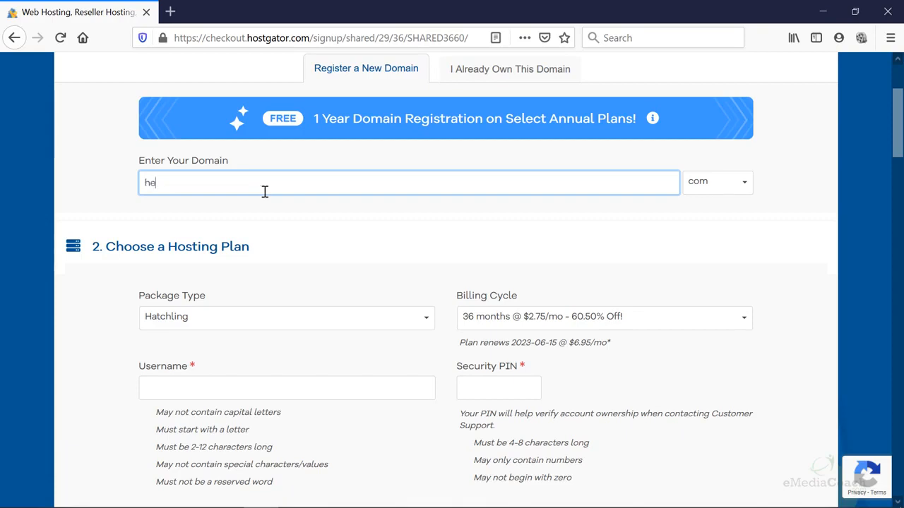
{"action": "type", "text": "althshop"}
{"action": "key", "text": "Tab"}
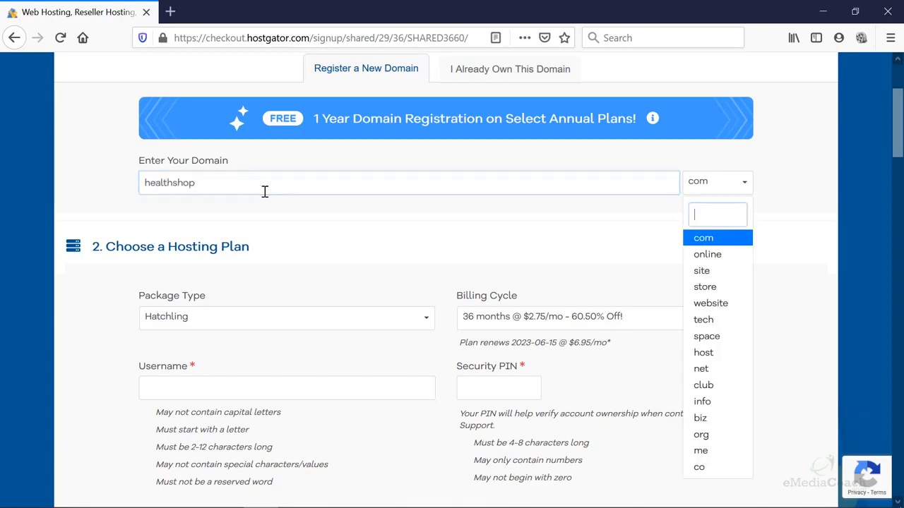
{"action": "type", "text": "com"}
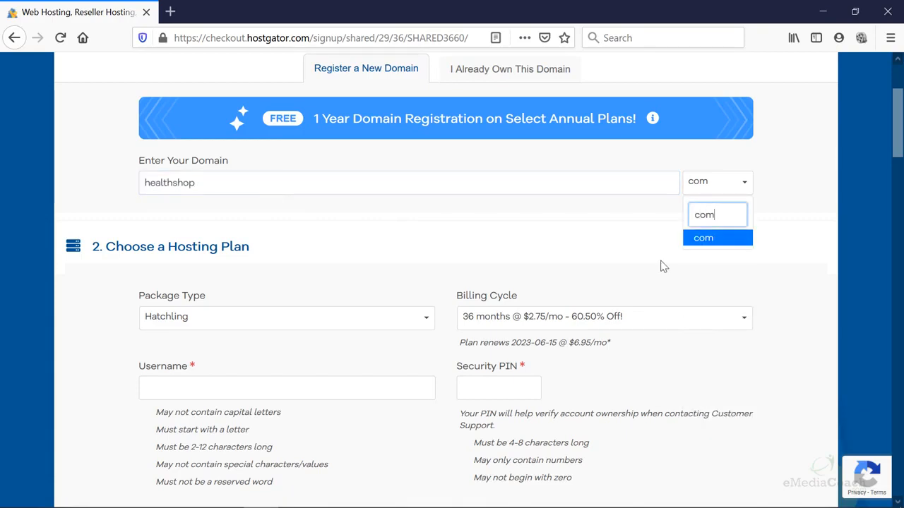
{"action": "left_click", "coordinate": [723, 237]}
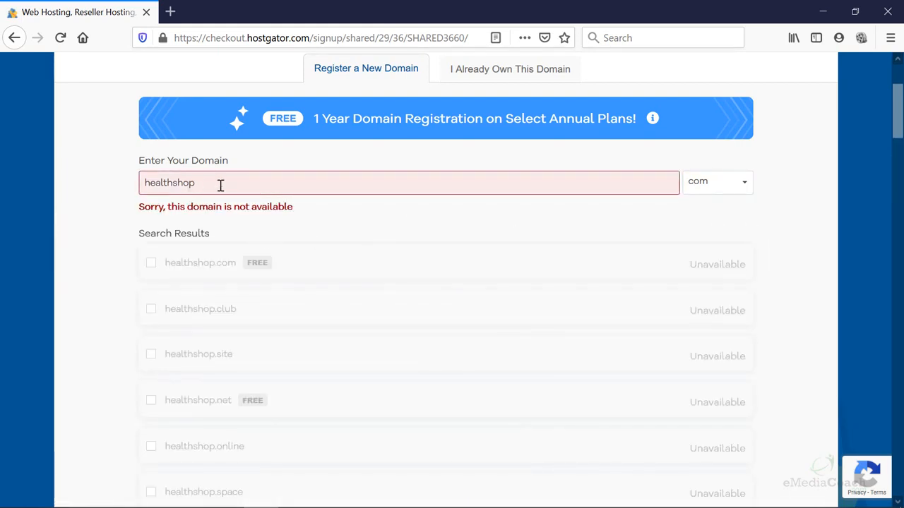
Search instead for the domain theshophealth with the com extension.
{"action": "left_click_drag", "start_coordinate": [216, 186], "coordinate": [140, 186]}
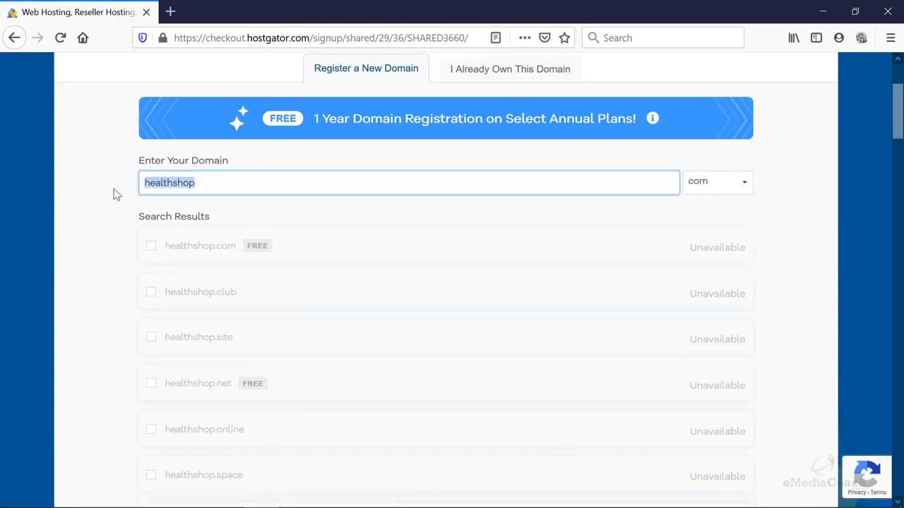
{"action": "type", "text": "thesho"}
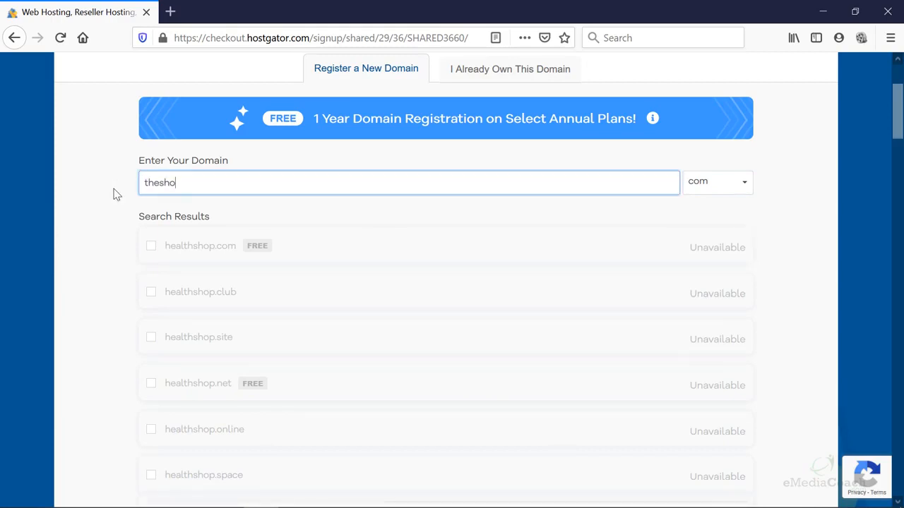
{"action": "type", "text": "phealth"}
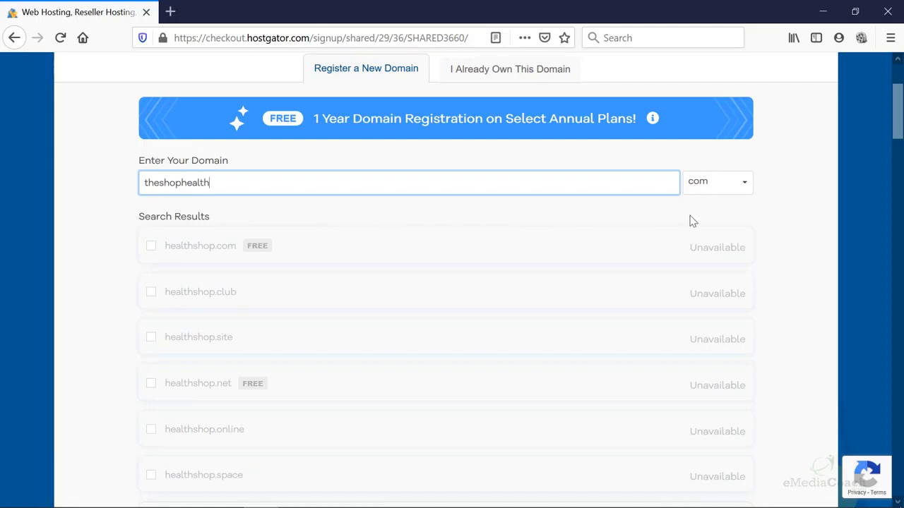
{"action": "left_click", "coordinate": [723, 184]}
{"action": "left_click", "coordinate": [734, 238]}
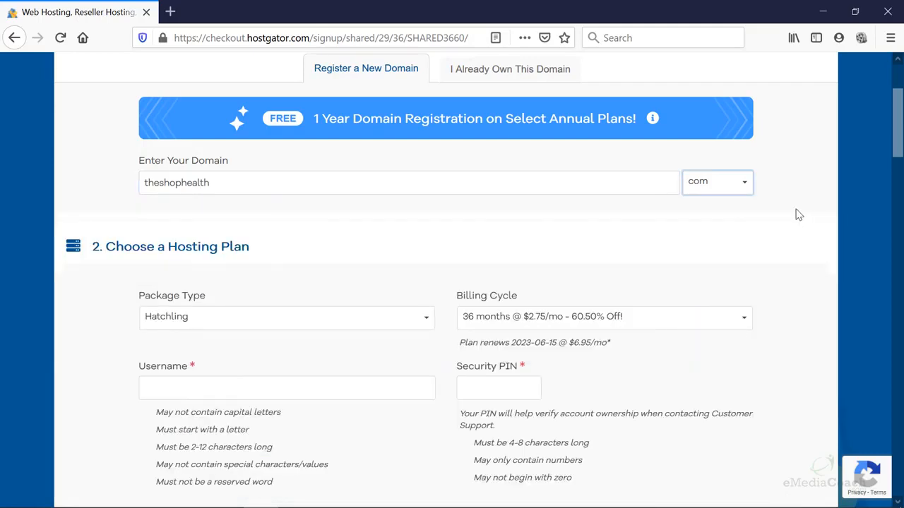
{"action": "left_click", "coordinate": [780, 216]}
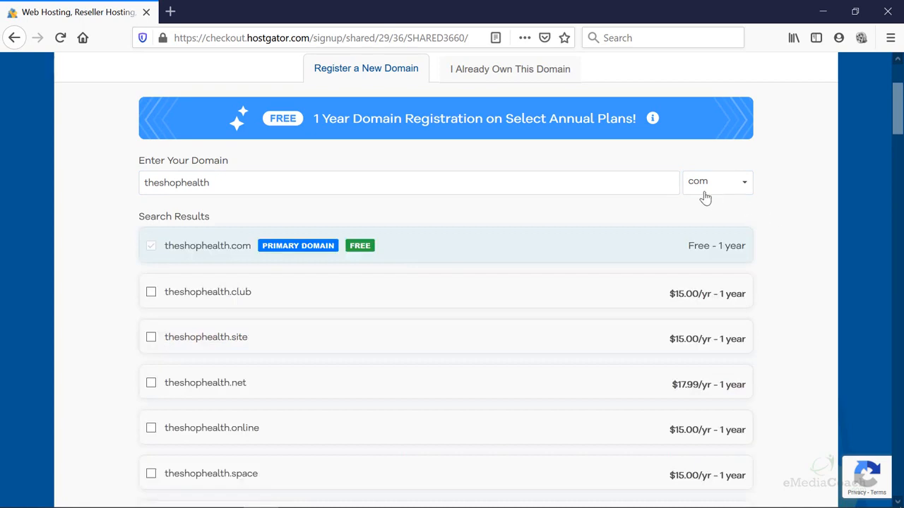
Review the available domain extensions, the search results and the domain privacy option.
{"action": "left_click", "coordinate": [750, 192]}
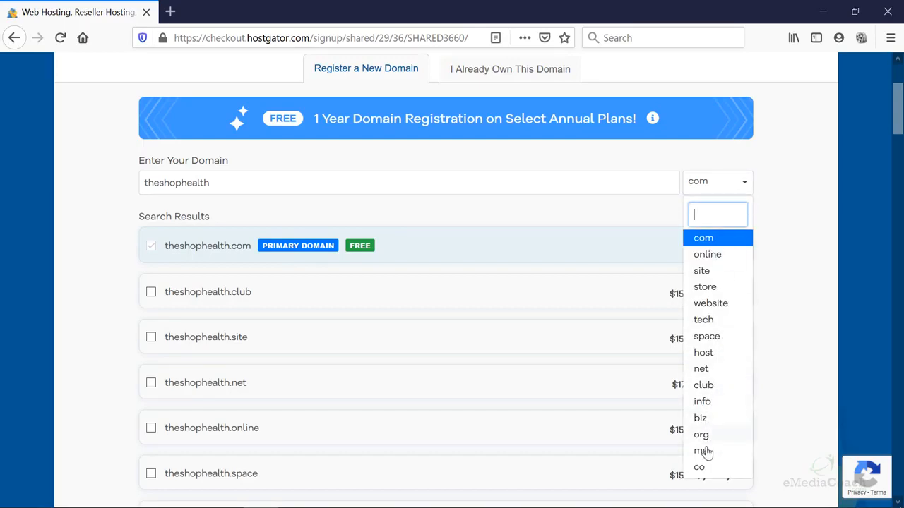
{"action": "left_click", "coordinate": [802, 210]}
{"action": "scroll", "coordinate": [718, 233], "scroll_direction": "down", "scroll_amount": 7}
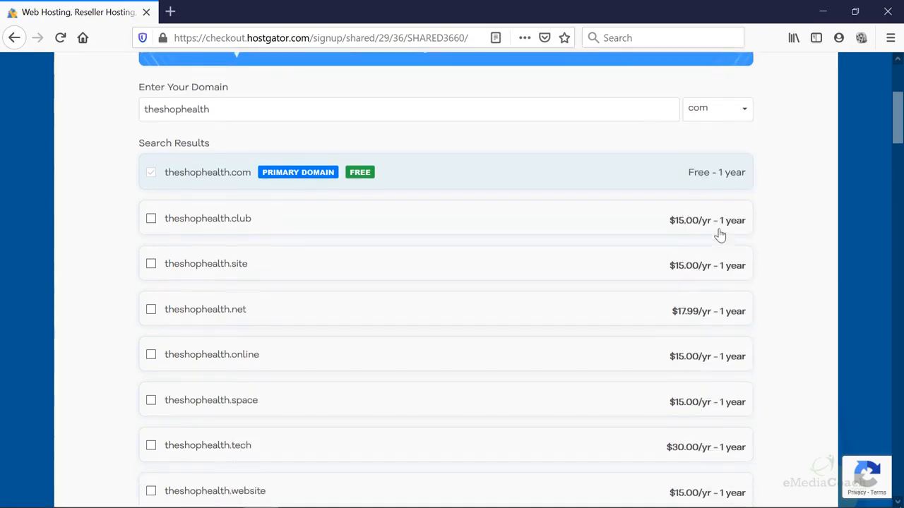
{"action": "scroll", "coordinate": [717, 234], "scroll_direction": "down", "scroll_amount": 4}
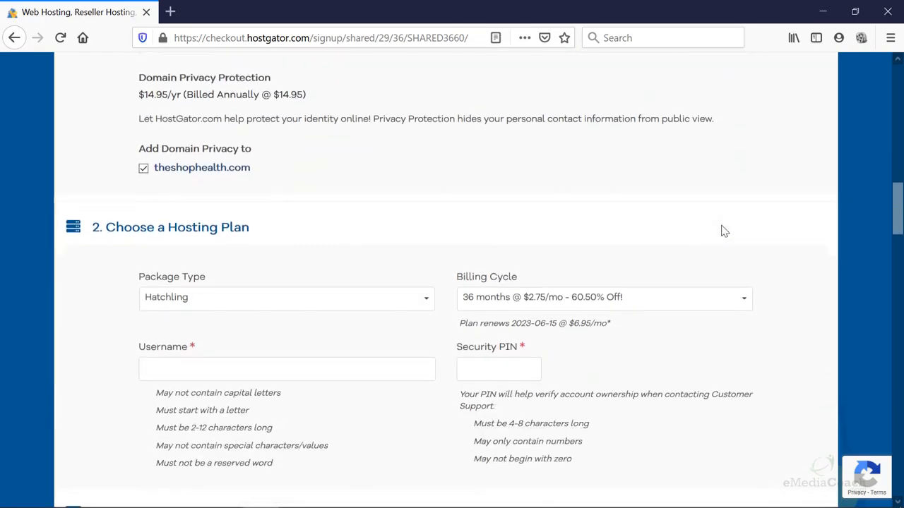
Turn off domain privacy for theshophealth.com and change the billing cycle to 12 months.
{"action": "left_click", "coordinate": [143, 170]}
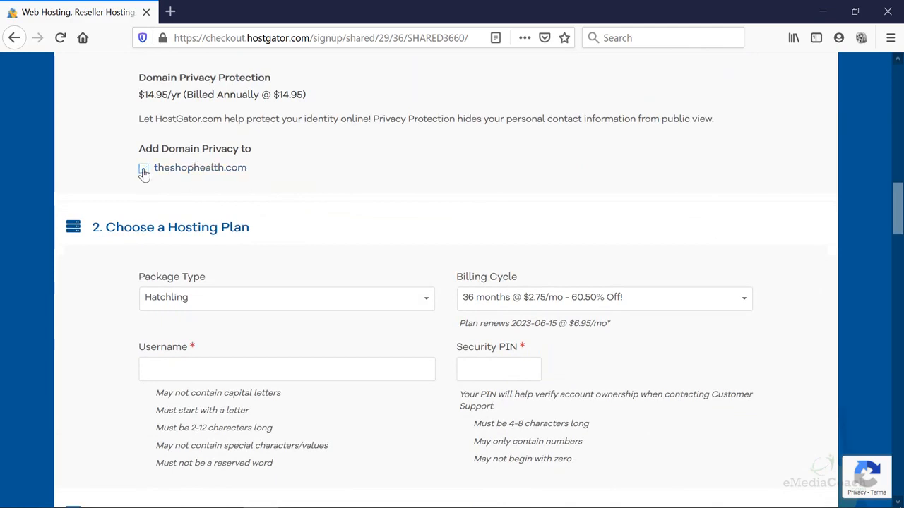
{"action": "scroll", "coordinate": [634, 207], "scroll_direction": "down", "scroll_amount": 1}
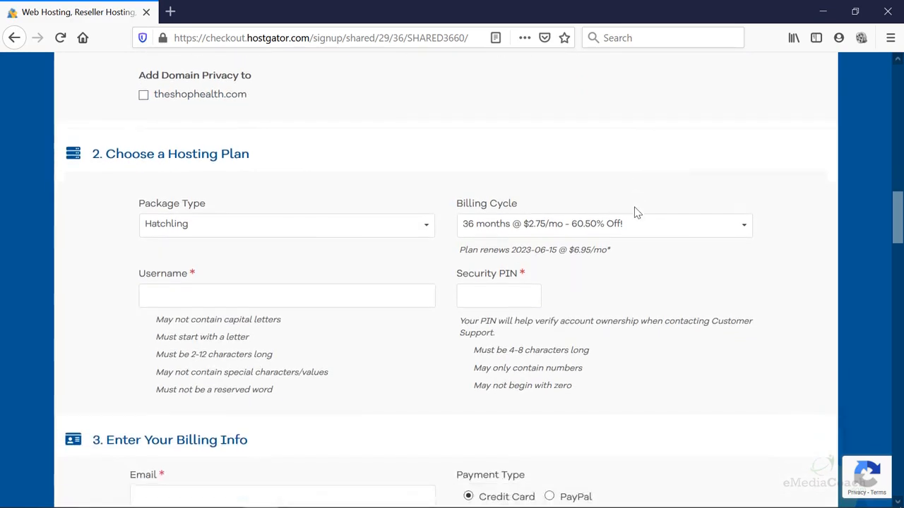
{"action": "left_click", "coordinate": [702, 227]}
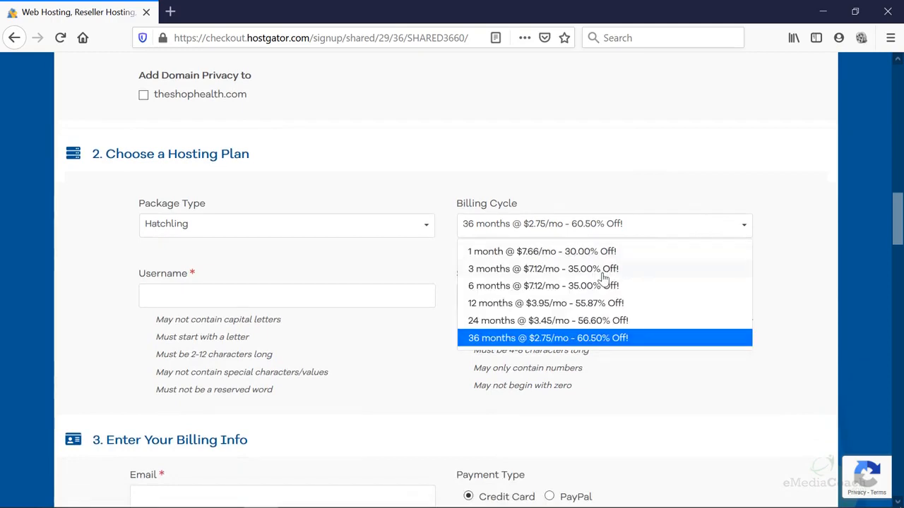
{"action": "left_click", "coordinate": [608, 305]}
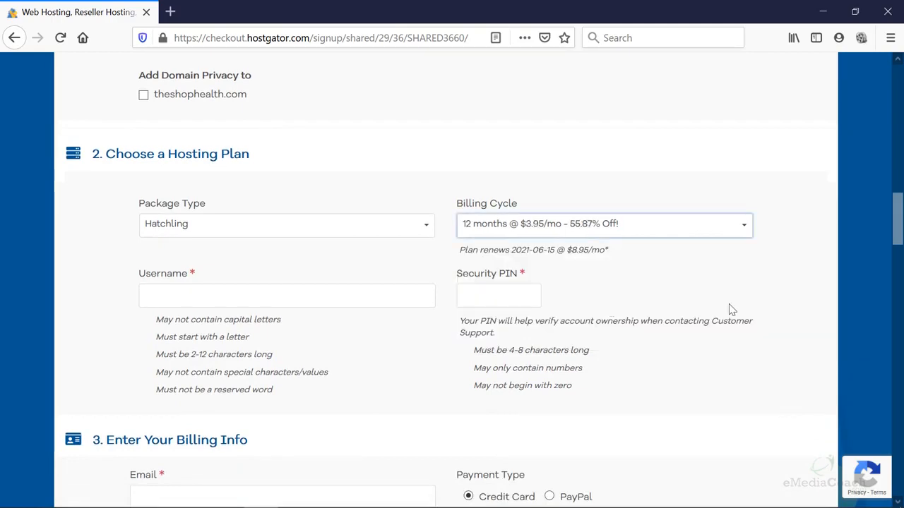
Enter emediacoa as the hosting account username.
{"action": "left_click", "coordinate": [306, 295]}
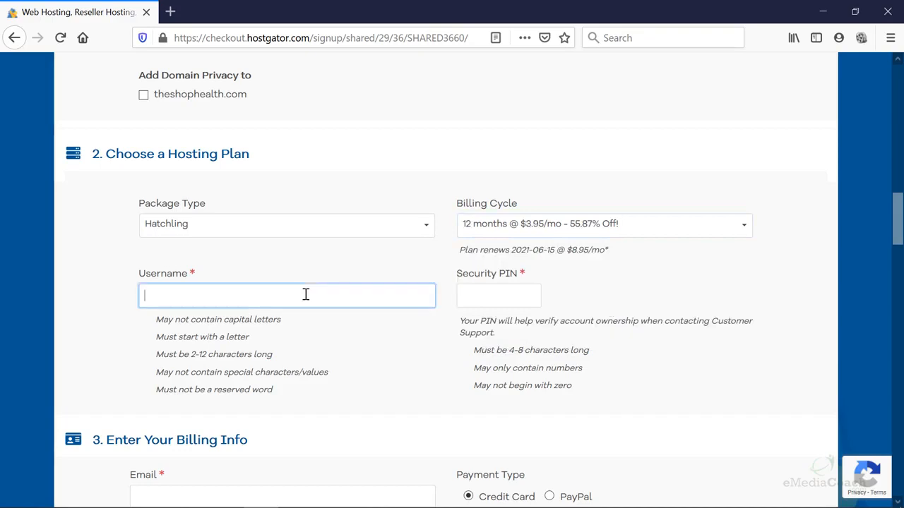
{"action": "type", "text": "emediacoa"}
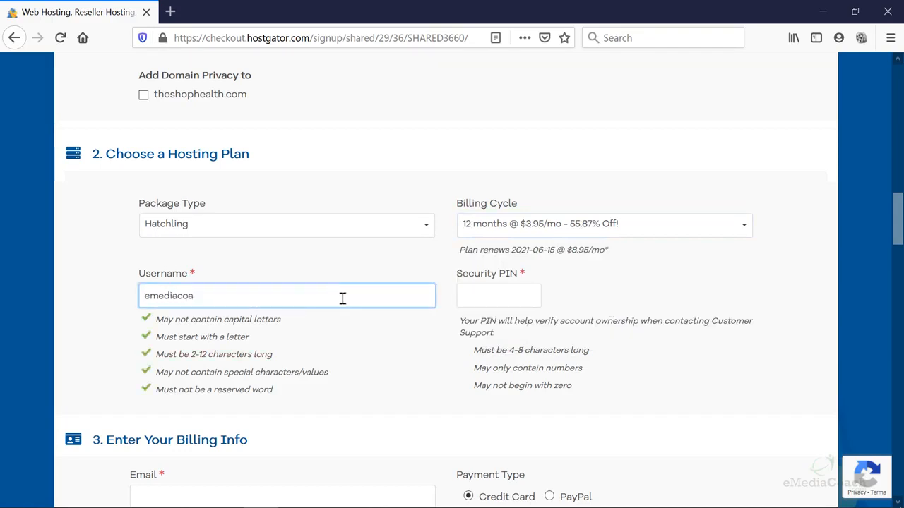
Enter a four-digit security PIN for the account.
{"action": "left_click", "coordinate": [528, 298]}
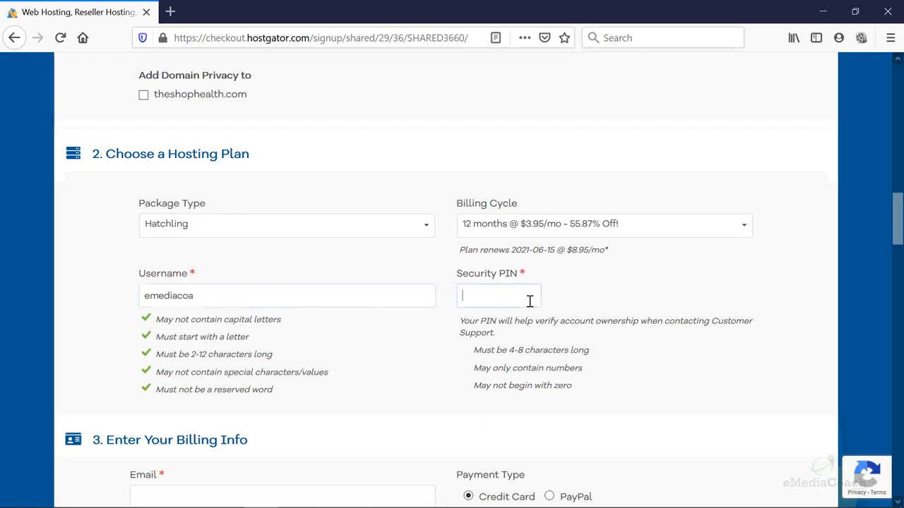
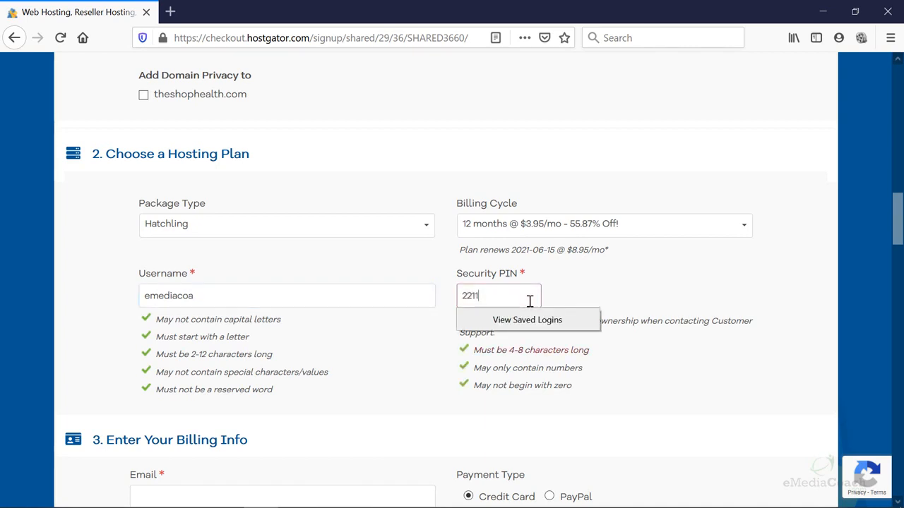
{"action": "left_click", "coordinate": [597, 305]}
Fill in the billing info section starting with the e-mail field.
{"action": "scroll", "coordinate": [597, 305], "scroll_direction": "down", "scroll_amount": 1}
{"action": "scroll", "coordinate": [598, 305], "scroll_direction": "down", "scroll_amount": 5}
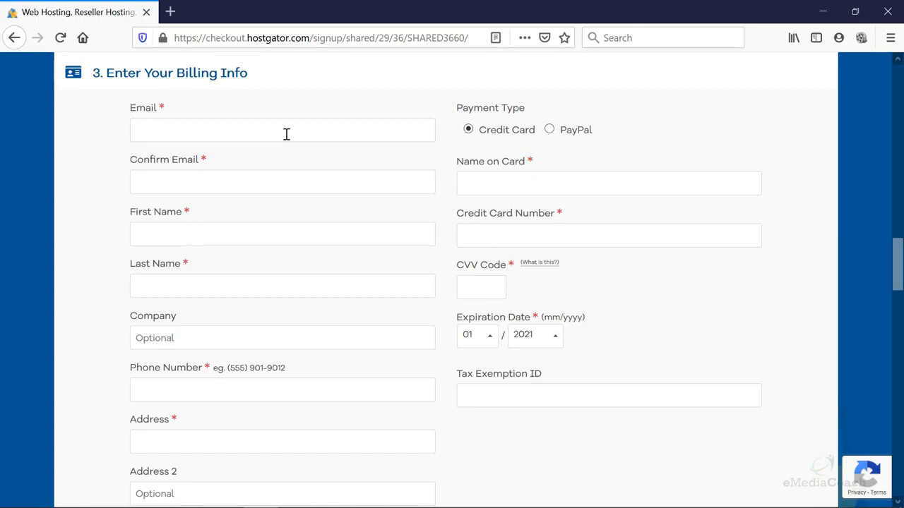
{"action": "left_click", "coordinate": [286, 134]}
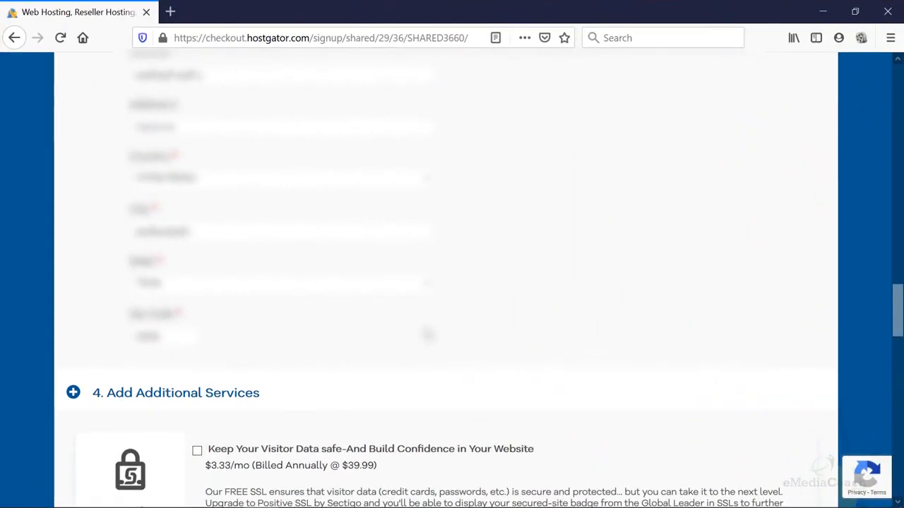
Review the additional services and order details, and agree to the Terms of Service before checkout.
{"action": "scroll", "coordinate": [425, 328], "scroll_direction": "down", "scroll_amount": 5}
{"action": "scroll", "coordinate": [425, 328], "scroll_direction": "down", "scroll_amount": 1}
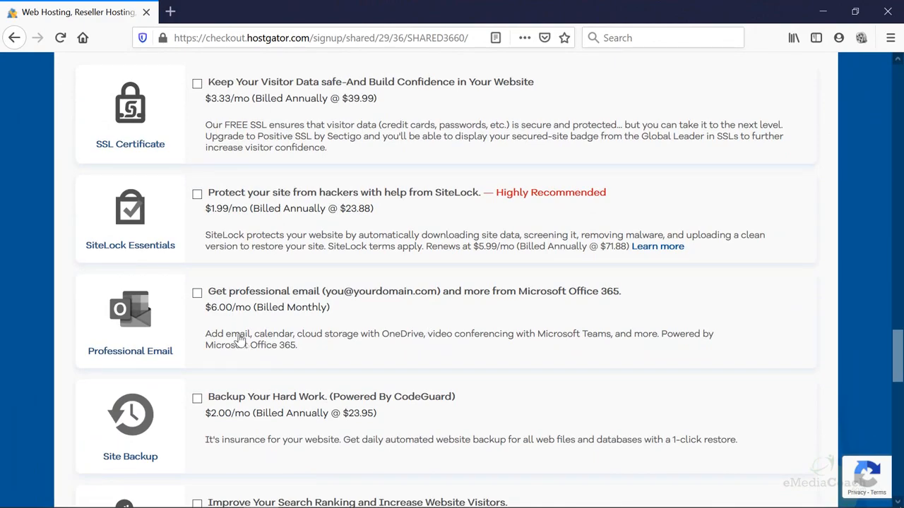
{"action": "scroll", "coordinate": [240, 340], "scroll_direction": "down", "scroll_amount": 5}
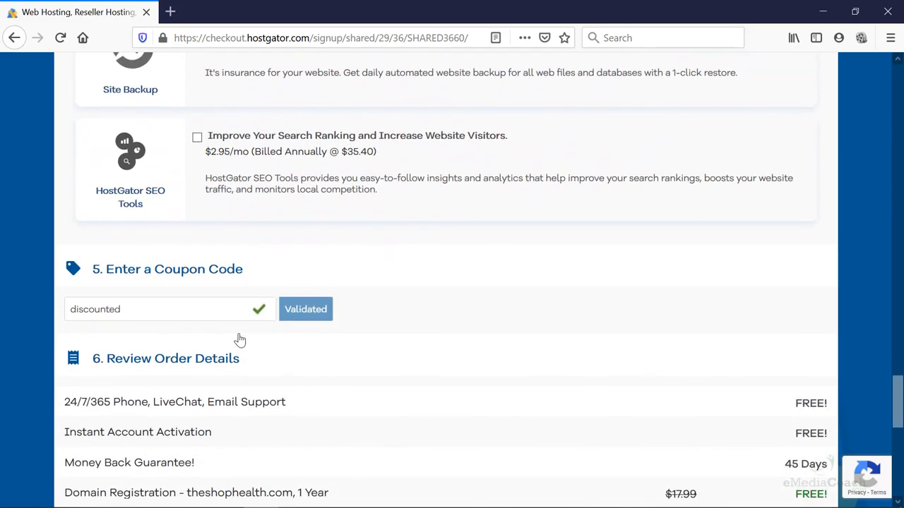
{"action": "scroll", "coordinate": [240, 340], "scroll_direction": "down", "scroll_amount": 2}
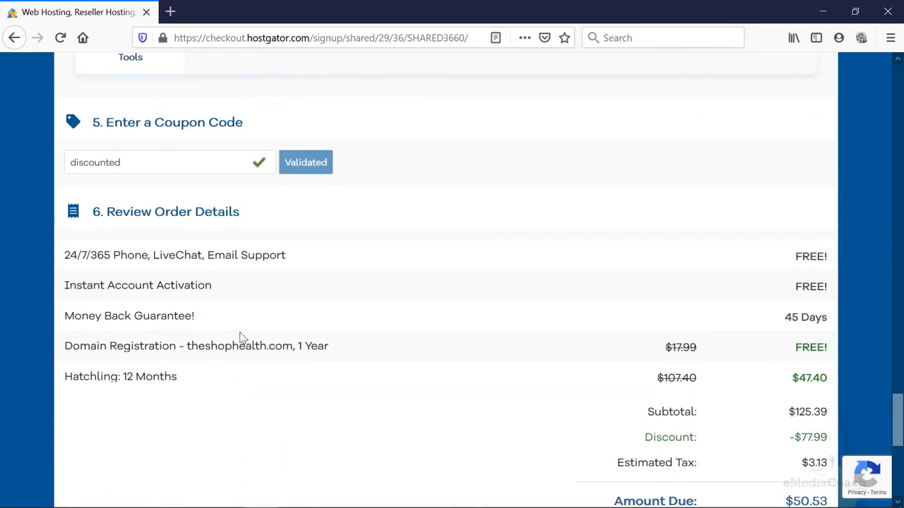
{"action": "scroll", "coordinate": [240, 341], "scroll_direction": "down", "scroll_amount": 1}
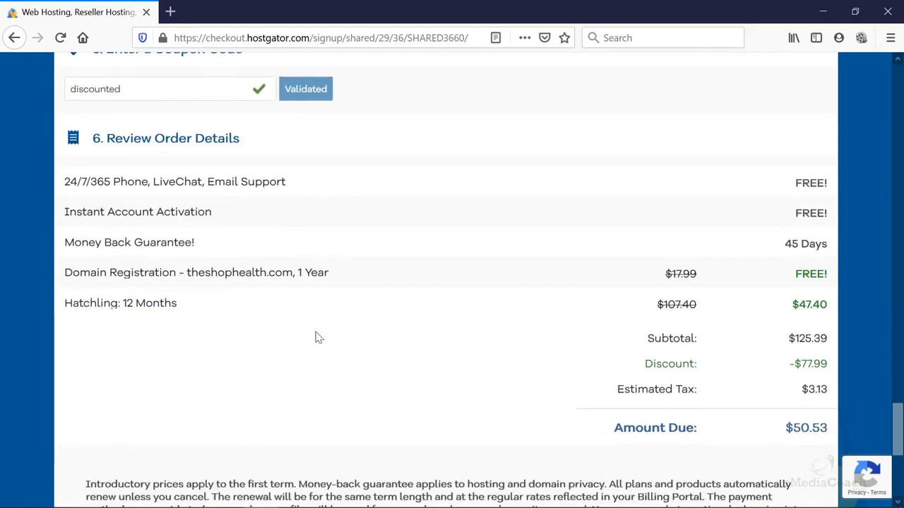
{"action": "scroll", "coordinate": [479, 338], "scroll_direction": "down", "scroll_amount": 1}
{"action": "scroll", "coordinate": [479, 339], "scroll_direction": "down", "scroll_amount": 2}
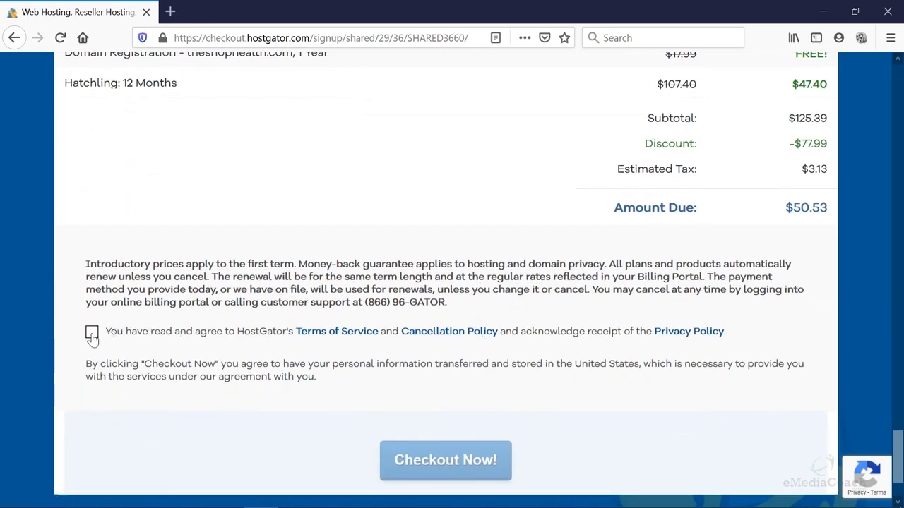
{"action": "left_click", "coordinate": [91, 333]}
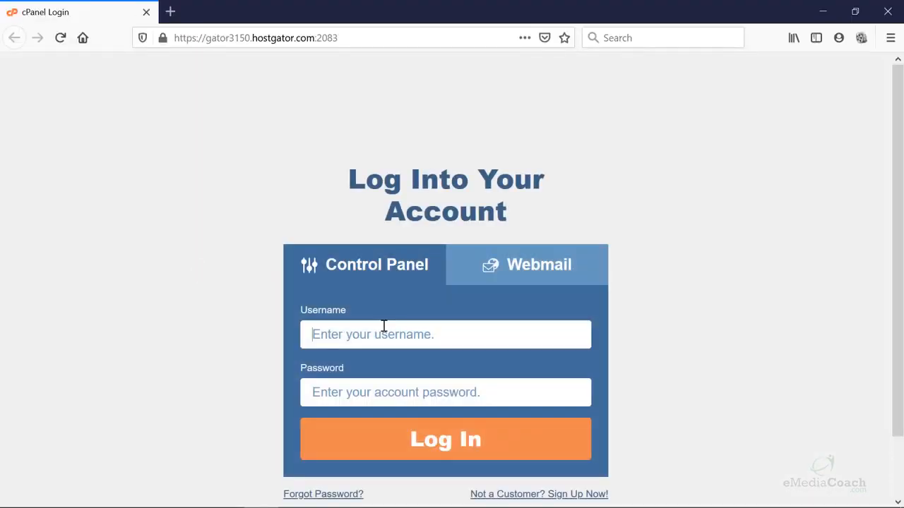
Switch to the HostGator account info e-mail and copy the control panel password.
{"action": "key", "text": "alt+Tab"}
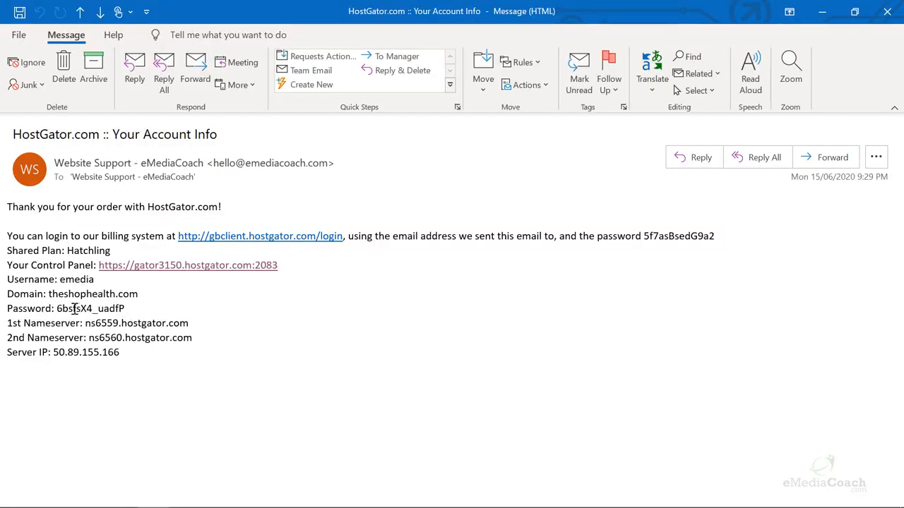
{"action": "left_click_drag", "start_coordinate": [58, 310], "coordinate": [124, 316]}
{"action": "right_click", "coordinate": [124, 315]}
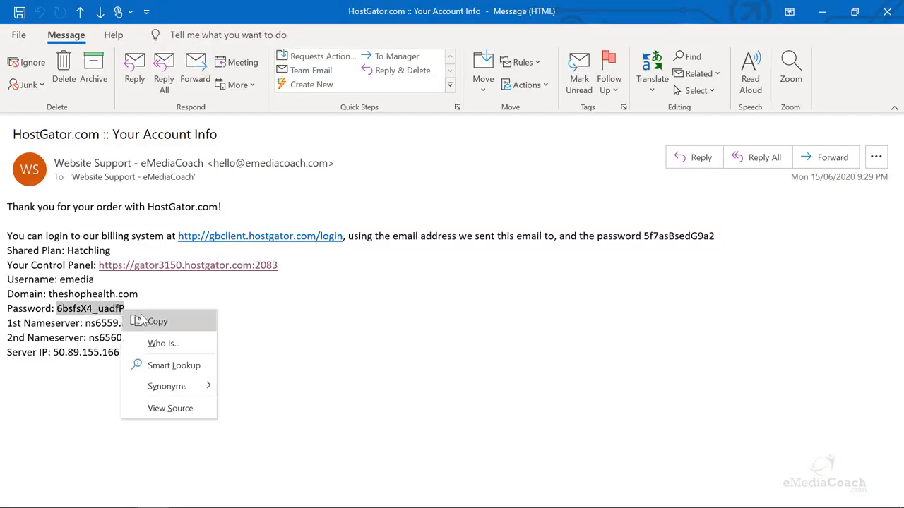
{"action": "left_click", "coordinate": [141, 319]}
Log into the cPanel with username emedia and the pasted account password.
{"action": "key", "text": "alt+Tab"}
{"action": "left_click", "coordinate": [364, 335]}
{"action": "type", "text": "emedia"}
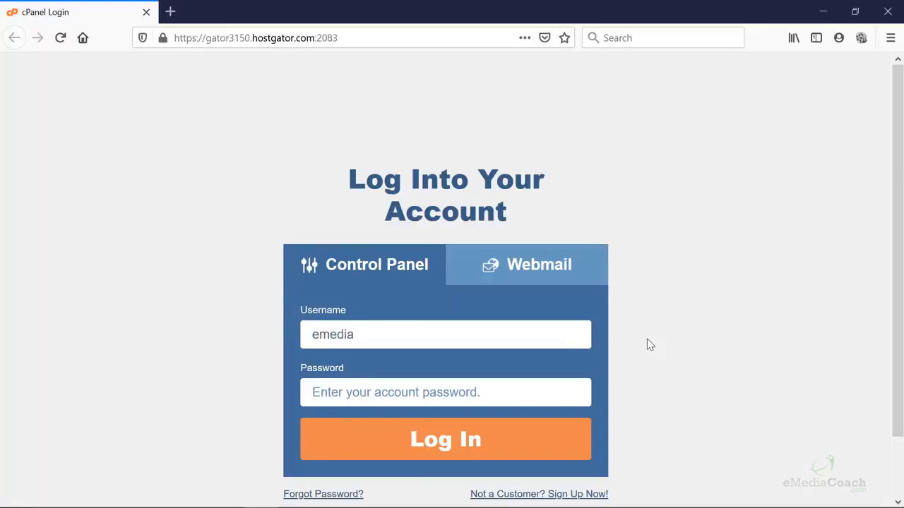
{"action": "left_click", "coordinate": [417, 389]}
{"action": "key", "text": "ctrl+v"}
{"action": "left_click", "coordinate": [468, 439]}
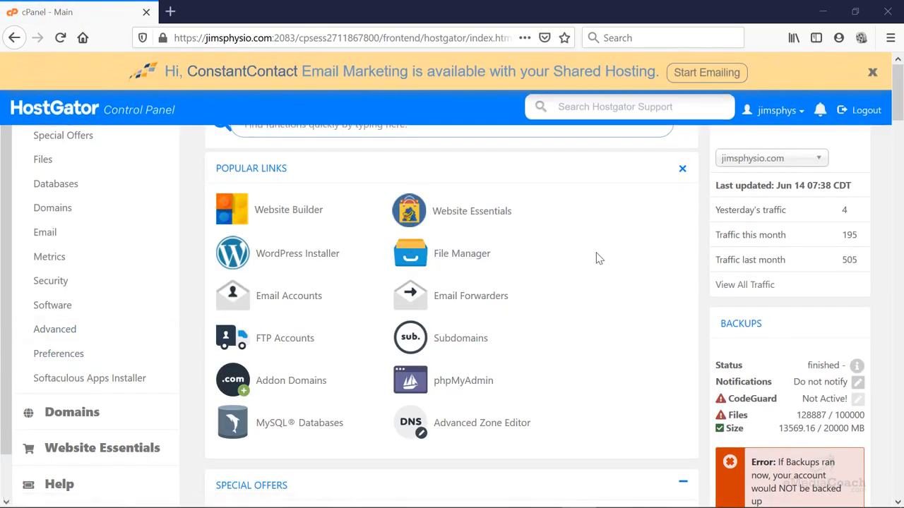
Open the WordPress Installer and select shophealth.thestoredemo.com as the installation domain.
{"action": "left_click", "coordinate": [285, 262]}
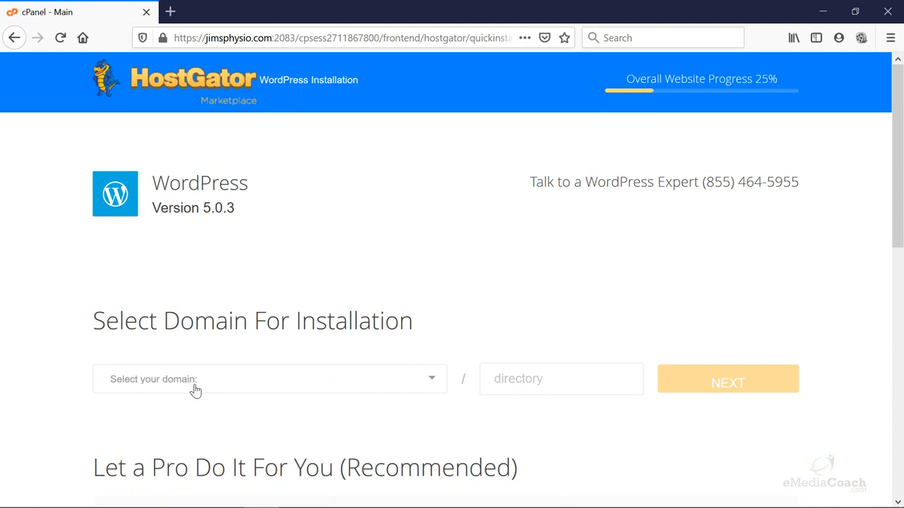
{"action": "left_click", "coordinate": [432, 383]}
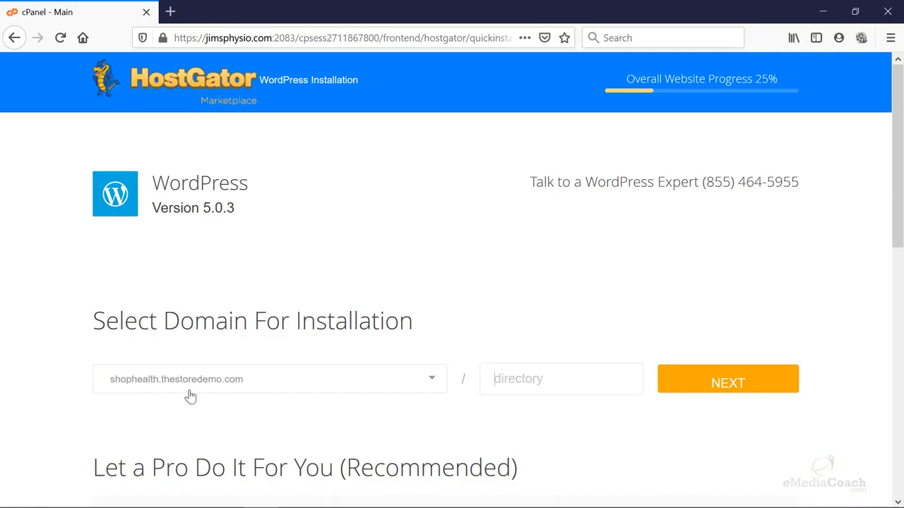
{"action": "left_click", "coordinate": [532, 375]}
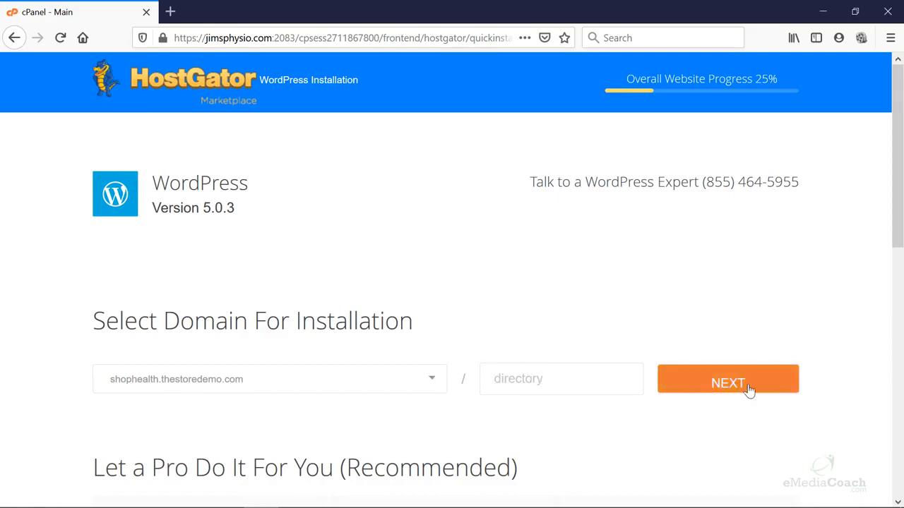
Continue from domain selection to the WordPress install settings.
{"action": "scroll", "coordinate": [750, 390], "scroll_direction": "down", "scroll_amount": 7}
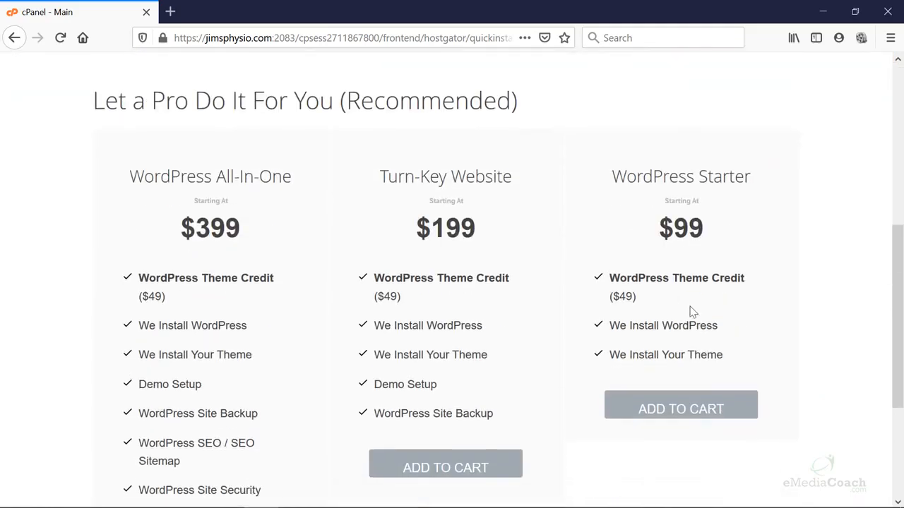
{"action": "scroll", "coordinate": [211, 310], "scroll_direction": "up", "scroll_amount": 4}
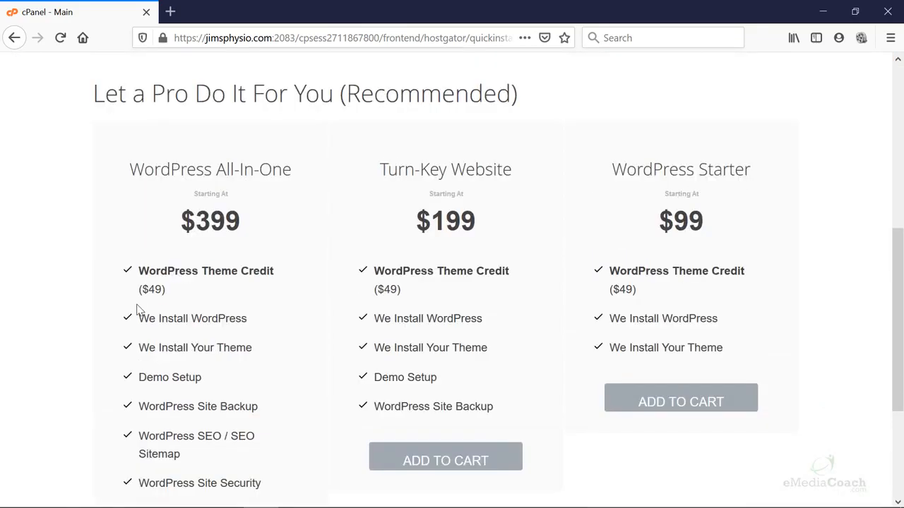
{"action": "scroll", "coordinate": [581, 221], "scroll_direction": "up", "scroll_amount": 3}
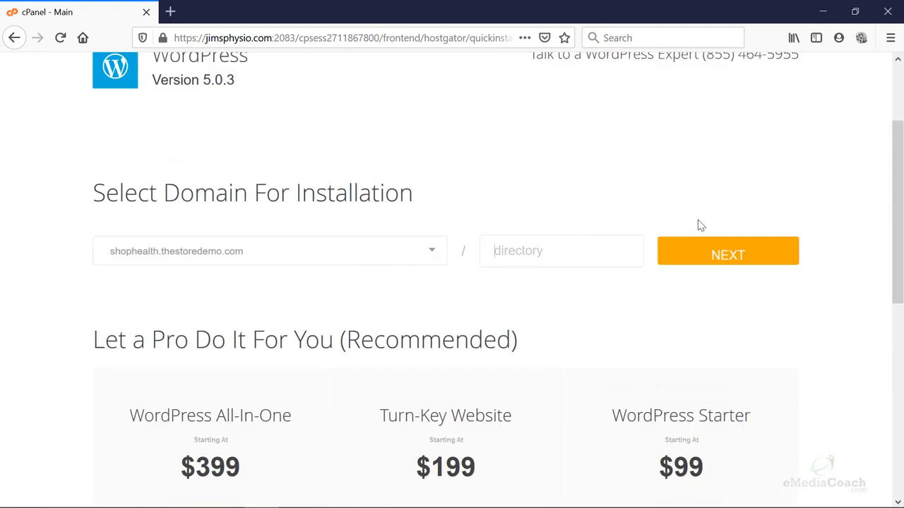
{"action": "left_click", "coordinate": [715, 252]}
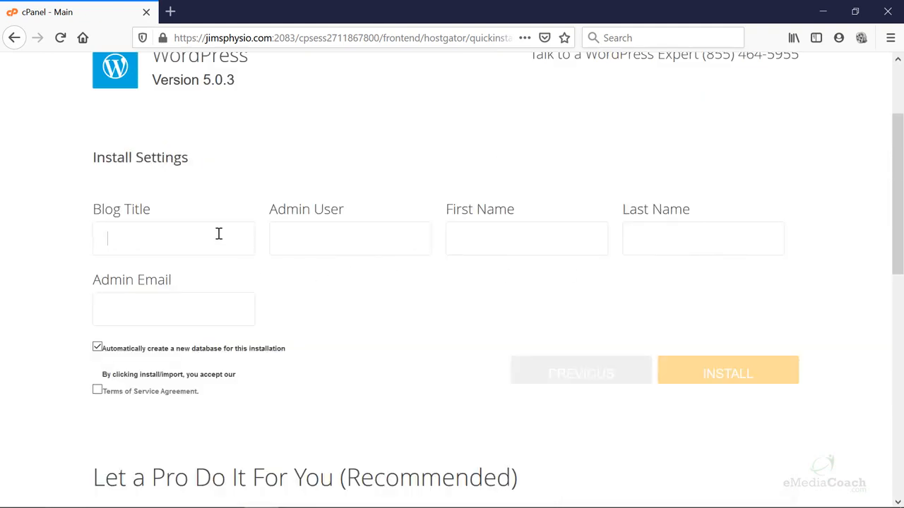
Set the blog title to Health Shop and admin user to admin, and enter the admin's first and last name.
{"action": "type", "text": "Health Shop"}
{"action": "left_click", "coordinate": [322, 245]}
{"action": "type", "text": "ad"}
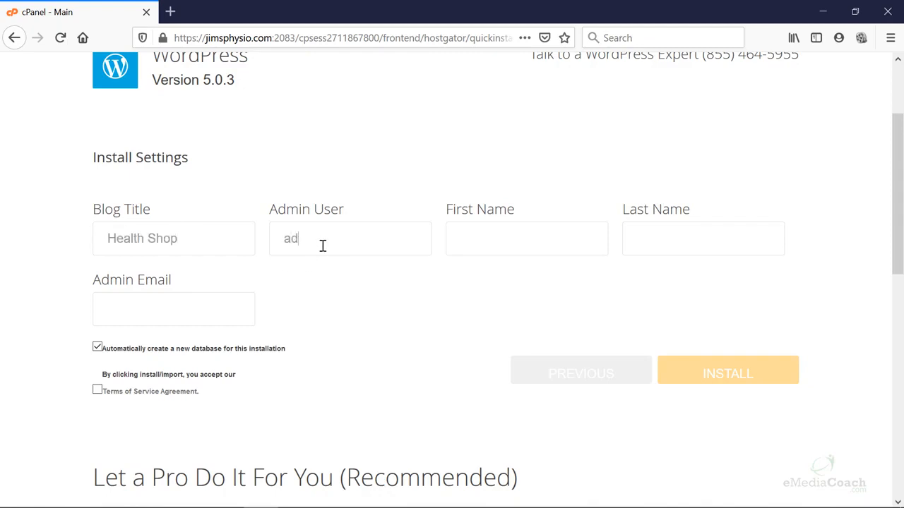
{"action": "type", "text": "min"}
{"action": "left_click", "coordinate": [459, 245]}
{"action": "type", "text": "Tom"}
{"action": "left_click", "coordinate": [656, 240]}
{"action": "type", "text": "A"}
Enter the admin's e-mail address, accept the Terms of Service Agreement and install WordPress.
{"action": "left_click", "coordinate": [167, 310]}
{"action": "type", "text": "emed"}
{"action": "key", "text": "Down"}
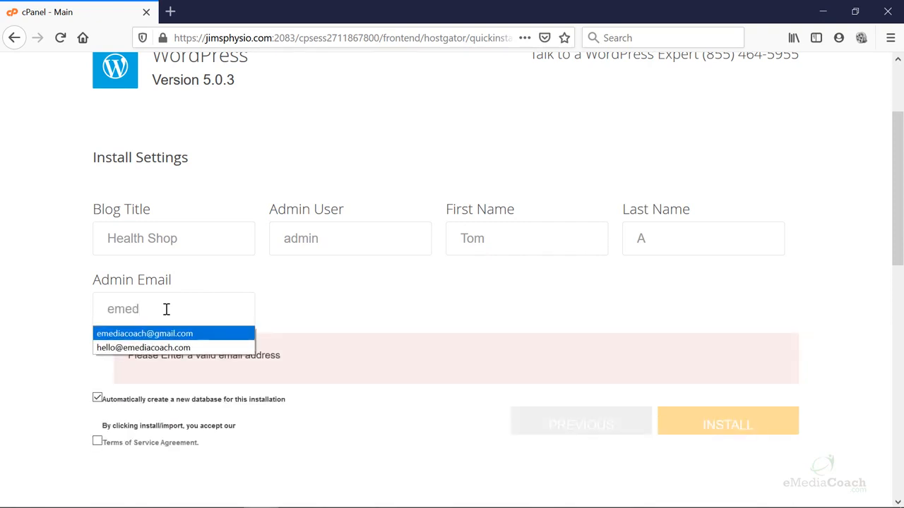
{"action": "key", "text": "Return"}
{"action": "left_click", "coordinate": [97, 392]}
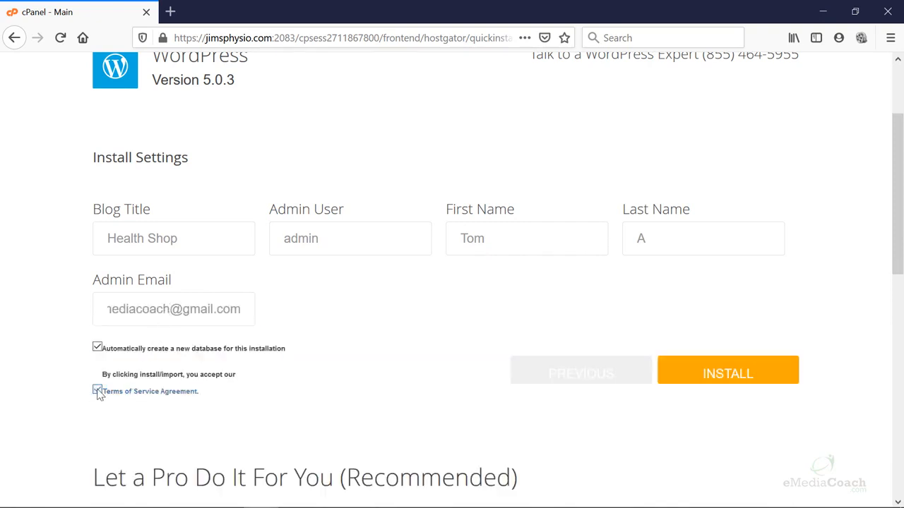
{"action": "left_click", "coordinate": [751, 372]}
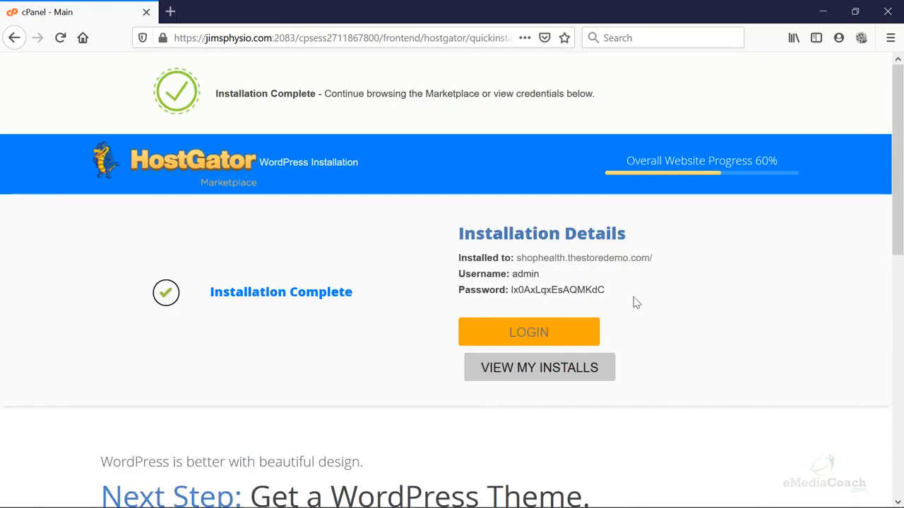
Select the installation details and open the WordPress login link in a new tab.
{"action": "left_click_drag", "start_coordinate": [606, 291], "coordinate": [459, 264]}
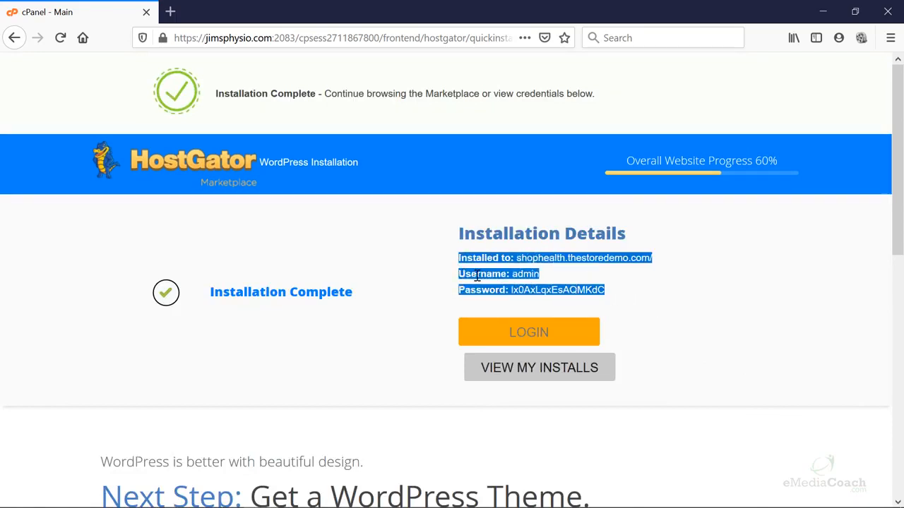
{"action": "left_click", "coordinate": [641, 291]}
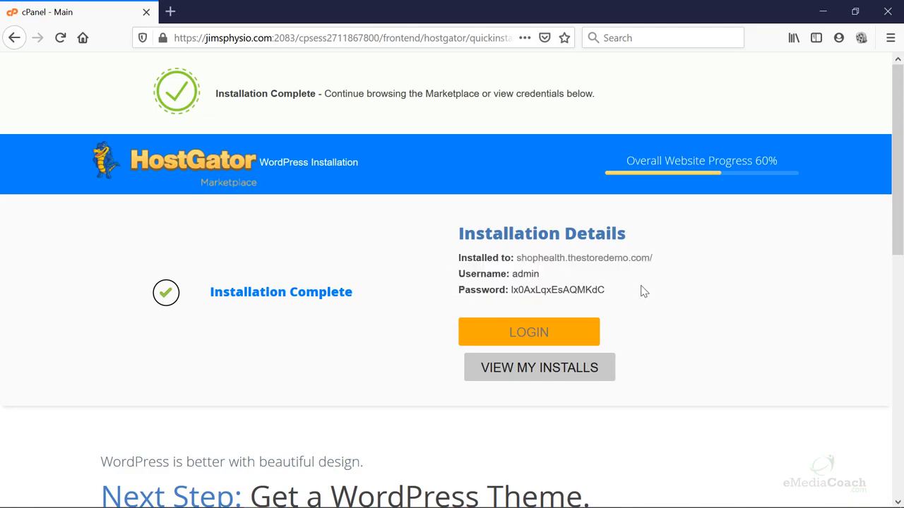
{"action": "right_click", "coordinate": [533, 337]}
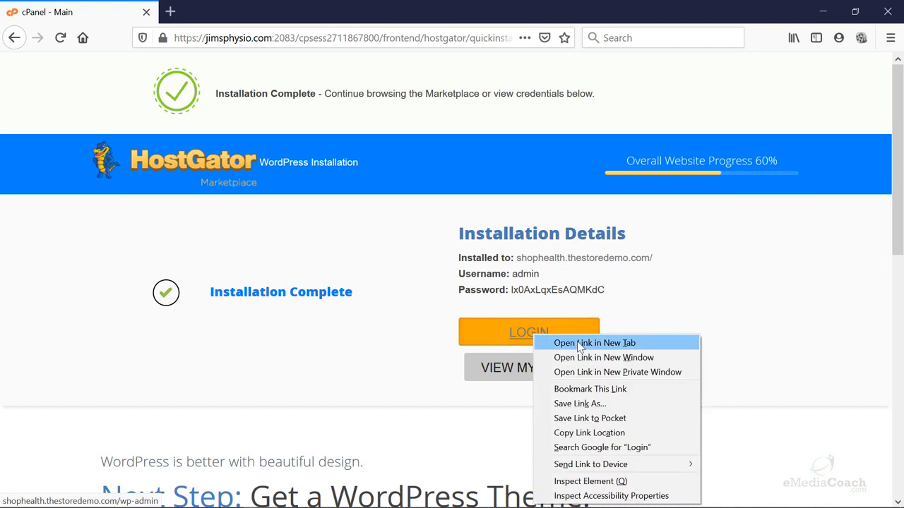
{"action": "left_click", "coordinate": [577, 342]}
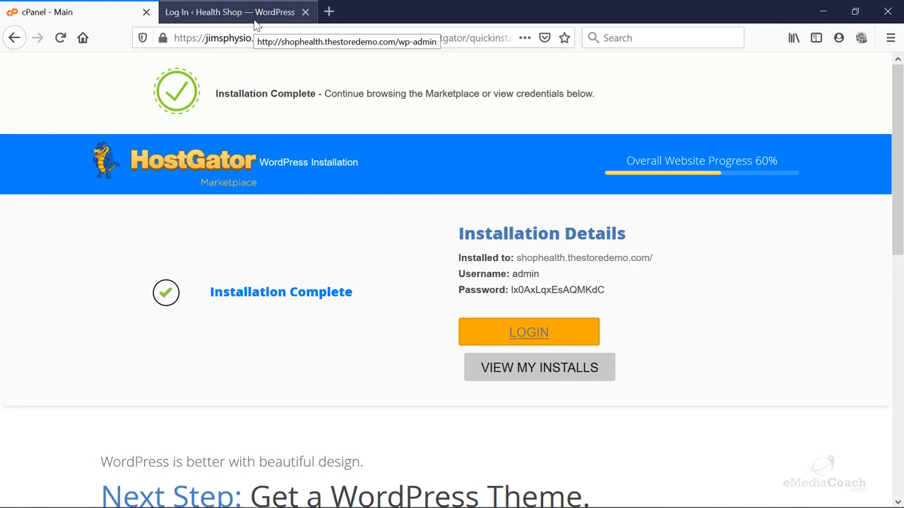
Go to the site's login page by entering shophealth.thestoredemo.com/wp-admin in the address bar.
{"action": "left_click", "coordinate": [254, 21]}
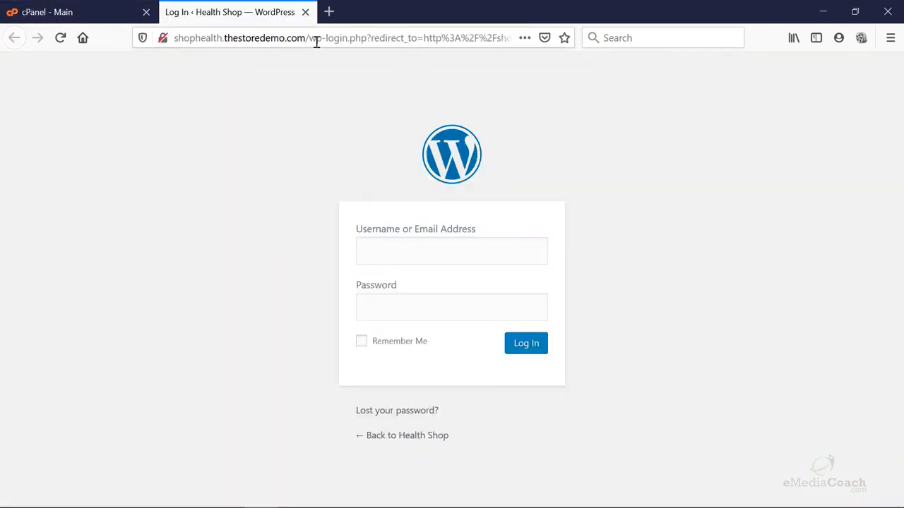
{"action": "left_click_drag", "start_coordinate": [310, 41], "coordinate": [870, 21]}
{"action": "key", "text": "BackSpace"}
{"action": "key", "text": "ctrl+a"}
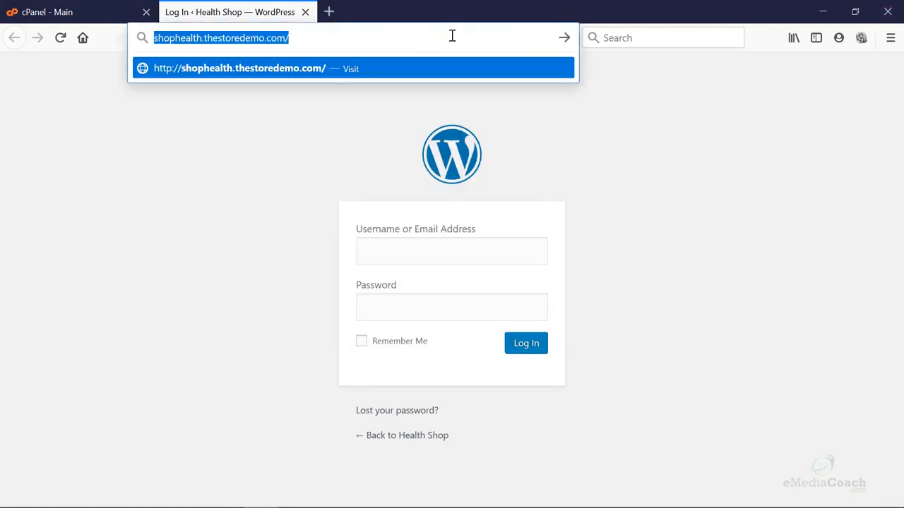
{"action": "left_click", "coordinate": [452, 35]}
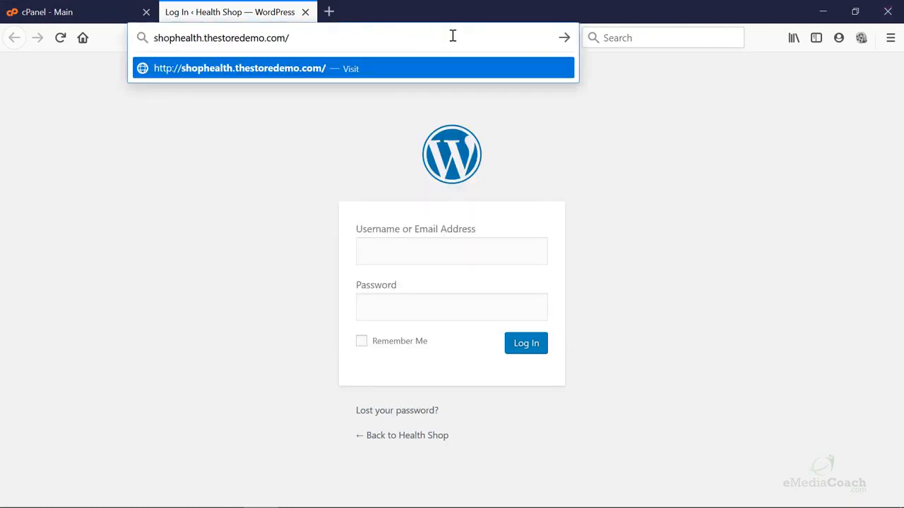
{"action": "type", "text": "wp-ad"}
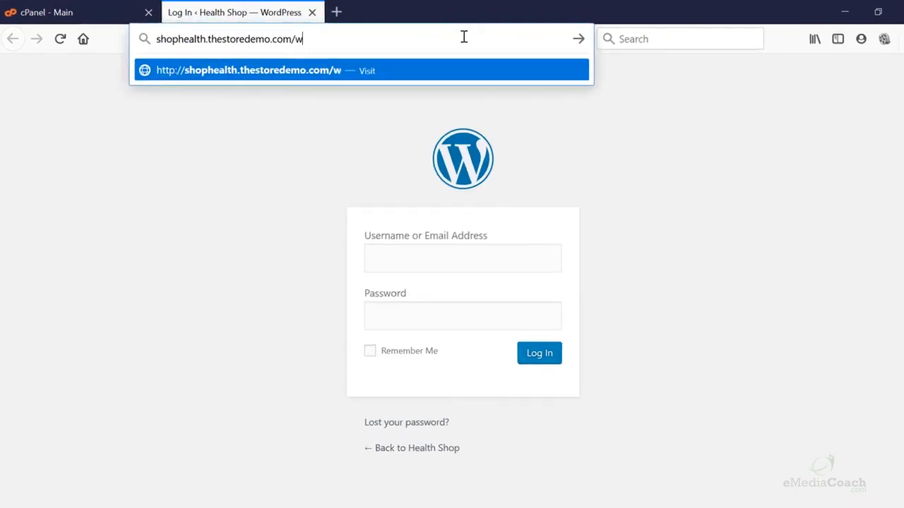
{"action": "type", "text": "min"}
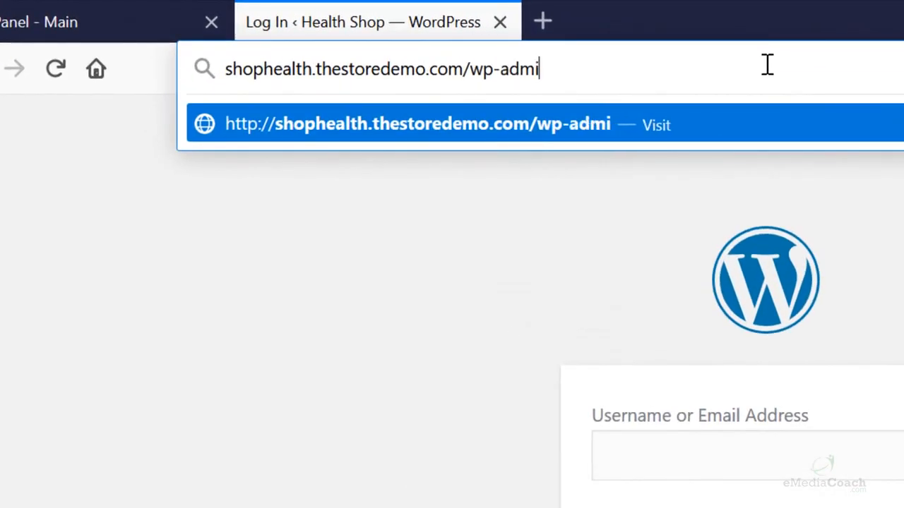
{"action": "left_click", "coordinate": [379, 79]}
{"action": "double_click", "coordinate": [379, 80]}
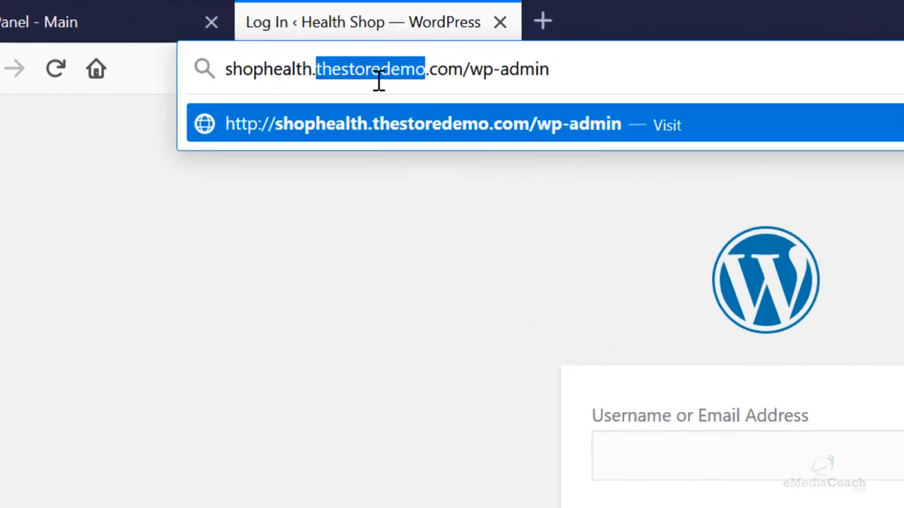
{"action": "key", "text": "BackSpace"}
{"action": "key", "text": "BackSpace"}
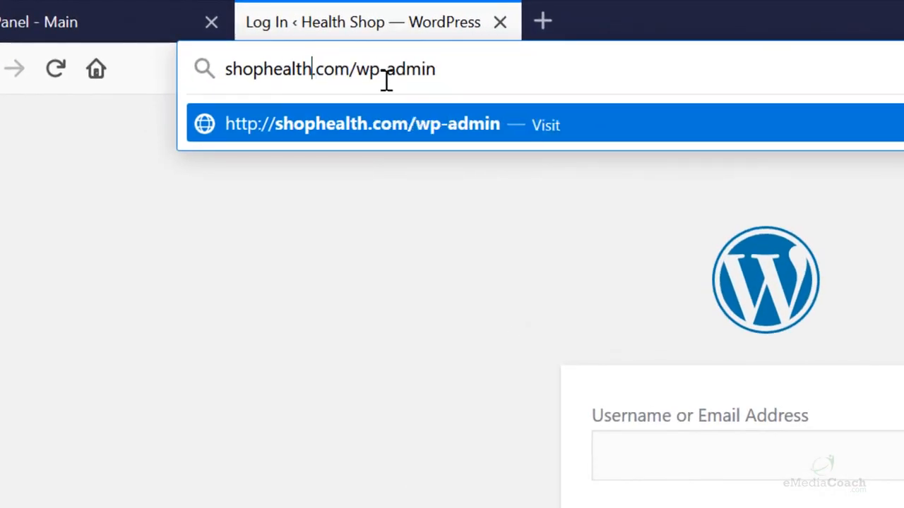
{"action": "key", "text": "ctrl+z"}
{"action": "key", "text": "ctrl+z"}
{"action": "left_click", "coordinate": [605, 64]}
{"action": "key", "text": "Return"}
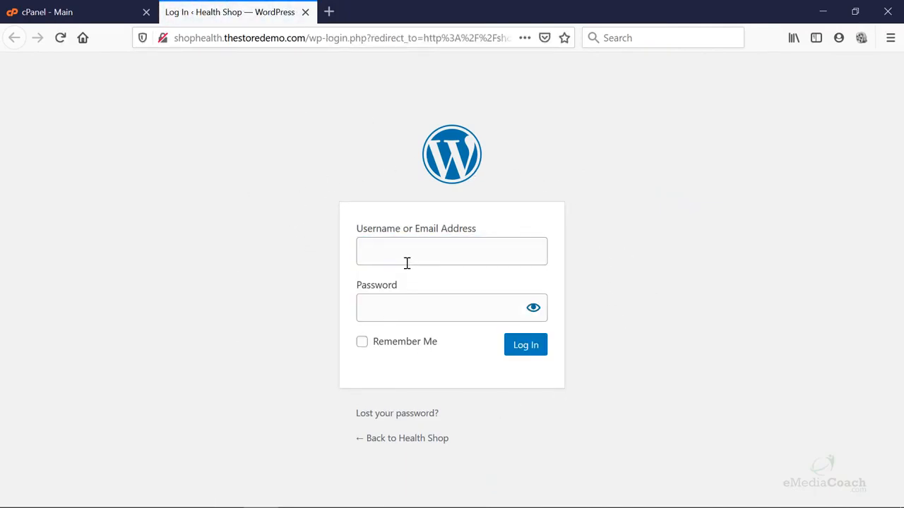
Copy the generated admin password from the installation details.
{"action": "left_click", "coordinate": [120, 16]}
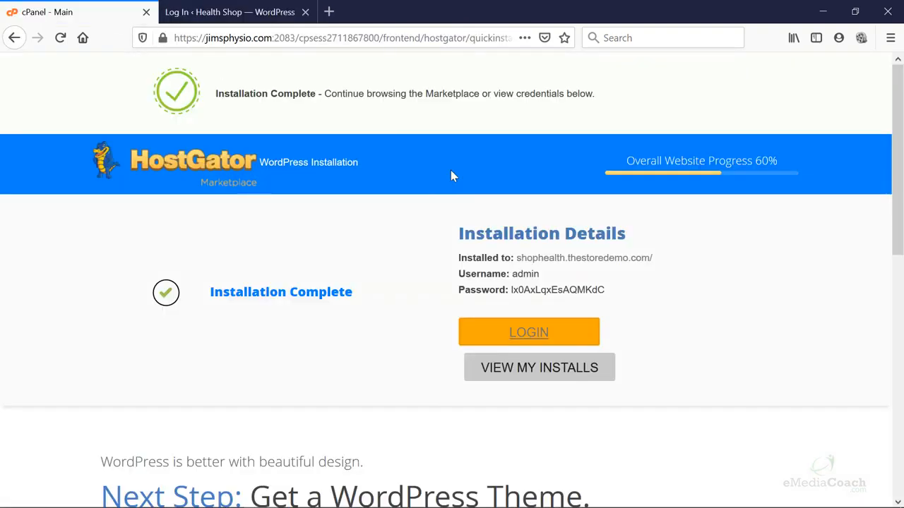
{"action": "double_click", "coordinate": [527, 289]}
{"action": "right_click", "coordinate": [529, 291]}
{"action": "left_click", "coordinate": [548, 296]}
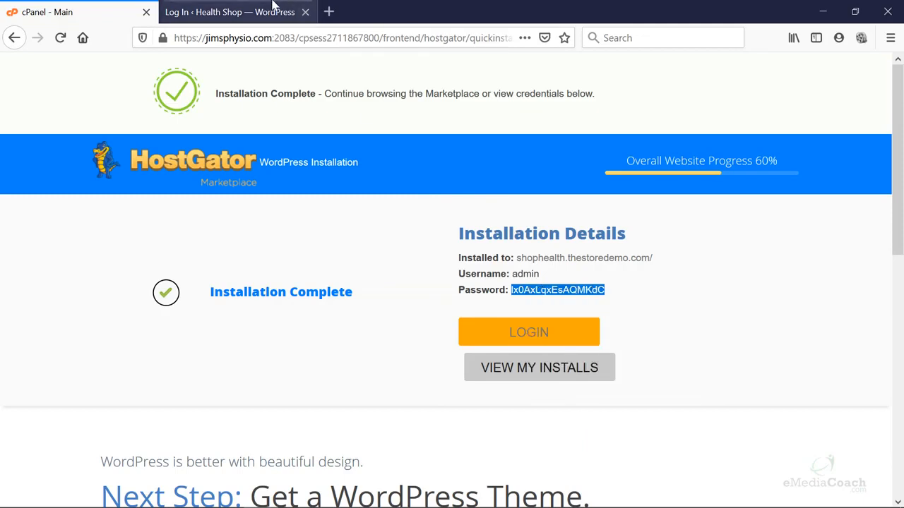
Log in with username admin and paste the copied admin password, then confirm the administration email is correct.
{"action": "left_click", "coordinate": [276, 10]}
{"action": "left_click", "coordinate": [420, 248]}
{"action": "type", "text": "admin"}
{"action": "key", "text": "Tab"}
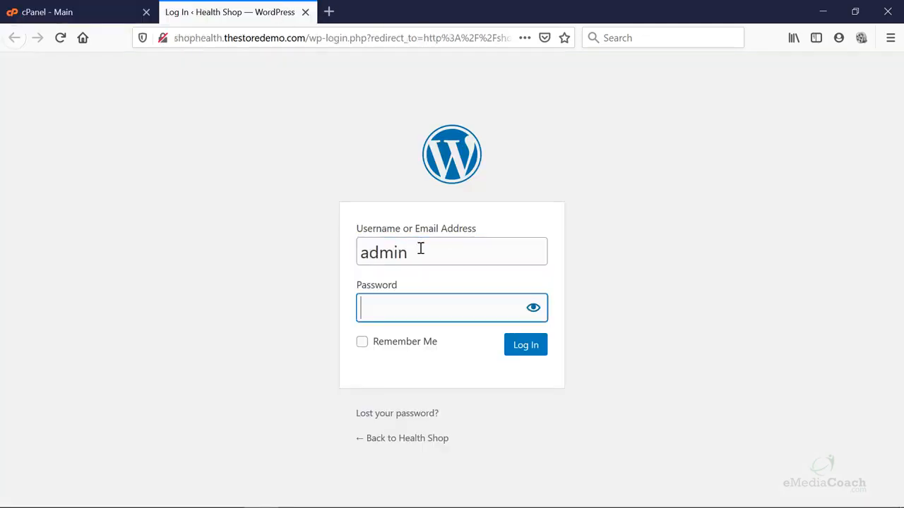
{"action": "right_click", "coordinate": [452, 309]}
{"action": "left_click", "coordinate": [486, 402]}
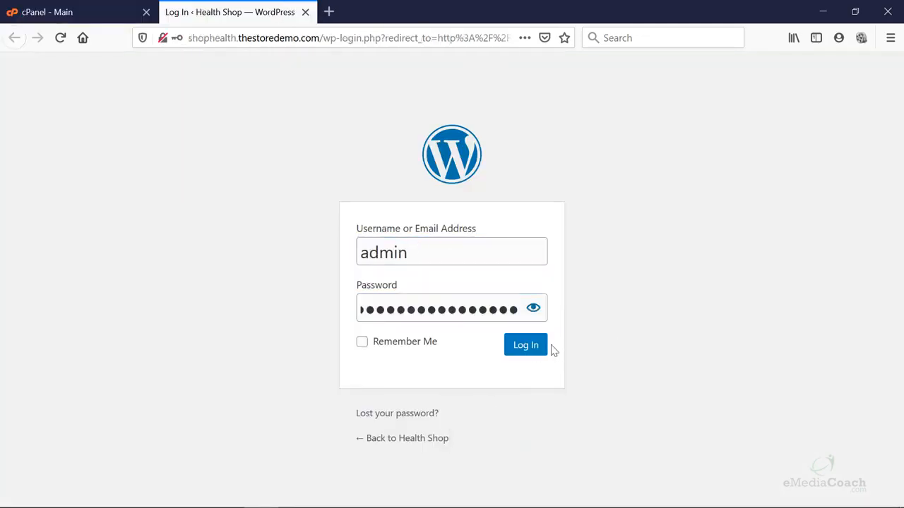
{"action": "left_click", "coordinate": [530, 346]}
{"action": "left_click", "coordinate": [271, 167]}
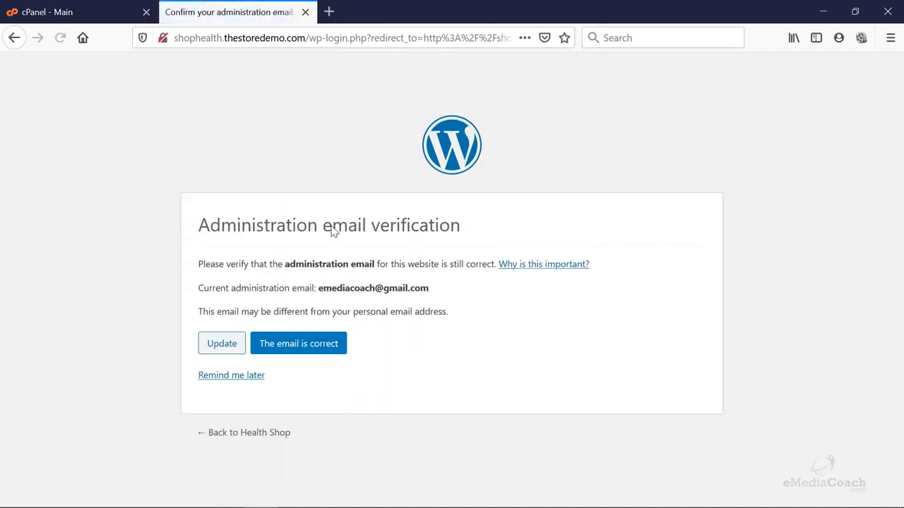
{"action": "left_click", "coordinate": [311, 346]}
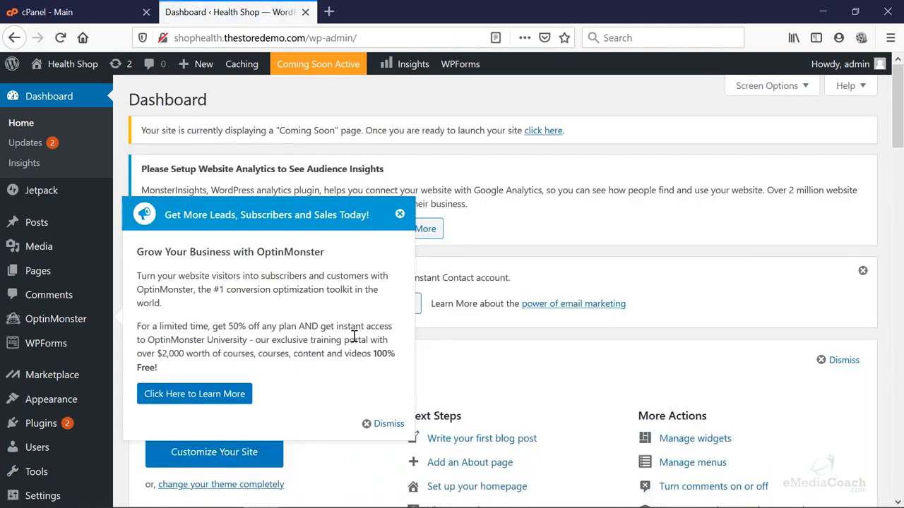
View the site's front end in a new tab and close that tab.
{"action": "mouse_move", "coordinate": [71, 63]}
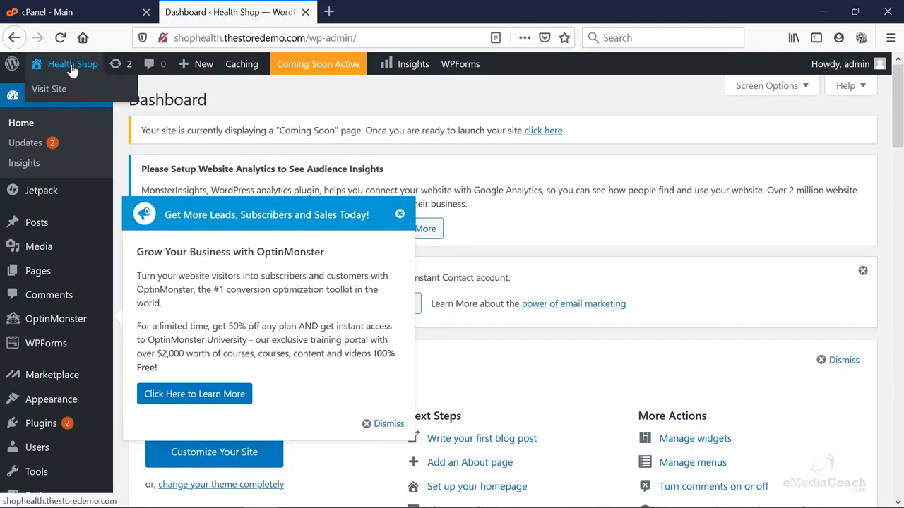
{"action": "right_click", "coordinate": [57, 90]}
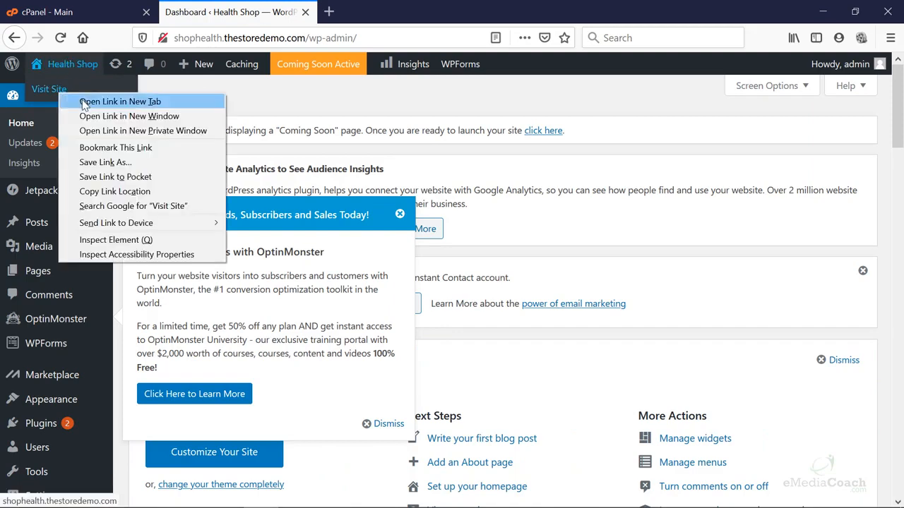
{"action": "left_click", "coordinate": [85, 102]}
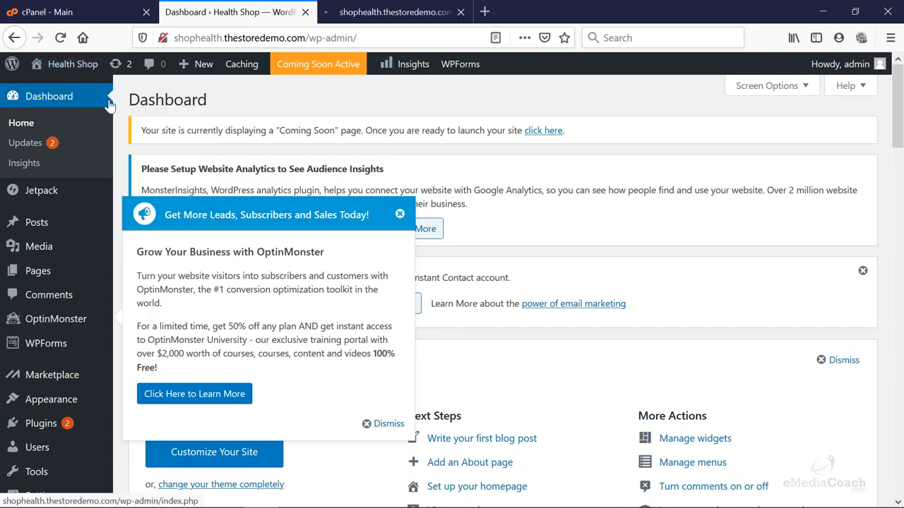
{"action": "left_click", "coordinate": [413, 13]}
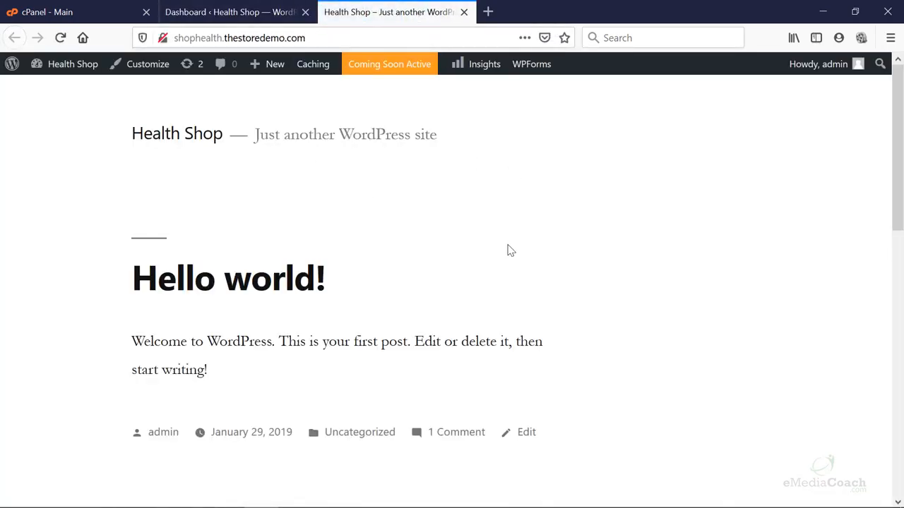
{"action": "scroll", "coordinate": [508, 249], "scroll_direction": "down", "scroll_amount": 10}
{"action": "scroll", "coordinate": [509, 247], "scroll_direction": "up", "scroll_amount": 10}
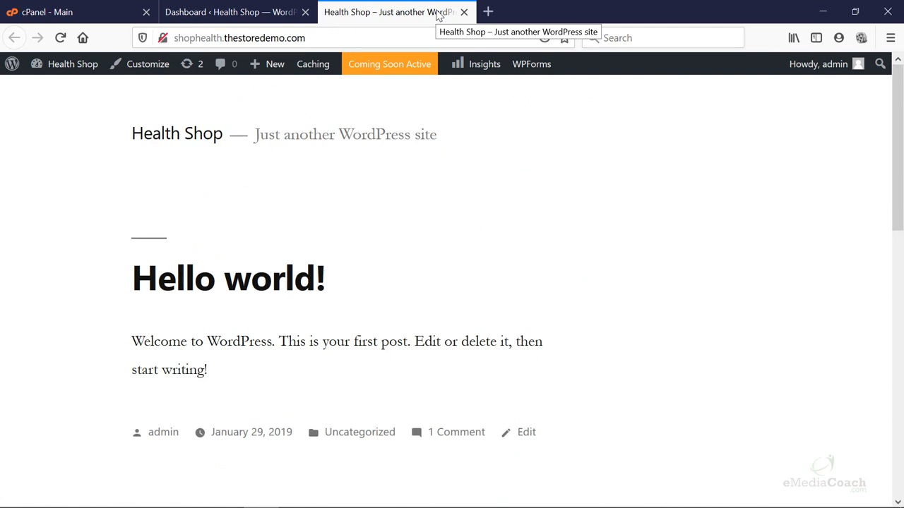
{"action": "middle_click", "coordinate": [438, 16]}
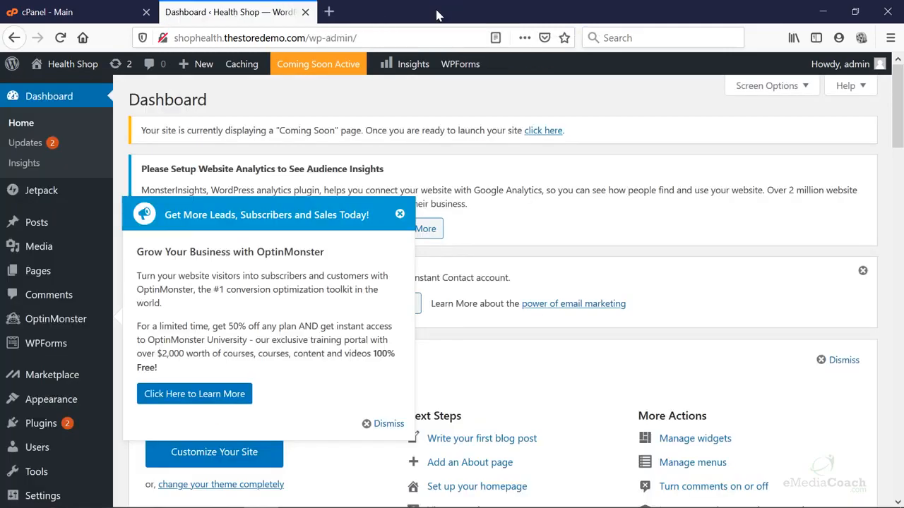
Dismiss the OptinMonster popup and open the admin user's profile from the users list.
{"action": "left_click", "coordinate": [400, 214]}
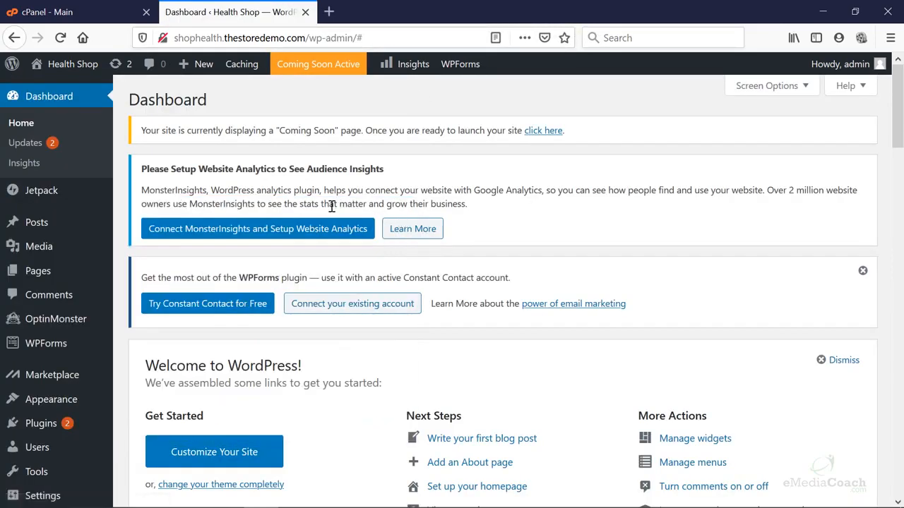
{"action": "scroll", "coordinate": [170, 254], "scroll_direction": "down", "scroll_amount": 4}
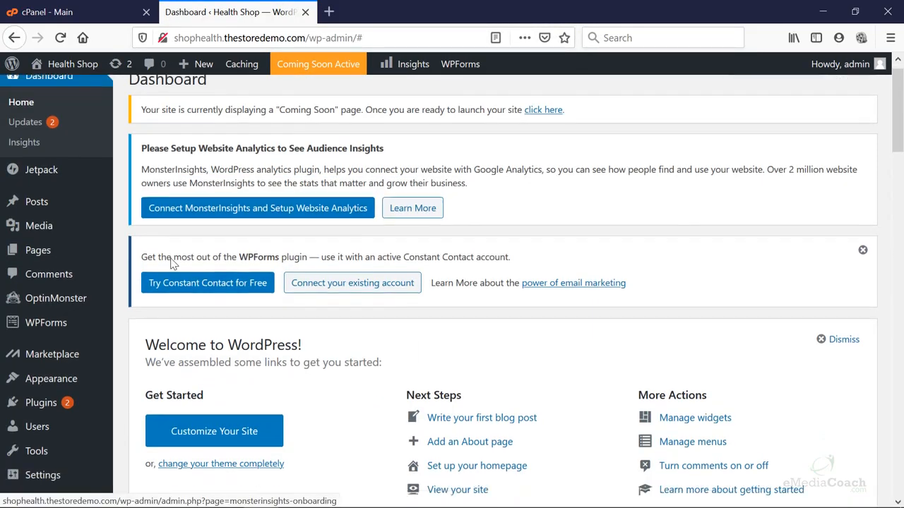
{"action": "mouse_move", "coordinate": [60, 385]}
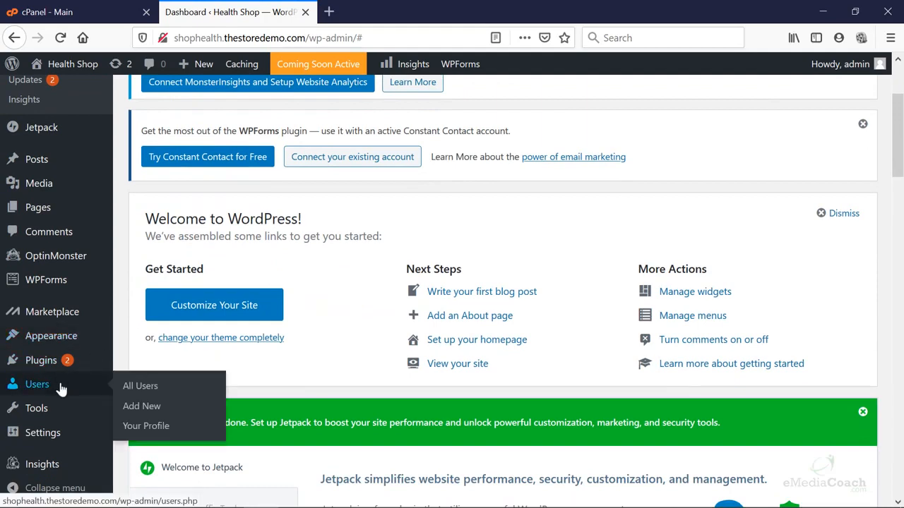
{"action": "left_click", "coordinate": [149, 388]}
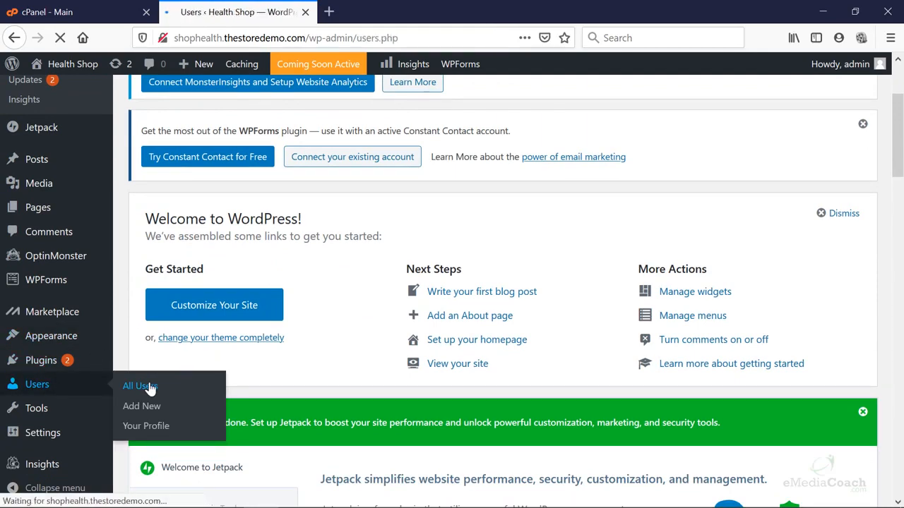
{"action": "scroll", "coordinate": [322, 318], "scroll_direction": "down", "scroll_amount": 3}
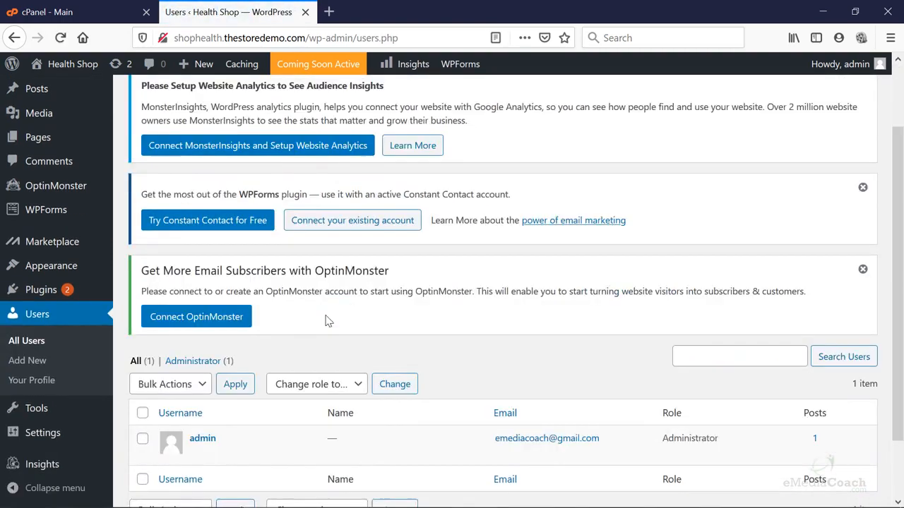
{"action": "left_click", "coordinate": [202, 365]}
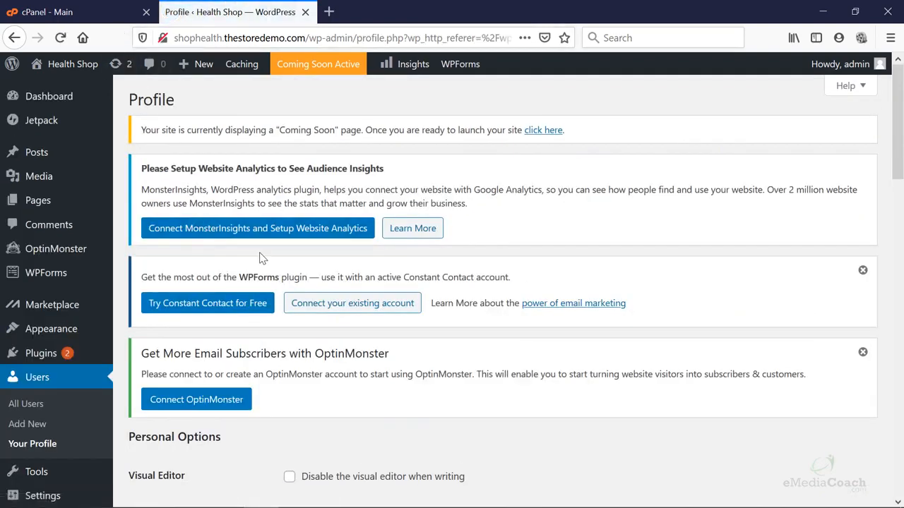
{"action": "scroll", "coordinate": [265, 277], "scroll_direction": "down", "scroll_amount": 12}
{"action": "scroll", "coordinate": [303, 286], "scroll_direction": "down", "scroll_amount": 5}
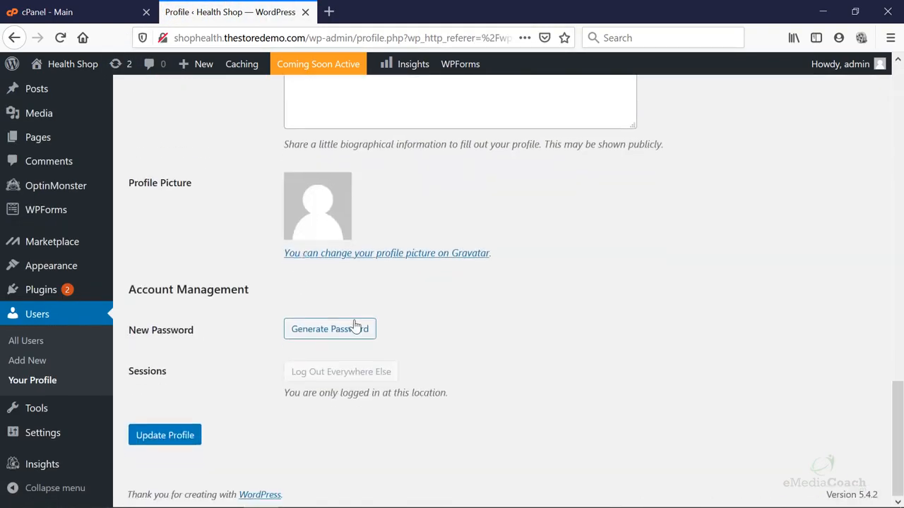
{"action": "left_click", "coordinate": [334, 336]}
{"action": "left_click_drag", "start_coordinate": [458, 324], "coordinate": [208, 319]}
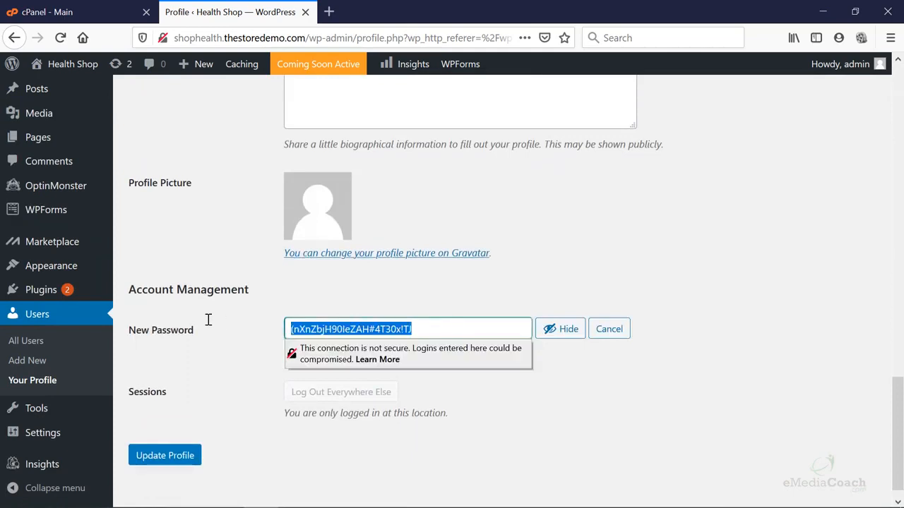
{"action": "type", "text": "passwor"}
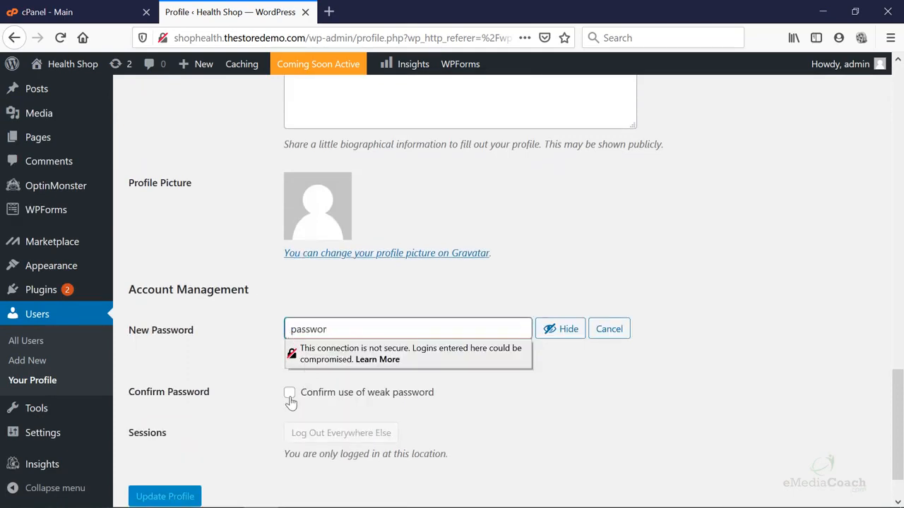
{"action": "left_click", "coordinate": [90, 11]}
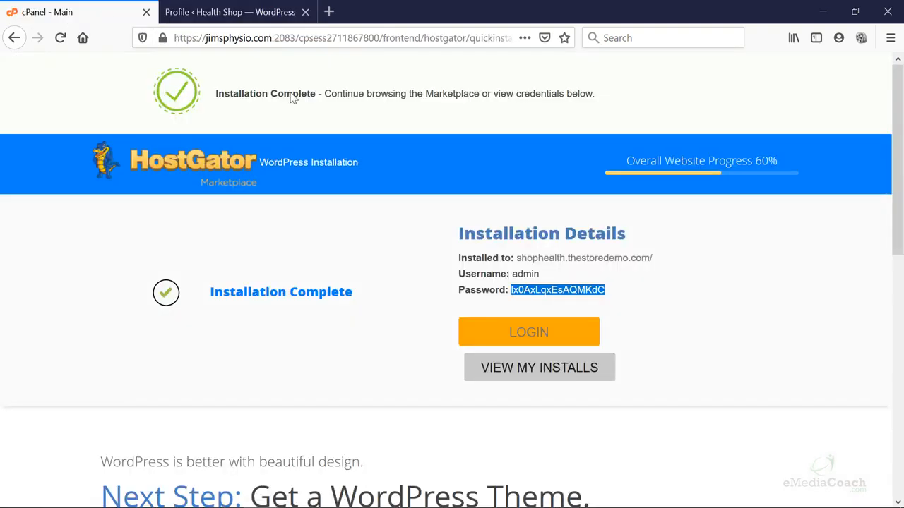
{"action": "left_click", "coordinate": [624, 285]}
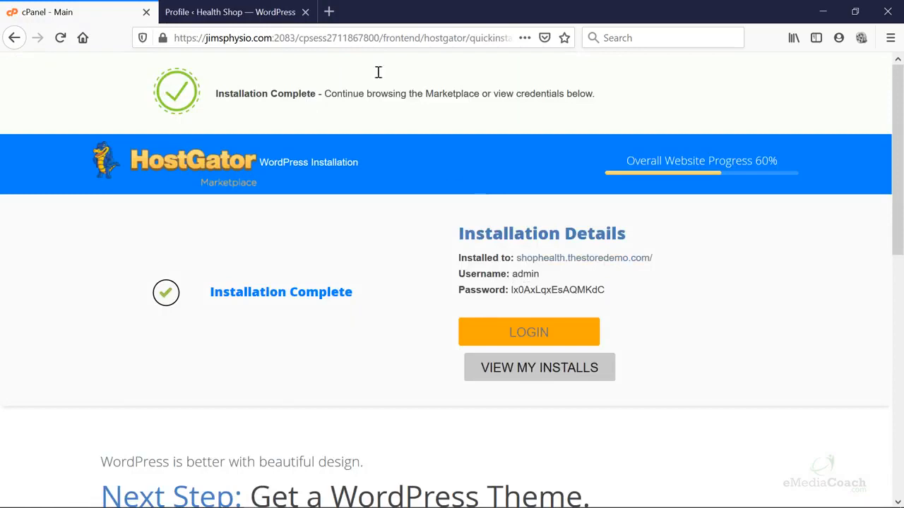
{"action": "left_click", "coordinate": [255, 10]}
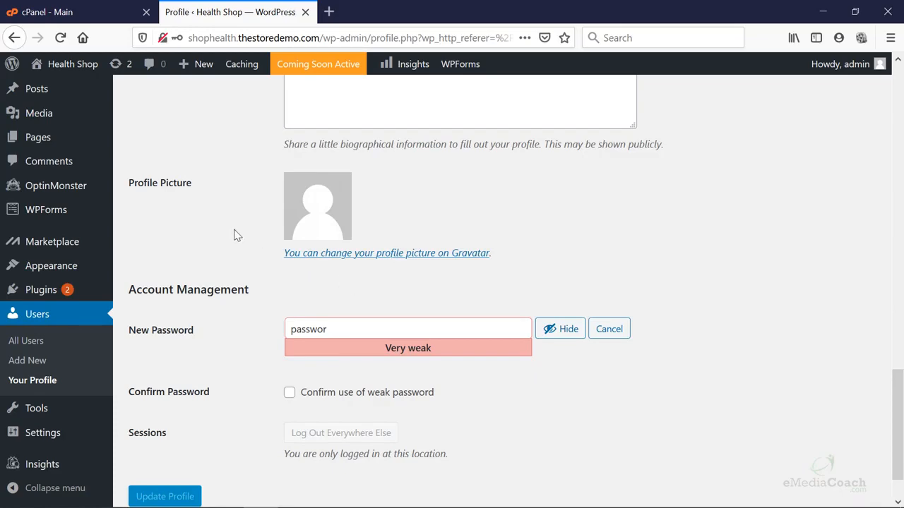
Return to the Dashboard home and decline saving the login in the browser.
{"action": "scroll", "coordinate": [235, 234], "scroll_direction": "up", "scroll_amount": 10}
{"action": "mouse_move", "coordinate": [74, 103]}
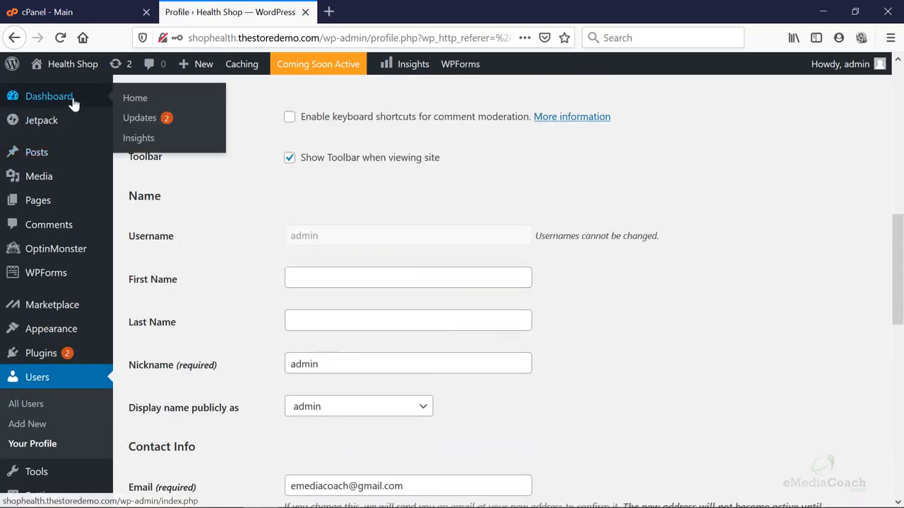
{"action": "left_click", "coordinate": [148, 100]}
{"action": "left_click", "coordinate": [544, 253]}
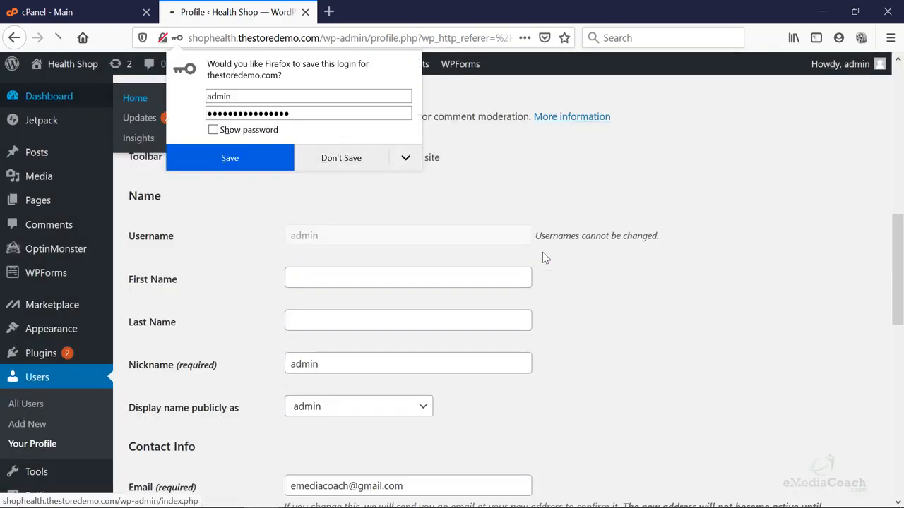
{"action": "left_click", "coordinate": [346, 158]}
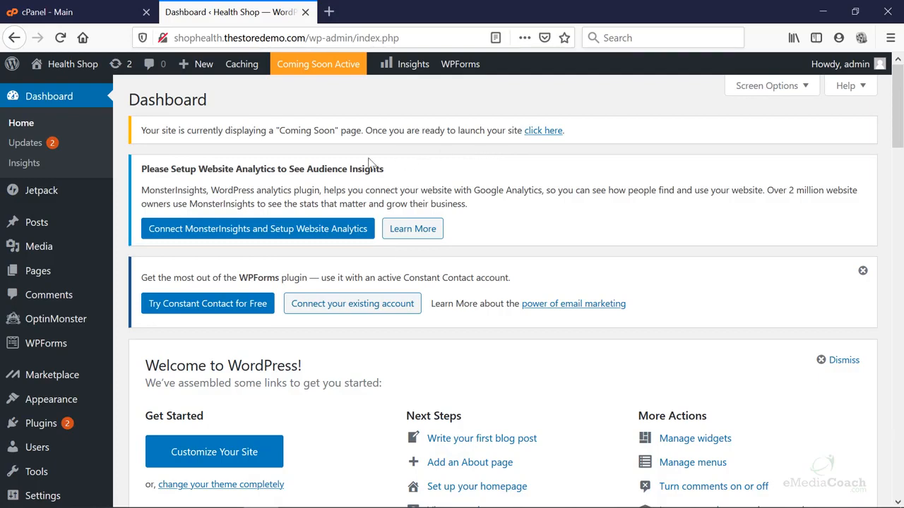
Launch the site from the Coming Soon notice on the Dashboard.
{"action": "left_click_drag", "start_coordinate": [139, 136], "coordinate": [611, 131]}
{"action": "left_click", "coordinate": [608, 134]}
{"action": "left_click", "coordinate": [543, 132]}
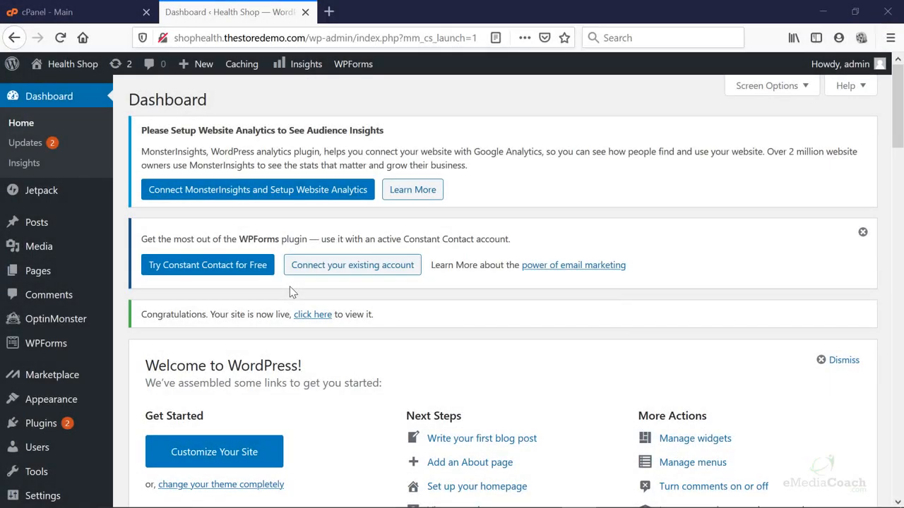
Switch to the cPanel tab and close it.
{"action": "left_click", "coordinate": [75, 14]}
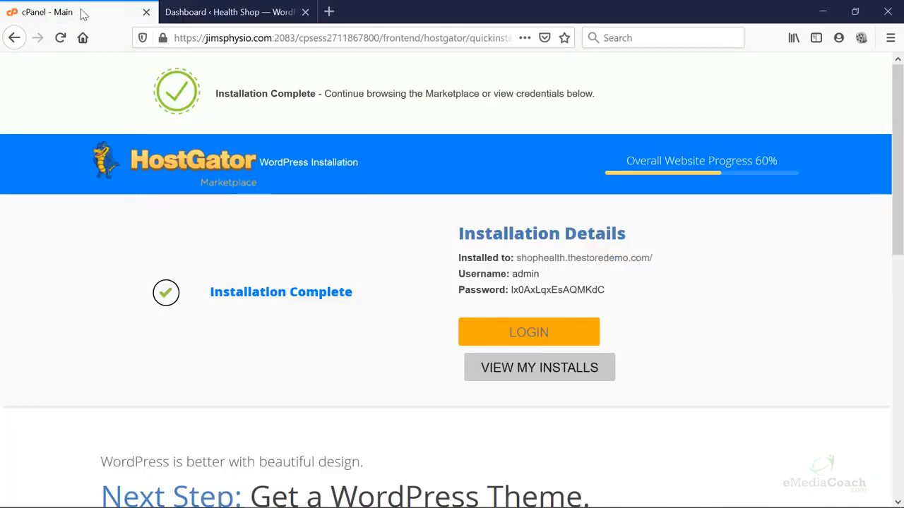
{"action": "middle_click", "coordinate": [81, 12]}
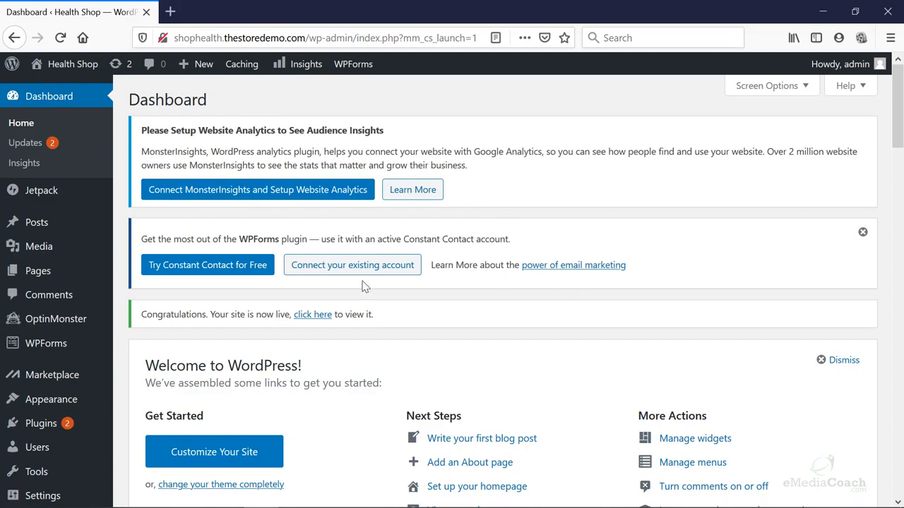
Open the installed plugins list and scroll through it to review the plugins.
{"action": "scroll", "coordinate": [151, 302], "scroll_direction": "down", "scroll_amount": 2}
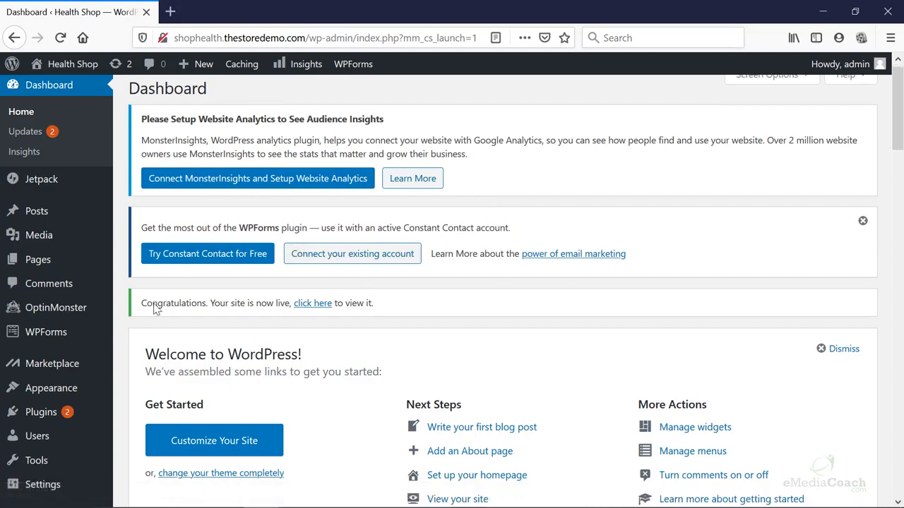
{"action": "mouse_move", "coordinate": [59, 362]}
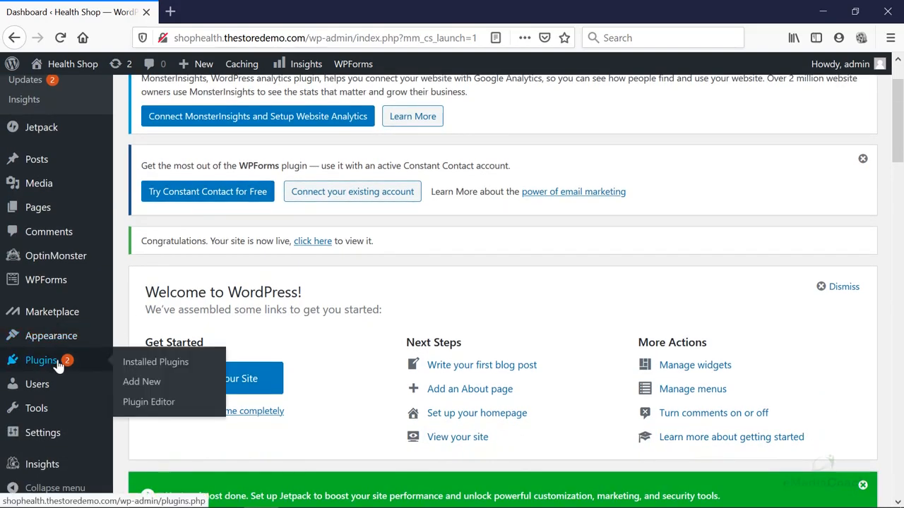
{"action": "left_click", "coordinate": [180, 364]}
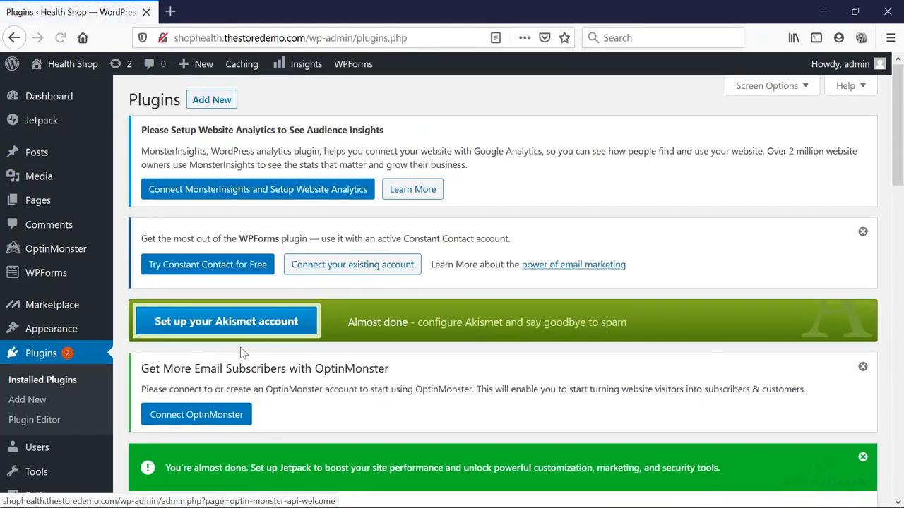
{"action": "scroll", "coordinate": [244, 353], "scroll_direction": "down", "scroll_amount": 9}
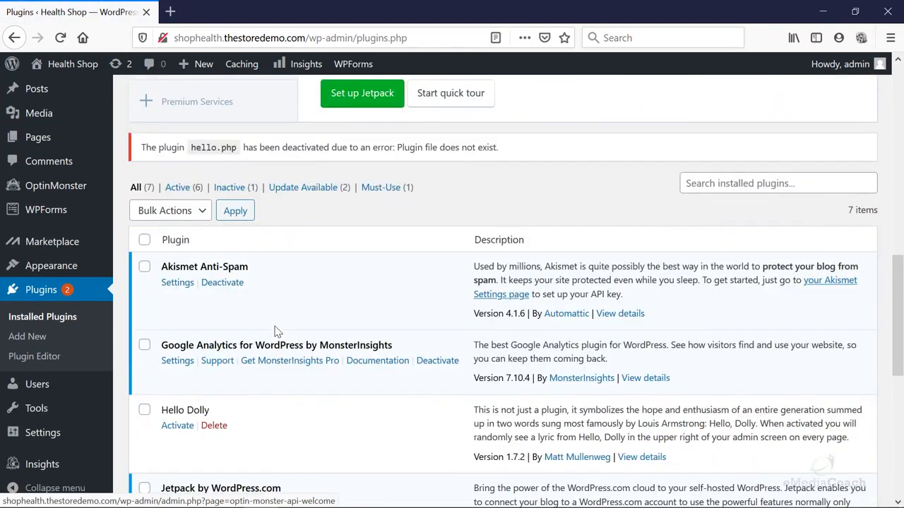
{"action": "scroll", "coordinate": [277, 331], "scroll_direction": "down", "scroll_amount": 5}
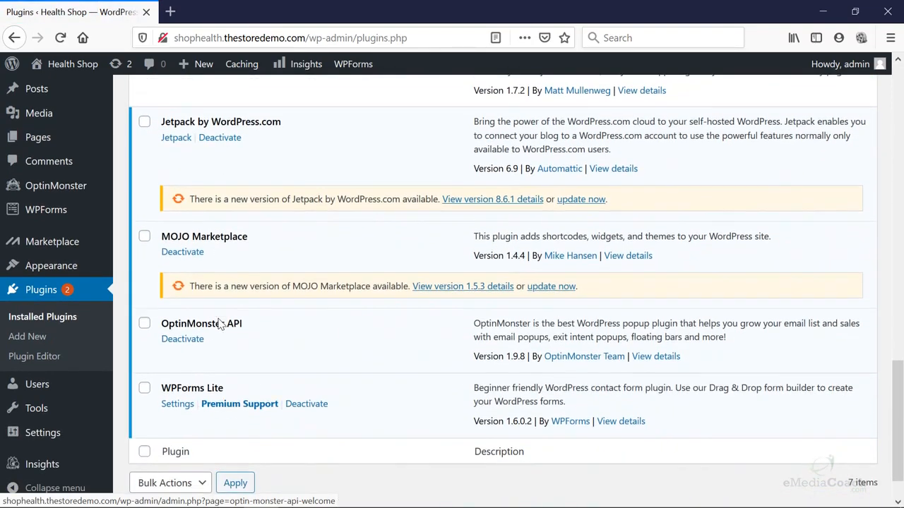
{"action": "scroll", "coordinate": [204, 323], "scroll_direction": "up", "scroll_amount": 6}
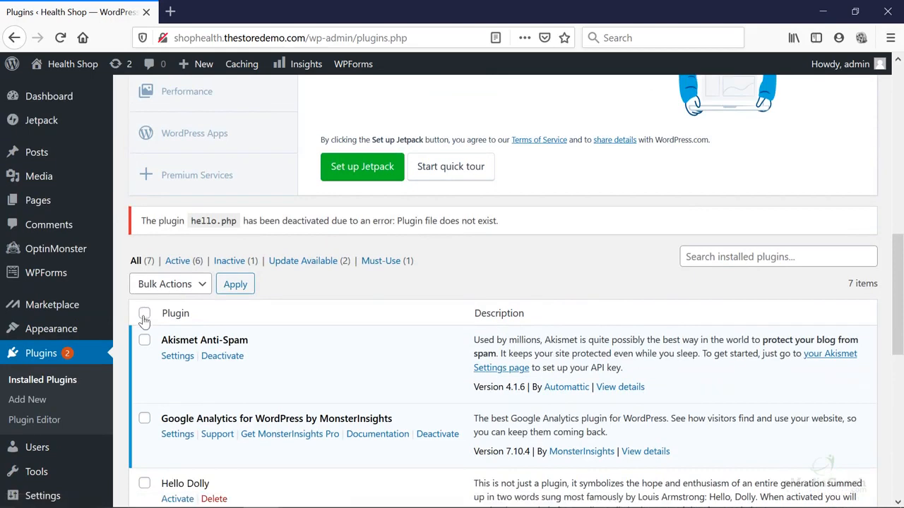
Select all plugins and deactivate them with the Deactivate bulk action.
{"action": "left_click", "coordinate": [144, 313]}
{"action": "scroll", "coordinate": [163, 353], "scroll_direction": "down", "scroll_amount": 7}
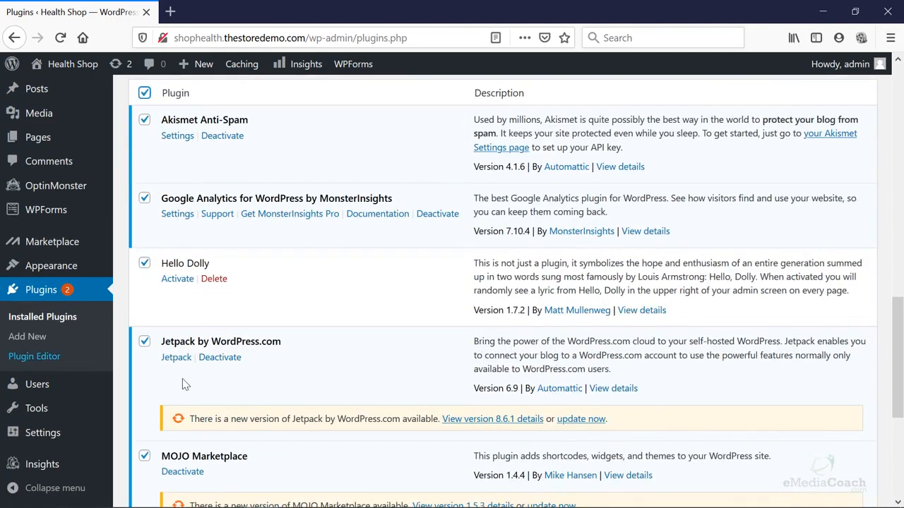
{"action": "left_click", "coordinate": [177, 432]}
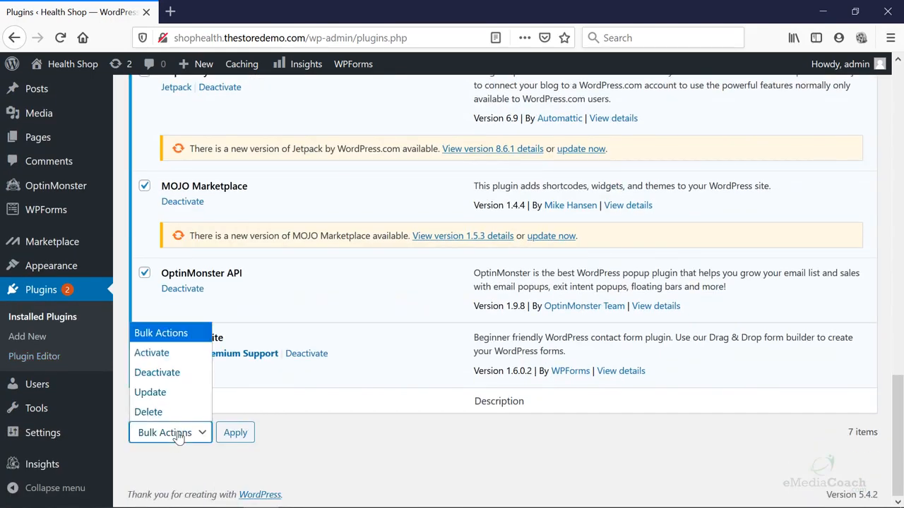
{"action": "left_click", "coordinate": [171, 373]}
{"action": "left_click", "coordinate": [240, 435]}
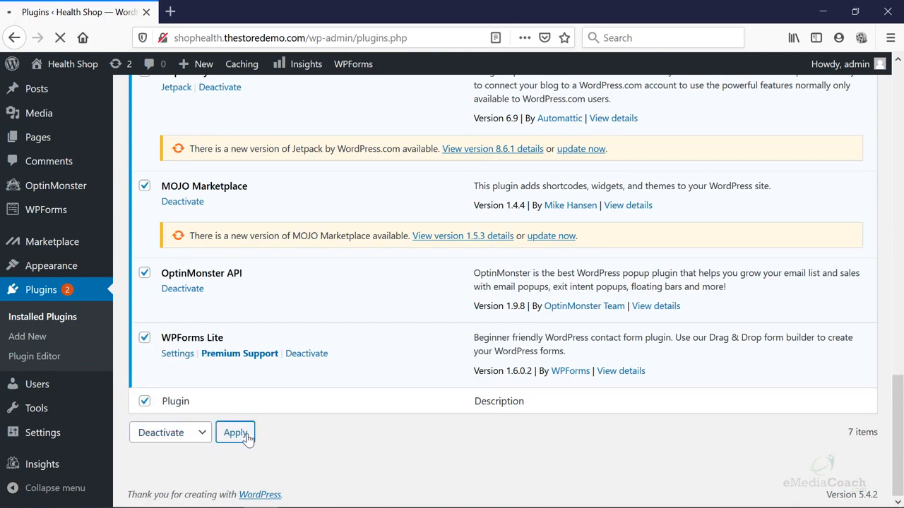
{"action": "scroll", "coordinate": [246, 423], "scroll_direction": "up", "scroll_amount": 6}
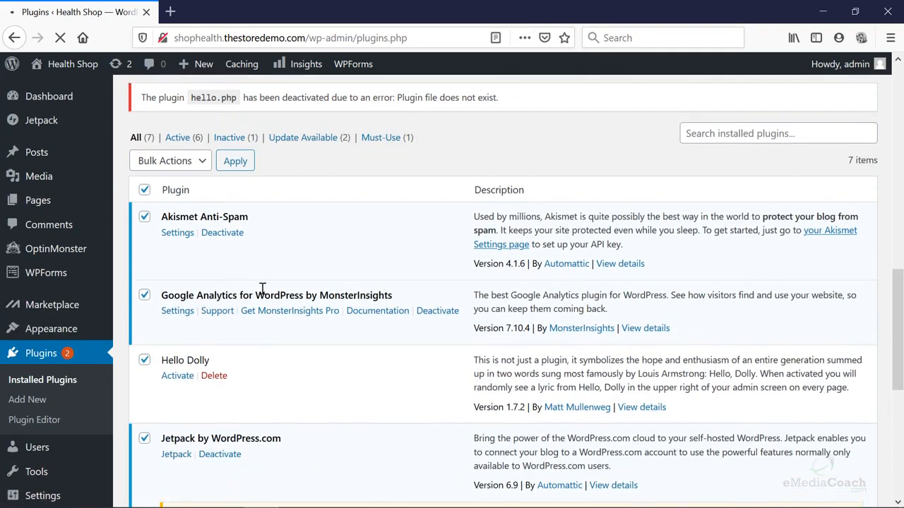
{"action": "scroll", "coordinate": [261, 289], "scroll_direction": "down", "scroll_amount": 5}
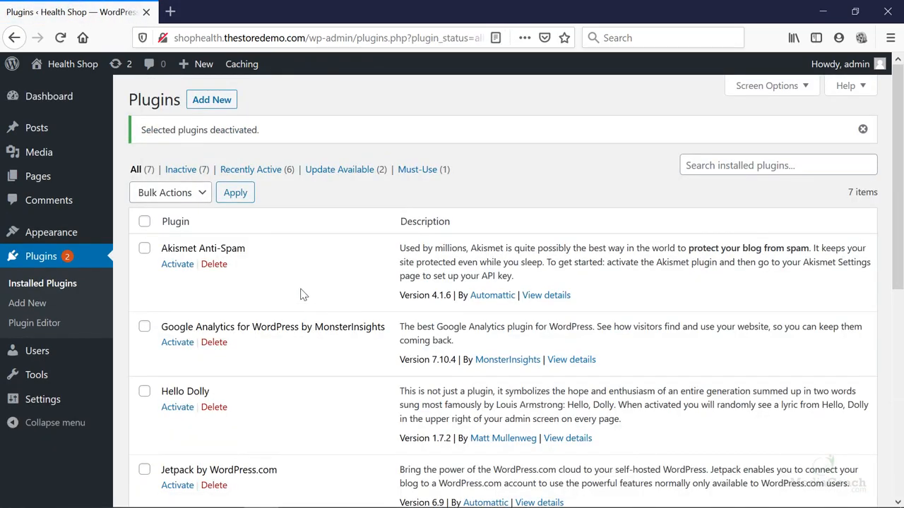
Select all the deactivated plugins and delete them with the Delete bulk action, confirming the deletion.
{"action": "left_click", "coordinate": [145, 222]}
{"action": "left_click", "coordinate": [176, 198]}
{"action": "left_click", "coordinate": [160, 293]}
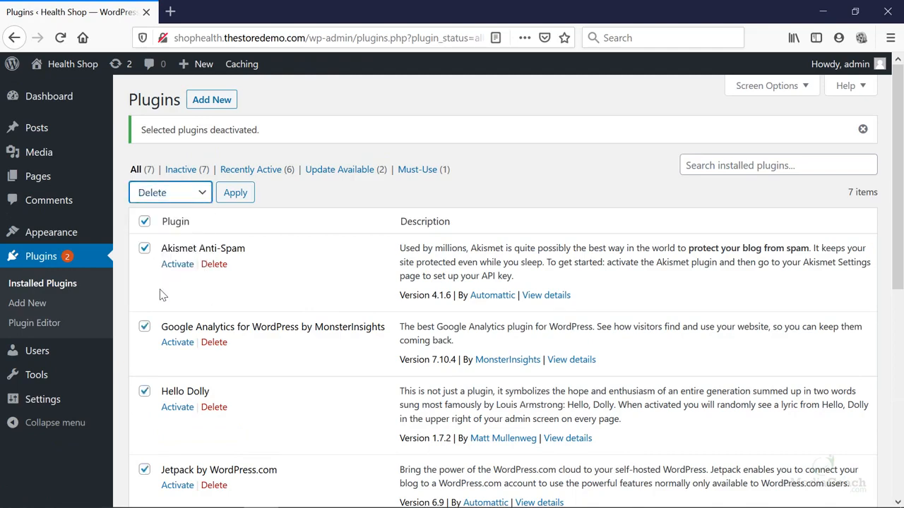
{"action": "left_click", "coordinate": [236, 192]}
{"action": "left_click", "coordinate": [493, 249]}
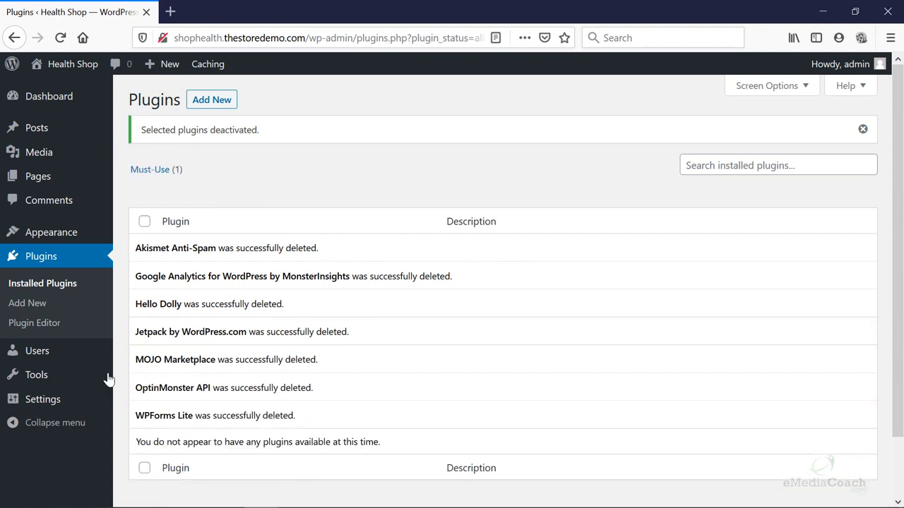
Set the permalinks to a Custom Structure of /%category%/%postname%/ and save the changes.
{"action": "mouse_move", "coordinate": [69, 402]}
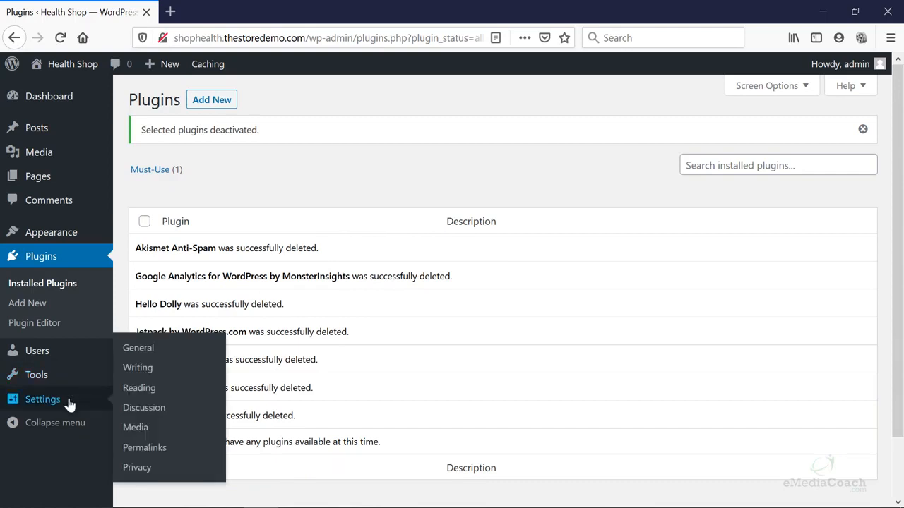
{"action": "left_click", "coordinate": [168, 449]}
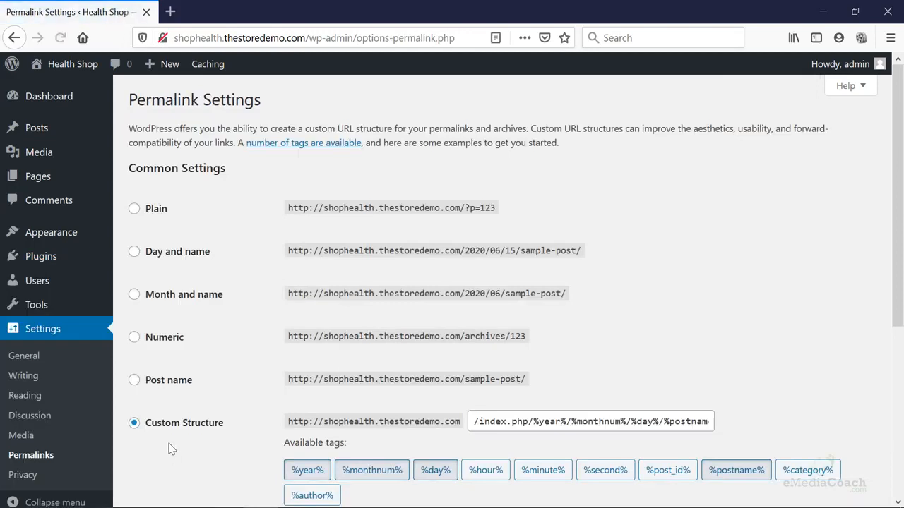
{"action": "left_click", "coordinate": [183, 423]}
{"action": "left_click", "coordinate": [541, 420]}
{"action": "key", "text": "ctrl+a"}
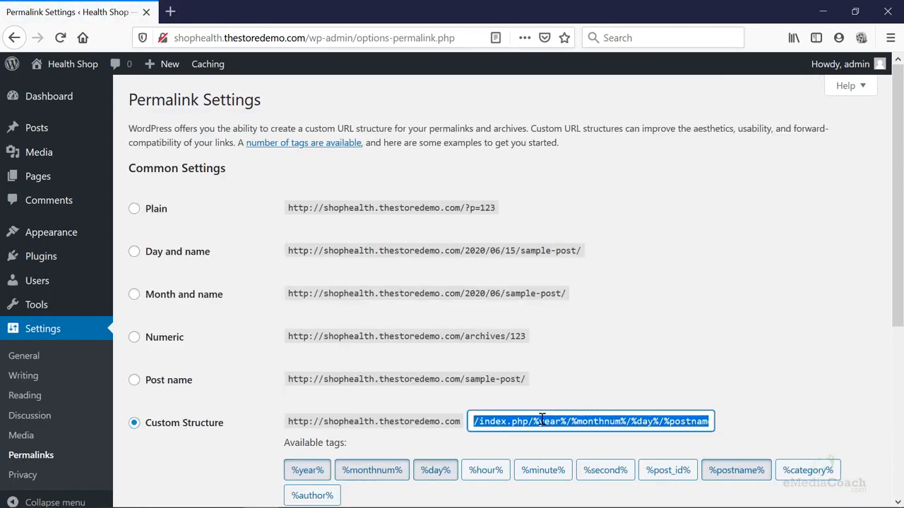
{"action": "key", "text": "BackSpace"}
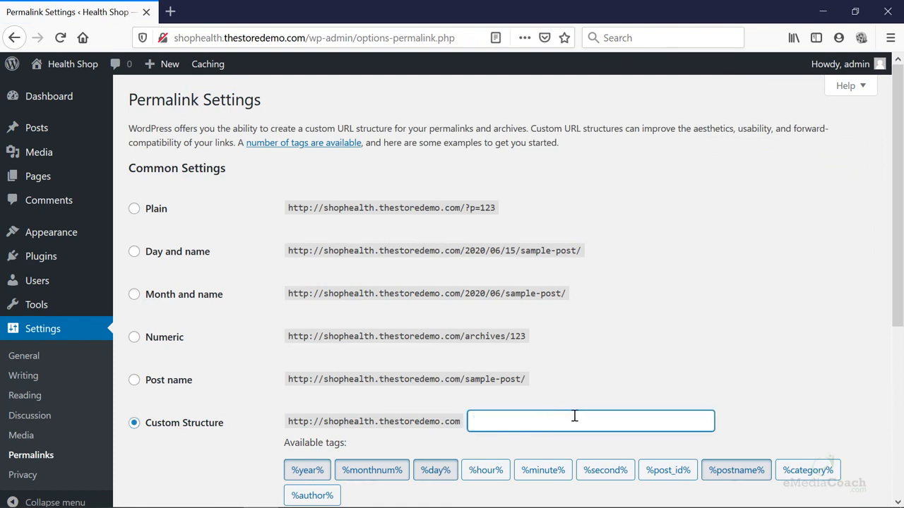
{"action": "left_click", "coordinate": [805, 471]}
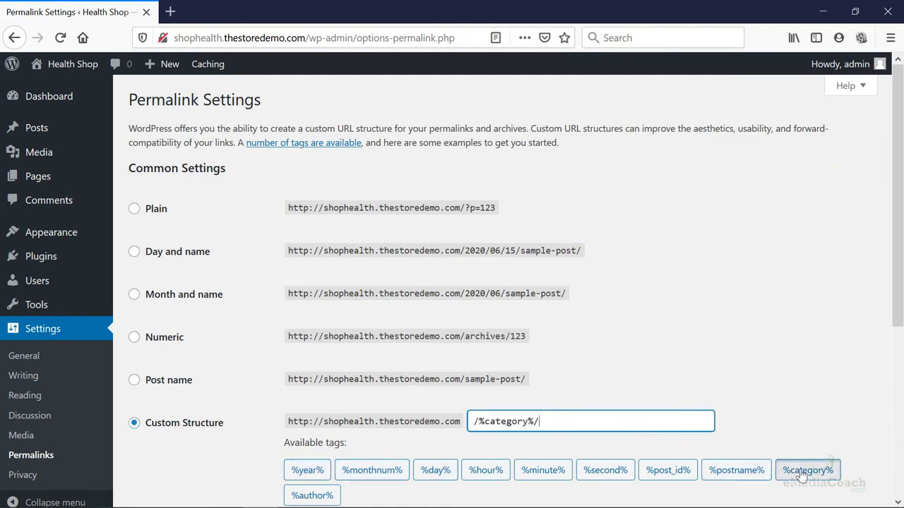
{"action": "left_click", "coordinate": [736, 472]}
{"action": "scroll", "coordinate": [734, 349], "scroll_direction": "down", "scroll_amount": 3}
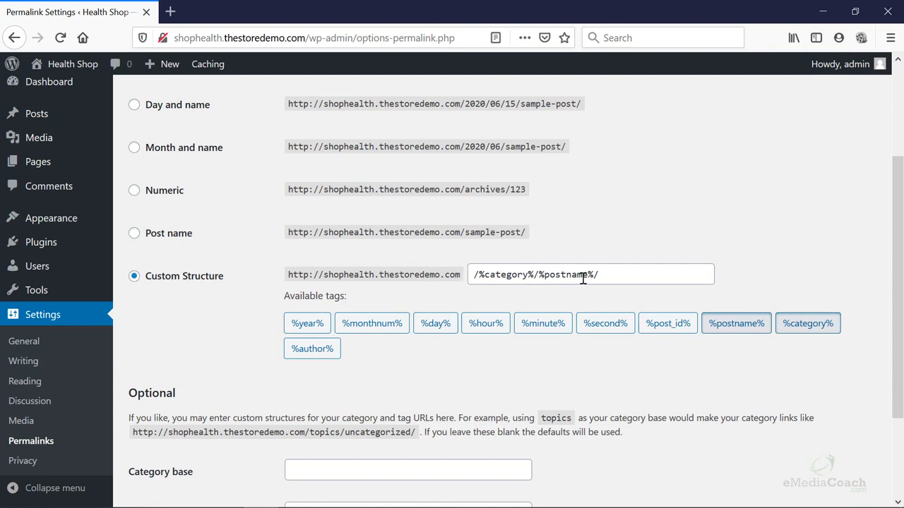
{"action": "scroll", "coordinate": [593, 277], "scroll_direction": "down", "scroll_amount": 2}
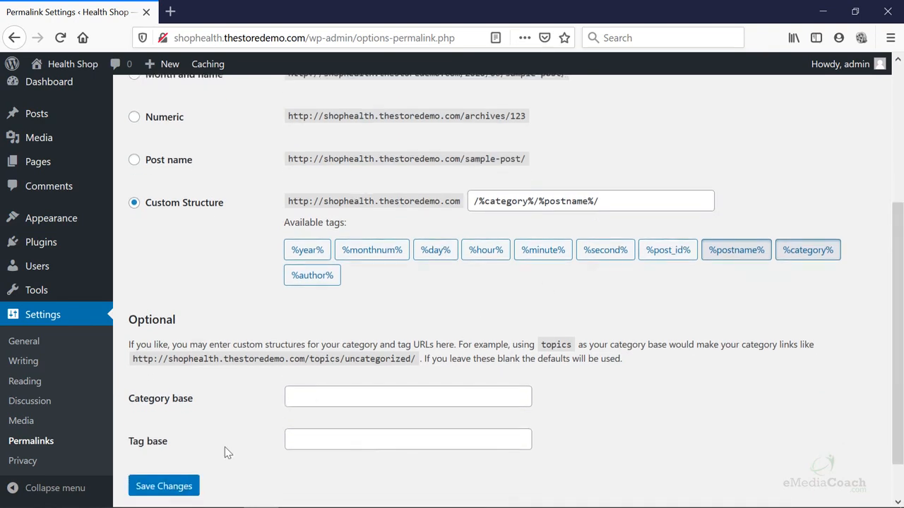
{"action": "left_click", "coordinate": [172, 487]}
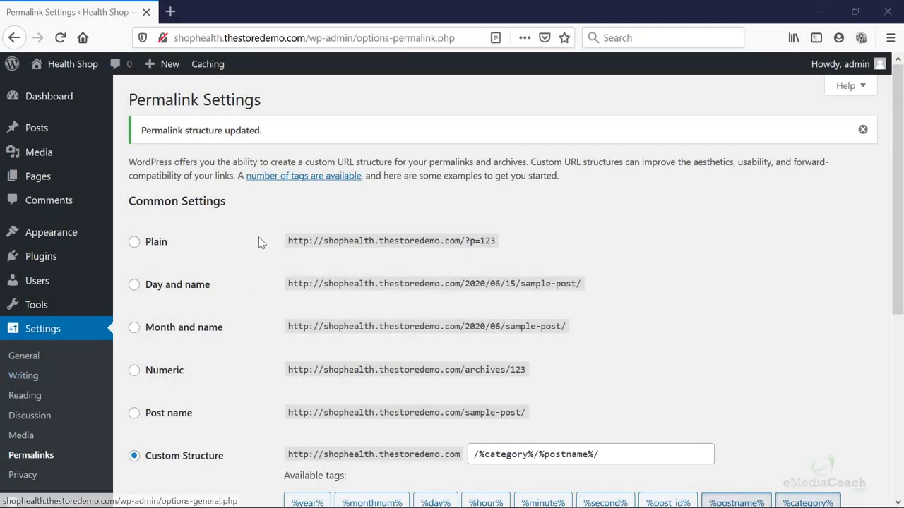
Return to the Dashboard home and open the Themes page.
{"action": "mouse_move", "coordinate": [104, 106]}
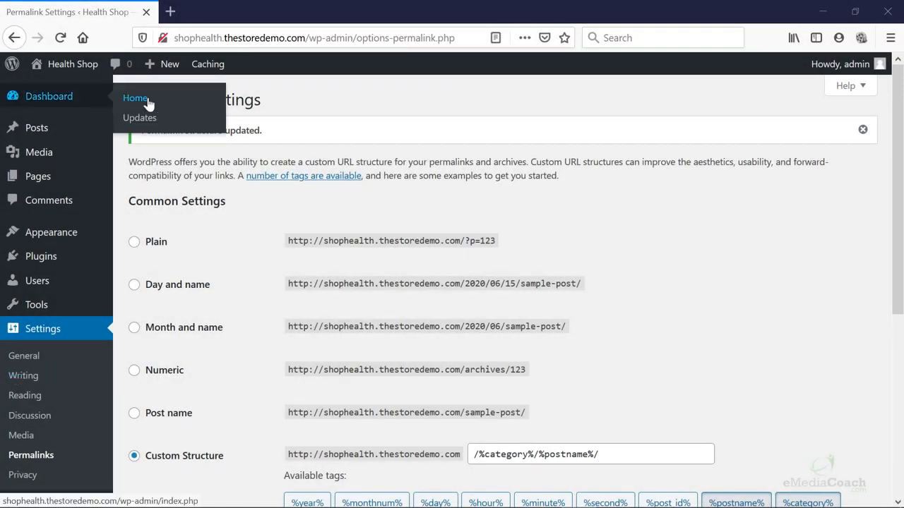
{"action": "left_click", "coordinate": [161, 100]}
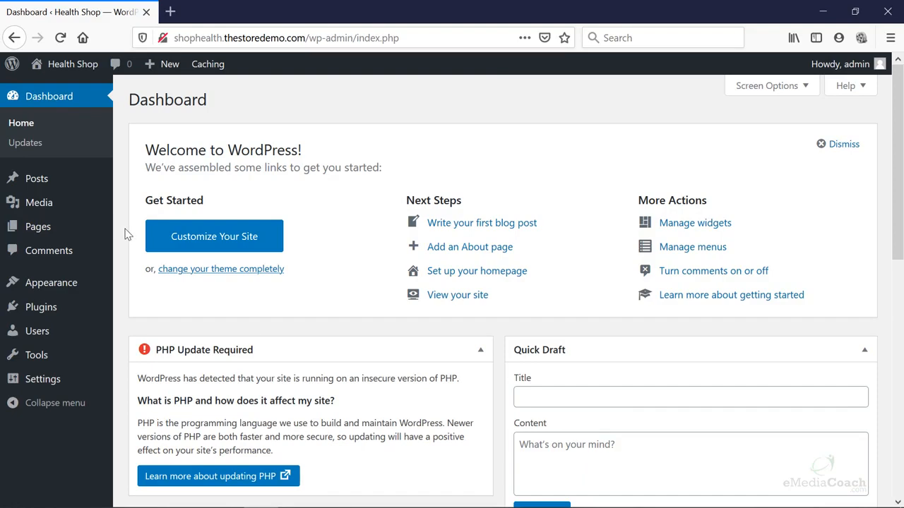
{"action": "mouse_move", "coordinate": [70, 291]}
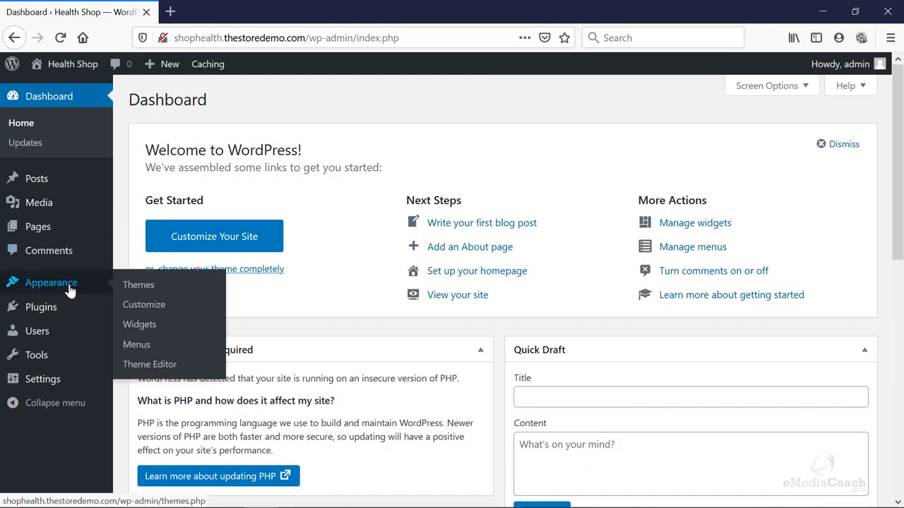
{"action": "left_click", "coordinate": [165, 293]}
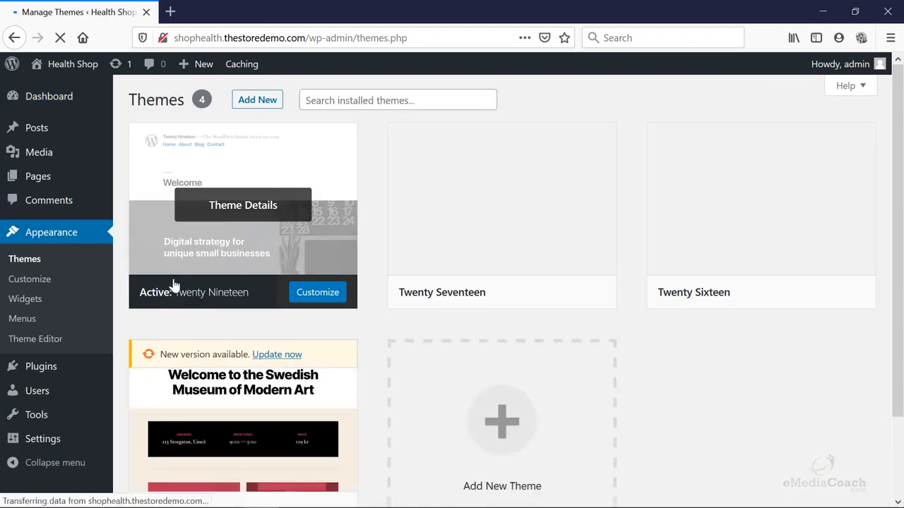
Search the theme directory for astra and install the Astra theme.
{"action": "left_click", "coordinate": [269, 103]}
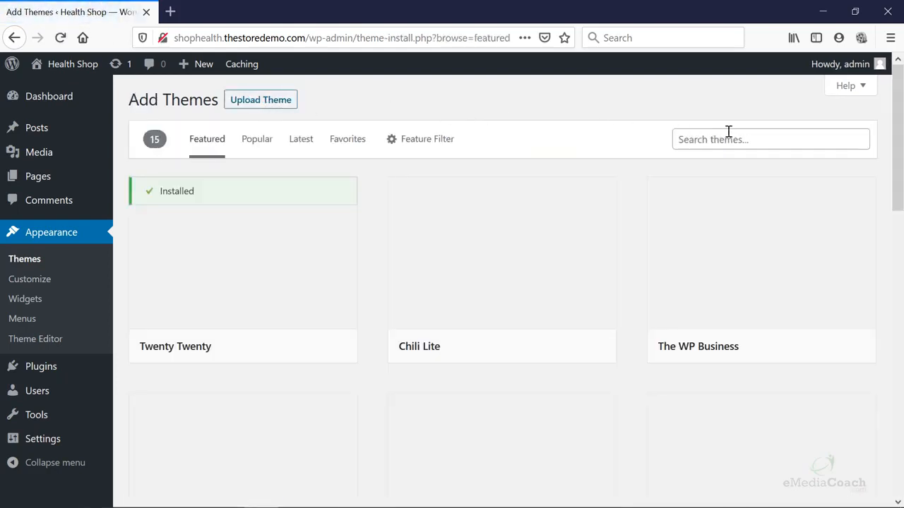
{"action": "left_click", "coordinate": [729, 135]}
{"action": "type", "text": "as"}
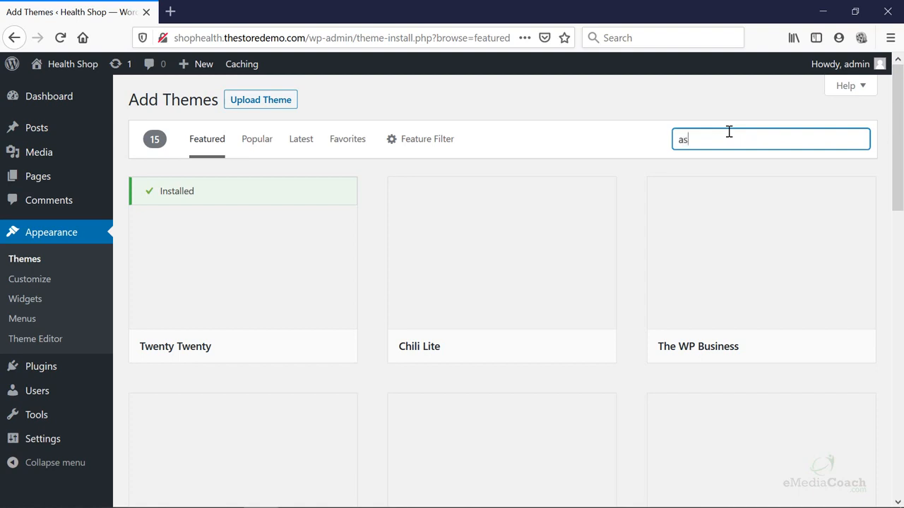
{"action": "type", "text": "tra"}
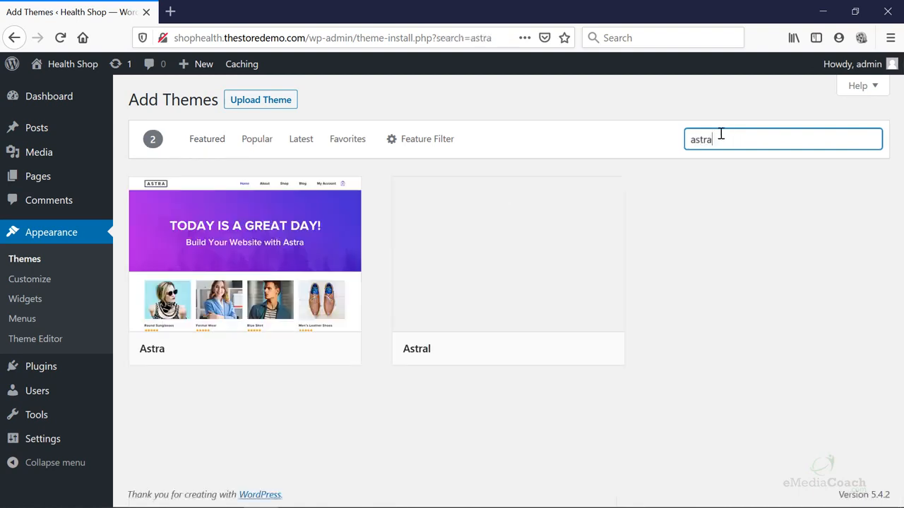
{"action": "mouse_move", "coordinate": [221, 202]}
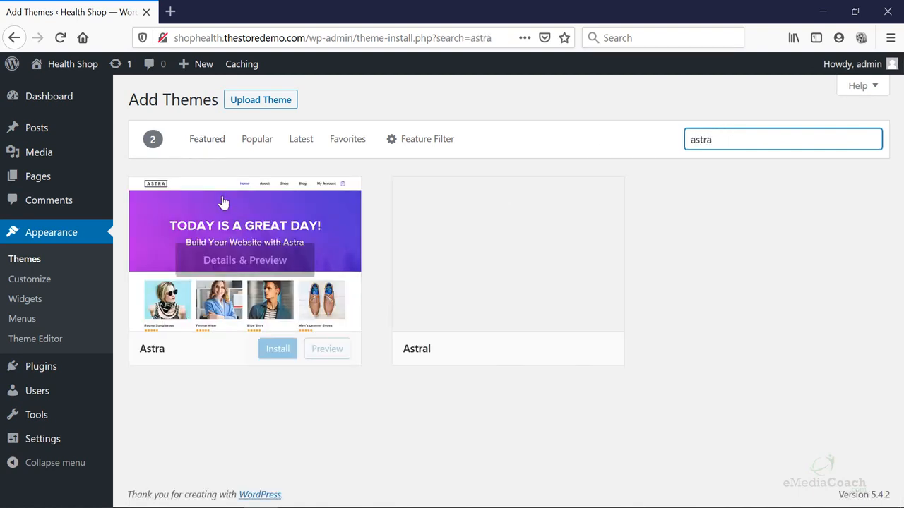
{"action": "left_click", "coordinate": [276, 348]}
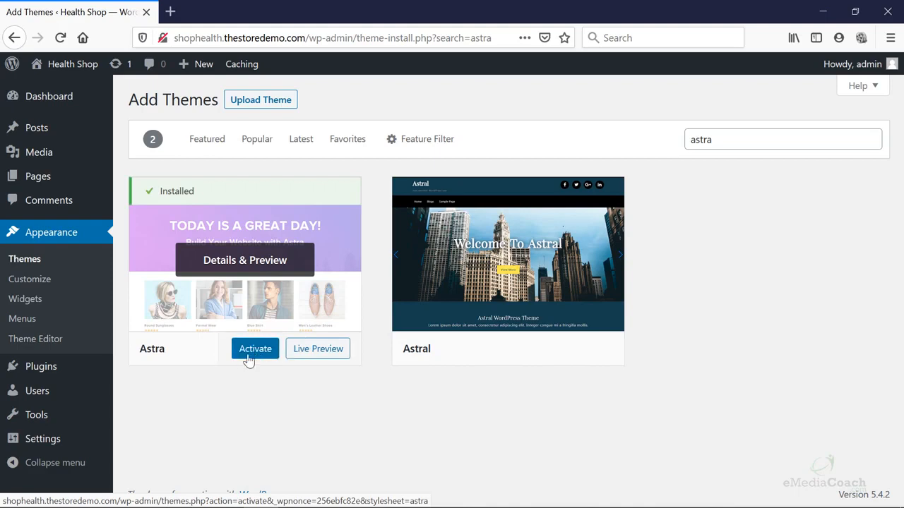
Activate the Astra theme and open its starter templates to get started.
{"action": "left_click", "coordinate": [246, 357]}
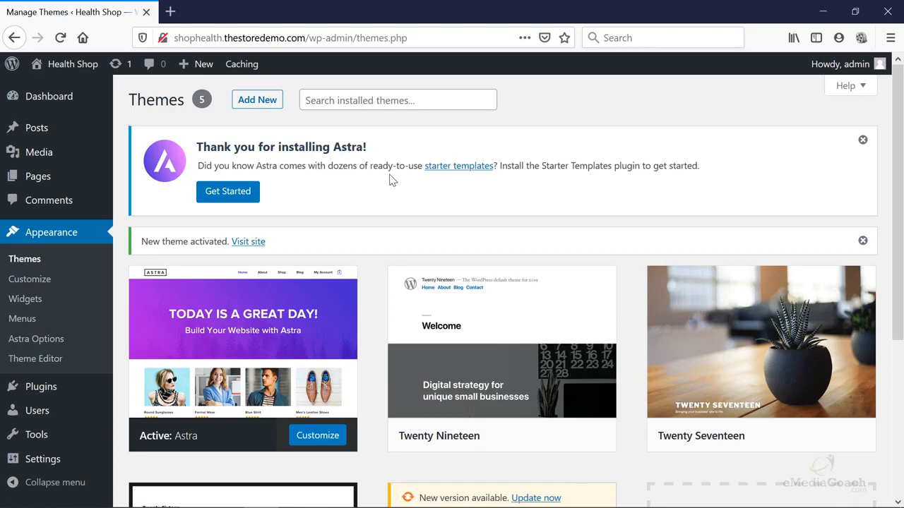
{"action": "left_click", "coordinate": [241, 201]}
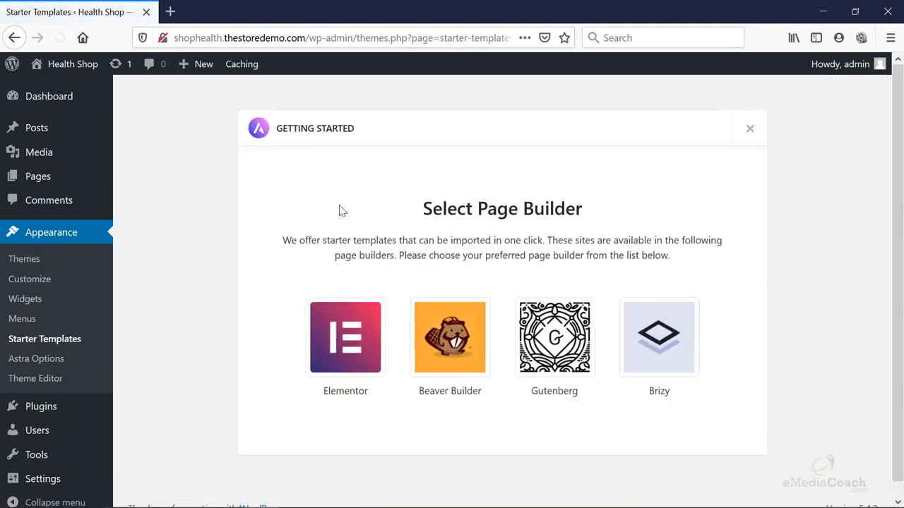
Choose Elementor as the page builder and filter the starter templates to free ones.
{"action": "left_click", "coordinate": [347, 363]}
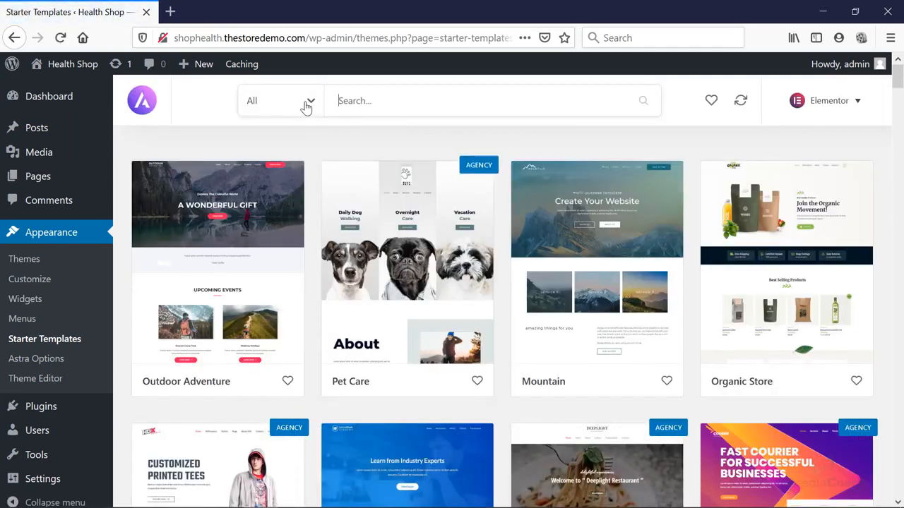
{"action": "left_click", "coordinate": [305, 106]}
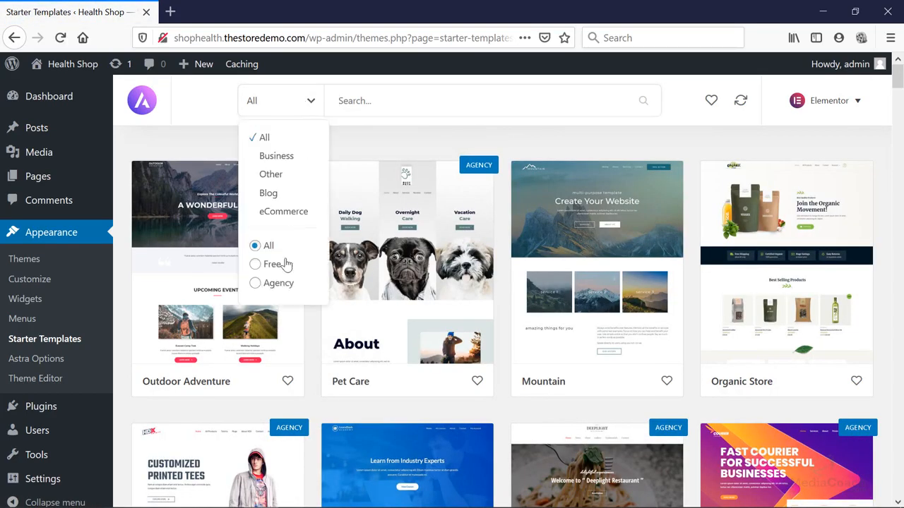
{"action": "left_click", "coordinate": [256, 264]}
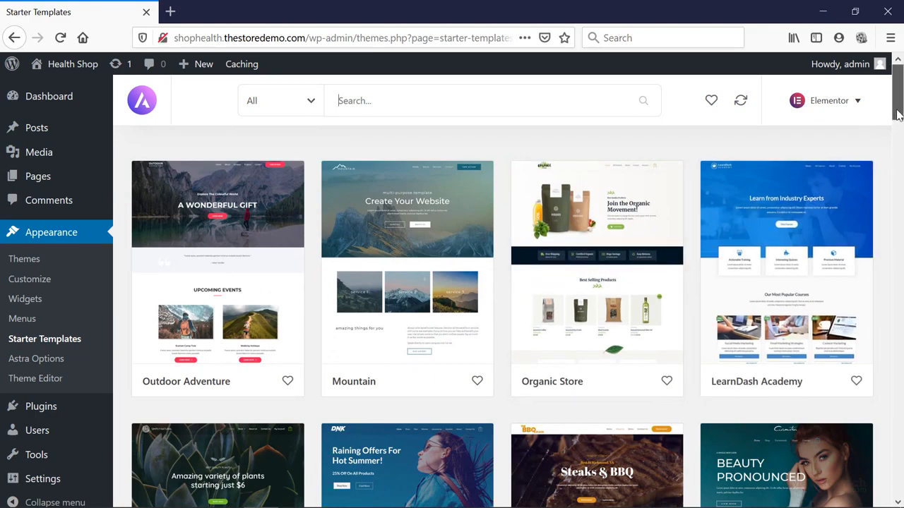
Browse the free starter templates and open the Organic Store template.
{"action": "left_click_drag", "start_coordinate": [898, 115], "coordinate": [898, 143]}
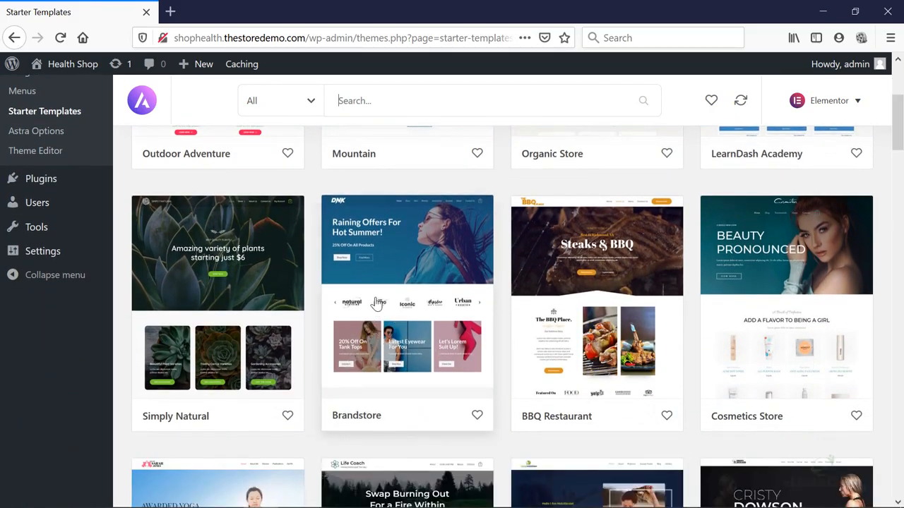
{"action": "scroll", "coordinate": [888, 280], "scroll_direction": "down", "scroll_amount": 10}
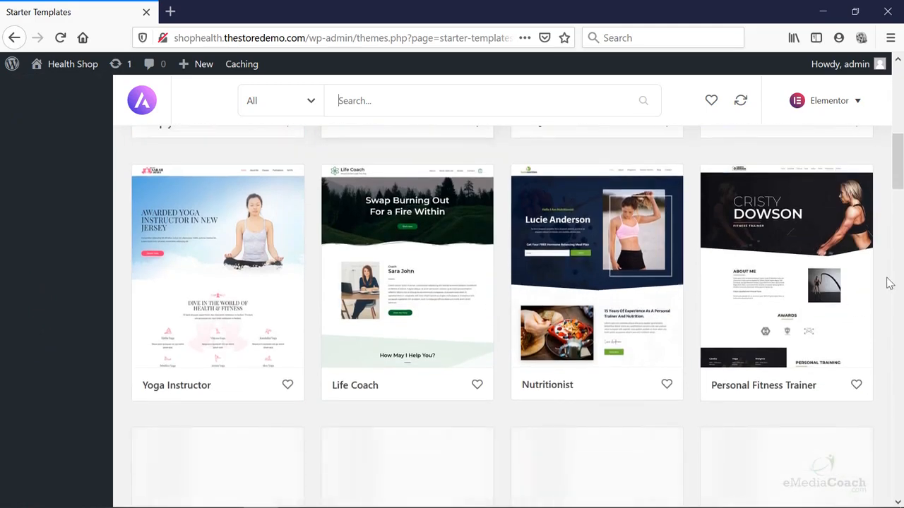
{"action": "scroll", "coordinate": [888, 281], "scroll_direction": "down", "scroll_amount": 6}
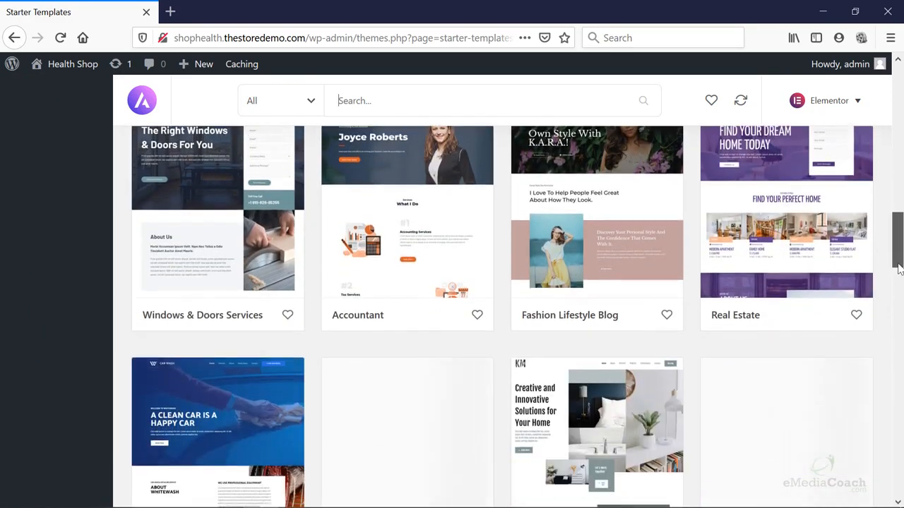
{"action": "left_click_drag", "start_coordinate": [898, 268], "coordinate": [901, 105]}
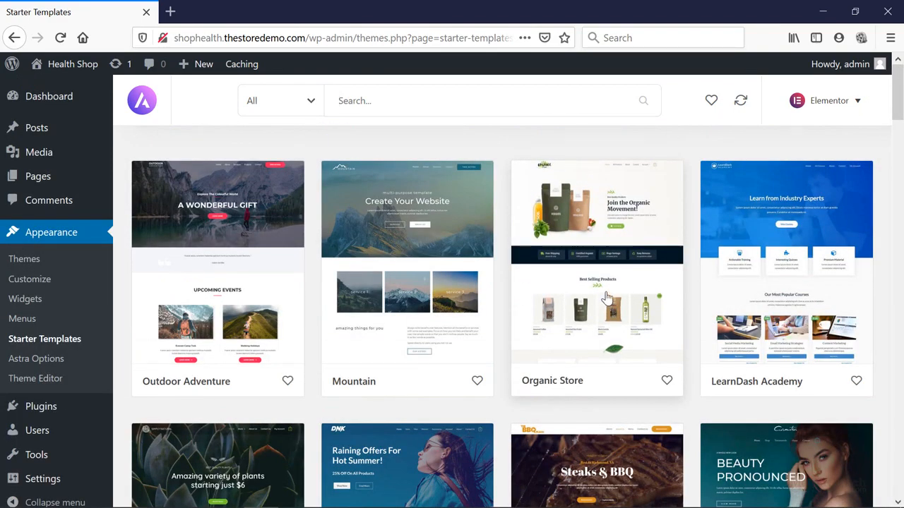
{"action": "left_click", "coordinate": [565, 269]}
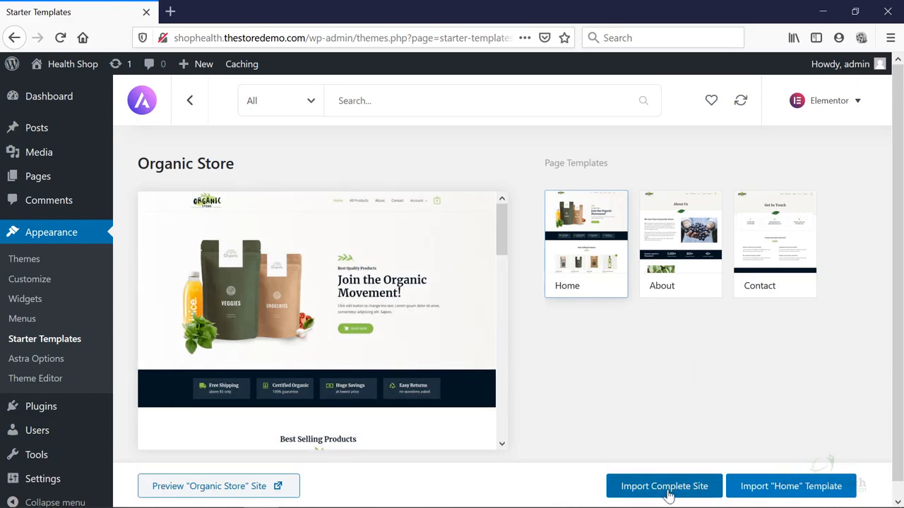
Import the complete Organic Store site.
{"action": "left_click", "coordinate": [667, 487]}
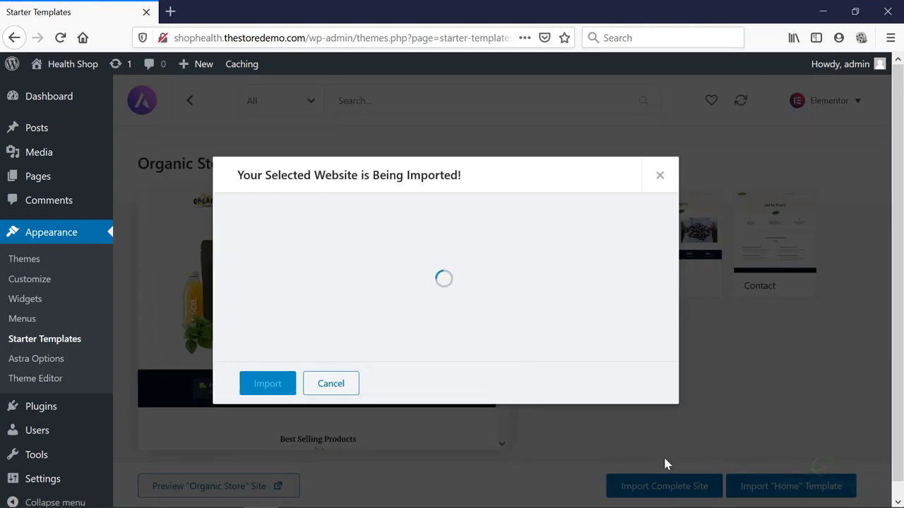
{"action": "left_click", "coordinate": [268, 389]}
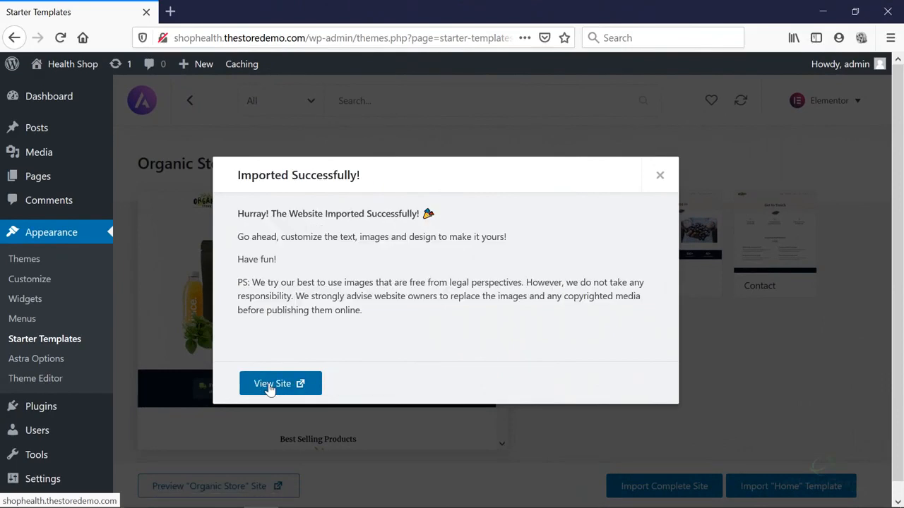
View the imported site, then return to the starter templates tab and close the import dialog.
{"action": "left_click", "coordinate": [269, 387]}
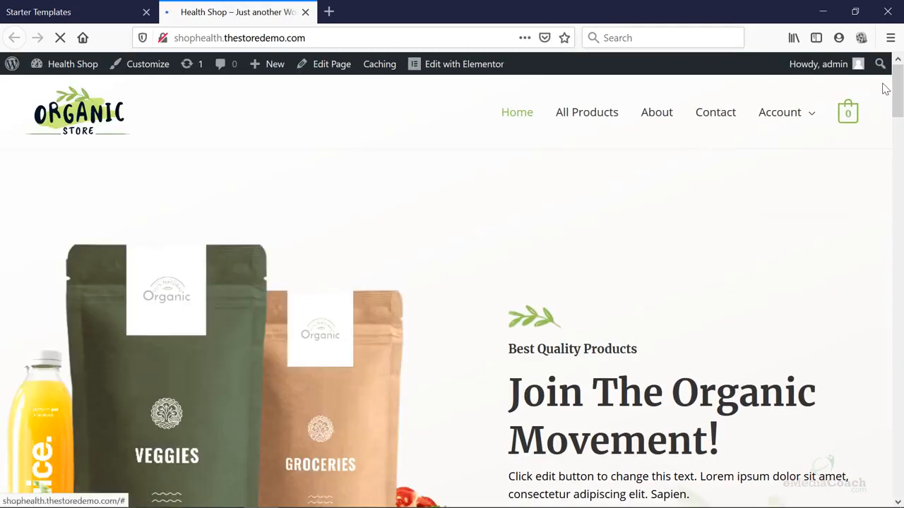
{"action": "left_click_drag", "start_coordinate": [897, 91], "coordinate": [885, 74]}
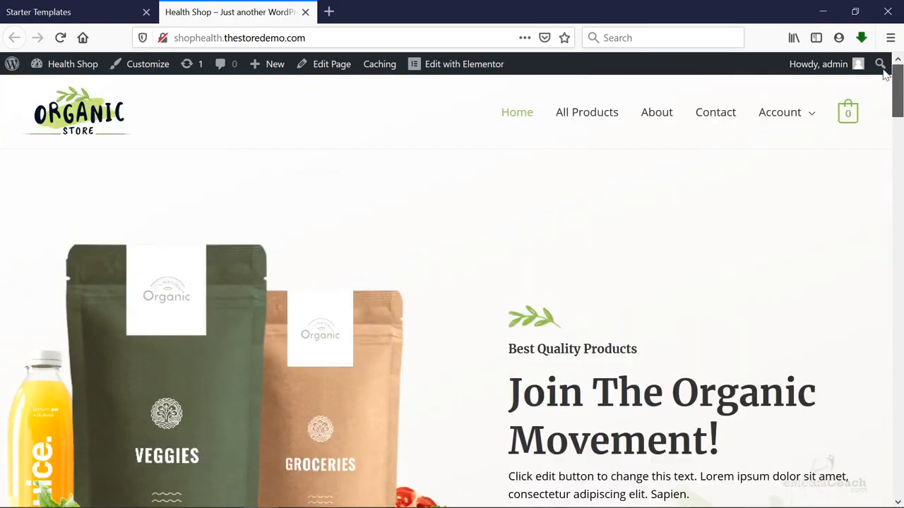
{"action": "left_click", "coordinate": [69, 12]}
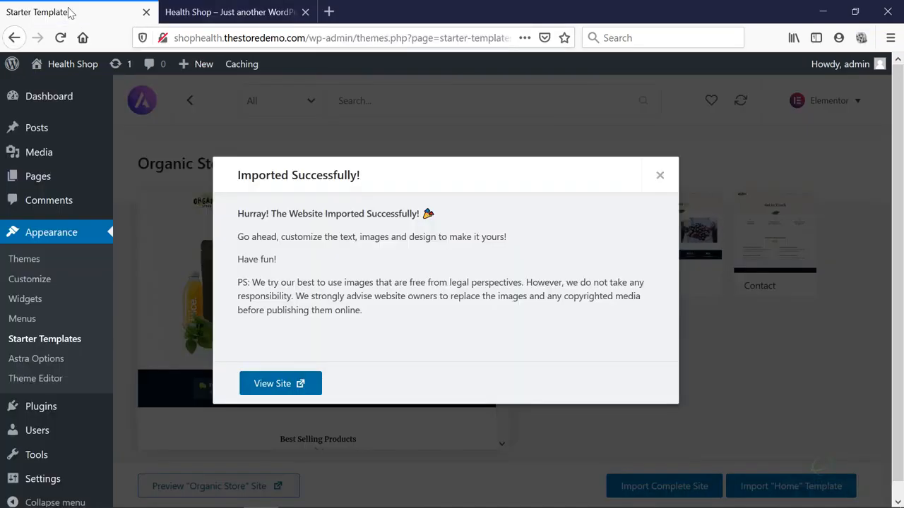
{"action": "left_click", "coordinate": [661, 178]}
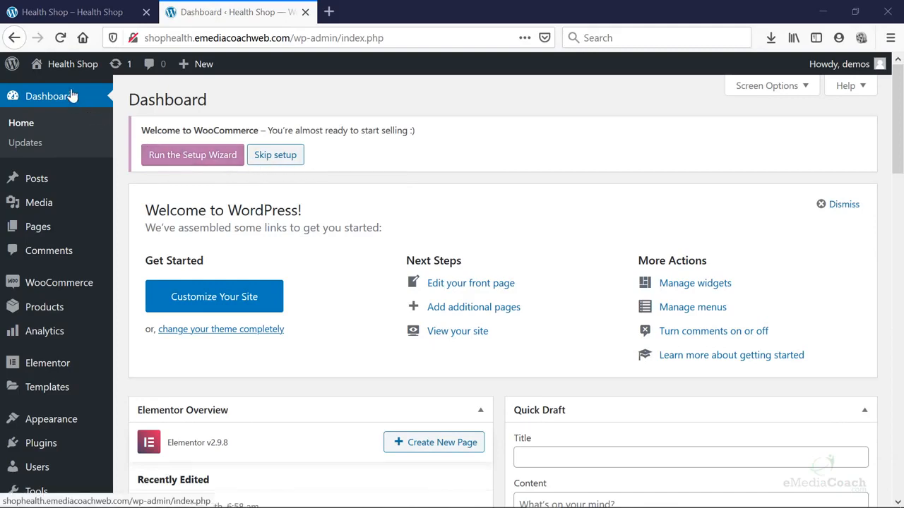
Open the live site in a new tab from the admin bar to view it, then close that tab.
{"action": "mouse_move", "coordinate": [72, 74]}
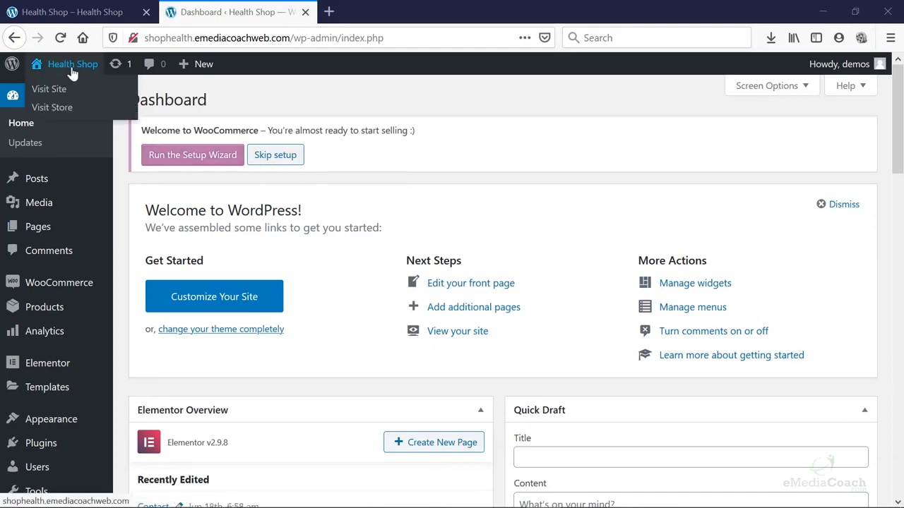
{"action": "right_click", "coordinate": [58, 90]}
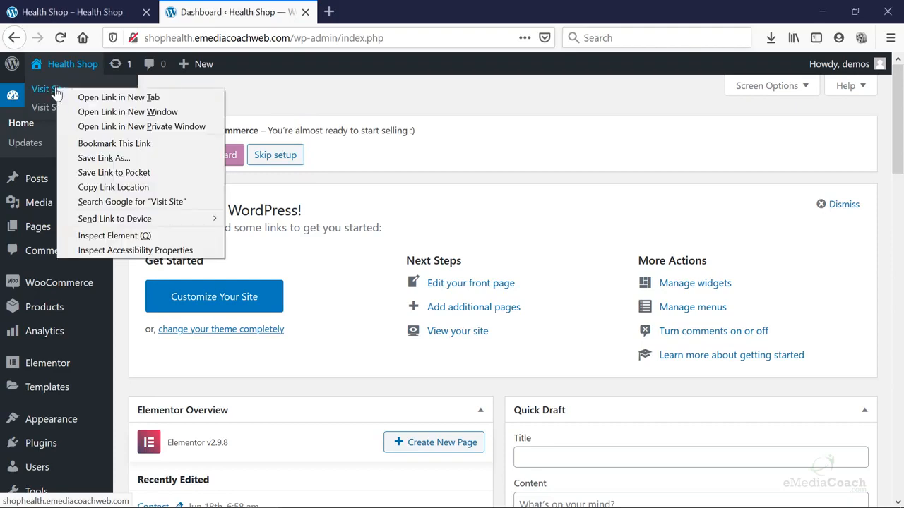
{"action": "left_click", "coordinate": [128, 97]}
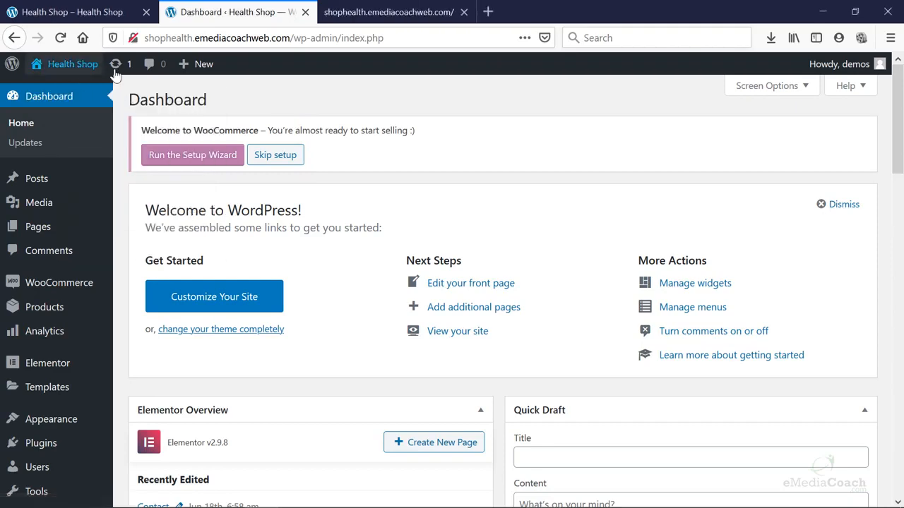
{"action": "left_click", "coordinate": [422, 20]}
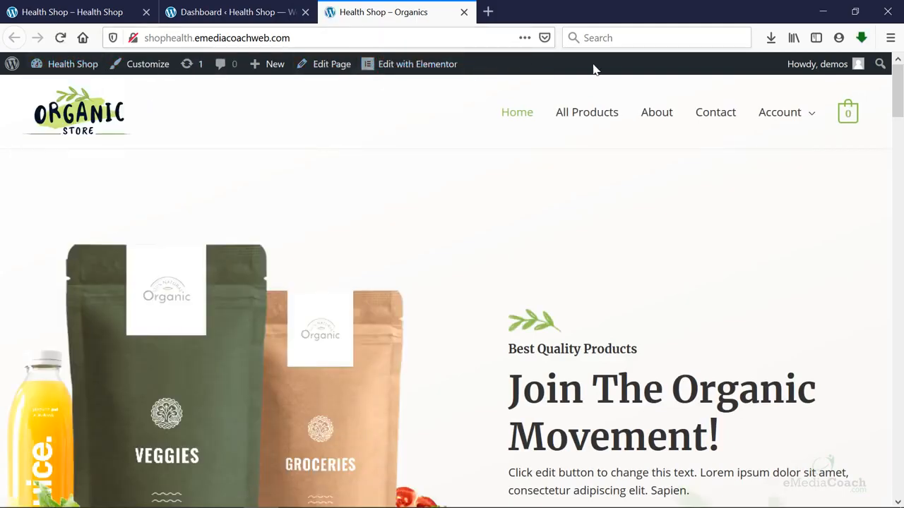
{"action": "mouse_move", "coordinate": [419, 68]}
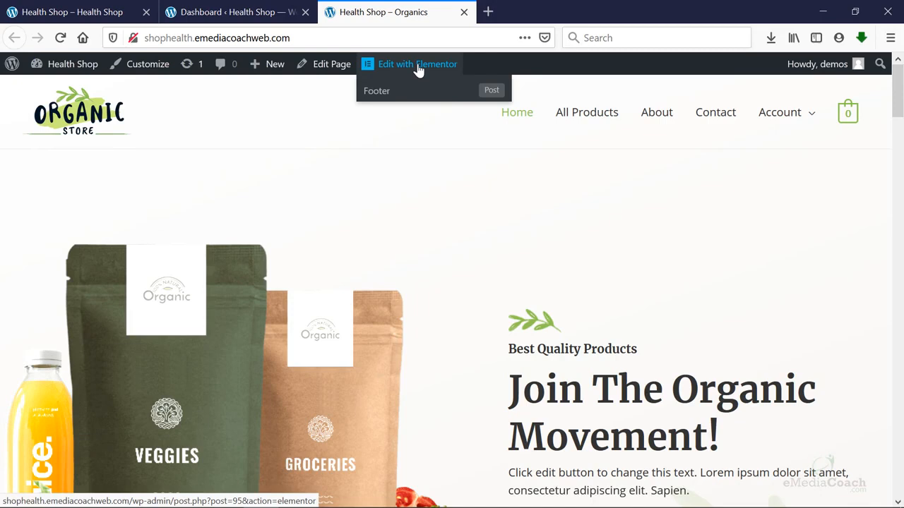
{"action": "middle_click", "coordinate": [410, 19]}
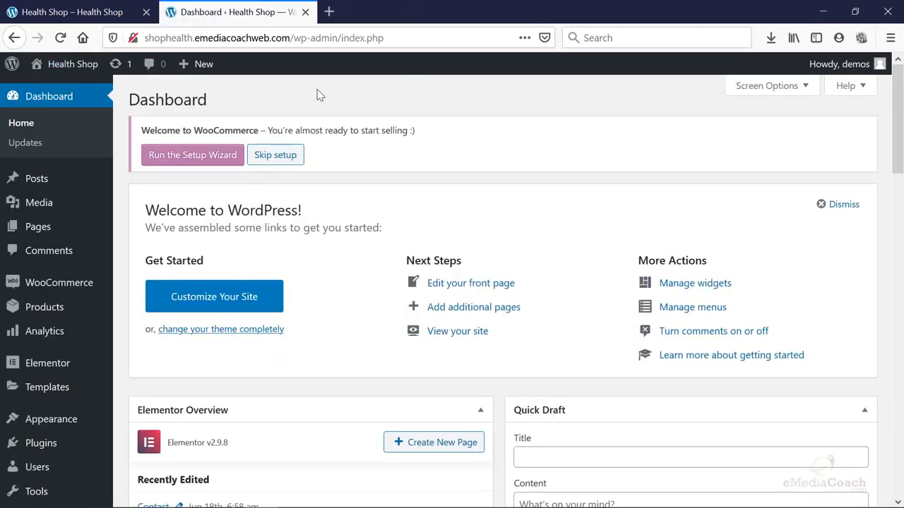
Run the WooCommerce setup wizard and set the store location to United States (US).
{"action": "left_click", "coordinate": [204, 166]}
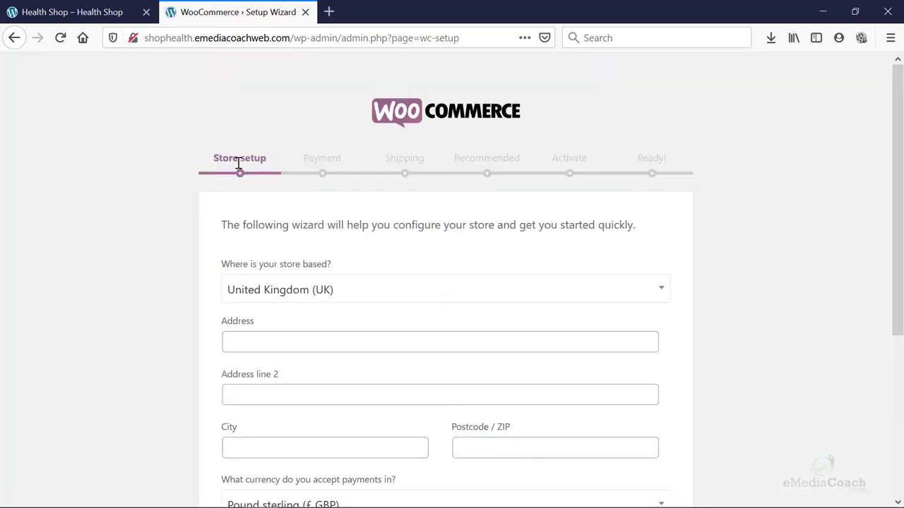
{"action": "scroll", "coordinate": [238, 169], "scroll_direction": "down", "scroll_amount": 2}
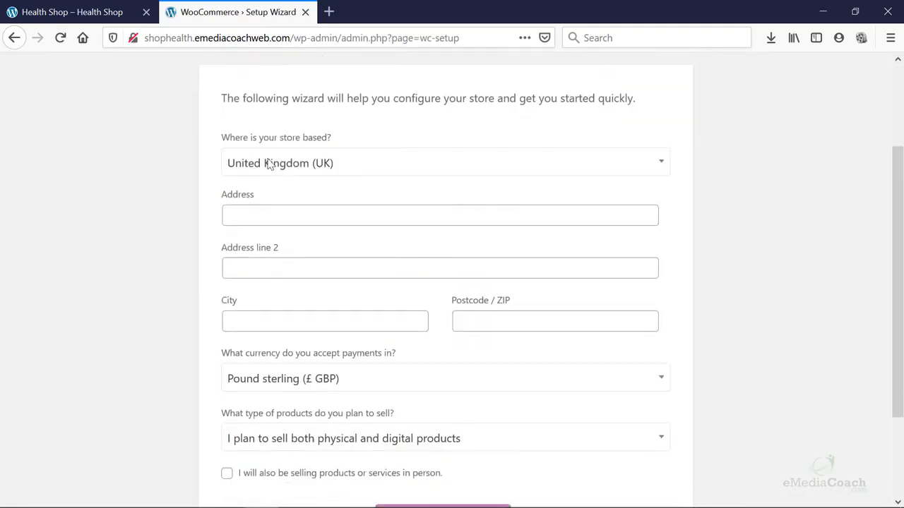
{"action": "left_click", "coordinate": [329, 147]}
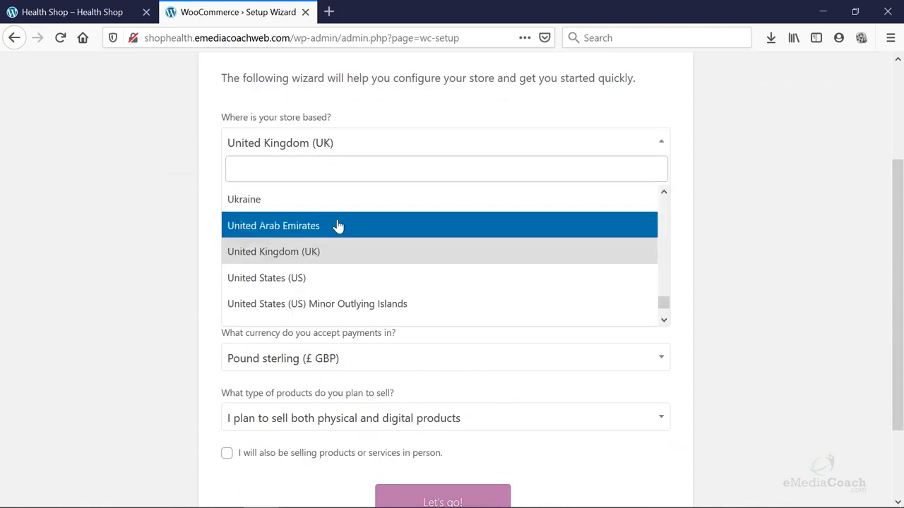
{"action": "left_click", "coordinate": [338, 283]}
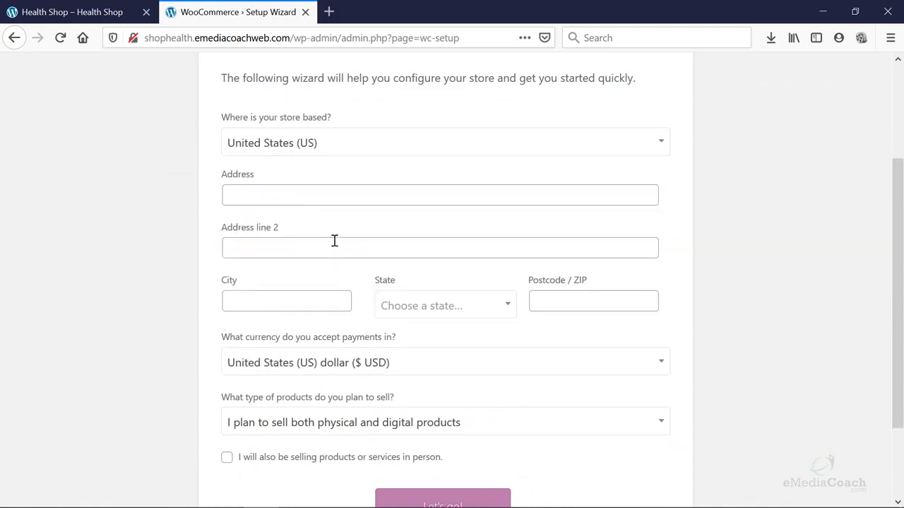
Fill in the store's street address, city, state and postcode/ZIP.
{"action": "left_click", "coordinate": [334, 199]}
{"action": "scroll", "coordinate": [332, 199], "scroll_direction": "down", "scroll_amount": 3}
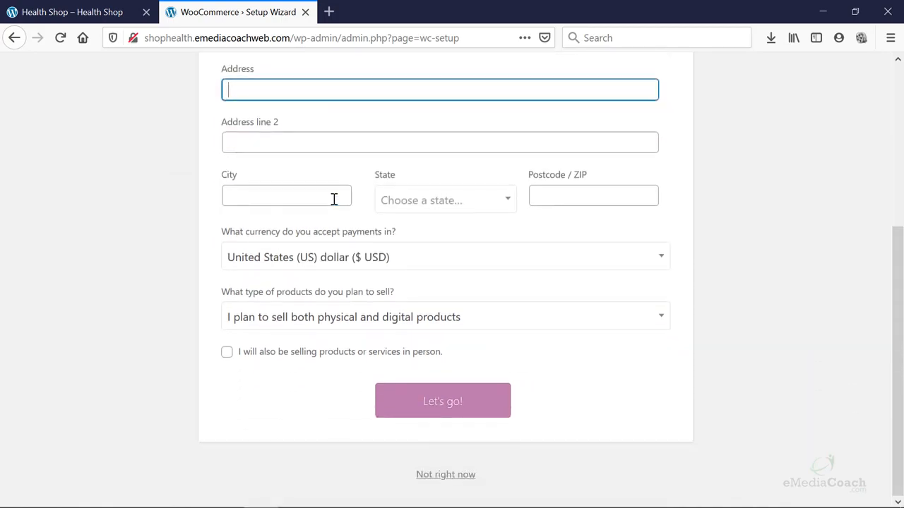
{"action": "scroll", "coordinate": [430, 473], "scroll_direction": "up", "scroll_amount": 3}
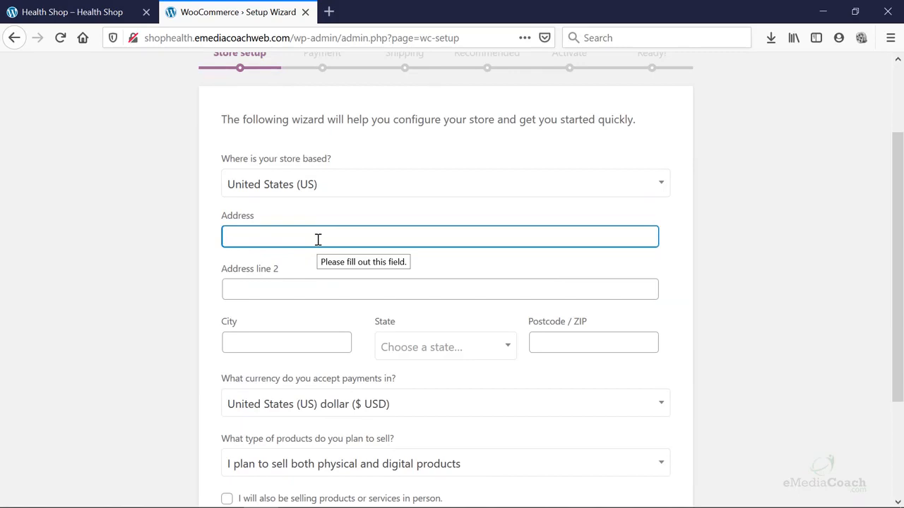
{"action": "type", "text": "100 Example Avenue"}
{"action": "left_click", "coordinate": [311, 347]}
{"action": "type", "text": "New York"}
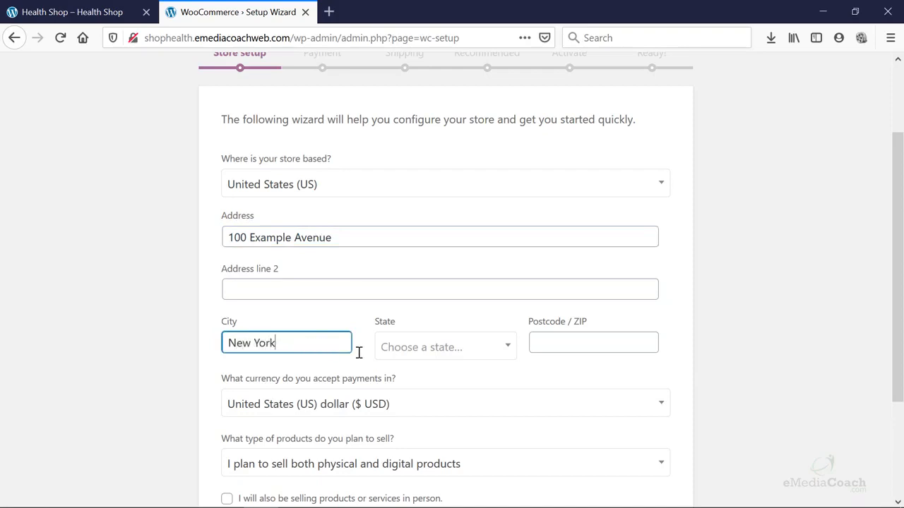
{"action": "left_click", "coordinate": [408, 356]}
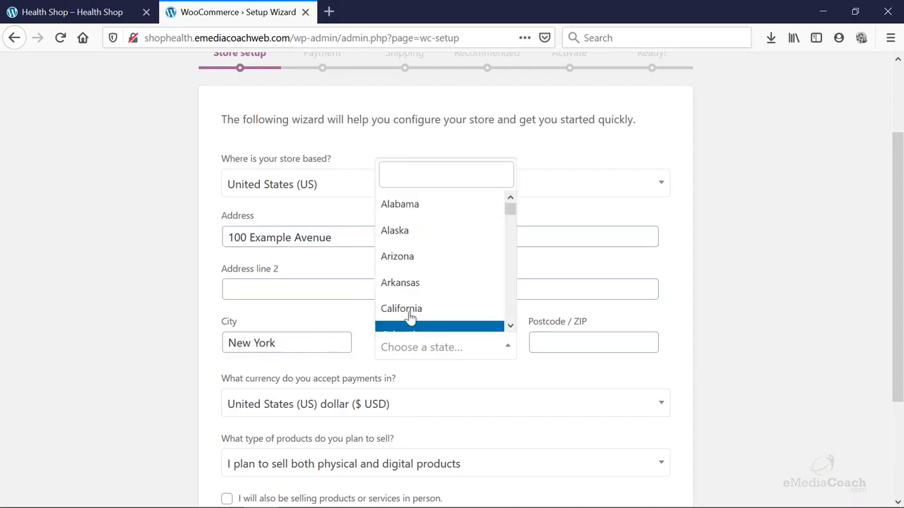
{"action": "type", "text": "new"}
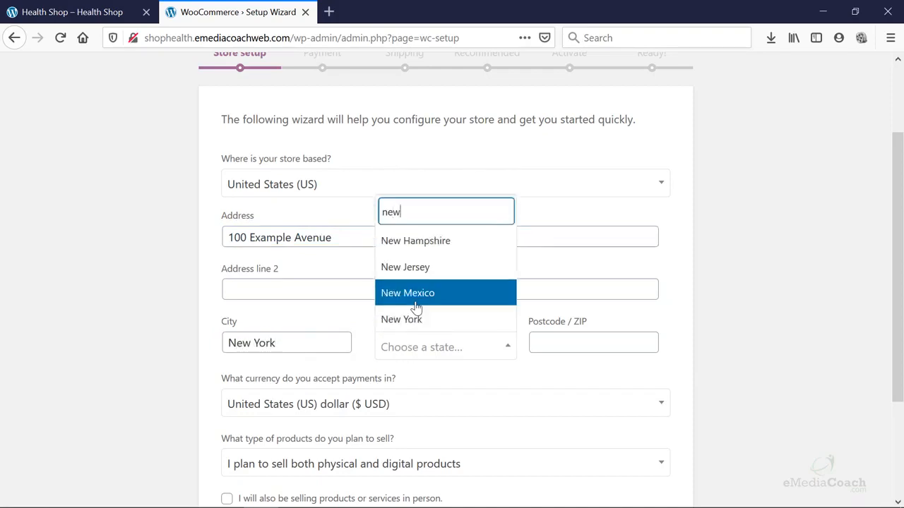
{"action": "left_click", "coordinate": [401, 319]}
{"action": "left_click", "coordinate": [563, 340]}
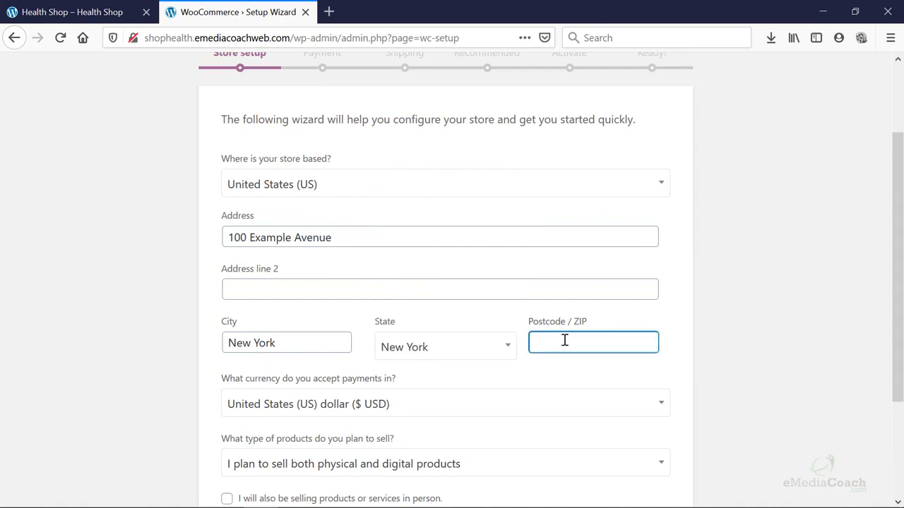
{"action": "type", "text": "10015"}
Set the product type to physical products and continue past the usage tracking prompt without enabling it.
{"action": "scroll", "coordinate": [497, 317], "scroll_direction": "down", "scroll_amount": 4}
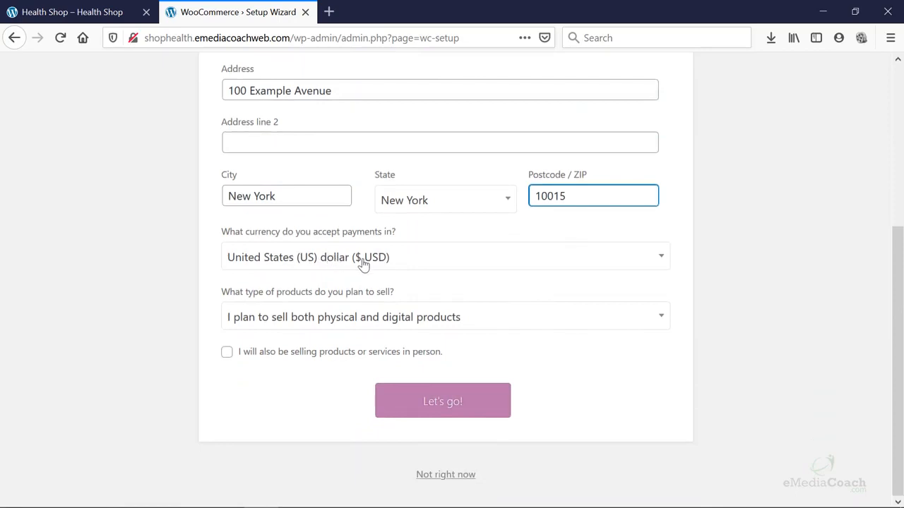
{"action": "left_click", "coordinate": [423, 325]}
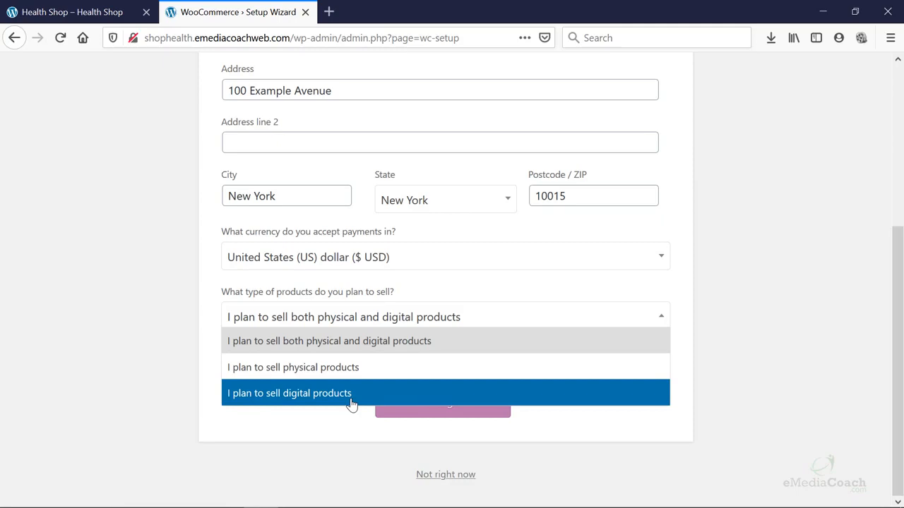
{"action": "left_click", "coordinate": [386, 367]}
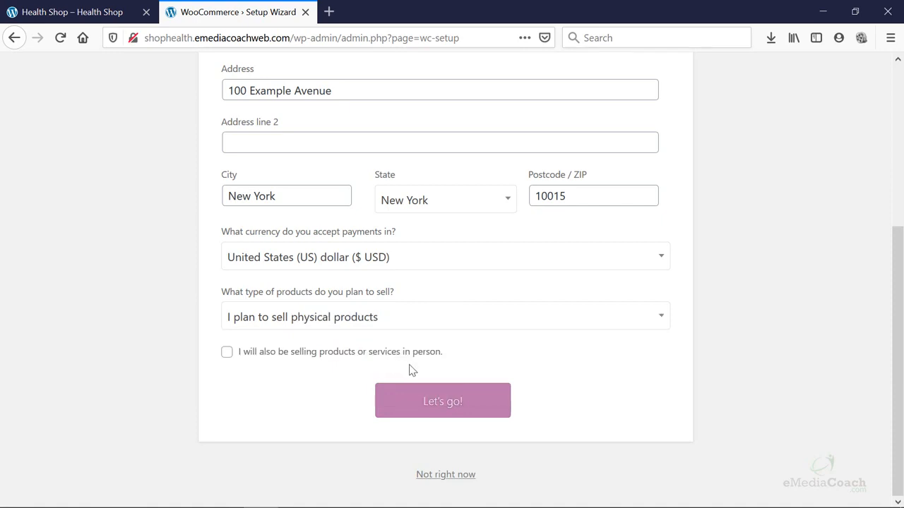
{"action": "left_click", "coordinate": [435, 401]}
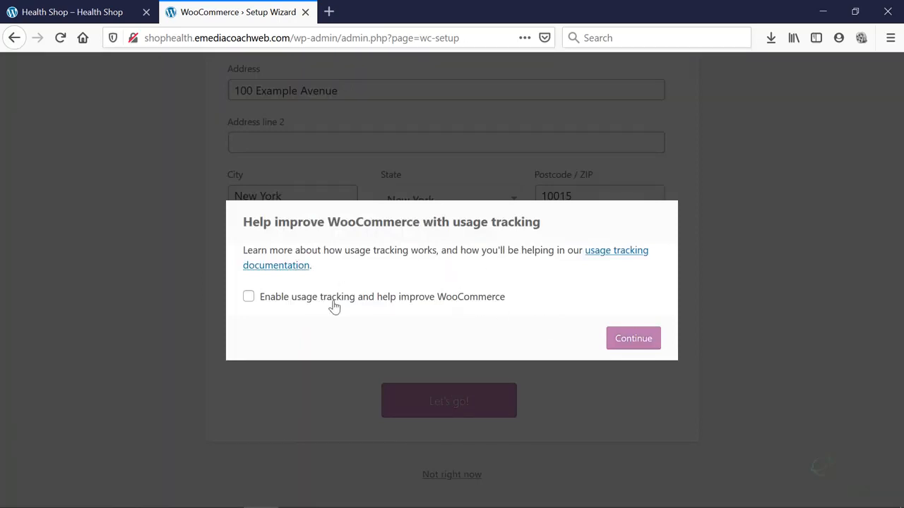
{"action": "left_click", "coordinate": [637, 341]}
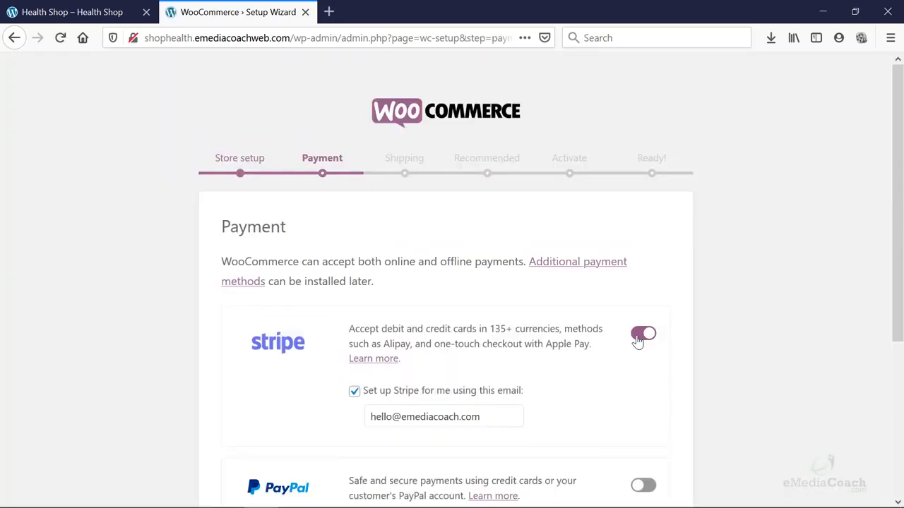
{"action": "scroll", "coordinate": [451, 248], "scroll_direction": "down", "scroll_amount": 2}
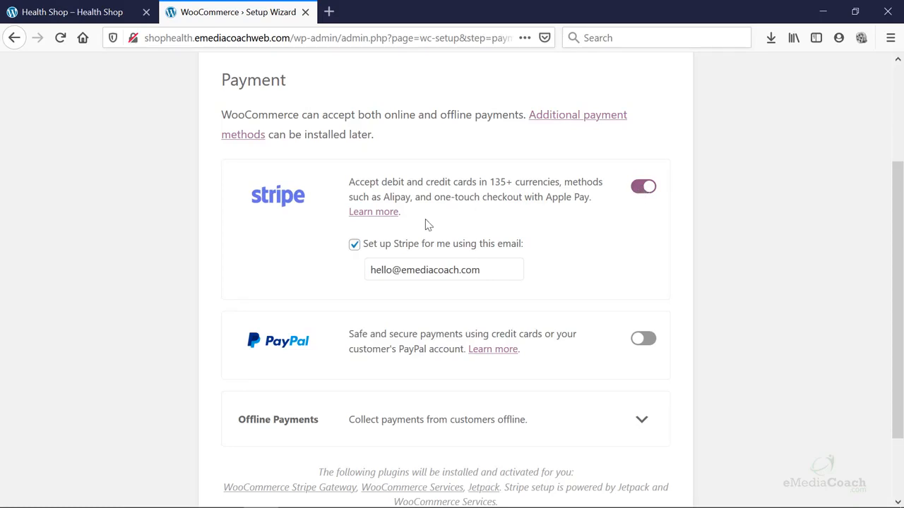
Turn off Stripe payments and continue past the payment step.
{"action": "left_click", "coordinate": [645, 186]}
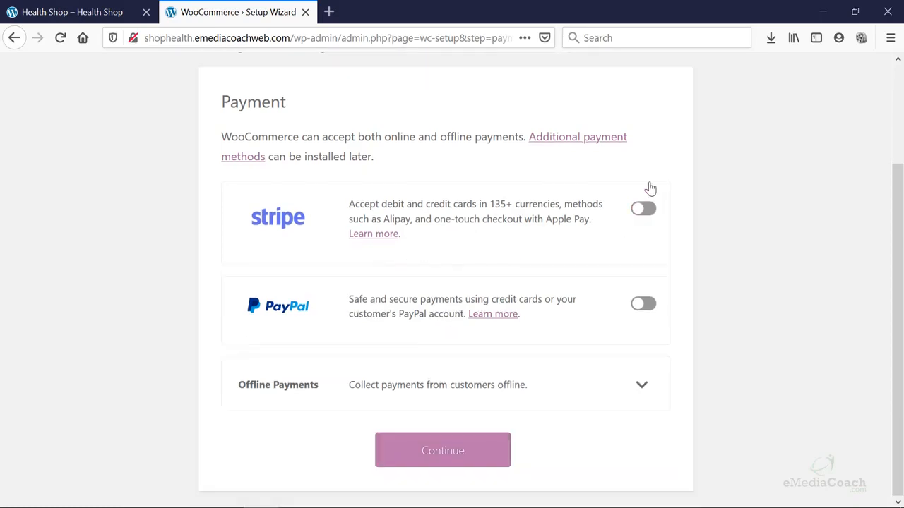
{"action": "left_click", "coordinate": [483, 463]}
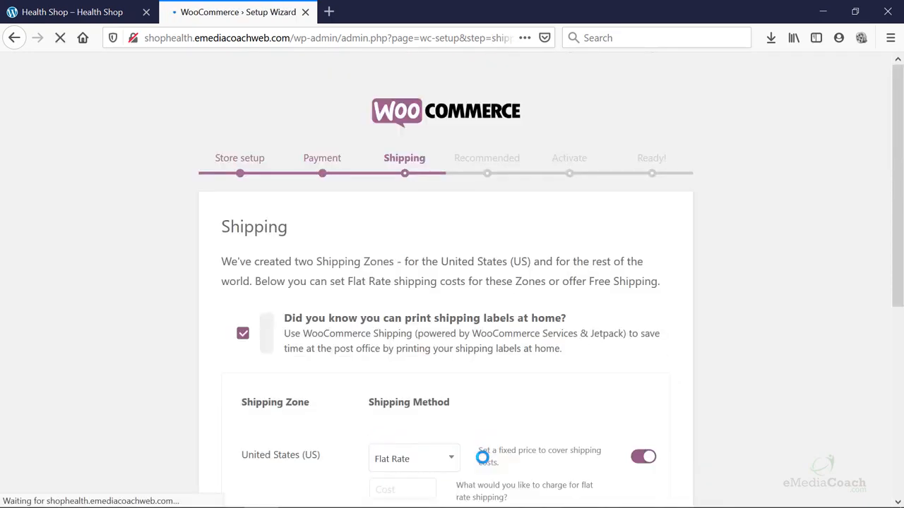
Disable flat-rate shipping for both the United States and other-locations zones and continue past the shipping step.
{"action": "scroll", "coordinate": [511, 319], "scroll_direction": "down", "scroll_amount": 2}
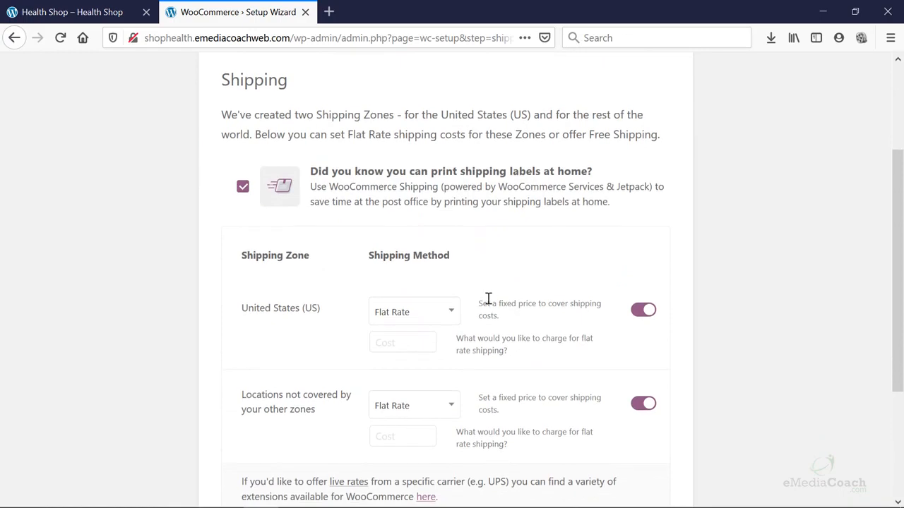
{"action": "scroll", "coordinate": [487, 299], "scroll_direction": "down", "scroll_amount": 1}
{"action": "scroll", "coordinate": [431, 311], "scroll_direction": "down", "scroll_amount": 1}
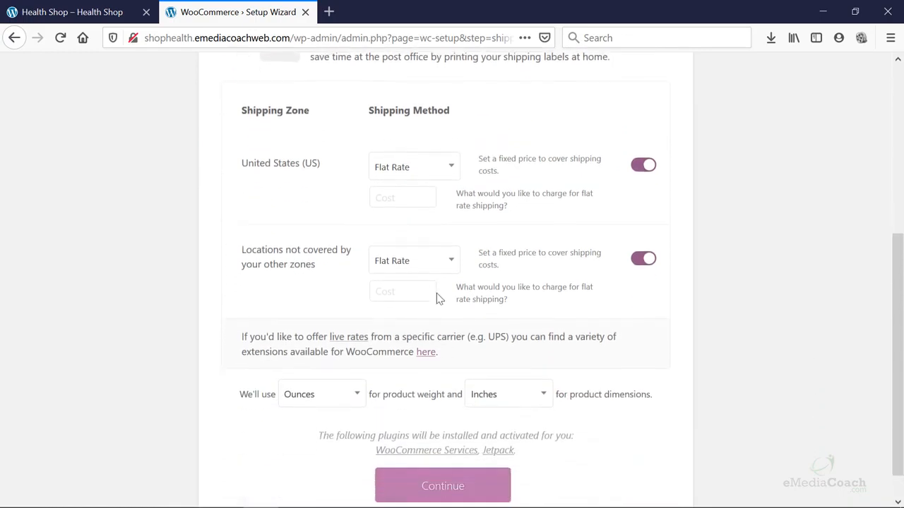
{"action": "scroll", "coordinate": [452, 325], "scroll_direction": "down", "scroll_amount": 1}
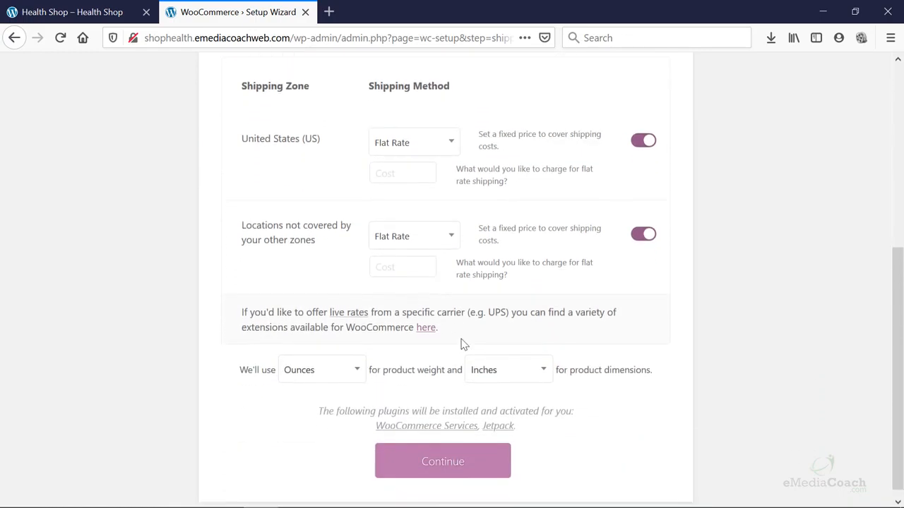
{"action": "left_click", "coordinate": [484, 460]}
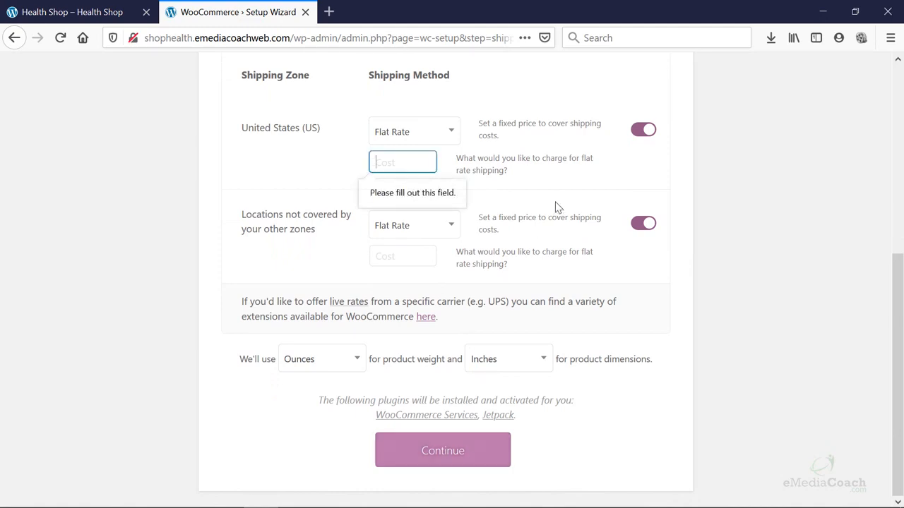
{"action": "left_click", "coordinate": [650, 132]}
{"action": "left_click", "coordinate": [642, 225]}
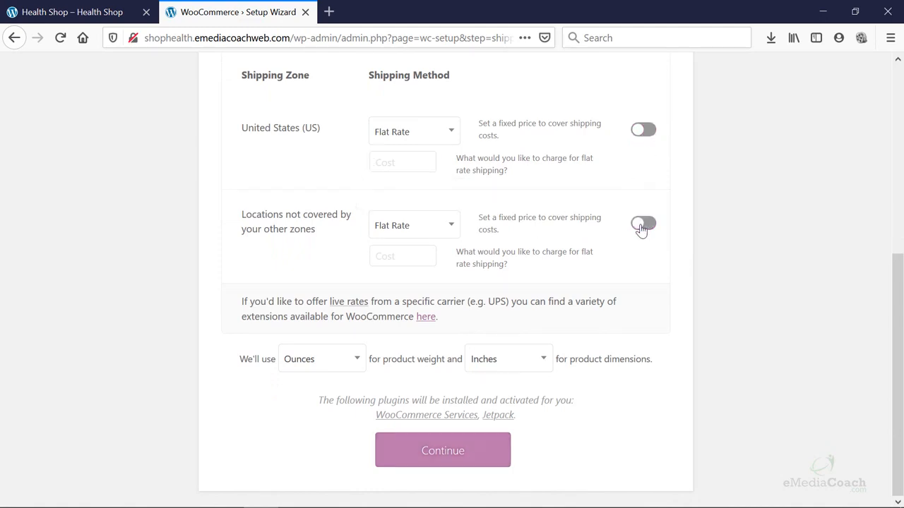
{"action": "left_click", "coordinate": [484, 452]}
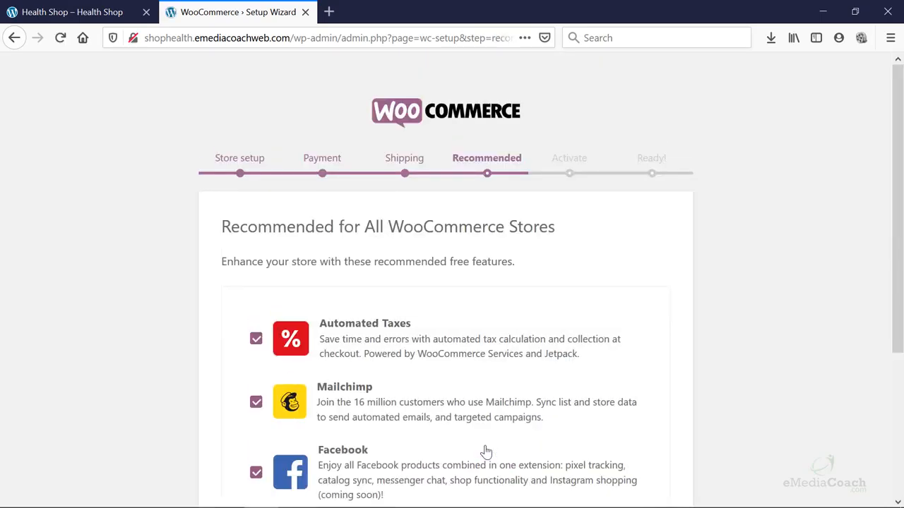
Uncheck the Automated Taxes, Mailchimp and Facebook recommended features and continue.
{"action": "scroll", "coordinate": [390, 227], "scroll_direction": "down", "scroll_amount": 2}
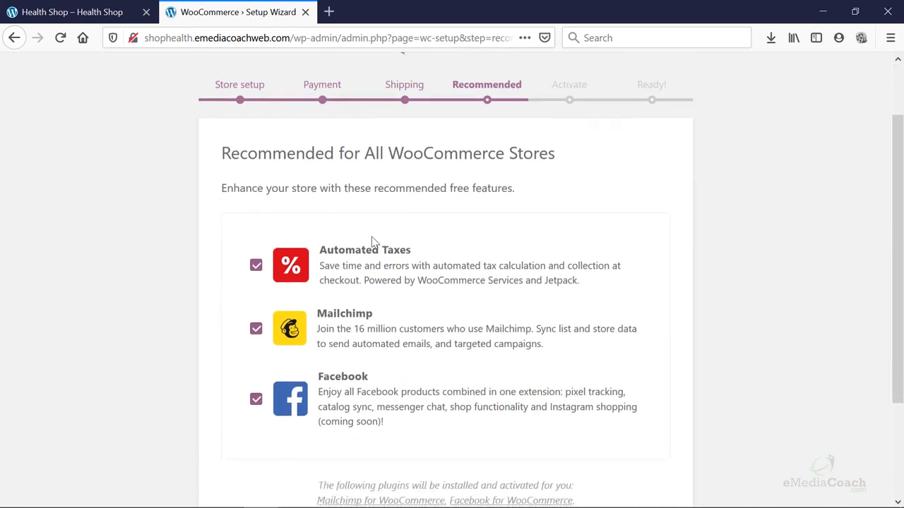
{"action": "left_click", "coordinate": [257, 267]}
{"action": "left_click", "coordinate": [257, 330]}
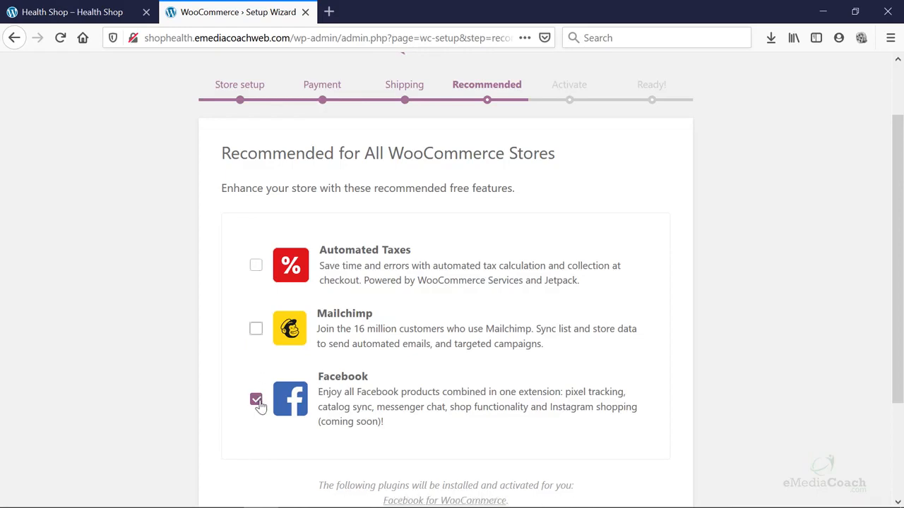
{"action": "left_click", "coordinate": [256, 398]}
{"action": "scroll", "coordinate": [456, 399], "scroll_direction": "down", "scroll_amount": 3}
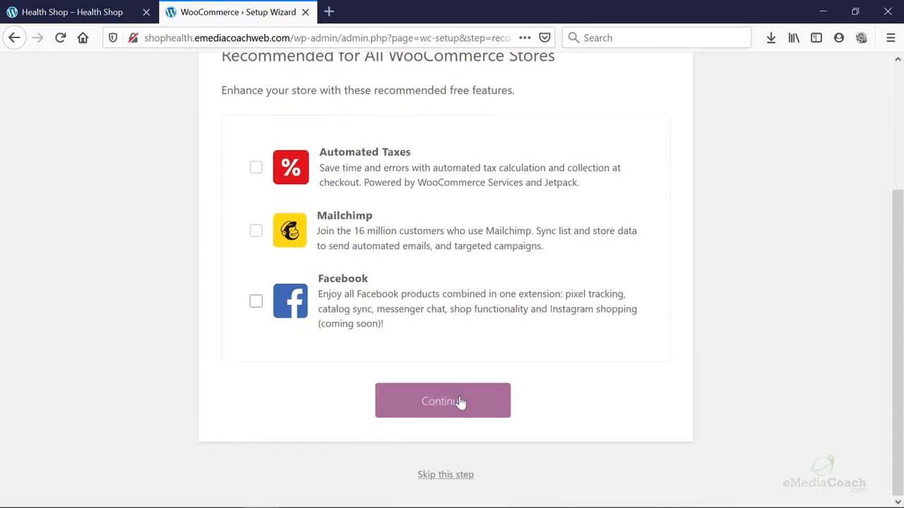
{"action": "left_click", "coordinate": [460, 401]}
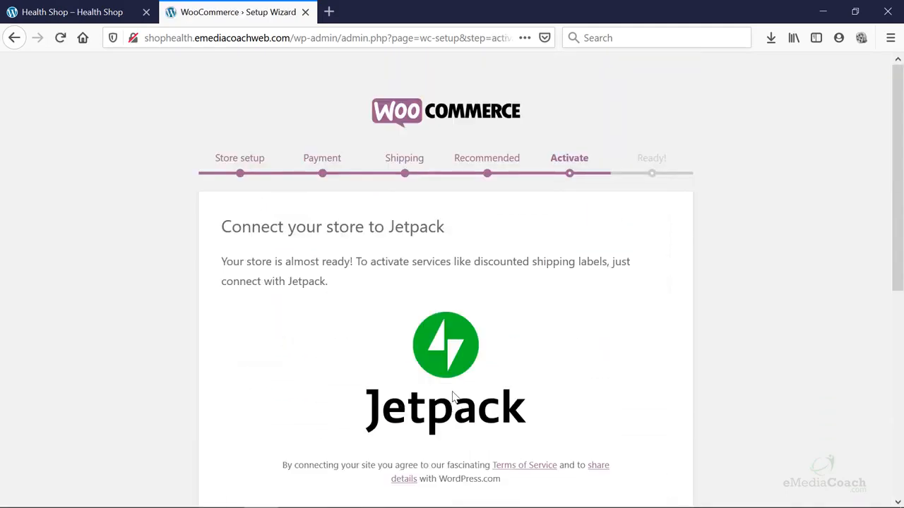
Skip the Jetpack connection step of the wizard.
{"action": "scroll", "coordinate": [453, 235], "scroll_direction": "down", "scroll_amount": 2}
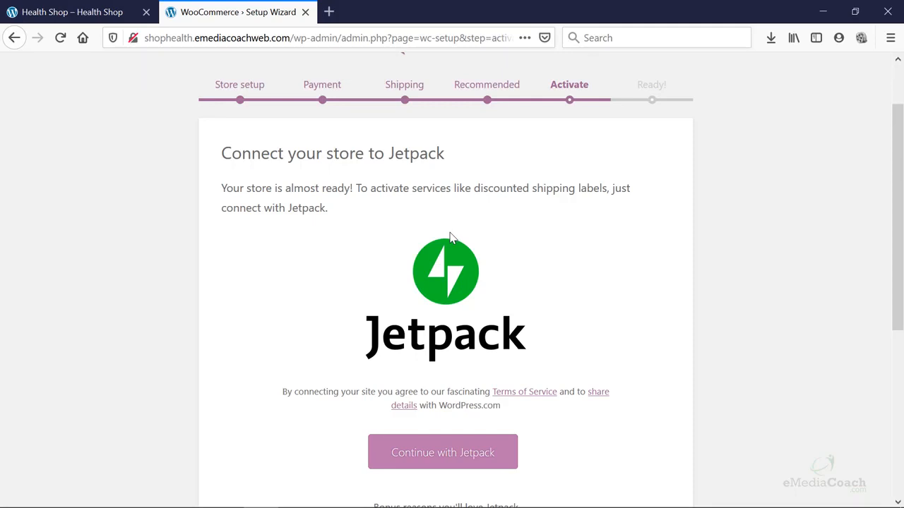
{"action": "scroll", "coordinate": [465, 232], "scroll_direction": "down", "scroll_amount": 3}
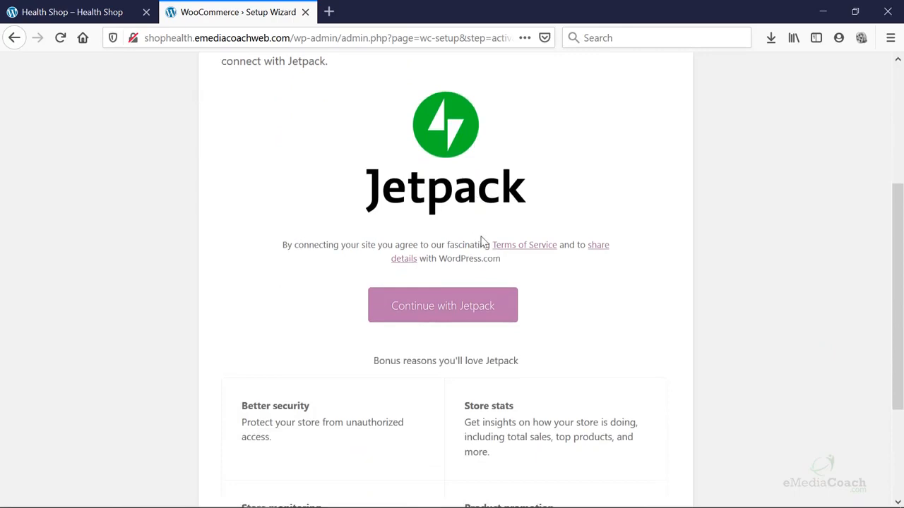
{"action": "scroll", "coordinate": [485, 239], "scroll_direction": "down", "scroll_amount": 3}
{"action": "scroll", "coordinate": [452, 250], "scroll_direction": "up", "scroll_amount": 6}
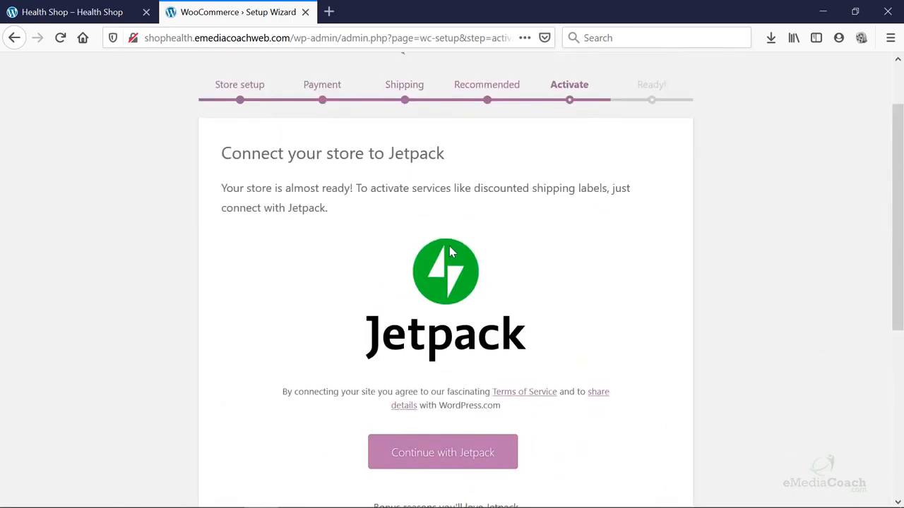
{"action": "scroll", "coordinate": [553, 212], "scroll_direction": "down", "scroll_amount": 6}
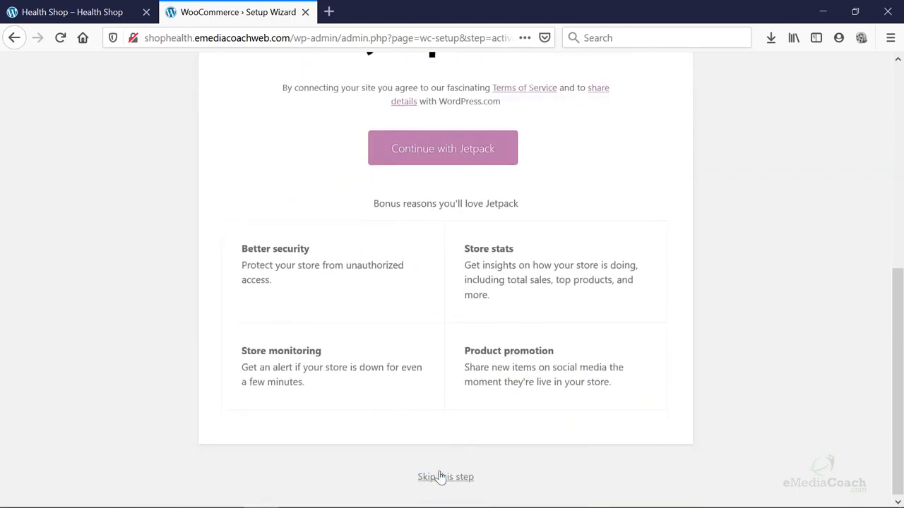
{"action": "left_click", "coordinate": [441, 478]}
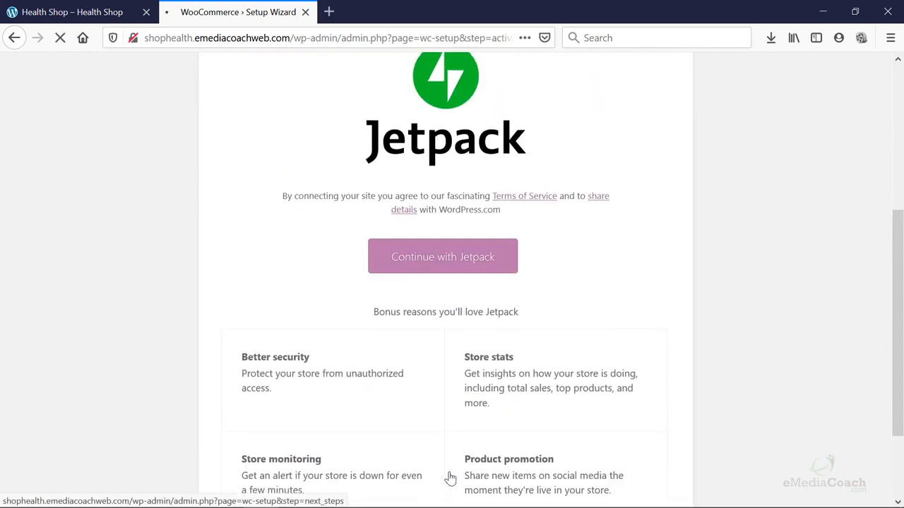
Leave the finished setup wizard for the WordPress dashboard.
{"action": "scroll", "coordinate": [473, 148], "scroll_direction": "up", "scroll_amount": 2}
{"action": "scroll", "coordinate": [468, 248], "scroll_direction": "down", "scroll_amount": 5}
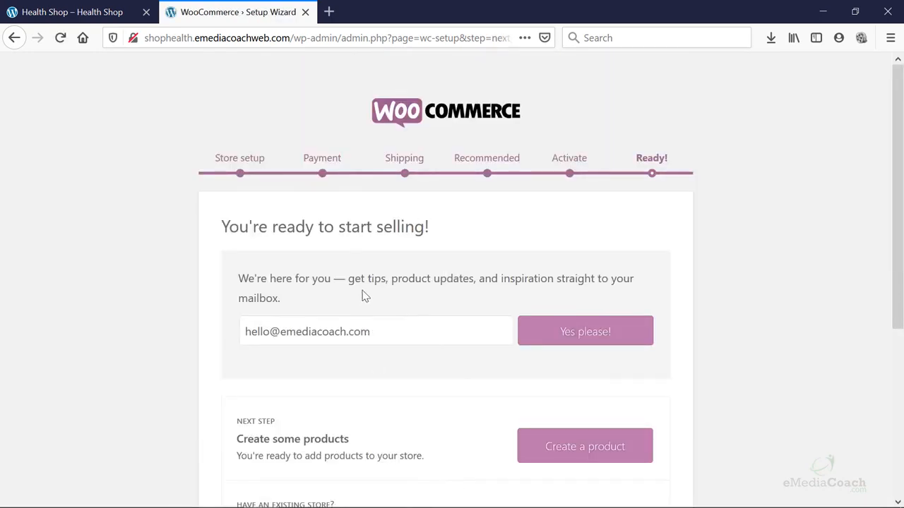
{"action": "scroll", "coordinate": [353, 290], "scroll_direction": "down", "scroll_amount": 1}
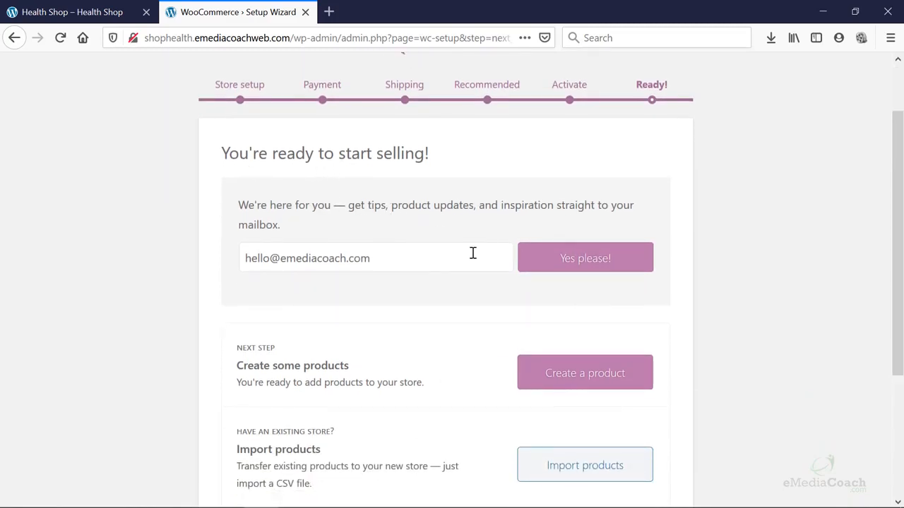
{"action": "scroll", "coordinate": [504, 288], "scroll_direction": "down", "scroll_amount": 2}
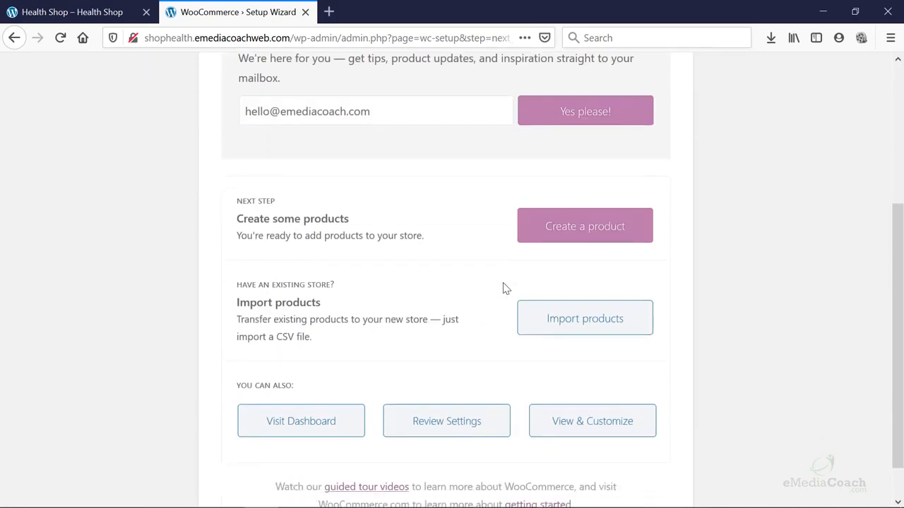
{"action": "scroll", "coordinate": [504, 287], "scroll_direction": "down", "scroll_amount": 1}
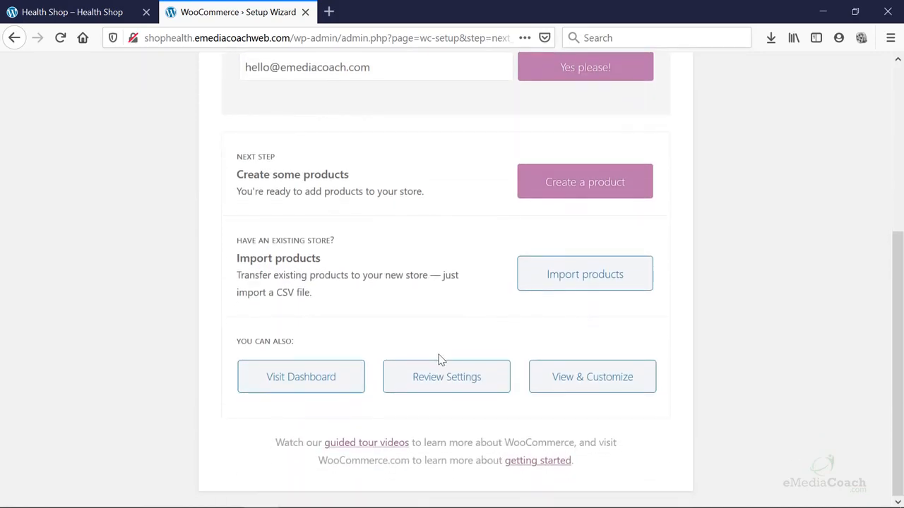
{"action": "left_click", "coordinate": [300, 379]}
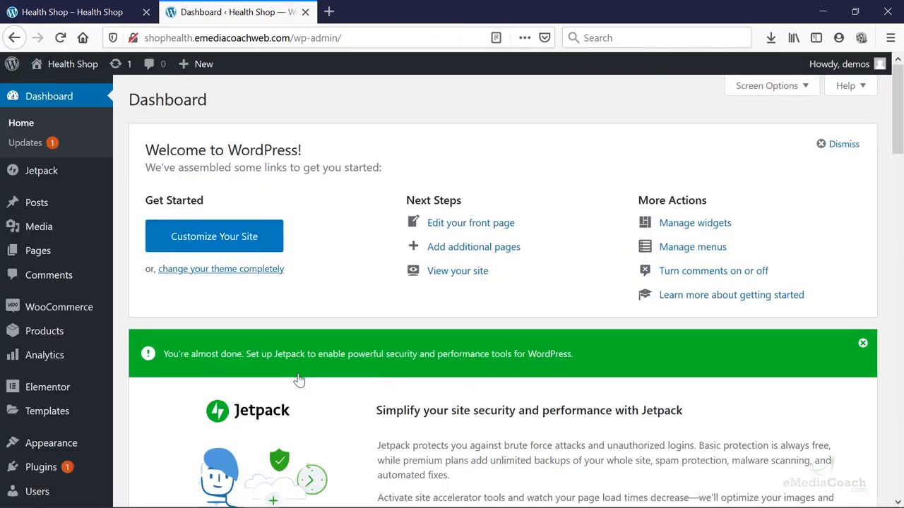
Reload the admin dashboard by re-entering the wp-admin address.
{"action": "left_click", "coordinate": [298, 37]}
{"action": "left_click_drag", "start_coordinate": [298, 38], "coordinate": [409, 38]}
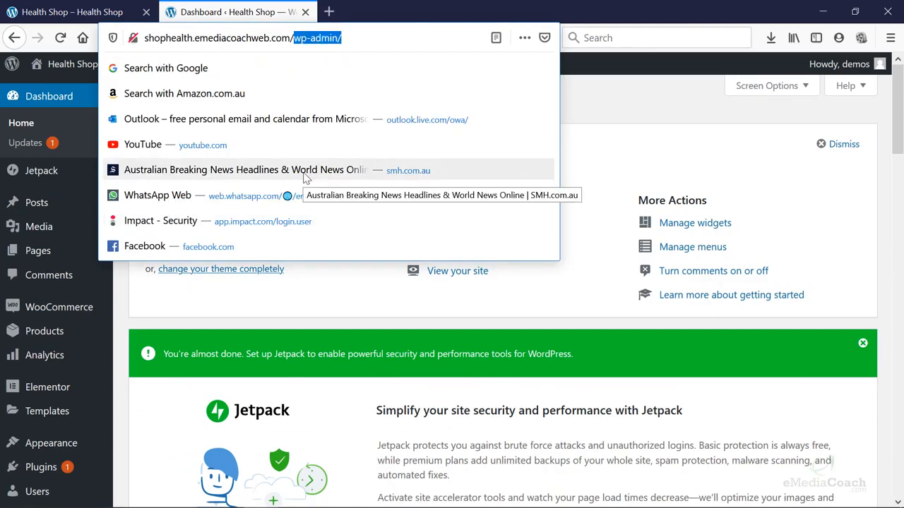
{"action": "type", "text": "wp-admin/"}
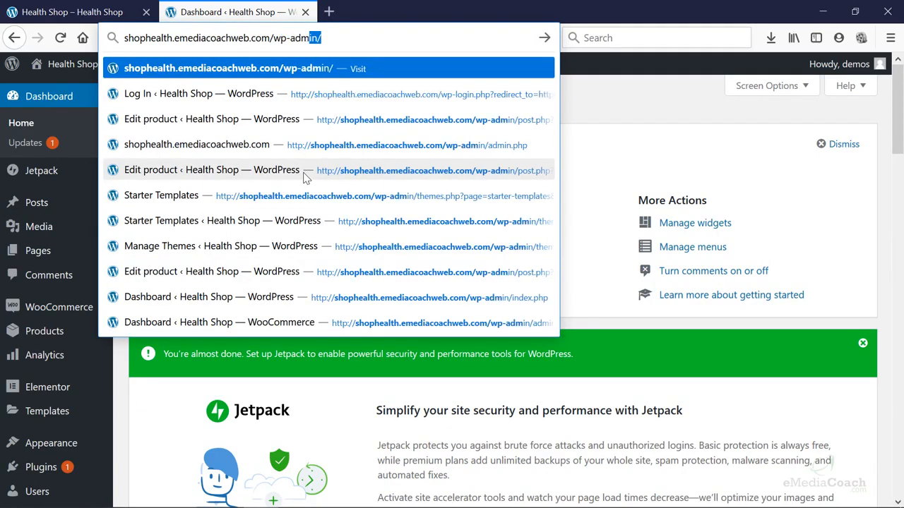
{"action": "key", "text": "Return"}
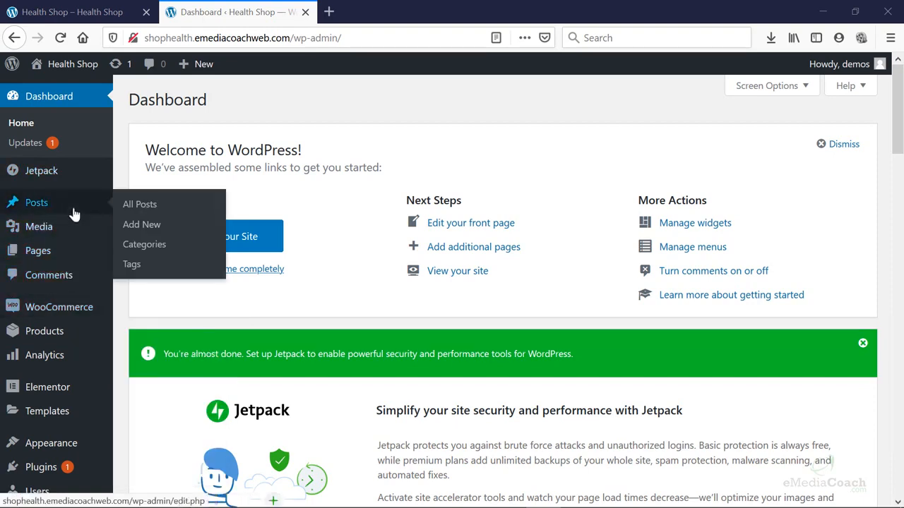
Open the product categories page from the Products section of the admin.
{"action": "mouse_move", "coordinate": [67, 258]}
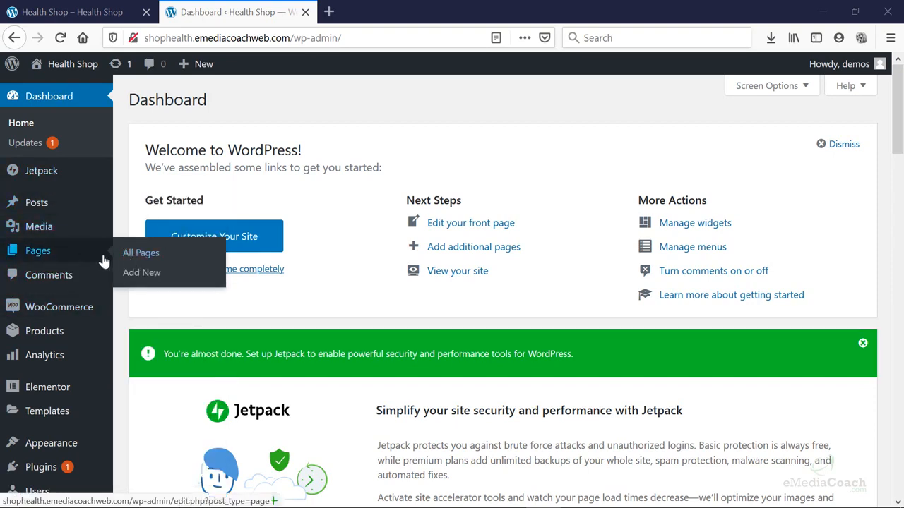
{"action": "mouse_move", "coordinate": [61, 310]}
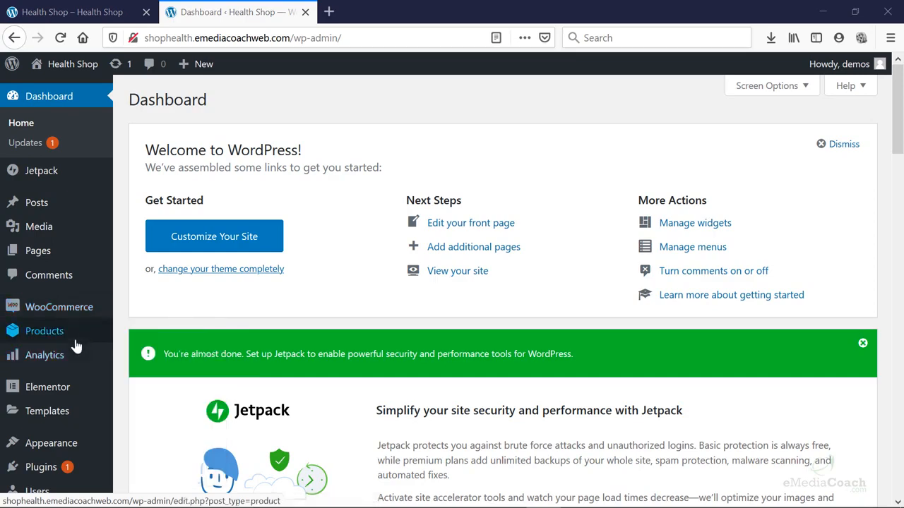
{"action": "mouse_move", "coordinate": [76, 346]}
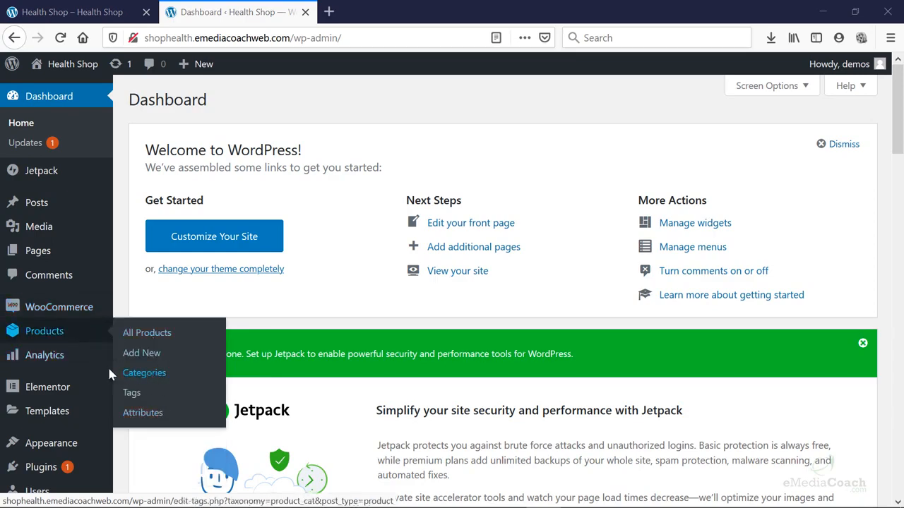
{"action": "mouse_move", "coordinate": [85, 373]}
{"action": "scroll", "coordinate": [80, 385], "scroll_direction": "down", "scroll_amount": 2}
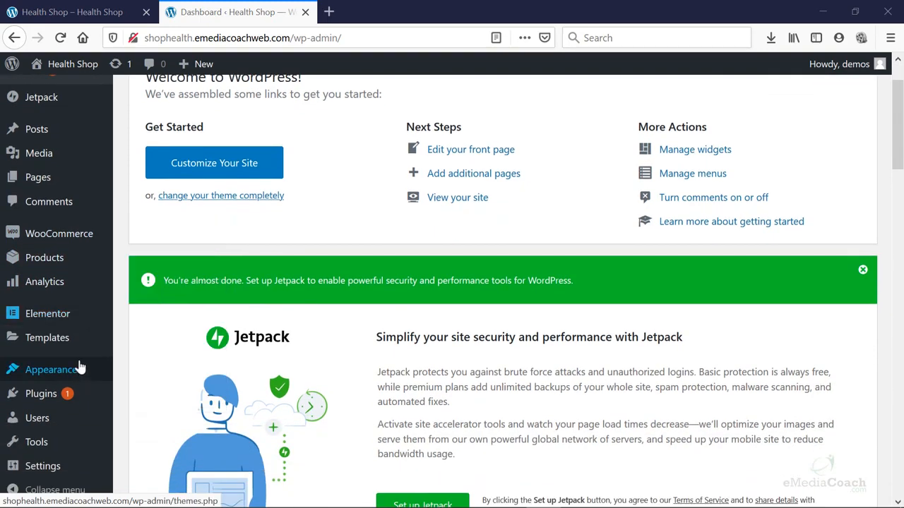
{"action": "scroll", "coordinate": [79, 345], "scroll_direction": "down", "scroll_amount": 2}
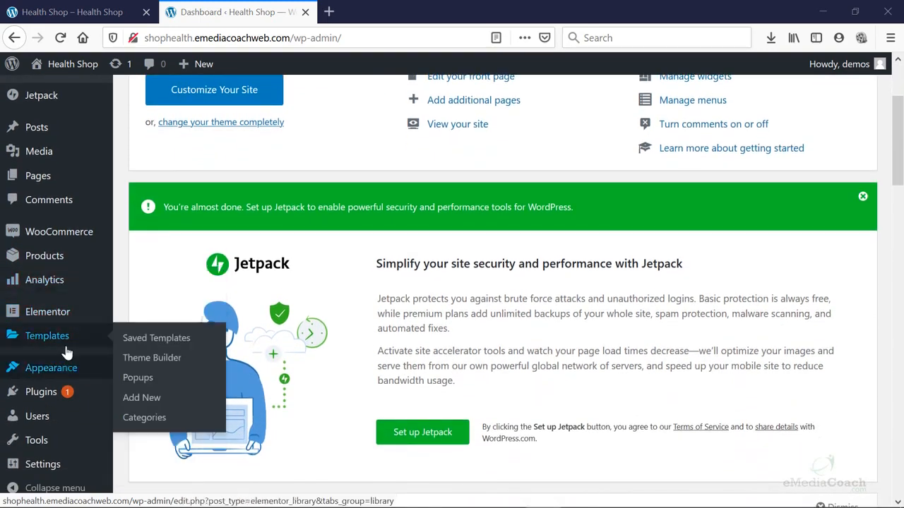
{"action": "scroll", "coordinate": [68, 354], "scroll_direction": "up", "scroll_amount": 2}
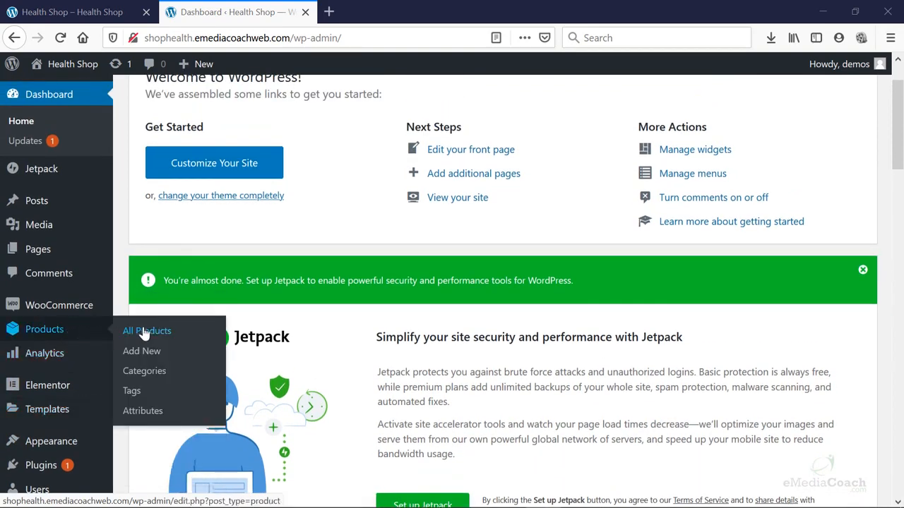
{"action": "left_click", "coordinate": [150, 374]}
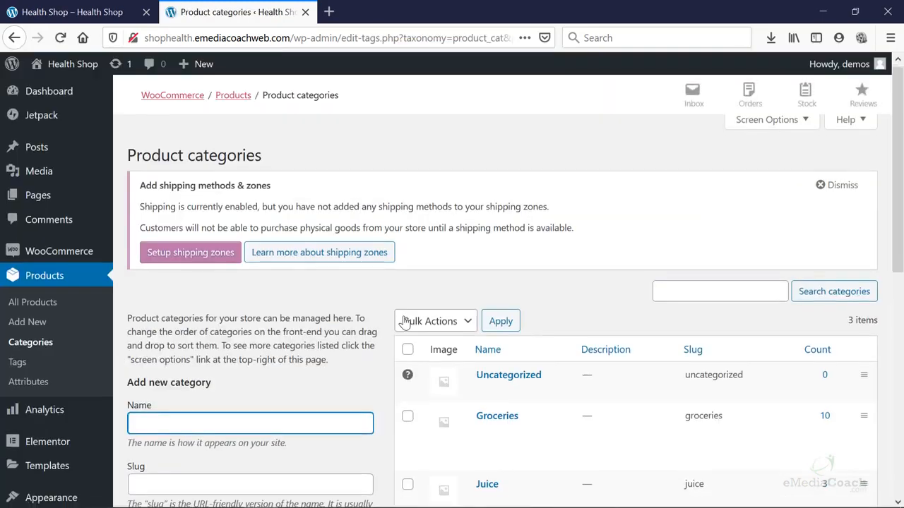
Enter Superfoods as the new product category's name and copy it into the slug field.
{"action": "scroll", "coordinate": [410, 319], "scroll_direction": "down", "scroll_amount": 1}
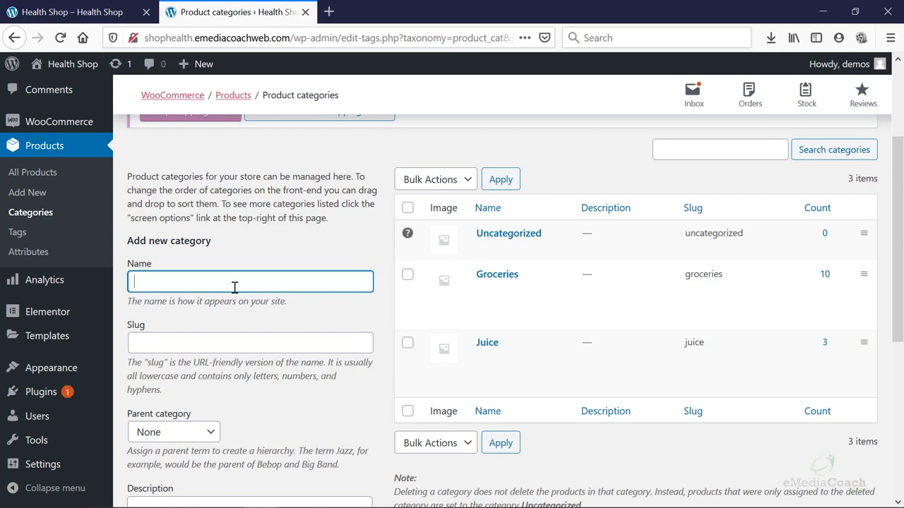
{"action": "type", "text": "Superfoods"}
{"action": "left_click", "coordinate": [198, 342]}
{"action": "left_click_drag", "start_coordinate": [200, 281], "coordinate": [72, 281]}
{"action": "key", "text": "ctrl+a"}
{"action": "key", "text": "ctrl+c"}
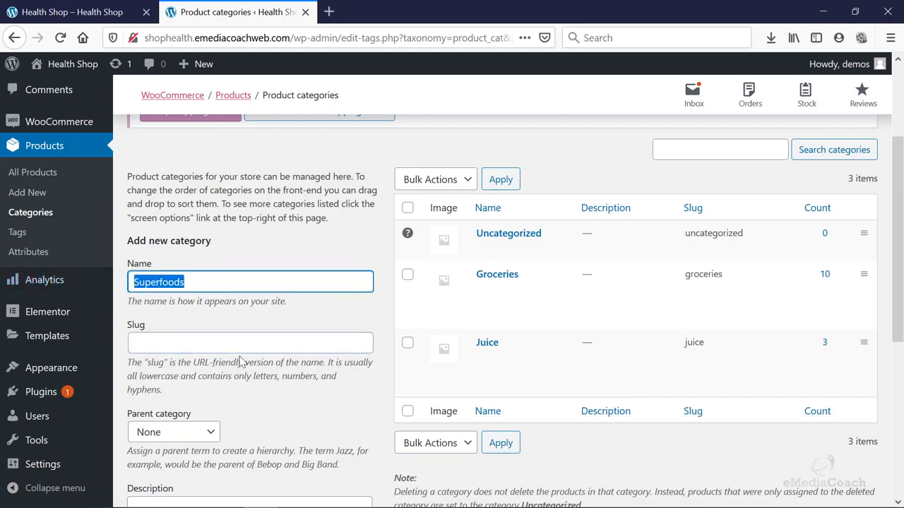
{"action": "left_click", "coordinate": [229, 346]}
{"action": "key", "text": "ctrl+v"}
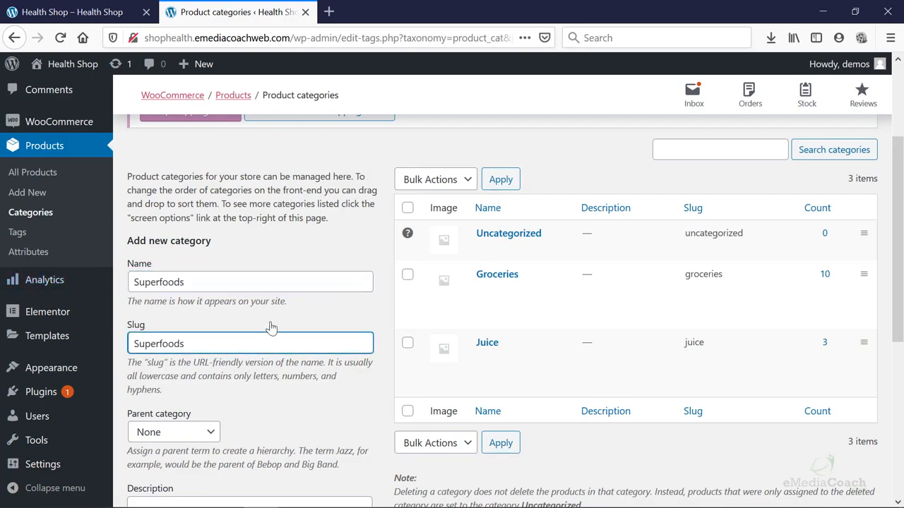
Review the parent category options for the new Superfoods category, leaving it at None.
{"action": "left_click", "coordinate": [250, 396]}
{"action": "scroll", "coordinate": [250, 397], "scroll_direction": "down", "scroll_amount": 3}
{"action": "left_click", "coordinate": [209, 289]}
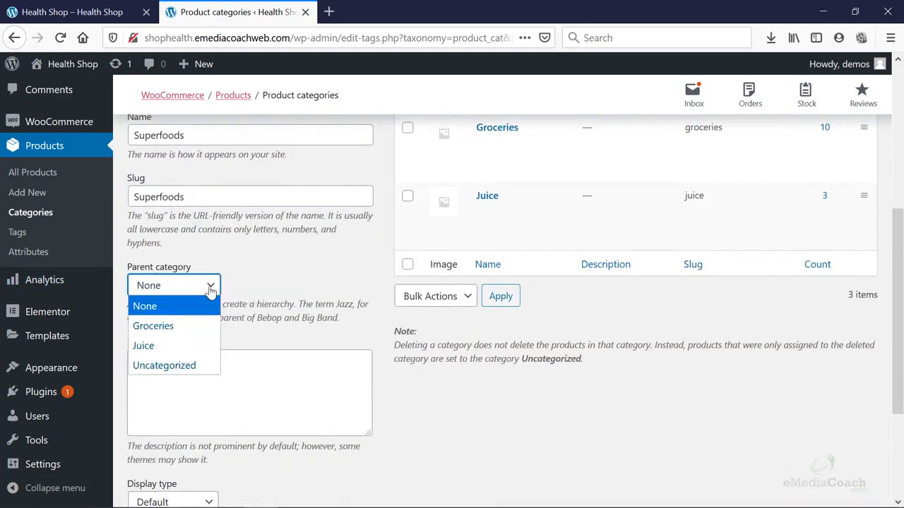
{"action": "left_click", "coordinate": [332, 284]}
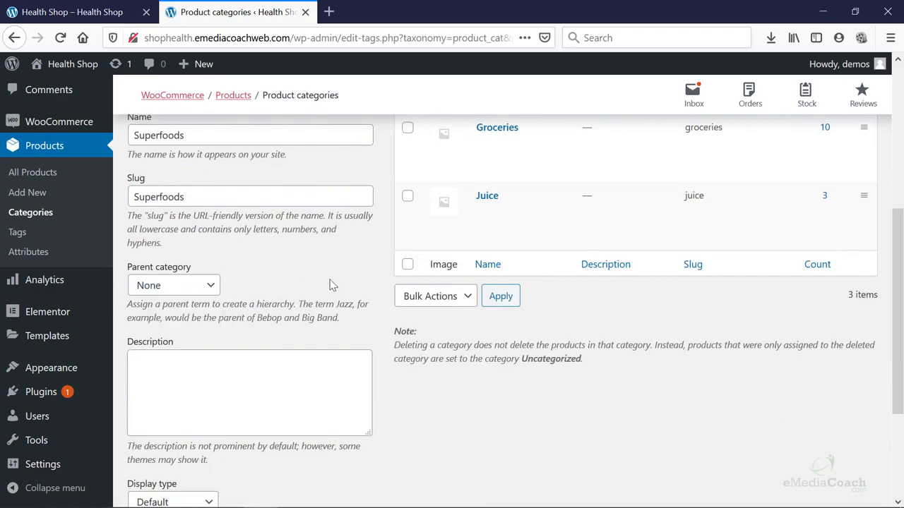
{"action": "scroll", "coordinate": [331, 285], "scroll_direction": "up", "scroll_amount": 6}
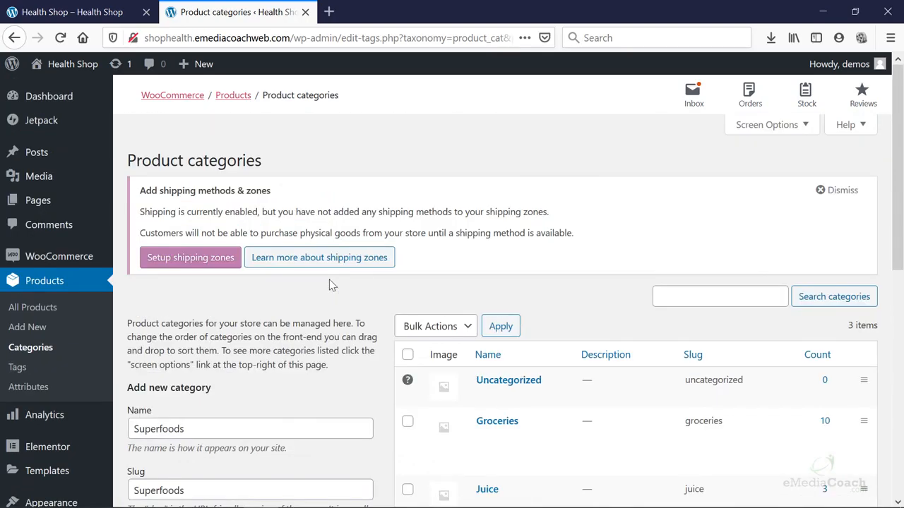
{"action": "scroll", "coordinate": [326, 307], "scroll_direction": "down", "scroll_amount": 2}
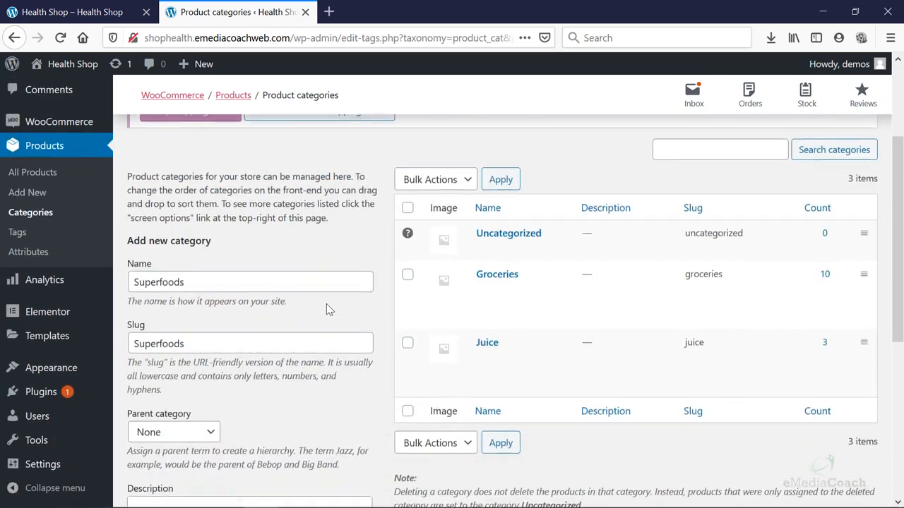
{"action": "scroll", "coordinate": [326, 304], "scroll_direction": "down", "scroll_amount": 4}
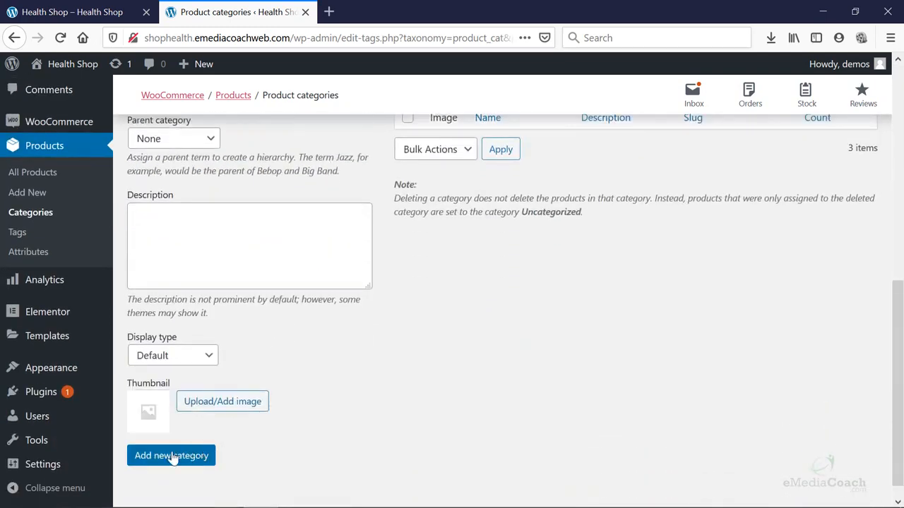
Pick the Veggies pouch image from the media library as thumbnail and add the Superfoods category.
{"action": "left_click", "coordinate": [175, 458]}
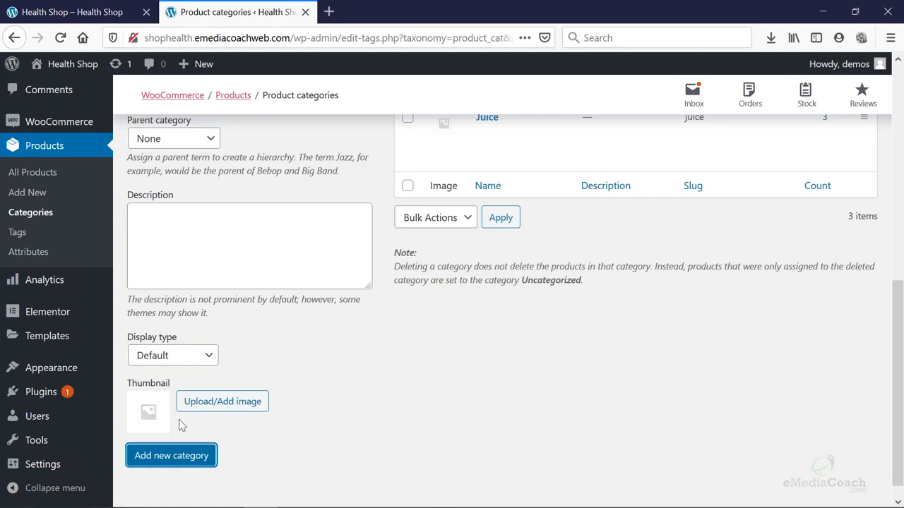
{"action": "left_click", "coordinate": [196, 407]}
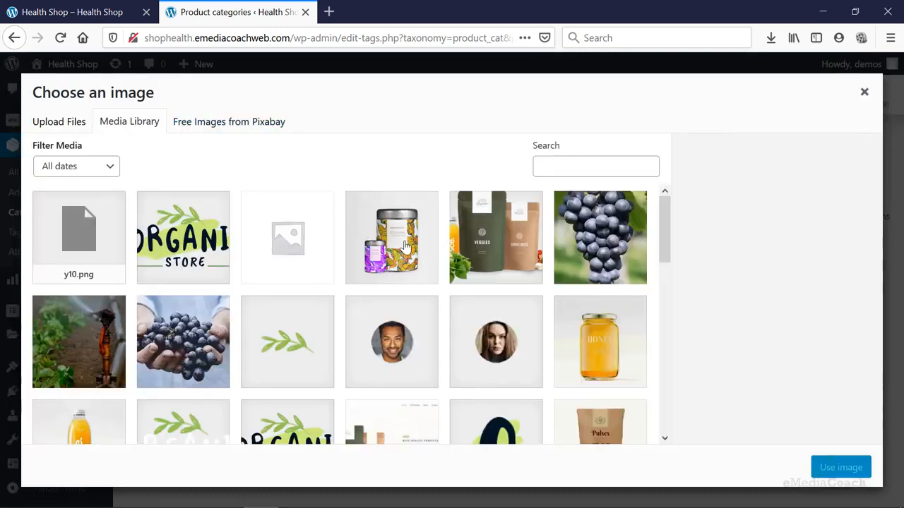
{"action": "left_click", "coordinate": [494, 260]}
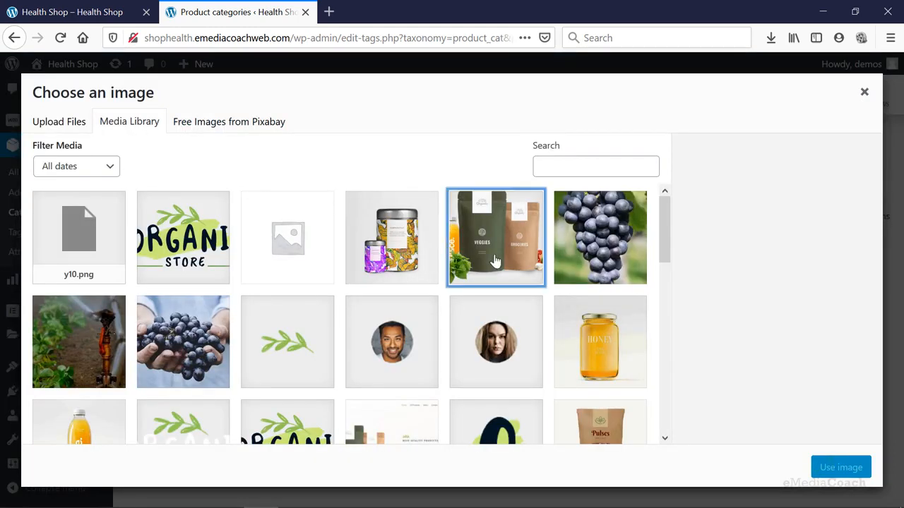
{"action": "left_click", "coordinate": [835, 468]}
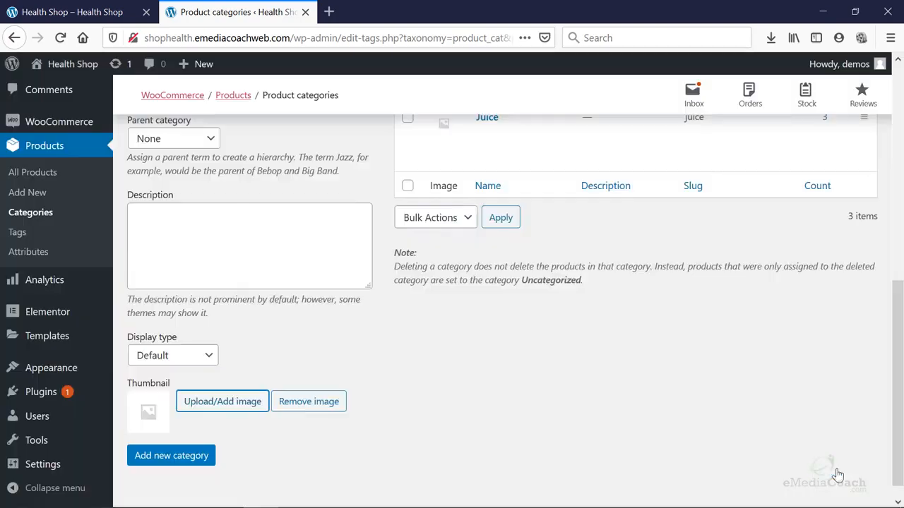
{"action": "left_click", "coordinate": [196, 455]}
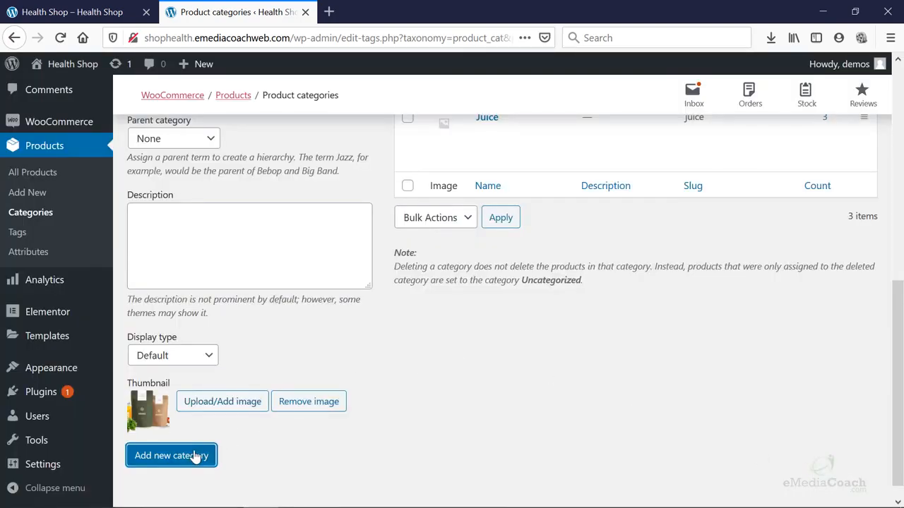
Edit the Superfoods category, set its thumbnail to the Veggies pouch image, and update it.
{"action": "scroll", "coordinate": [480, 301], "scroll_direction": "up", "scroll_amount": 4}
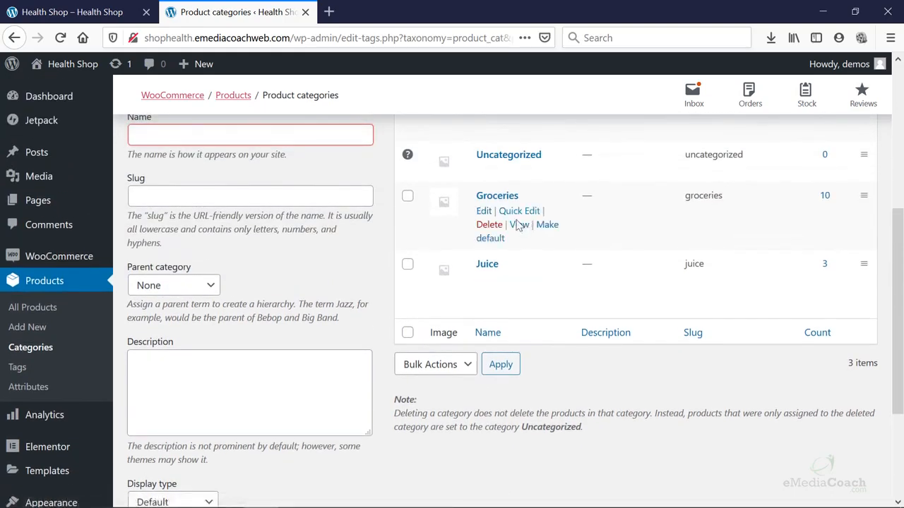
{"action": "scroll", "coordinate": [302, 197], "scroll_direction": "up", "scroll_amount": 4}
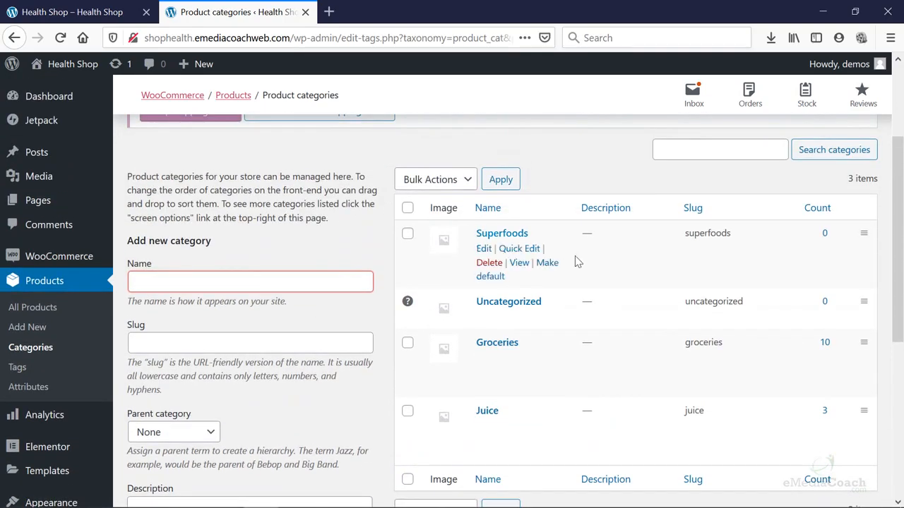
{"action": "left_click", "coordinate": [484, 249]}
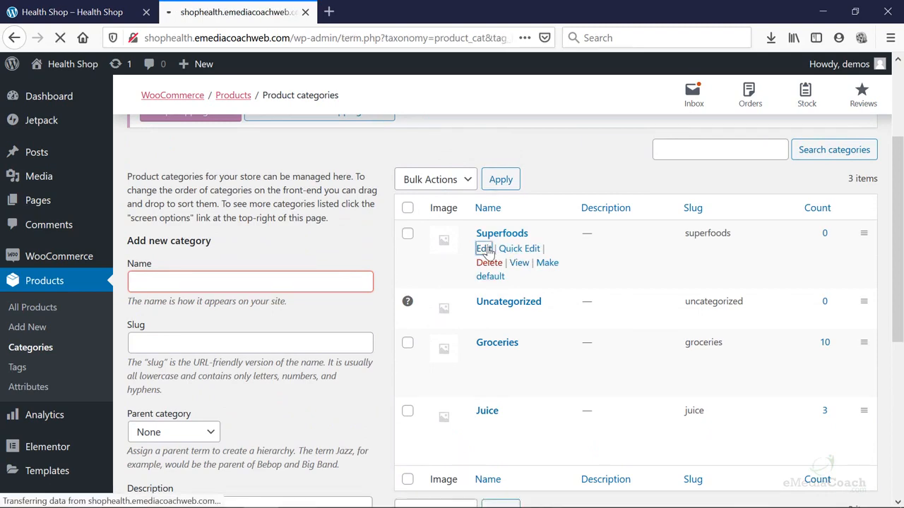
{"action": "scroll", "coordinate": [489, 253], "scroll_direction": "down", "scroll_amount": 5}
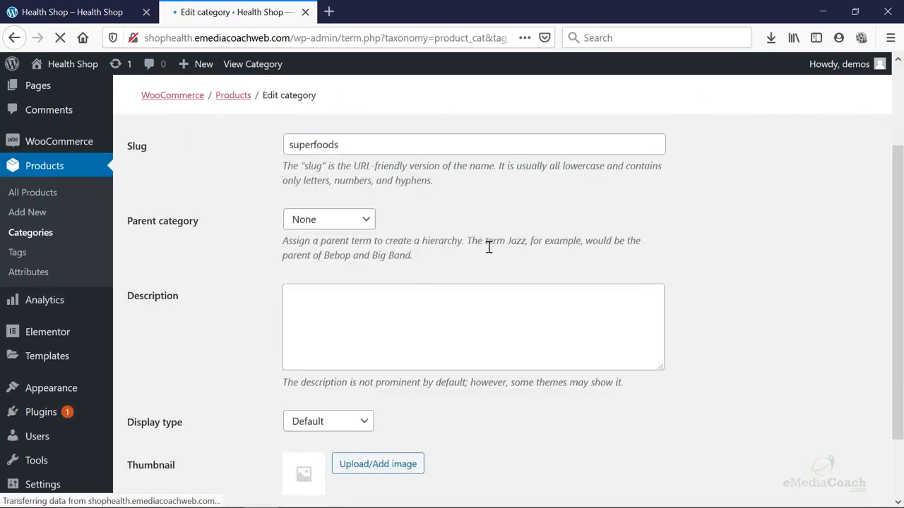
{"action": "left_click", "coordinate": [354, 381]}
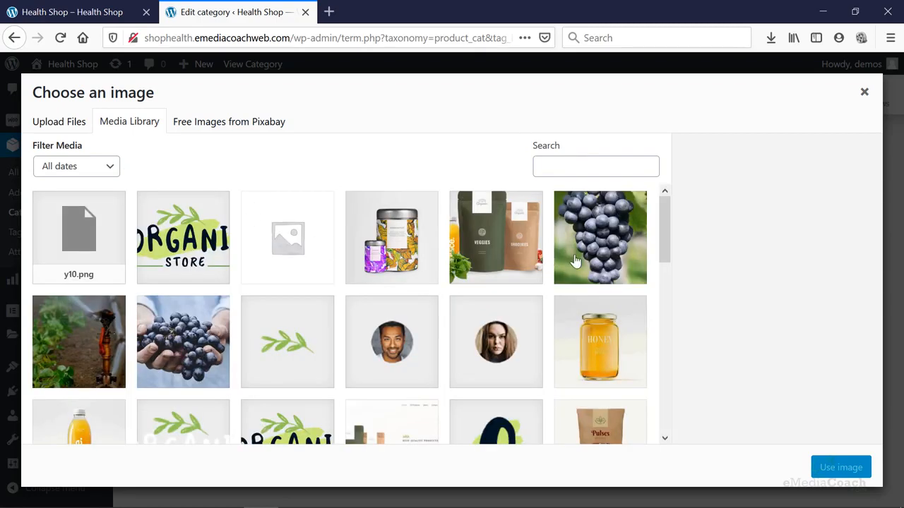
{"action": "left_click", "coordinate": [523, 250]}
{"action": "left_click", "coordinate": [841, 468]}
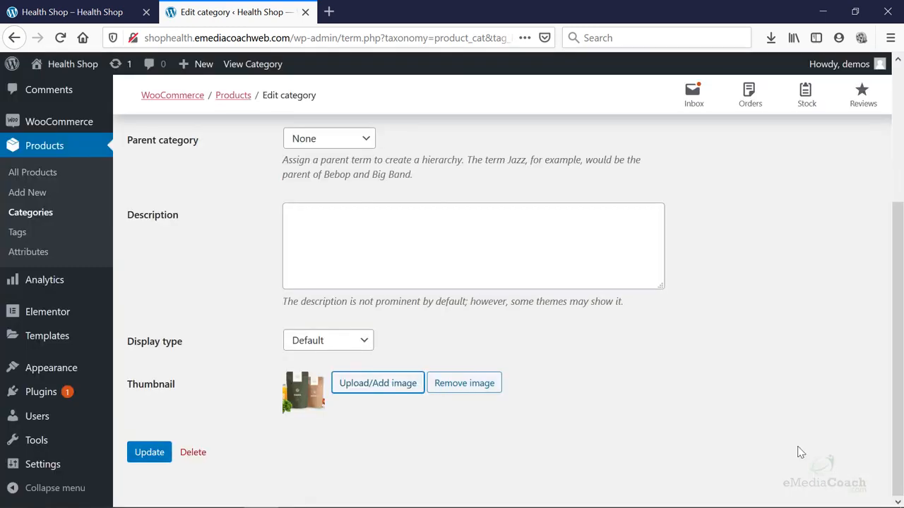
{"action": "left_click", "coordinate": [144, 459]}
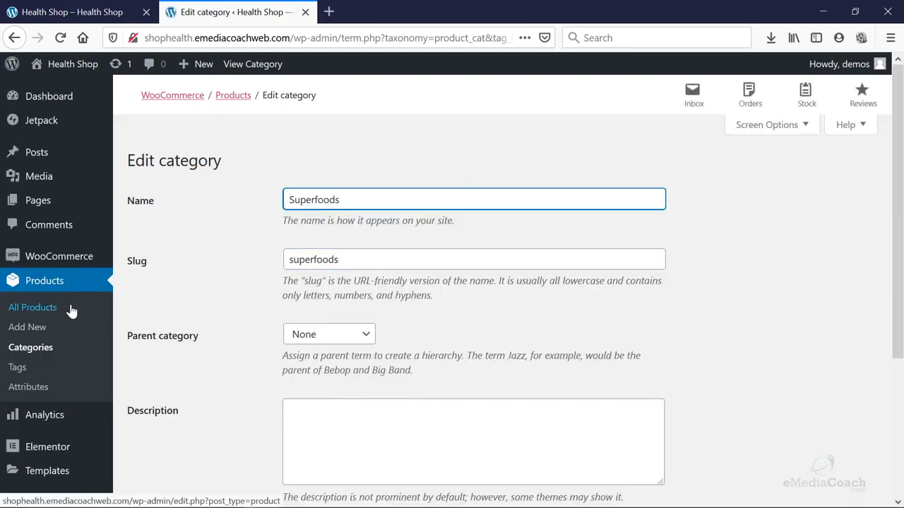
Browse the existing products in the product list and open the page for adding a new product.
{"action": "left_click", "coordinate": [46, 347]}
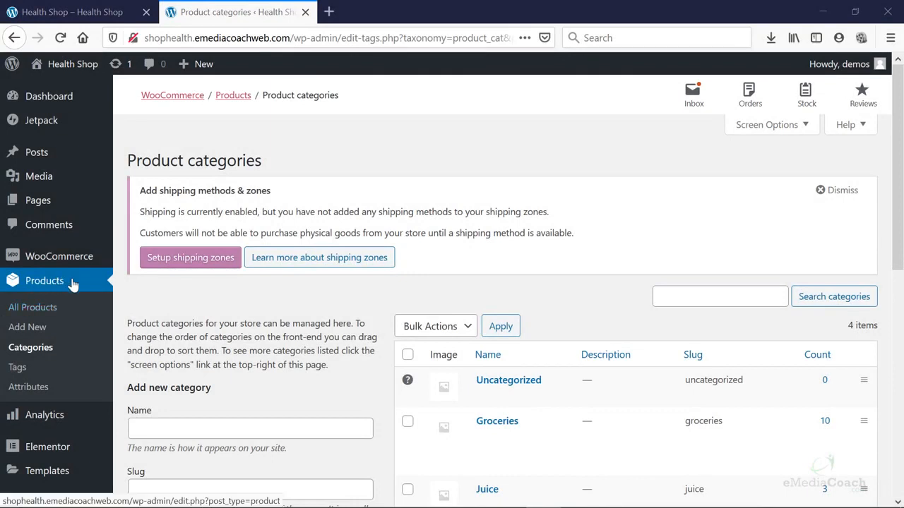
{"action": "left_click", "coordinate": [40, 315]}
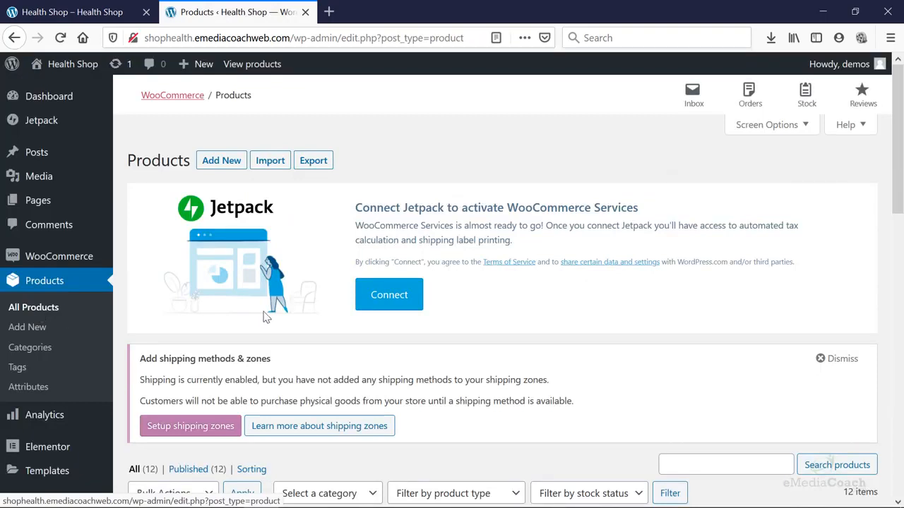
{"action": "scroll", "coordinate": [318, 316], "scroll_direction": "down", "scroll_amount": 4}
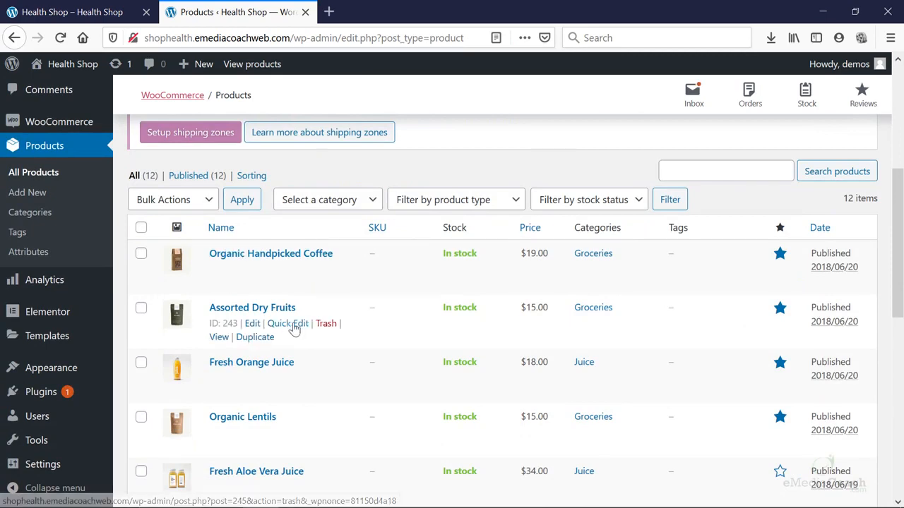
{"action": "scroll", "coordinate": [328, 329], "scroll_direction": "down", "scroll_amount": 1}
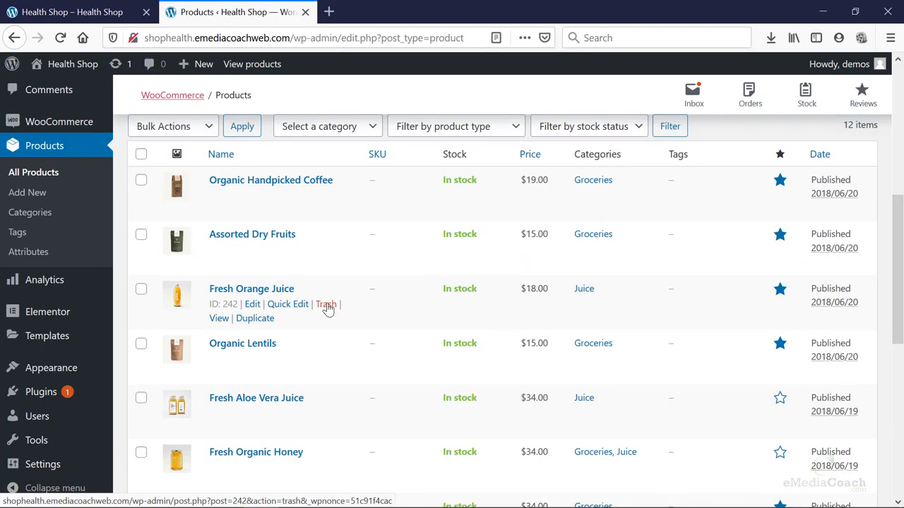
{"action": "scroll", "coordinate": [327, 307], "scroll_direction": "up", "scroll_amount": 3}
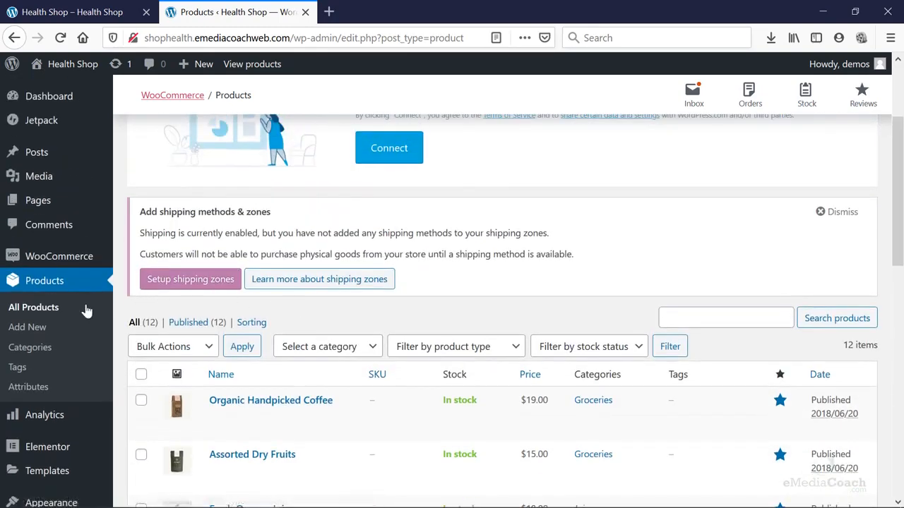
{"action": "left_click", "coordinate": [42, 331]}
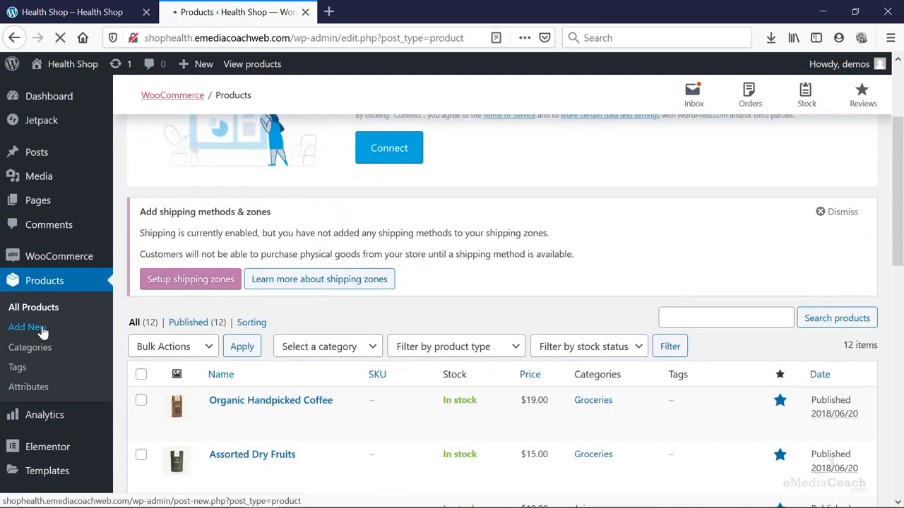
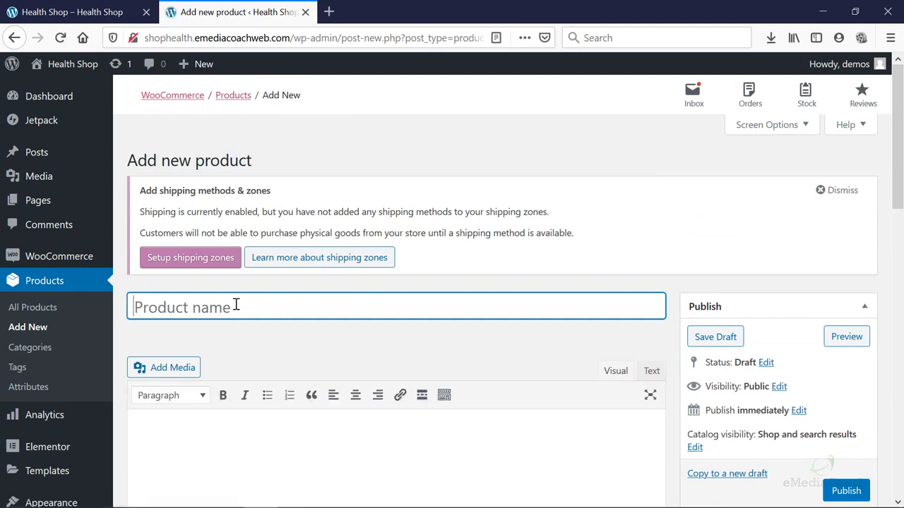
Name the new product Organic Coffee Beans and assign it to the Groceries category.
{"action": "type", "text": "Organic Coffee Beans"}
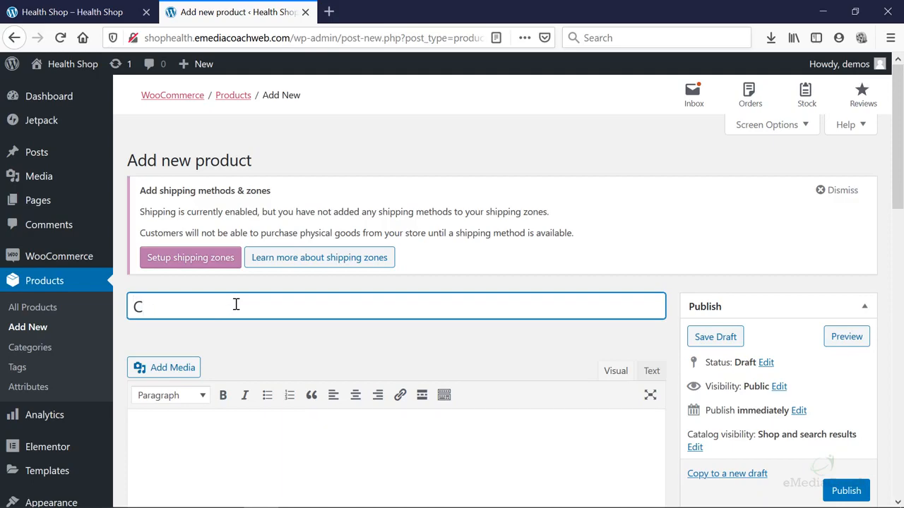
{"action": "scroll", "coordinate": [276, 308], "scroll_direction": "down", "scroll_amount": 2}
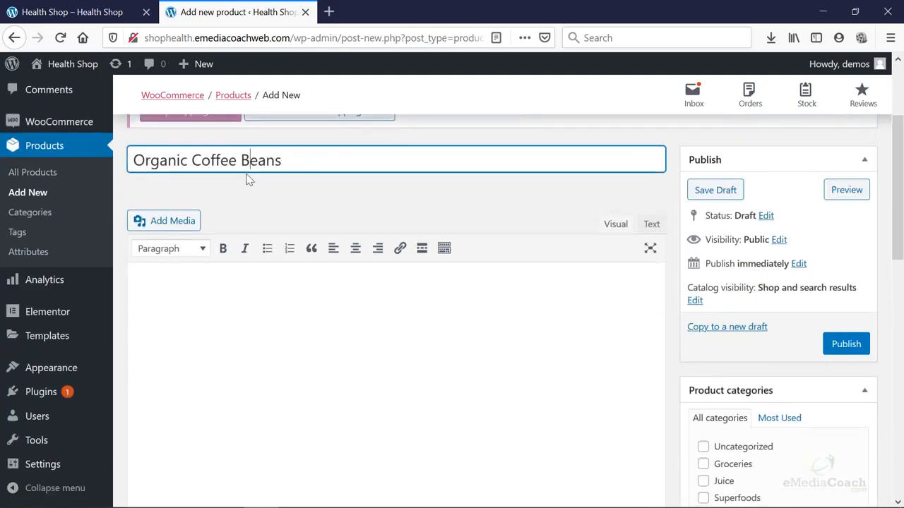
{"action": "scroll", "coordinate": [324, 172], "scroll_direction": "up", "scroll_amount": 1}
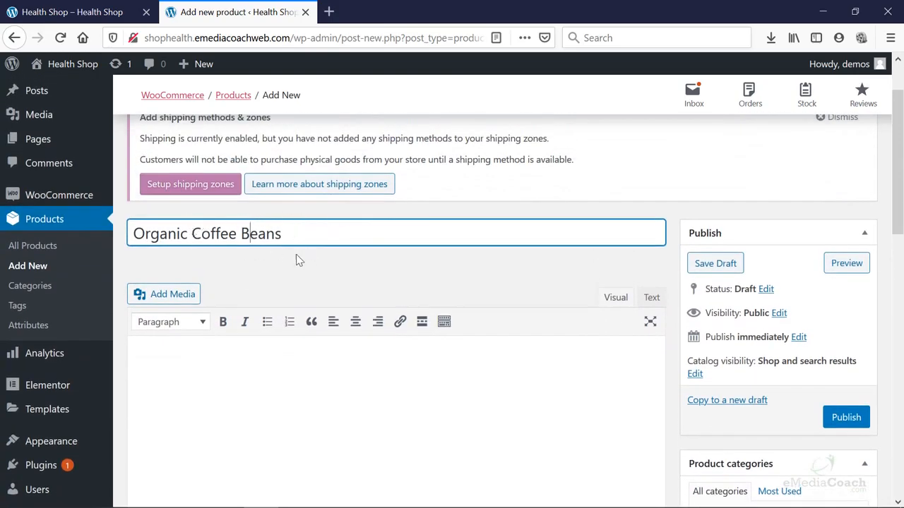
{"action": "scroll", "coordinate": [311, 261], "scroll_direction": "down", "scroll_amount": 3}
{"action": "scroll", "coordinate": [453, 260], "scroll_direction": "up", "scroll_amount": 2}
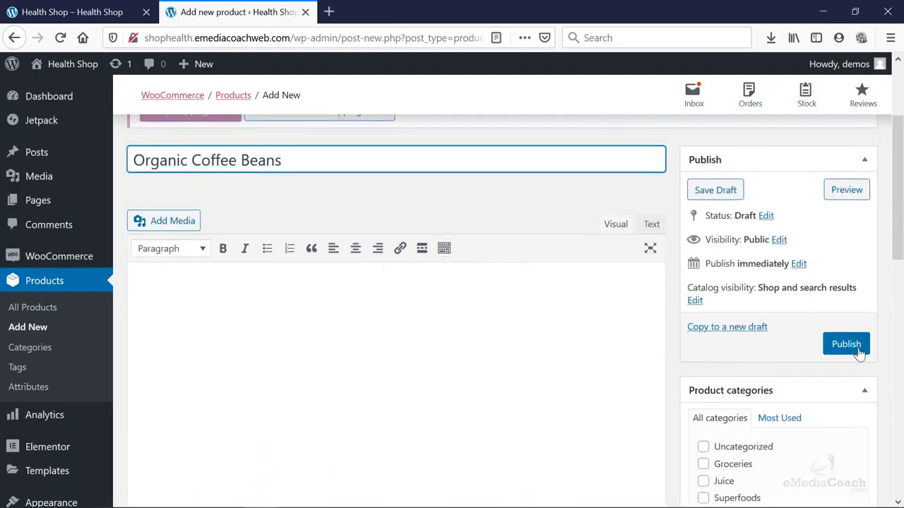
{"action": "scroll", "coordinate": [859, 353], "scroll_direction": "down", "scroll_amount": 2}
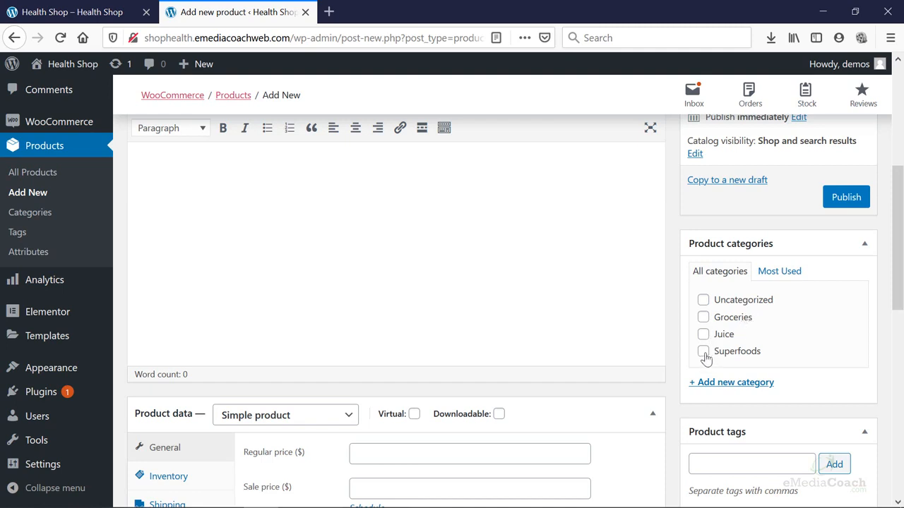
{"action": "left_click", "coordinate": [703, 319]}
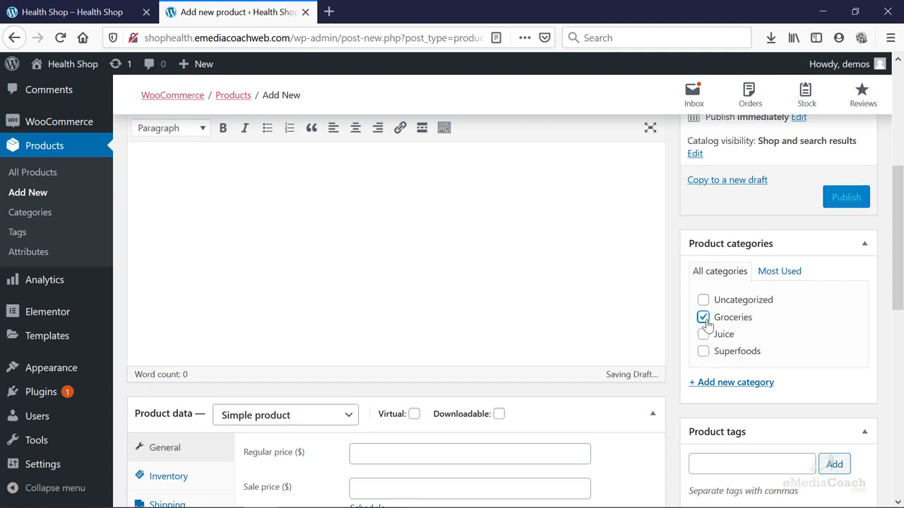
Set the product's regular price to 19 and its sale price to 15.
{"action": "scroll", "coordinate": [713, 296], "scroll_direction": "up", "scroll_amount": 2}
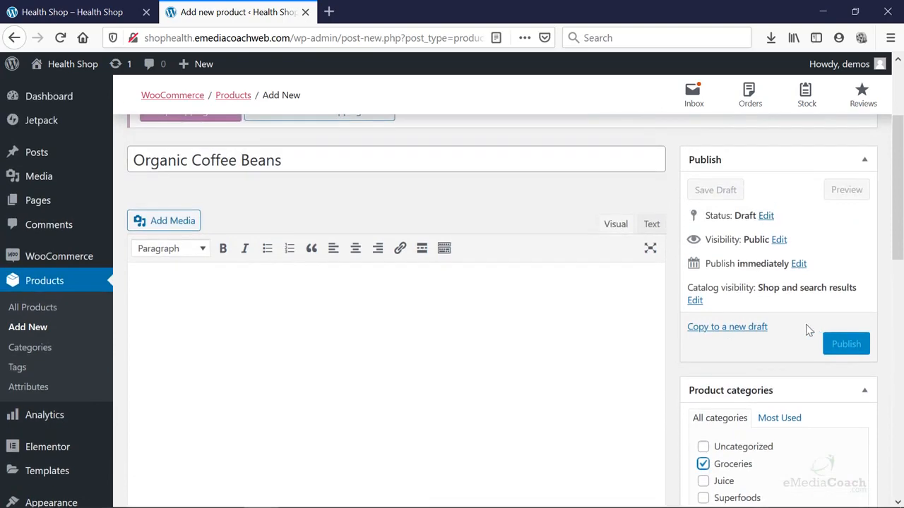
{"action": "scroll", "coordinate": [600, 362], "scroll_direction": "down", "scroll_amount": 3}
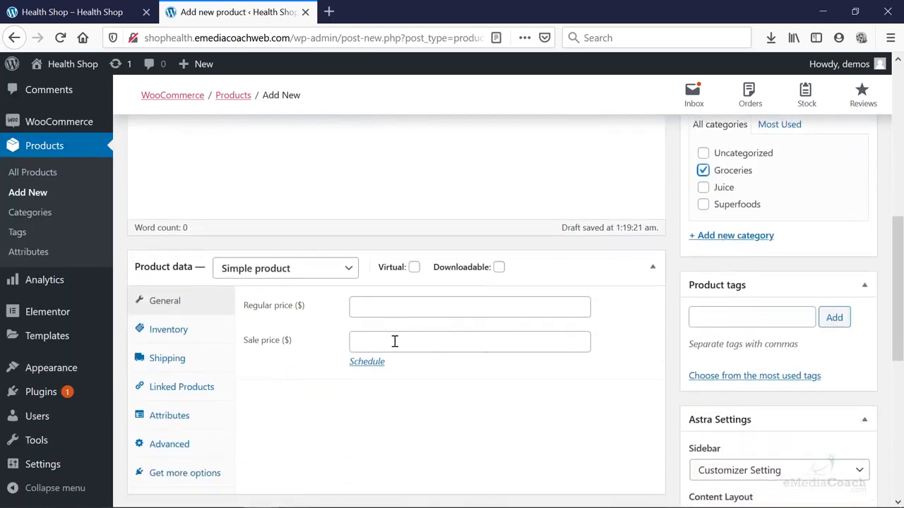
{"action": "left_click", "coordinate": [390, 306]}
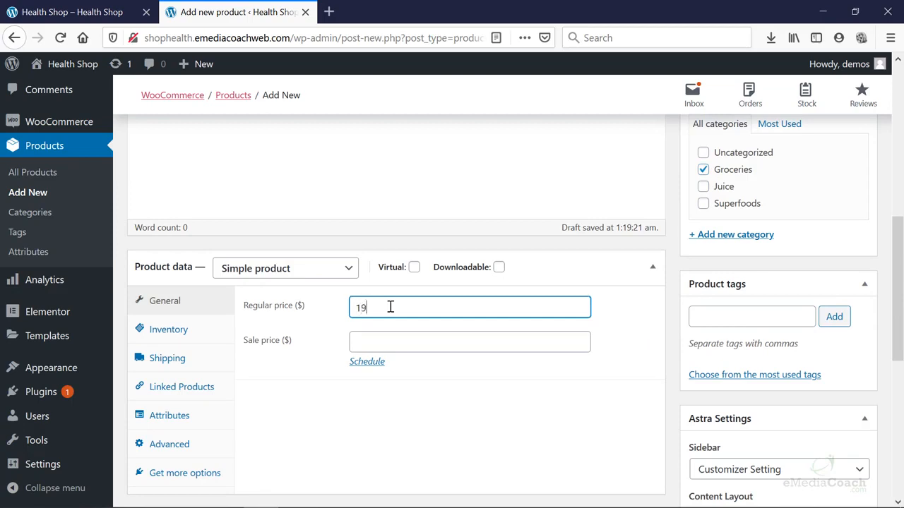
{"action": "left_click", "coordinate": [379, 336]}
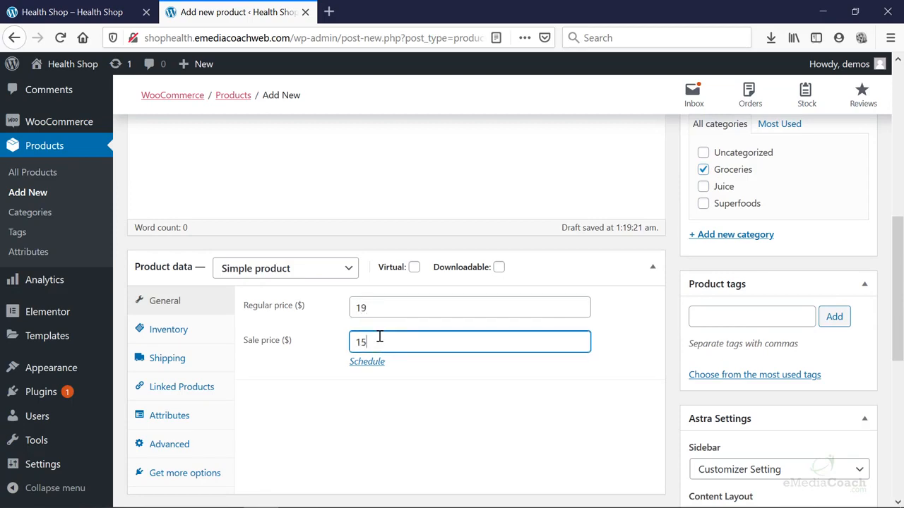
{"action": "type", "text": "15"}
Review the product type choices and the Virtual and Downloadable options, keeping Simple product.
{"action": "left_click", "coordinate": [347, 279]}
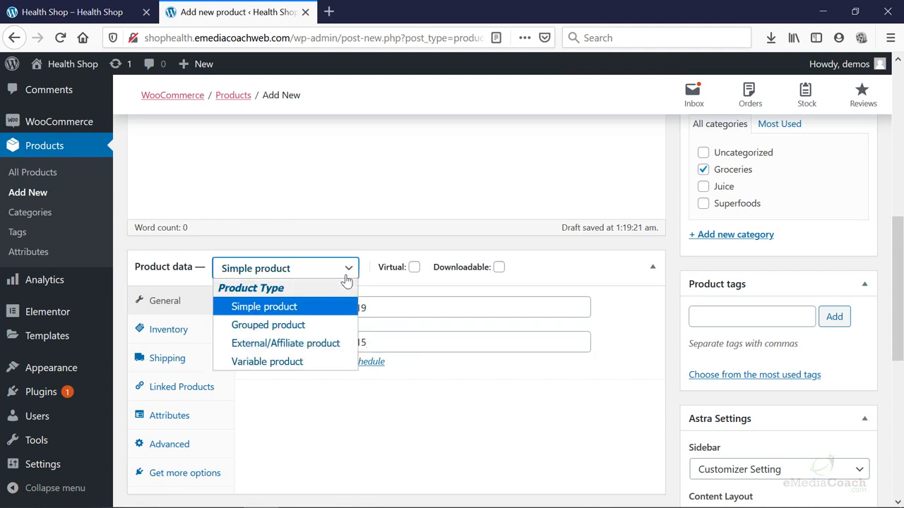
{"action": "left_click", "coordinate": [274, 311]}
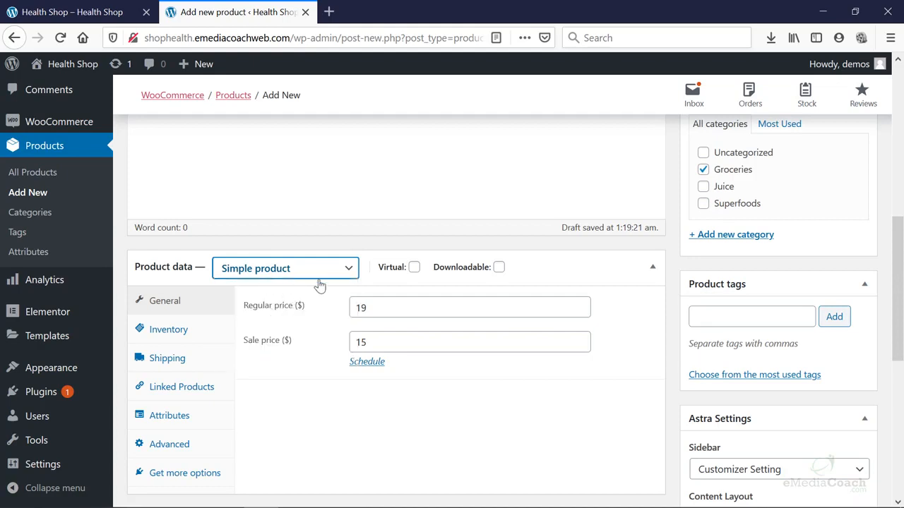
{"action": "mouse_move", "coordinate": [418, 276]}
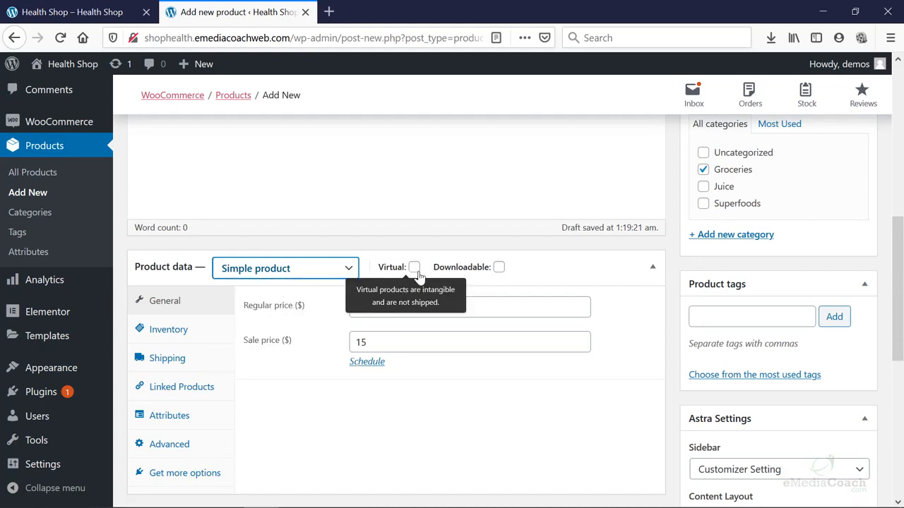
{"action": "mouse_move", "coordinate": [498, 275]}
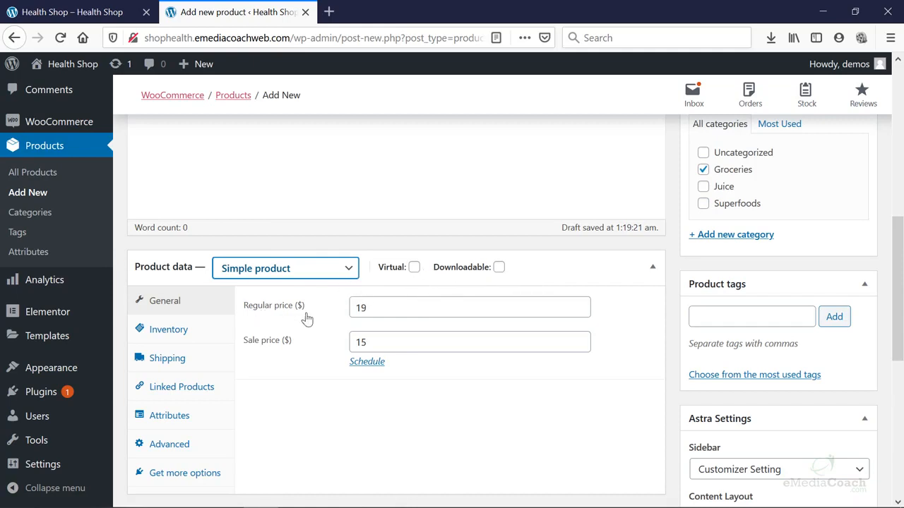
Publish the Organic Coffee Beans product.
{"action": "scroll", "coordinate": [706, 283], "scroll_direction": "up", "scroll_amount": 4}
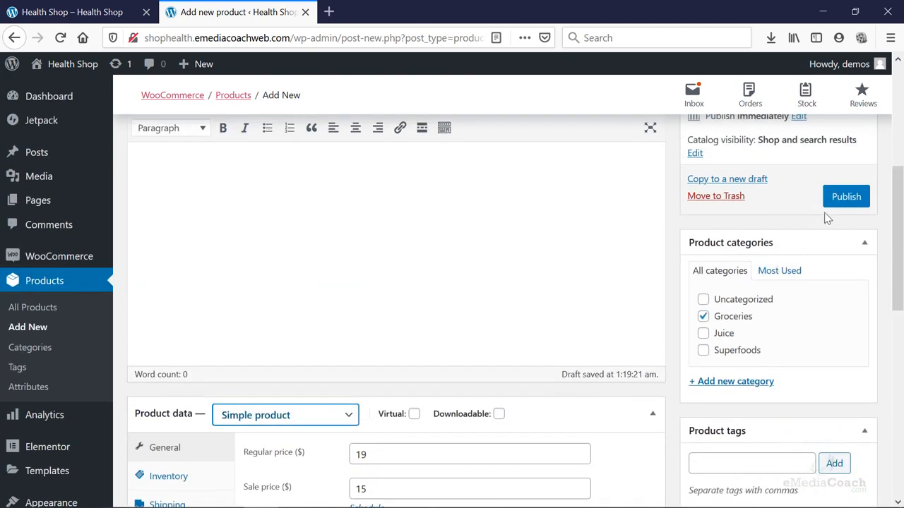
{"action": "left_click", "coordinate": [844, 199]}
{"action": "scroll", "coordinate": [490, 260], "scroll_direction": "up", "scroll_amount": 4}
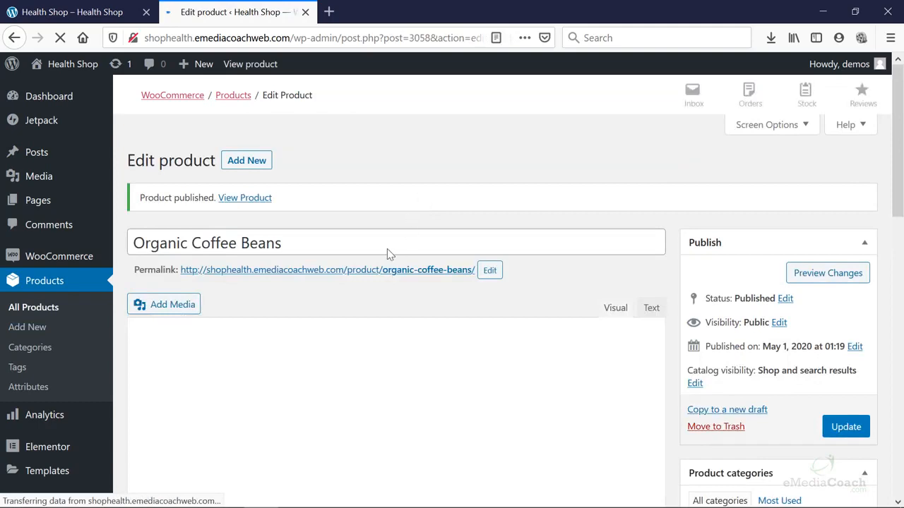
Open the product's permalink in a new tab and view the published product page.
{"action": "scroll", "coordinate": [355, 360], "scroll_direction": "down", "scroll_amount": 2}
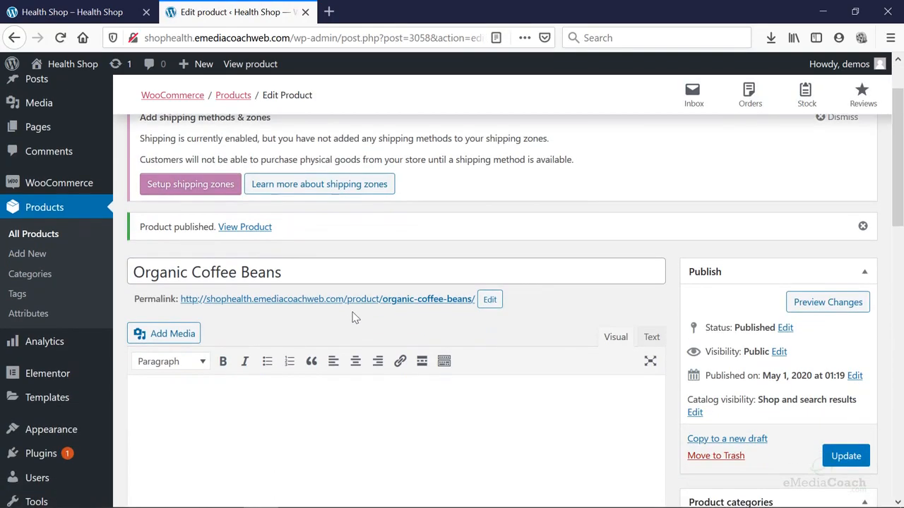
{"action": "right_click", "coordinate": [358, 300]}
{"action": "left_click", "coordinate": [387, 307]}
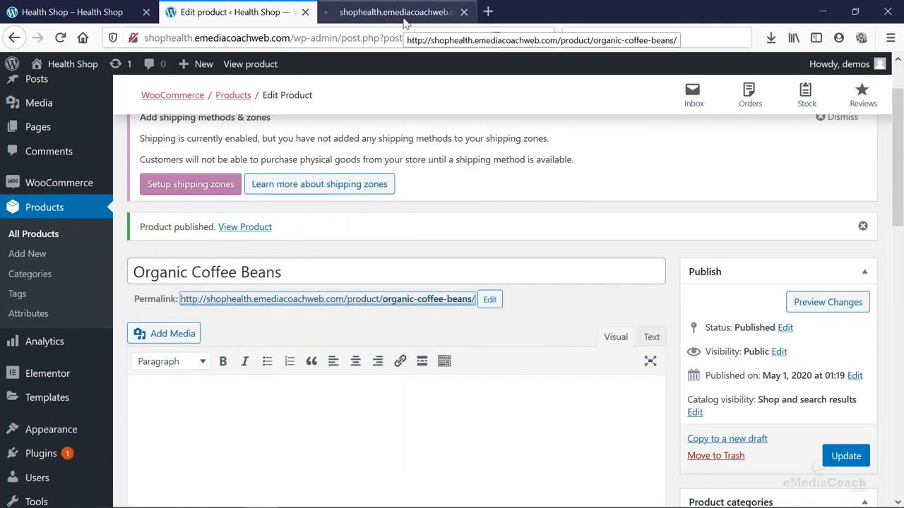
{"action": "left_click", "coordinate": [405, 21]}
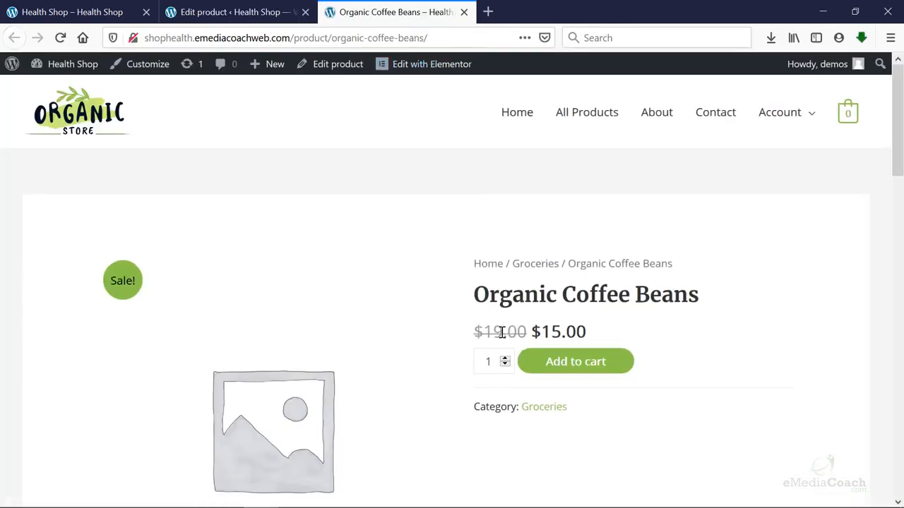
{"action": "scroll", "coordinate": [559, 324], "scroll_direction": "down", "scroll_amount": 5}
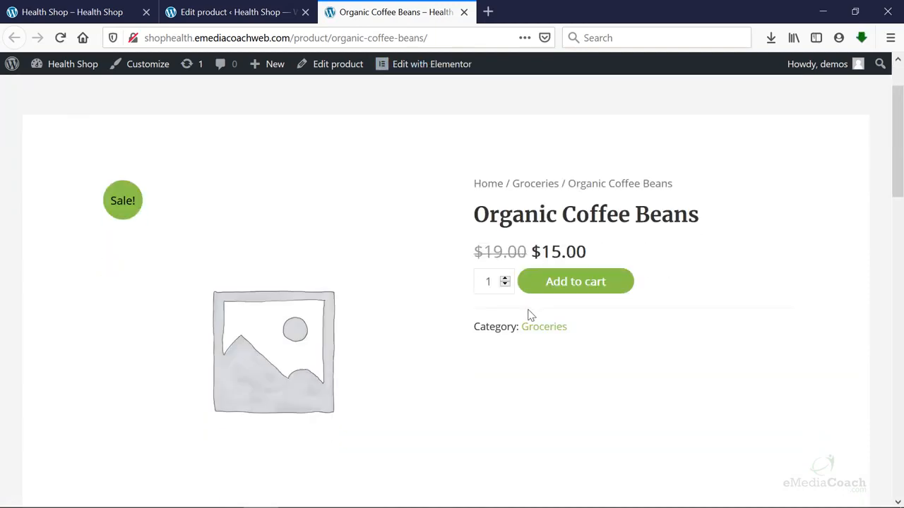
{"action": "scroll", "coordinate": [505, 317], "scroll_direction": "up", "scroll_amount": 5}
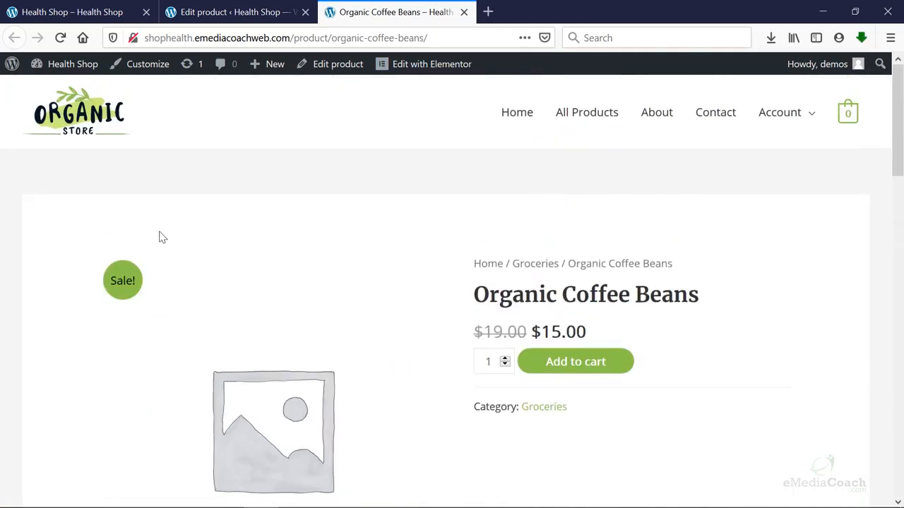
Back in the product editor, examine the Inventory and Shipping settings, including the shipping class options.
{"action": "left_click", "coordinate": [261, 13]}
{"action": "scroll", "coordinate": [345, 216], "scroll_direction": "down", "scroll_amount": 7}
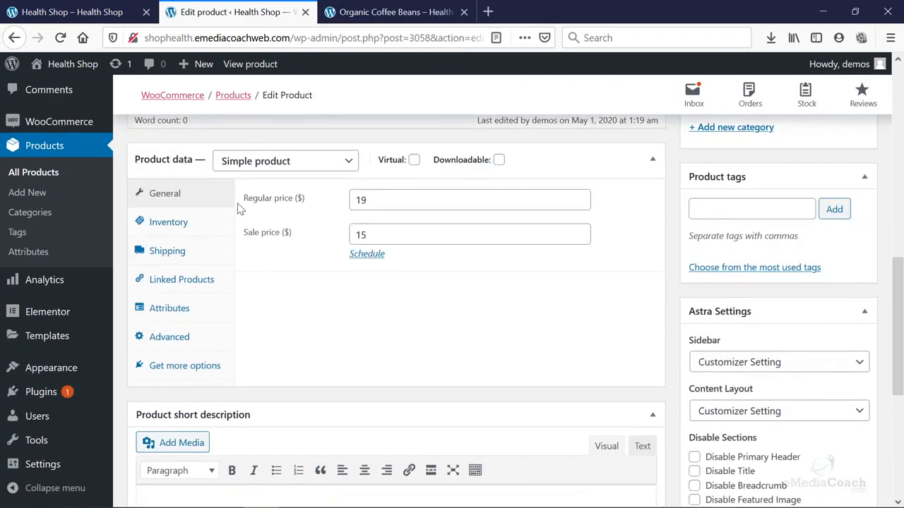
{"action": "left_click", "coordinate": [198, 227]}
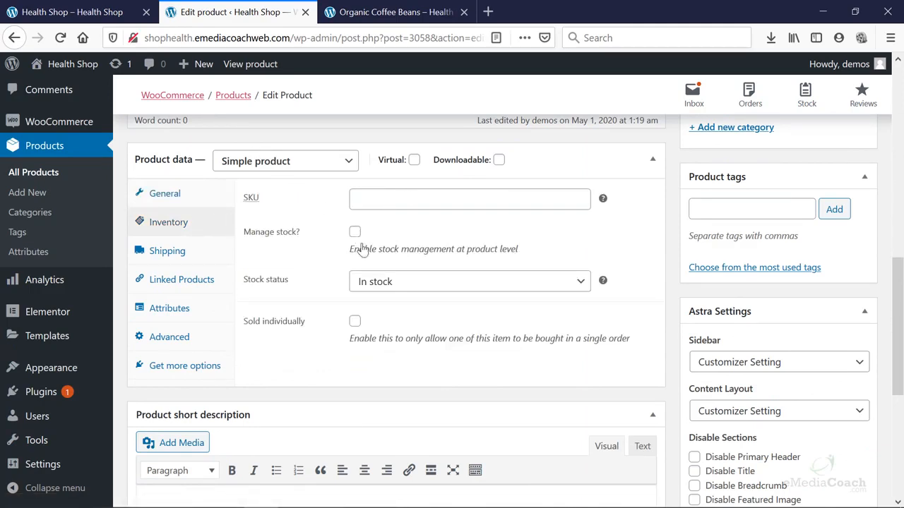
{"action": "left_click", "coordinate": [211, 260]}
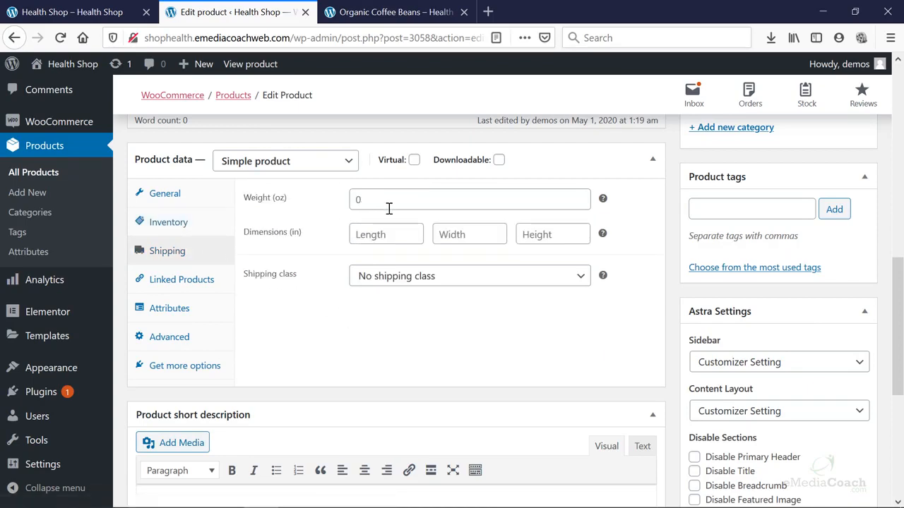
{"action": "left_click", "coordinate": [580, 280]}
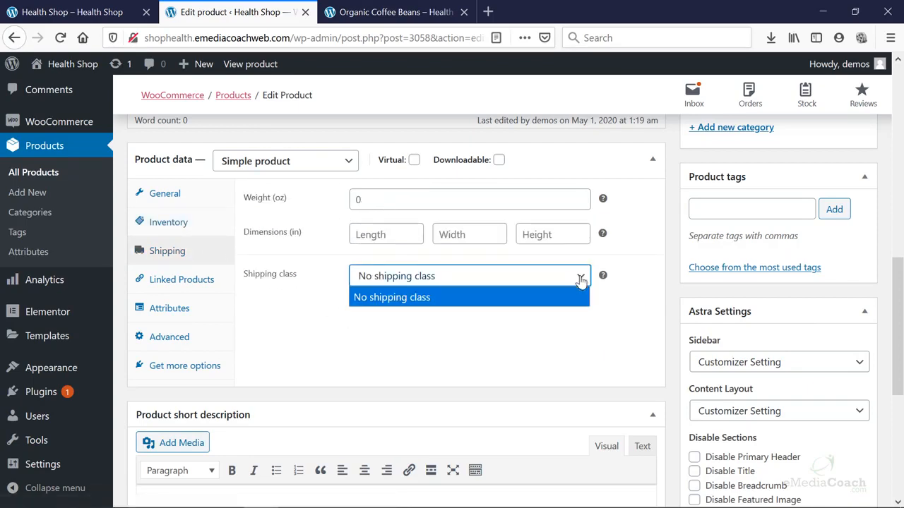
{"action": "left_click", "coordinate": [572, 278]}
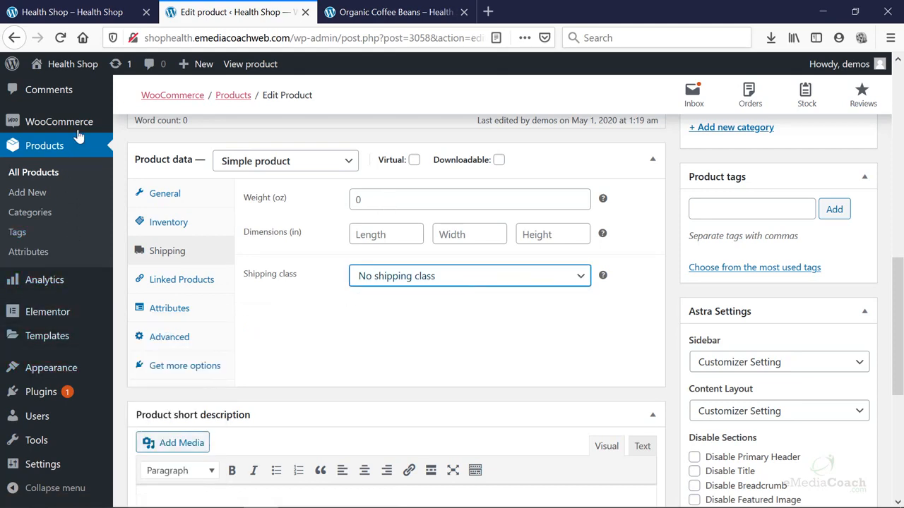
{"action": "mouse_move", "coordinate": [79, 130]}
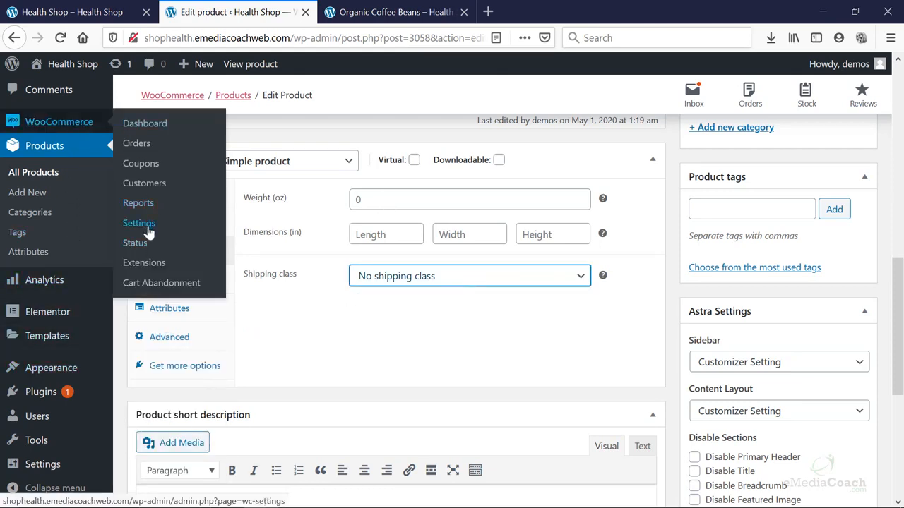
Examine the Linked Products, Attributes and Advanced product data sections and the product type list.
{"action": "left_click", "coordinate": [212, 288]}
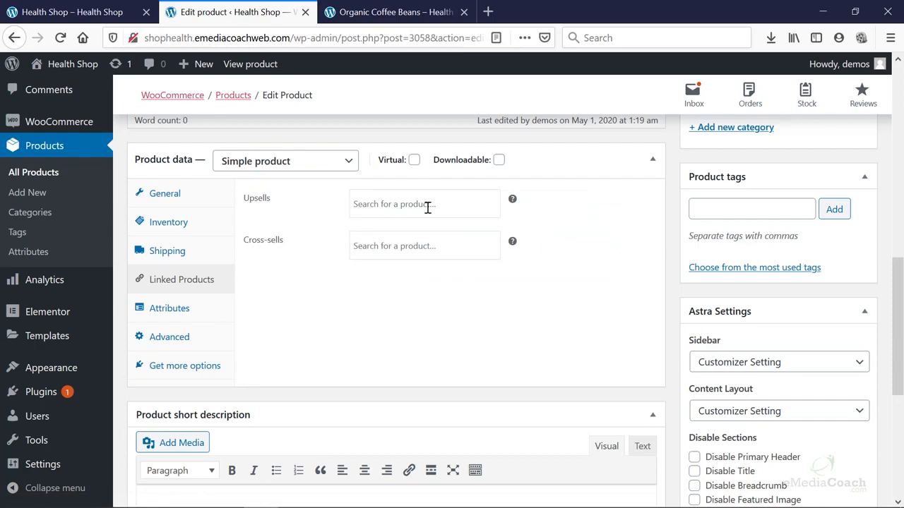
{"action": "left_click", "coordinate": [176, 307]}
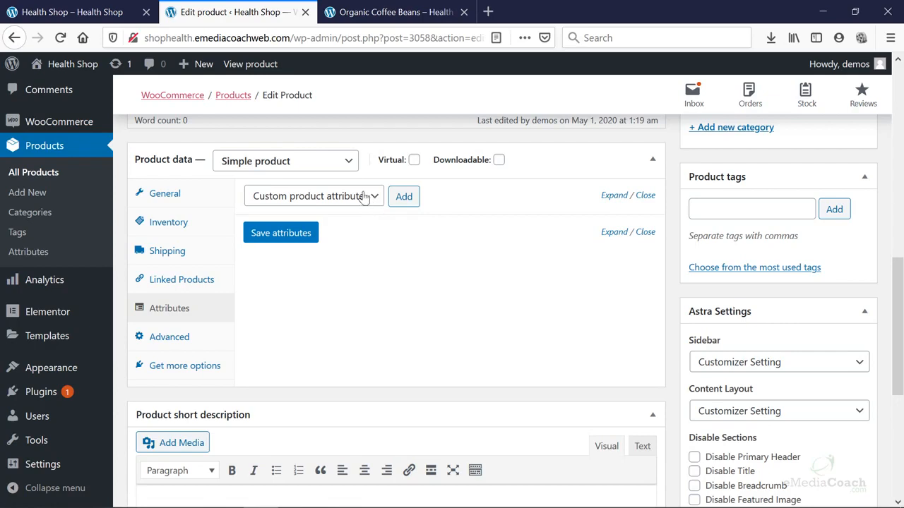
{"action": "left_click", "coordinate": [349, 164]}
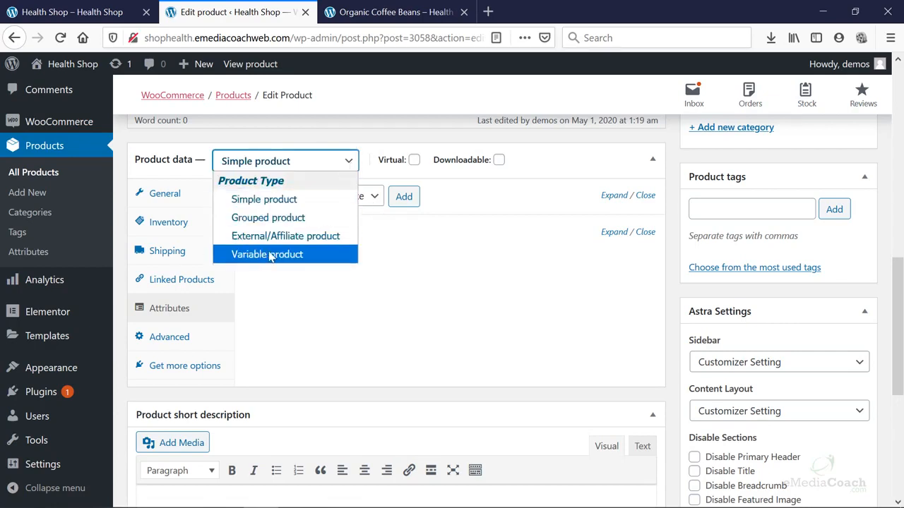
{"action": "left_click", "coordinate": [346, 315]}
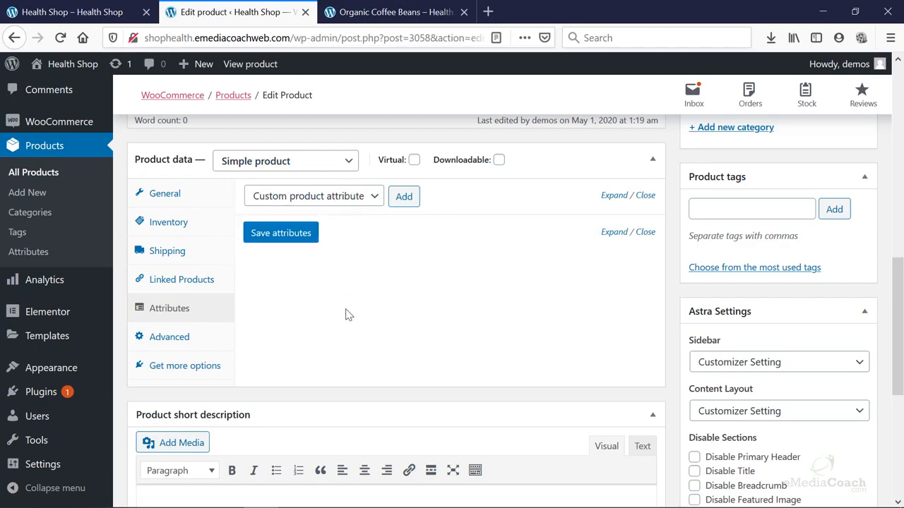
{"action": "left_click", "coordinate": [216, 345]}
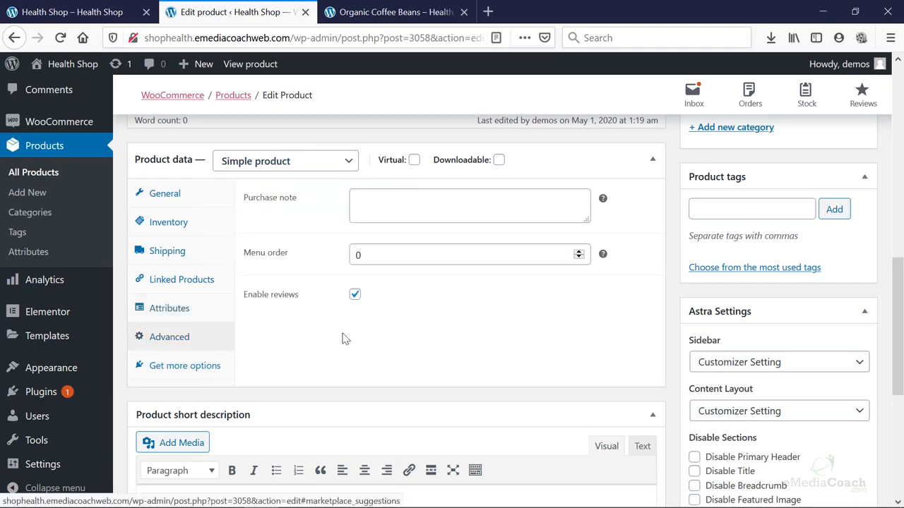
{"action": "scroll", "coordinate": [356, 334], "scroll_direction": "down", "scroll_amount": 4}
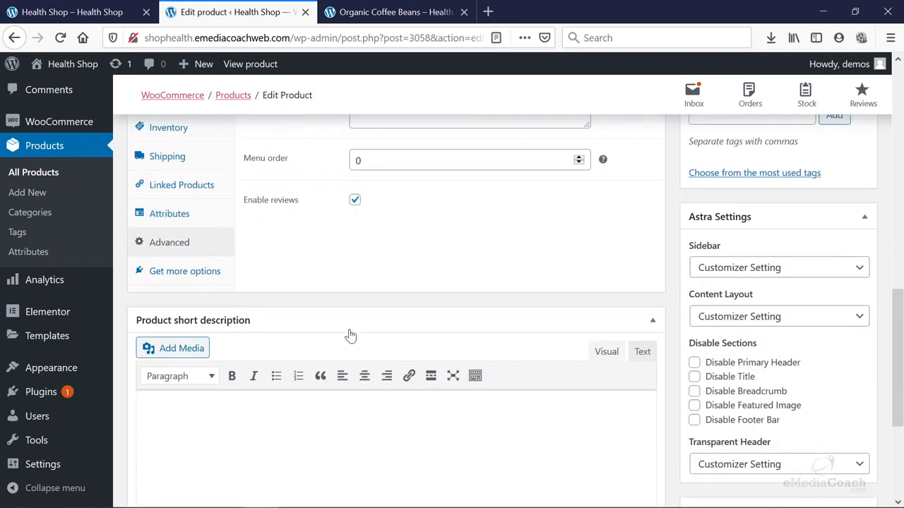
Enter the product short description "This is your product description. Enter it here to entice your customers.".
{"action": "left_click", "coordinate": [248, 269]}
{"action": "scroll", "coordinate": [249, 270], "scroll_direction": "up", "scroll_amount": 2}
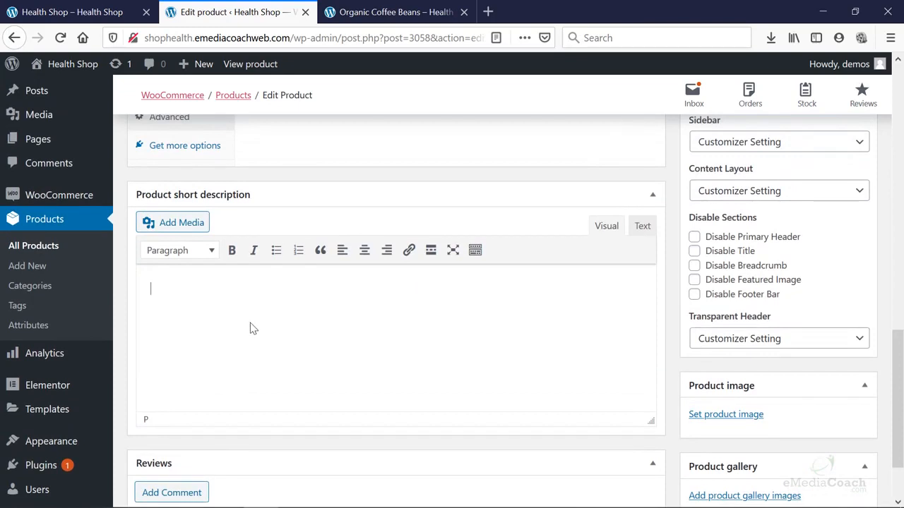
{"action": "type", "text": "This is your pro"}
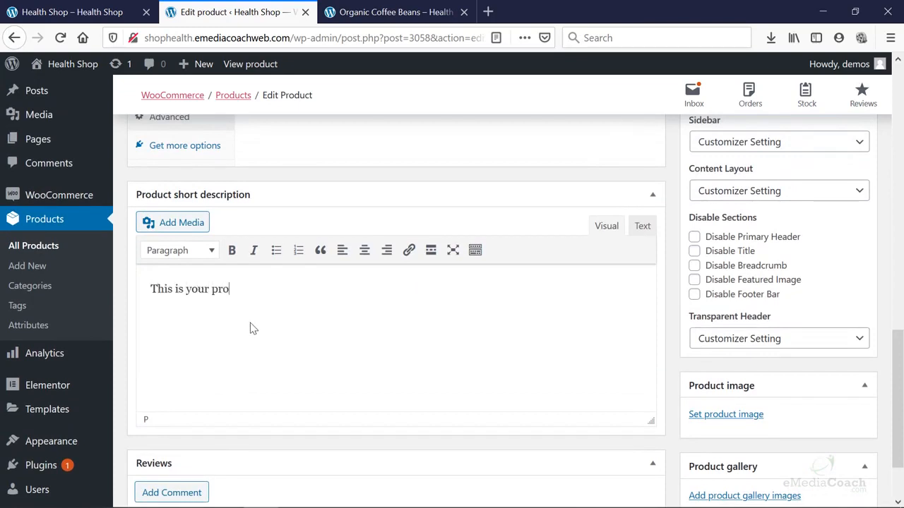
{"action": "type", "text": "duct description"}
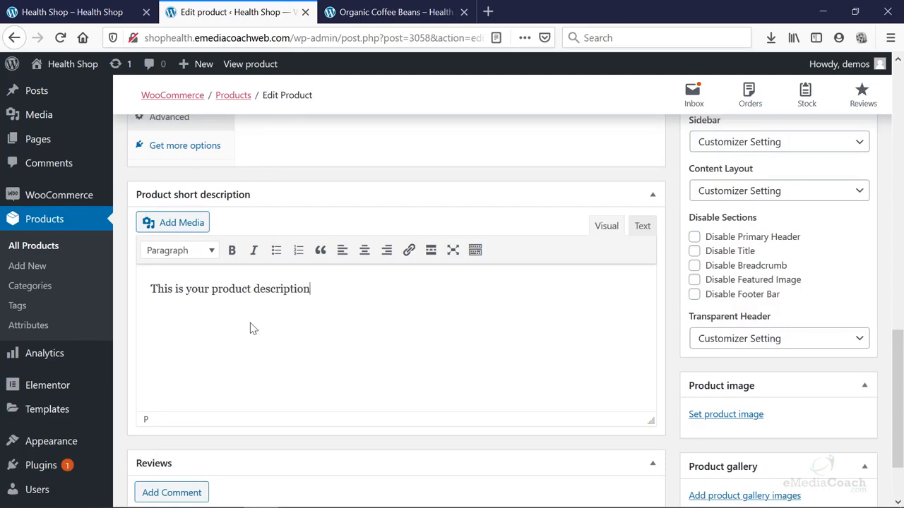
{"action": "type", "text": ". Enter it here"}
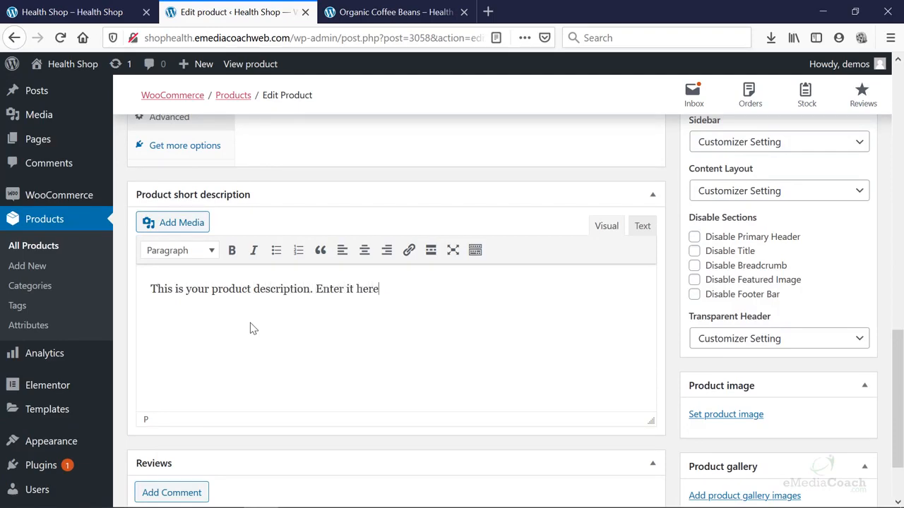
{"action": "type", "text": " to entice your customers."}
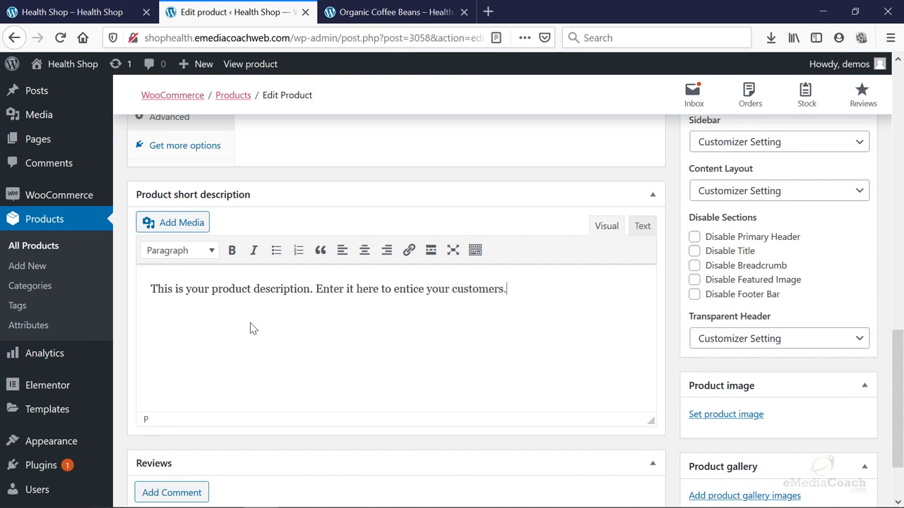
Copy the short description text and paste it again so the sentence appears twice in one paragraph.
{"action": "key", "text": "ctrl+a"}
{"action": "key", "text": "ctrl+c"}
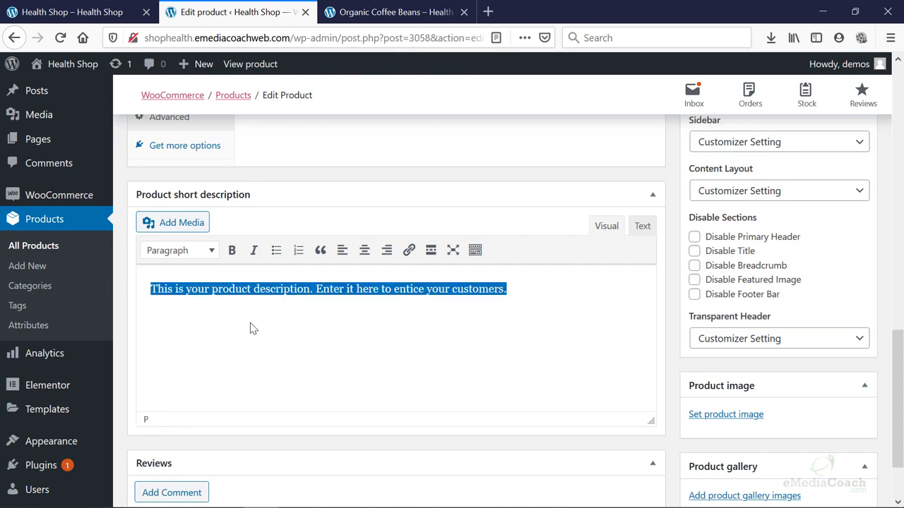
{"action": "left_click", "coordinate": [614, 316]}
{"action": "key", "text": "ctrl+v"}
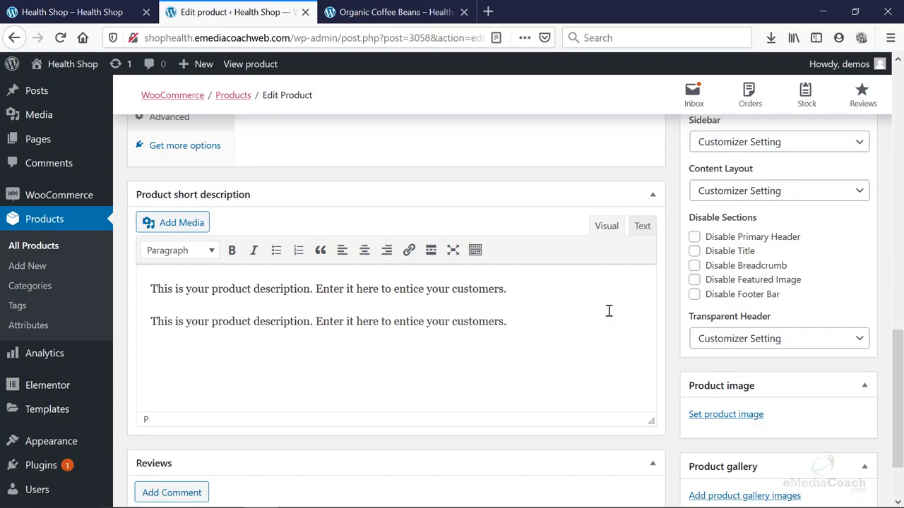
{"action": "key", "text": "BackSpace"}
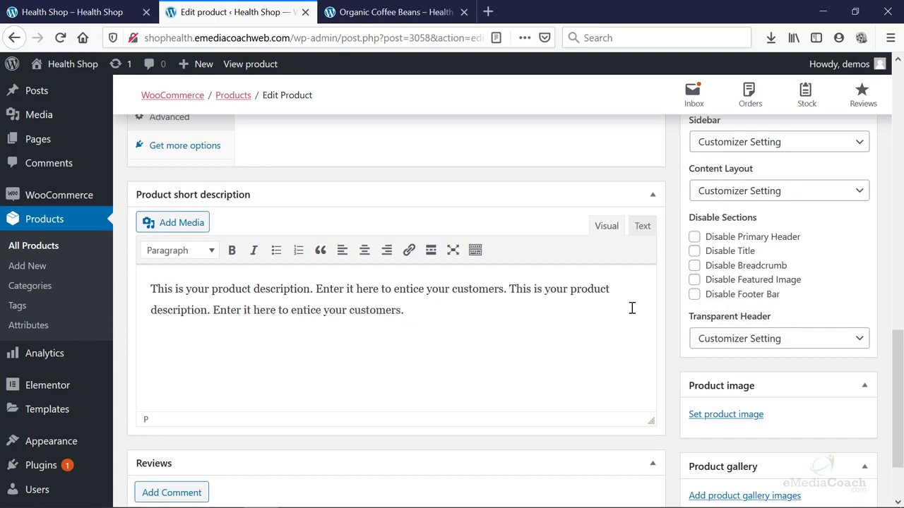
Set the product image to the pulses bag image product24-free-img.jpg from the media library.
{"action": "scroll", "coordinate": [664, 320], "scroll_direction": "down", "scroll_amount": 2}
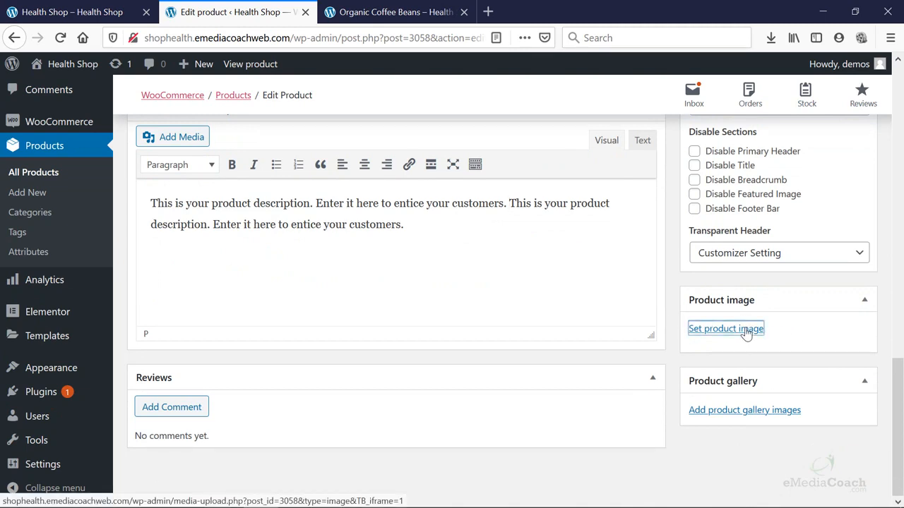
{"action": "left_click", "coordinate": [746, 331]}
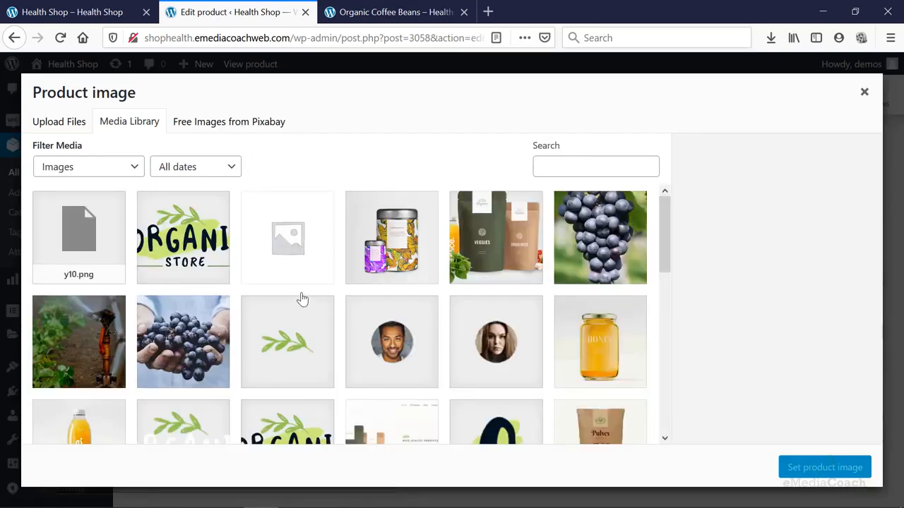
{"action": "scroll", "coordinate": [283, 274], "scroll_direction": "down", "scroll_amount": 2}
{"action": "left_click", "coordinate": [80, 125]}
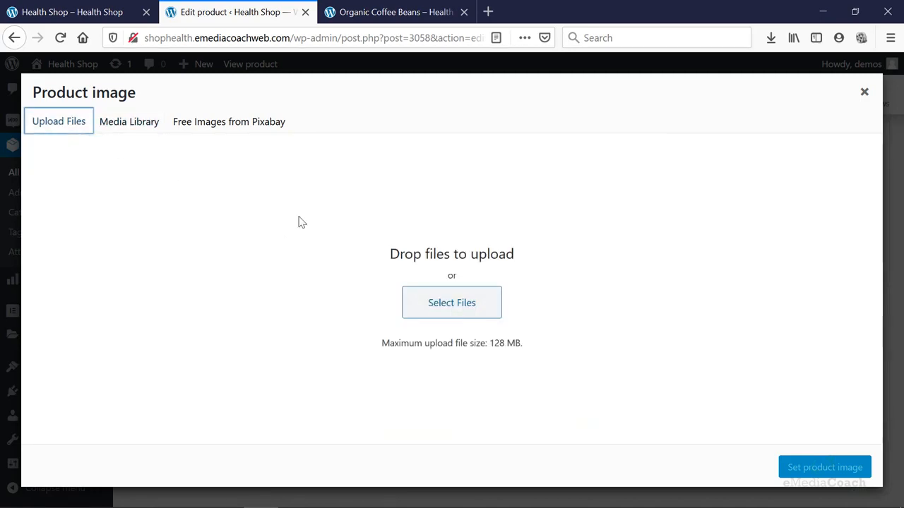
{"action": "left_click", "coordinate": [127, 134]}
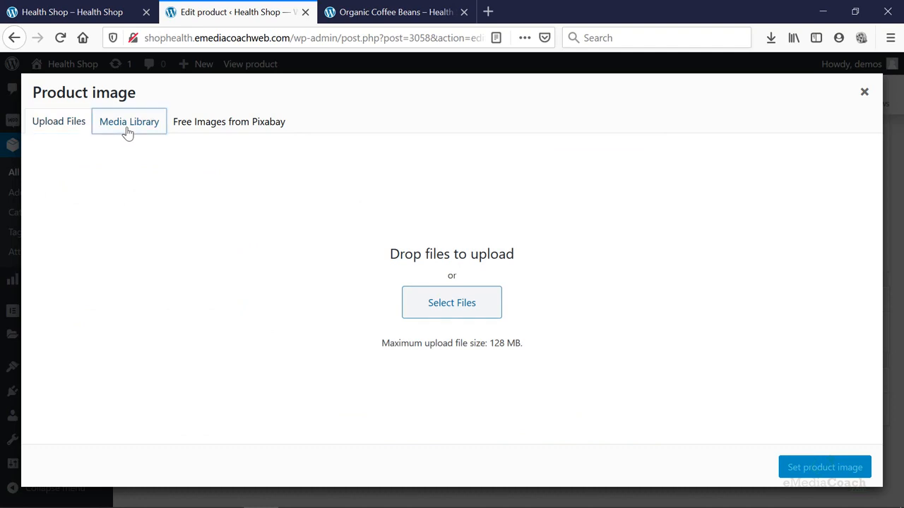
{"action": "scroll", "coordinate": [493, 305], "scroll_direction": "down", "scroll_amount": 3}
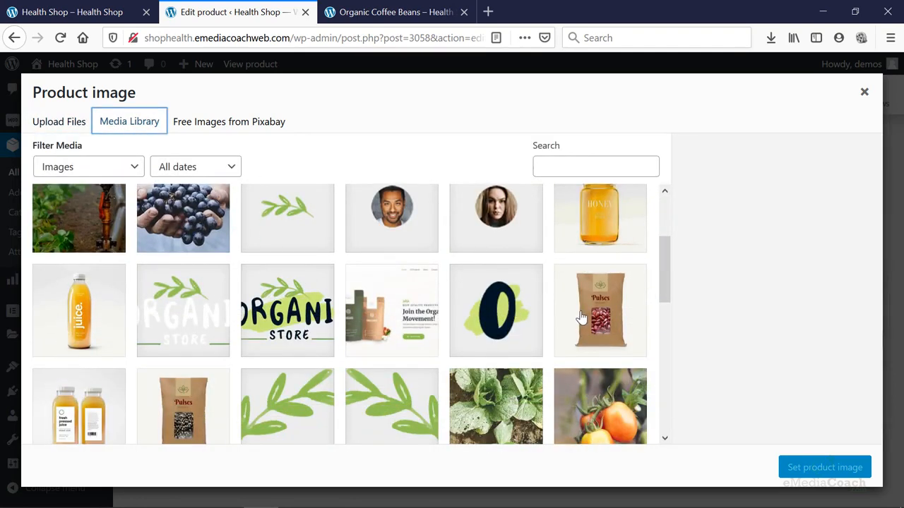
{"action": "scroll", "coordinate": [580, 318], "scroll_direction": "down", "scroll_amount": 1}
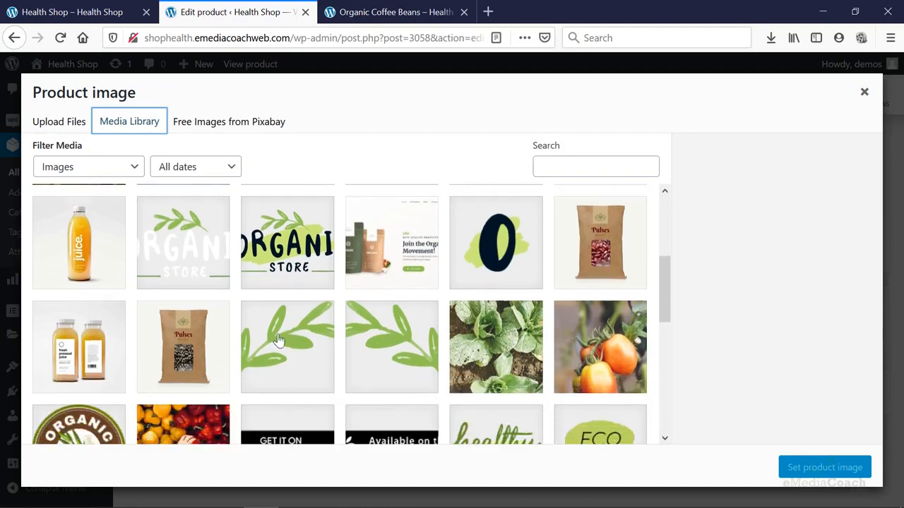
{"action": "scroll", "coordinate": [279, 341], "scroll_direction": "down", "scroll_amount": 4}
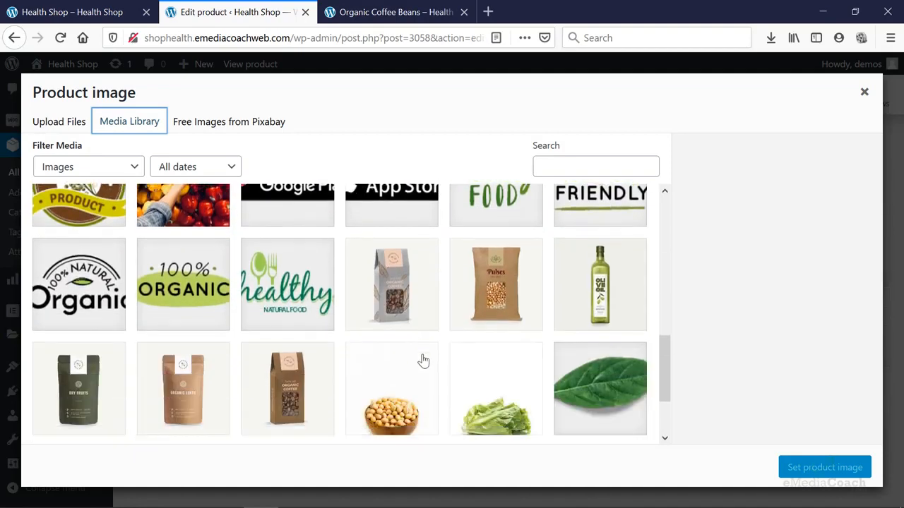
{"action": "left_click", "coordinate": [492, 319]}
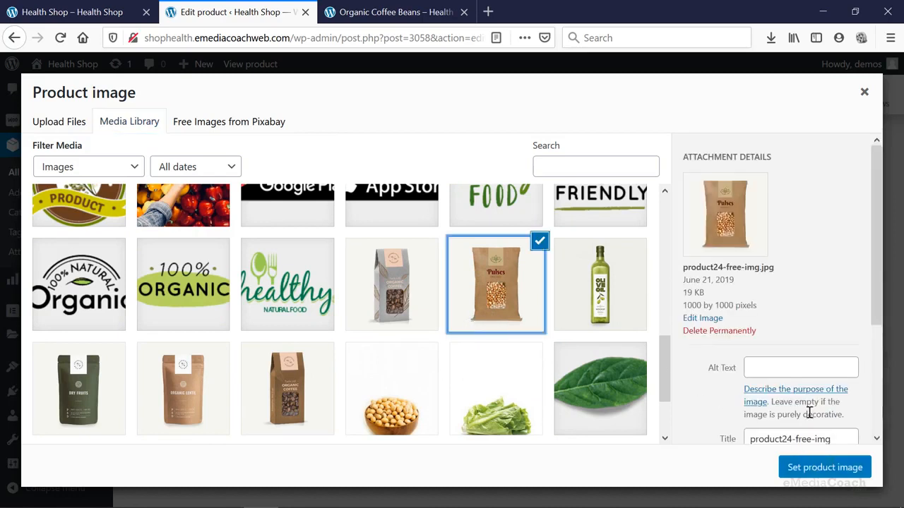
{"action": "scroll", "coordinate": [807, 412], "scroll_direction": "down", "scroll_amount": 3}
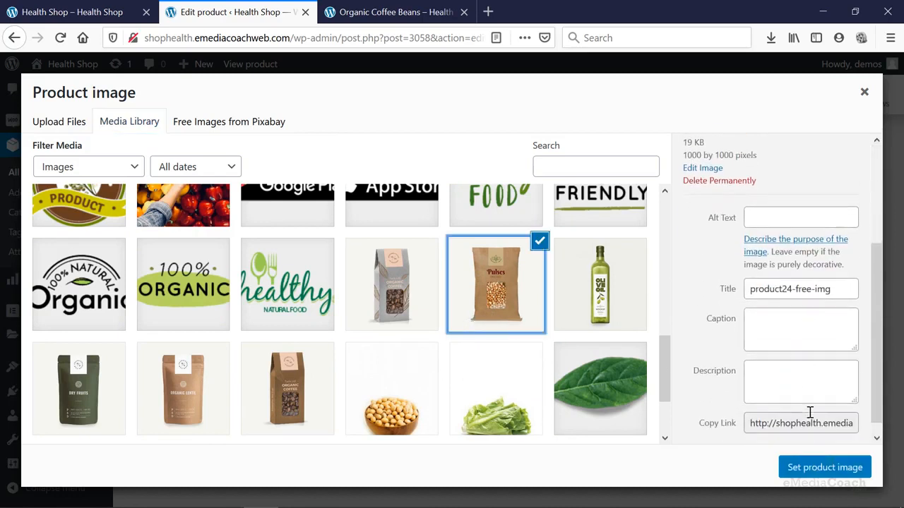
{"action": "left_click", "coordinate": [827, 468]}
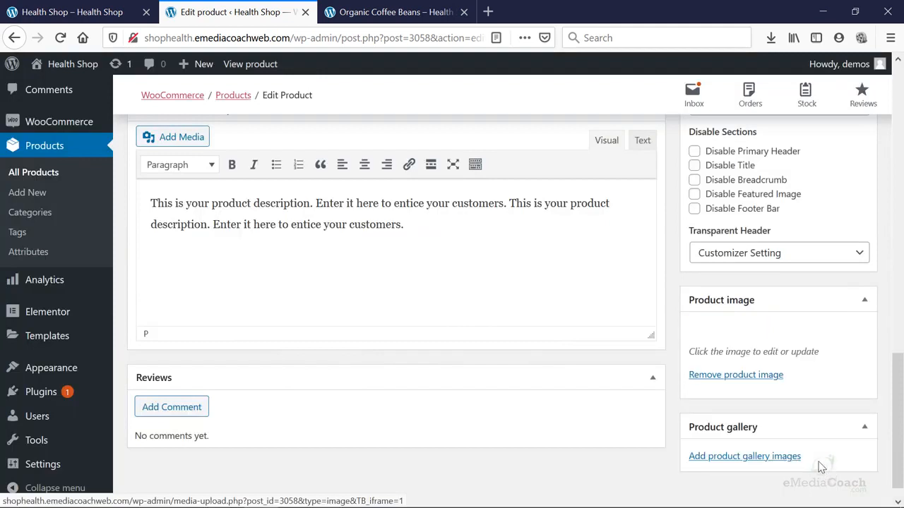
Add the product tags coffee and beans, then update the product.
{"action": "scroll", "coordinate": [819, 466], "scroll_direction": "up", "scroll_amount": 5}
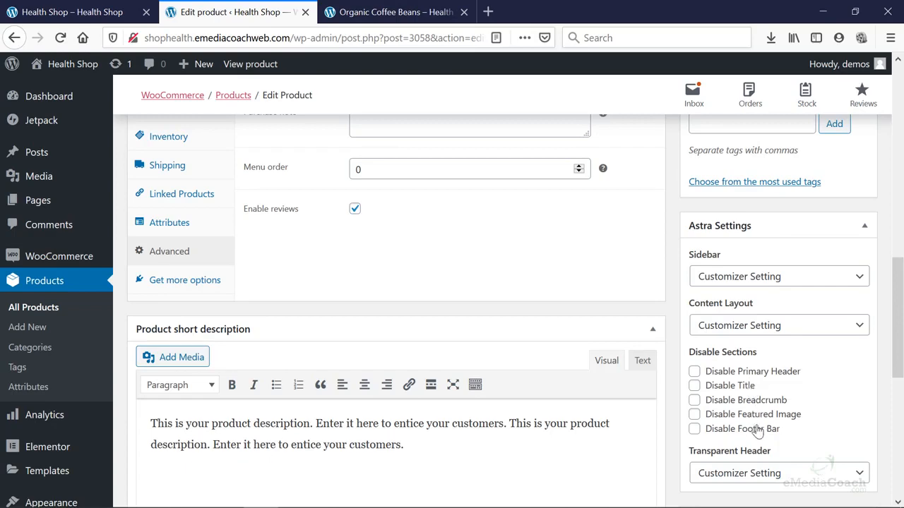
{"action": "scroll", "coordinate": [755, 427], "scroll_direction": "up", "scroll_amount": 7}
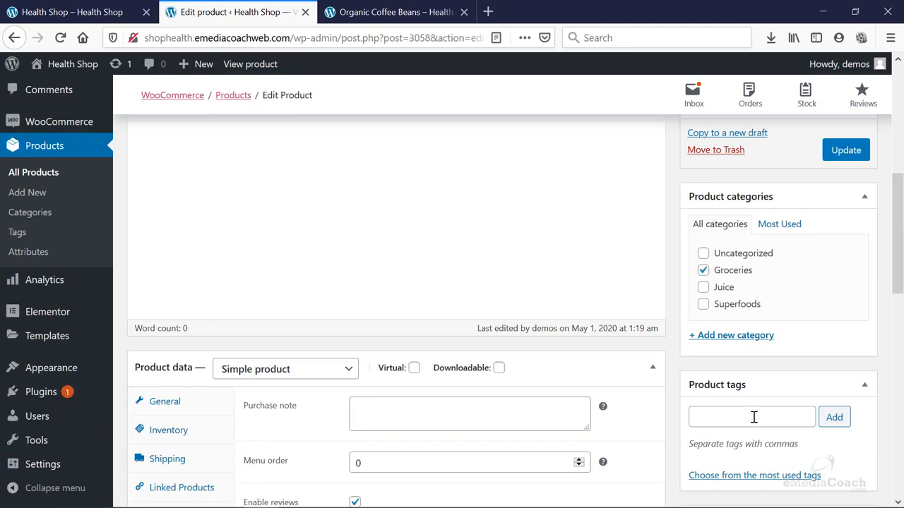
{"action": "left_click", "coordinate": [753, 418]}
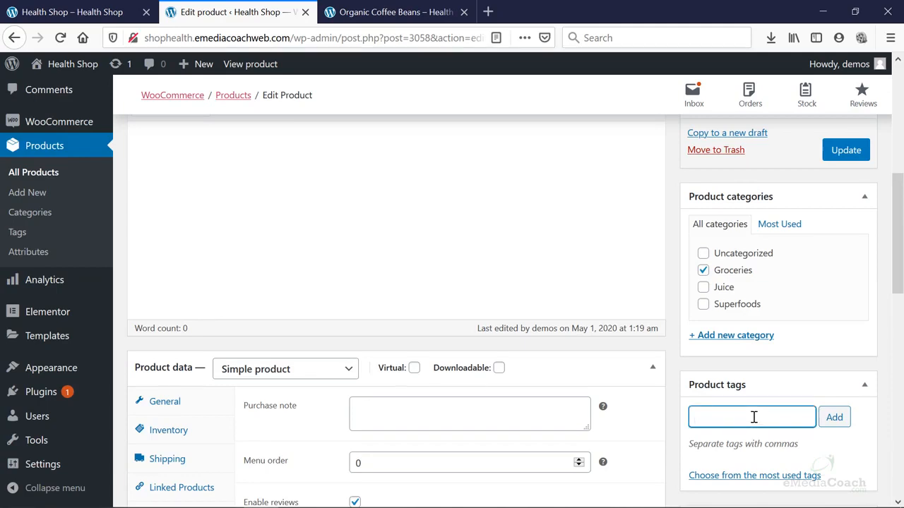
{"action": "type", "text": "coffee, beans"}
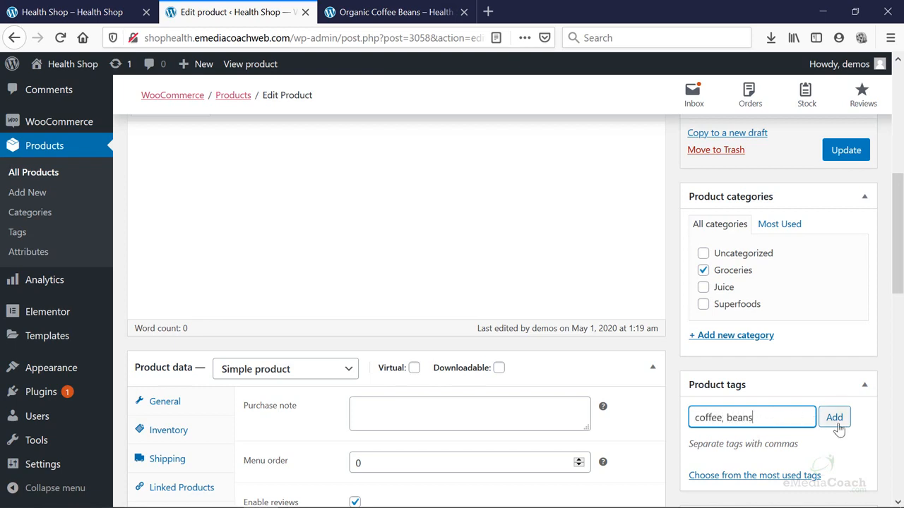
{"action": "left_click", "coordinate": [834, 417]}
{"action": "scroll", "coordinate": [831, 353], "scroll_direction": "up", "scroll_amount": 3}
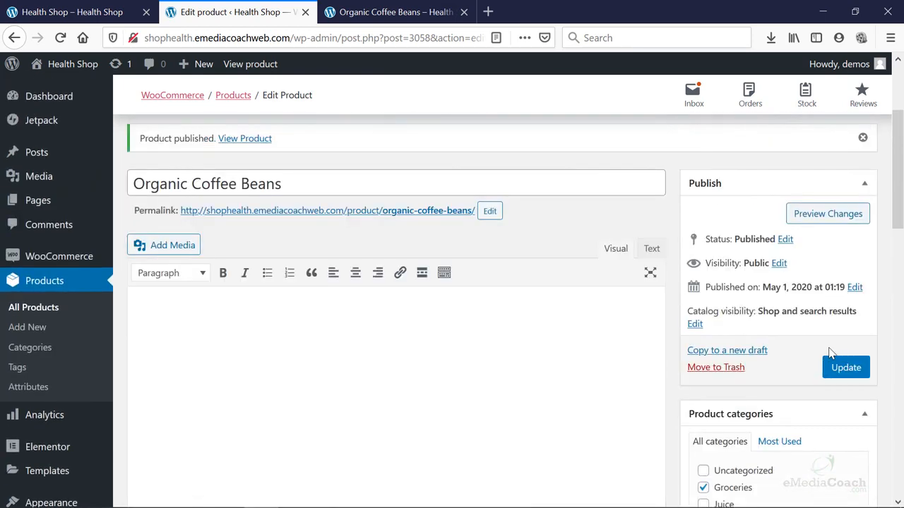
{"action": "left_click", "coordinate": [842, 368]}
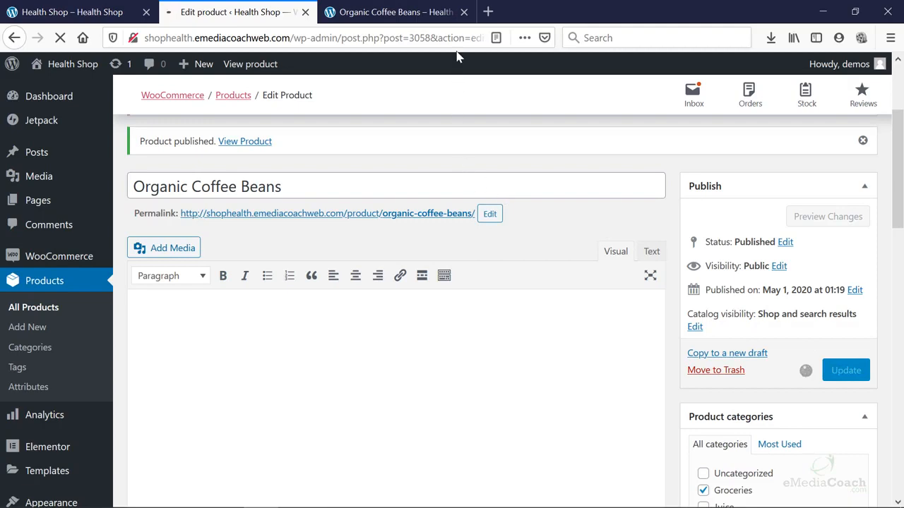
Reload the product page in the other tab and review the updated description, image, category and tags.
{"action": "left_click", "coordinate": [431, 14]}
{"action": "key", "text": "F5"}
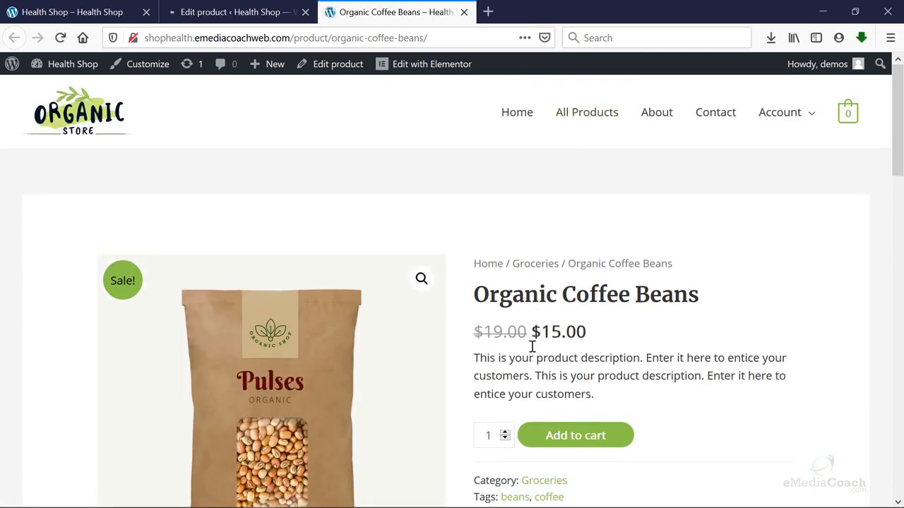
{"action": "scroll", "coordinate": [452, 256], "scroll_direction": "down", "scroll_amount": 5}
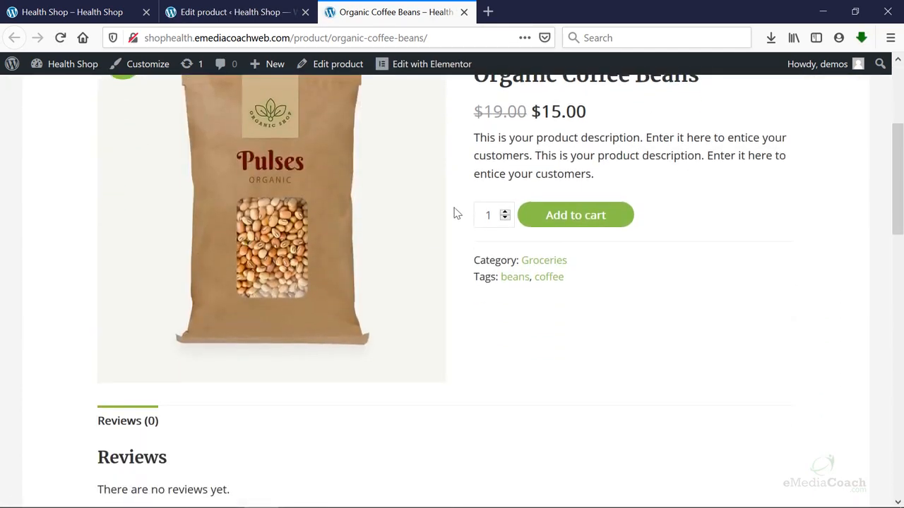
{"action": "scroll", "coordinate": [456, 213], "scroll_direction": "up", "scroll_amount": 2}
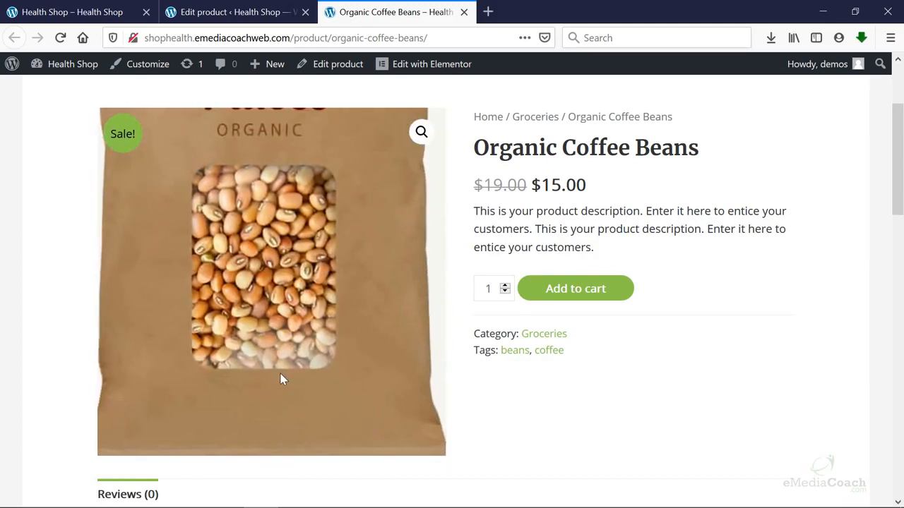
{"action": "scroll", "coordinate": [556, 446], "scroll_direction": "down", "scroll_amount": 3}
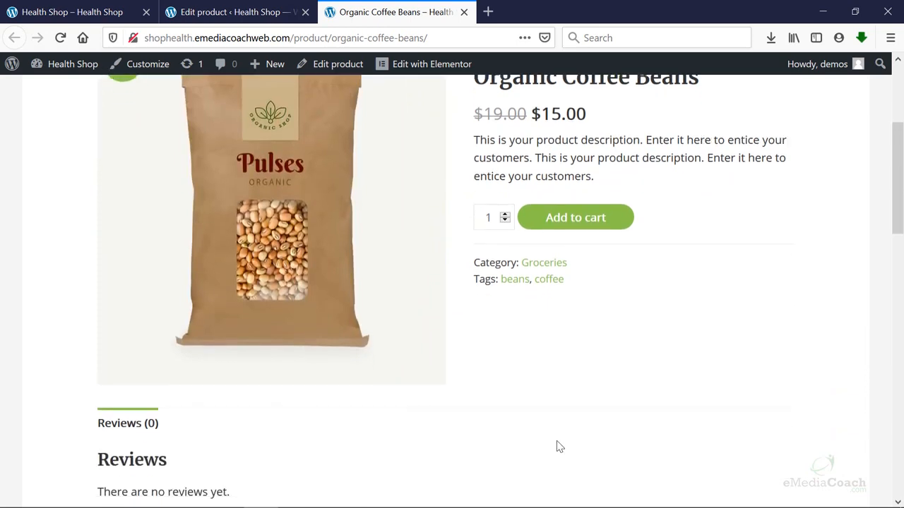
{"action": "scroll", "coordinate": [556, 446], "scroll_direction": "up", "scroll_amount": 3}
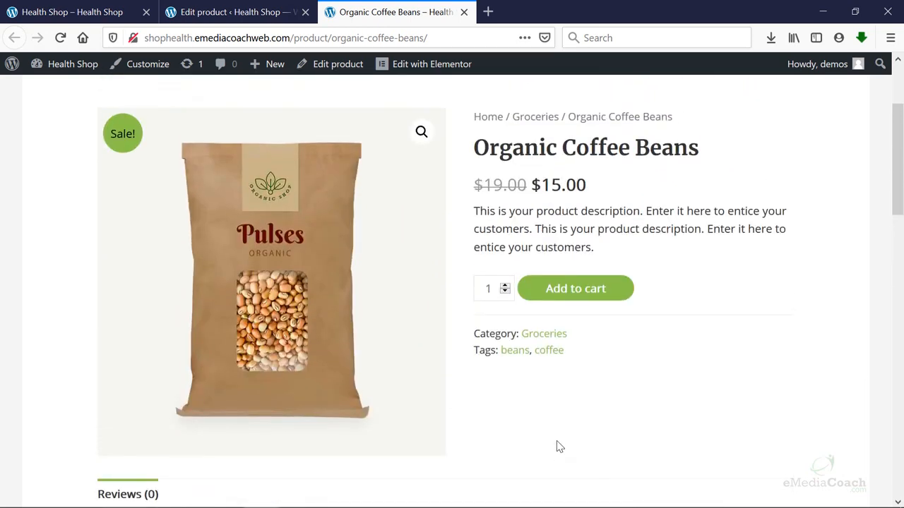
{"action": "scroll", "coordinate": [556, 445], "scroll_direction": "down", "scroll_amount": 4}
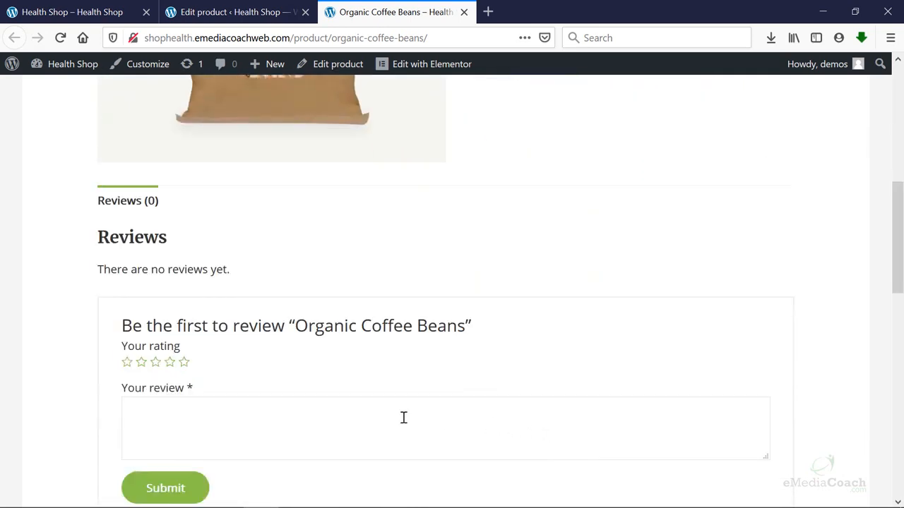
{"action": "scroll", "coordinate": [293, 407], "scroll_direction": "down", "scroll_amount": 2}
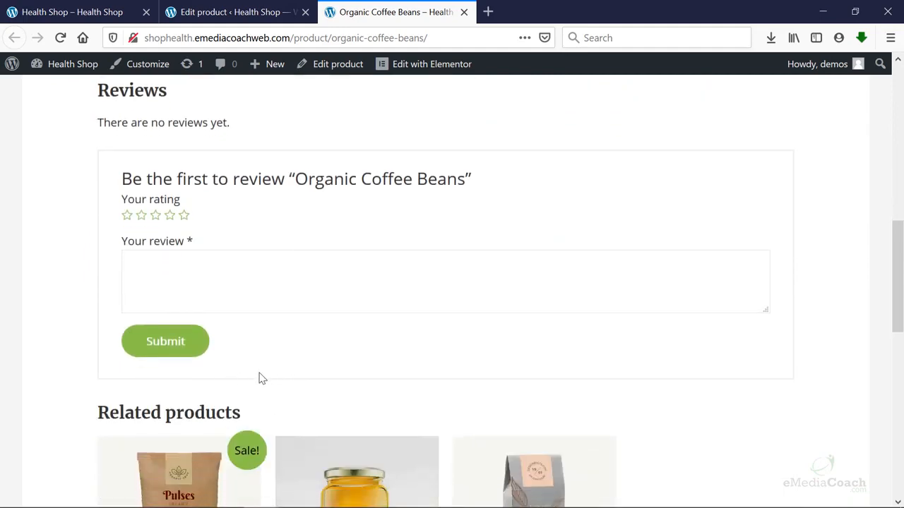
{"action": "scroll", "coordinate": [87, 381], "scroll_direction": "down", "scroll_amount": 3}
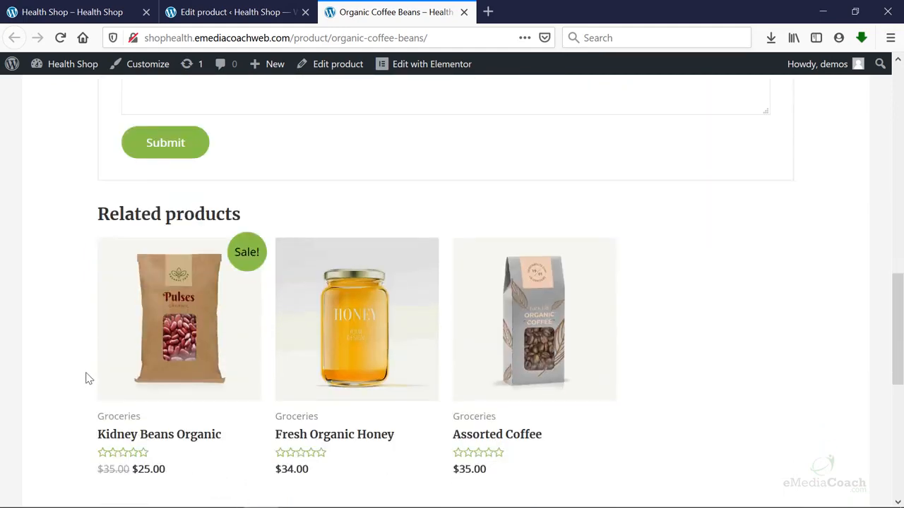
{"action": "scroll", "coordinate": [89, 372], "scroll_direction": "up", "scroll_amount": 10}
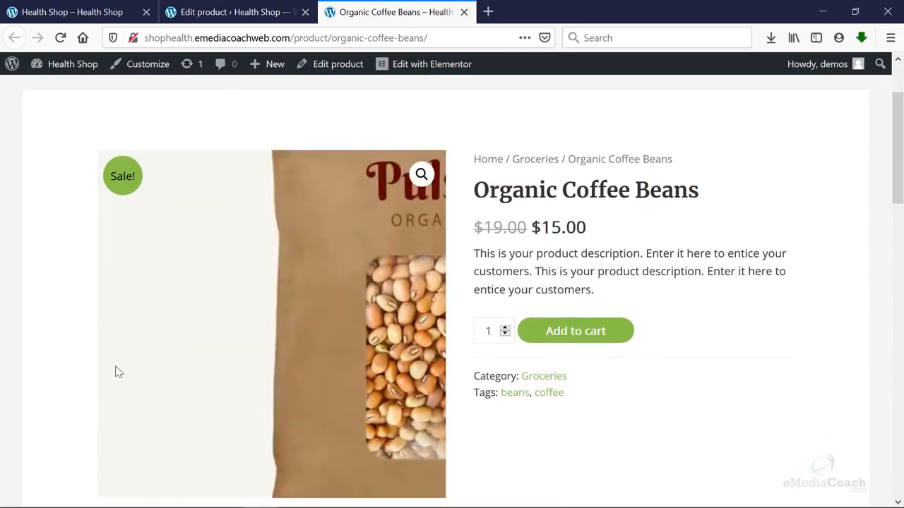
{"action": "scroll", "coordinate": [115, 371], "scroll_direction": "down", "scroll_amount": 2}
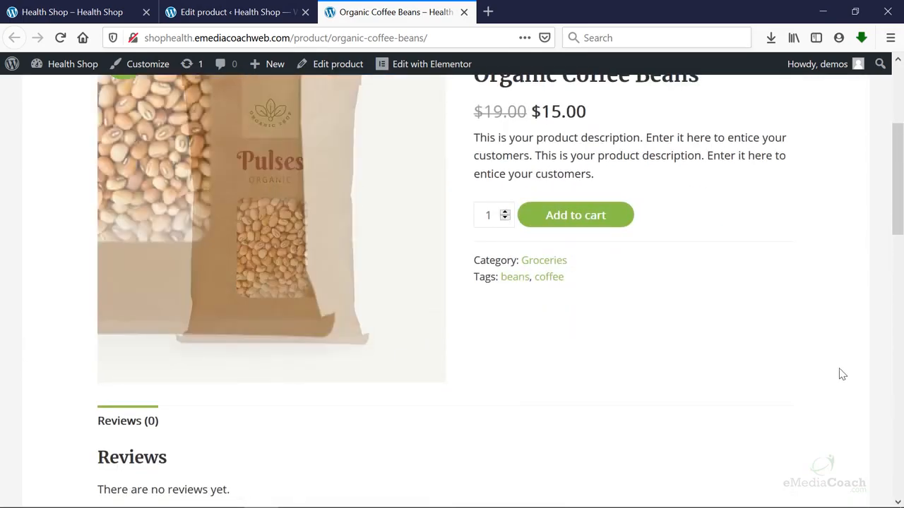
{"action": "scroll", "coordinate": [581, 375], "scroll_direction": "up", "scroll_amount": 2}
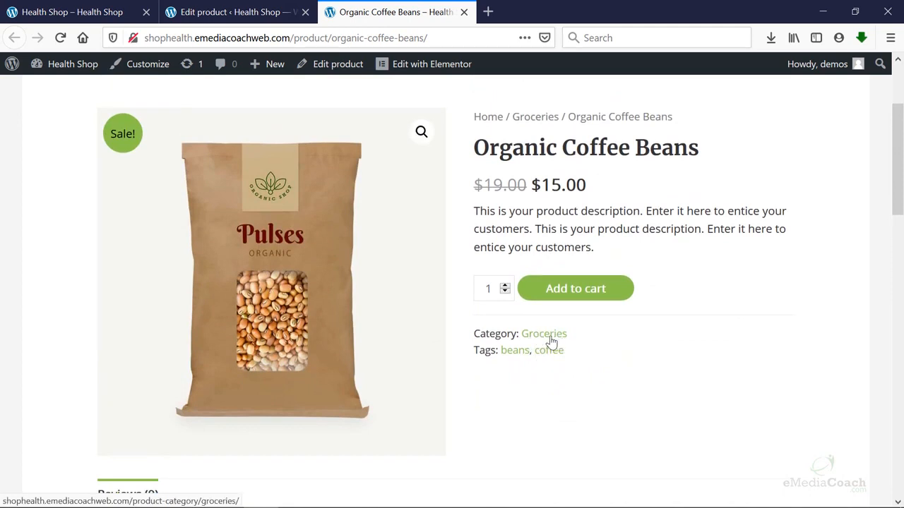
Open the Groceries category page in a new tab, browse its product listing, then close the storefront tabs.
{"action": "right_click", "coordinate": [552, 338]}
{"action": "left_click", "coordinate": [583, 346]}
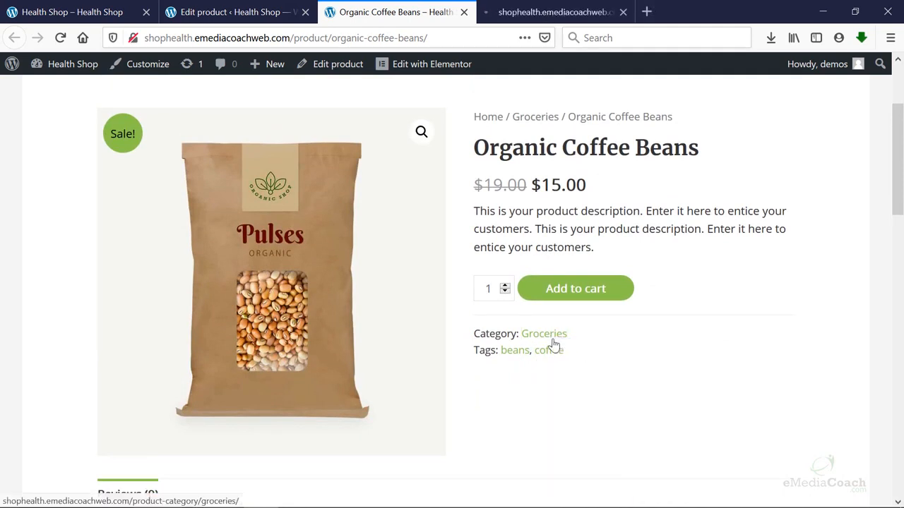
{"action": "left_click", "coordinate": [552, 14]}
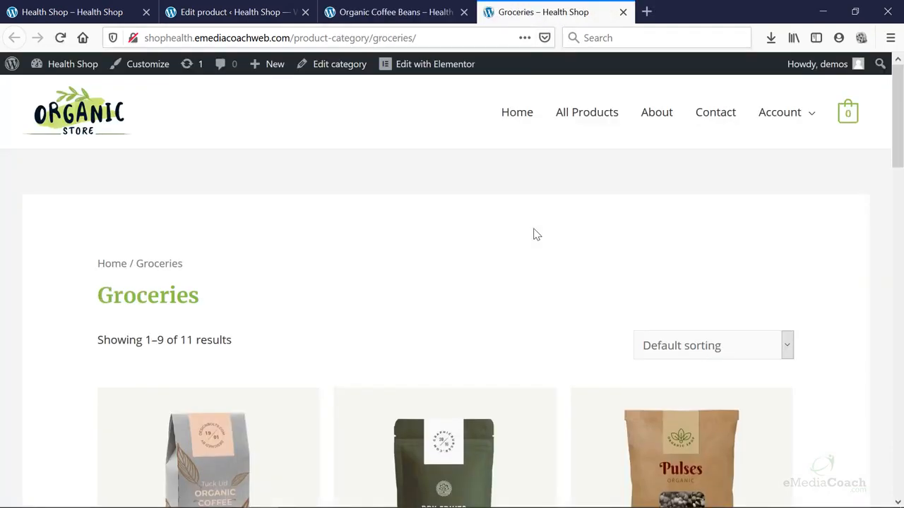
{"action": "scroll", "coordinate": [532, 235], "scroll_direction": "down", "scroll_amount": 3}
{"action": "scroll", "coordinate": [530, 236], "scroll_direction": "down", "scroll_amount": 2}
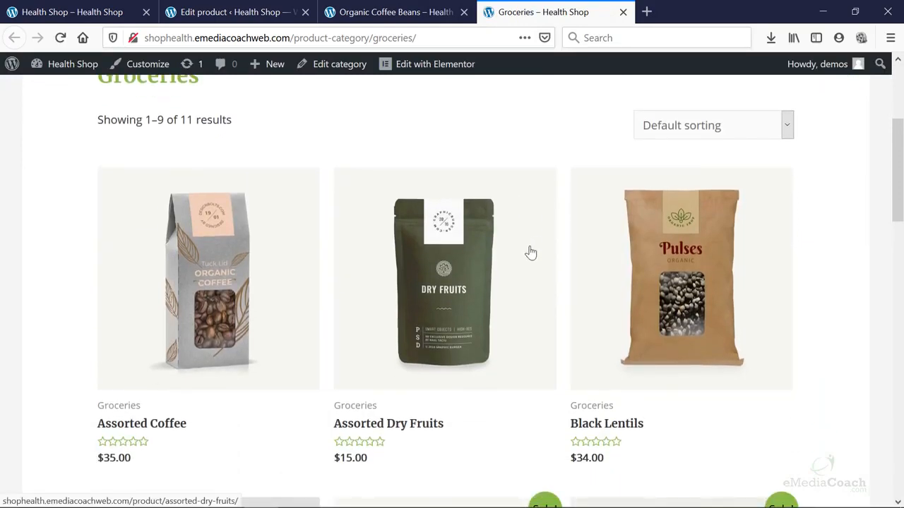
{"action": "scroll", "coordinate": [530, 369], "scroll_direction": "down", "scroll_amount": 5}
{"action": "scroll", "coordinate": [530, 379], "scroll_direction": "down", "scroll_amount": 3}
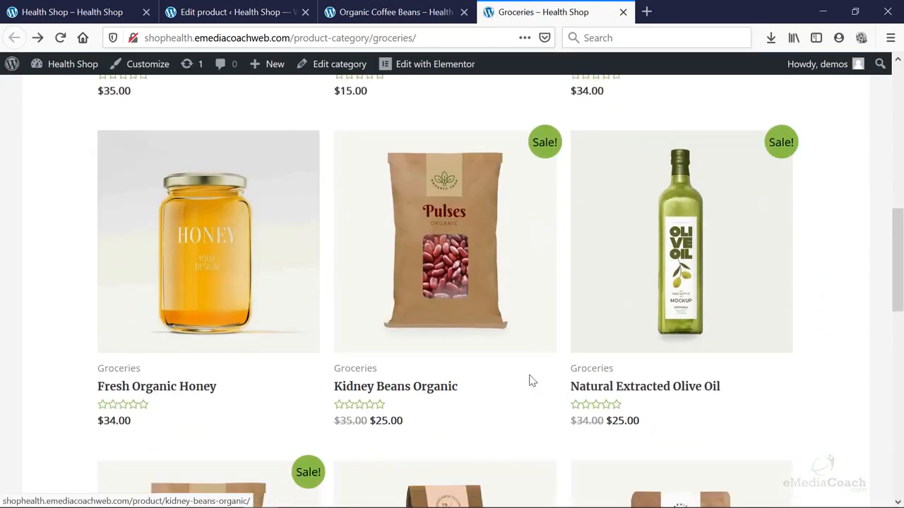
{"action": "scroll", "coordinate": [529, 378], "scroll_direction": "up", "scroll_amount": 12}
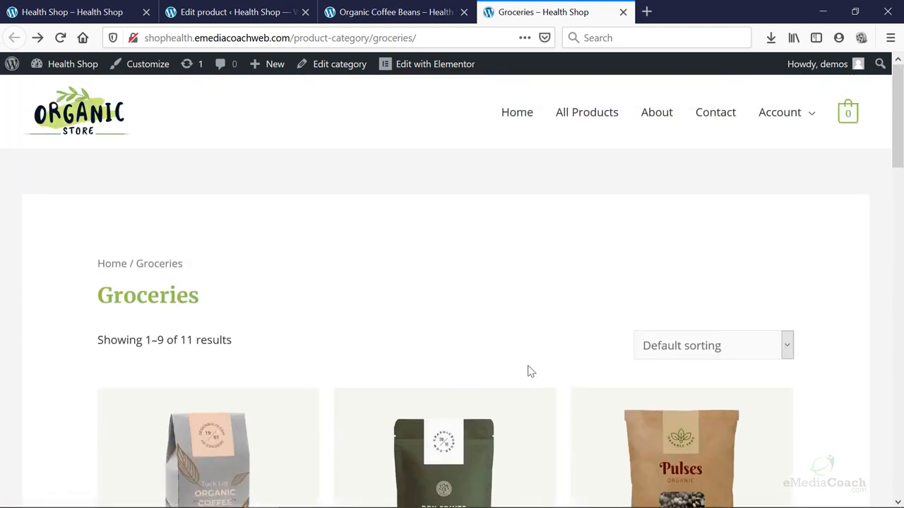
{"action": "left_click", "coordinate": [391, 19]}
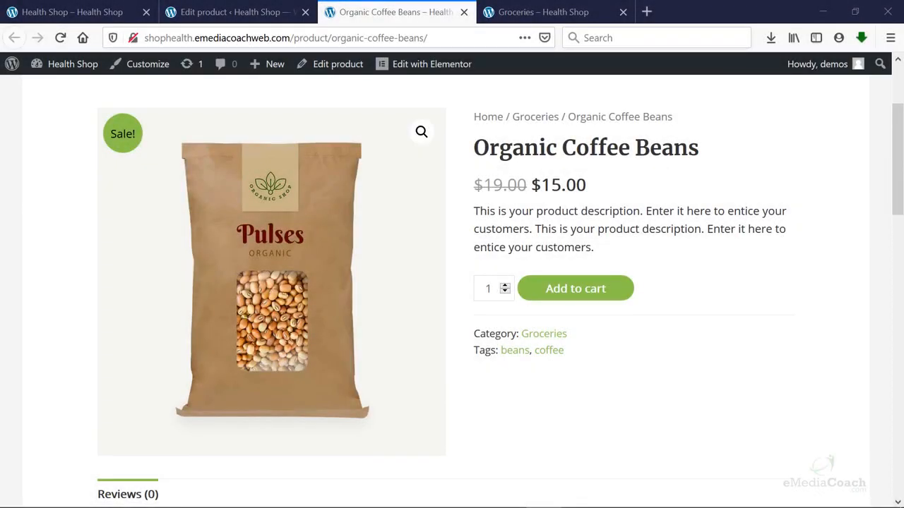
{"action": "left_click", "coordinate": [463, 12]}
{"action": "left_click", "coordinate": [462, 12]}
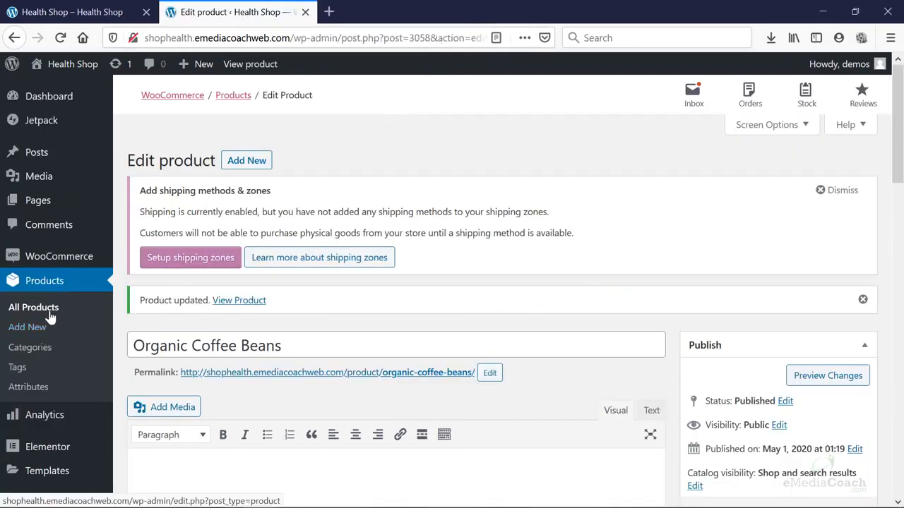
Start a new product named Organic Coffee Beans and assign it to the Groceries category.
{"action": "left_click", "coordinate": [29, 328]}
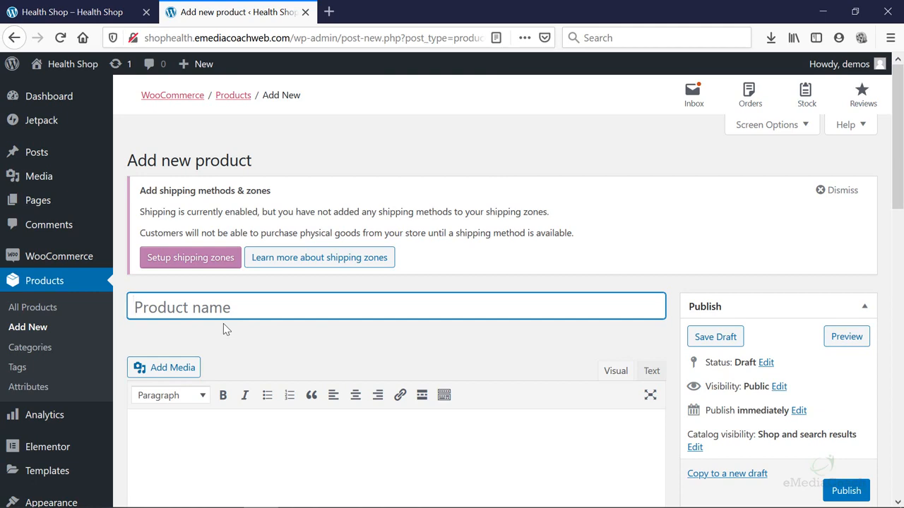
{"action": "type", "text": "Organic Coff"}
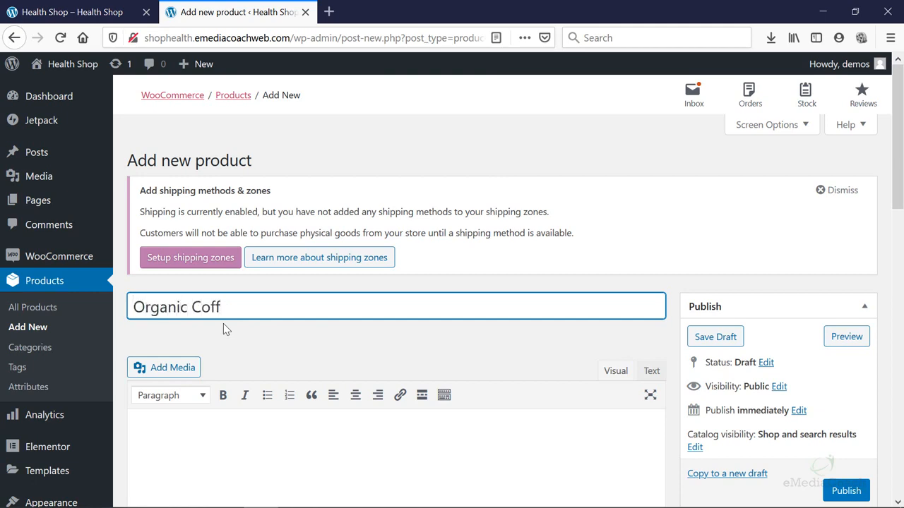
{"action": "type", "text": "ee Beans"}
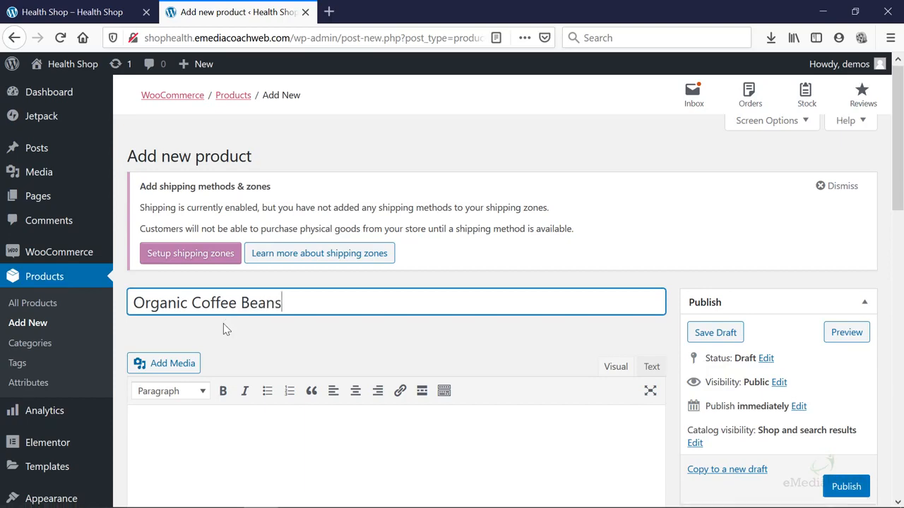
{"action": "scroll", "coordinate": [223, 324], "scroll_direction": "down", "scroll_amount": 10}
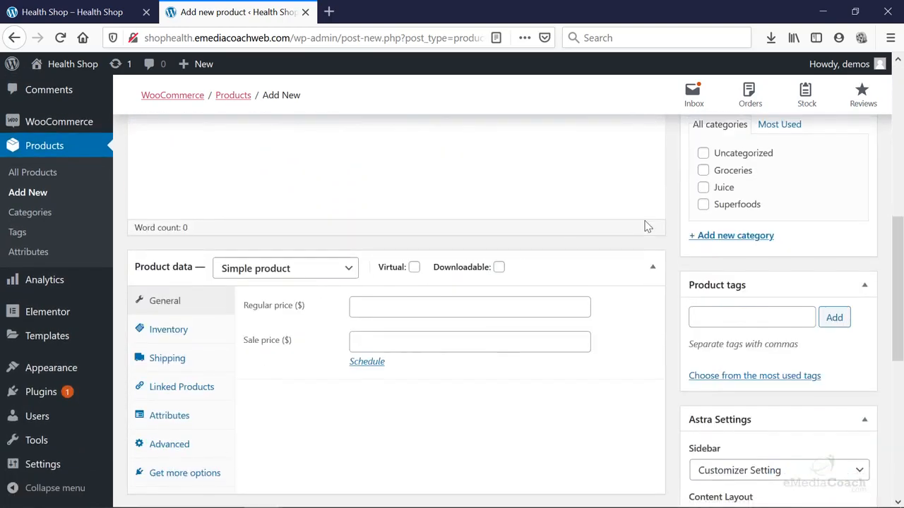
{"action": "left_click", "coordinate": [726, 171]}
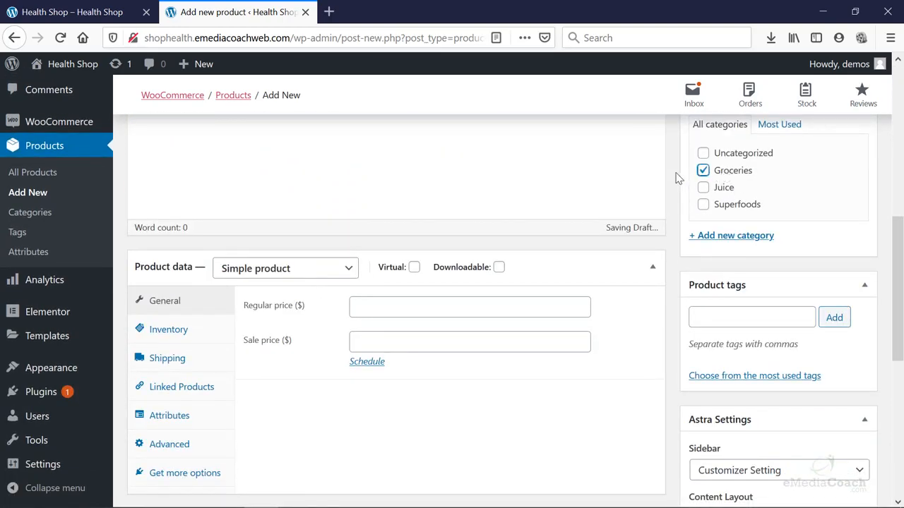
Set the product type to Variable product and review its shipping and linked-product sections.
{"action": "scroll", "coordinate": [331, 215], "scroll_direction": "down", "scroll_amount": 2}
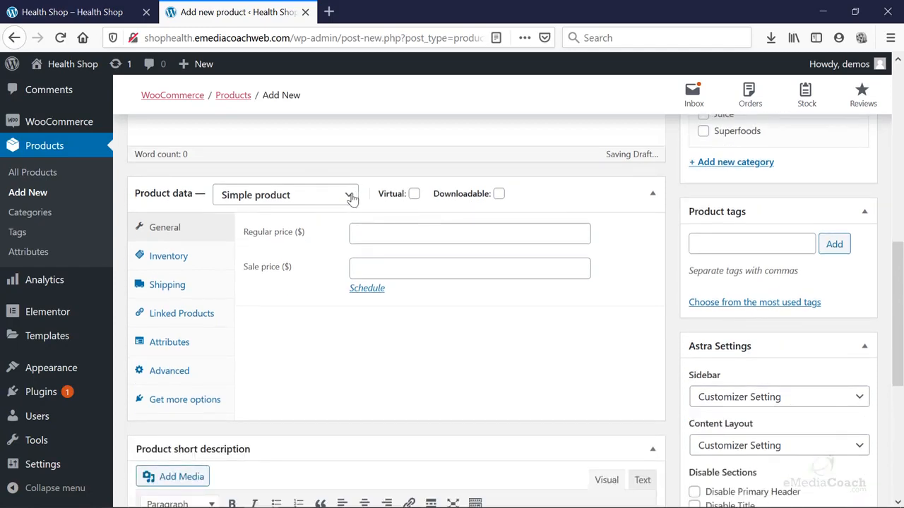
{"action": "left_click", "coordinate": [351, 199]}
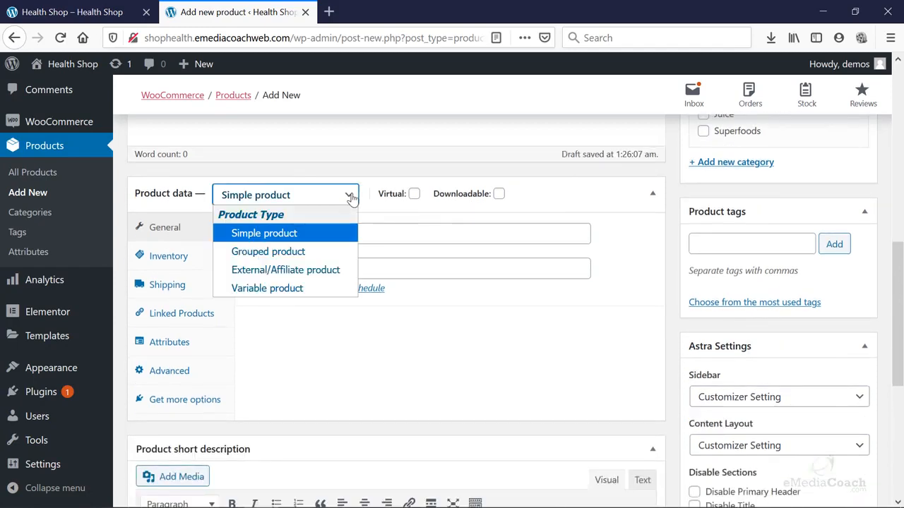
{"action": "left_click", "coordinate": [287, 292]}
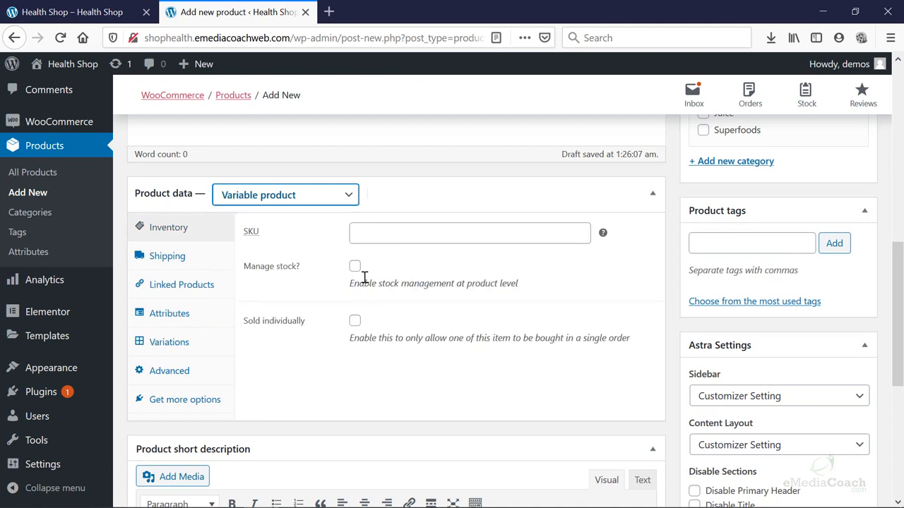
{"action": "left_click", "coordinate": [205, 260]}
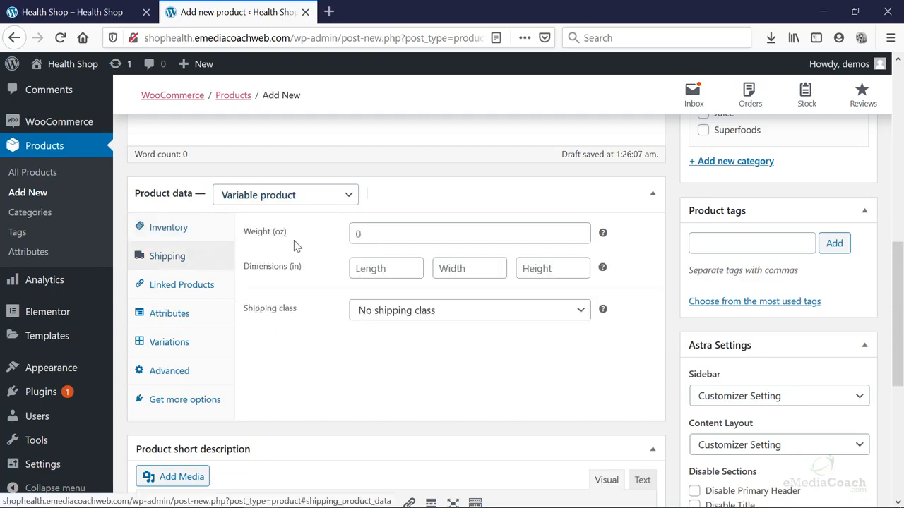
{"action": "left_click", "coordinate": [182, 295]}
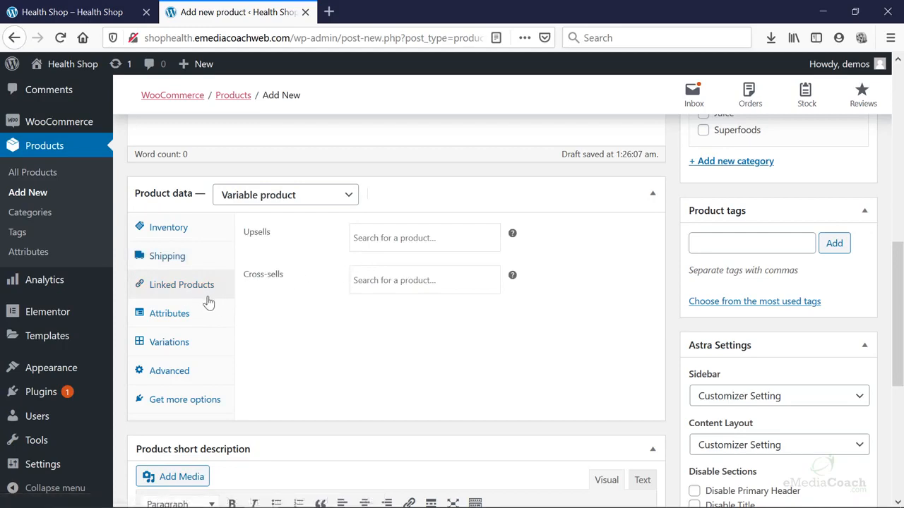
Add a custom product attribute named Strength.
{"action": "left_click", "coordinate": [192, 321]}
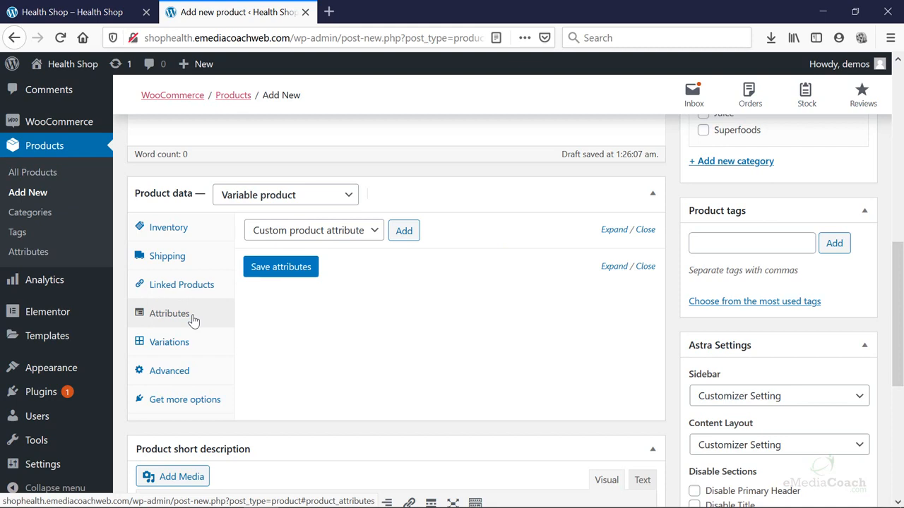
{"action": "left_click", "coordinate": [381, 233]}
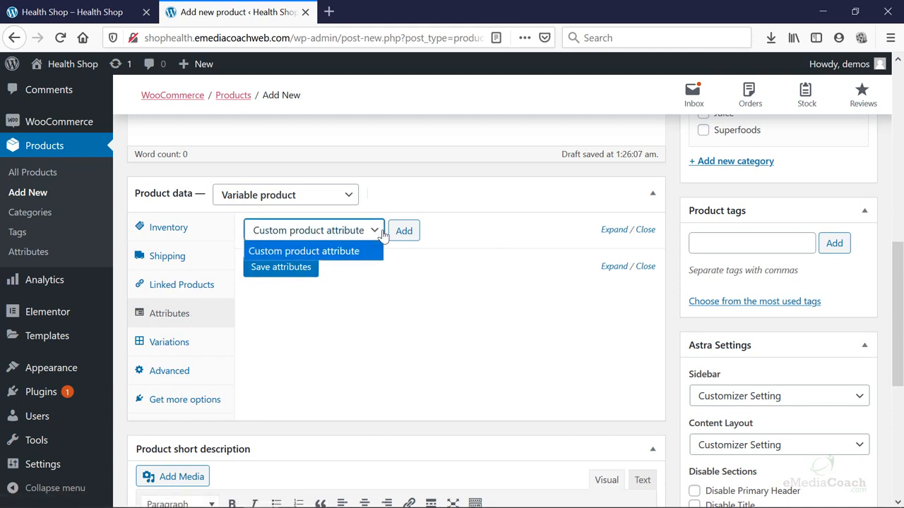
{"action": "left_click", "coordinate": [382, 233]}
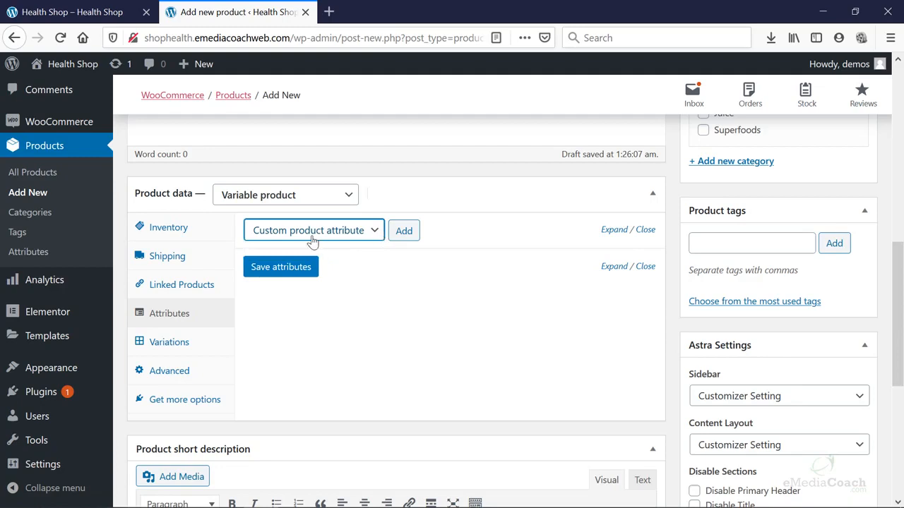
{"action": "left_click", "coordinate": [404, 232]}
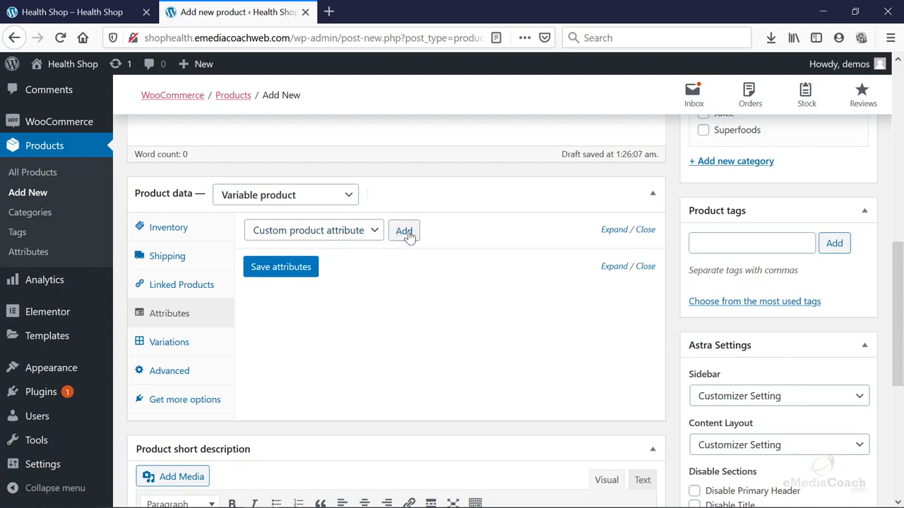
{"action": "left_click", "coordinate": [406, 233]}
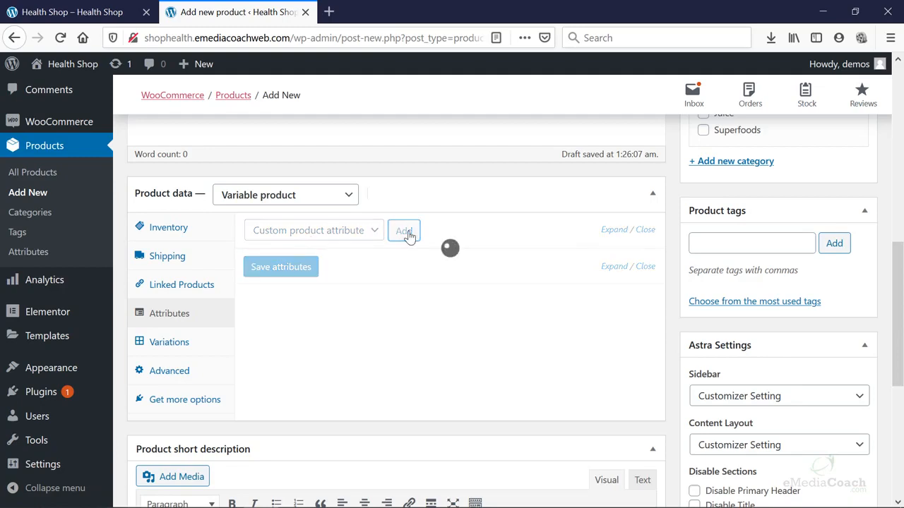
{"action": "left_click", "coordinate": [331, 315]}
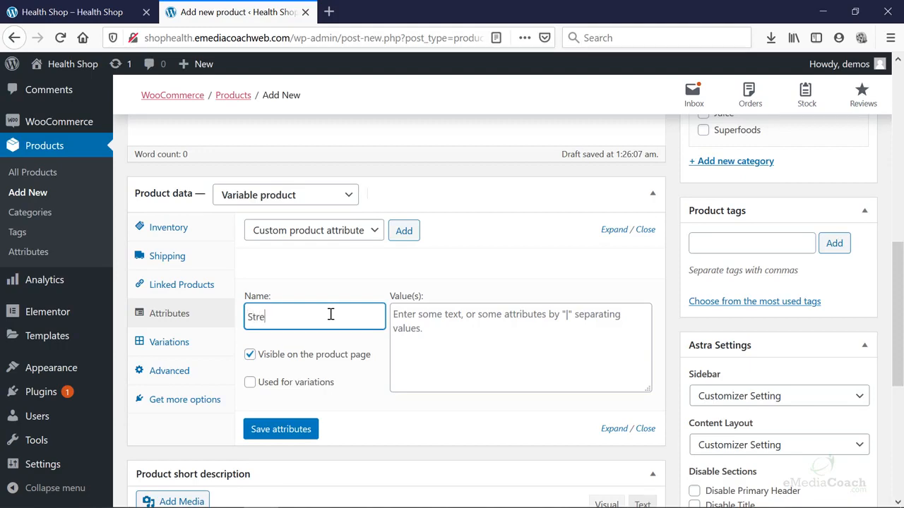
{"action": "left_click", "coordinate": [478, 314]}
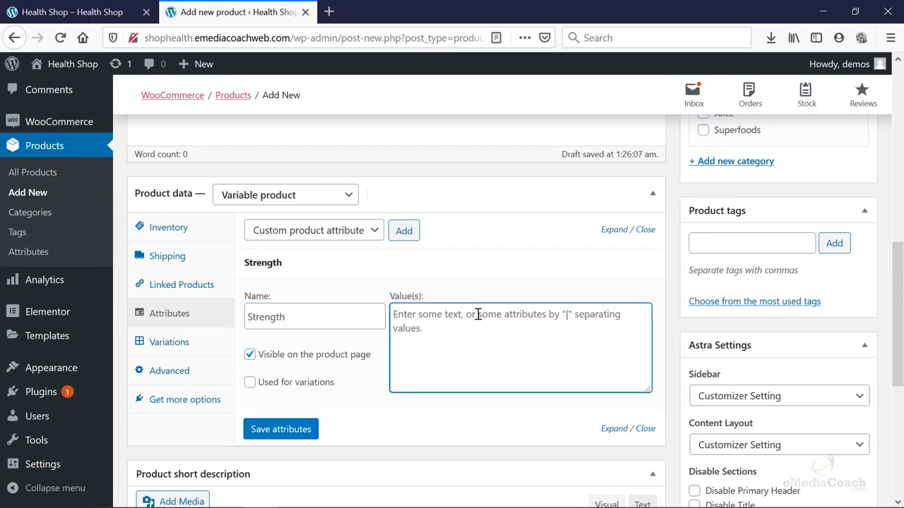
{"action": "type", "text": "Medium"}
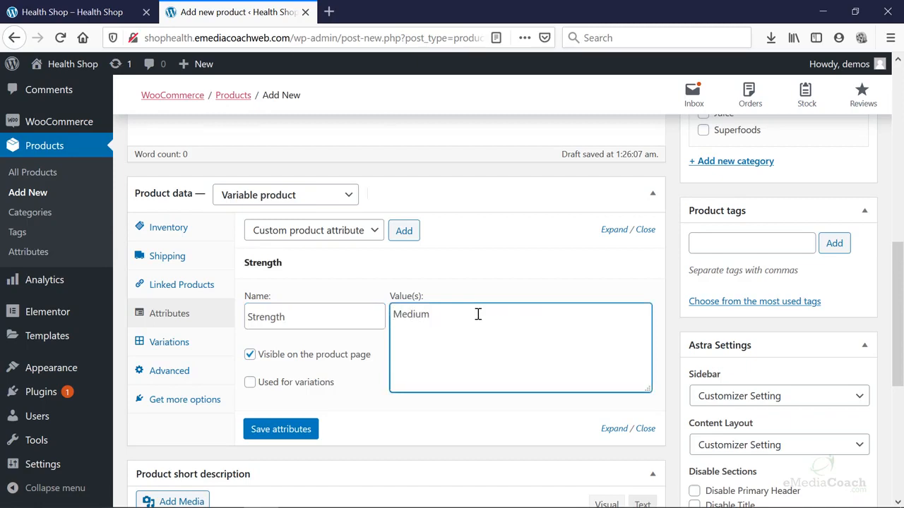
{"action": "left_click_drag", "start_coordinate": [474, 314], "coordinate": [375, 313]}
{"action": "key", "text": "BackSpace"}
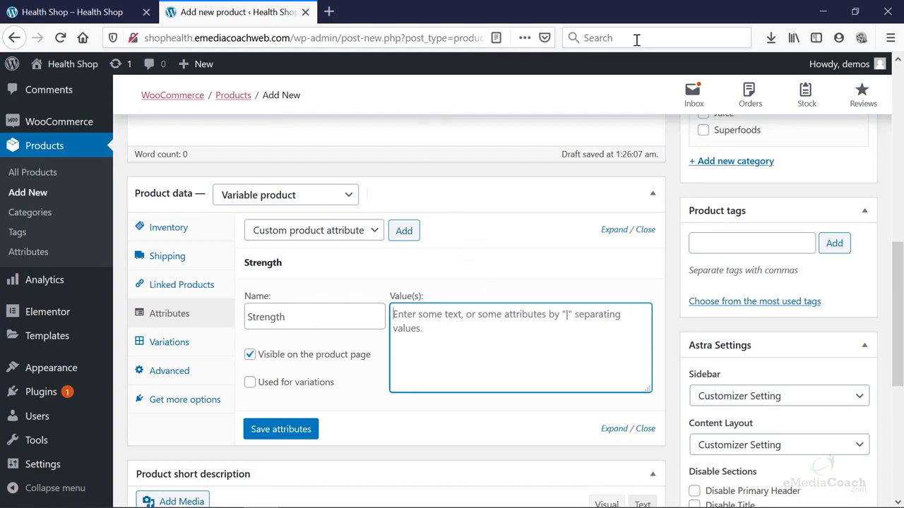
Search the web for the pipe symbol in a new tab and copy the vertical bar character.
{"action": "left_click", "coordinate": [329, 12]}
{"action": "left_click", "coordinate": [614, 36]}
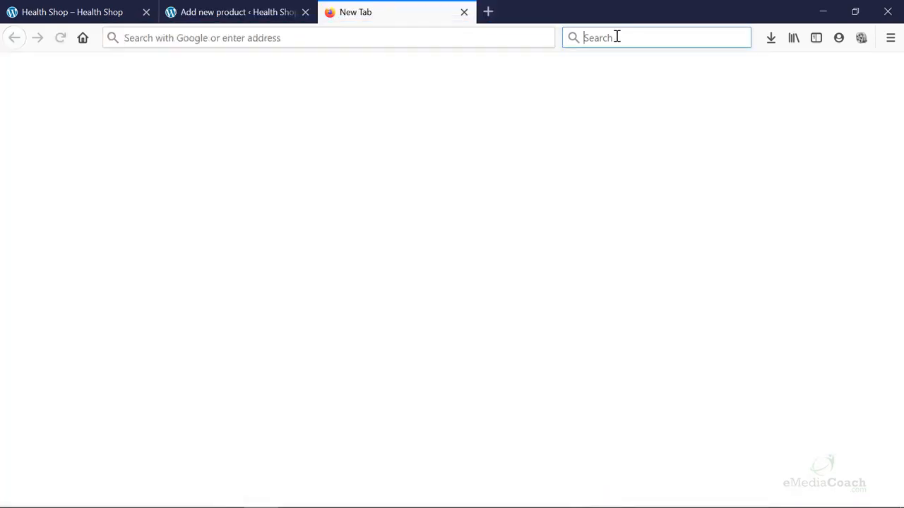
{"action": "type", "text": "pip"}
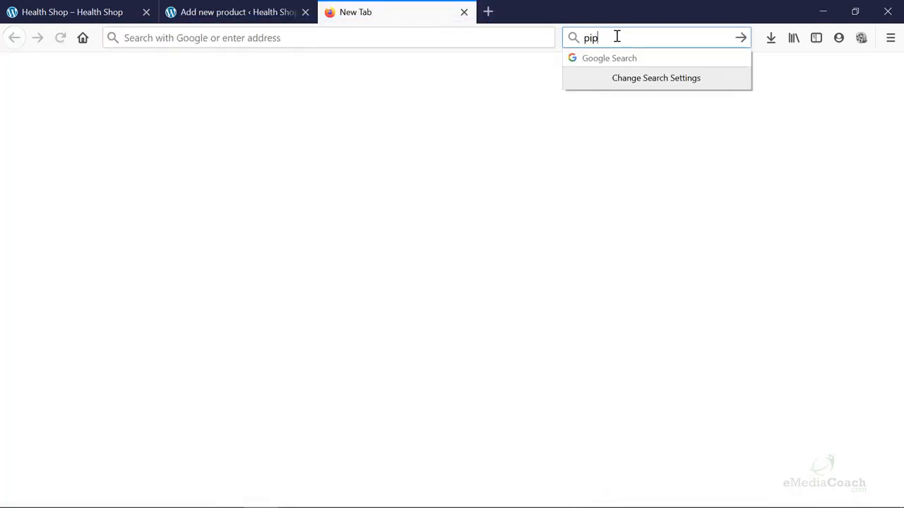
{"action": "type", "text": "e symbol"}
{"action": "key", "text": "Return"}
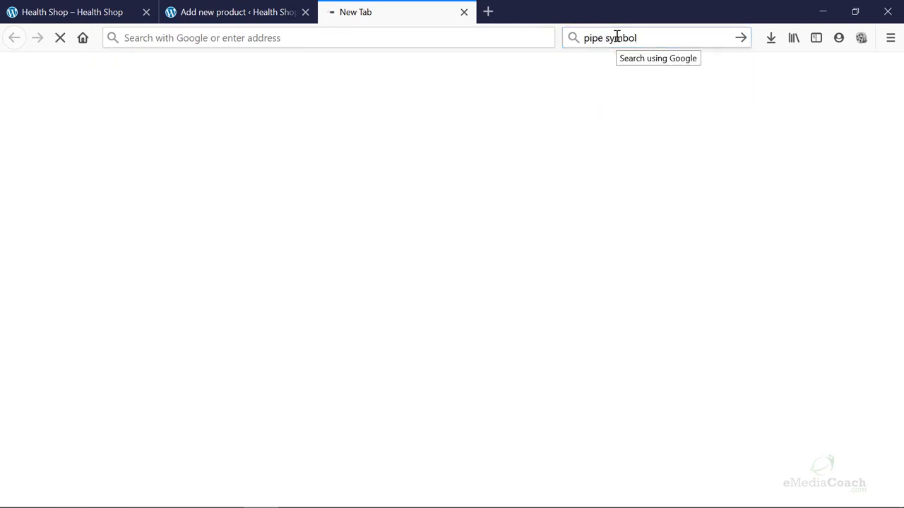
{"action": "scroll", "coordinate": [256, 247], "scroll_direction": "down", "scroll_amount": 3}
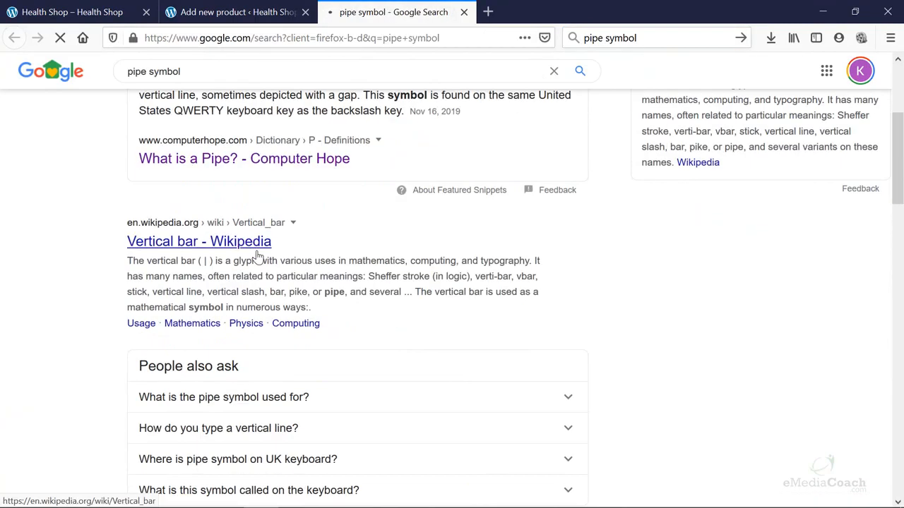
{"action": "double_click", "coordinate": [206, 261]}
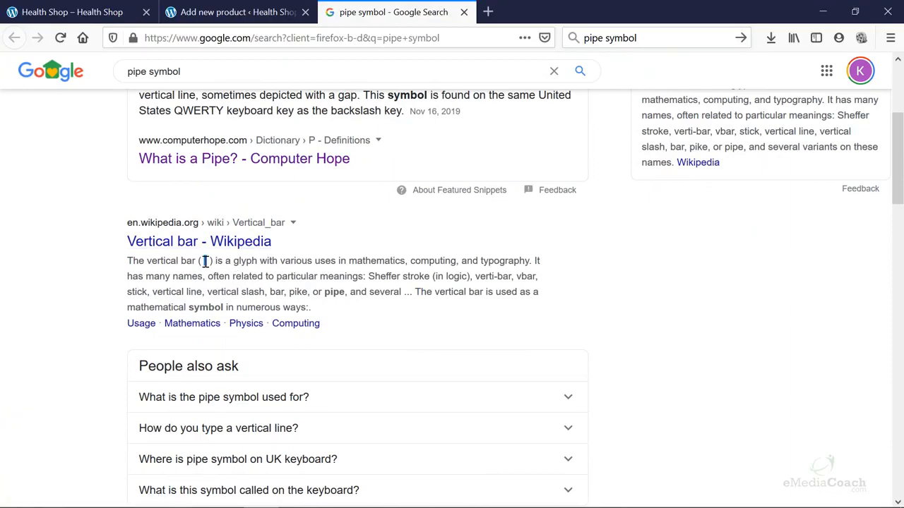
{"action": "right_click", "coordinate": [204, 261]}
{"action": "left_click", "coordinate": [226, 270]}
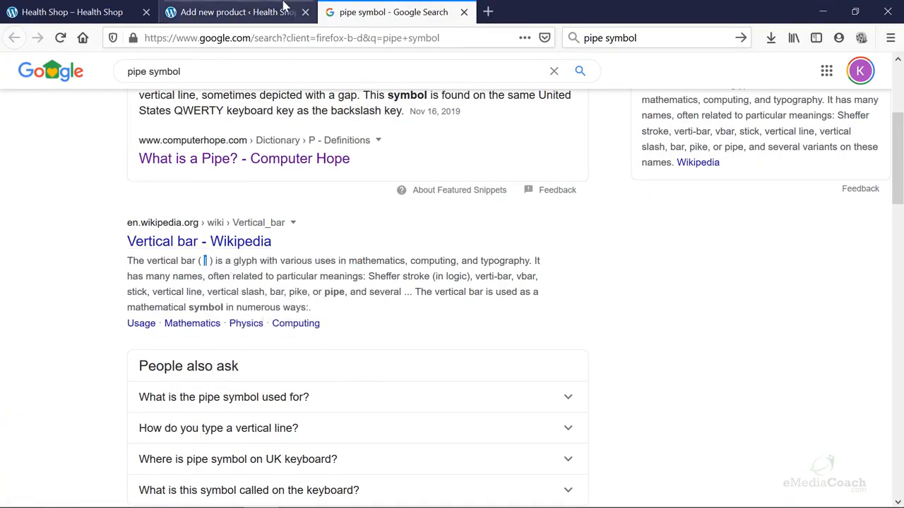
Enter Medium | Strong as the Strength attribute's values, enable it for variations, and save the attributes.
{"action": "left_click", "coordinate": [239, 13]}
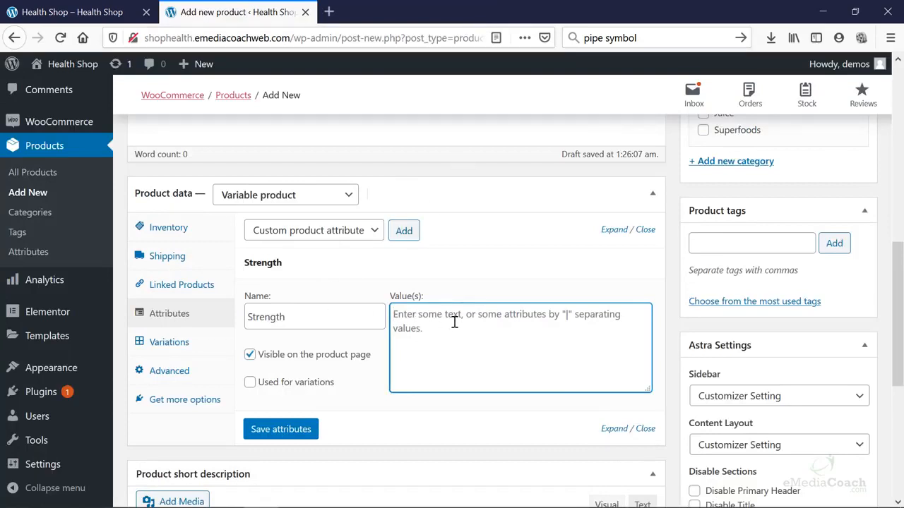
{"action": "type", "text": "Medium |"}
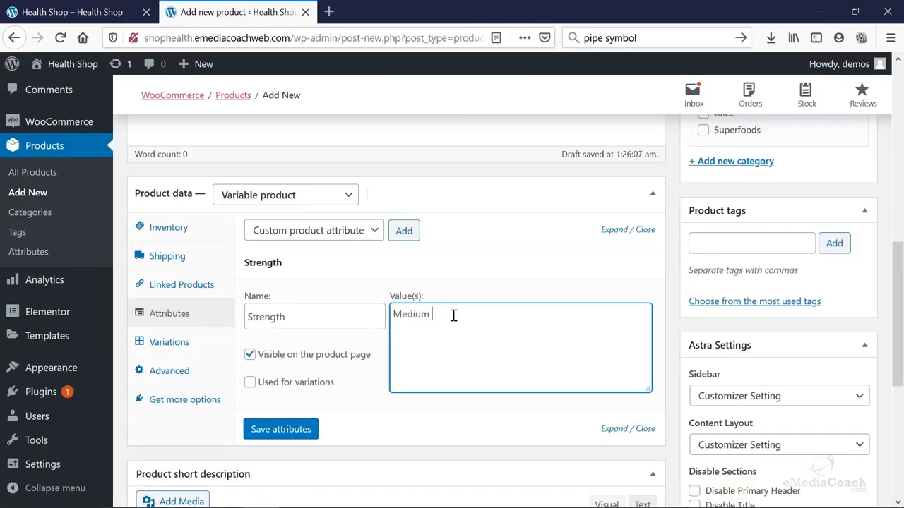
{"action": "right_click", "coordinate": [455, 318]}
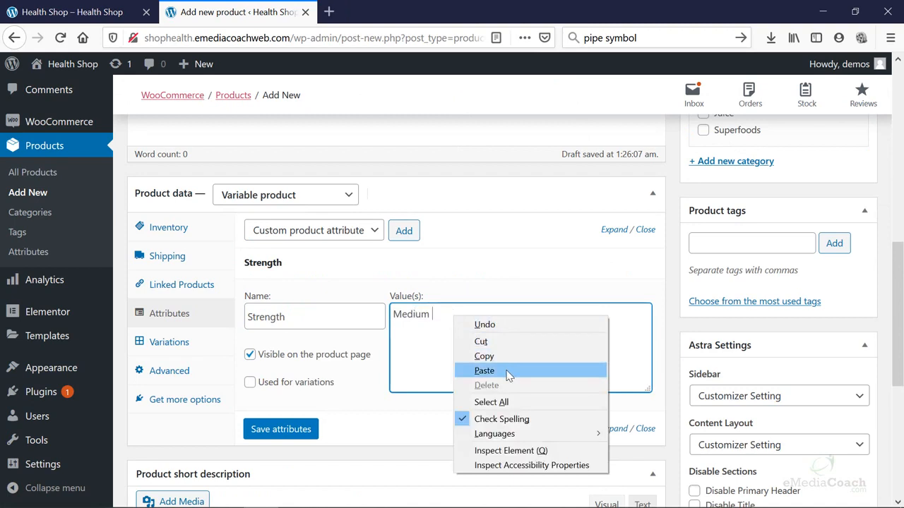
{"action": "left_click", "coordinate": [484, 371]}
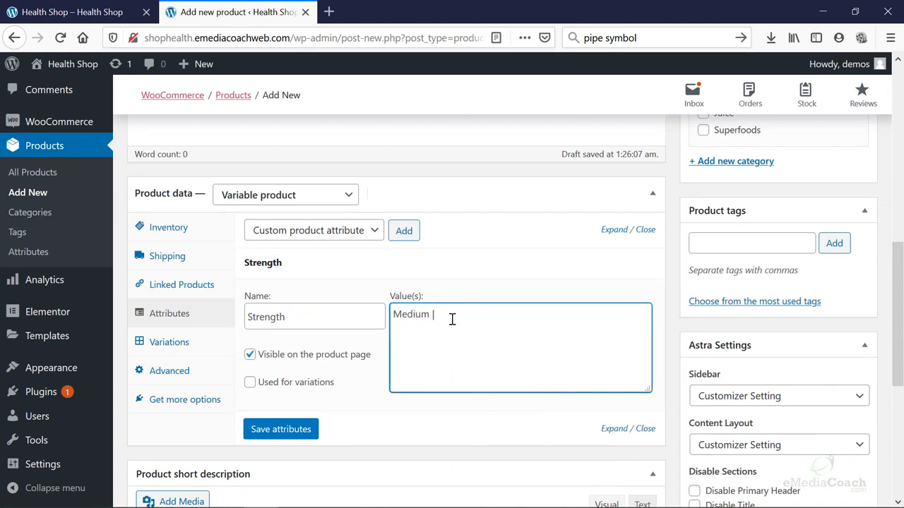
{"action": "type", "text": "Strong"}
{"action": "double_click", "coordinate": [412, 307]}
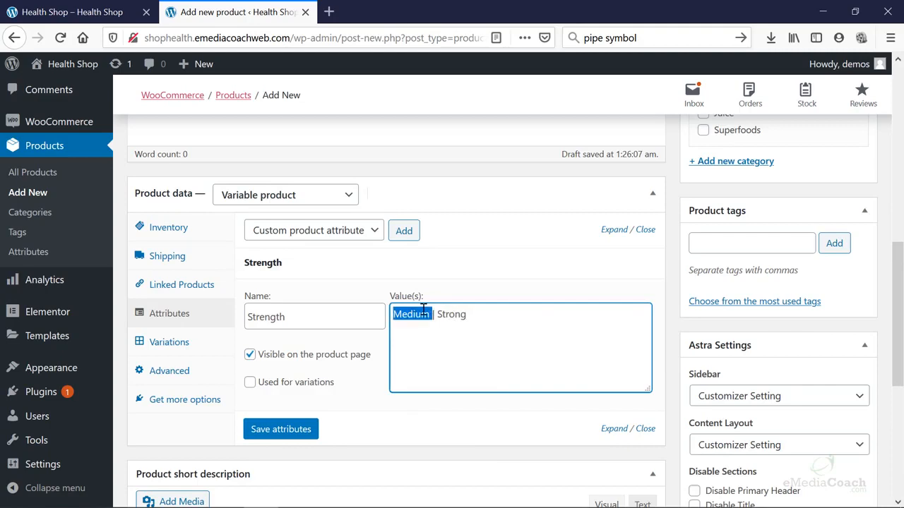
{"action": "left_click", "coordinate": [432, 314]}
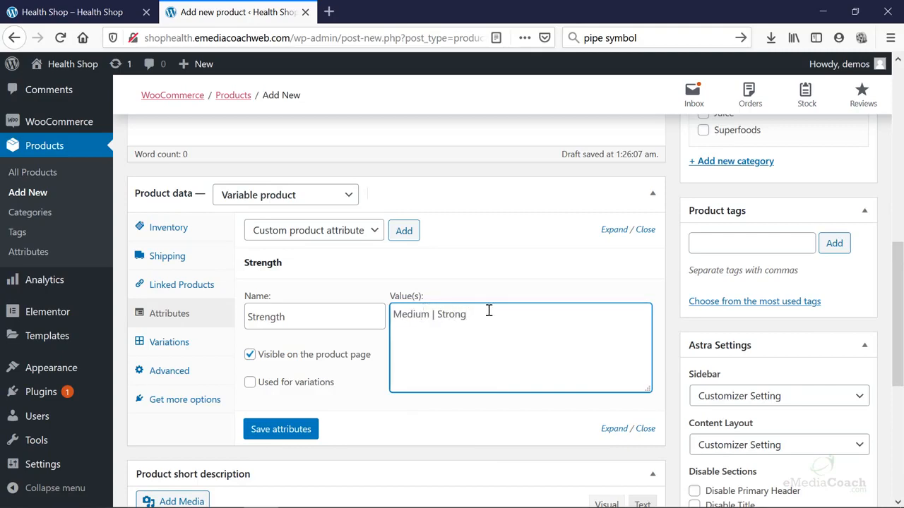
{"action": "left_click", "coordinate": [251, 388]}
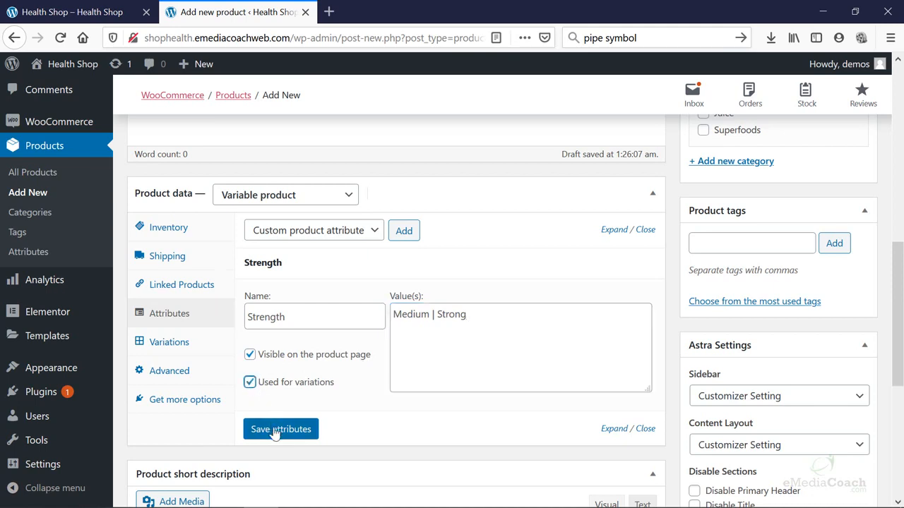
{"action": "left_click", "coordinate": [275, 432]}
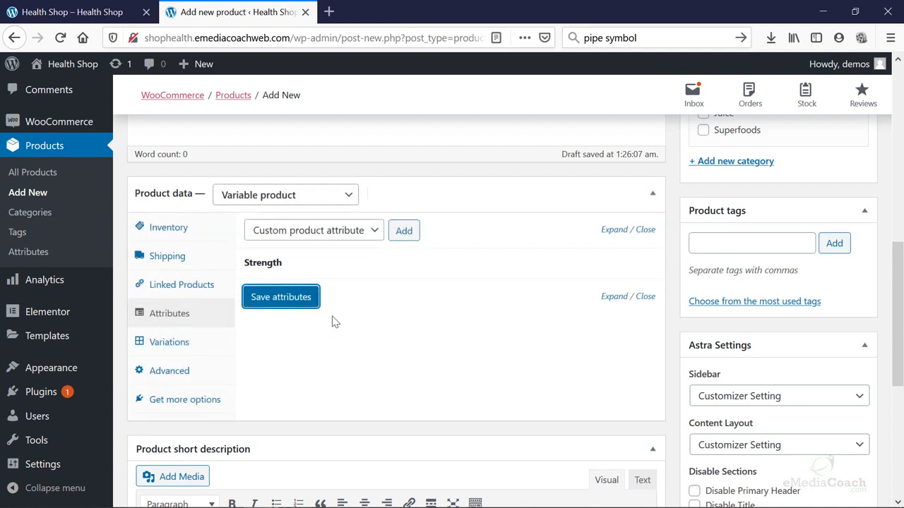
Expand and collapse the Strength attribute to review its saved settings.
{"action": "mouse_move", "coordinate": [391, 275]}
{"action": "left_click", "coordinate": [596, 265]}
{"action": "left_click", "coordinate": [611, 265]}
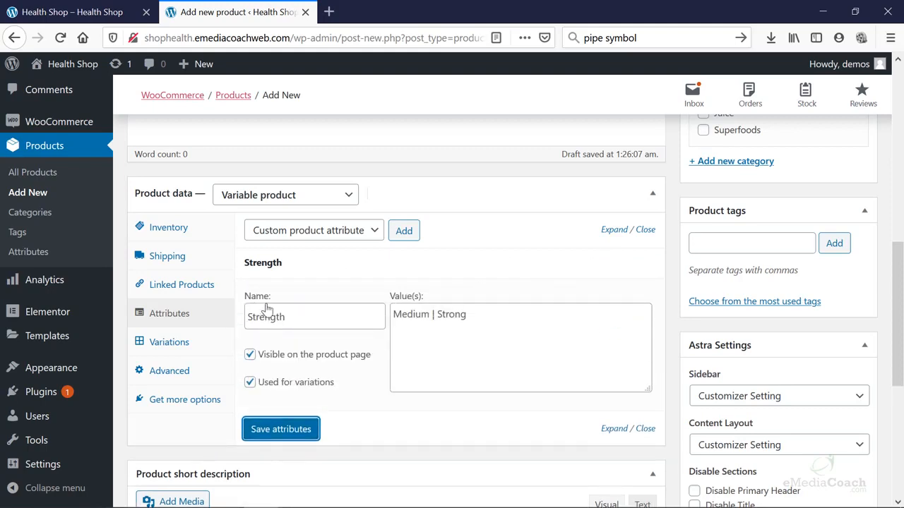
{"action": "mouse_move", "coordinate": [615, 270]}
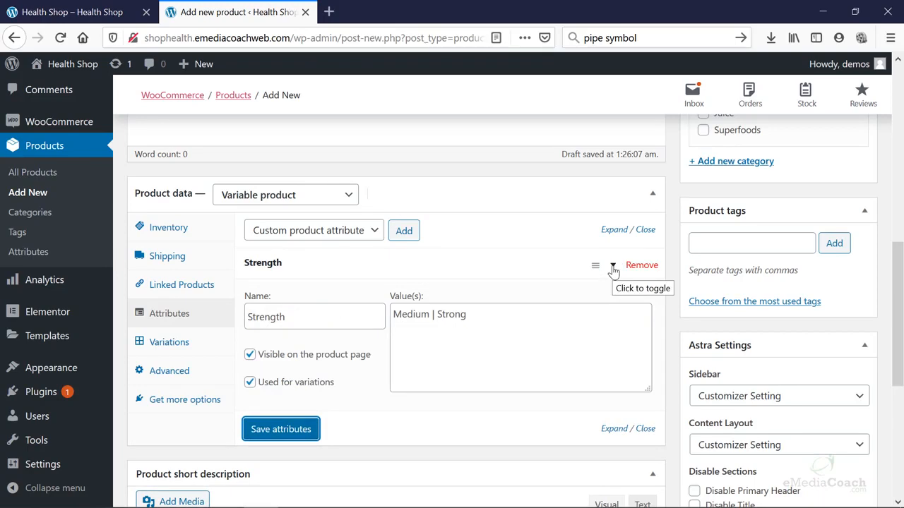
{"action": "left_click", "coordinate": [613, 267]}
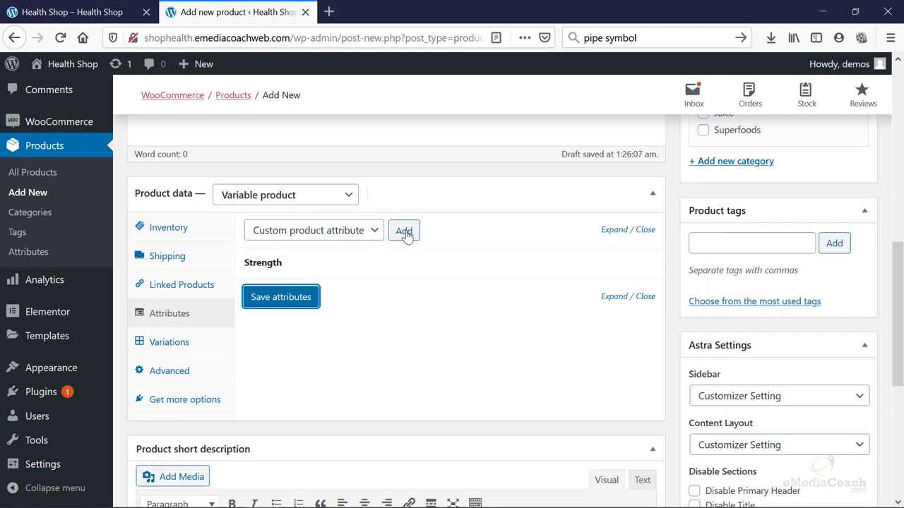
Add a custom attribute named Weight with values 250g | 500g | 1kg, used for variations, and save the attributes.
{"action": "left_click", "coordinate": [404, 233]}
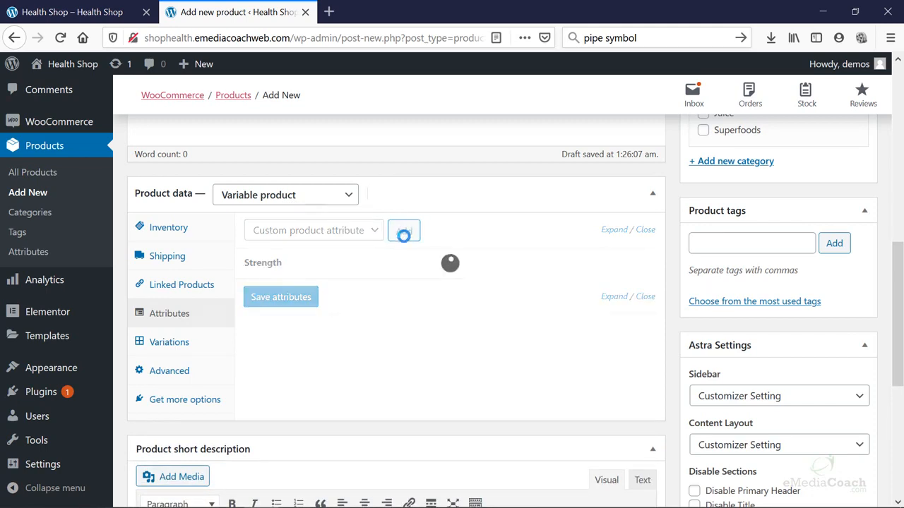
{"action": "left_click", "coordinate": [314, 344]}
{"action": "type", "text": "Weight"}
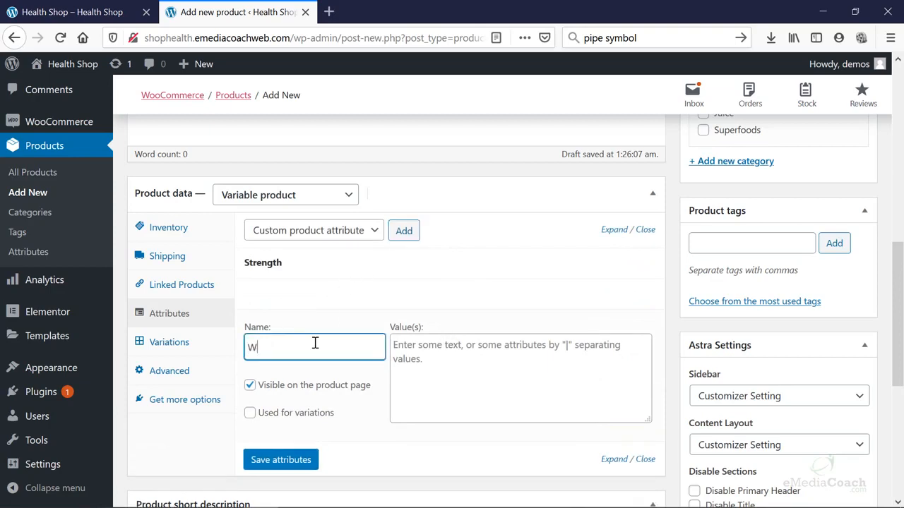
{"action": "left_click", "coordinate": [445, 351]}
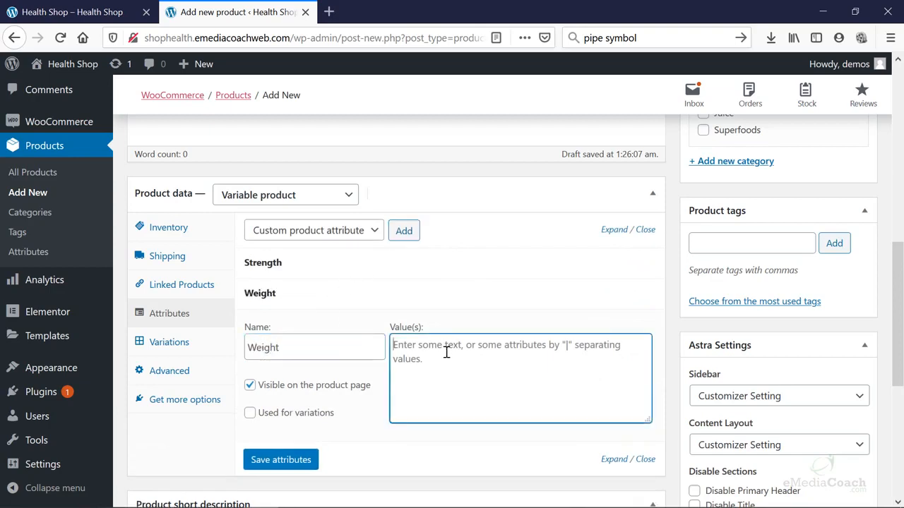
{"action": "type", "text": "250g | 500g | 1"}
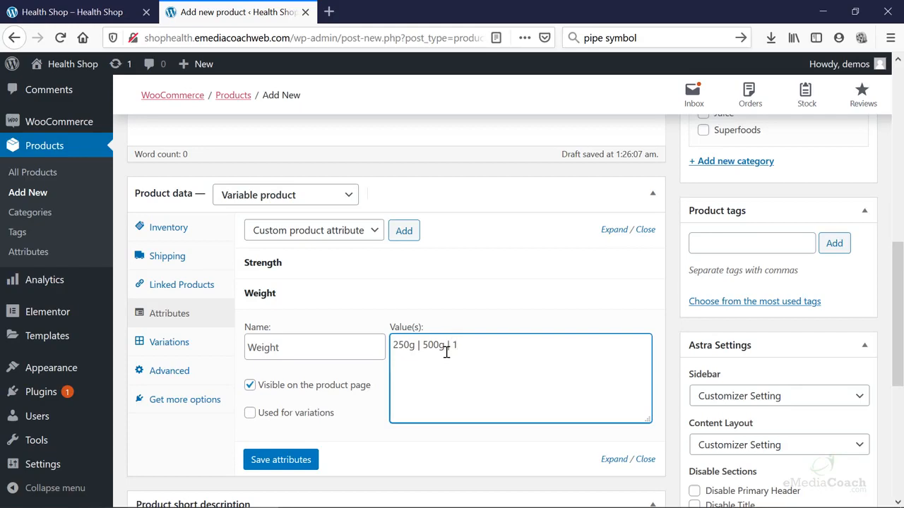
{"action": "type", "text": "kg"}
{"action": "left_click", "coordinate": [251, 412]}
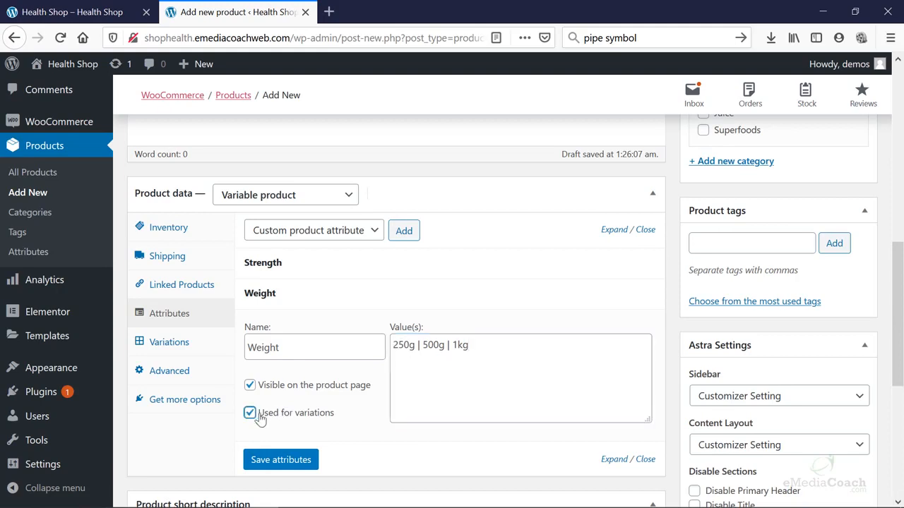
{"action": "left_click", "coordinate": [286, 465]}
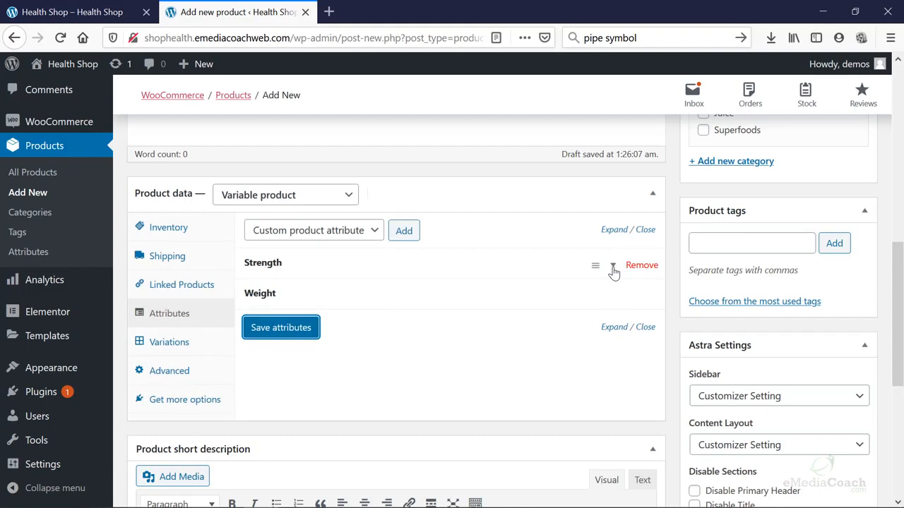
Expand and collapse the Strength and Weight attributes to review them.
{"action": "left_click", "coordinate": [613, 268]}
{"action": "left_click", "coordinate": [614, 275]}
{"action": "left_click", "coordinate": [613, 297]}
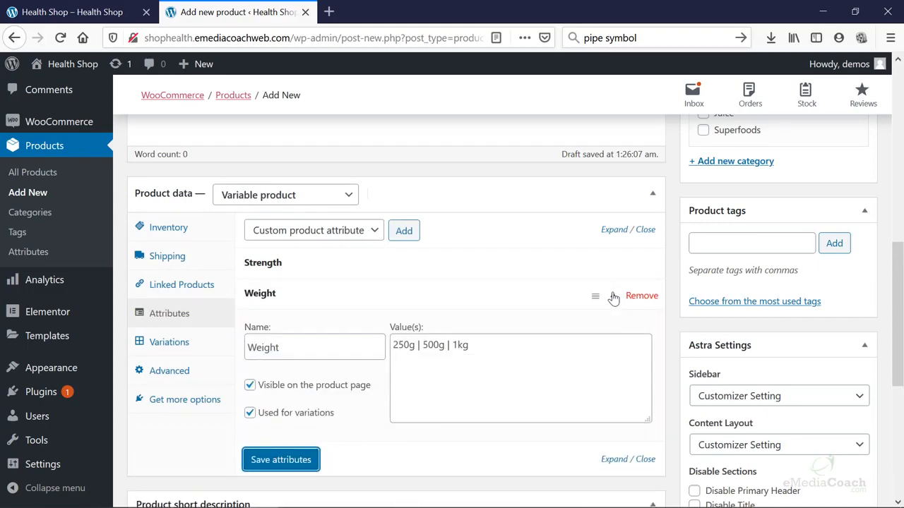
{"action": "left_click", "coordinate": [612, 298]}
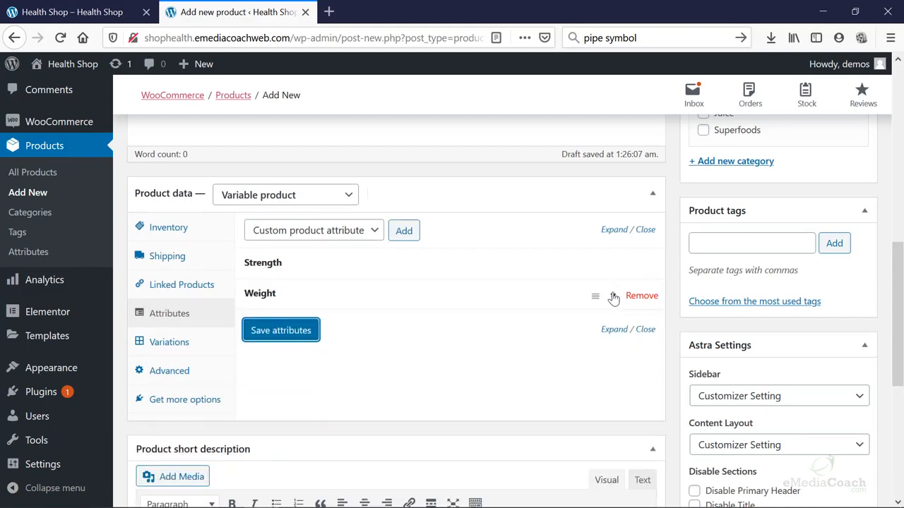
Create variations from all attributes for the product and confirm the prompts.
{"action": "left_click", "coordinate": [181, 349]}
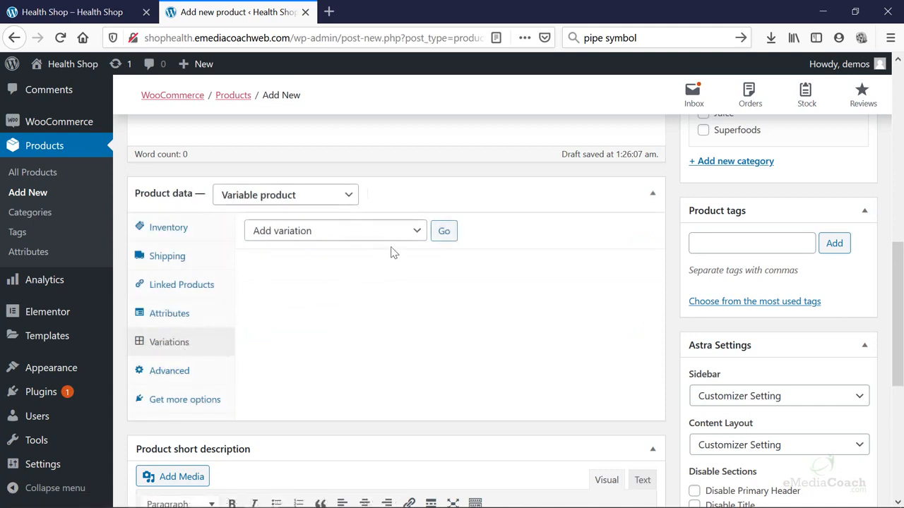
{"action": "left_click", "coordinate": [416, 236]}
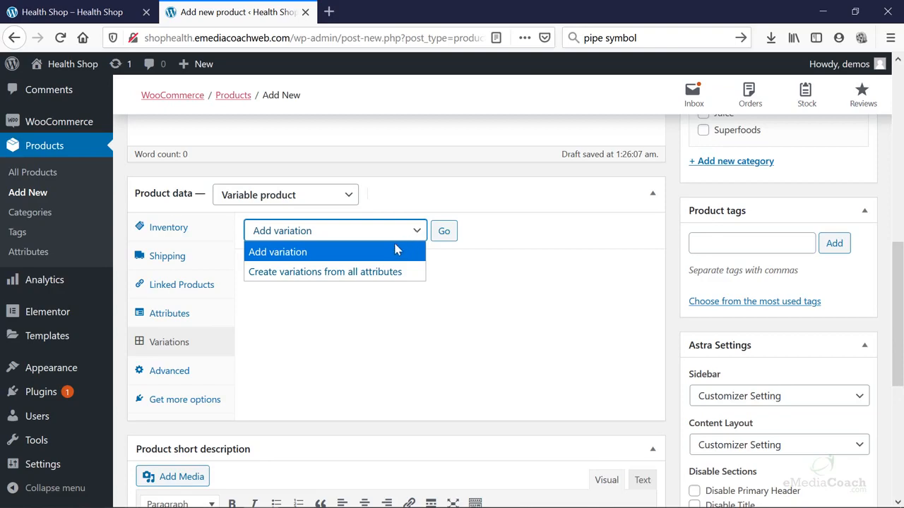
{"action": "left_click", "coordinate": [349, 274]}
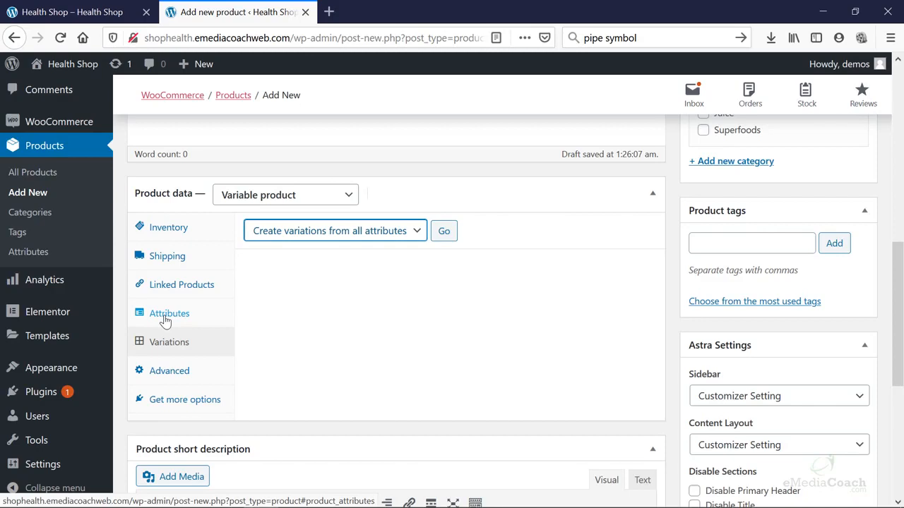
{"action": "left_click", "coordinate": [452, 240]}
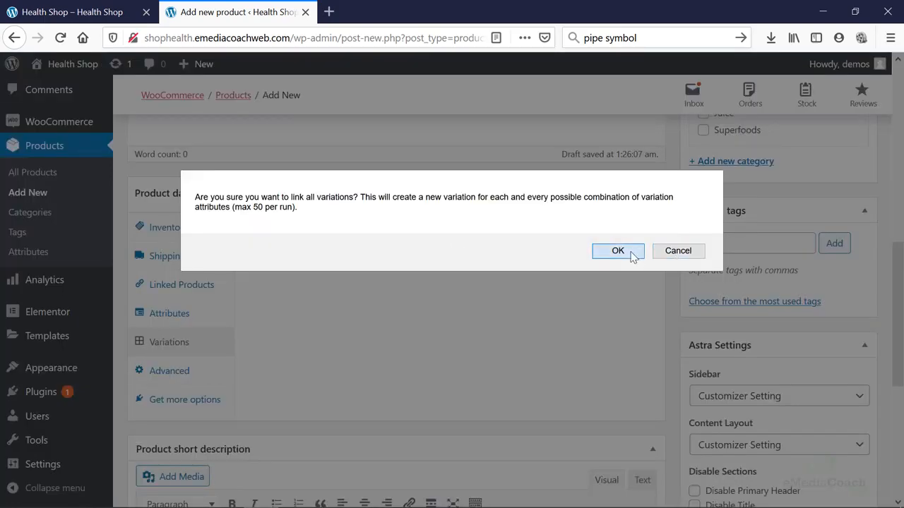
{"action": "left_click", "coordinate": [633, 253]}
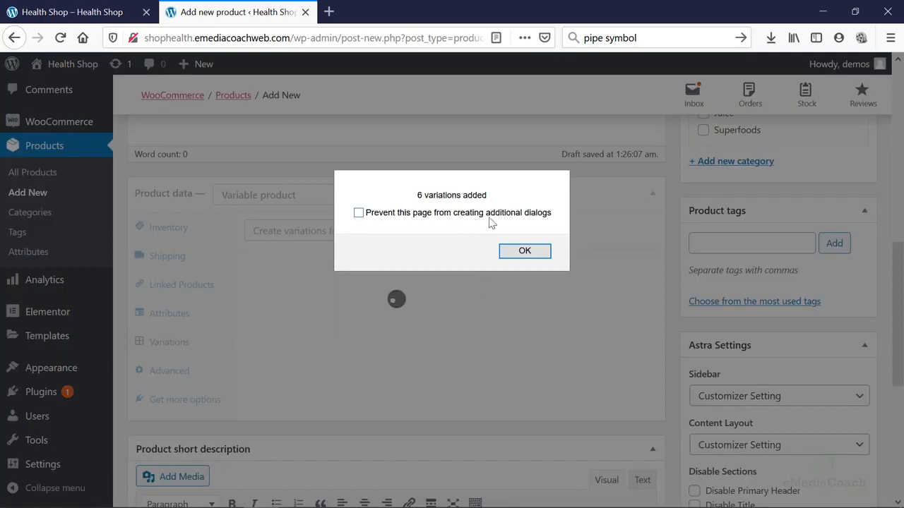
{"action": "left_click", "coordinate": [520, 250]}
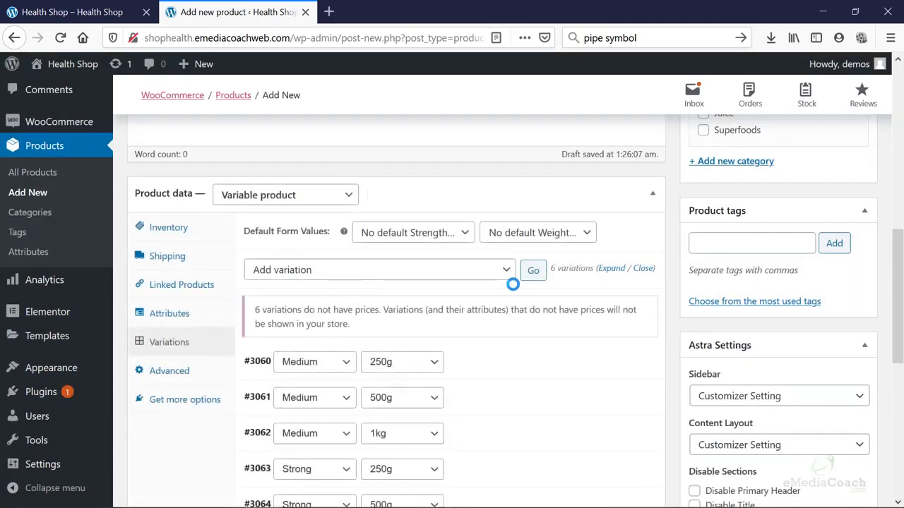
Publish the Organic Coffee Beans product.
{"action": "scroll", "coordinate": [471, 304], "scroll_direction": "down", "scroll_amount": 3}
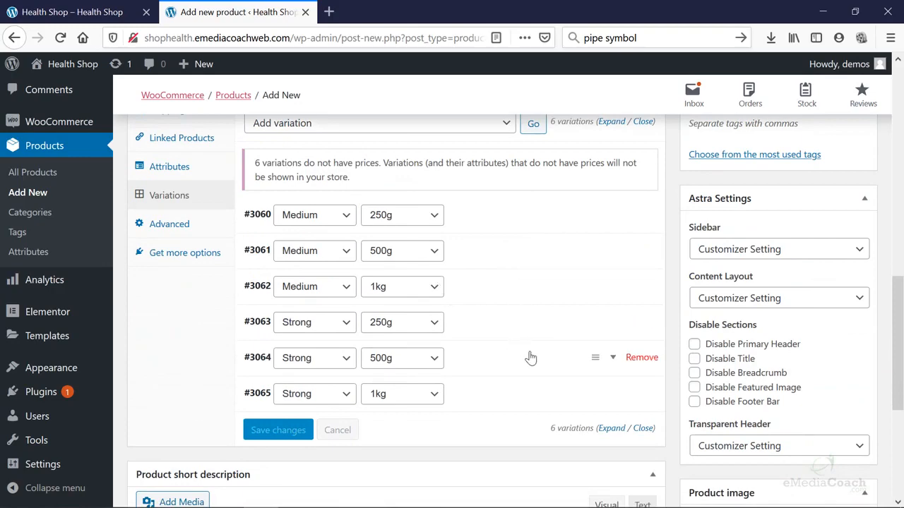
{"action": "scroll", "coordinate": [589, 355], "scroll_direction": "up", "scroll_amount": 15}
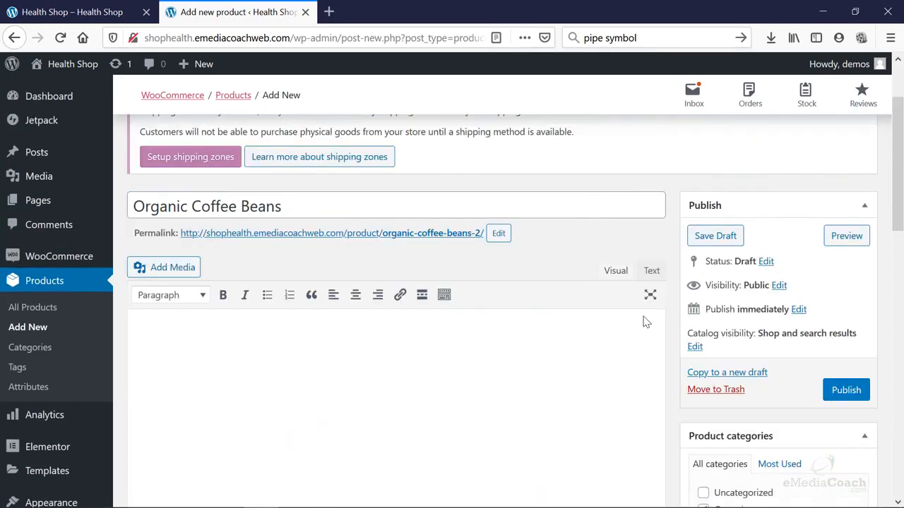
{"action": "left_click", "coordinate": [842, 424]}
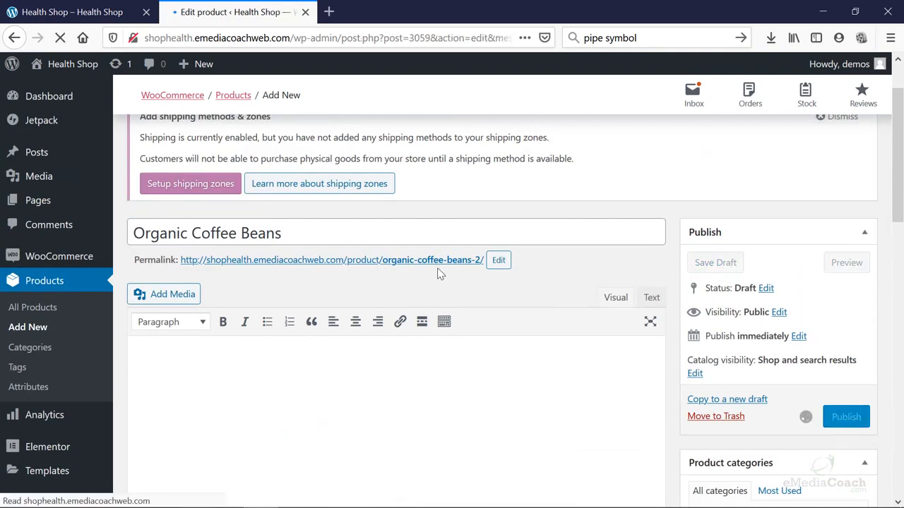
Open the product's permalink in a new tab to view the live product page.
{"action": "right_click", "coordinate": [414, 271]}
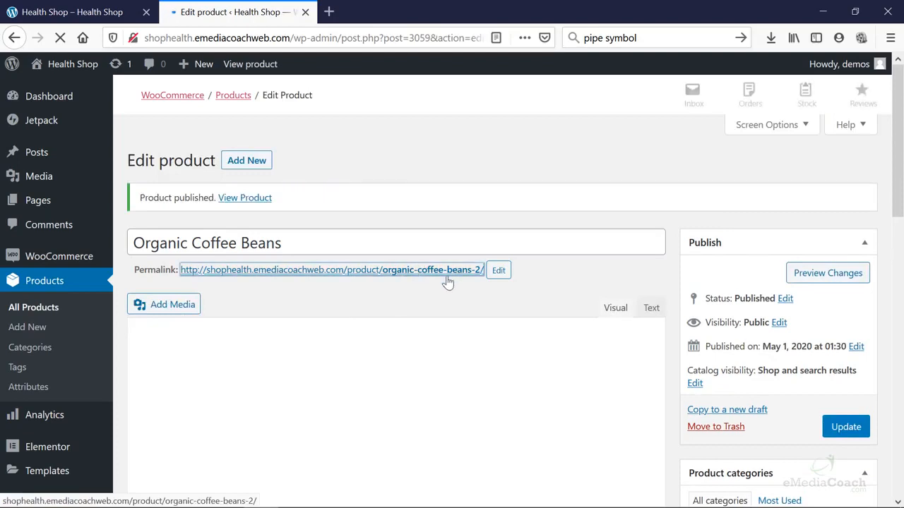
{"action": "left_click", "coordinate": [464, 281]}
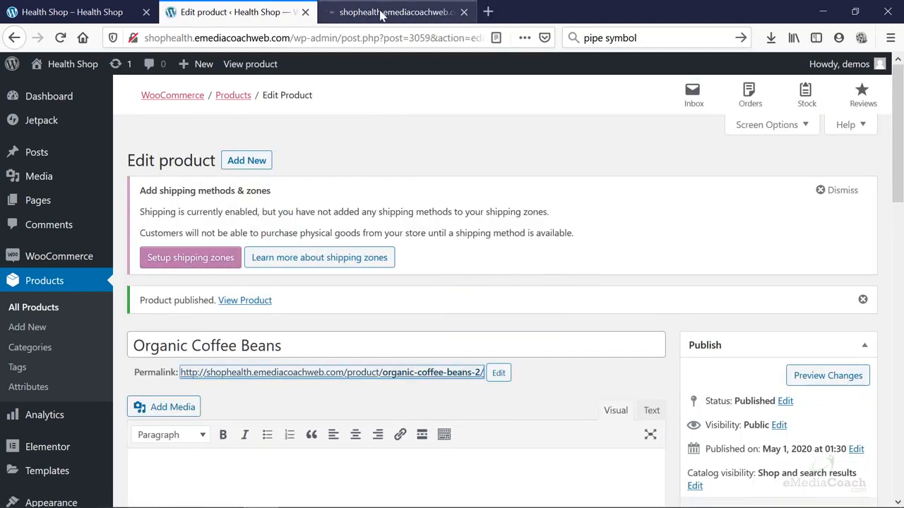
{"action": "left_click", "coordinate": [381, 14]}
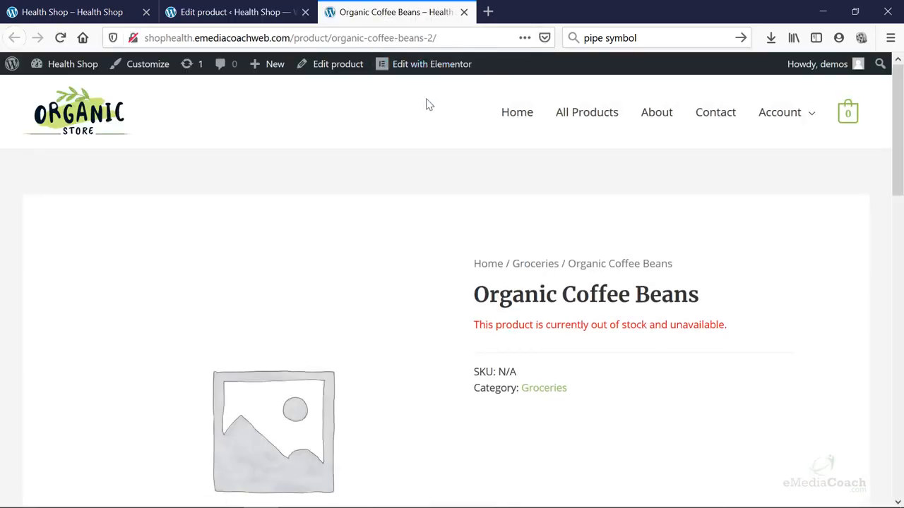
{"action": "scroll", "coordinate": [464, 156], "scroll_direction": "down", "scroll_amount": 2}
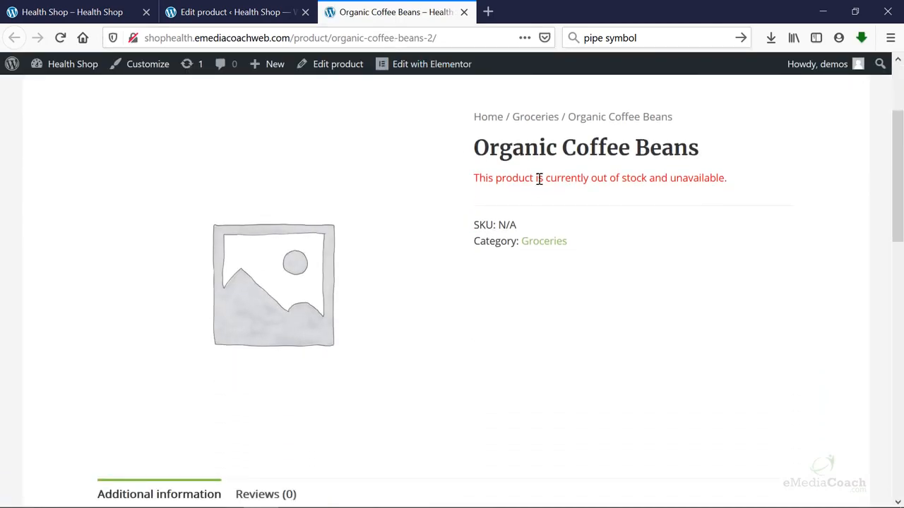
Return to the product editor and open the product's variations list.
{"action": "left_click", "coordinate": [251, 21]}
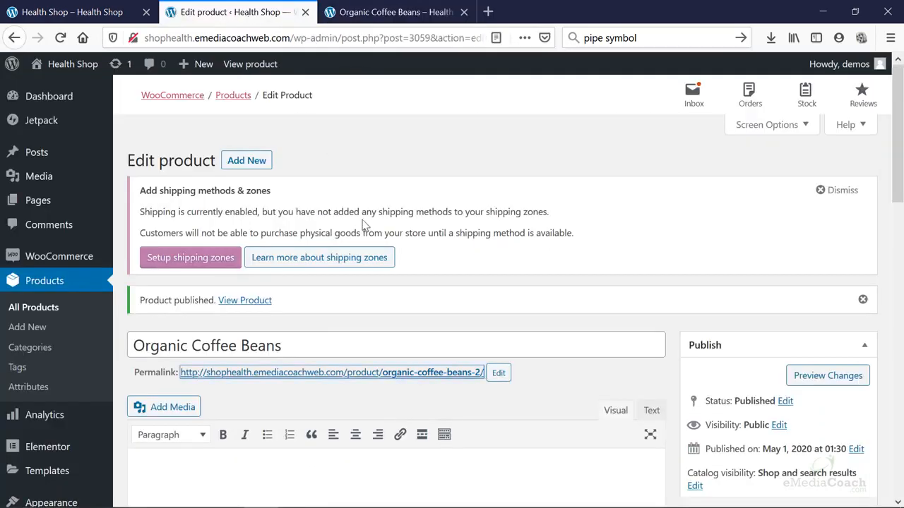
{"action": "scroll", "coordinate": [363, 229], "scroll_direction": "down", "scroll_amount": 8}
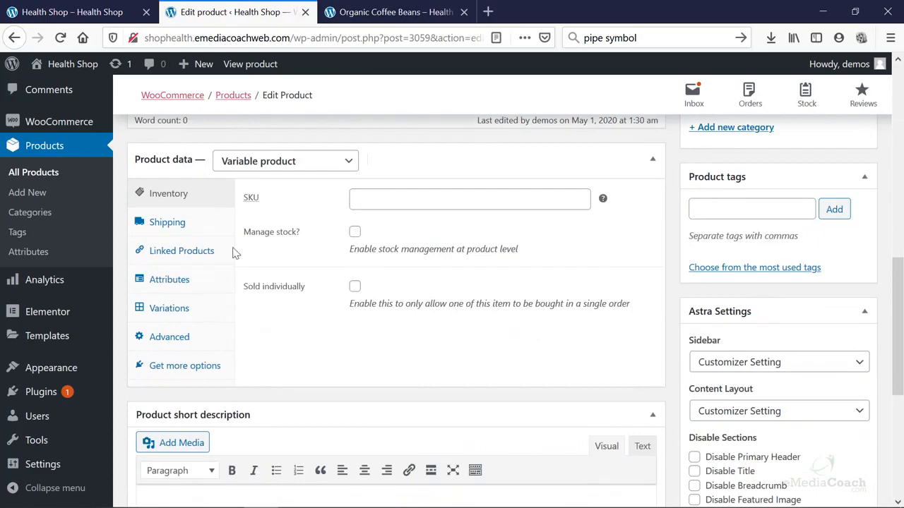
{"action": "left_click", "coordinate": [189, 315]}
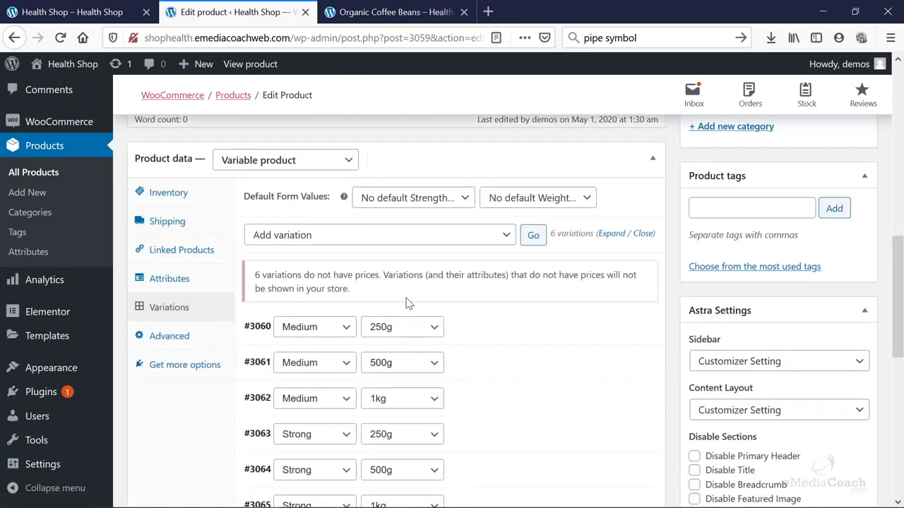
Expand the Medium 250g variation to review its fields, then collapse it again.
{"action": "scroll", "coordinate": [438, 261], "scroll_direction": "down", "scroll_amount": 2}
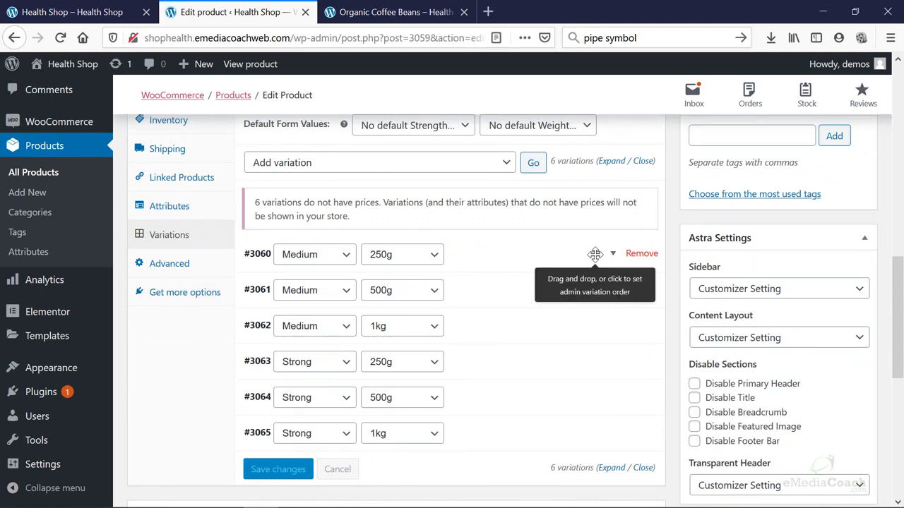
{"action": "left_click", "coordinate": [595, 256]}
{"action": "left_click", "coordinate": [611, 255]}
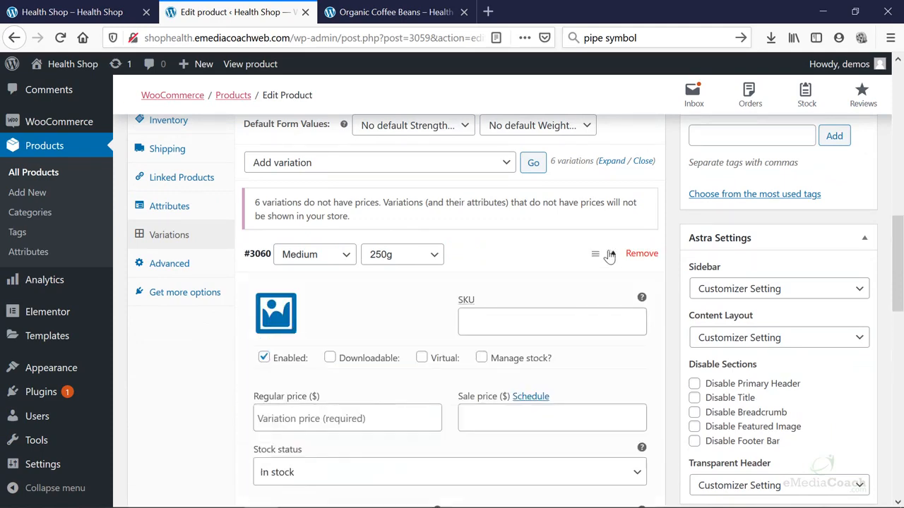
{"action": "scroll", "coordinate": [585, 276], "scroll_direction": "down", "scroll_amount": 2}
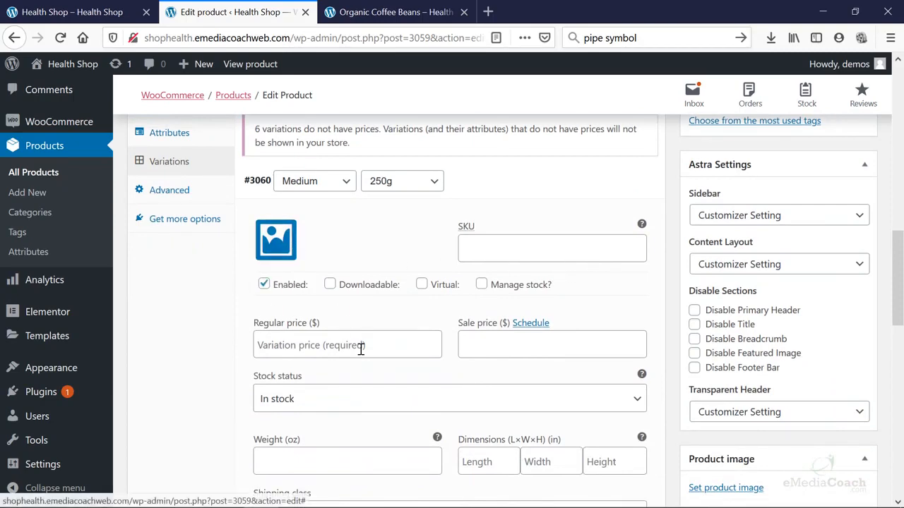
{"action": "scroll", "coordinate": [350, 338], "scroll_direction": "down", "scroll_amount": 2}
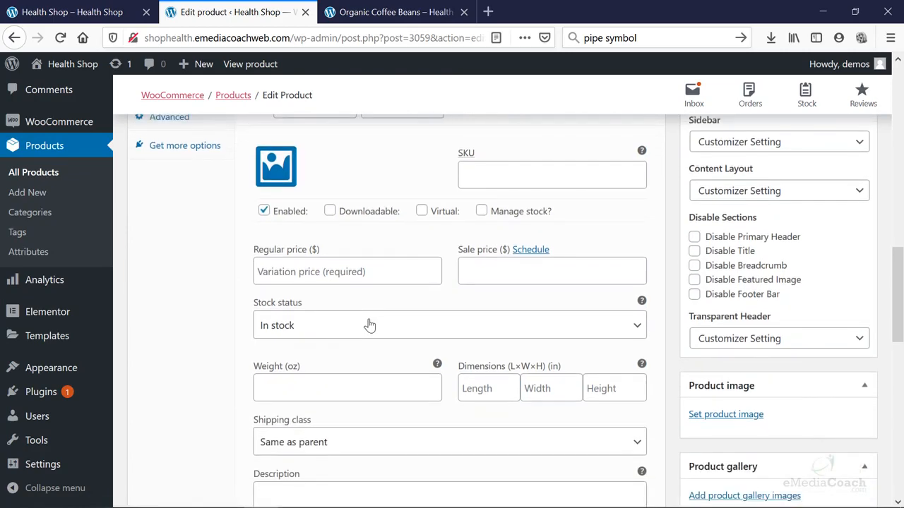
{"action": "scroll", "coordinate": [369, 325], "scroll_direction": "down", "scroll_amount": 3}
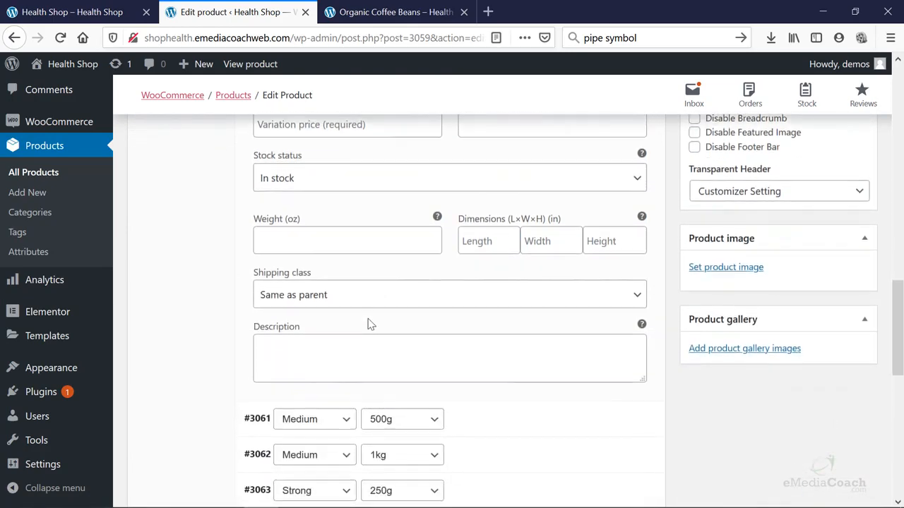
{"action": "scroll", "coordinate": [370, 321], "scroll_direction": "down", "scroll_amount": 2}
{"action": "scroll", "coordinate": [385, 283], "scroll_direction": "up", "scroll_amount": 8}
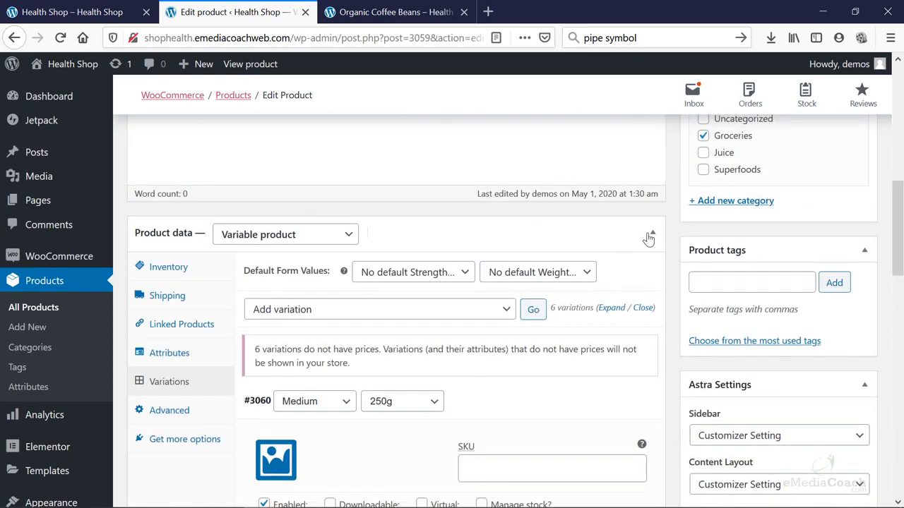
{"action": "mouse_move", "coordinate": [584, 422]}
{"action": "left_click", "coordinate": [615, 401]}
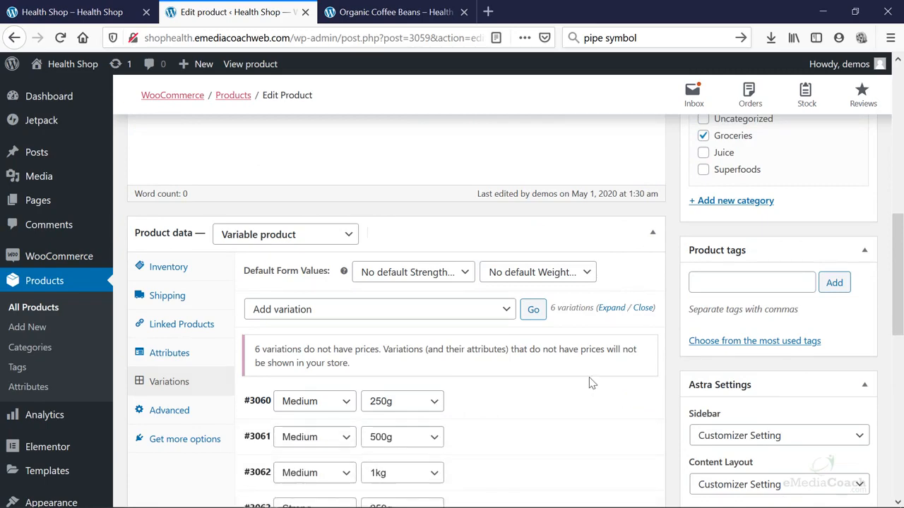
Remove the Strong 250g and Strong 500g variations, confirming each removal.
{"action": "scroll", "coordinate": [589, 377], "scroll_direction": "down", "scroll_amount": 2}
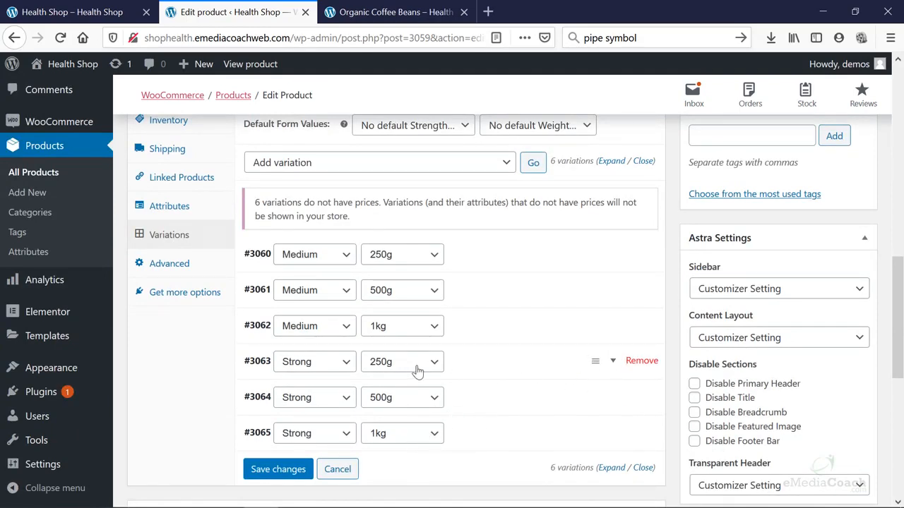
{"action": "left_click", "coordinate": [641, 362]}
{"action": "left_click", "coordinate": [431, 251]}
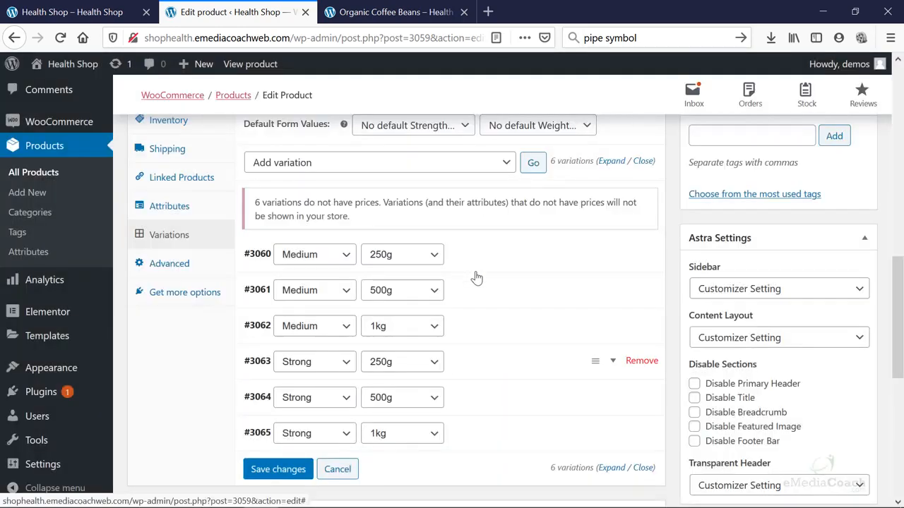
{"action": "left_click", "coordinate": [483, 254]}
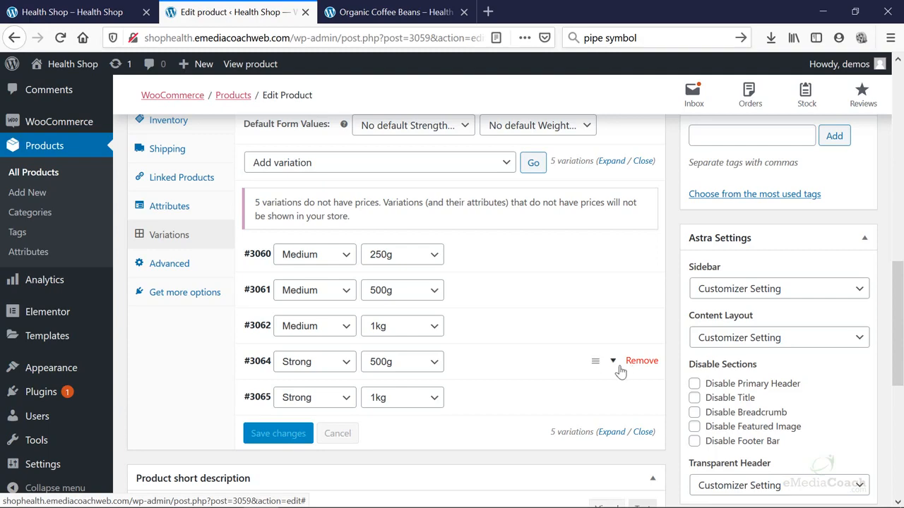
{"action": "left_click", "coordinate": [640, 362]}
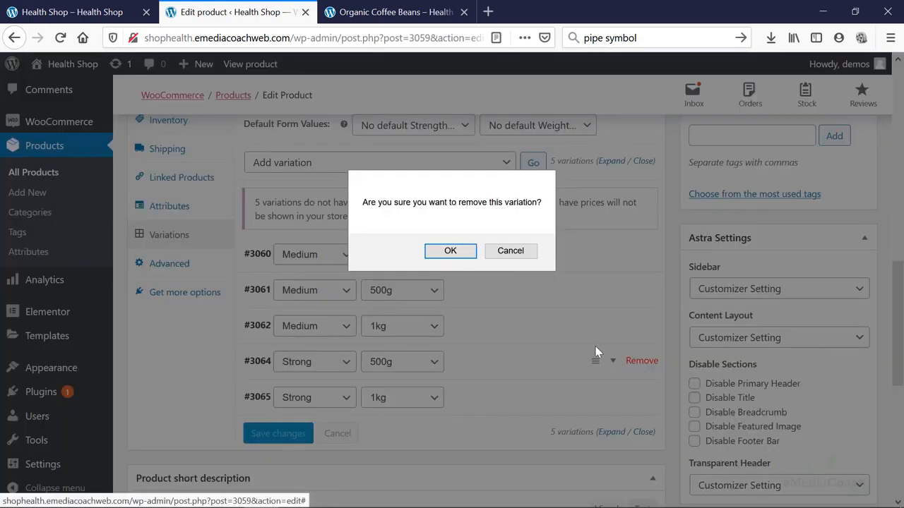
{"action": "left_click", "coordinate": [460, 252]}
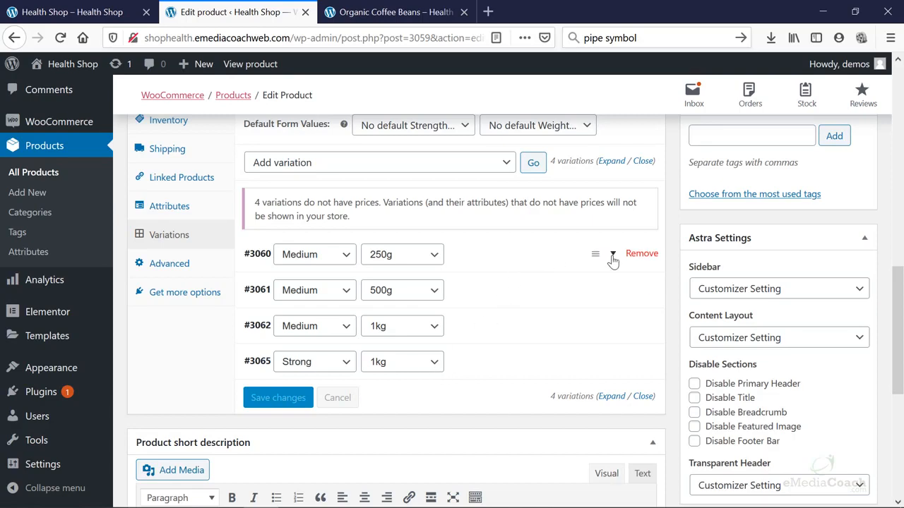
Set the Medium 250g variation's image to product26-free-img.jpg from the media library.
{"action": "left_click", "coordinate": [613, 256]}
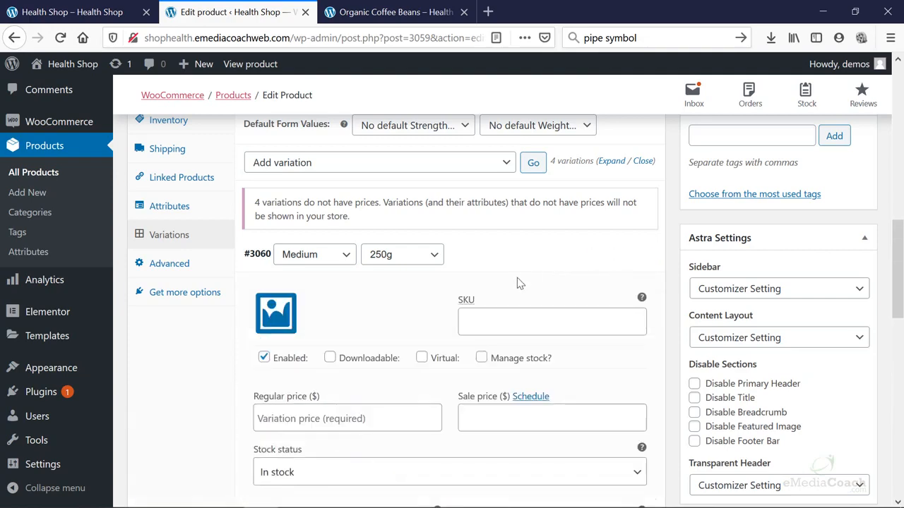
{"action": "scroll", "coordinate": [517, 278], "scroll_direction": "down", "scroll_amount": 3}
{"action": "scroll", "coordinate": [311, 233], "scroll_direction": "up", "scroll_amount": 2}
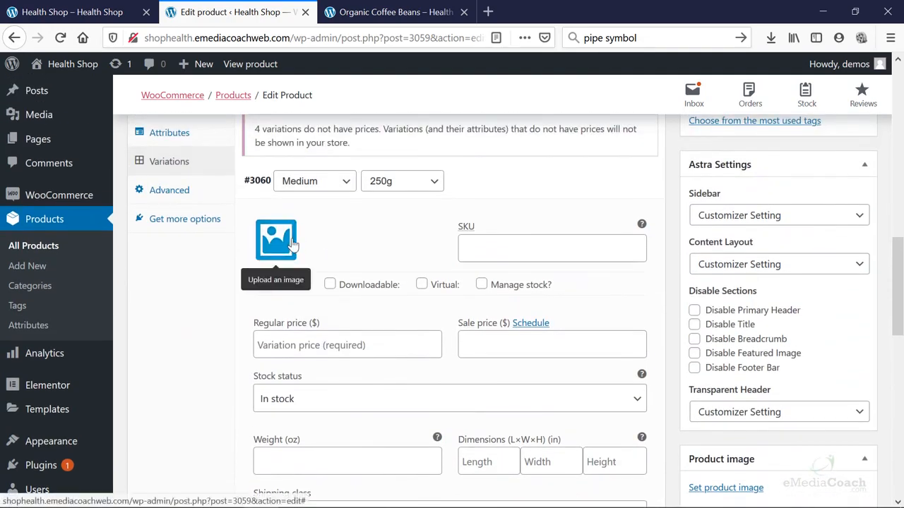
{"action": "left_click", "coordinate": [293, 245]}
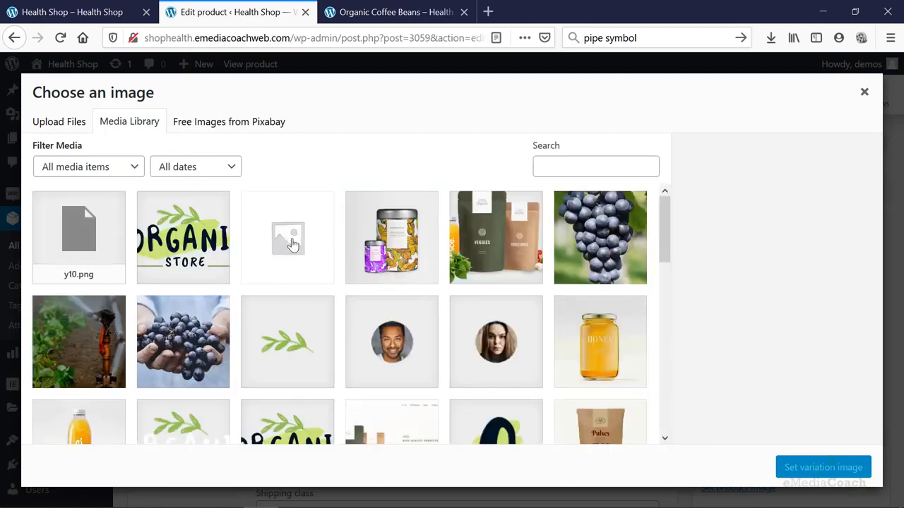
{"action": "scroll", "coordinate": [325, 258], "scroll_direction": "down", "scroll_amount": 2}
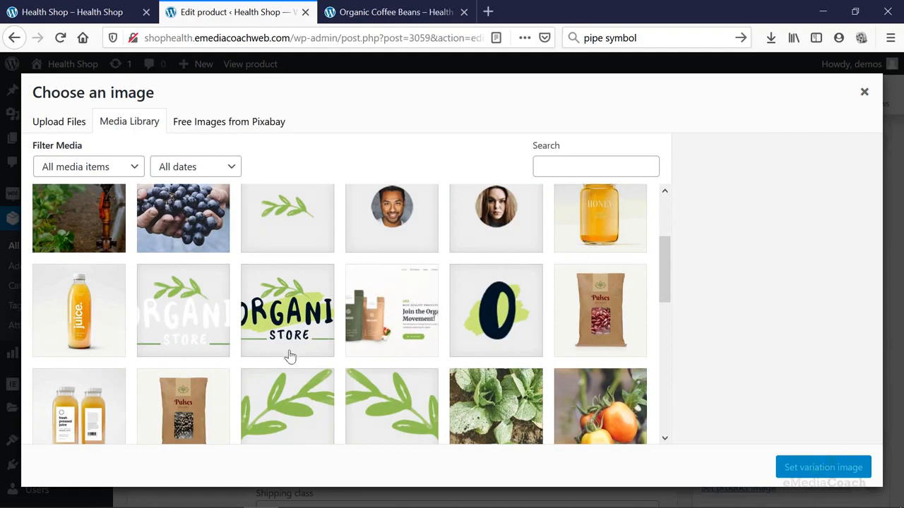
{"action": "left_click", "coordinate": [197, 413]}
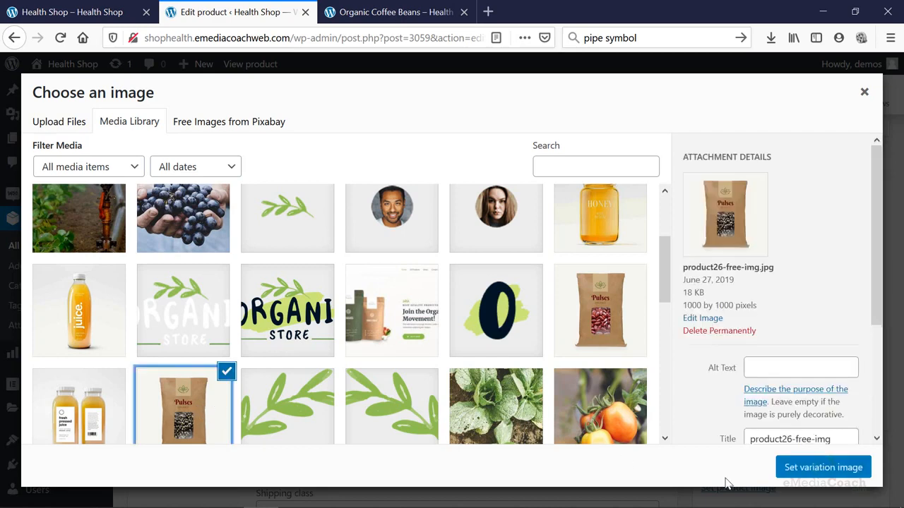
{"action": "left_click", "coordinate": [827, 468]}
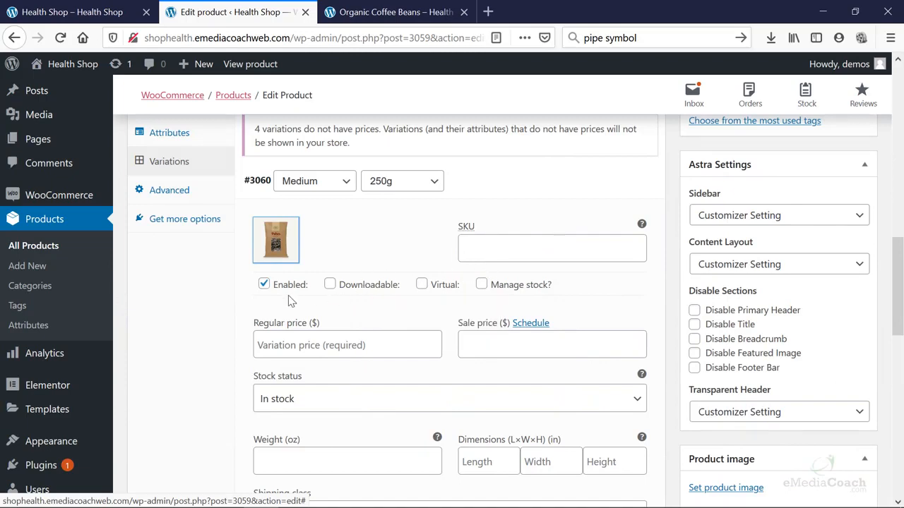
{"action": "left_click", "coordinate": [481, 283]}
{"action": "scroll", "coordinate": [459, 379], "scroll_direction": "down", "scroll_amount": 2}
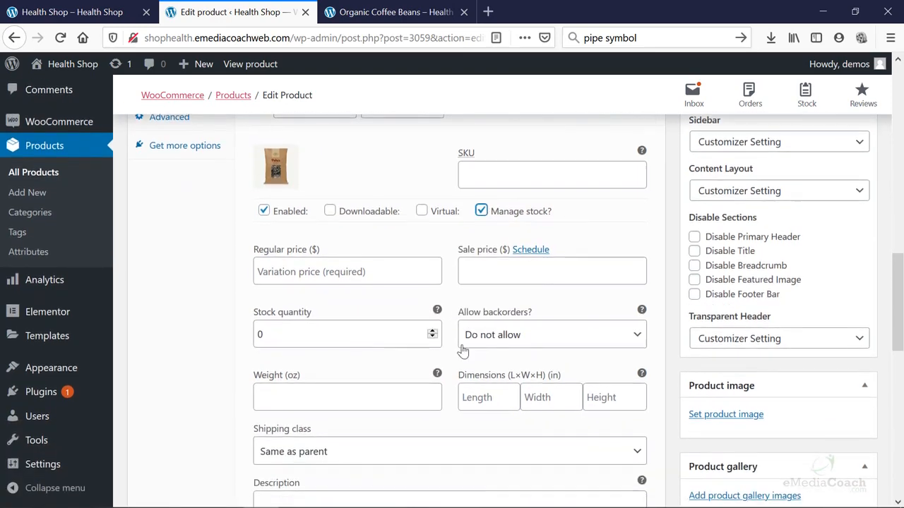
{"action": "left_click", "coordinate": [324, 335]}
{"action": "key", "text": "ctrl+a"}
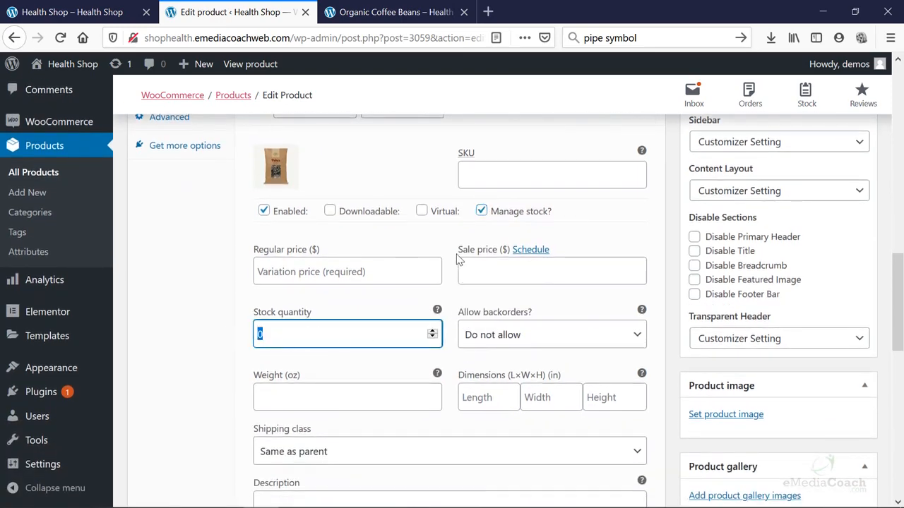
{"action": "left_click", "coordinate": [483, 213]}
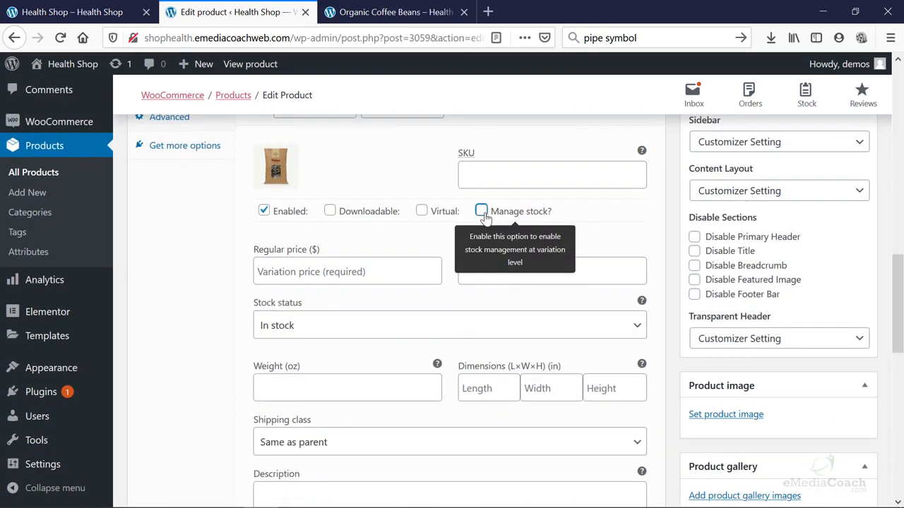
{"action": "left_click", "coordinate": [328, 330]}
{"action": "left_click", "coordinate": [328, 330]}
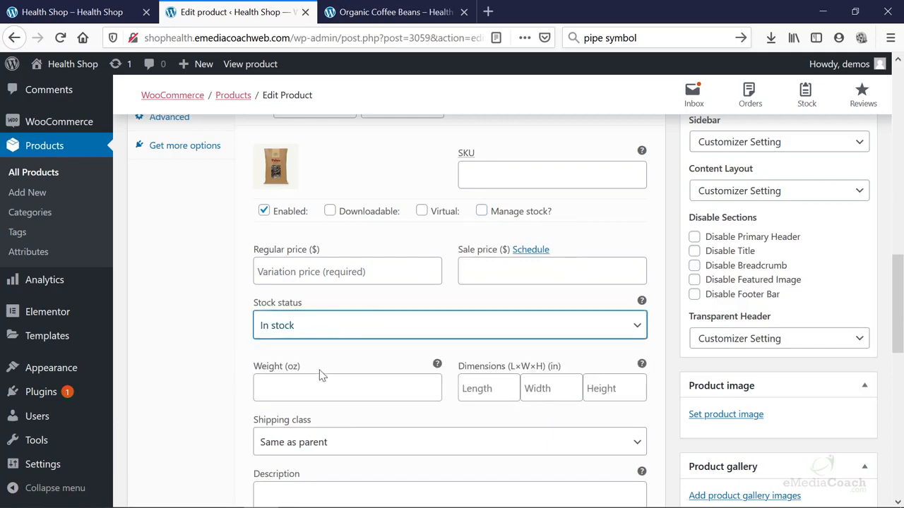
Enter the Medium 250g variation description "Medium 250g. Here is the description for this variation." and save the variation changes.
{"action": "scroll", "coordinate": [403, 399], "scroll_direction": "down", "scroll_amount": 1}
{"action": "scroll", "coordinate": [381, 353], "scroll_direction": "down", "scroll_amount": 2}
{"action": "scroll", "coordinate": [283, 343], "scroll_direction": "down", "scroll_amount": 1}
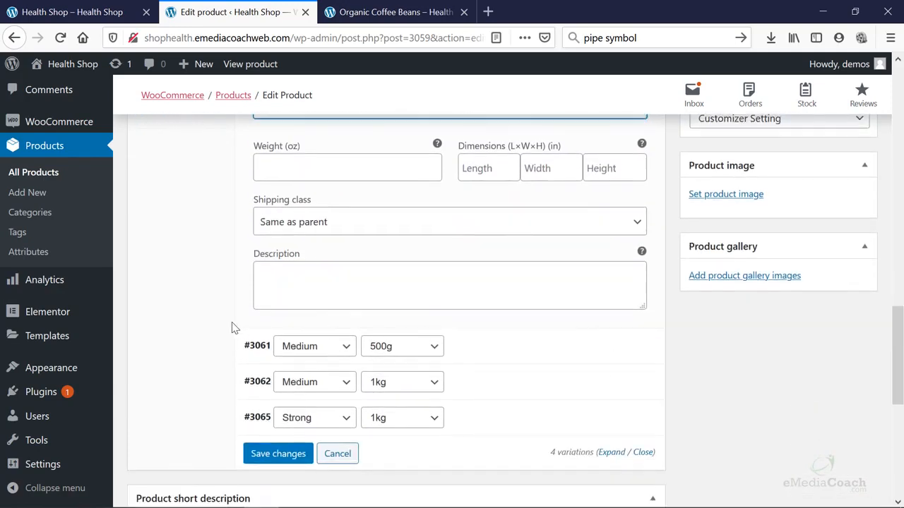
{"action": "left_click", "coordinate": [309, 291]}
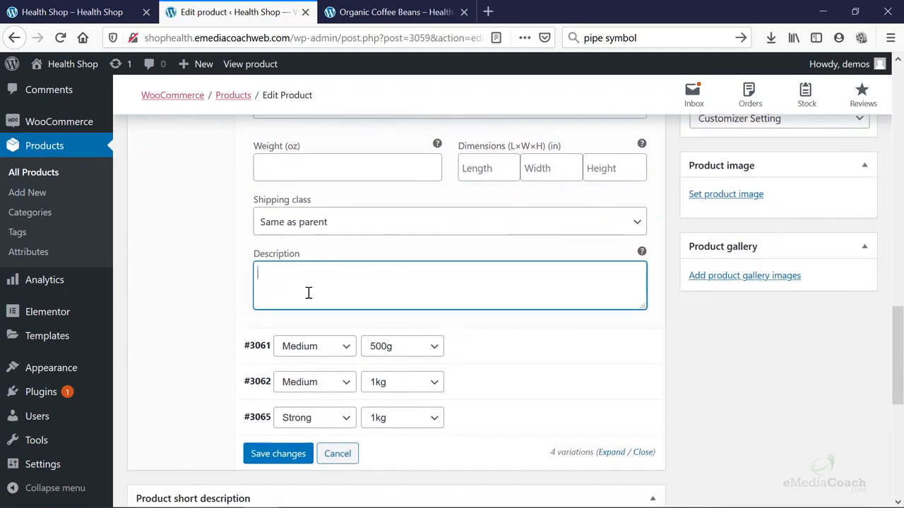
{"action": "type", "text": "Here is the descrip"}
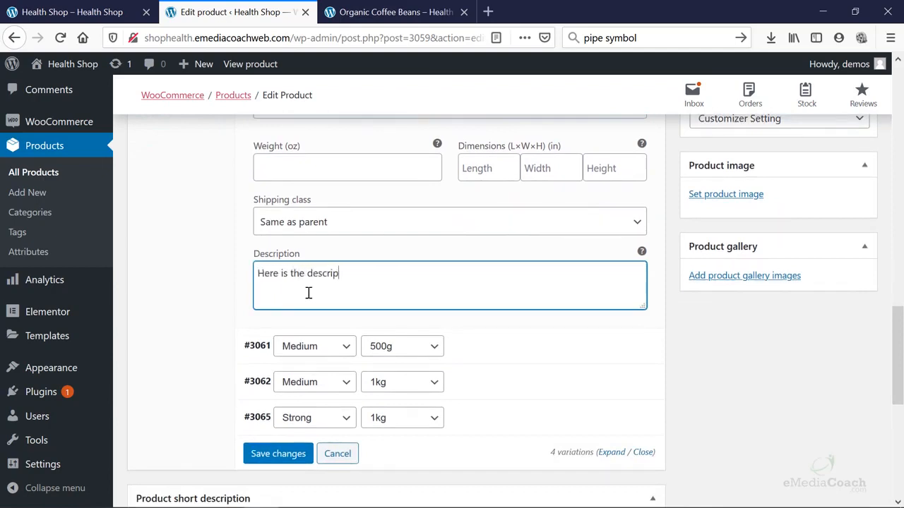
{"action": "type", "text": "tion for this variation."}
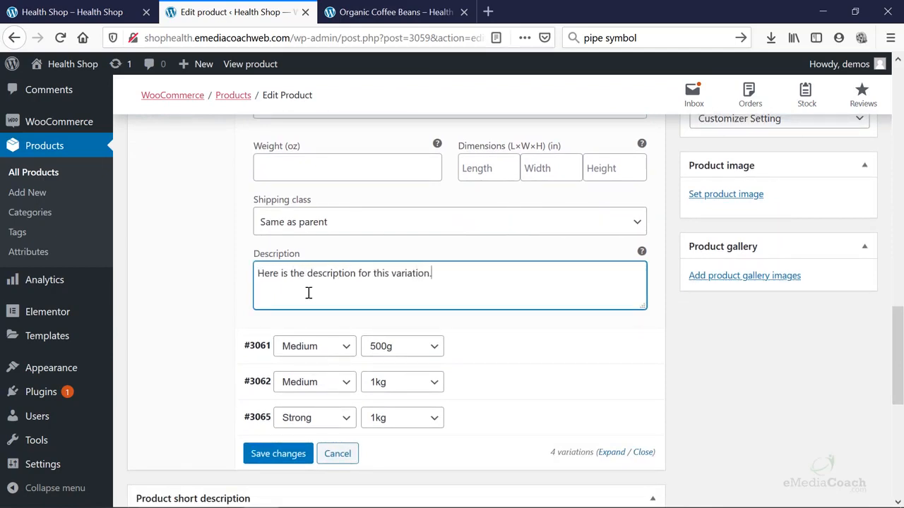
{"action": "type", "text": "Medium 250g"}
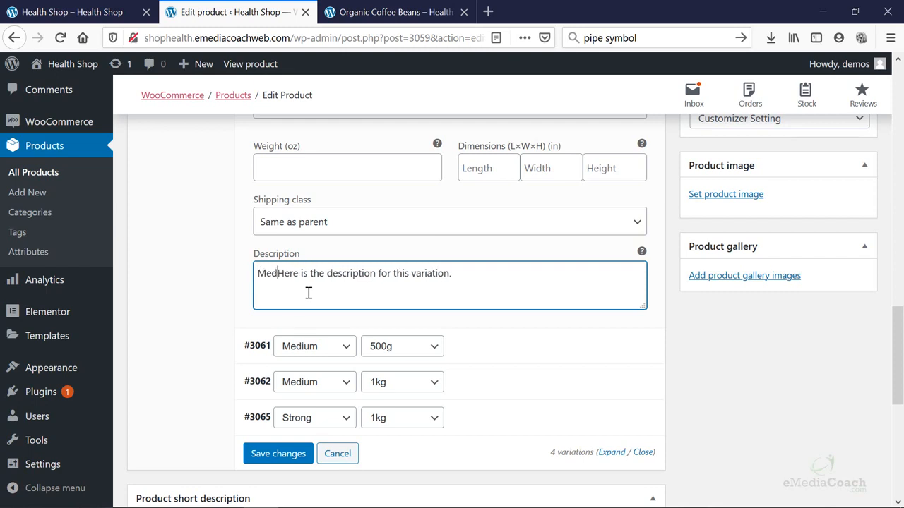
{"action": "type", "text": "."}
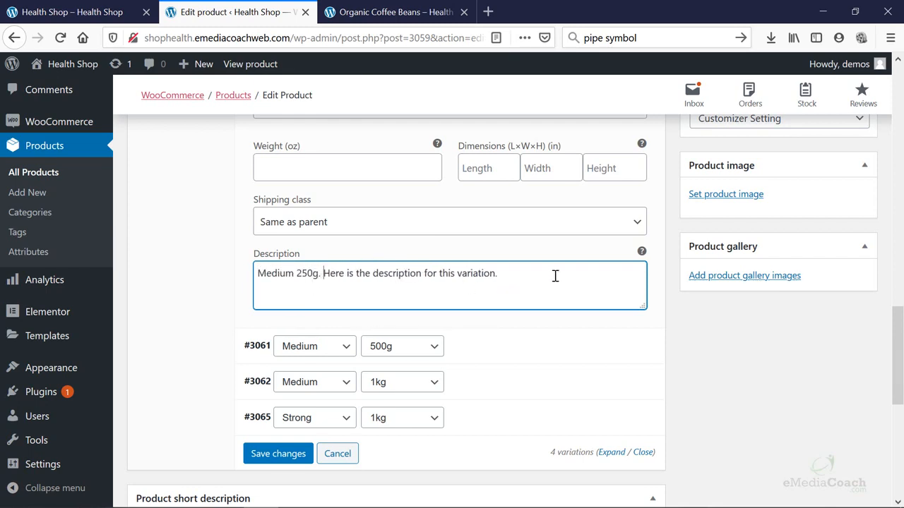
{"action": "key", "text": "ctrl+a"}
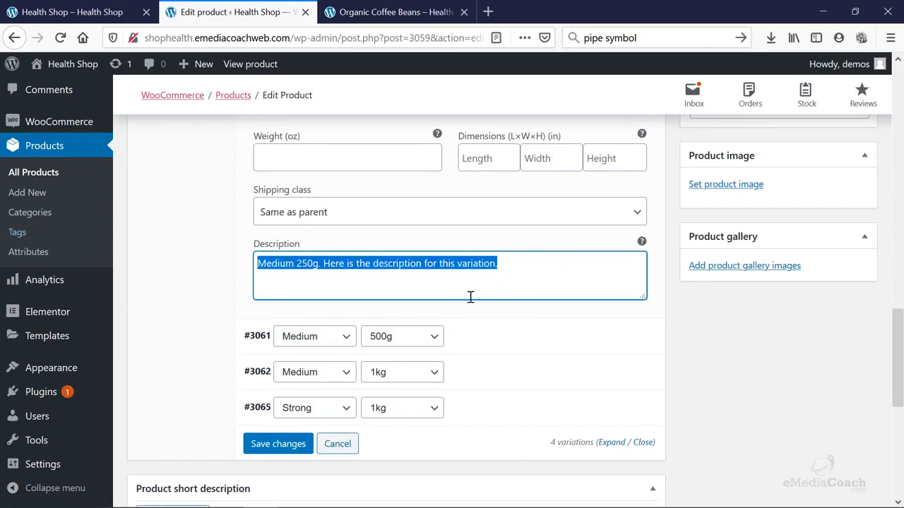
{"action": "scroll", "coordinate": [480, 297], "scroll_direction": "down", "scroll_amount": 2}
{"action": "left_click", "coordinate": [499, 296]}
{"action": "left_click", "coordinate": [503, 283]}
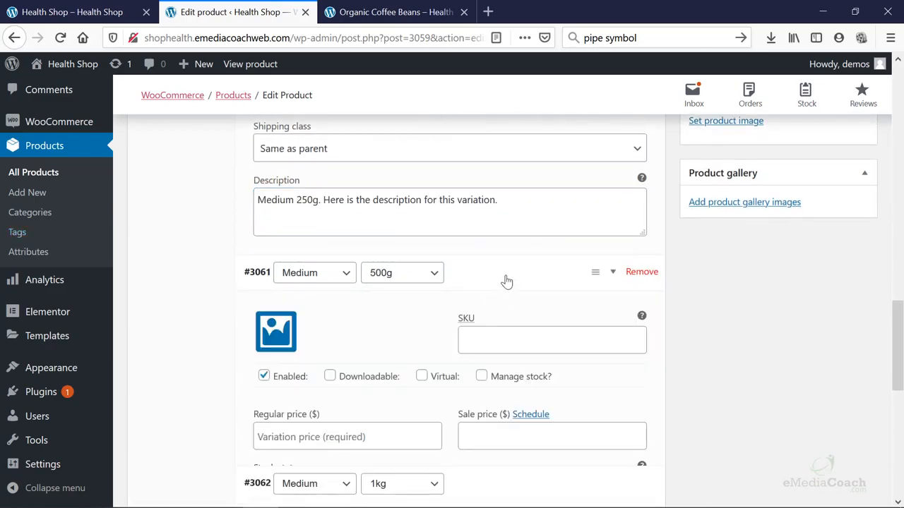
{"action": "scroll", "coordinate": [488, 299], "scroll_direction": "down", "scroll_amount": 3}
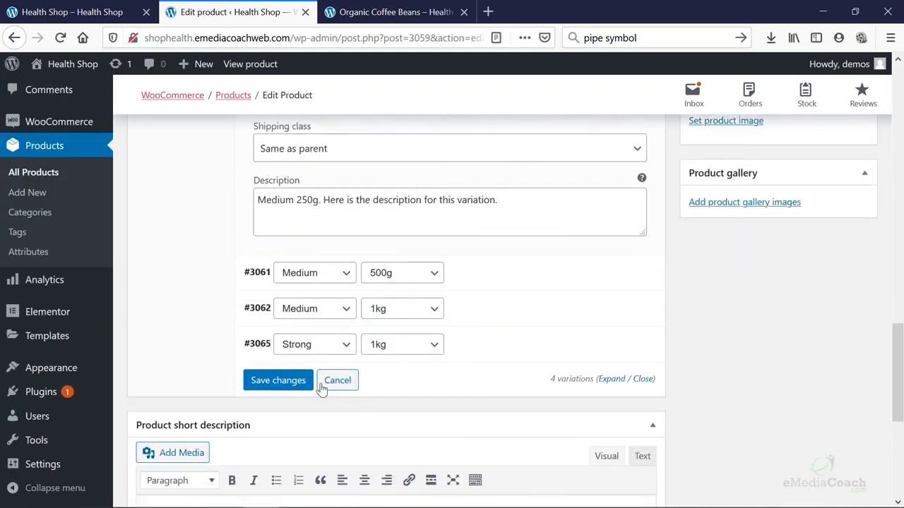
{"action": "left_click", "coordinate": [289, 379]}
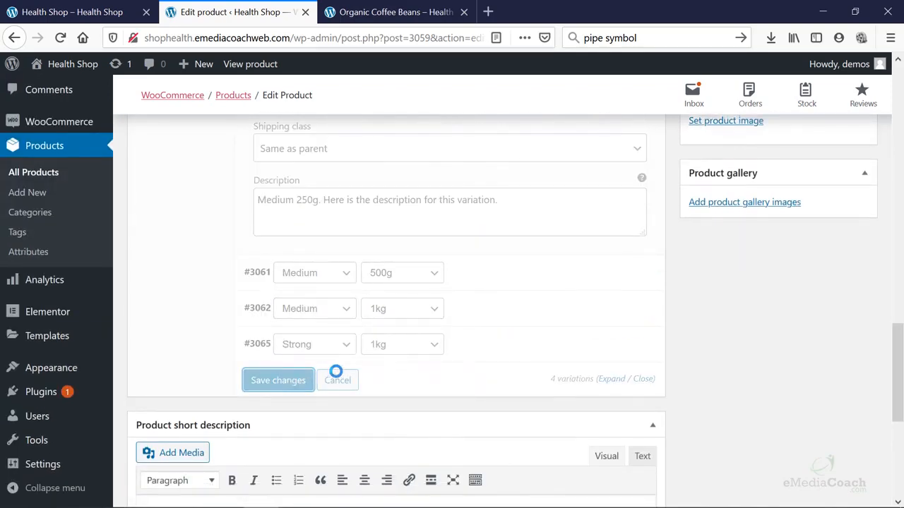
Expand the Medium 500g variation and set its image to pumpkin-pulp-tin.jpg from the media library.
{"action": "scroll", "coordinate": [373, 345], "scroll_direction": "up", "scroll_amount": 3}
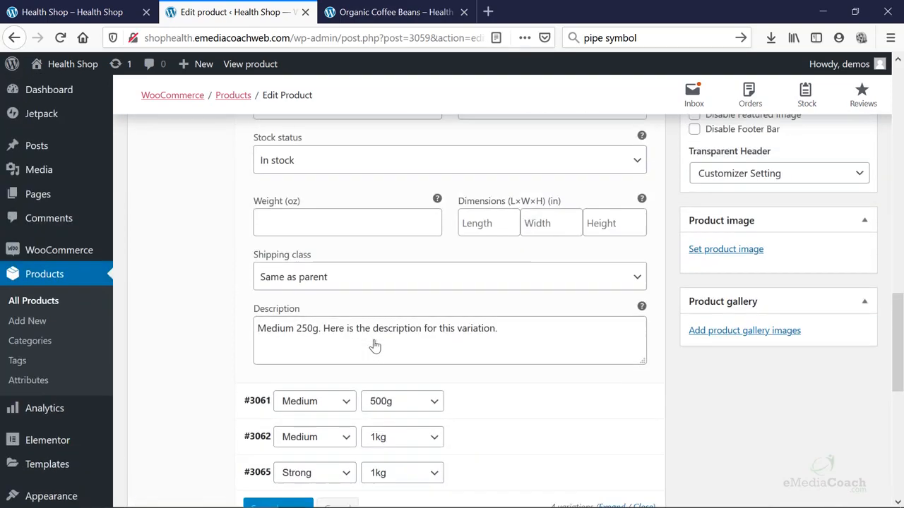
{"action": "scroll", "coordinate": [381, 340], "scroll_direction": "down", "scroll_amount": 10}
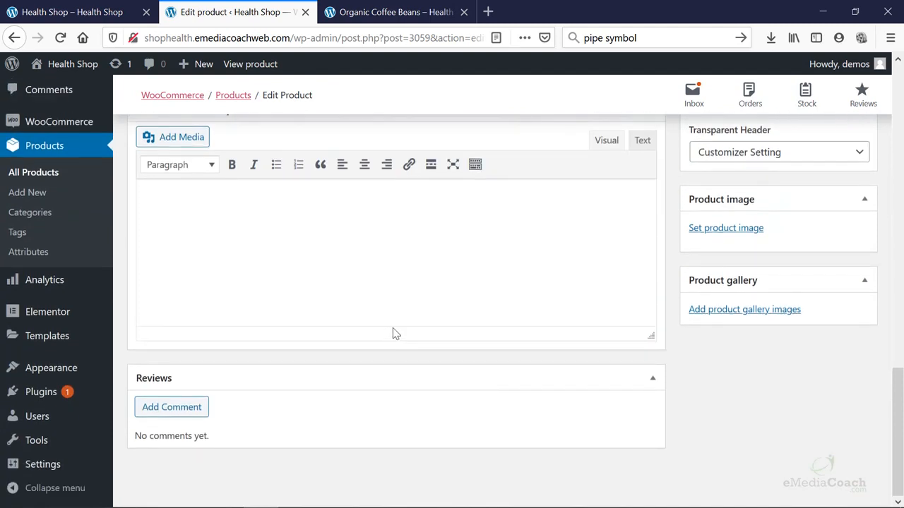
{"action": "scroll", "coordinate": [395, 333], "scroll_direction": "up", "scroll_amount": 5}
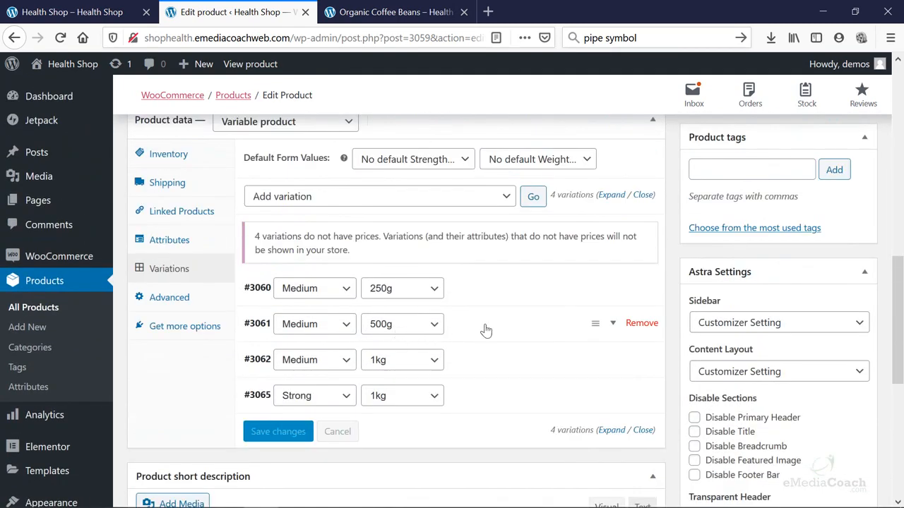
{"action": "left_click", "coordinate": [486, 330]}
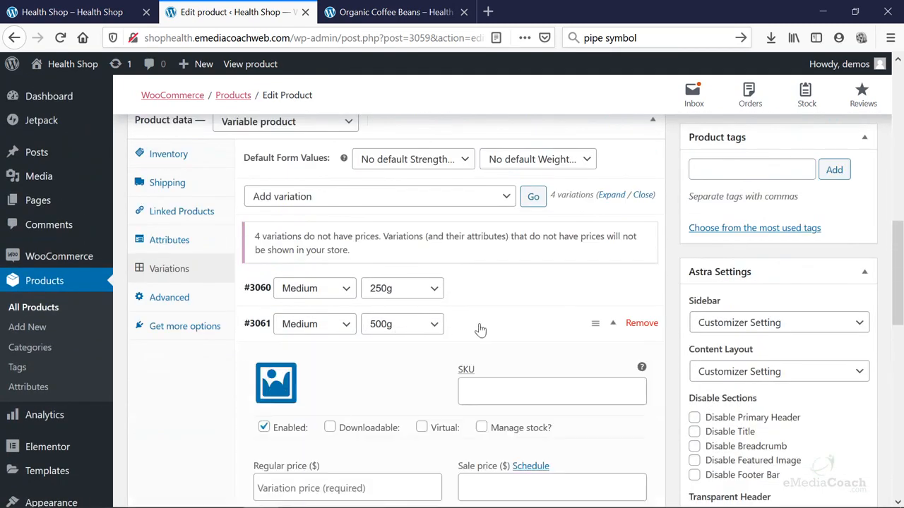
{"action": "left_click", "coordinate": [277, 385]}
{"action": "scroll", "coordinate": [353, 298], "scroll_direction": "down", "scroll_amount": 2}
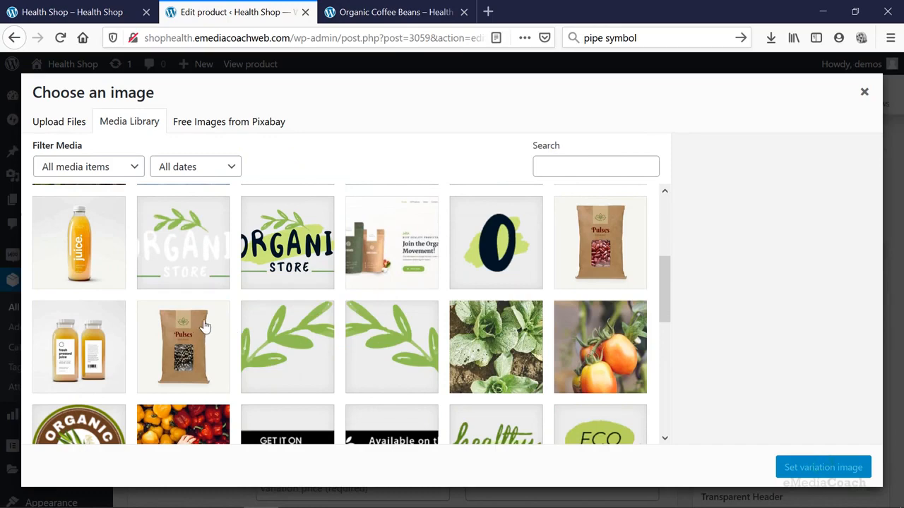
{"action": "scroll", "coordinate": [389, 318], "scroll_direction": "down", "scroll_amount": 2}
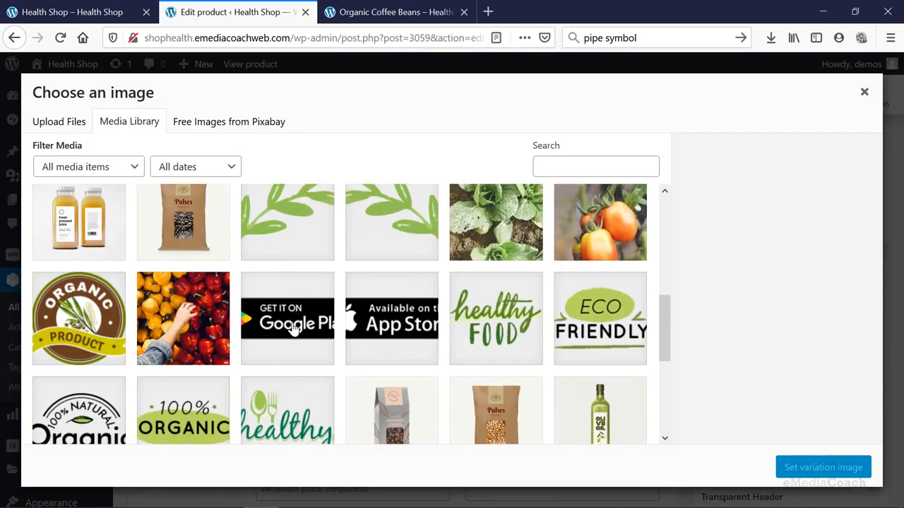
{"action": "scroll", "coordinate": [591, 306], "scroll_direction": "up", "scroll_amount": 3}
{"action": "left_click", "coordinate": [613, 308]}
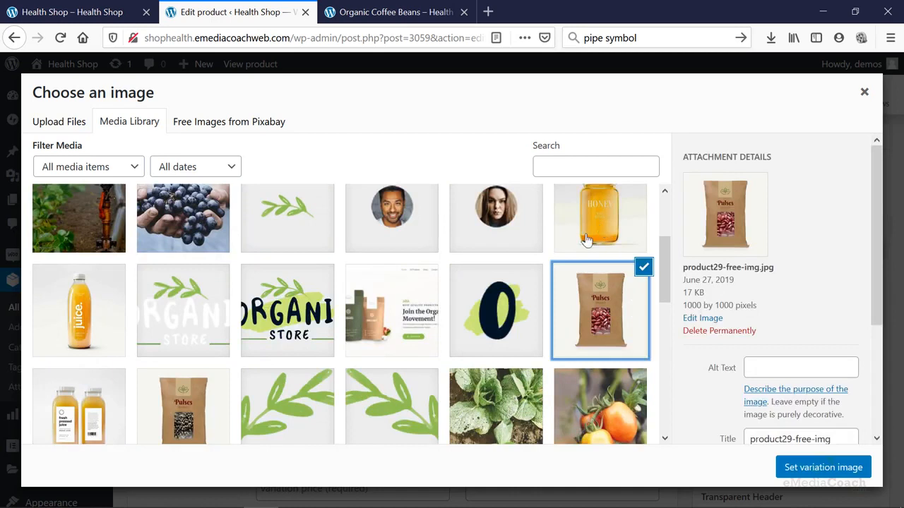
{"action": "scroll", "coordinate": [459, 305], "scroll_direction": "up", "scroll_amount": 4}
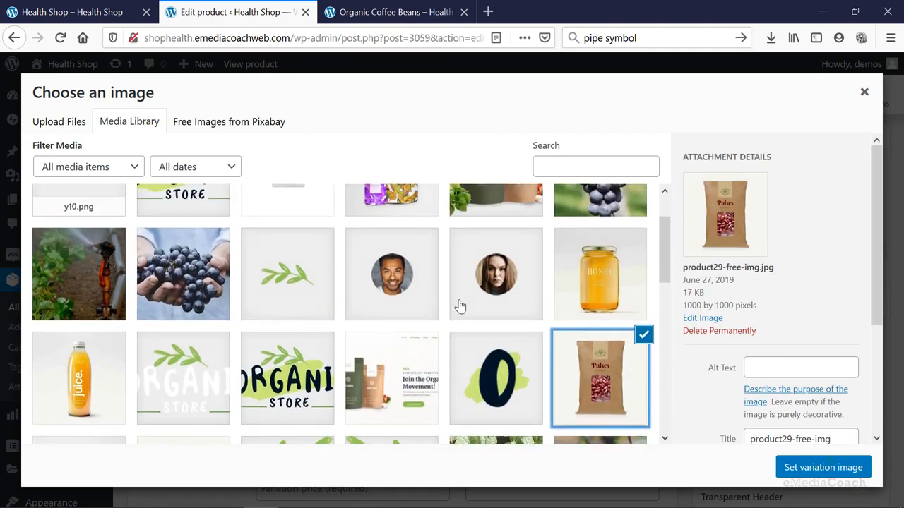
{"action": "left_click", "coordinate": [414, 244]}
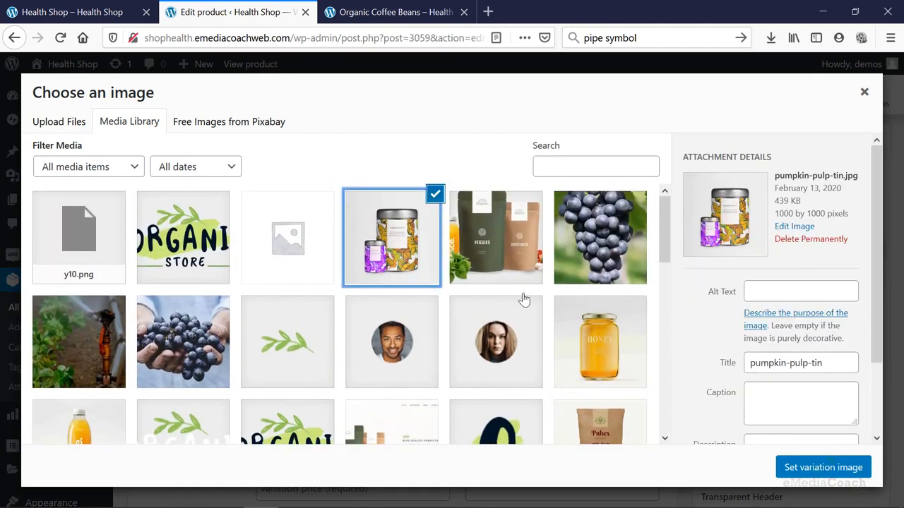
{"action": "left_click", "coordinate": [808, 467]}
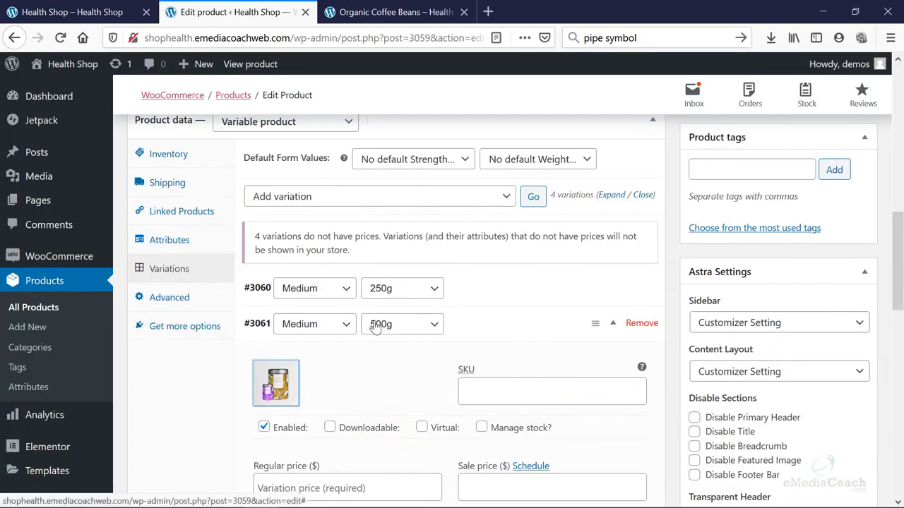
Set the Medium 250g variation's regular price to 29.
{"action": "scroll", "coordinate": [424, 342], "scroll_direction": "down", "scroll_amount": 3}
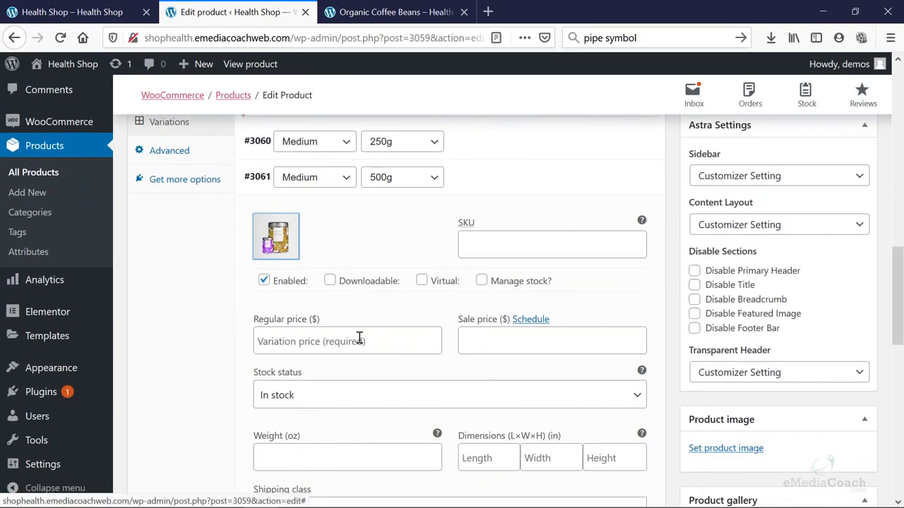
{"action": "scroll", "coordinate": [359, 339], "scroll_direction": "up", "scroll_amount": 5}
{"action": "left_click", "coordinate": [438, 364]}
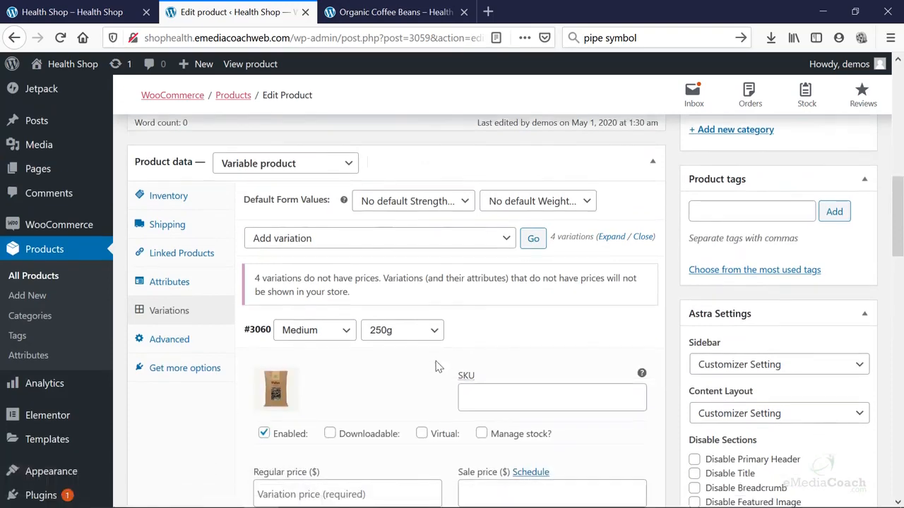
{"action": "scroll", "coordinate": [366, 371], "scroll_direction": "down", "scroll_amount": 2}
{"action": "left_click", "coordinate": [362, 379]}
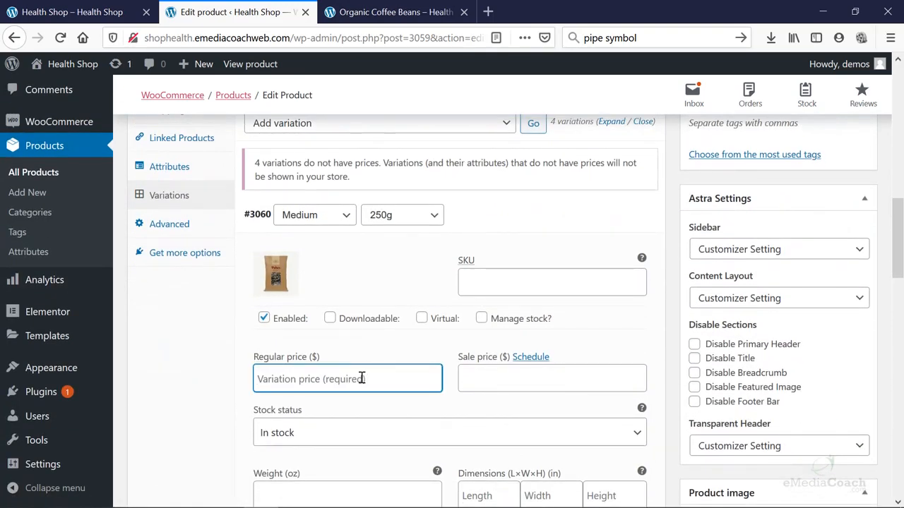
{"action": "type", "text": "29"}
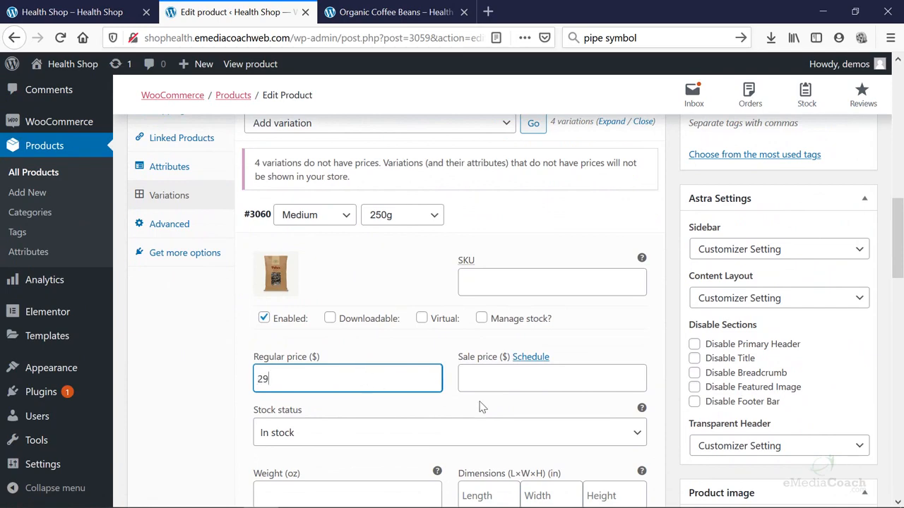
{"action": "scroll", "coordinate": [480, 406], "scroll_direction": "down", "scroll_amount": 3}
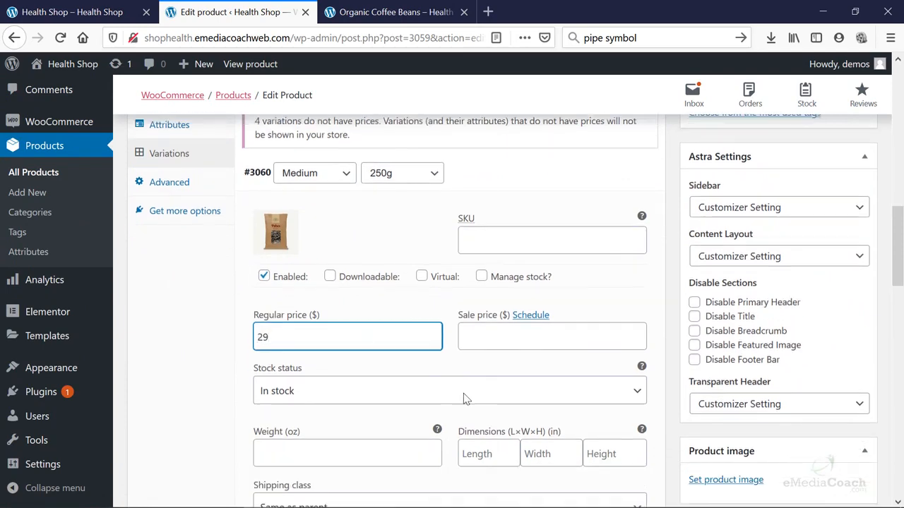
Set the Medium 500g variation's regular price to 39.
{"action": "scroll", "coordinate": [398, 379], "scroll_direction": "down", "scroll_amount": 5}
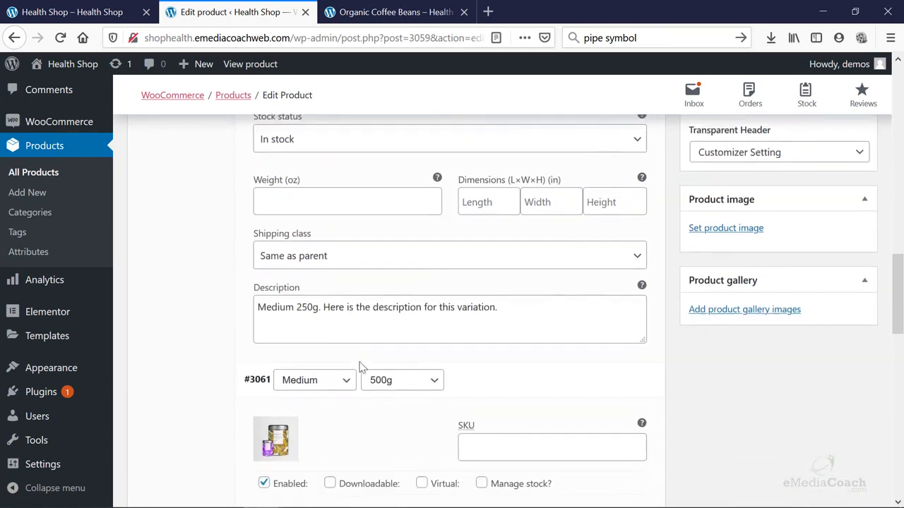
{"action": "left_click", "coordinate": [329, 467]}
{"action": "type", "text": "39"}
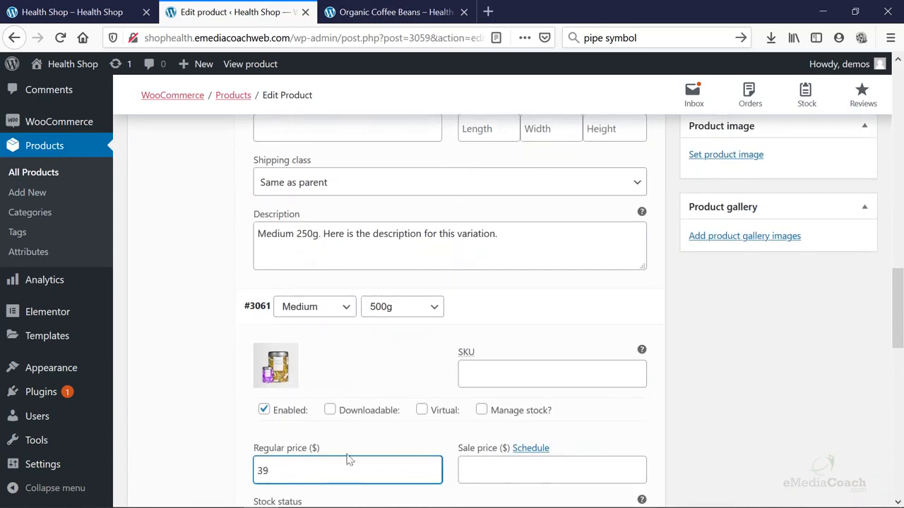
{"action": "scroll", "coordinate": [350, 455], "scroll_direction": "down", "scroll_amount": 2}
{"action": "scroll", "coordinate": [357, 446], "scroll_direction": "down", "scroll_amount": 1}
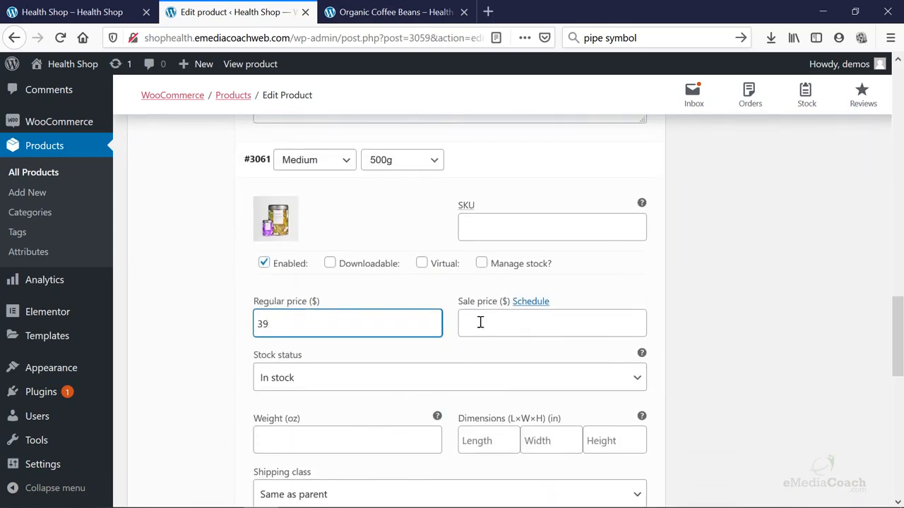
{"action": "scroll", "coordinate": [480, 322], "scroll_direction": "down", "scroll_amount": 3}
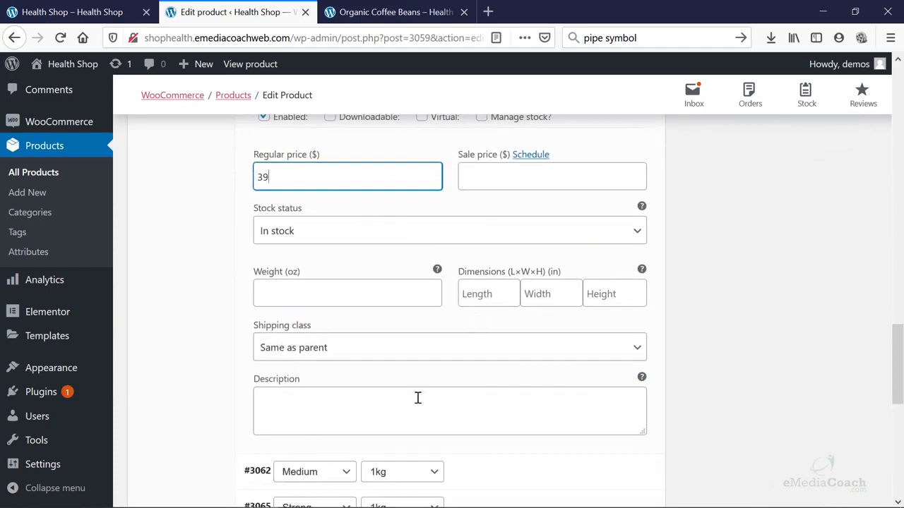
Paste the variation description into Medium 500g and change it to "Medium 500g. Here is the description for this variation.".
{"action": "left_click", "coordinate": [417, 398]}
{"action": "type", "text": "Medium 250g. Here is the description for this variation."}
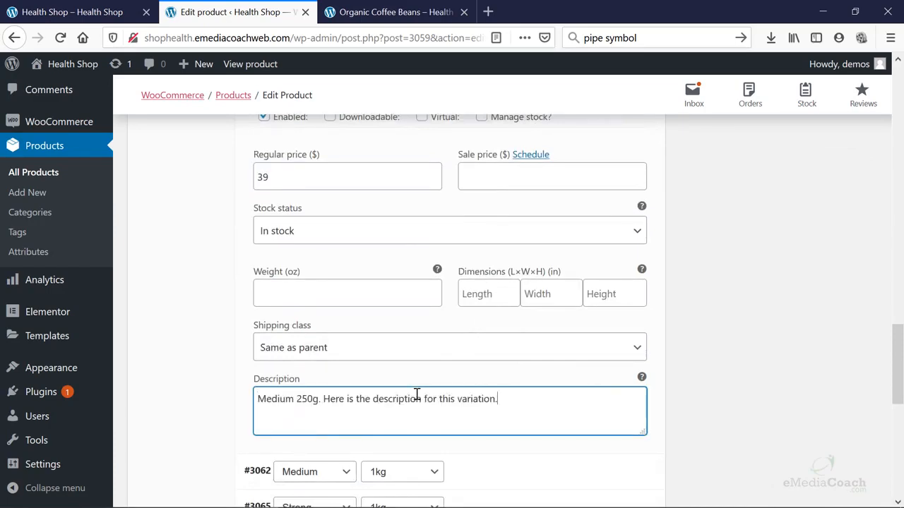
{"action": "double_click", "coordinate": [306, 399]}
{"action": "type", "text": "500g"}
Expand the Medium 1kg variation and set its regular price to 49 and sale price to 43.
{"action": "scroll", "coordinate": [476, 382], "scroll_direction": "down", "scroll_amount": 2}
{"action": "left_click", "coordinate": [477, 405]}
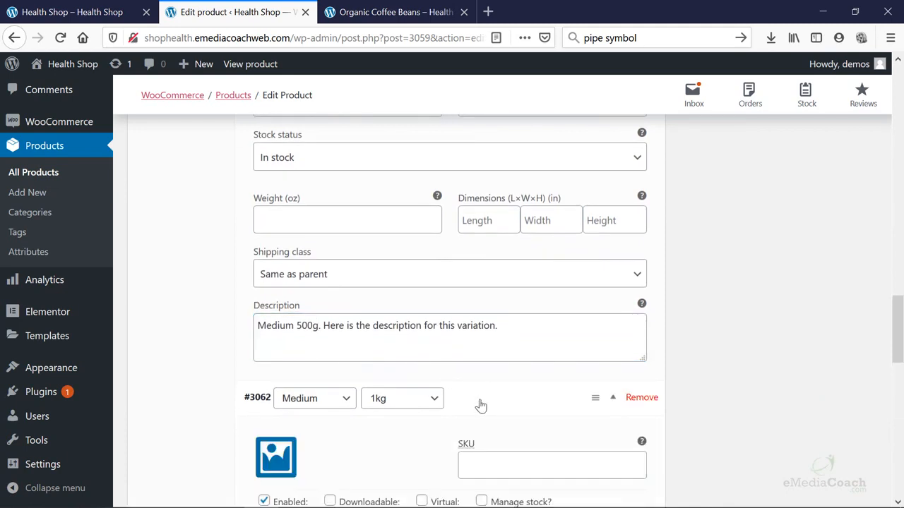
{"action": "scroll", "coordinate": [471, 403], "scroll_direction": "down", "scroll_amount": 4}
{"action": "left_click", "coordinate": [300, 410]}
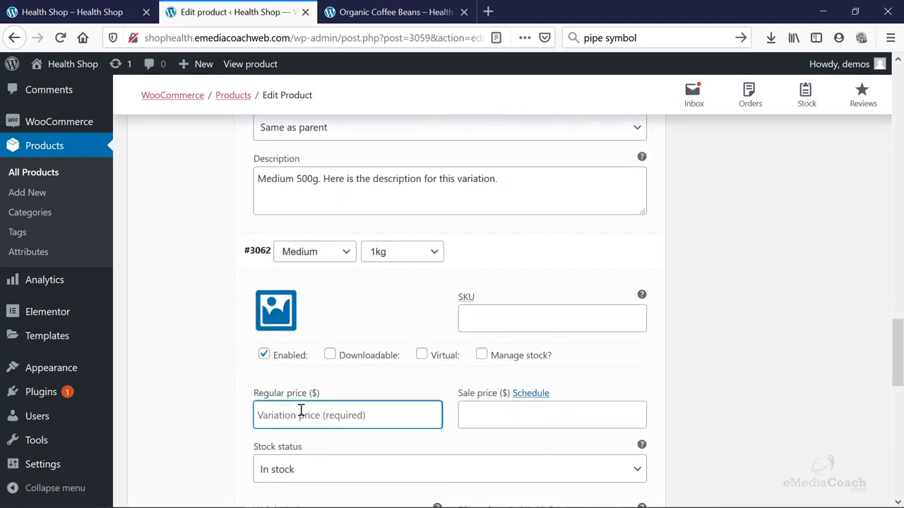
{"action": "type", "text": "49"}
{"action": "left_click", "coordinate": [535, 411]}
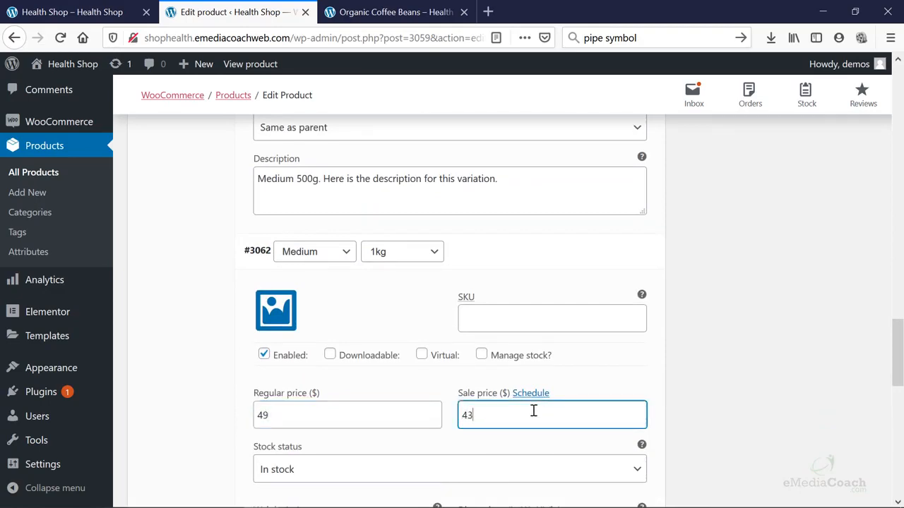
Set the Medium 1kg variation's image to the green and brown pouches picture from the media library.
{"action": "scroll", "coordinate": [433, 211], "scroll_direction": "up", "scroll_amount": 3}
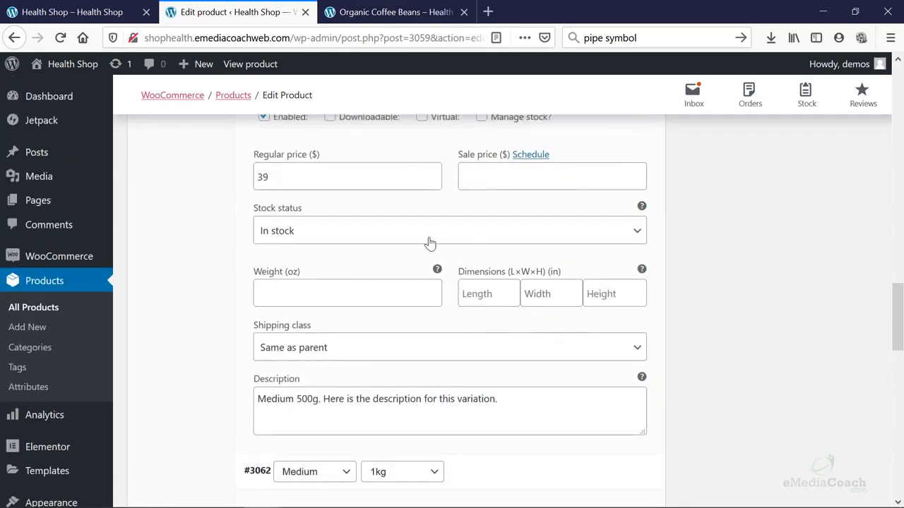
{"action": "scroll", "coordinate": [427, 245], "scroll_direction": "down", "scroll_amount": 3}
{"action": "left_click", "coordinate": [292, 317]}
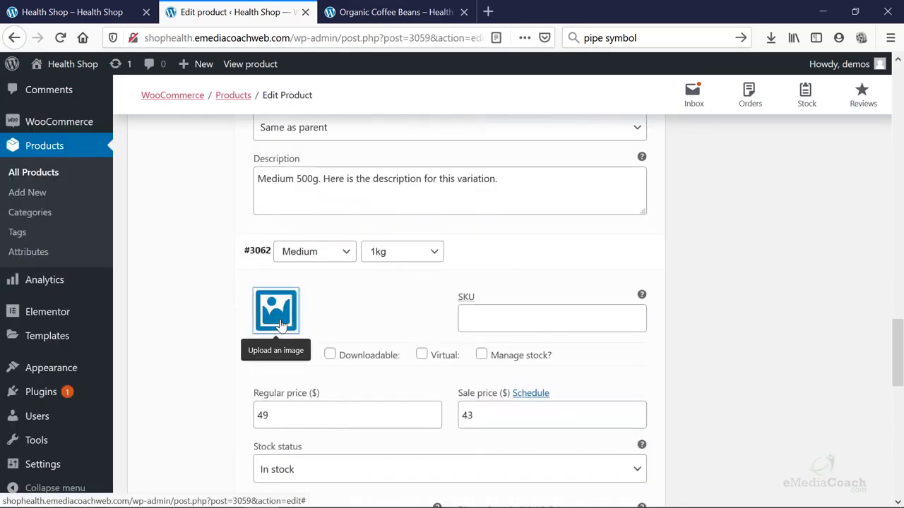
{"action": "left_click", "coordinate": [466, 244]}
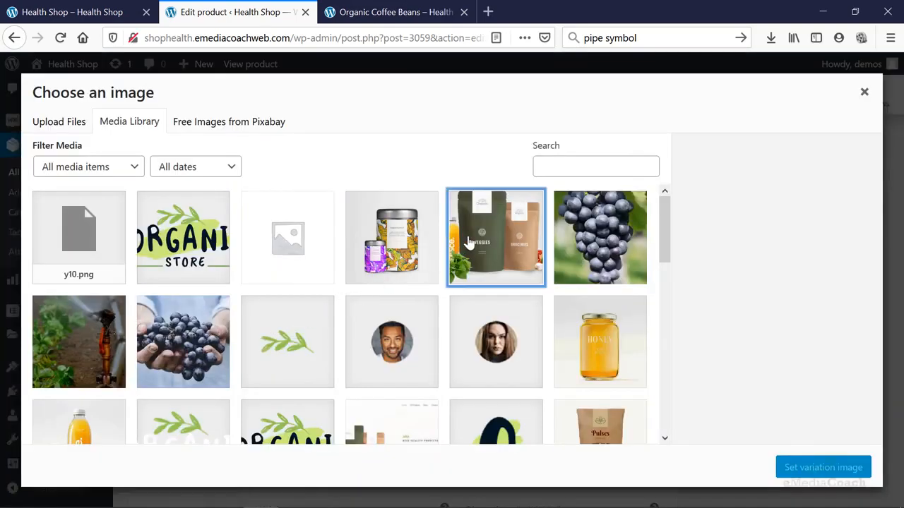
{"action": "left_click", "coordinate": [803, 465]}
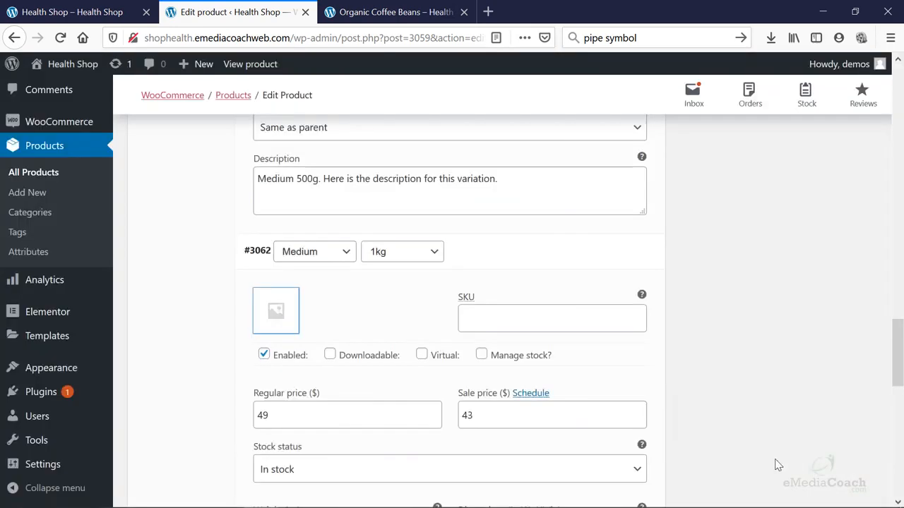
Paste the description into the Medium 1kg variation and change it to "Medium 1kg. Here is the description for this variation.".
{"action": "scroll", "coordinate": [333, 362], "scroll_direction": "up", "scroll_amount": 1}
{"action": "scroll", "coordinate": [289, 366], "scroll_direction": "up", "scroll_amount": 8}
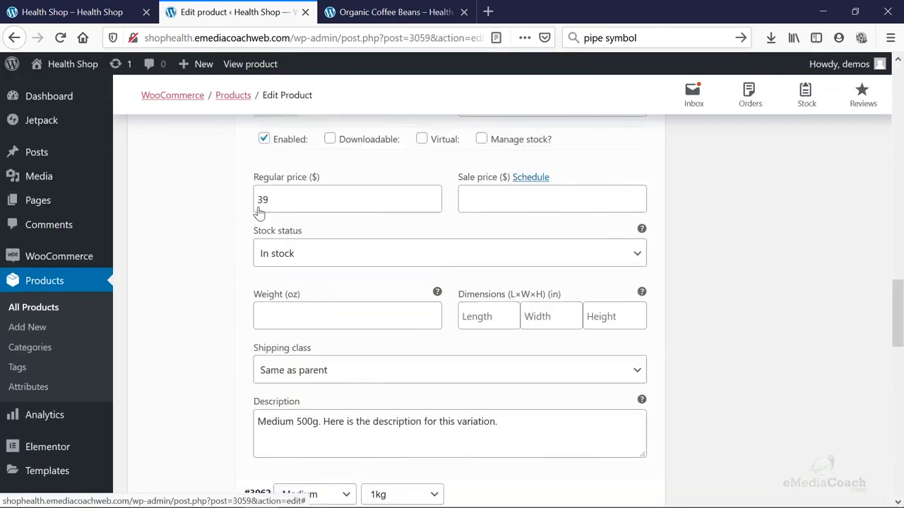
{"action": "scroll", "coordinate": [302, 269], "scroll_direction": "down", "scroll_amount": 10}
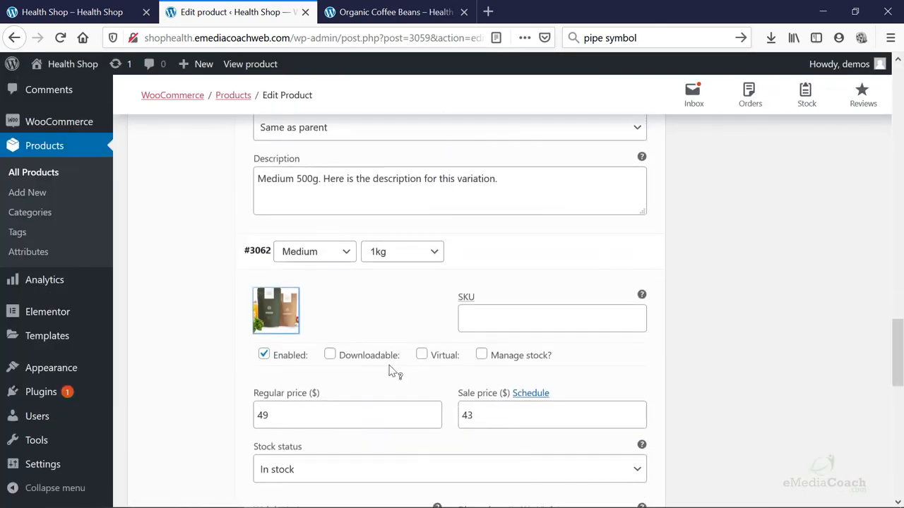
{"action": "scroll", "coordinate": [364, 351], "scroll_direction": "down", "scroll_amount": 2}
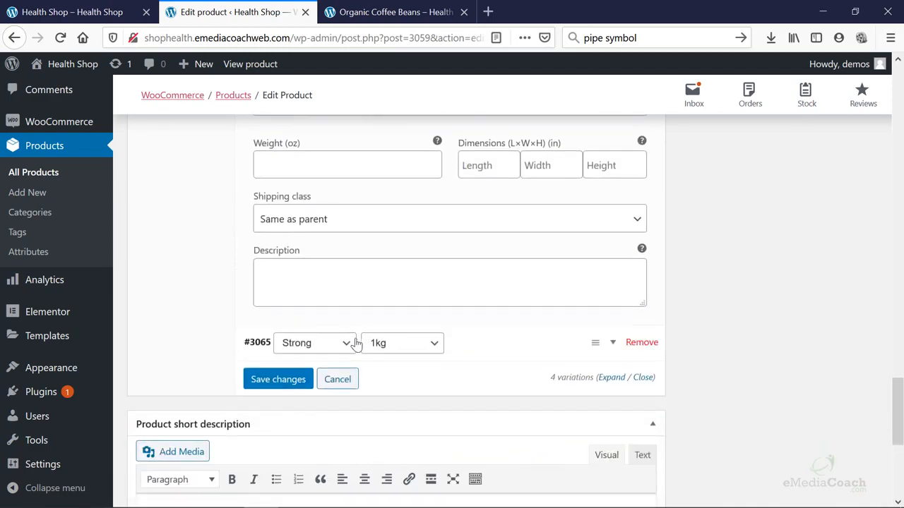
{"action": "left_click", "coordinate": [482, 343]}
{"action": "left_click", "coordinate": [411, 277]}
{"action": "type", "text": "Medium 250g. Here is the description for this variation."}
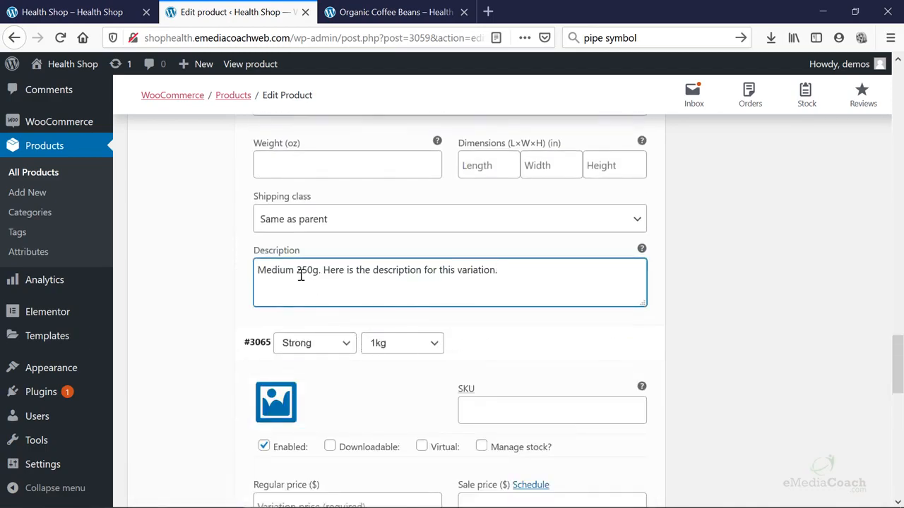
{"action": "double_click", "coordinate": [300, 272]}
{"action": "type", "text": "1kg"}
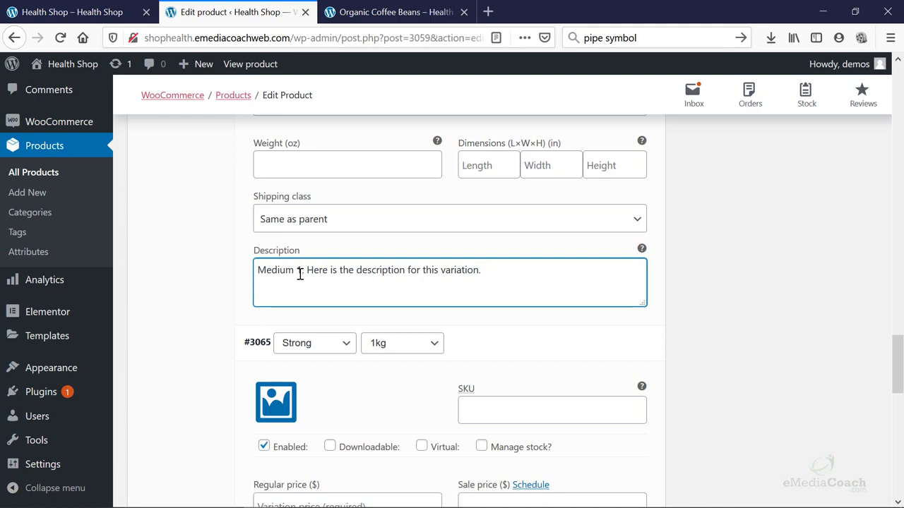
Set the Strong 1kg variation's image to the brown organic coffee pouch picture from the media library.
{"action": "scroll", "coordinate": [303, 276], "scroll_direction": "down", "scroll_amount": 2}
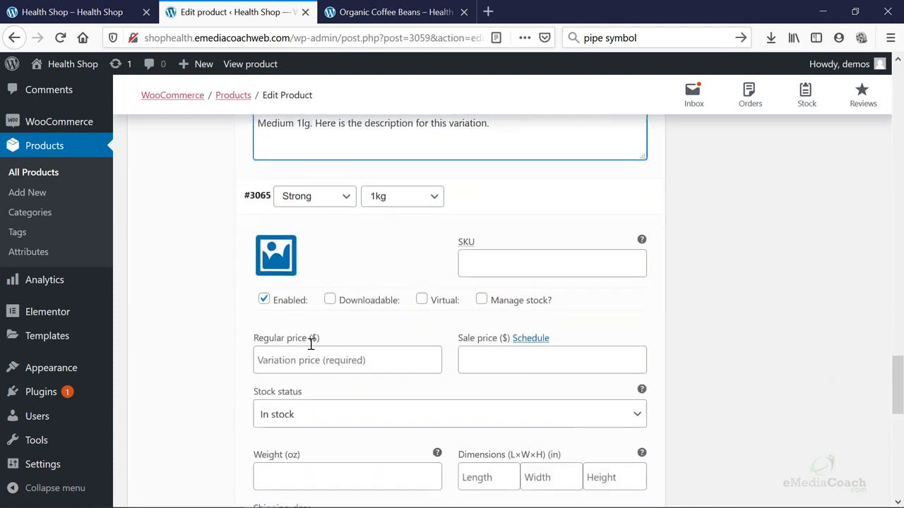
{"action": "left_click", "coordinate": [275, 255]}
{"action": "scroll", "coordinate": [630, 332], "scroll_direction": "down", "scroll_amount": 7}
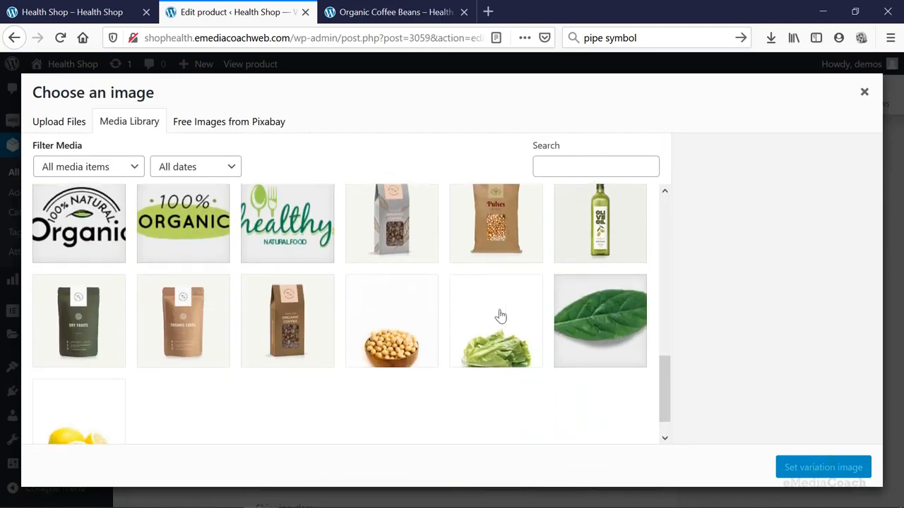
{"action": "scroll", "coordinate": [498, 314], "scroll_direction": "up", "scroll_amount": 1}
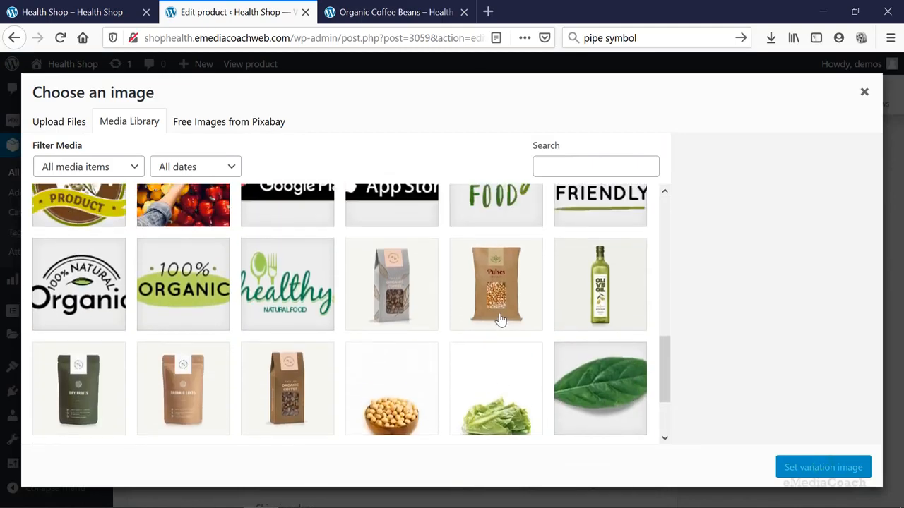
{"action": "left_click", "coordinate": [303, 392]}
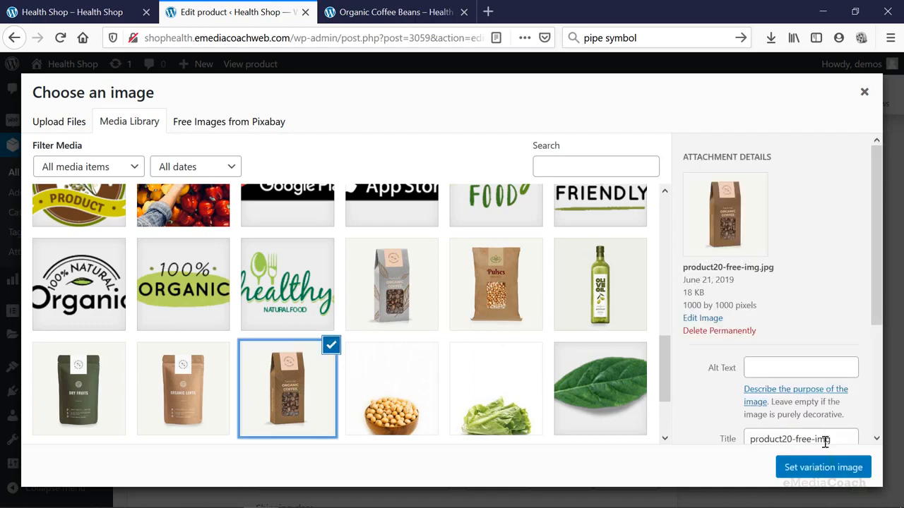
{"action": "left_click", "coordinate": [821, 467]}
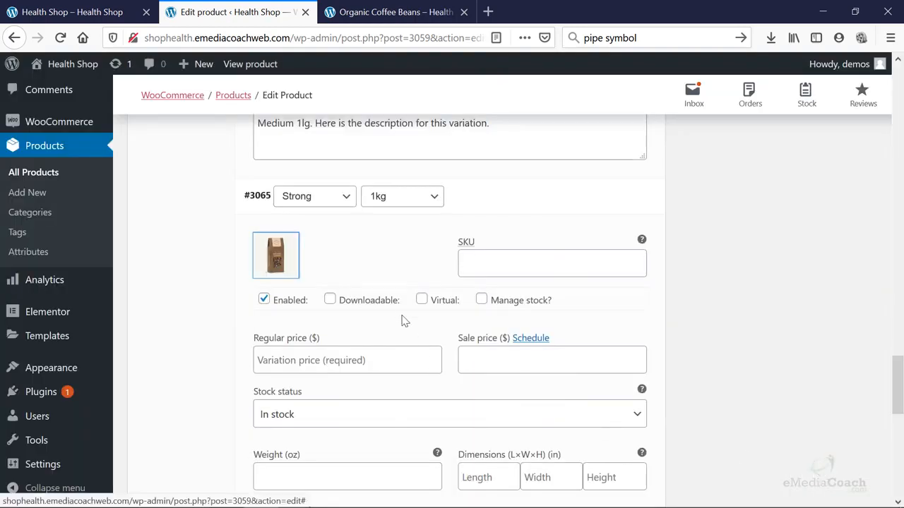
Set the Strong 1kg variation's regular price to 50 and sale price to 40.
{"action": "scroll", "coordinate": [378, 319], "scroll_direction": "down", "scroll_amount": 2}
{"action": "left_click", "coordinate": [337, 286]}
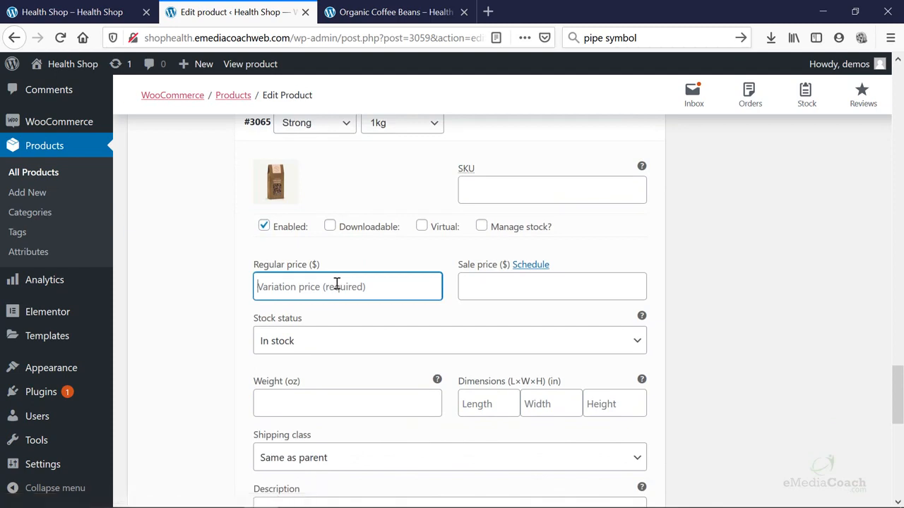
{"action": "type", "text": "50"}
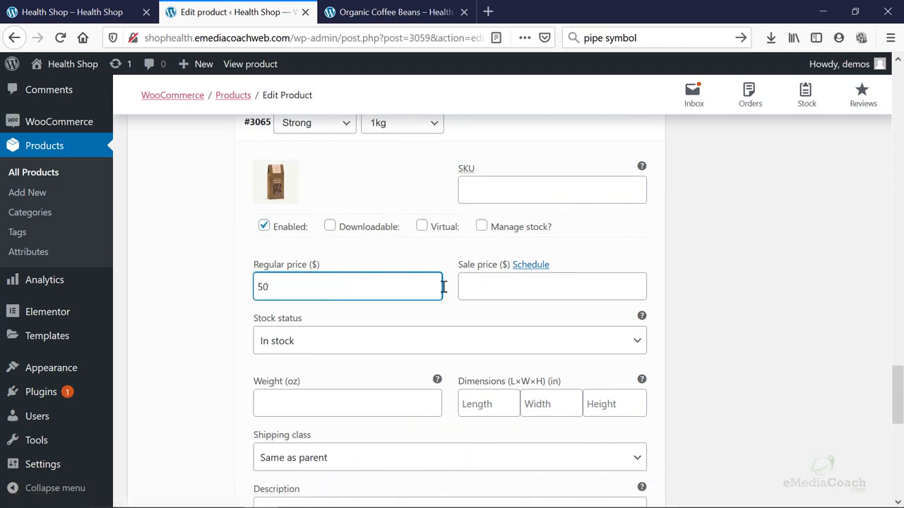
{"action": "left_click", "coordinate": [497, 286]}
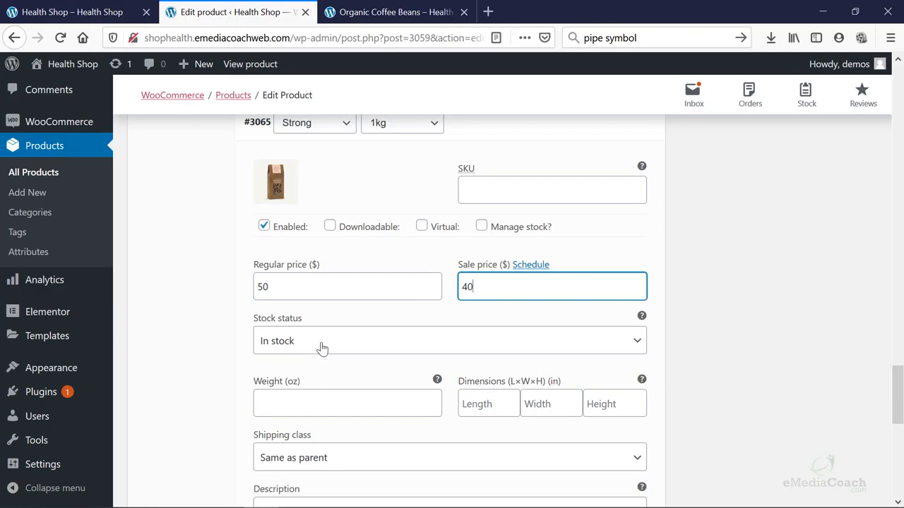
Paste the description into the Strong 1kg variation, change it to "Extra Strong beans. 1kg. Here is the description for this variation." and save the variations.
{"action": "scroll", "coordinate": [318, 347], "scroll_direction": "down", "scroll_amount": 3}
{"action": "left_click", "coordinate": [335, 286]}
{"action": "type", "text": "Medium 250g. Here is the description for this variation."}
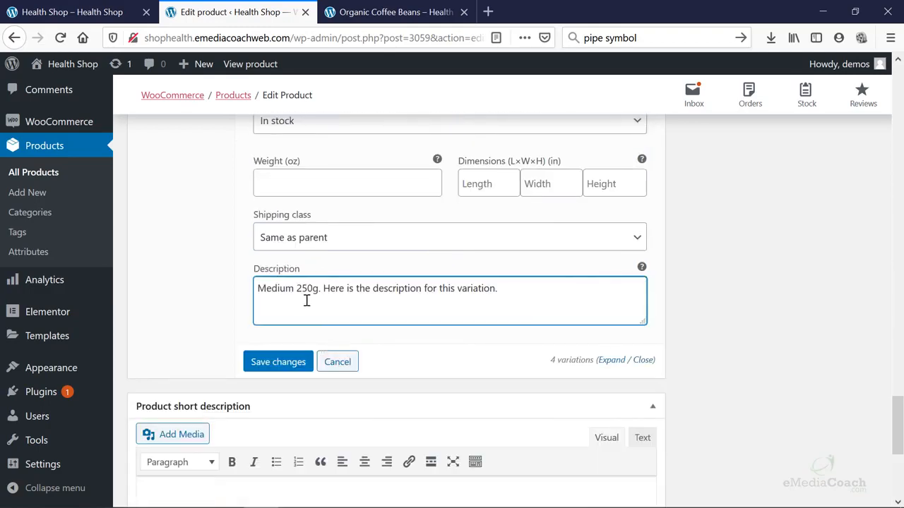
{"action": "double_click", "coordinate": [262, 287]}
{"action": "type", "text": "Extra "}
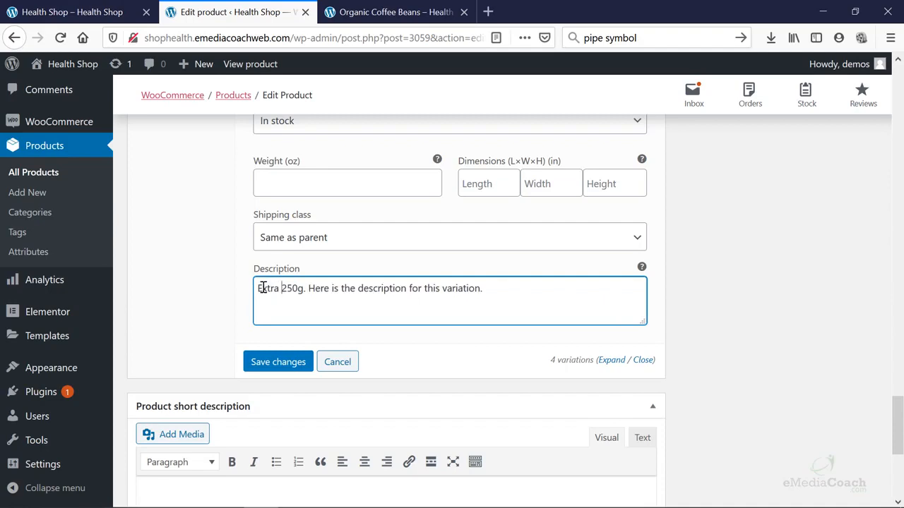
{"action": "type", "text": "Strong"}
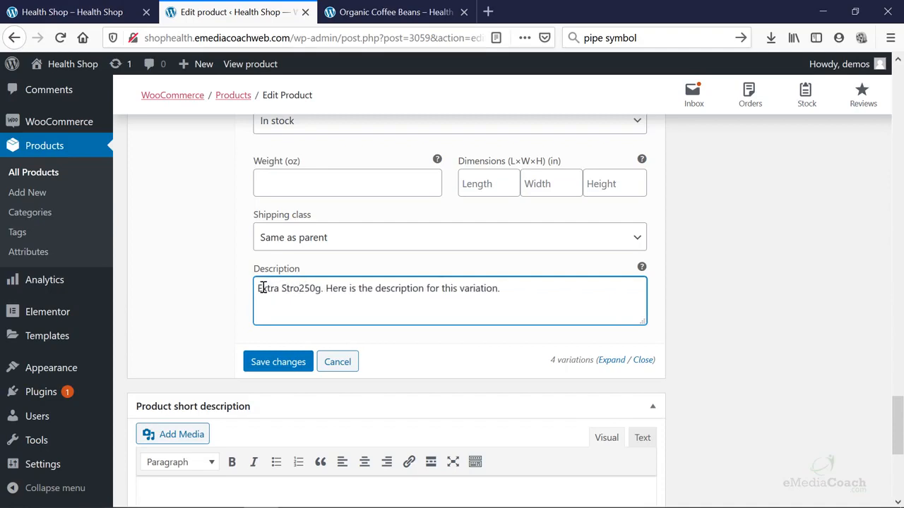
{"action": "type", "text": " beans1"}
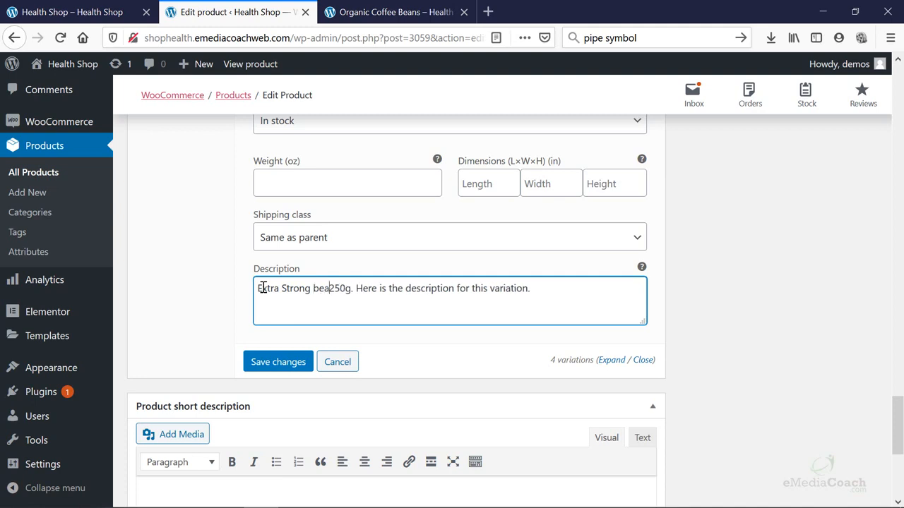
{"action": "key", "text": "Delete"}
{"action": "key", "text": "Delete"}
{"action": "key", "text": "Delete"}
{"action": "key", "text": "Delete"}
{"action": "type", "text": "1"}
{"action": "key", "text": "BackSpace"}
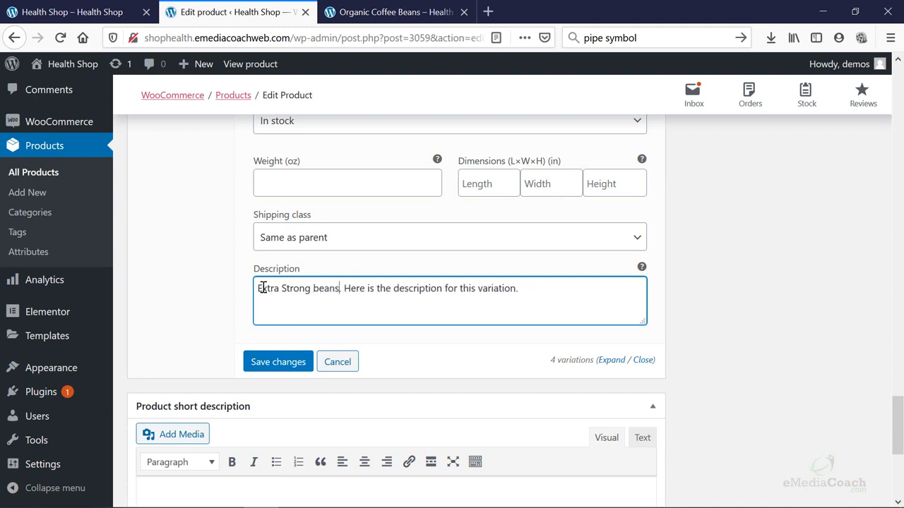
{"action": "type", "text": "!"}
{"action": "type", "text": " 1kg."}
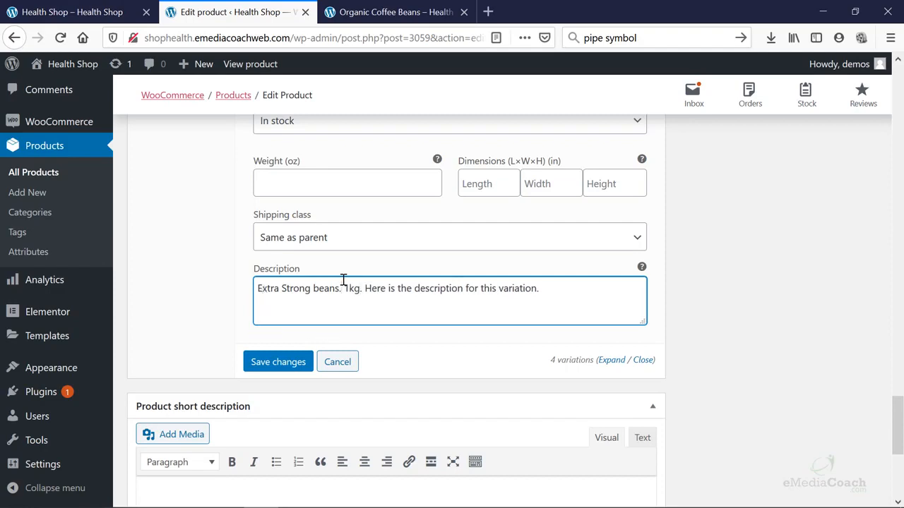
{"action": "left_click", "coordinate": [290, 363]}
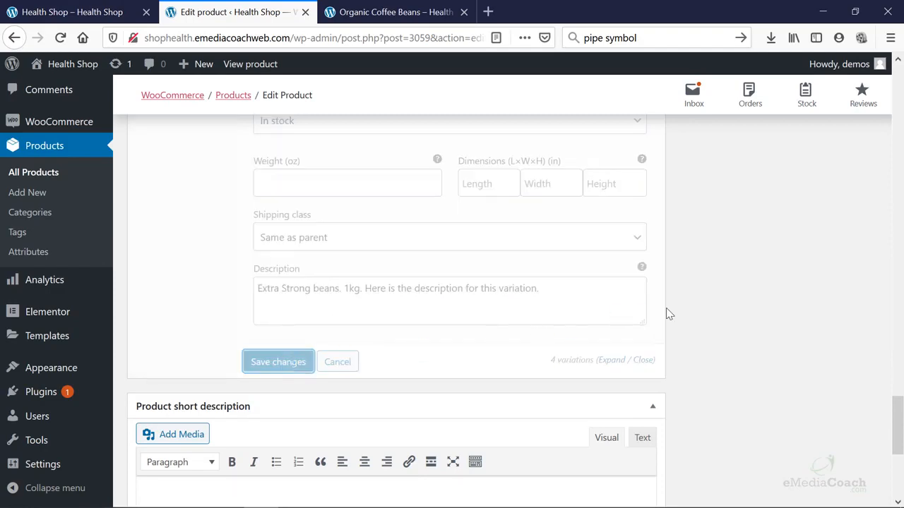
Set the main product image to the brown Organic Lentil pouch picture from the media library.
{"action": "scroll", "coordinate": [667, 311], "scroll_direction": "up", "scroll_amount": 4}
{"action": "scroll", "coordinate": [665, 308], "scroll_direction": "up", "scroll_amount": 10}
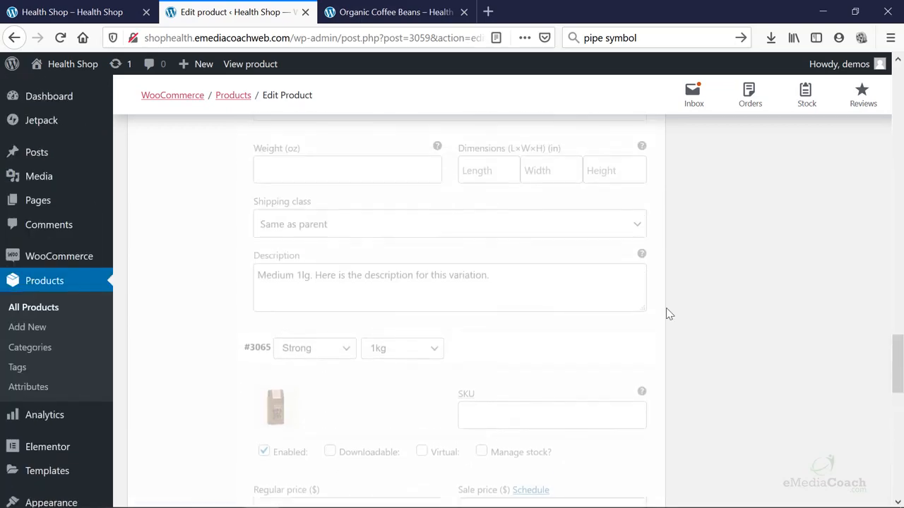
{"action": "scroll", "coordinate": [344, 261], "scroll_direction": "up", "scroll_amount": 1}
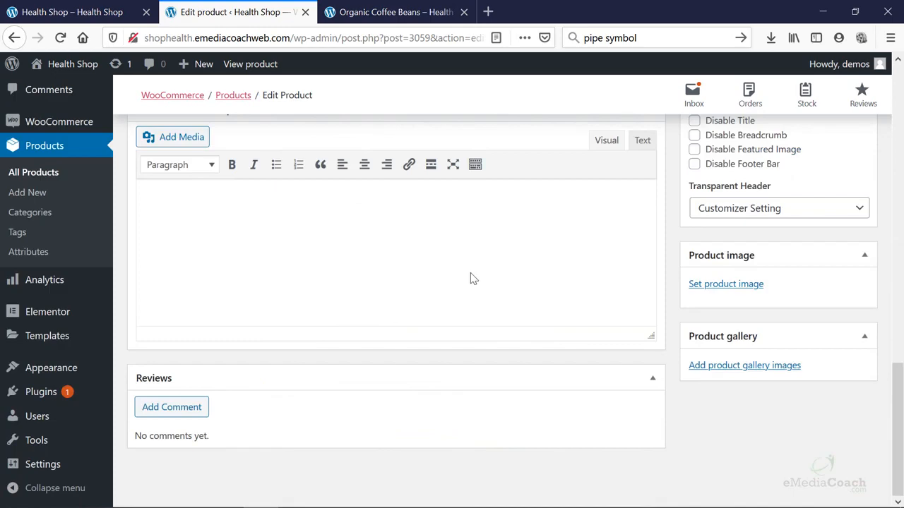
{"action": "scroll", "coordinate": [484, 285], "scroll_direction": "up", "scroll_amount": 4}
{"action": "scroll", "coordinate": [621, 285], "scroll_direction": "down", "scroll_amount": 1}
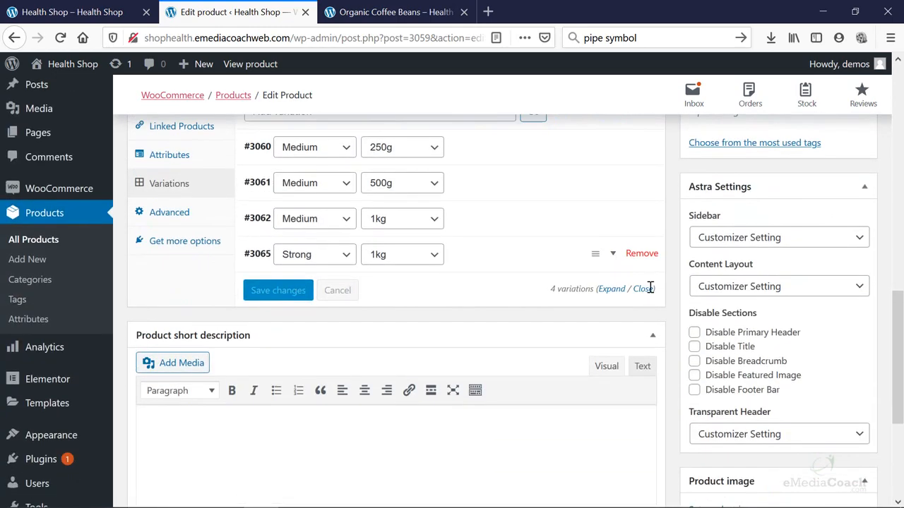
{"action": "scroll", "coordinate": [650, 288], "scroll_direction": "down", "scroll_amount": 4}
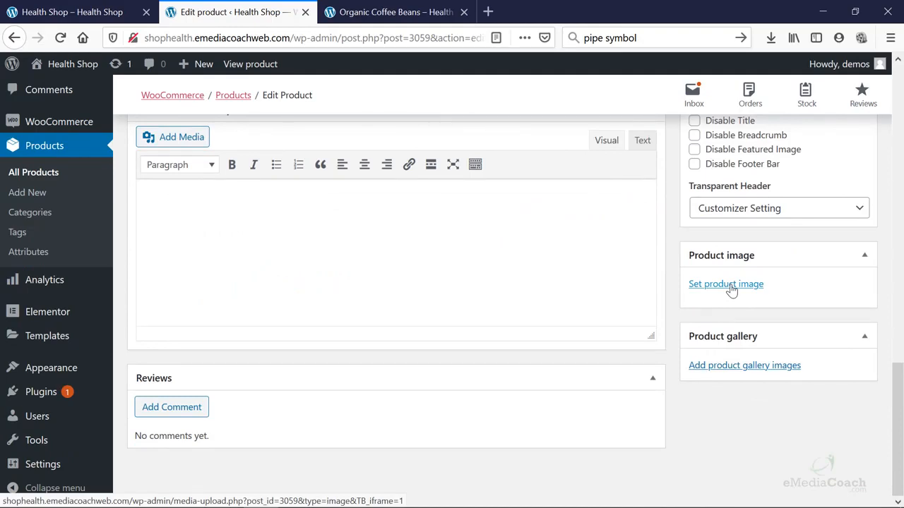
{"action": "left_click", "coordinate": [727, 284]}
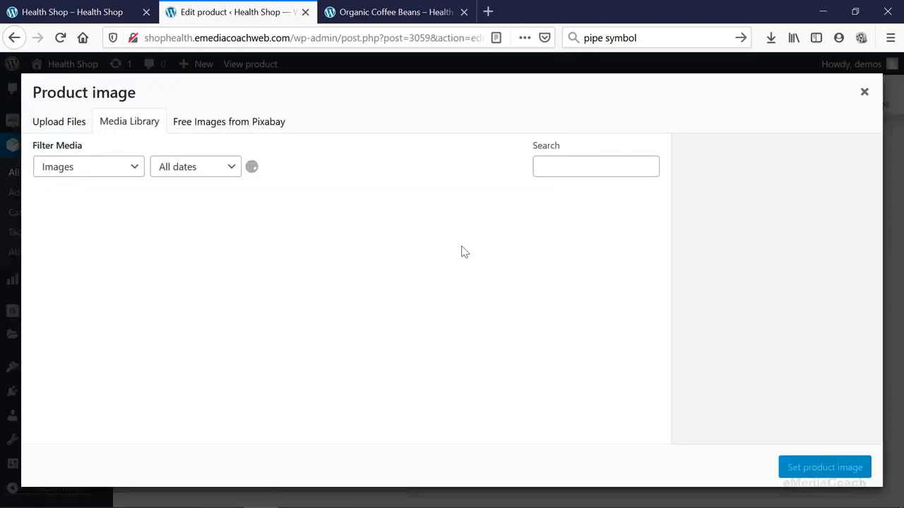
{"action": "scroll", "coordinate": [466, 257], "scroll_direction": "down", "scroll_amount": 2}
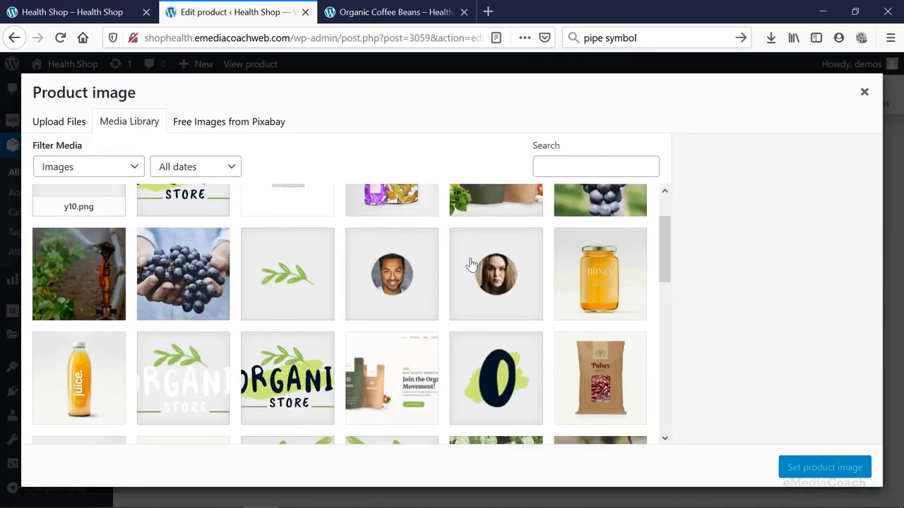
{"action": "scroll", "coordinate": [471, 261], "scroll_direction": "up", "scroll_amount": 1}
{"action": "scroll", "coordinate": [472, 261], "scroll_direction": "down", "scroll_amount": 2}
{"action": "scroll", "coordinate": [470, 261], "scroll_direction": "up", "scroll_amount": 2}
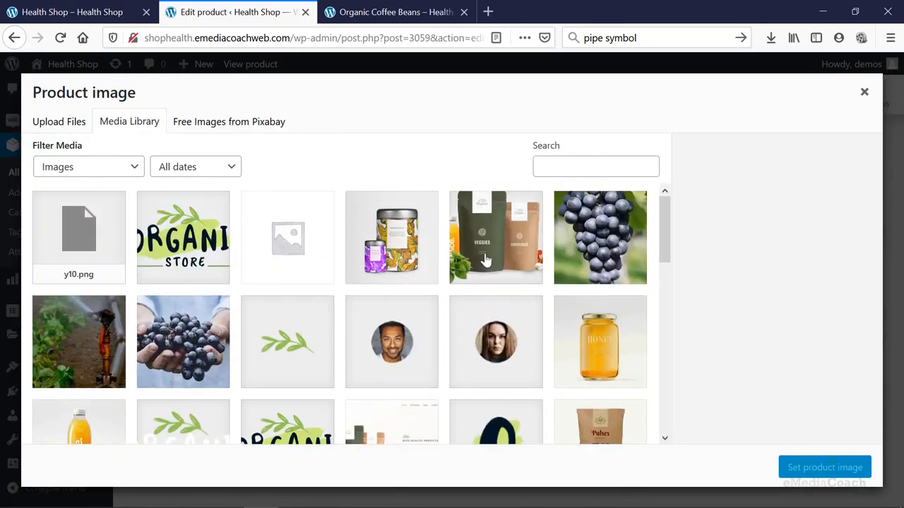
{"action": "left_click", "coordinate": [484, 259]}
{"action": "scroll", "coordinate": [607, 332], "scroll_direction": "down", "scroll_amount": 5}
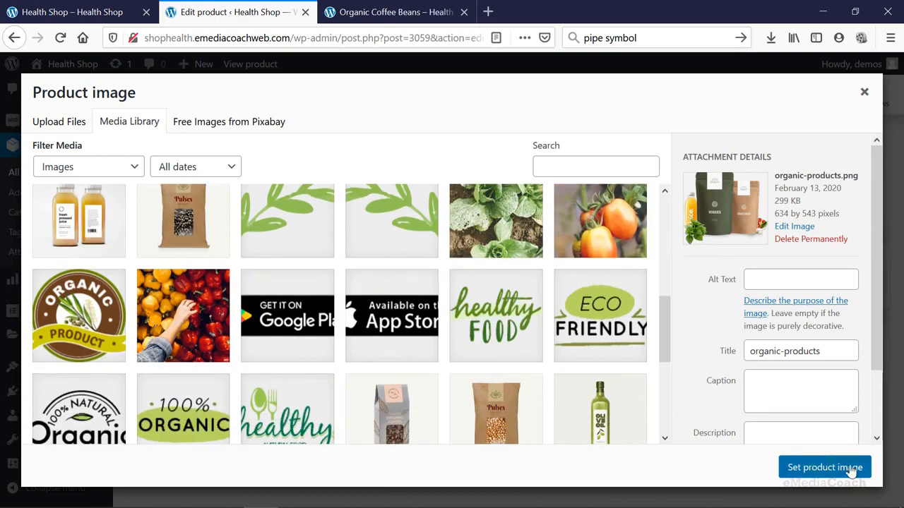
{"action": "scroll", "coordinate": [513, 365], "scroll_direction": "down", "scroll_amount": 3}
{"action": "scroll", "coordinate": [512, 367], "scroll_direction": "up", "scroll_amount": 8}
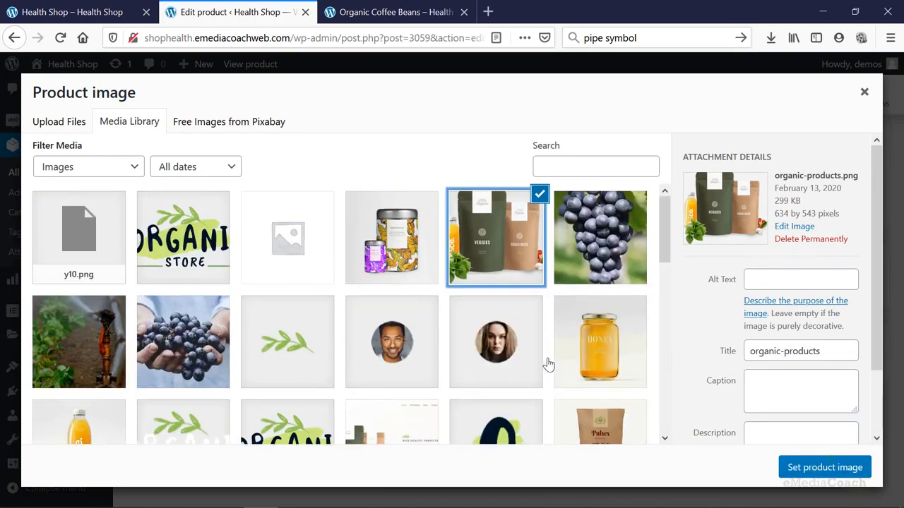
{"action": "scroll", "coordinate": [276, 396], "scroll_direction": "down", "scroll_amount": 6}
{"action": "scroll", "coordinate": [275, 396], "scroll_direction": "down", "scroll_amount": 3}
{"action": "left_click", "coordinate": [66, 313]}
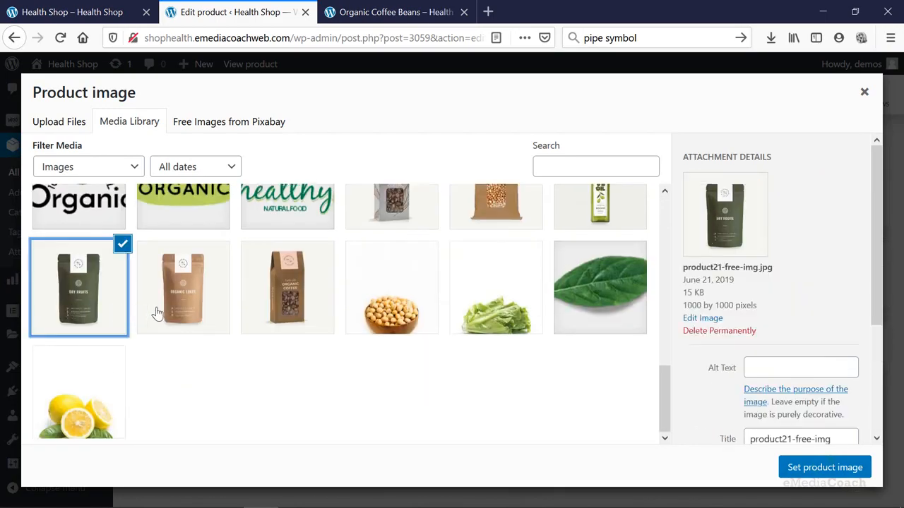
{"action": "left_click", "coordinate": [195, 316]}
{"action": "left_click", "coordinate": [837, 469]}
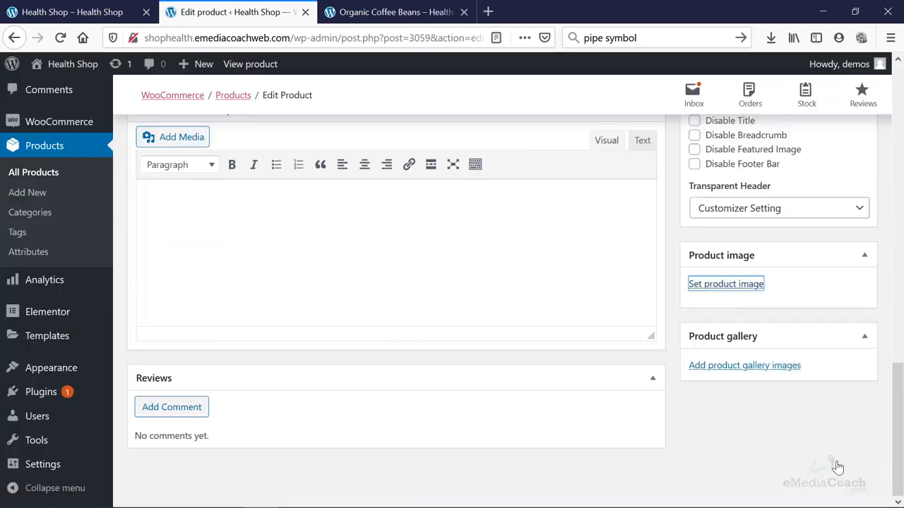
Update the Organic Coffee Beans product.
{"action": "scroll", "coordinate": [788, 338], "scroll_direction": "up", "scroll_amount": 2}
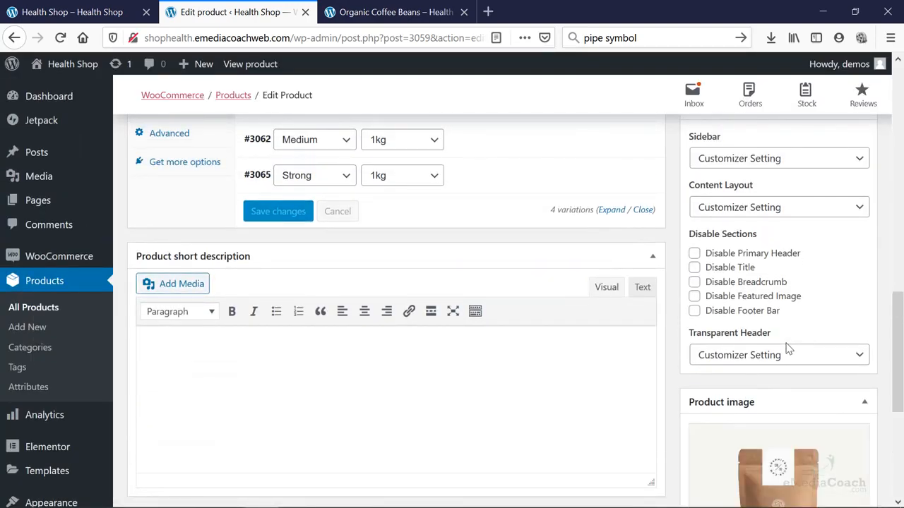
{"action": "scroll", "coordinate": [789, 345], "scroll_direction": "up", "scroll_amount": 3}
{"action": "scroll", "coordinate": [792, 350], "scroll_direction": "up", "scroll_amount": 10}
{"action": "scroll", "coordinate": [819, 297], "scroll_direction": "down", "scroll_amount": 4}
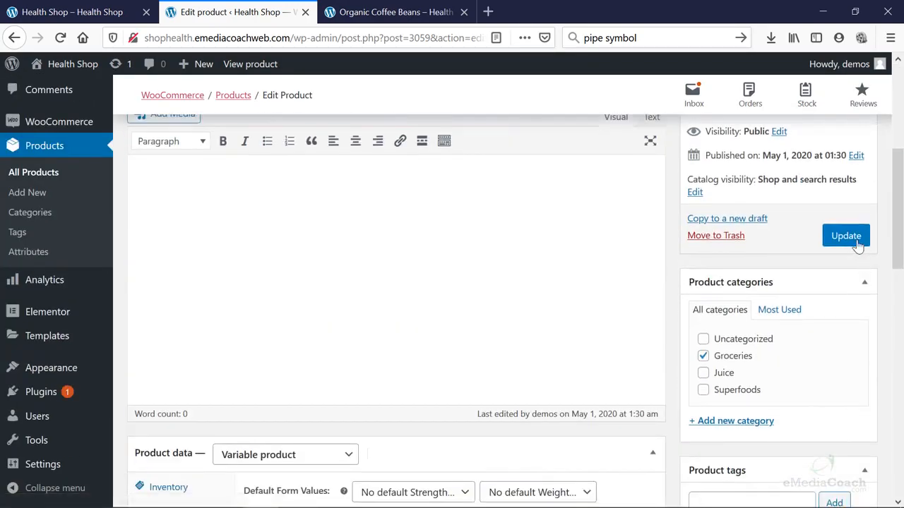
{"action": "left_click", "coordinate": [840, 238]}
{"action": "scroll", "coordinate": [784, 279], "scroll_direction": "down", "scroll_amount": 6}
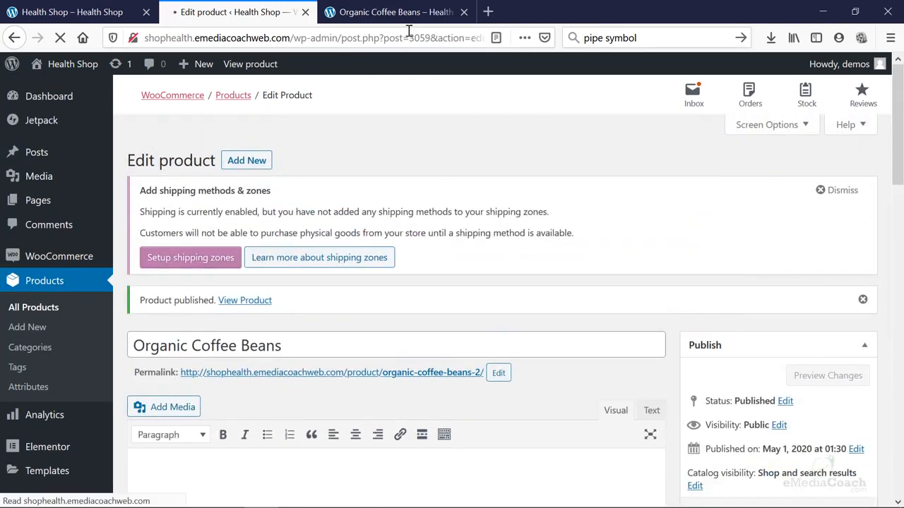
Reload the product's storefront page and compare its image and price range with the product editor.
{"action": "left_click", "coordinate": [424, 12]}
{"action": "key", "text": "F5"}
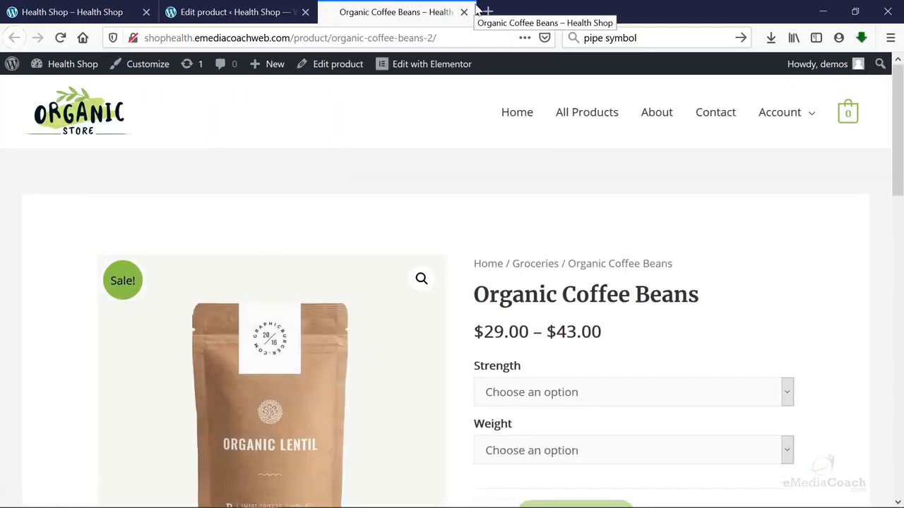
{"action": "scroll", "coordinate": [262, 299], "scroll_direction": "down", "scroll_amount": 1}
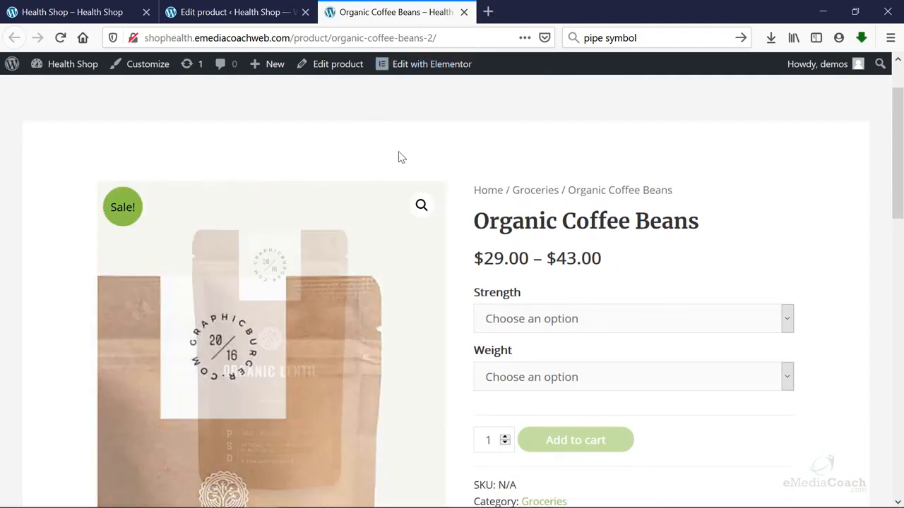
{"action": "scroll", "coordinate": [315, 211], "scroll_direction": "down", "scroll_amount": 2}
{"action": "left_click", "coordinate": [212, 12]}
{"action": "scroll", "coordinate": [762, 314], "scroll_direction": "down", "scroll_amount": 10}
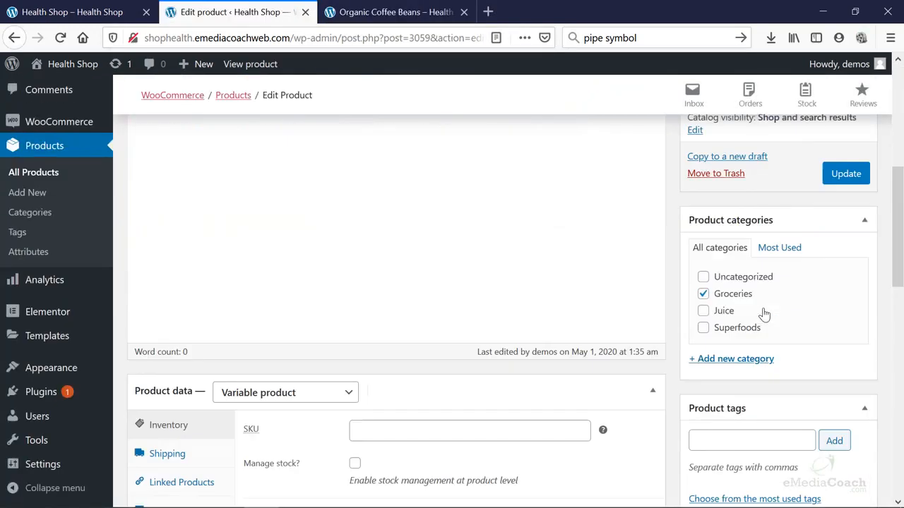
{"action": "scroll", "coordinate": [766, 315], "scroll_direction": "down", "scroll_amount": 4}
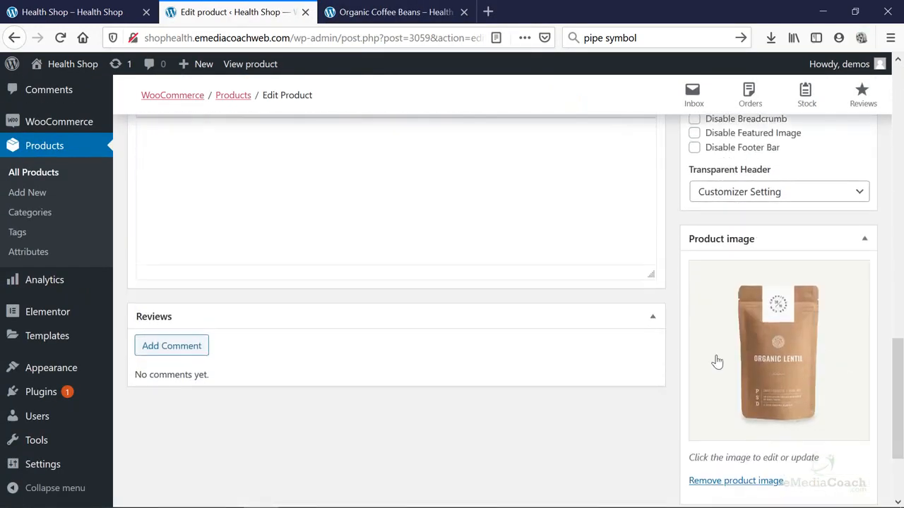
{"action": "scroll", "coordinate": [510, 271], "scroll_direction": "up", "scroll_amount": 15}
{"action": "left_click", "coordinate": [392, 11]}
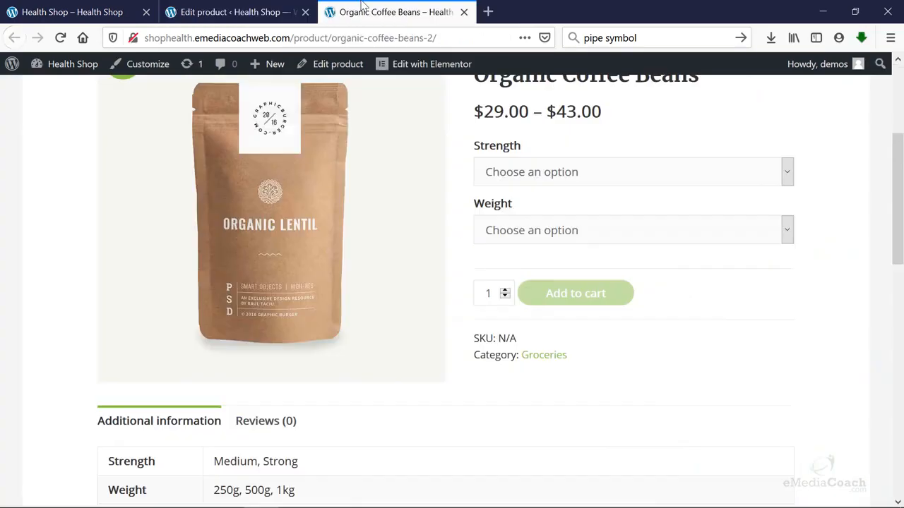
{"action": "scroll", "coordinate": [629, 211], "scroll_direction": "up", "scroll_amount": 1}
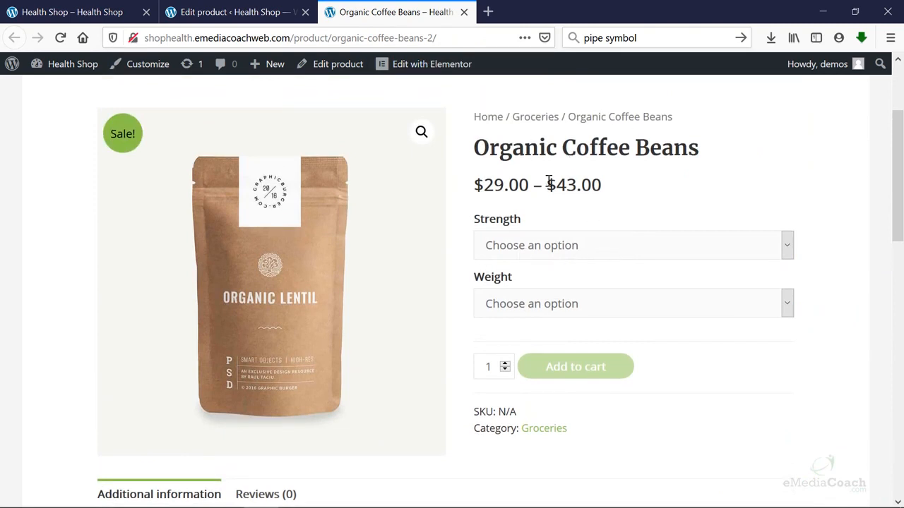
Try each Strength and Weight combination on the product page to check the variation images, descriptions and prices.
{"action": "left_click_drag", "start_coordinate": [476, 185], "coordinate": [655, 181]}
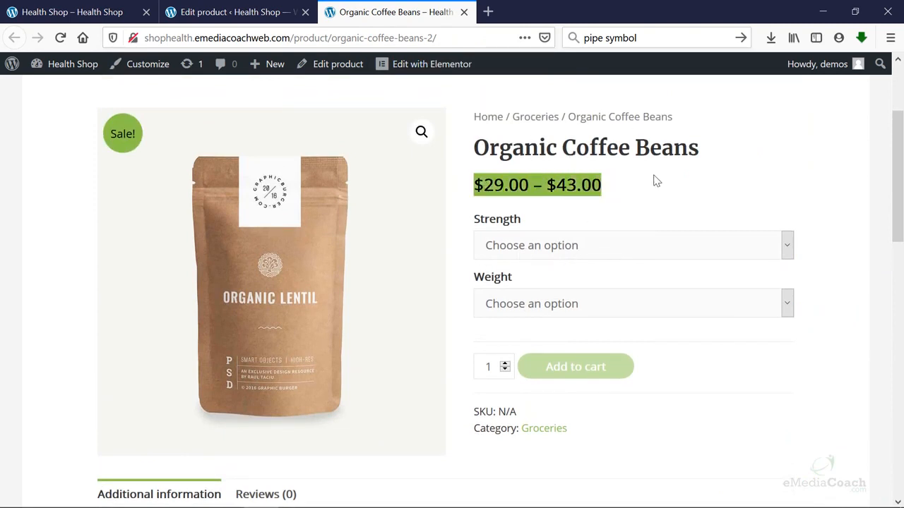
{"action": "left_click", "coordinate": [654, 181]}
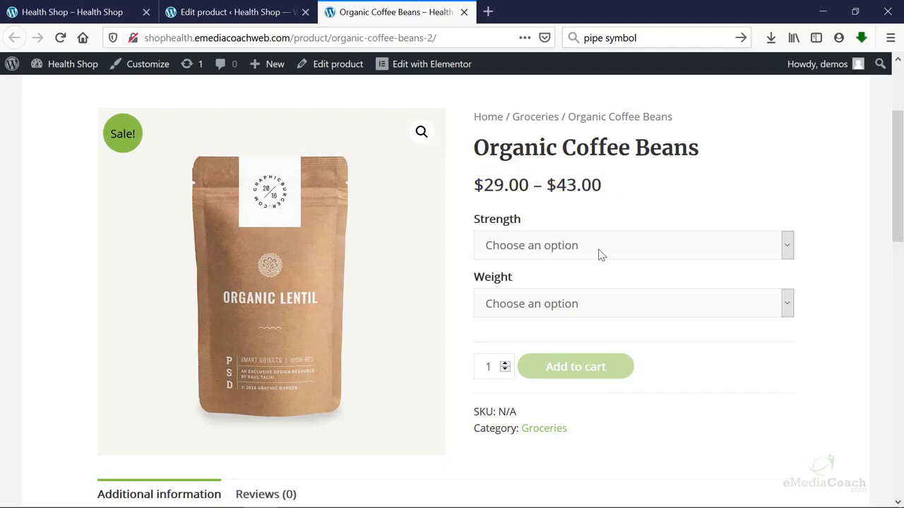
{"action": "left_click", "coordinate": [599, 253]}
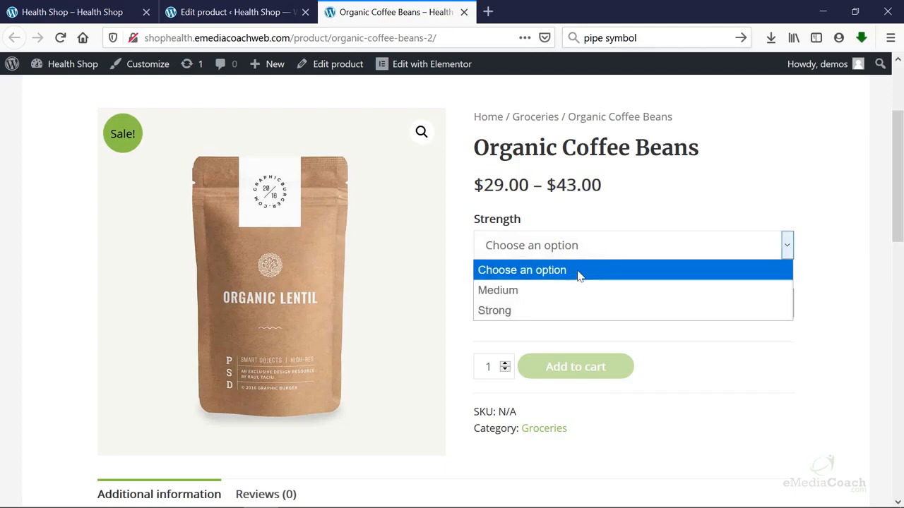
{"action": "left_click", "coordinate": [553, 291]}
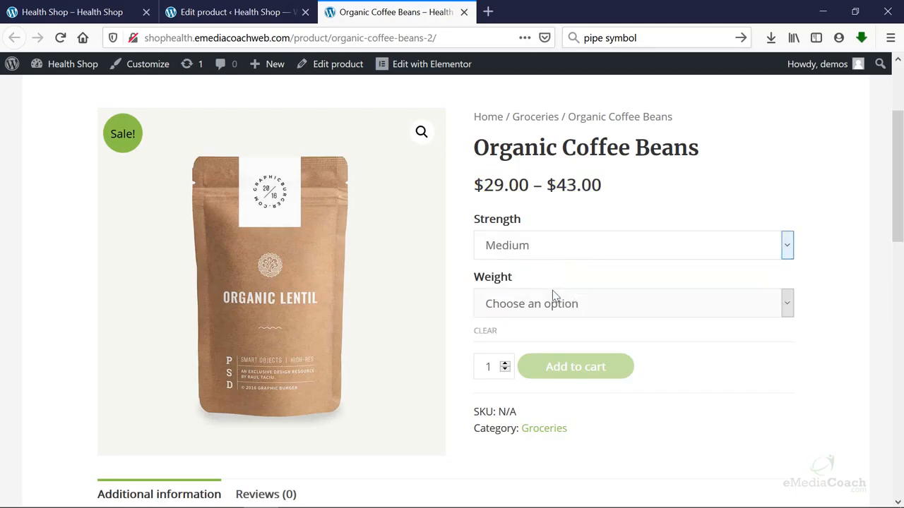
{"action": "left_click", "coordinate": [556, 304]}
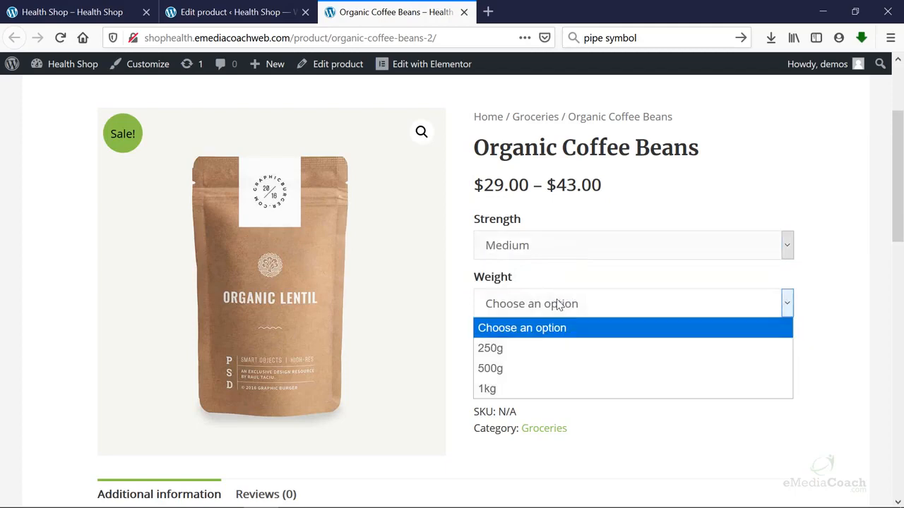
{"action": "left_click", "coordinate": [529, 348]}
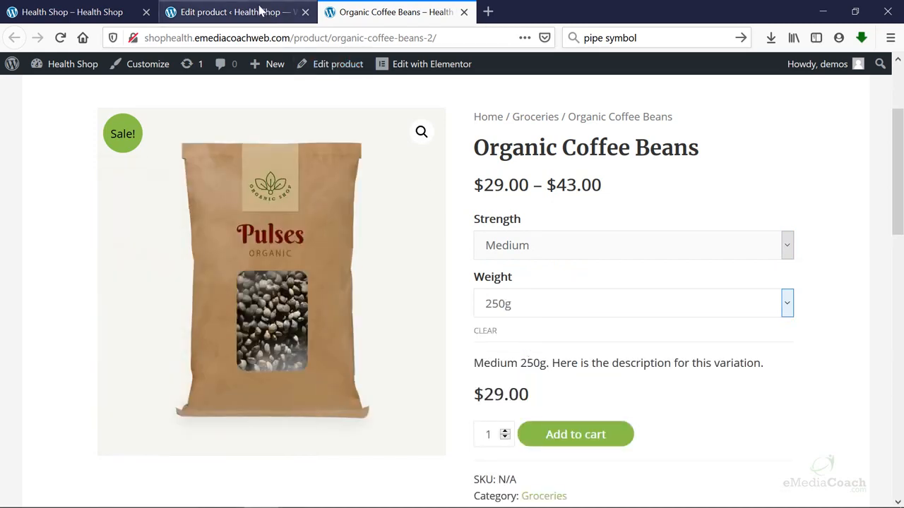
{"action": "left_click", "coordinate": [541, 304]}
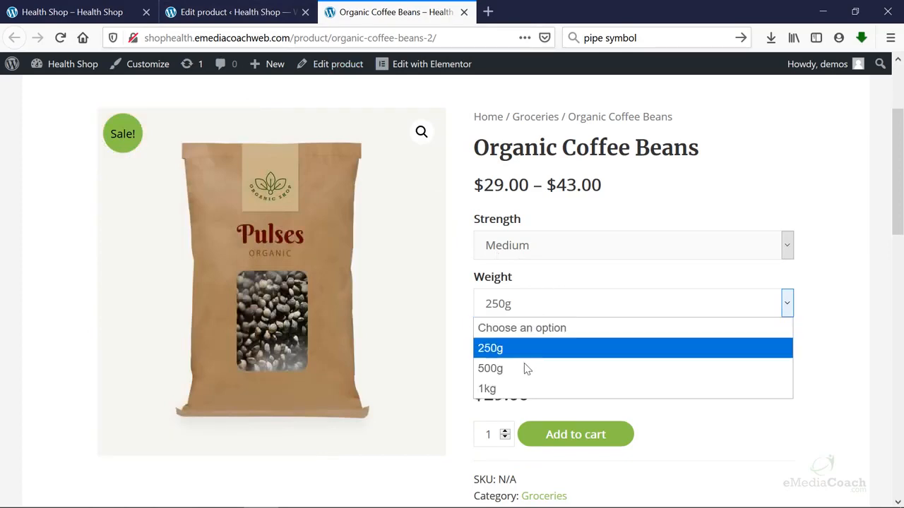
{"action": "left_click", "coordinate": [524, 368]}
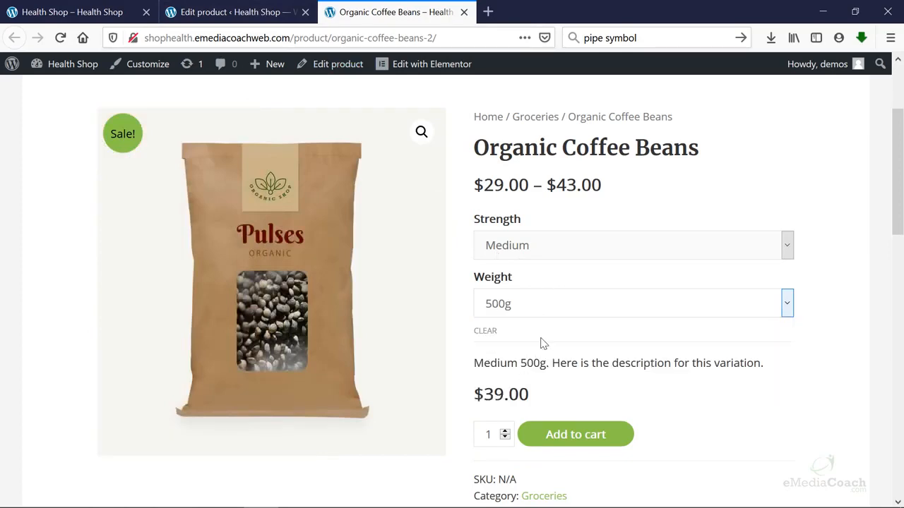
{"action": "left_click", "coordinate": [557, 307]}
{"action": "left_click", "coordinate": [514, 387]}
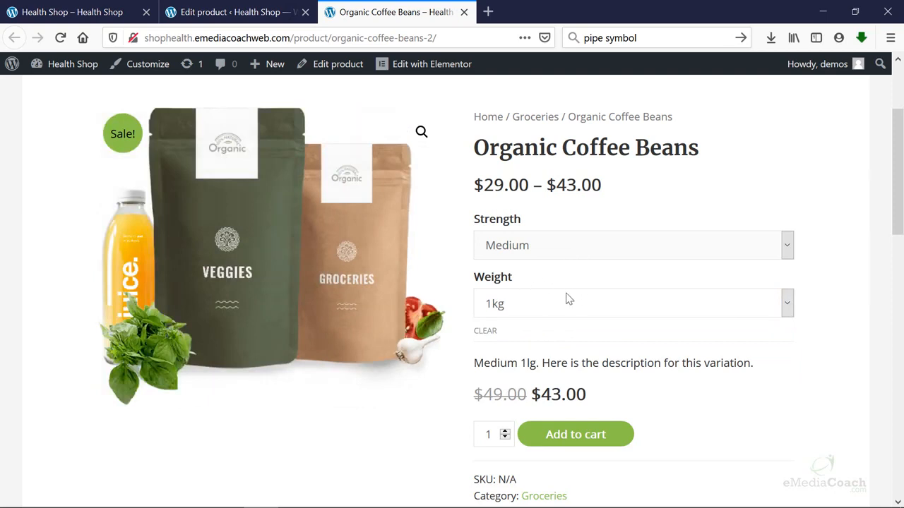
{"action": "left_click", "coordinate": [559, 254]}
{"action": "left_click", "coordinate": [520, 308]}
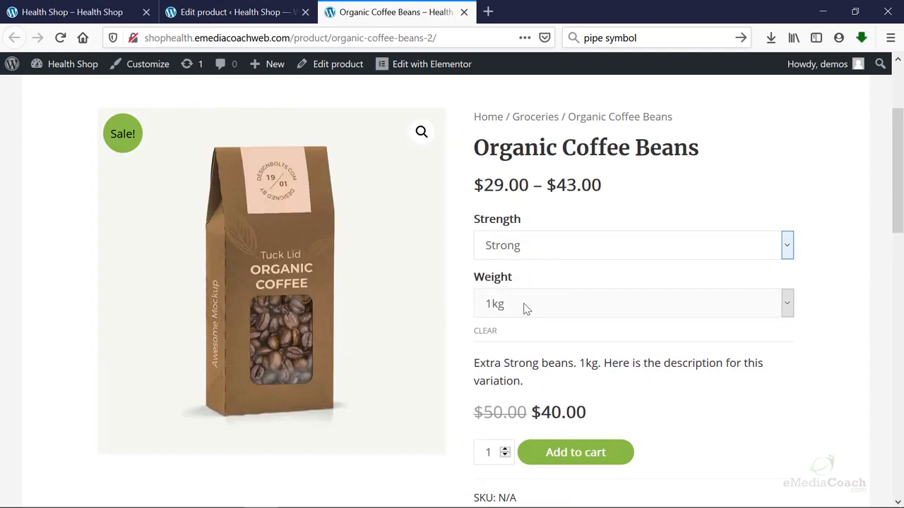
{"action": "left_click", "coordinate": [523, 304]}
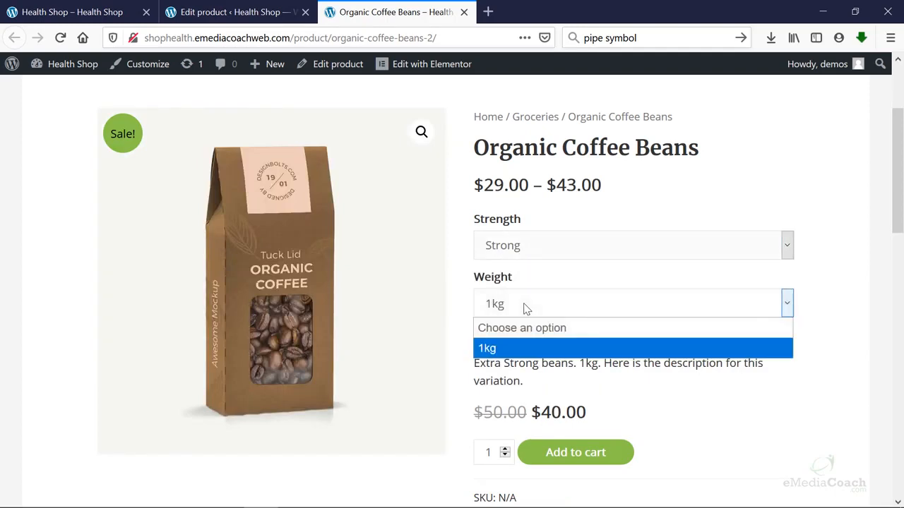
{"action": "left_click", "coordinate": [522, 349]}
Recheck the Medium 250g, 500g and 1kg variations and review the product's Additional information attributes.
{"action": "scroll", "coordinate": [427, 286], "scroll_direction": "down", "scroll_amount": 2}
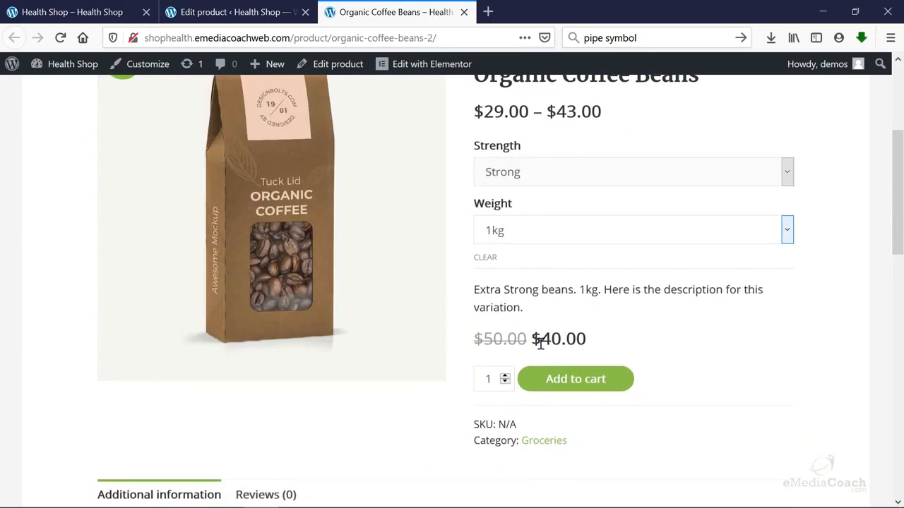
{"action": "left_click", "coordinate": [549, 171]}
{"action": "left_click", "coordinate": [526, 217]}
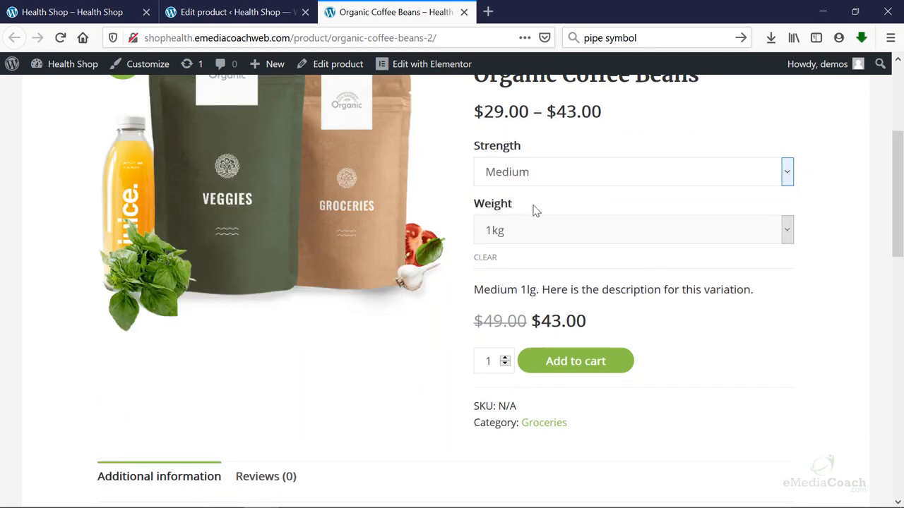
{"action": "left_click", "coordinate": [540, 230]}
{"action": "left_click", "coordinate": [534, 273]}
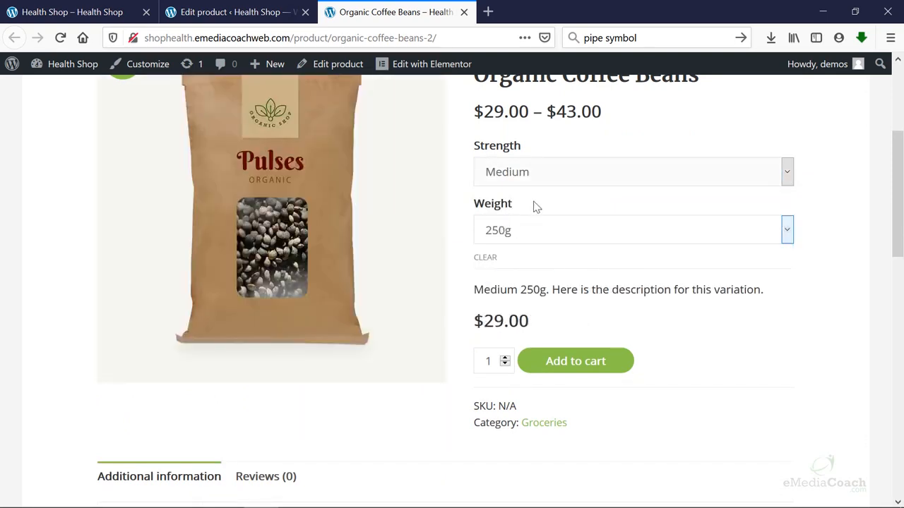
{"action": "left_click", "coordinate": [545, 177]}
{"action": "left_click", "coordinate": [545, 175]}
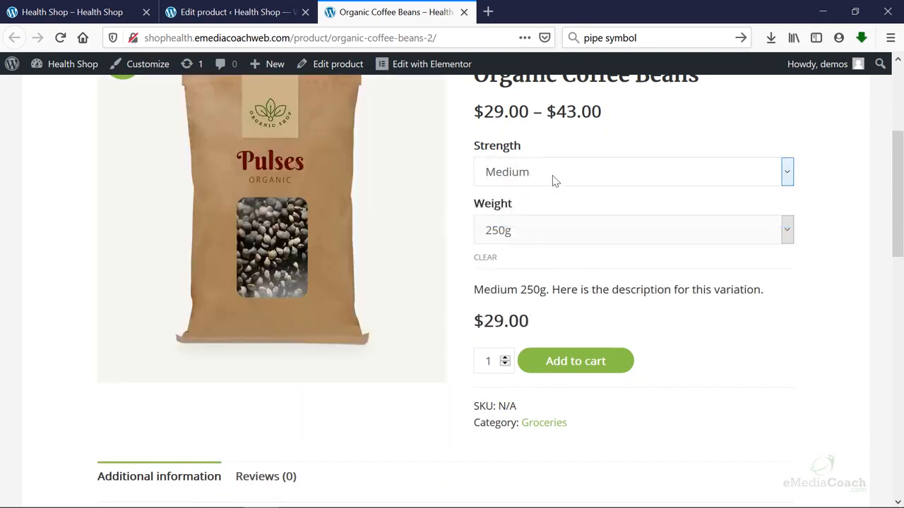
{"action": "left_click", "coordinate": [551, 179]}
{"action": "left_click", "coordinate": [544, 216]}
{"action": "left_click", "coordinate": [554, 223]}
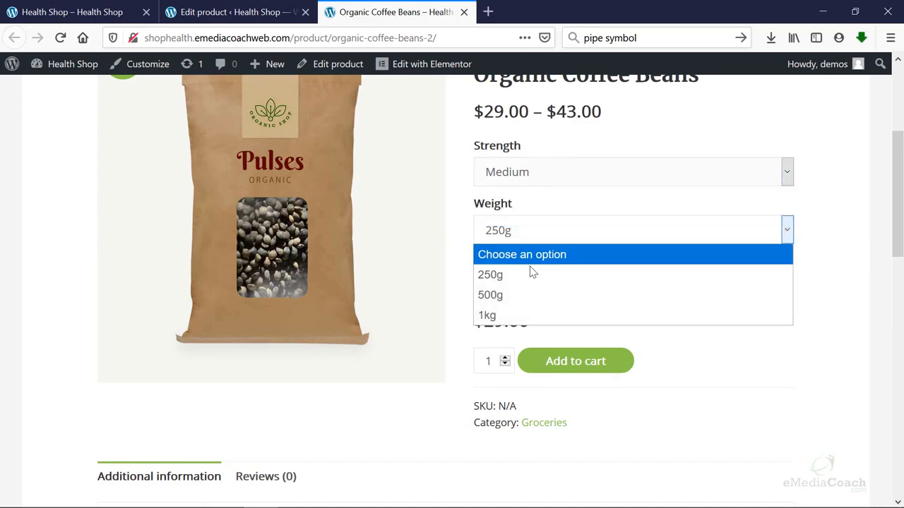
{"action": "left_click", "coordinate": [522, 293]}
{"action": "left_click", "coordinate": [557, 180]}
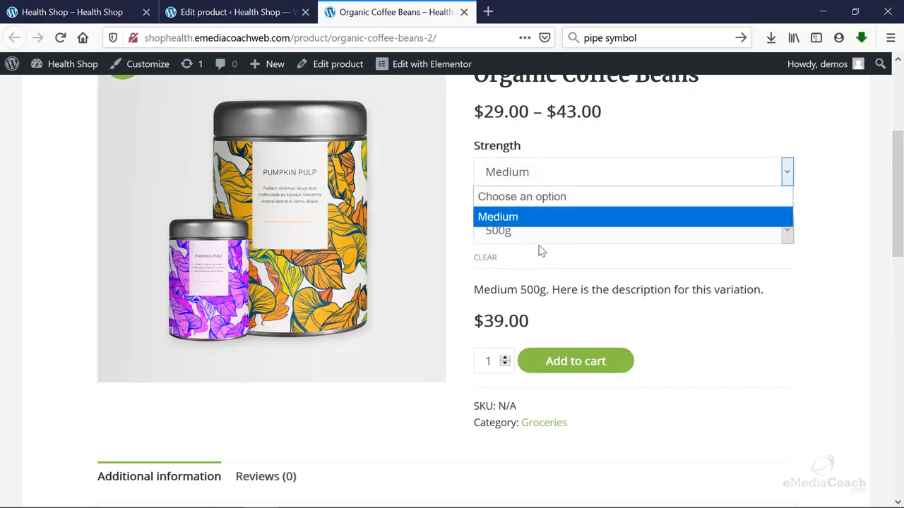
{"action": "left_click", "coordinate": [607, 271]}
{"action": "left_click", "coordinate": [577, 240]}
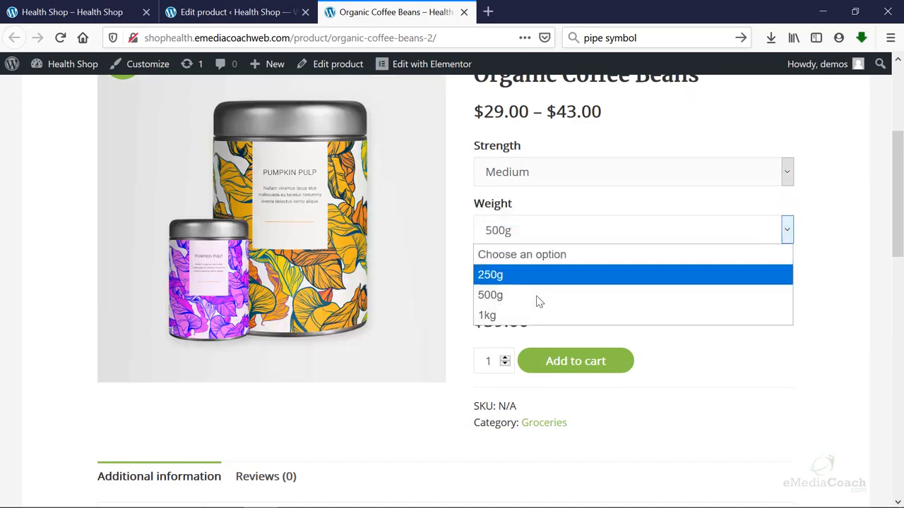
{"action": "left_click", "coordinate": [528, 318]}
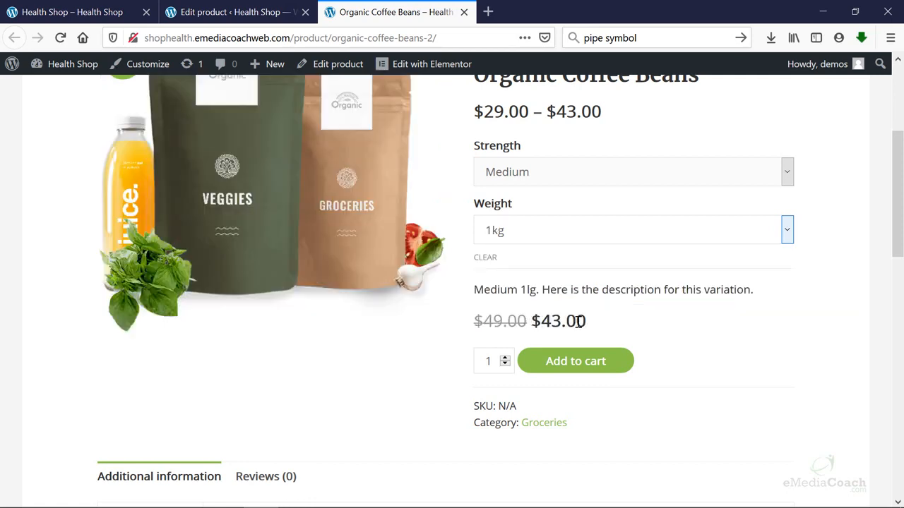
{"action": "scroll", "coordinate": [577, 321], "scroll_direction": "down", "scroll_amount": 1}
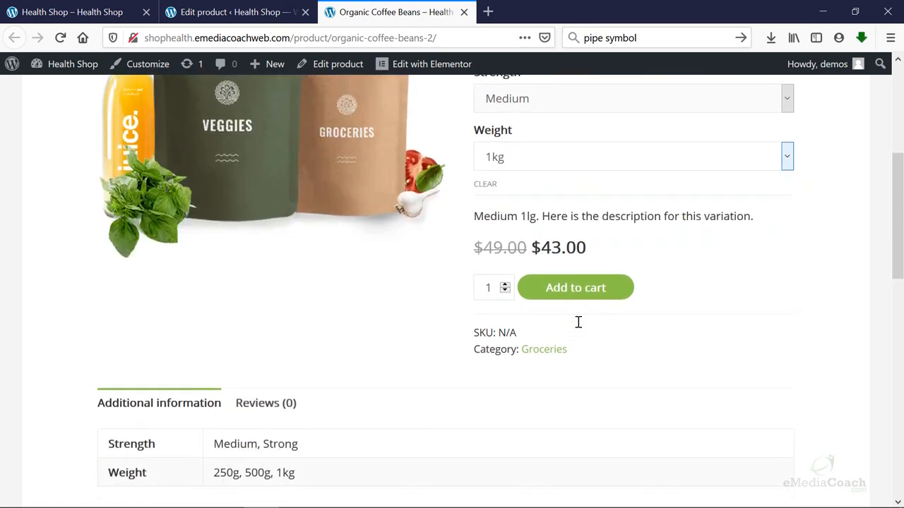
{"action": "scroll", "coordinate": [261, 359], "scroll_direction": "down", "scroll_amount": 2}
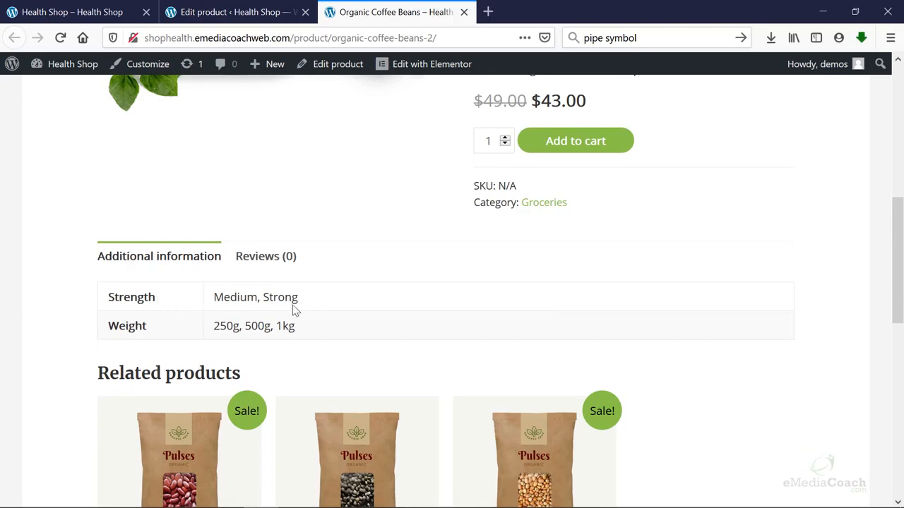
{"action": "scroll", "coordinate": [343, 332], "scroll_direction": "up", "scroll_amount": 4}
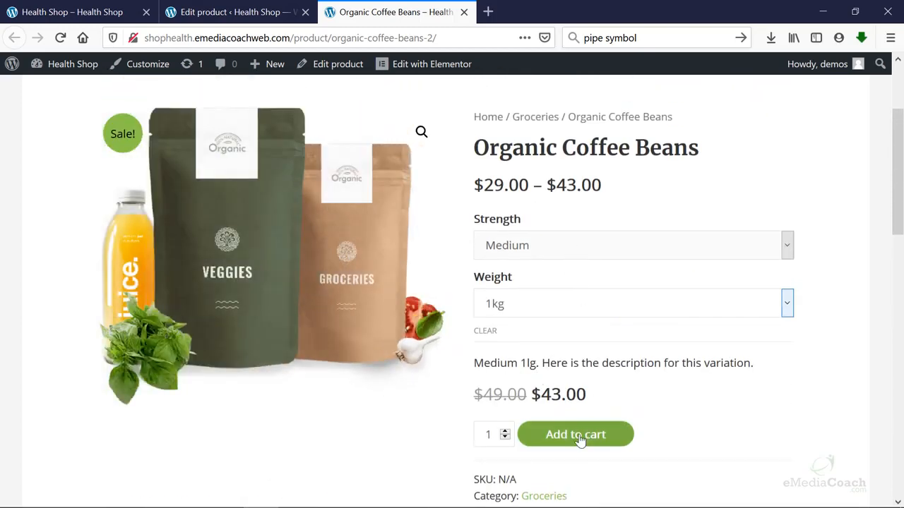
Add the Medium 1kg Organic Coffee Beans variation to the cart.
{"action": "left_click", "coordinate": [578, 439]}
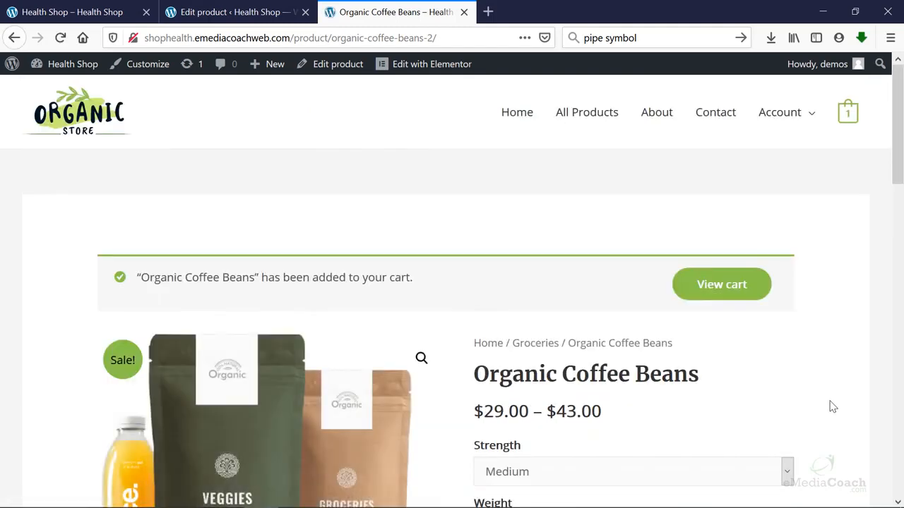
{"action": "scroll", "coordinate": [832, 406], "scroll_direction": "down", "scroll_amount": 3}
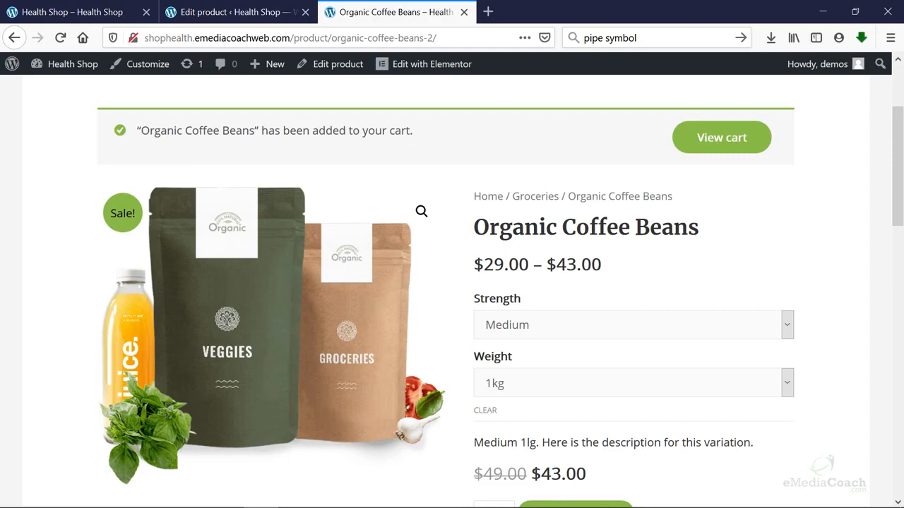
{"action": "scroll", "coordinate": [863, 428], "scroll_direction": "up", "scroll_amount": 3}
Open the Linked Products settings of the Organic Coffee Beans product data in the editor.
{"action": "scroll", "coordinate": [797, 332], "scroll_direction": "down", "scroll_amount": 3}
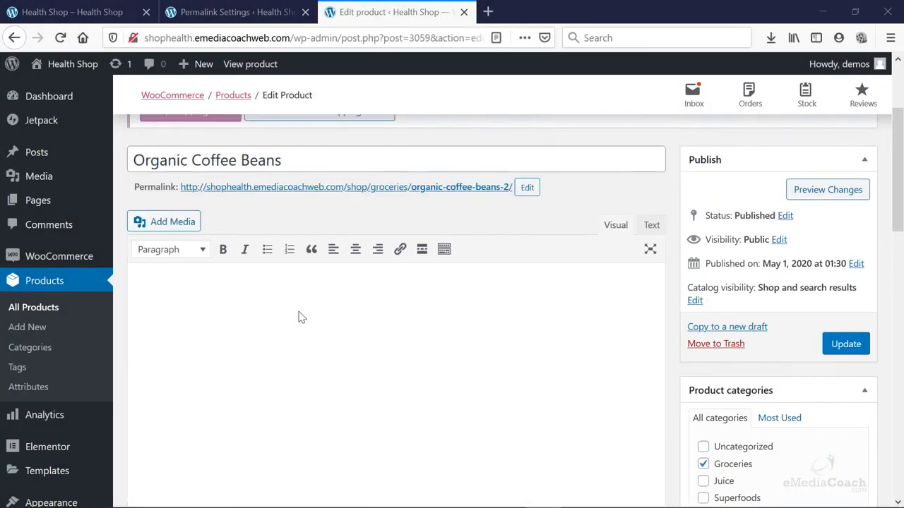
{"action": "scroll", "coordinate": [299, 317], "scroll_direction": "down", "scroll_amount": 6}
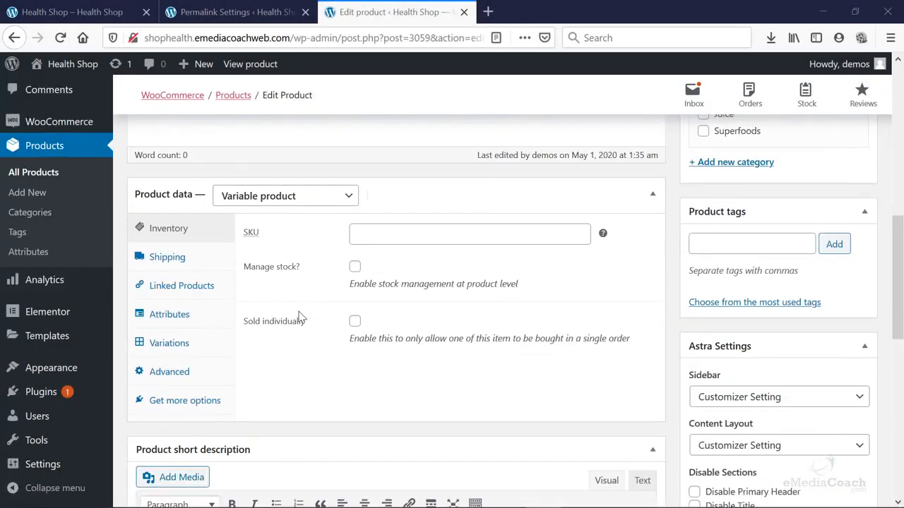
{"action": "left_click", "coordinate": [185, 298]}
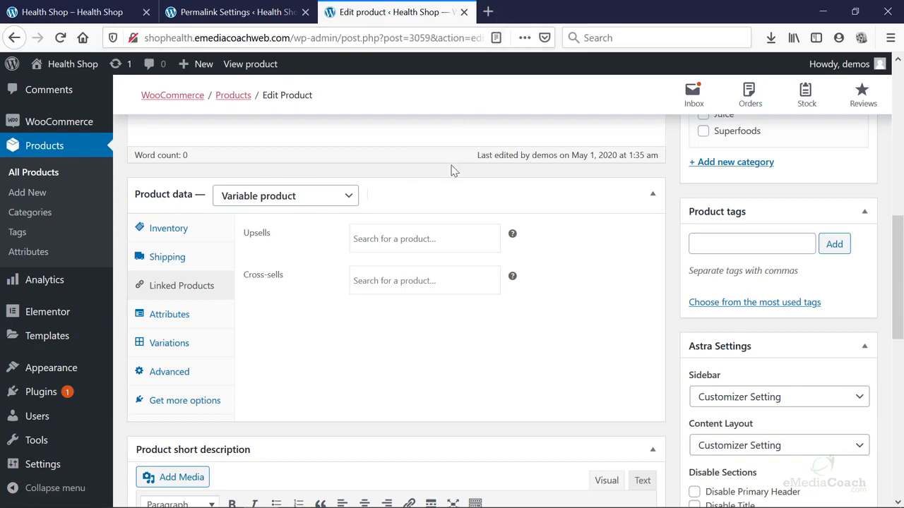
Search for coffee products and add Organic Handpicked Coffee as an upsell of the Organic Coffee Beans product.
{"action": "left_click", "coordinate": [445, 239]}
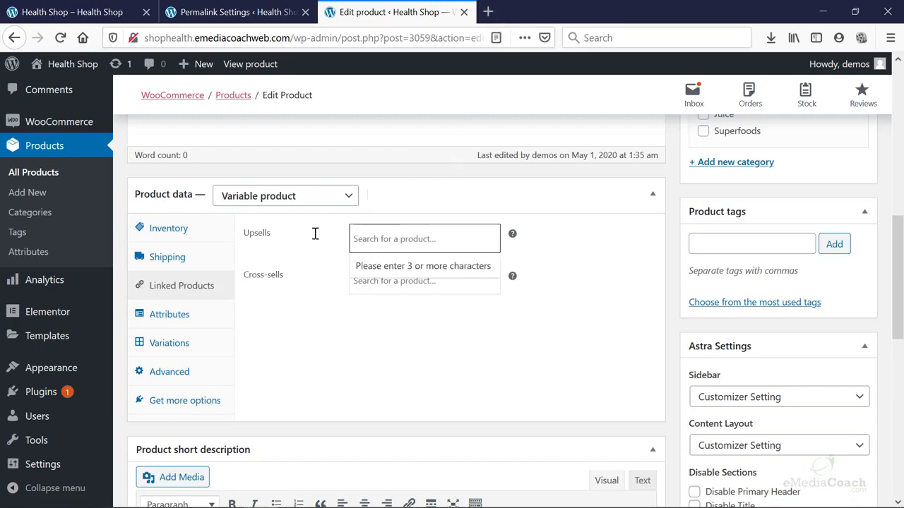
{"action": "scroll", "coordinate": [380, 164], "scroll_direction": "up", "scroll_amount": 7}
{"action": "scroll", "coordinate": [408, 309], "scroll_direction": "down", "scroll_amount": 5}
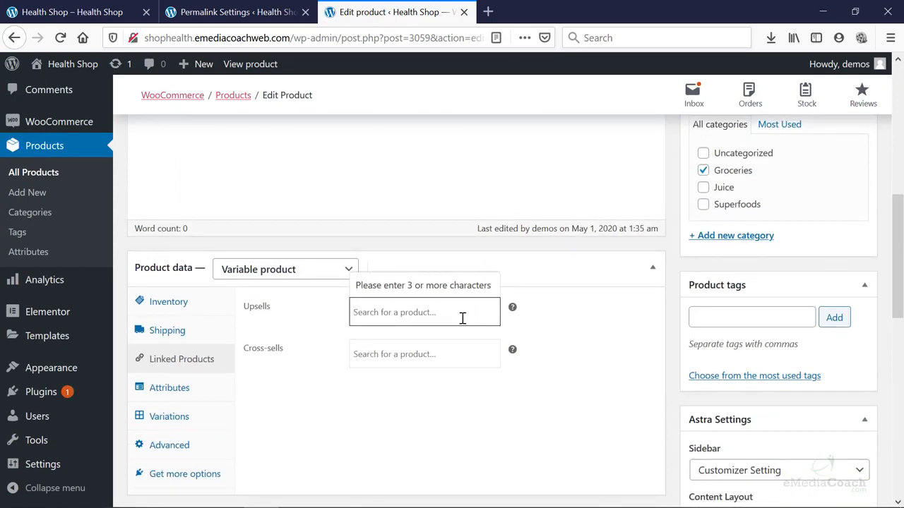
{"action": "type", "text": "coffee"}
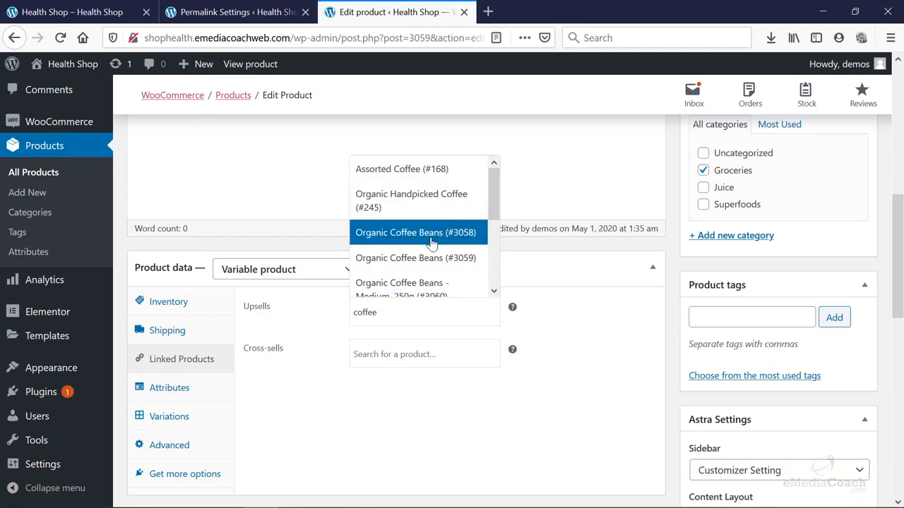
{"action": "left_click", "coordinate": [427, 201]}
{"action": "scroll", "coordinate": [423, 283], "scroll_direction": "down", "scroll_amount": 2}
Add Fresh Aloe Vera Juice and Fresh Orange Juice as cross-sells of the product.
{"action": "left_click", "coordinate": [418, 285]}
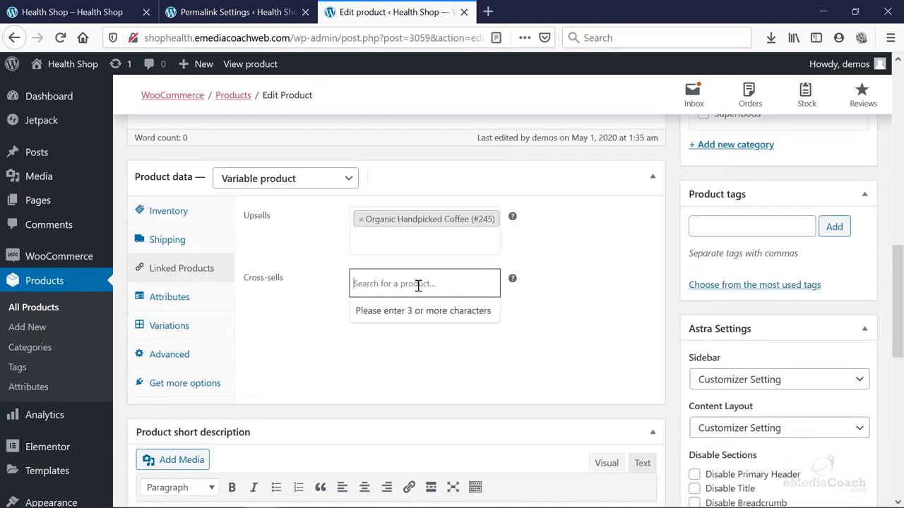
{"action": "type", "text": "jui"}
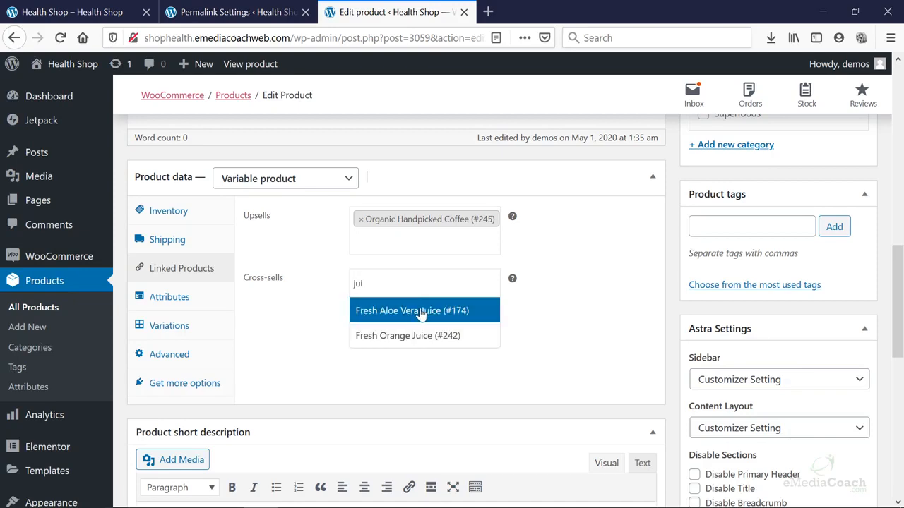
{"action": "left_click", "coordinate": [422, 313]}
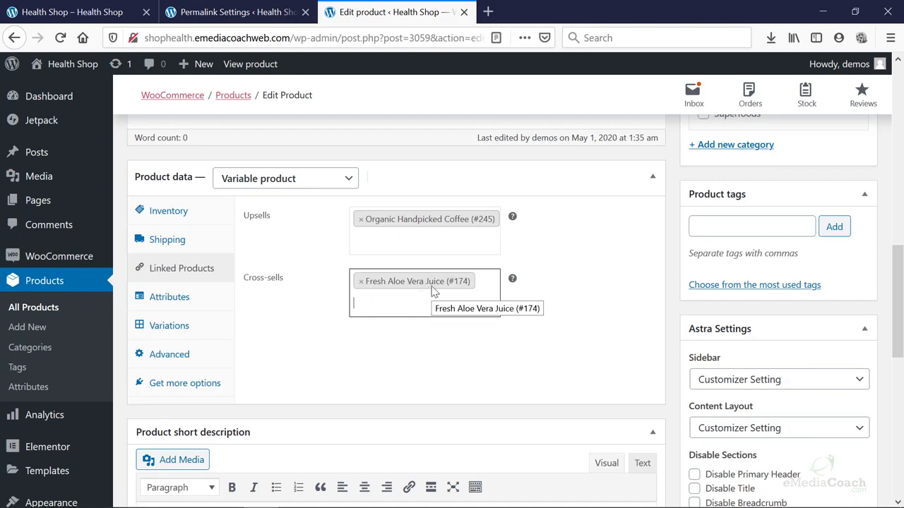
{"action": "type", "text": "jui"}
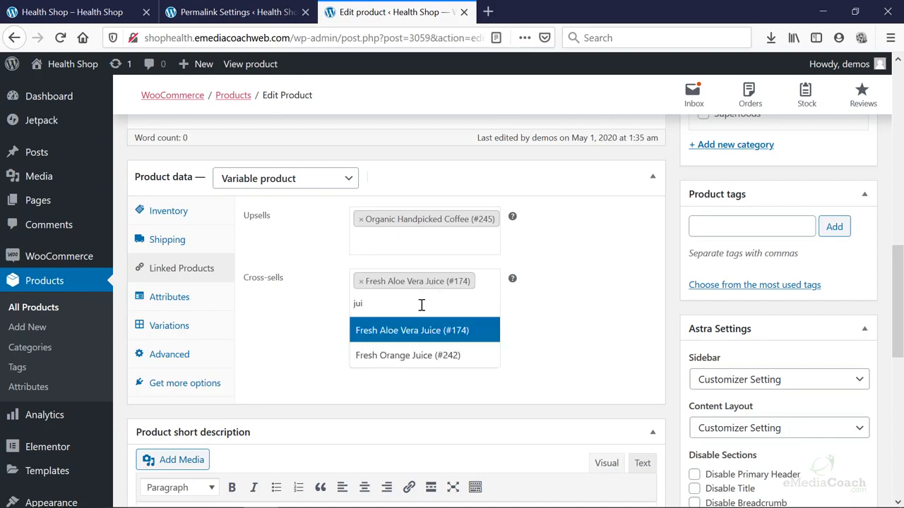
{"action": "left_click", "coordinate": [421, 357]}
Update the product to save the linked products.
{"action": "scroll", "coordinate": [586, 338], "scroll_direction": "up", "scroll_amount": 2}
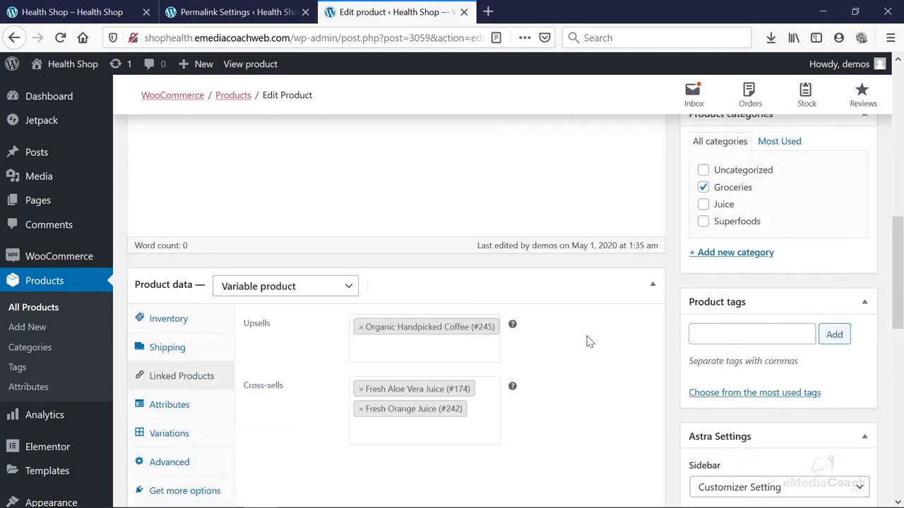
{"action": "scroll", "coordinate": [589, 340], "scroll_direction": "down", "scroll_amount": 3}
{"action": "scroll", "coordinate": [588, 342], "scroll_direction": "up", "scroll_amount": 2}
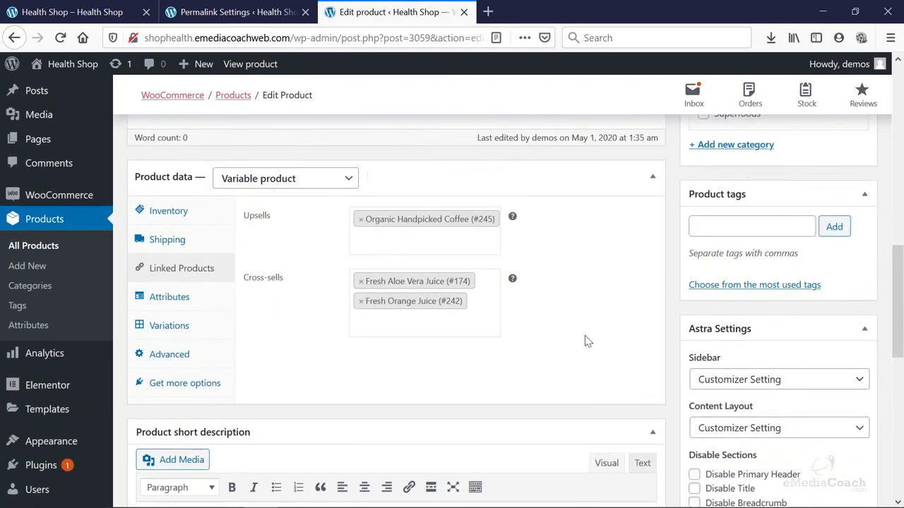
{"action": "scroll", "coordinate": [587, 340], "scroll_direction": "up", "scroll_amount": 6}
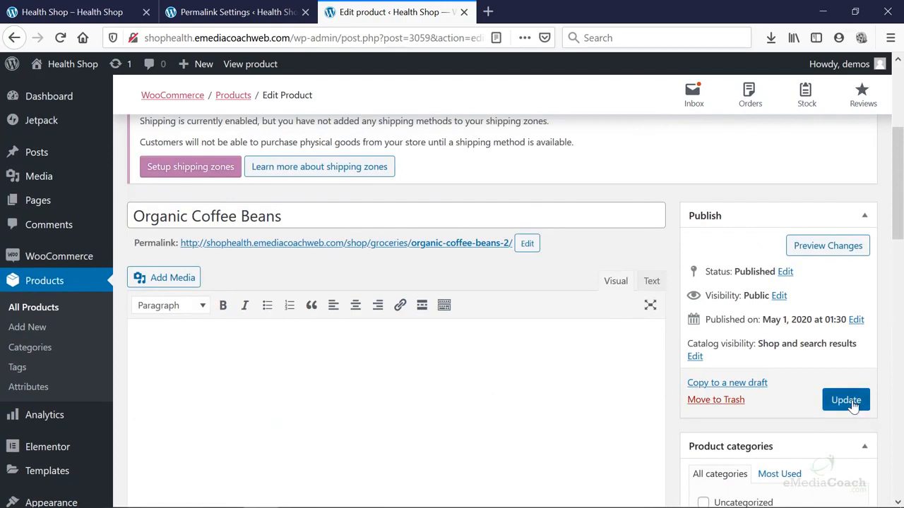
{"action": "left_click", "coordinate": [852, 402]}
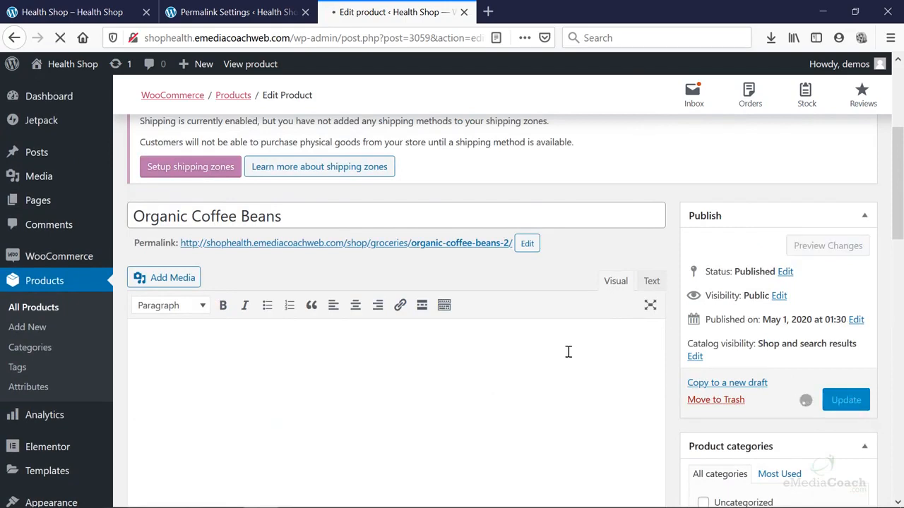
Open the product page in a new tab and review its You may also like upsell section.
{"action": "right_click", "coordinate": [373, 243]}
{"action": "key", "text": "Escape"}
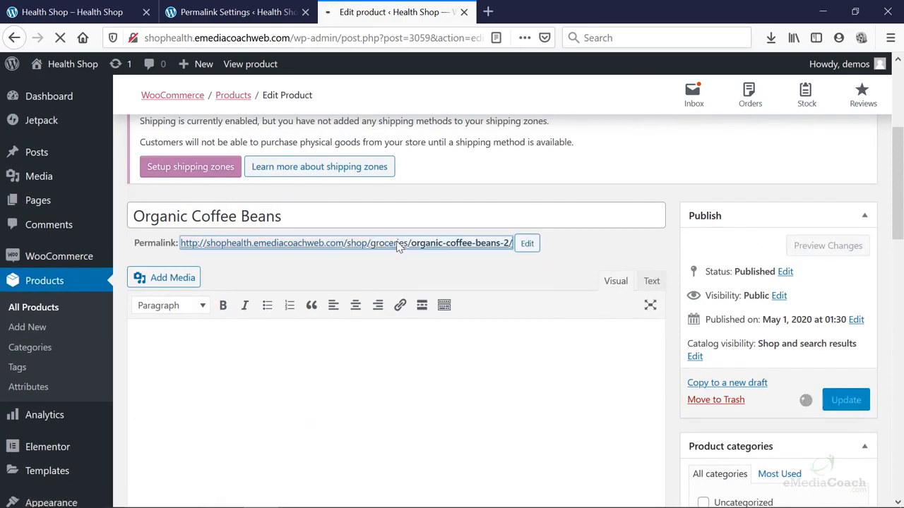
{"action": "left_click", "coordinate": [537, 12]}
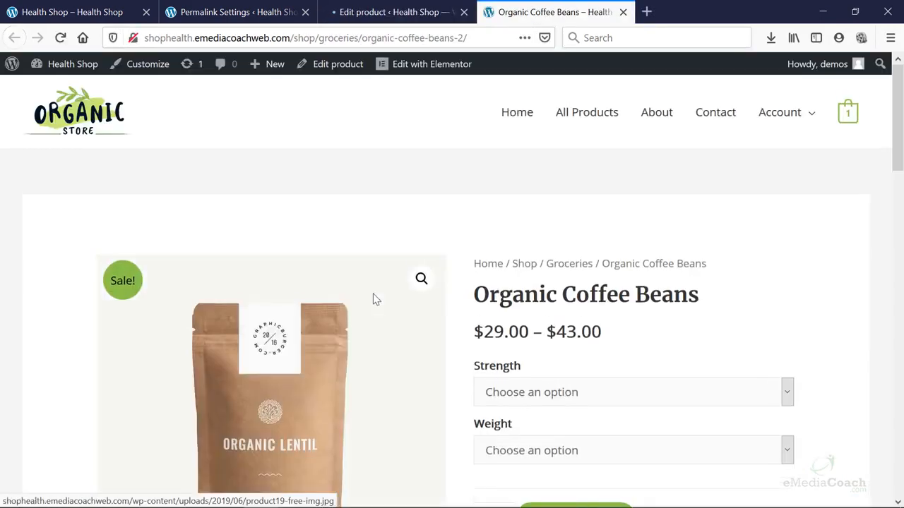
{"action": "scroll", "coordinate": [444, 181], "scroll_direction": "down", "scroll_amount": 5}
{"action": "scroll", "coordinate": [444, 187], "scroll_direction": "down", "scroll_amount": 4}
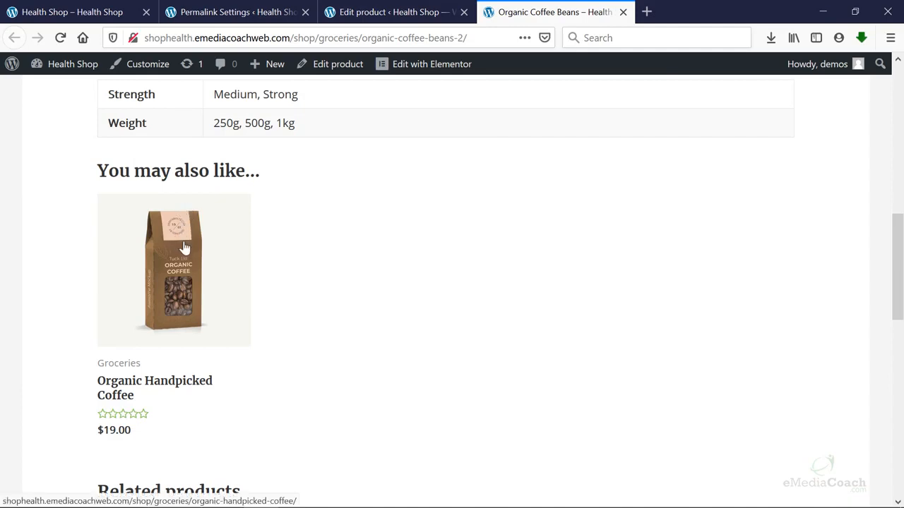
{"action": "scroll", "coordinate": [185, 243], "scroll_direction": "up", "scroll_amount": 1}
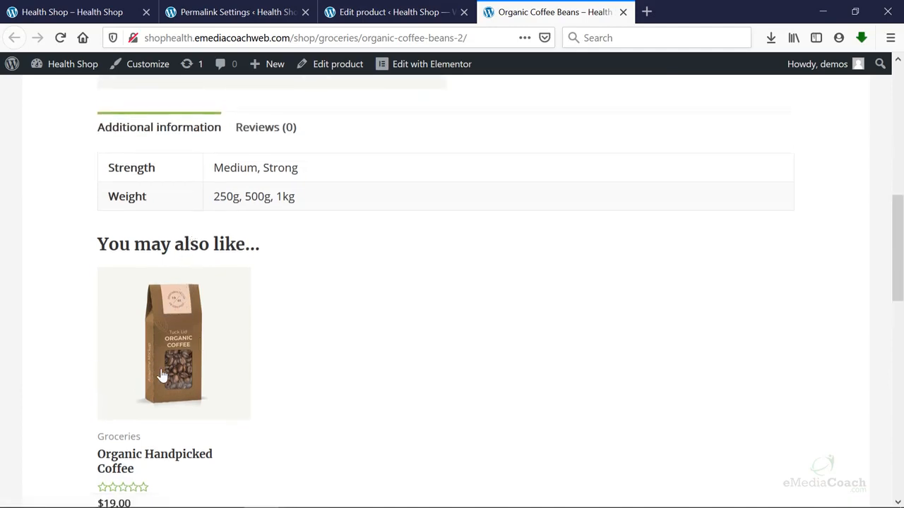
{"action": "scroll", "coordinate": [176, 365], "scroll_direction": "down", "scroll_amount": 3}
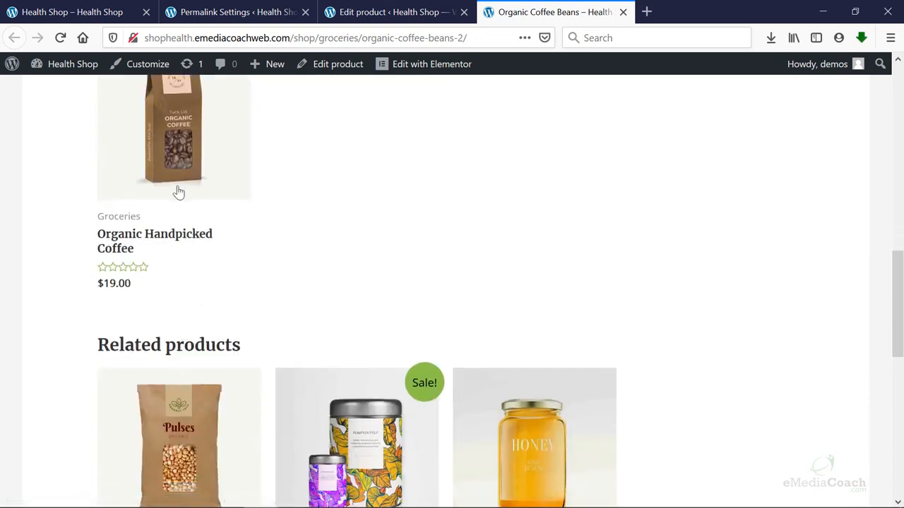
{"action": "scroll", "coordinate": [325, 247], "scroll_direction": "up", "scroll_amount": 8}
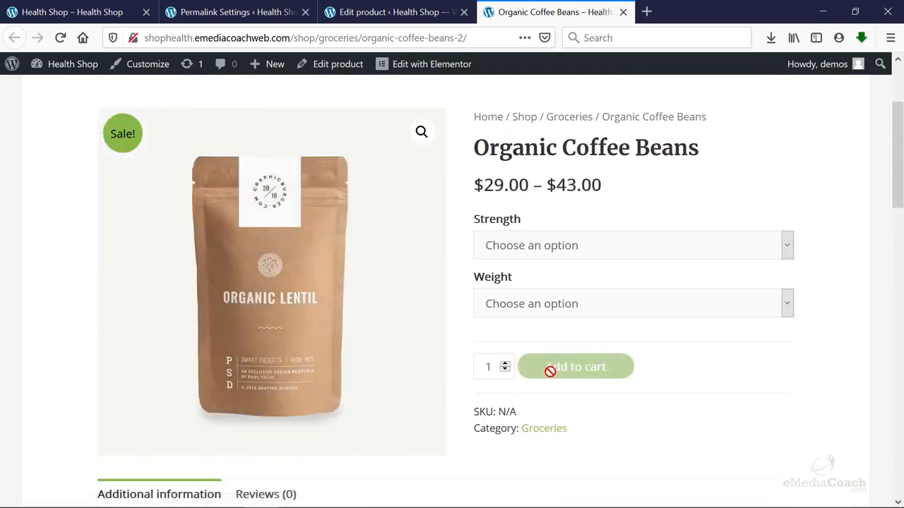
Add the Medium 250g Organic Coffee Beans variation to the cart and open the cart.
{"action": "left_click", "coordinate": [554, 253]}
{"action": "left_click", "coordinate": [531, 298]}
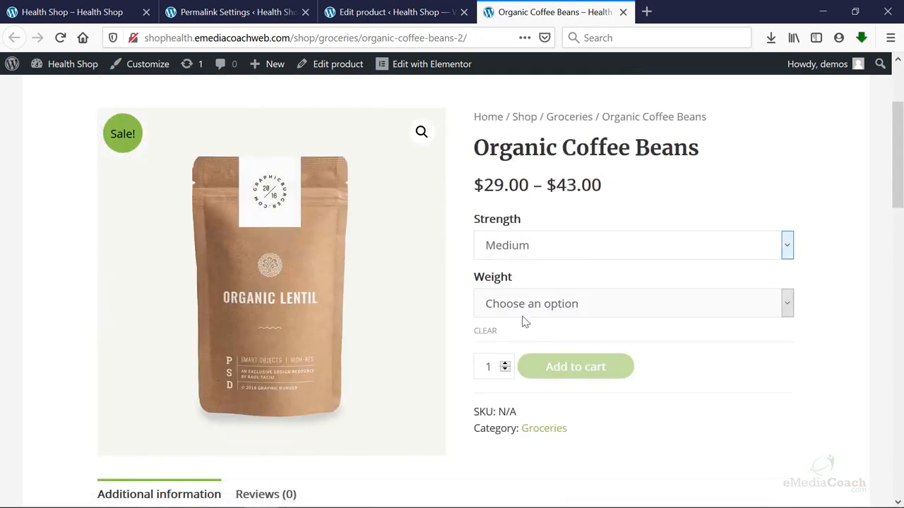
{"action": "left_click", "coordinate": [521, 311]}
{"action": "left_click", "coordinate": [521, 350]}
{"action": "left_click", "coordinate": [566, 434]}
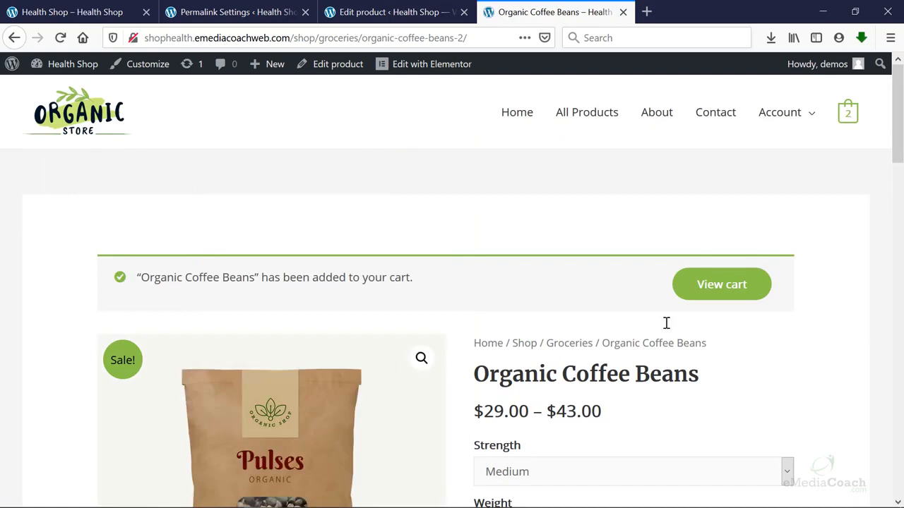
{"action": "left_click", "coordinate": [723, 300]}
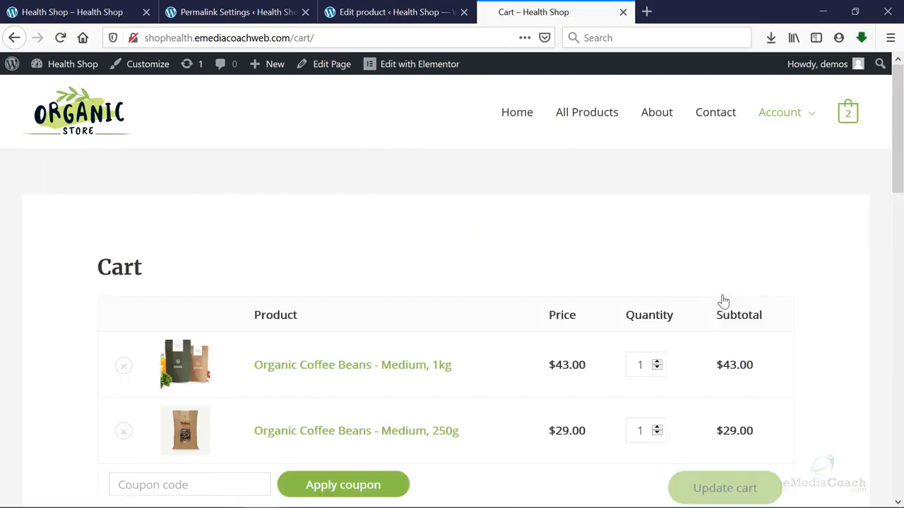
Review the cross-sell suggestions shown beneath the cart items.
{"action": "scroll", "coordinate": [556, 215], "scroll_direction": "down", "scroll_amount": 1}
{"action": "scroll", "coordinate": [555, 211], "scroll_direction": "down", "scroll_amount": 5}
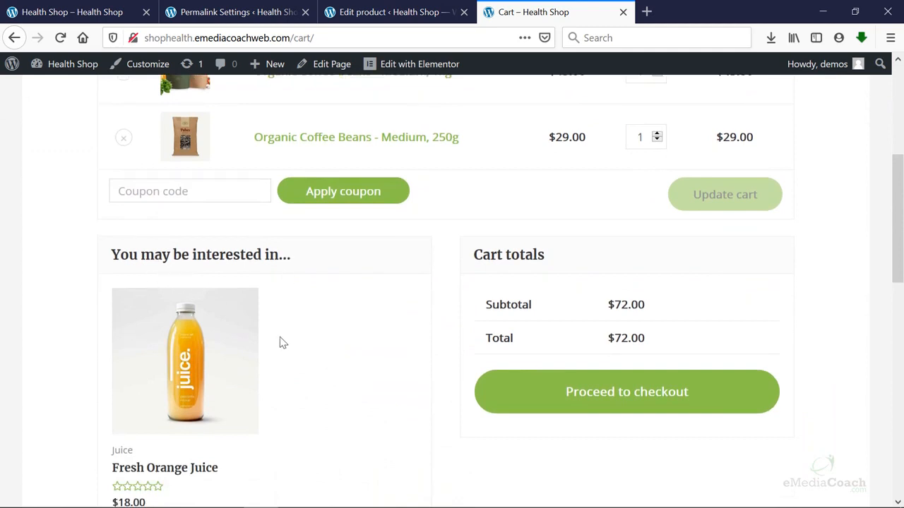
{"action": "scroll", "coordinate": [638, 269], "scroll_direction": "up", "scroll_amount": 3}
{"action": "scroll", "coordinate": [682, 276], "scroll_direction": "down", "scroll_amount": 2}
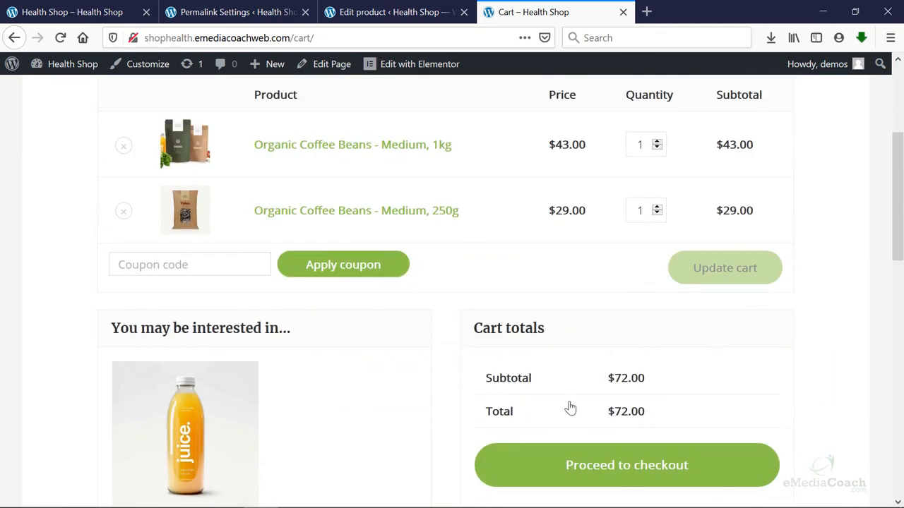
{"action": "scroll", "coordinate": [295, 343], "scroll_direction": "down", "scroll_amount": 1}
{"action": "scroll", "coordinate": [200, 370], "scroll_direction": "down", "scroll_amount": 3}
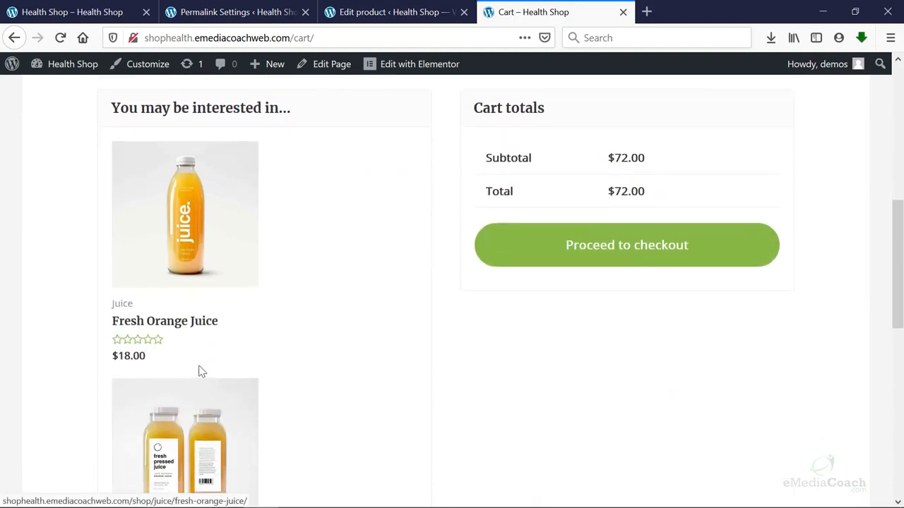
{"action": "left_click", "coordinate": [204, 240]}
{"action": "scroll", "coordinate": [216, 250], "scroll_direction": "down", "scroll_amount": 3}
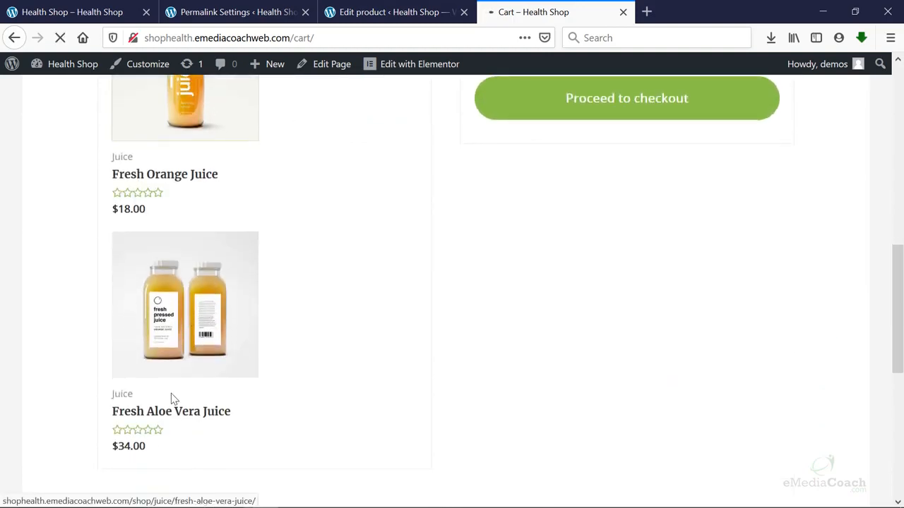
{"action": "scroll", "coordinate": [173, 393], "scroll_direction": "up", "scroll_amount": 3}
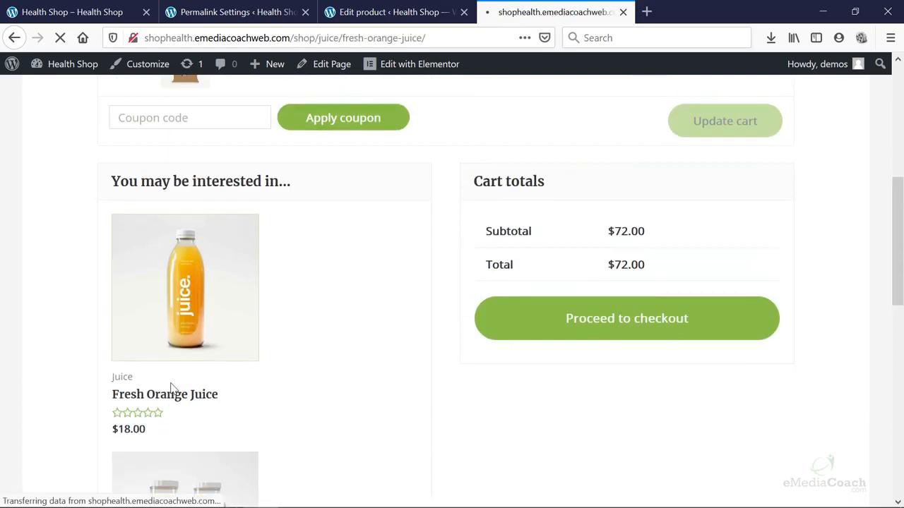
{"action": "left_click", "coordinate": [553, 465]}
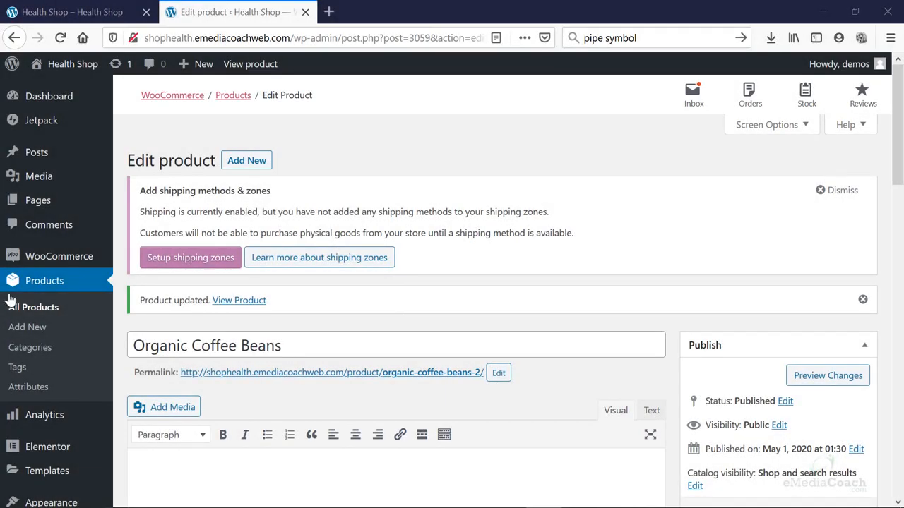
Open the Permalinks settings and examine the product permalink options.
{"action": "scroll", "coordinate": [83, 249], "scroll_direction": "down", "scroll_amount": 4}
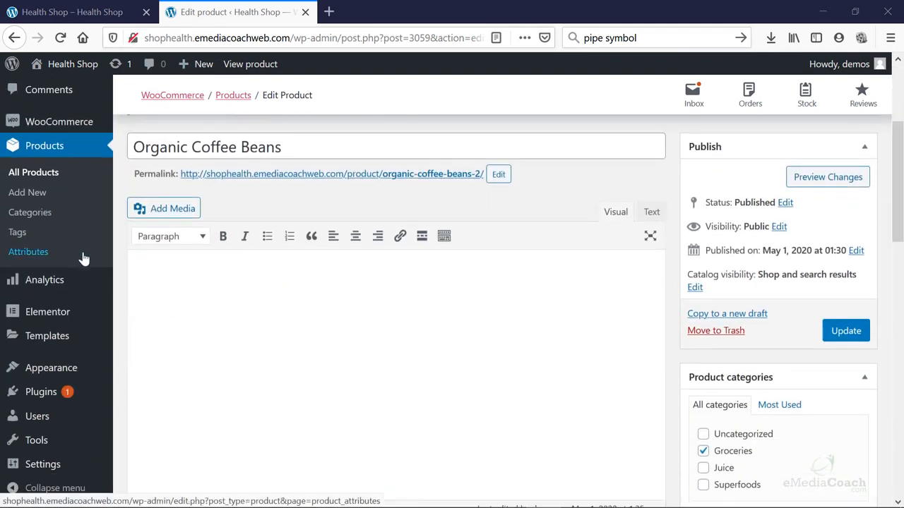
{"action": "mouse_move", "coordinate": [66, 390]}
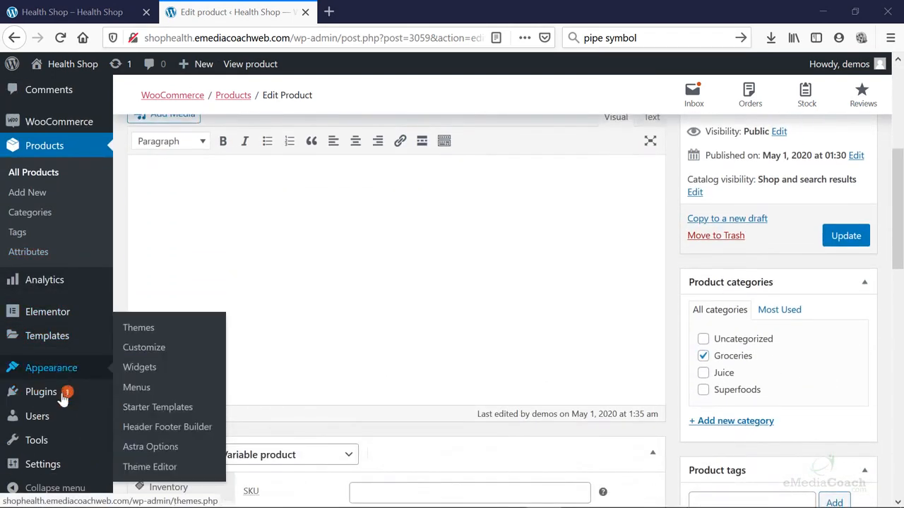
{"action": "mouse_move", "coordinate": [62, 462]}
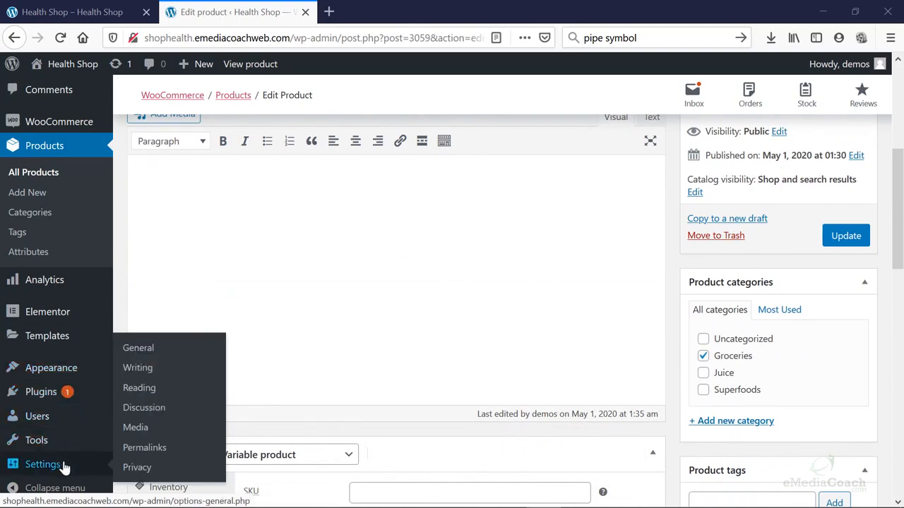
{"action": "left_click", "coordinate": [162, 453]}
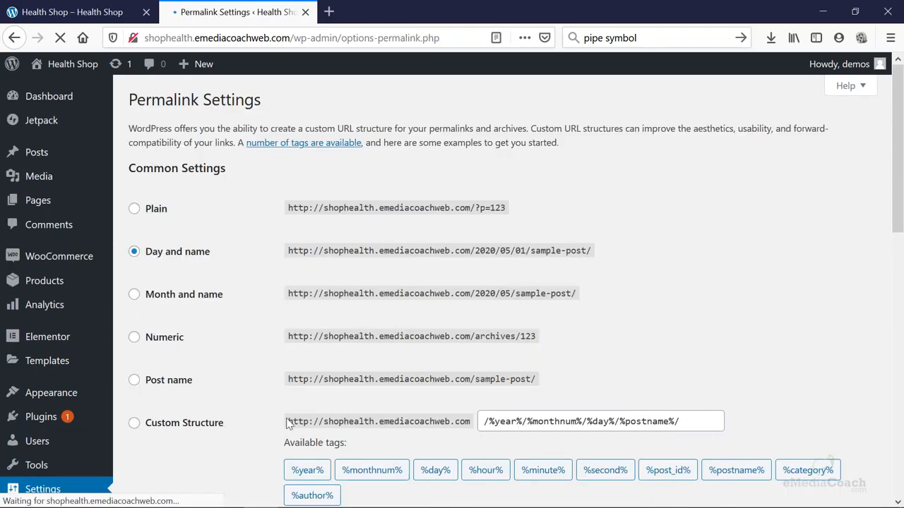
{"action": "scroll", "coordinate": [499, 319], "scroll_direction": "down", "scroll_amount": 5}
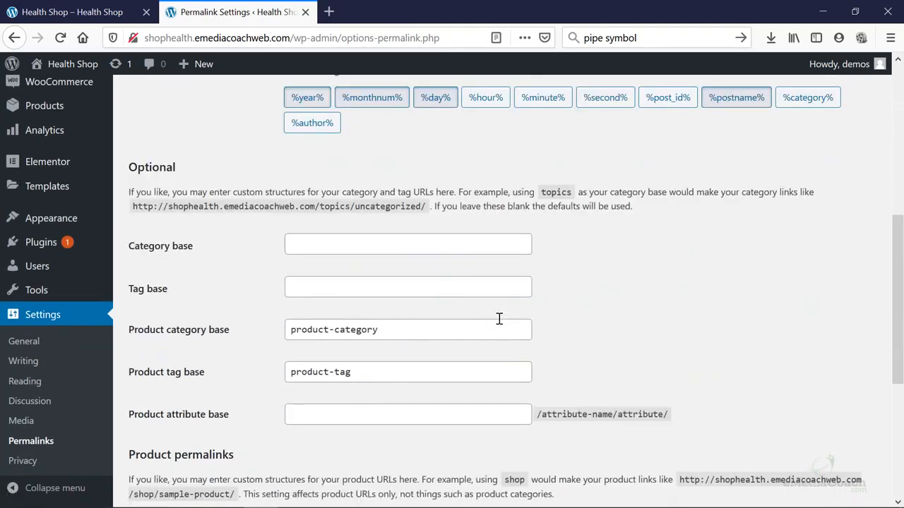
{"action": "scroll", "coordinate": [500, 319], "scroll_direction": "down", "scroll_amount": 3}
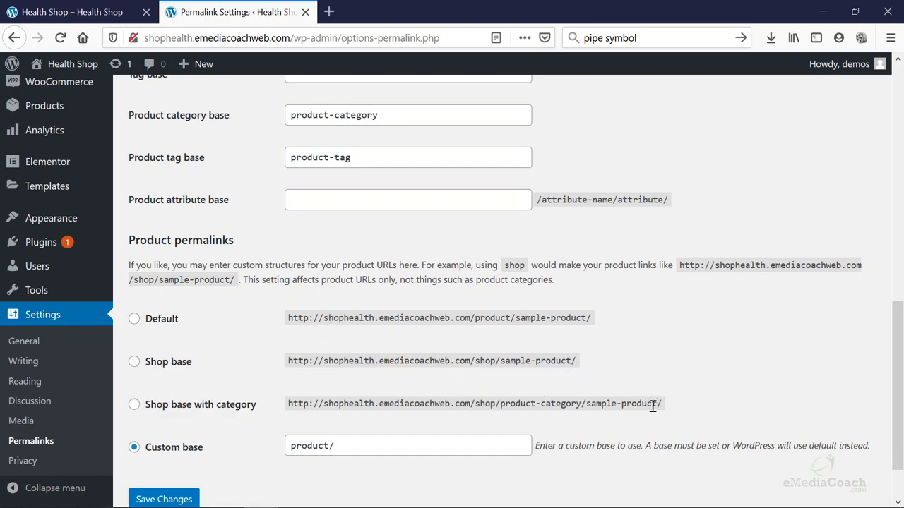
{"action": "left_click_drag", "start_coordinate": [666, 407], "coordinate": [280, 411]}
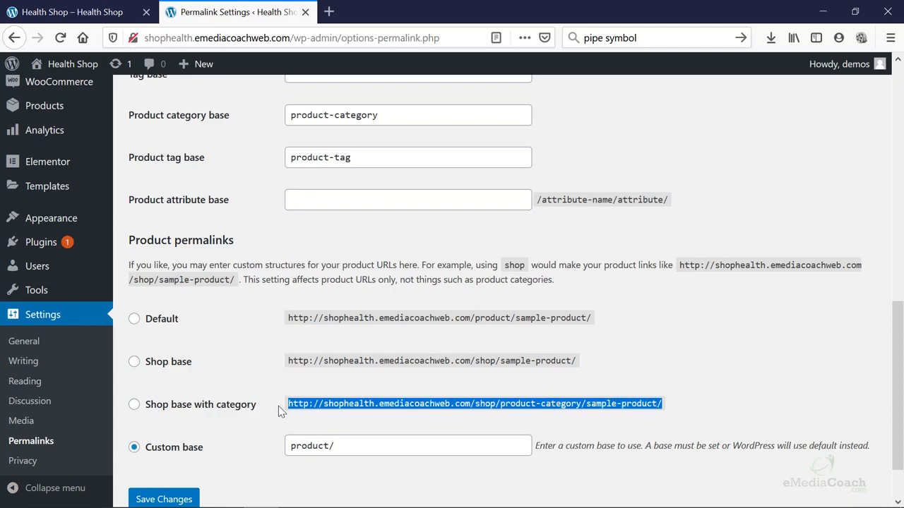
{"action": "left_click", "coordinate": [278, 406]}
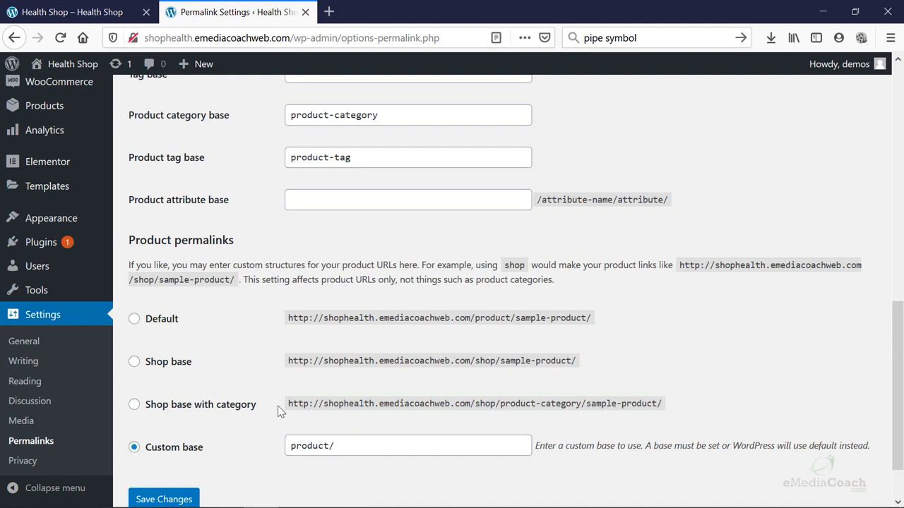
Set the product permalinks to Shop base with category and save the changes.
{"action": "left_click", "coordinate": [173, 450]}
{"action": "left_click", "coordinate": [355, 447]}
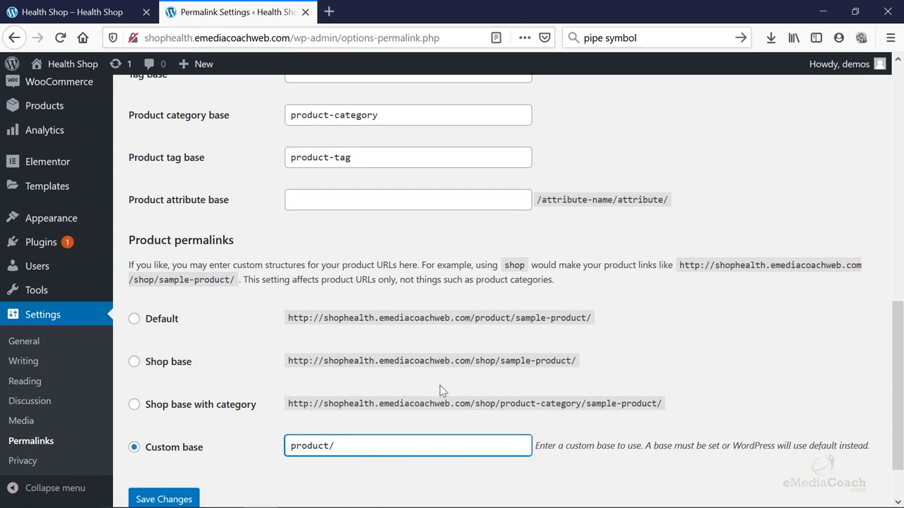
{"action": "left_click", "coordinate": [185, 407]}
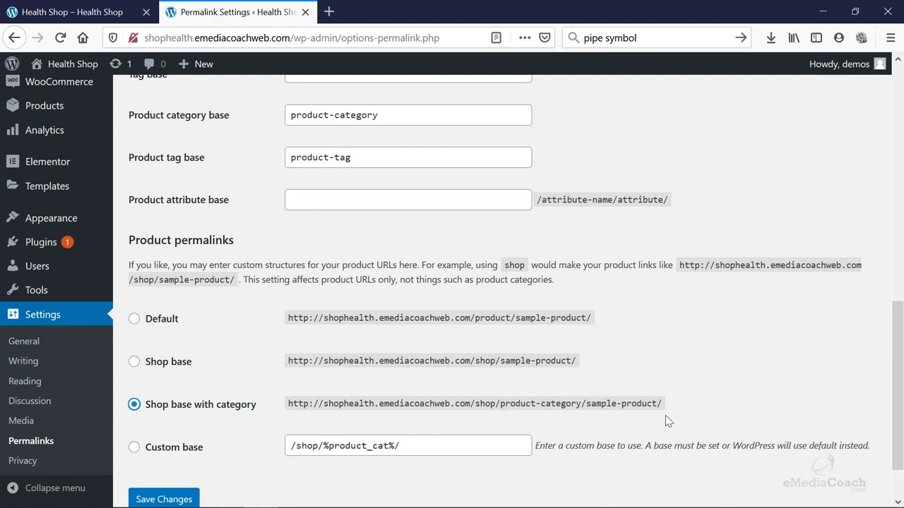
{"action": "left_click", "coordinate": [192, 449]}
{"action": "left_click", "coordinate": [201, 415]}
{"action": "left_click", "coordinate": [660, 405]}
{"action": "left_click_drag", "start_coordinate": [660, 404], "coordinate": [308, 418]}
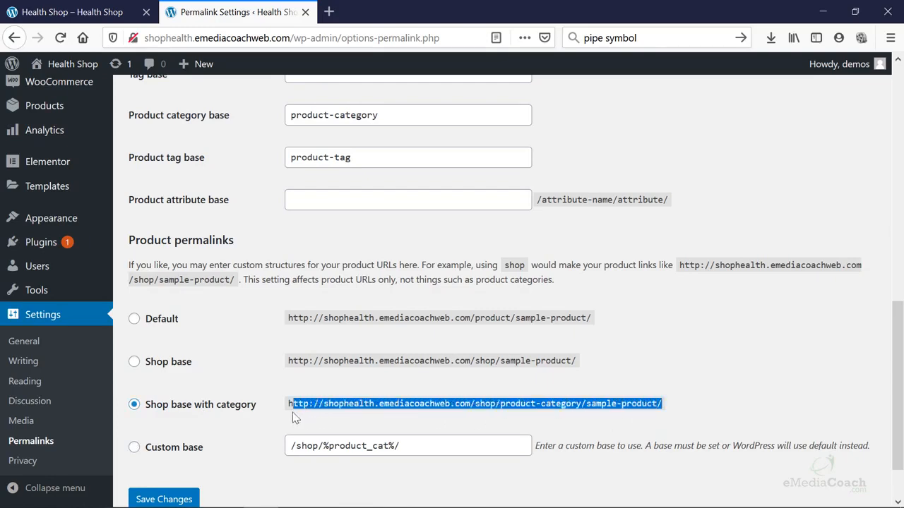
{"action": "left_click", "coordinate": [182, 416]}
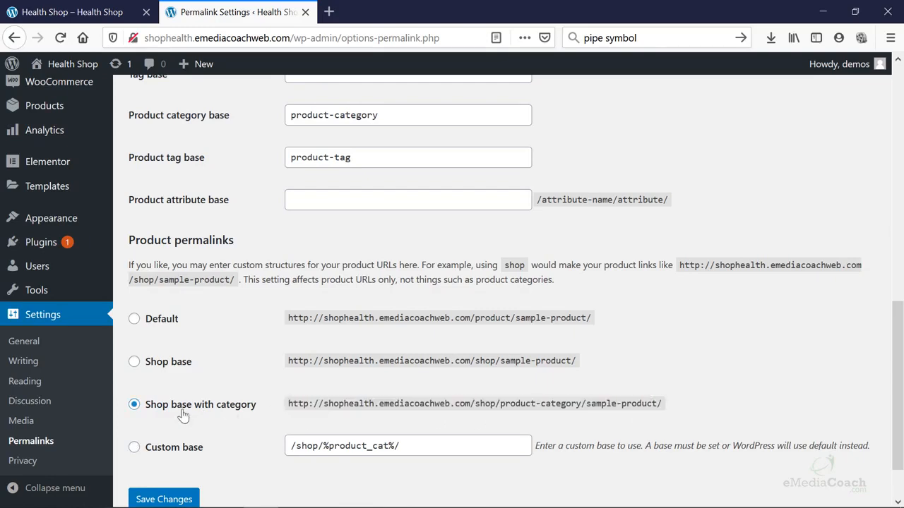
{"action": "left_click", "coordinate": [175, 500]}
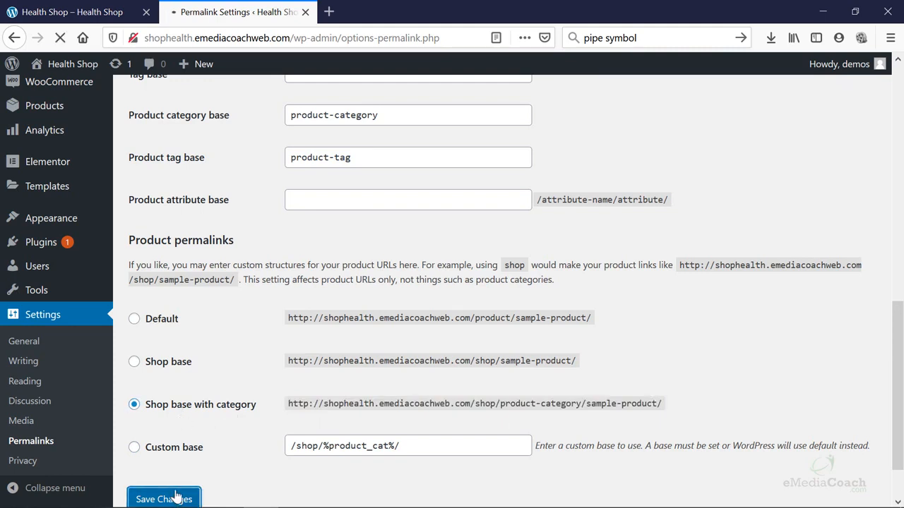
Open the Organic Coffee Beans product page in a new tab and examine its new shop/category URL.
{"action": "left_click", "coordinate": [103, 21]}
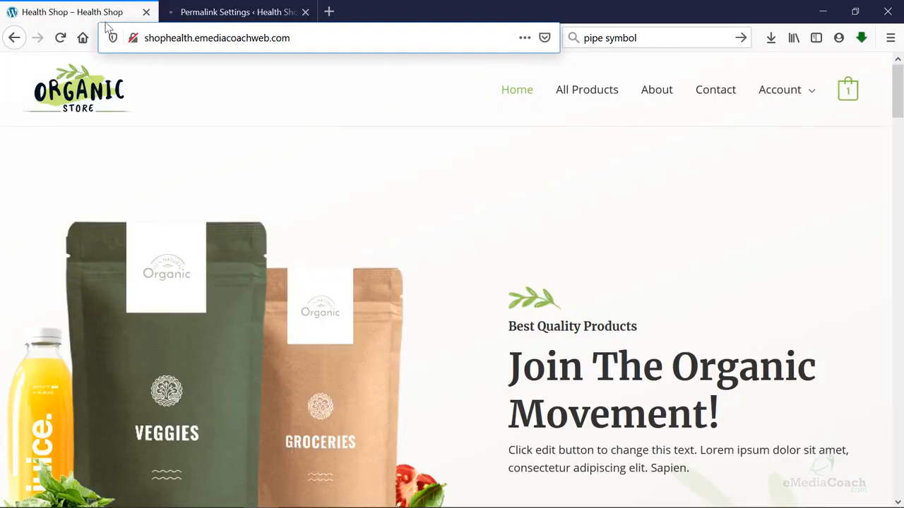
{"action": "left_click", "coordinate": [214, 15]}
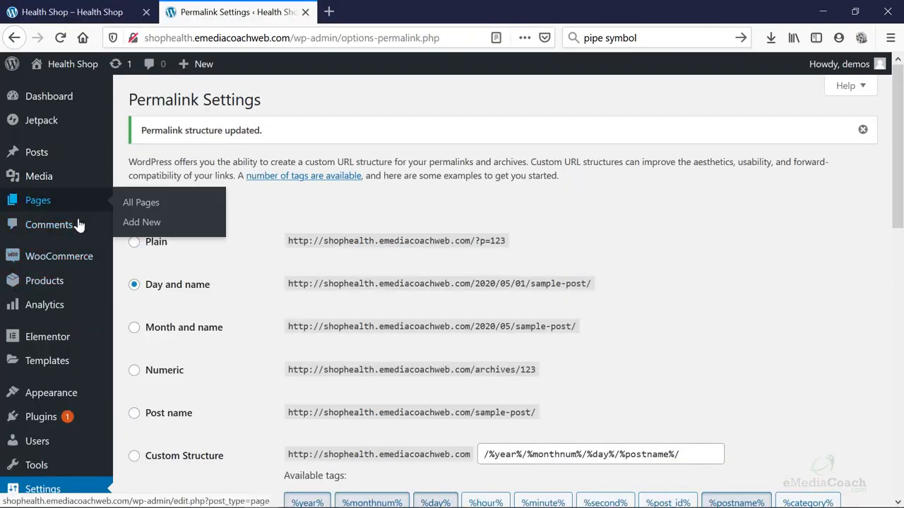
{"action": "mouse_move", "coordinate": [27, 289]}
{"action": "middle_click", "coordinate": [117, 285]}
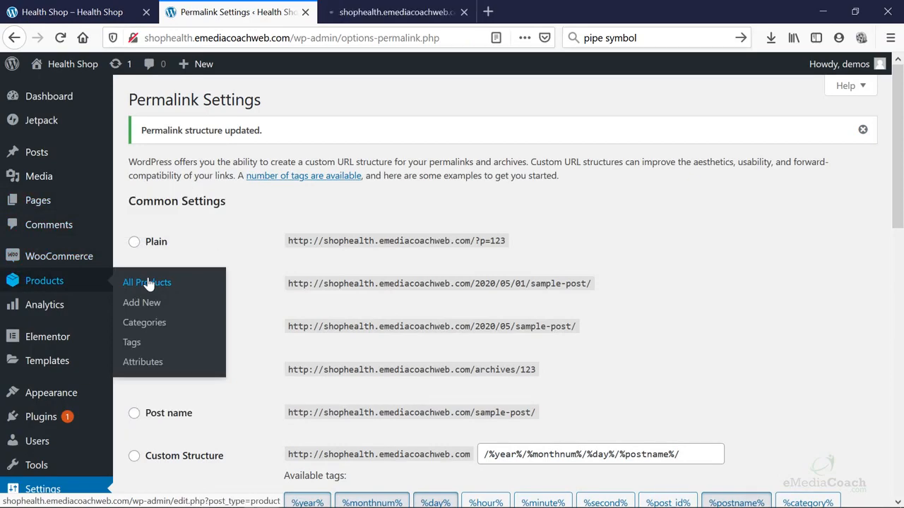
{"action": "key", "text": "ctrl+Tab"}
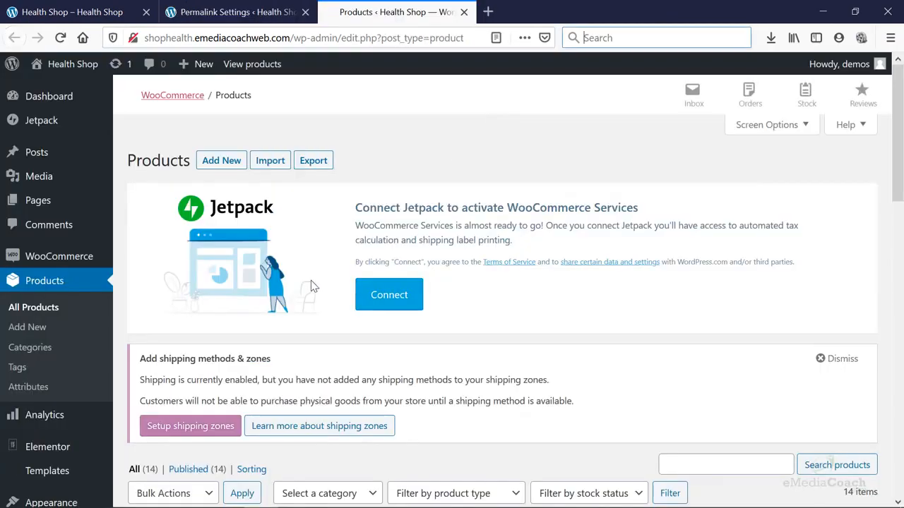
{"action": "scroll", "coordinate": [319, 359], "scroll_direction": "down", "scroll_amount": 3}
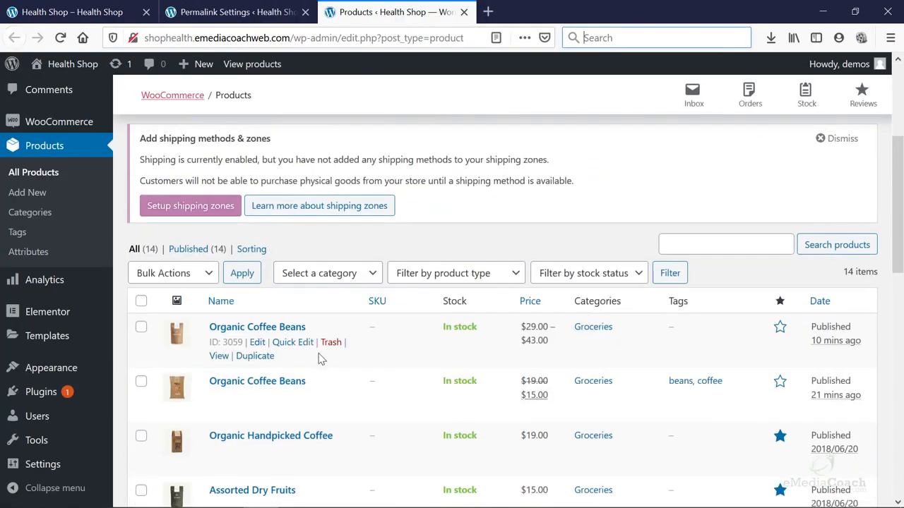
{"action": "middle_click", "coordinate": [219, 355]}
{"action": "left_click", "coordinate": [550, 12]}
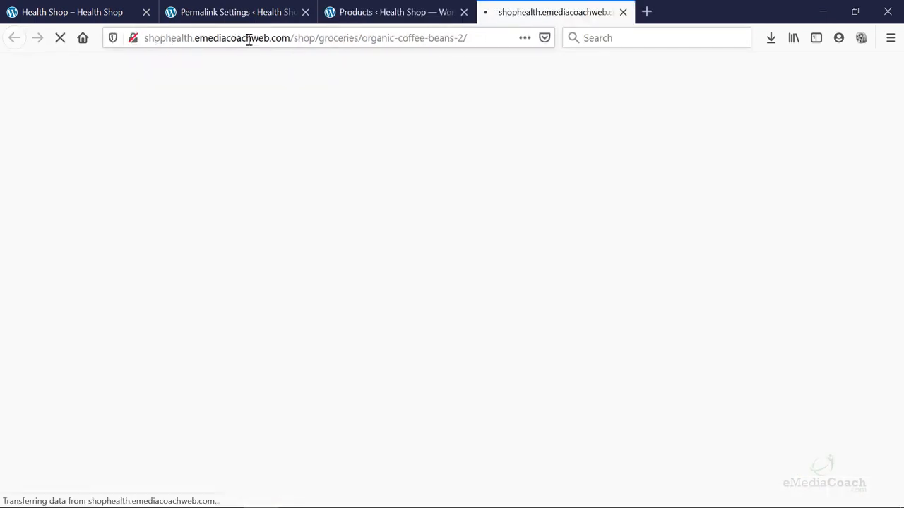
{"action": "left_click_drag", "start_coordinate": [297, 37], "coordinate": [476, 32]}
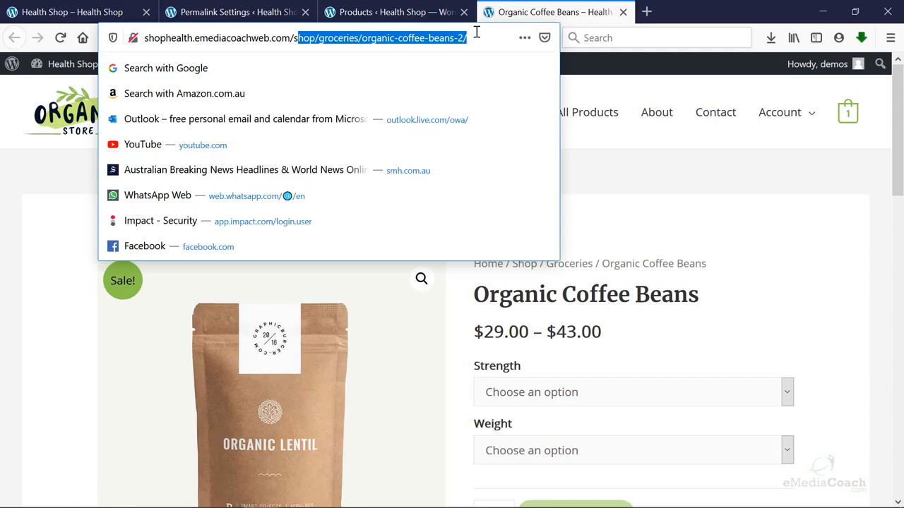
{"action": "left_click", "coordinate": [476, 32]}
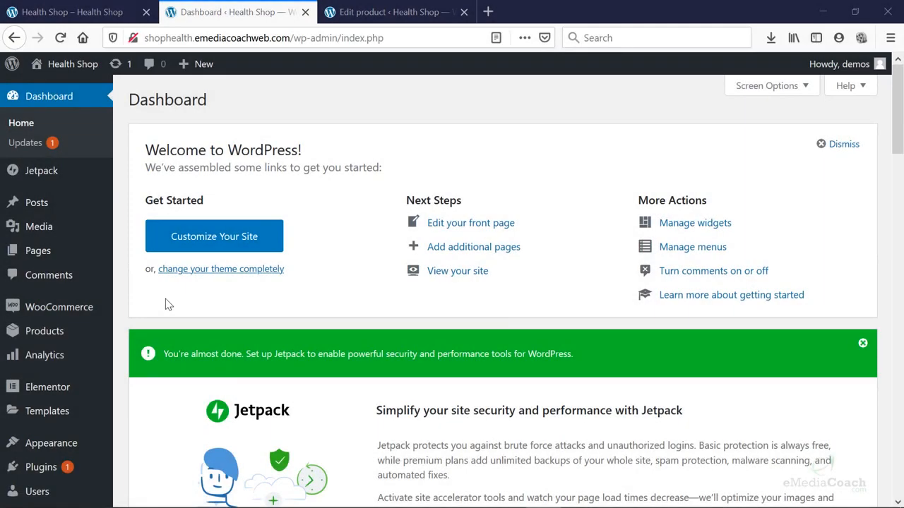
Start adding a new coupon and enter the coupon code discount20.
{"action": "mouse_move", "coordinate": [97, 313]}
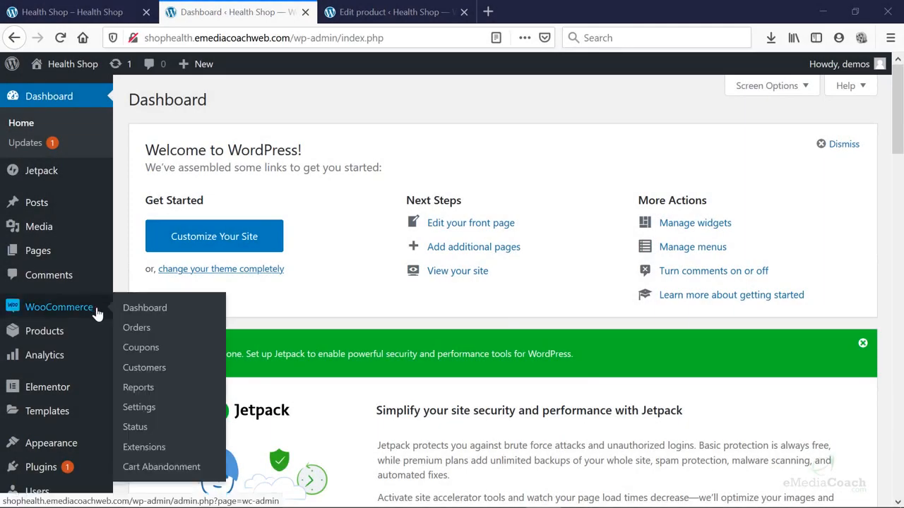
{"action": "left_click", "coordinate": [151, 350]}
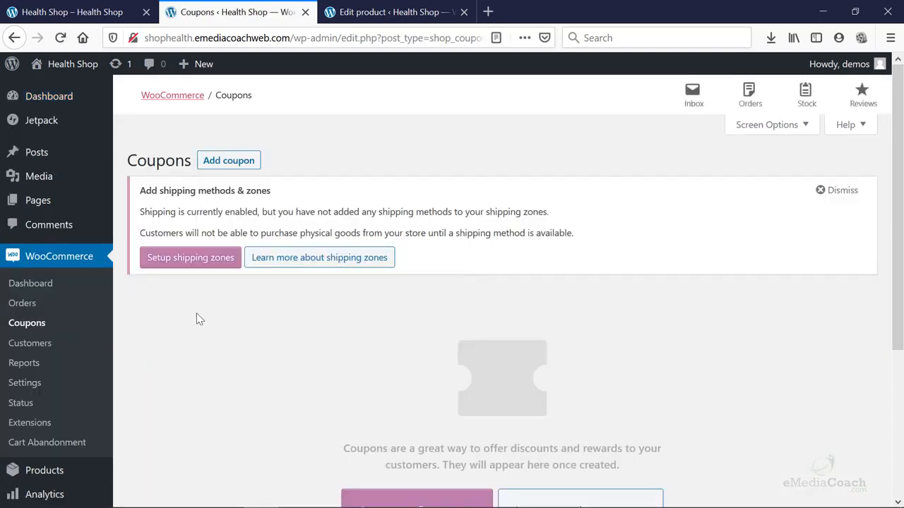
{"action": "left_click", "coordinate": [233, 161]}
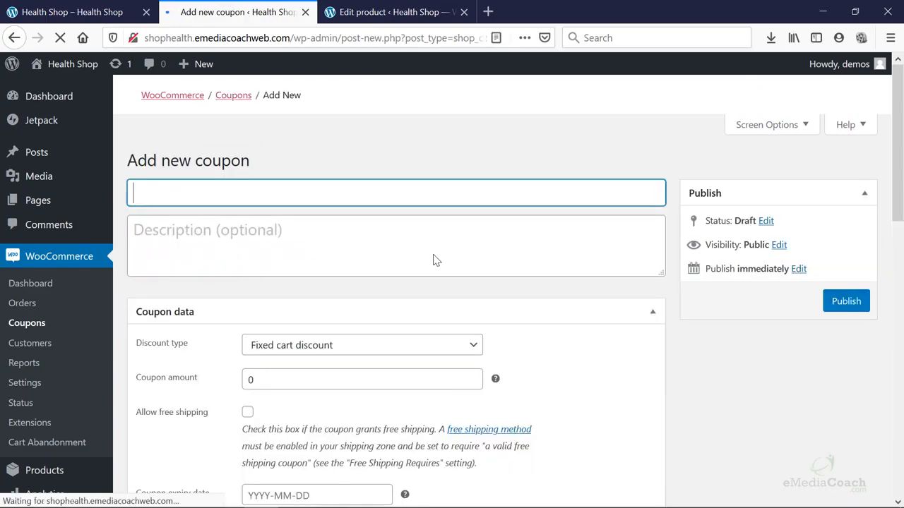
{"action": "scroll", "coordinate": [334, 233], "scroll_direction": "down", "scroll_amount": 3}
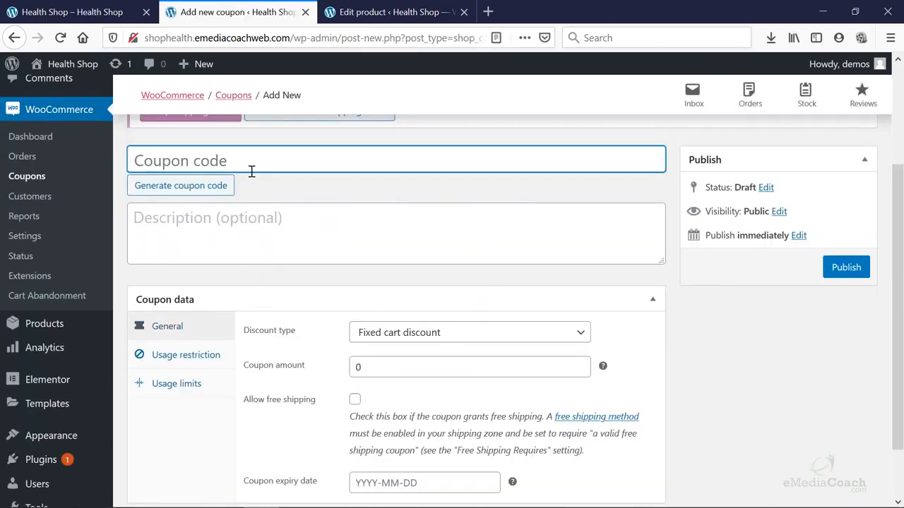
{"action": "type", "text": "di"}
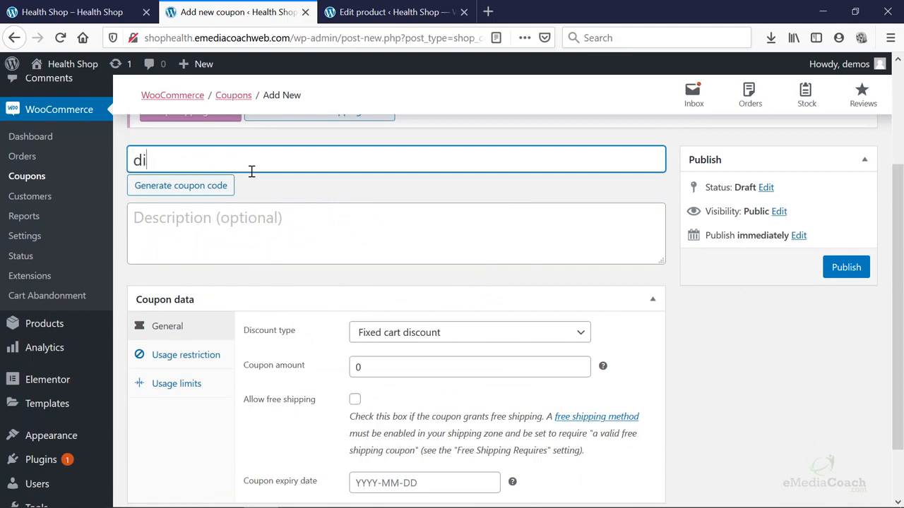
{"action": "type", "text": "scount20"}
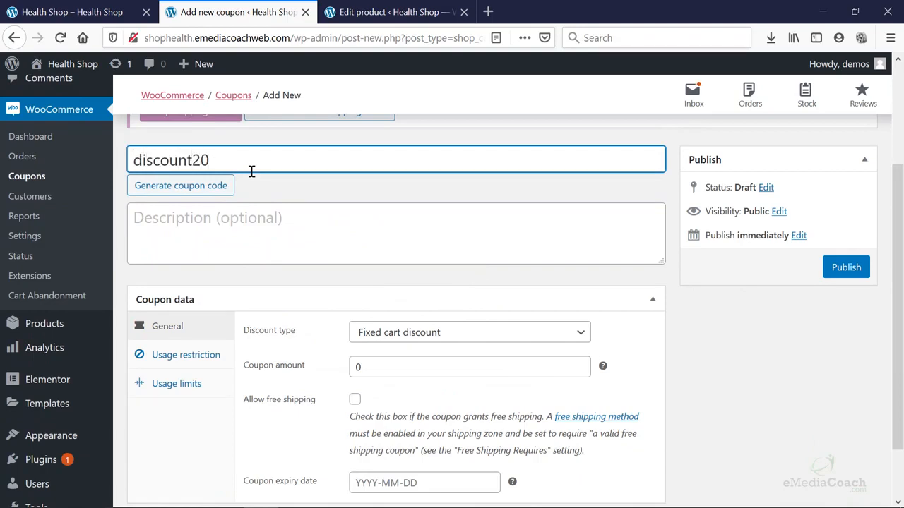
Examine the coupon's discount type choices, usage restriction and usage limit settings.
{"action": "left_click", "coordinate": [449, 332]}
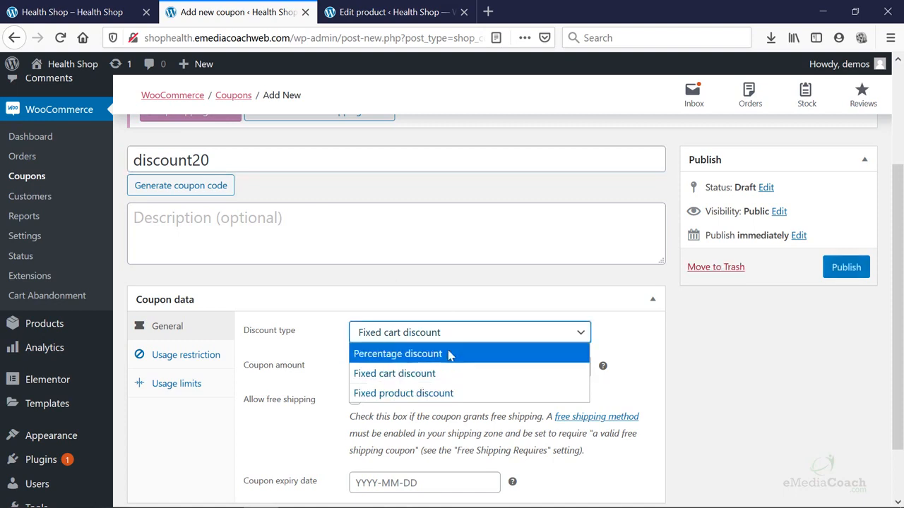
{"action": "left_click", "coordinate": [384, 422]}
{"action": "scroll", "coordinate": [375, 382], "scroll_direction": "down", "scroll_amount": 2}
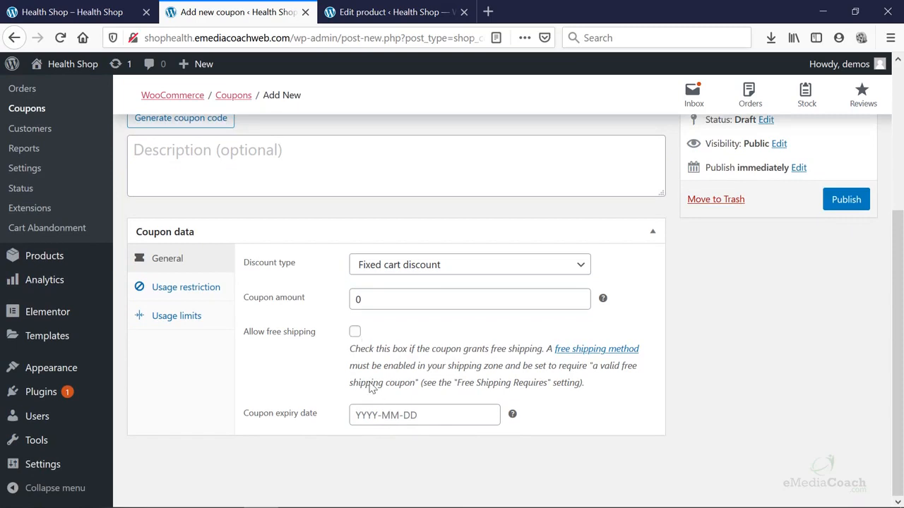
{"action": "left_click", "coordinate": [213, 292]}
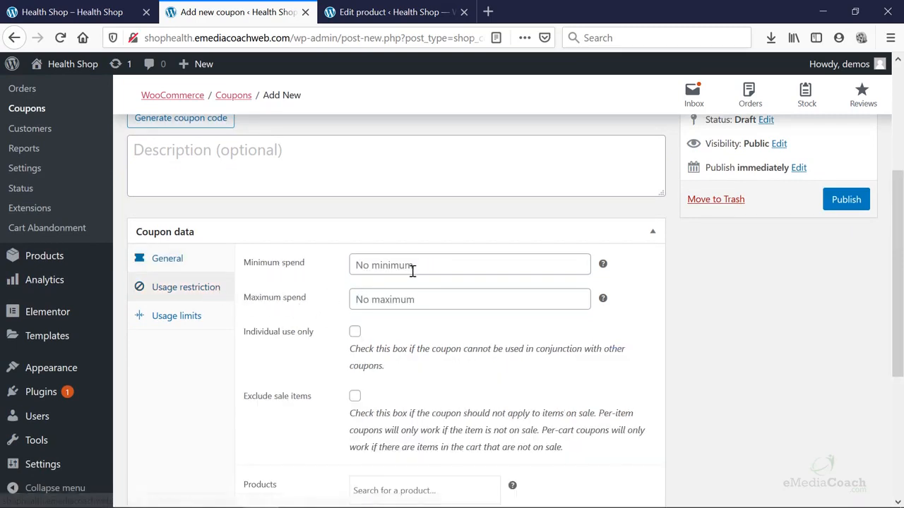
{"action": "scroll", "coordinate": [416, 297], "scroll_direction": "down", "scroll_amount": 1}
{"action": "scroll", "coordinate": [415, 303], "scroll_direction": "down", "scroll_amount": 2}
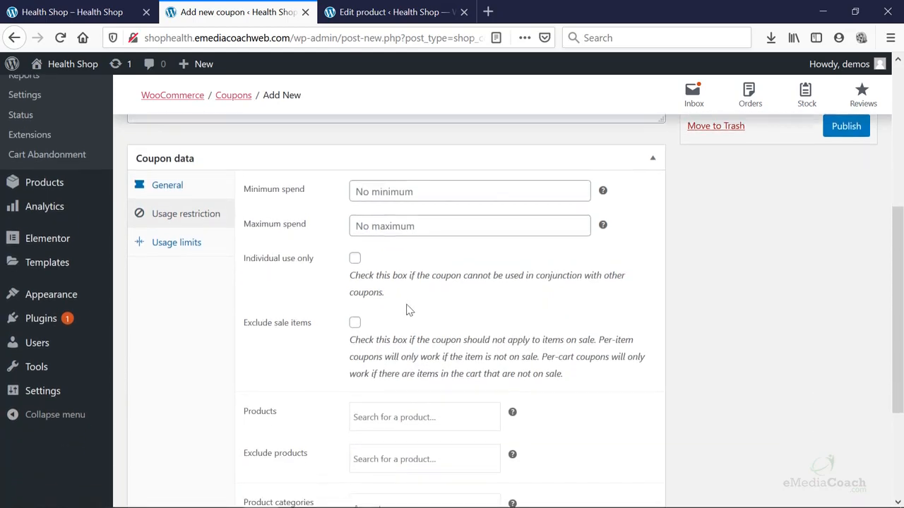
{"action": "scroll", "coordinate": [406, 411], "scroll_direction": "down", "scroll_amount": 1}
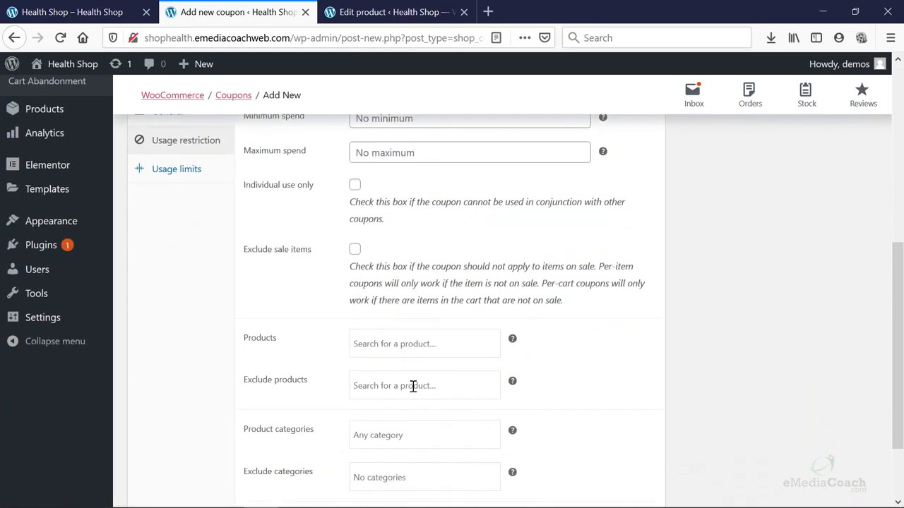
{"action": "scroll", "coordinate": [357, 259], "scroll_direction": "down", "scroll_amount": 2}
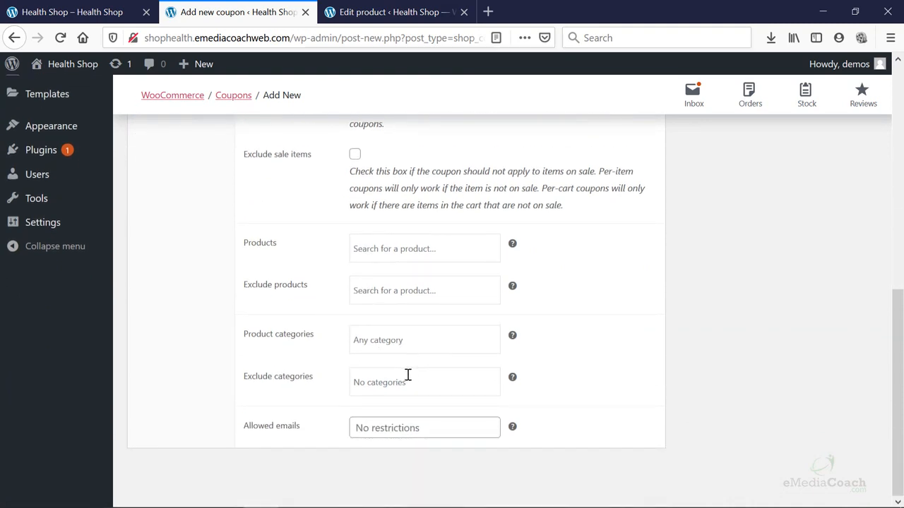
{"action": "scroll", "coordinate": [406, 374], "scroll_direction": "up", "scroll_amount": 2}
{"action": "left_click", "coordinate": [193, 230]}
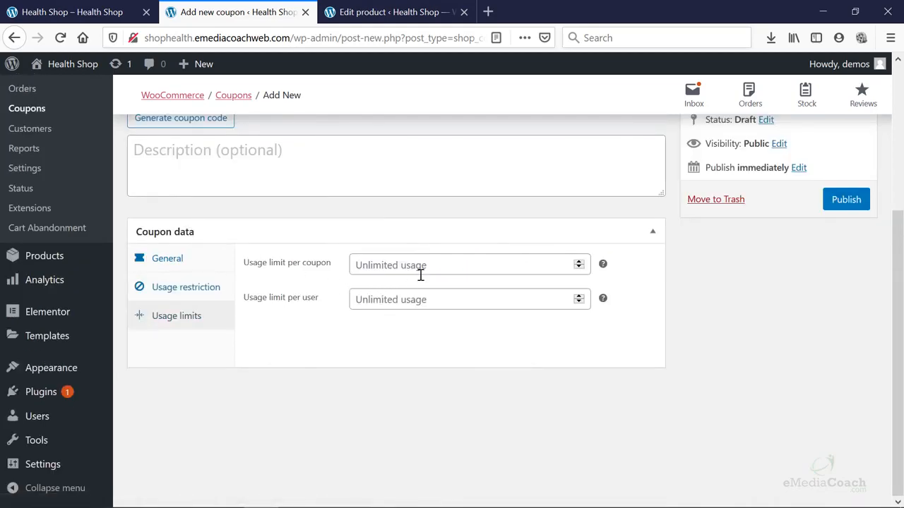
{"action": "scroll", "coordinate": [413, 285], "scroll_direction": "up", "scroll_amount": 3}
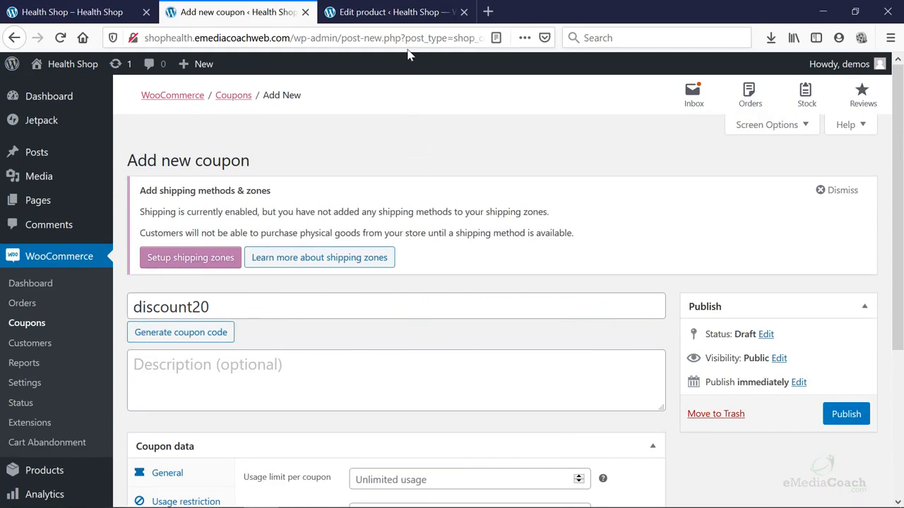
Switch between the product and coupon tabs and review the coupon code and its usage restriction section.
{"action": "left_click", "coordinate": [391, 12]}
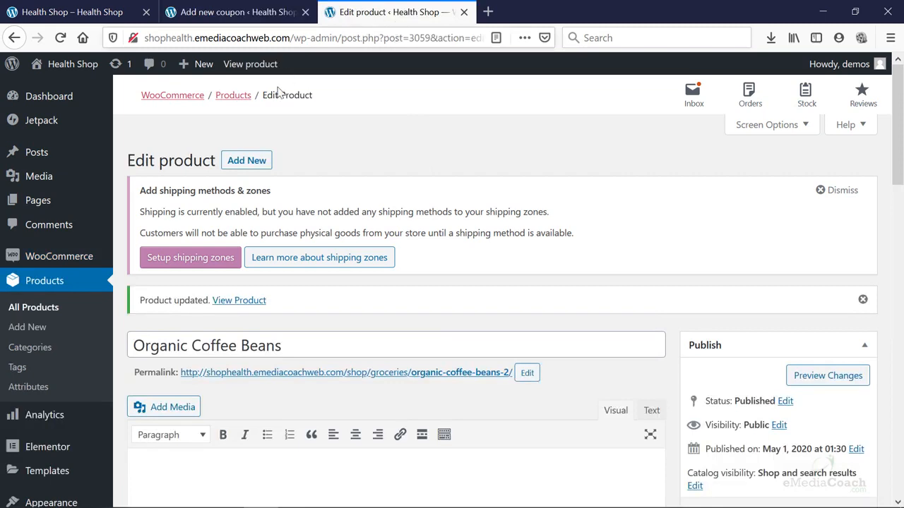
{"action": "left_click", "coordinate": [287, 6]}
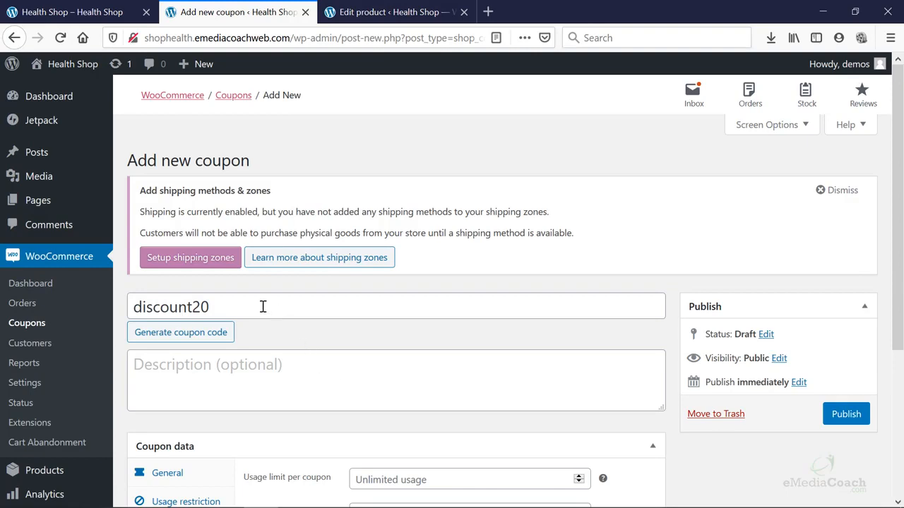
{"action": "left_click_drag", "start_coordinate": [262, 306], "coordinate": [96, 296]}
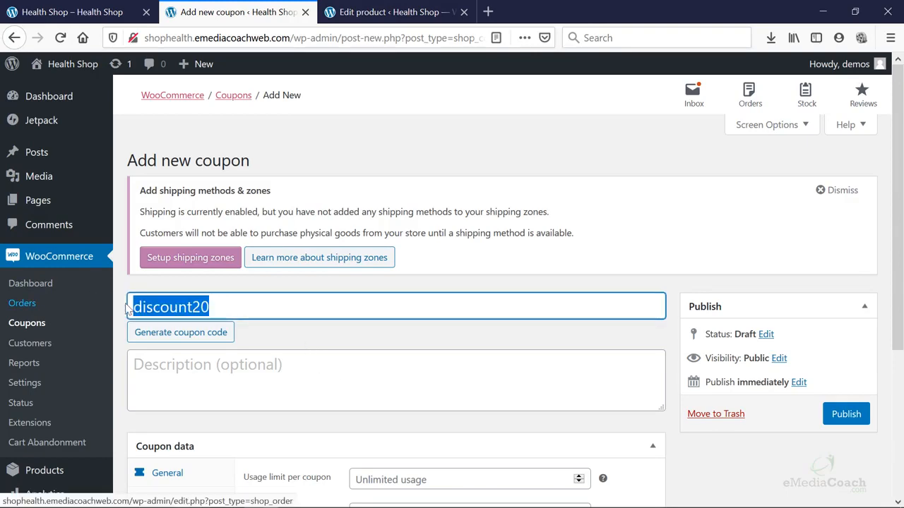
{"action": "scroll", "coordinate": [191, 300], "scroll_direction": "down", "scroll_amount": 3}
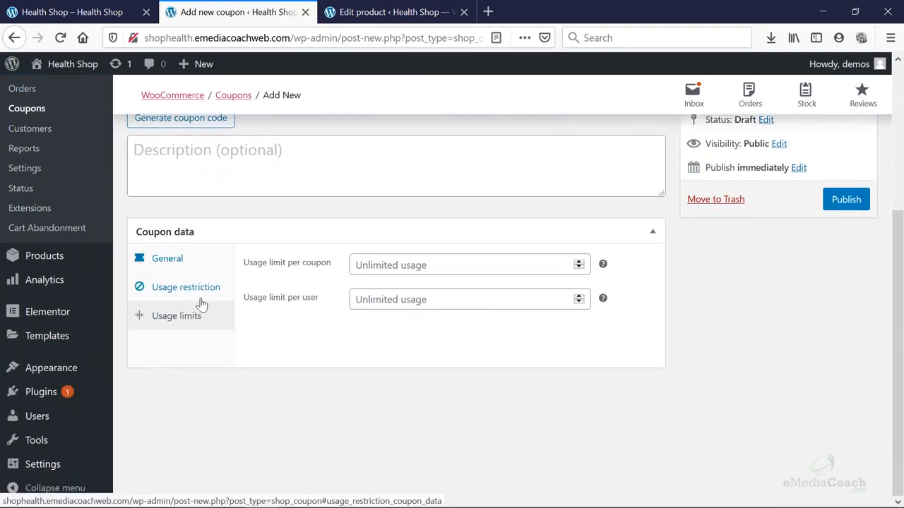
{"action": "left_click", "coordinate": [201, 298]}
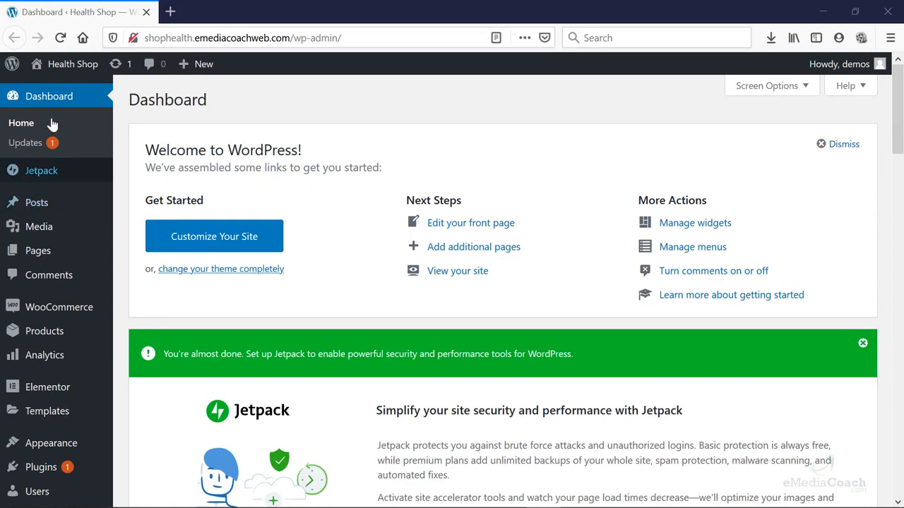
Visit the live site's home page, scroll through it, and open the page in the Elementor editor.
{"action": "mouse_move", "coordinate": [62, 83]}
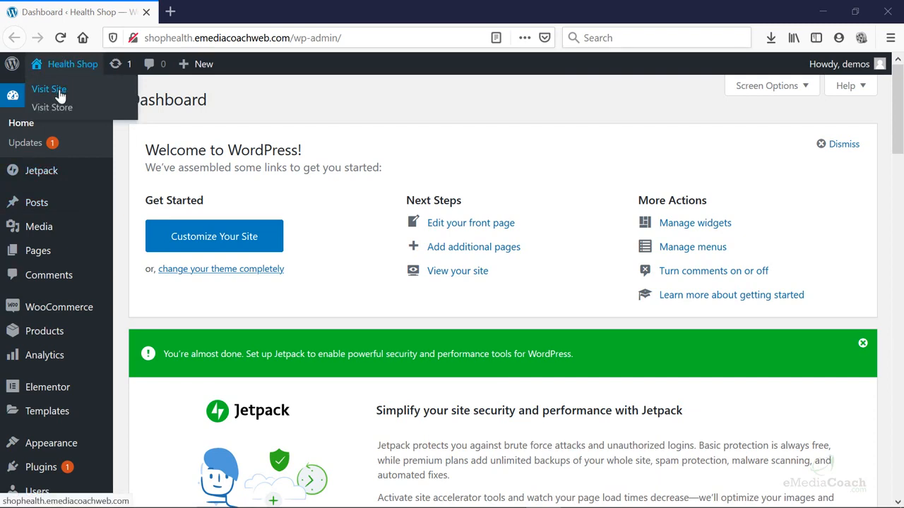
{"action": "left_click", "coordinate": [61, 96]}
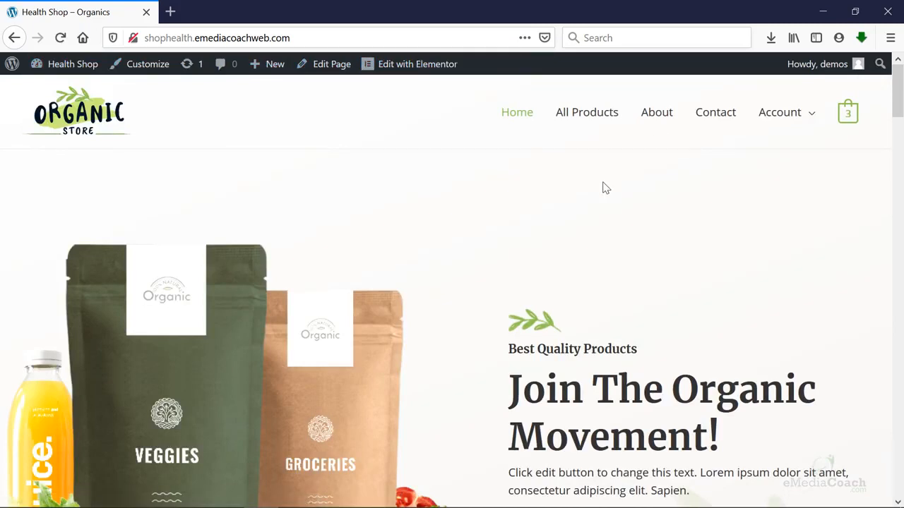
{"action": "scroll", "coordinate": [603, 186], "scroll_direction": "down", "scroll_amount": 4}
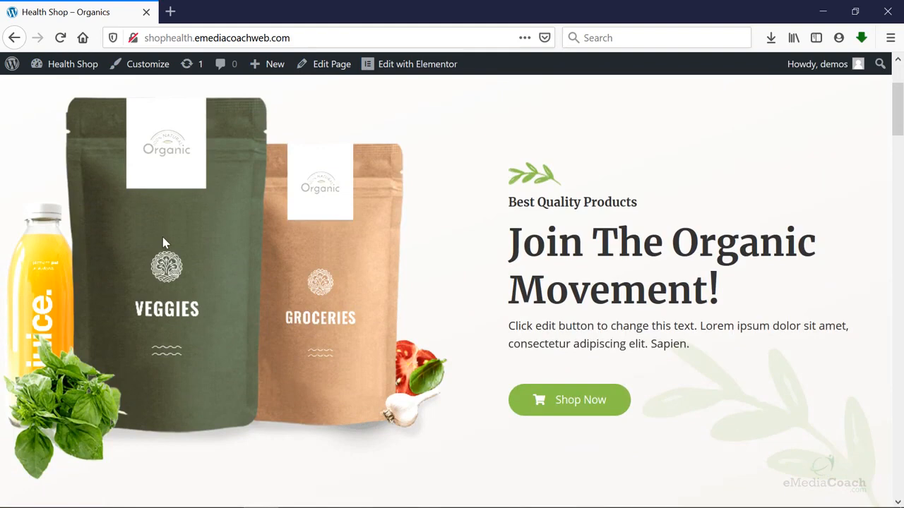
{"action": "scroll", "coordinate": [515, 294], "scroll_direction": "down", "scroll_amount": 12}
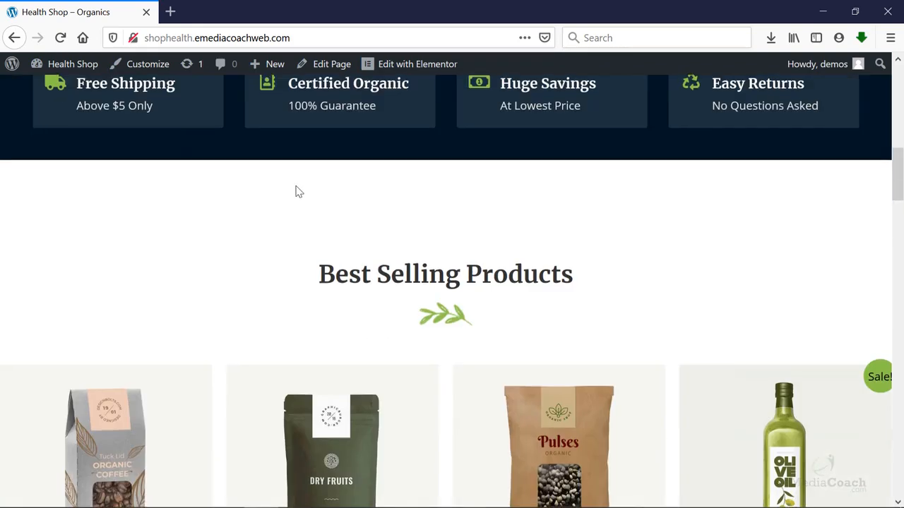
{"action": "scroll", "coordinate": [351, 289], "scroll_direction": "up", "scroll_amount": 15}
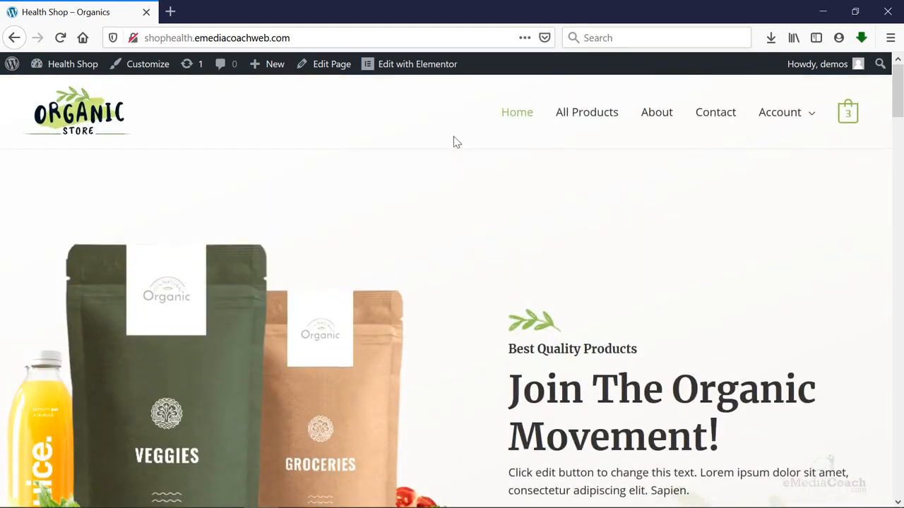
{"action": "mouse_move", "coordinate": [403, 68]}
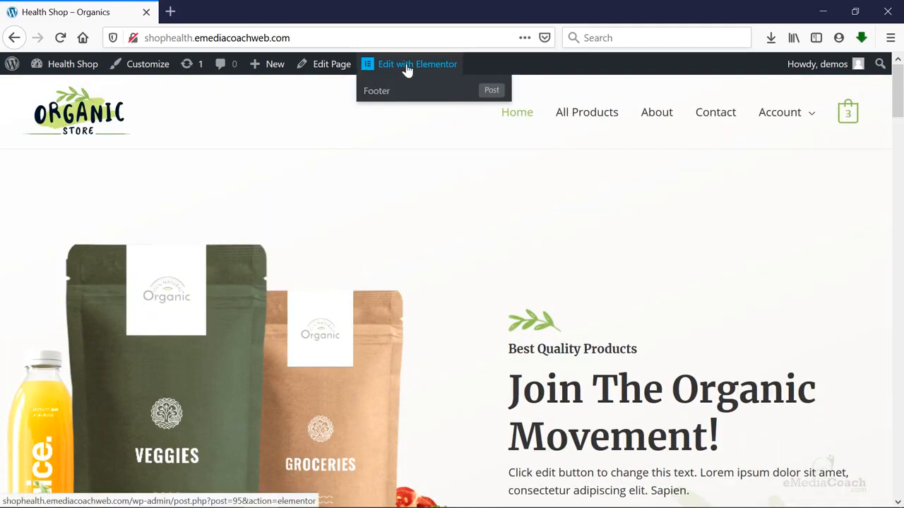
{"action": "left_click", "coordinate": [406, 67]}
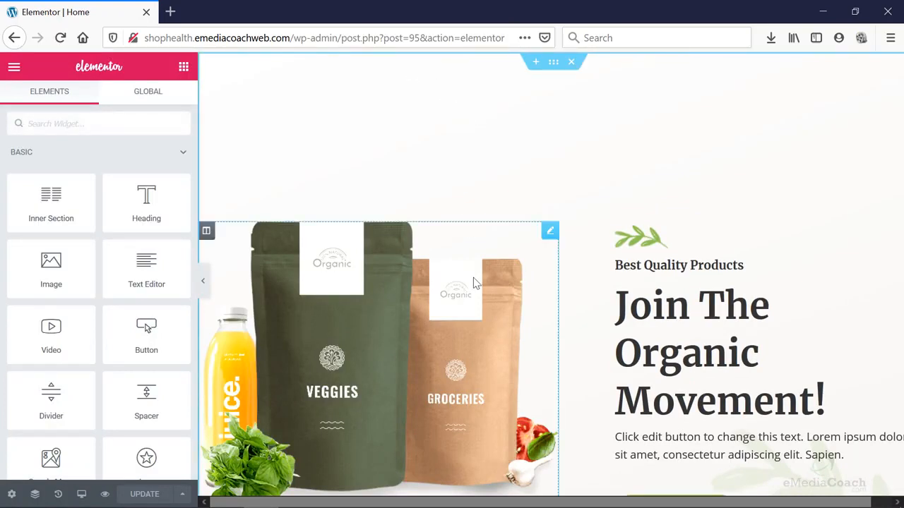
Change the hero subheading text to Highest Rated Products and update the page.
{"action": "left_click", "coordinate": [682, 307]}
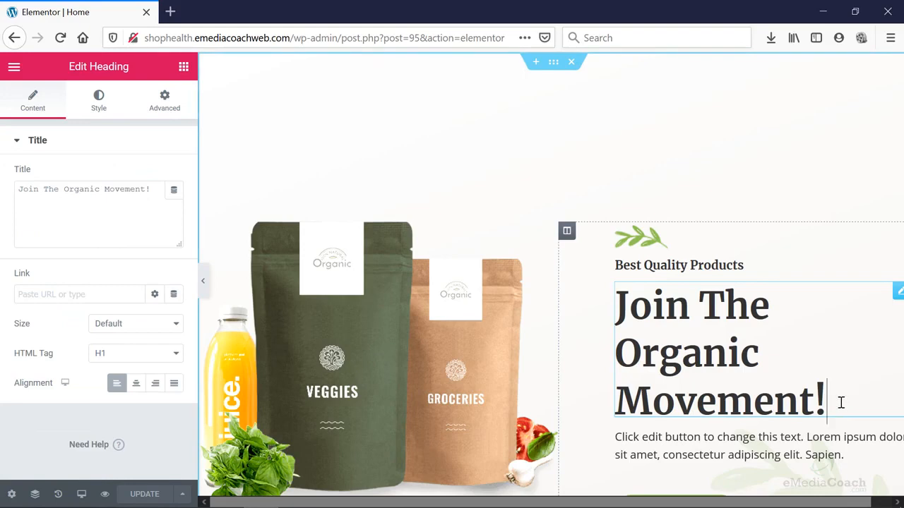
{"action": "left_click", "coordinate": [753, 273]}
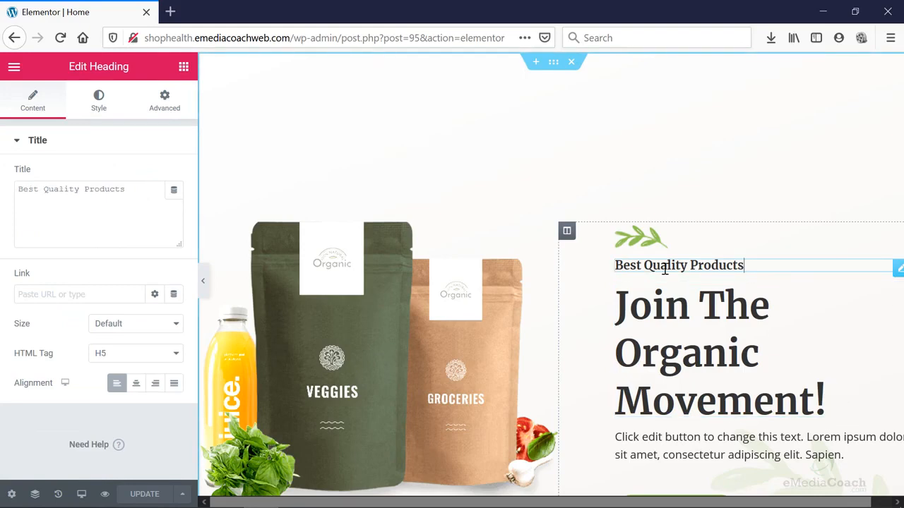
{"action": "left_click_drag", "start_coordinate": [748, 265], "coordinate": [609, 267]}
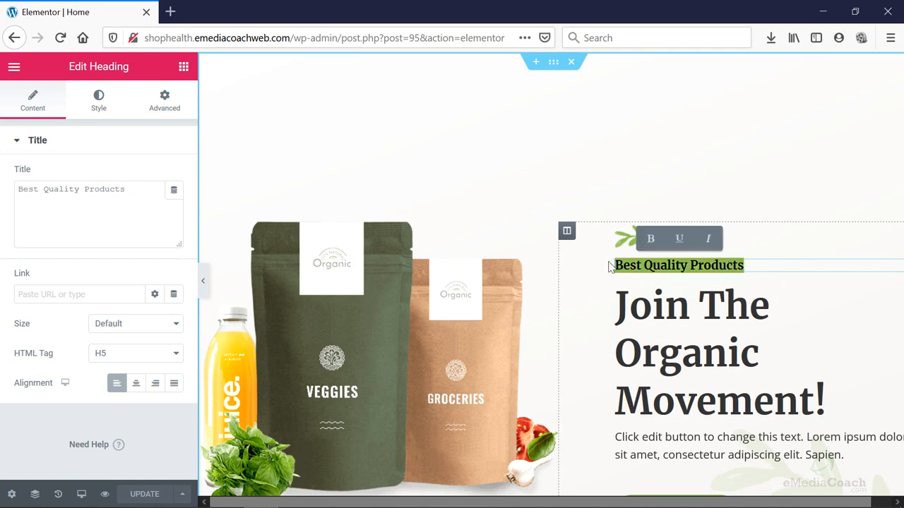
{"action": "type", "text": "Highest Rates Produc"}
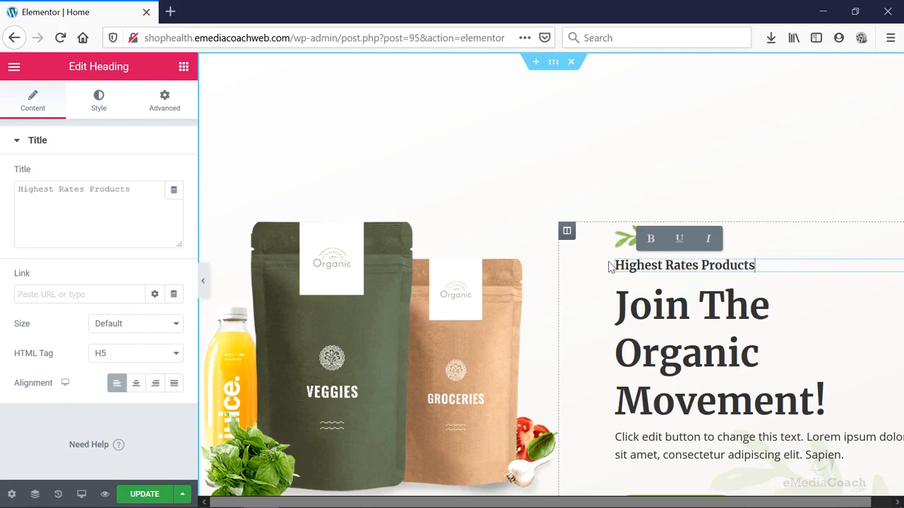
{"action": "left_click_drag", "start_coordinate": [693, 262], "coordinate": [697, 262]}
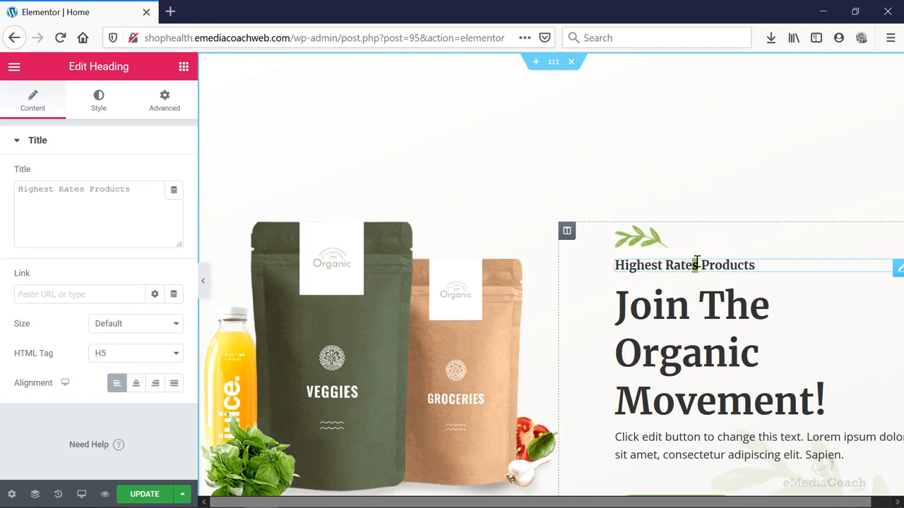
{"action": "type", "text": "d"}
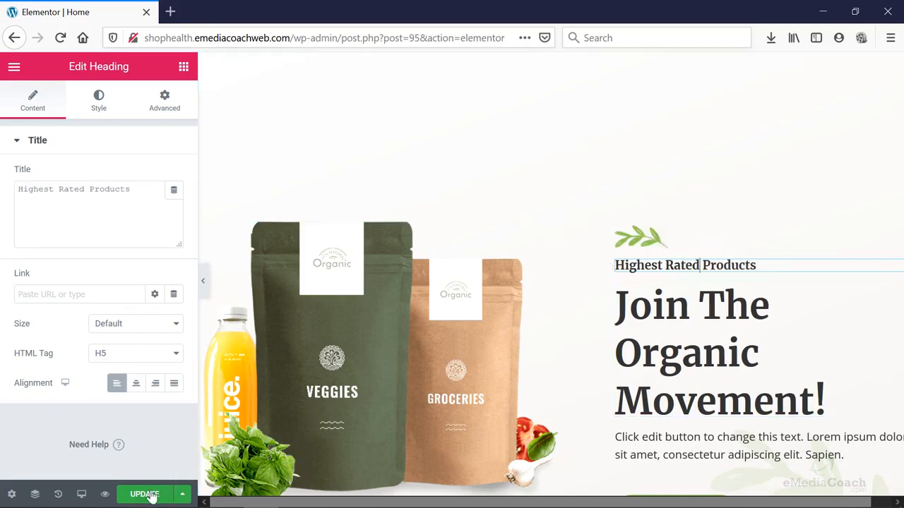
{"action": "left_click", "coordinate": [150, 495]}
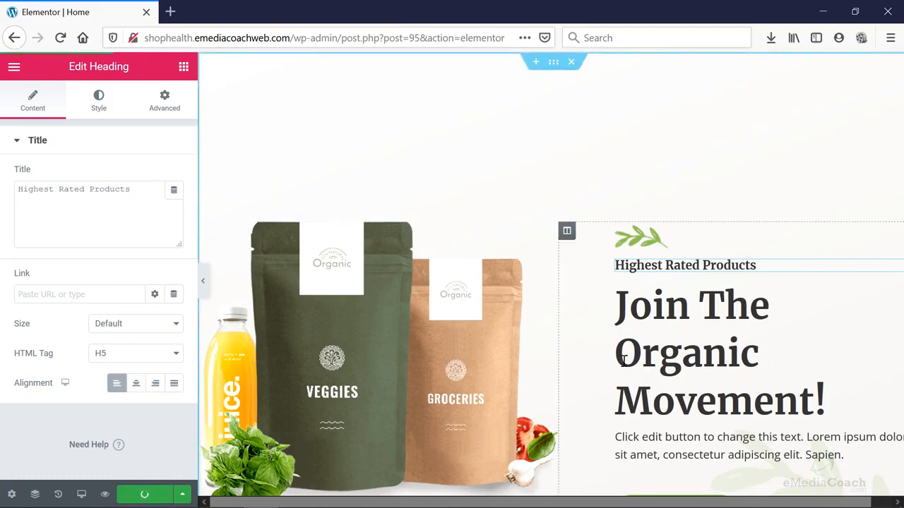
{"action": "scroll", "coordinate": [627, 358], "scroll_direction": "down", "scroll_amount": 3}
{"action": "scroll", "coordinate": [432, 299], "scroll_direction": "up", "scroll_amount": 2}
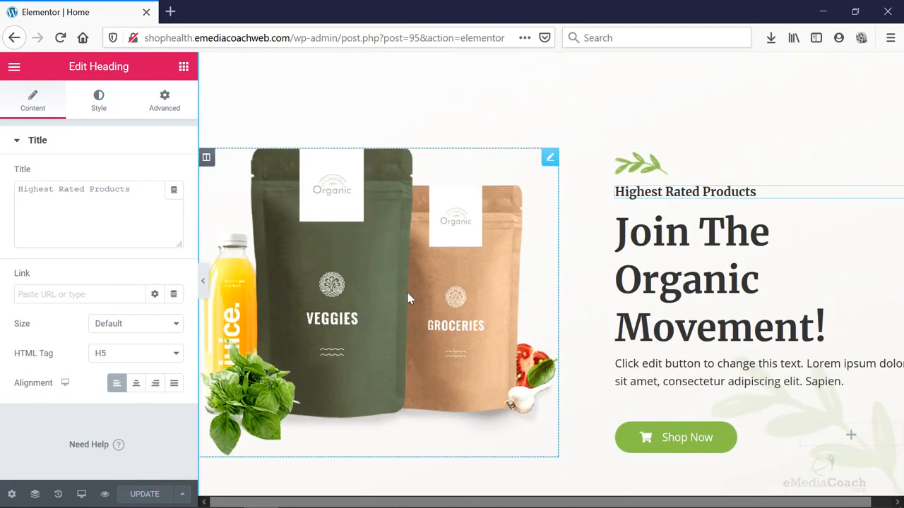
{"action": "left_click", "coordinate": [375, 281]}
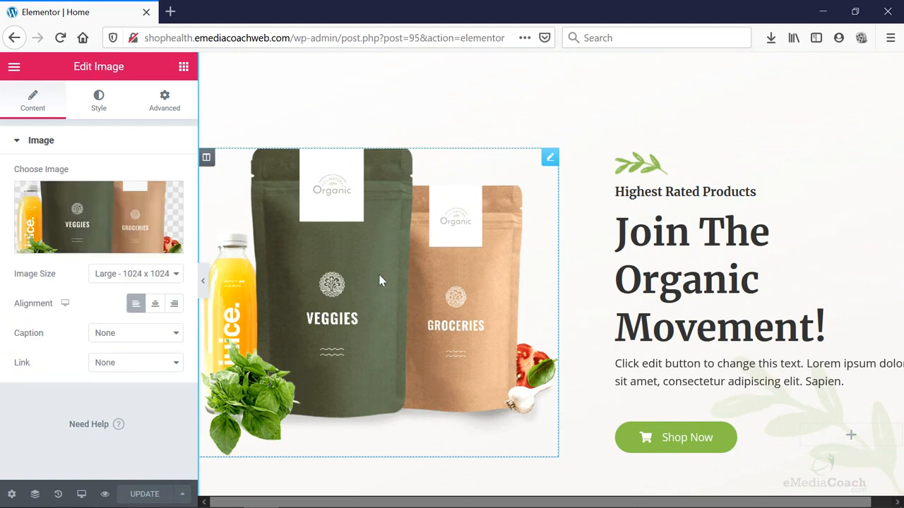
{"action": "mouse_move", "coordinate": [145, 240]}
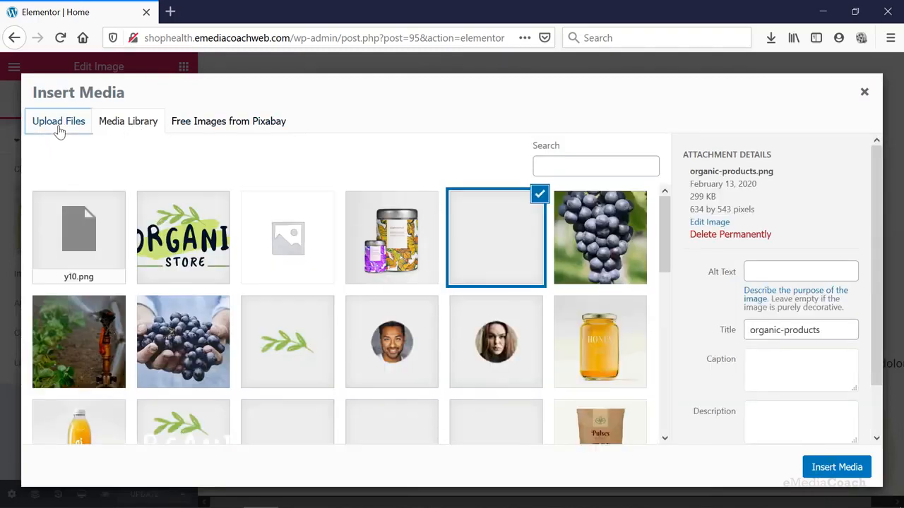
{"action": "left_click", "coordinate": [59, 127]}
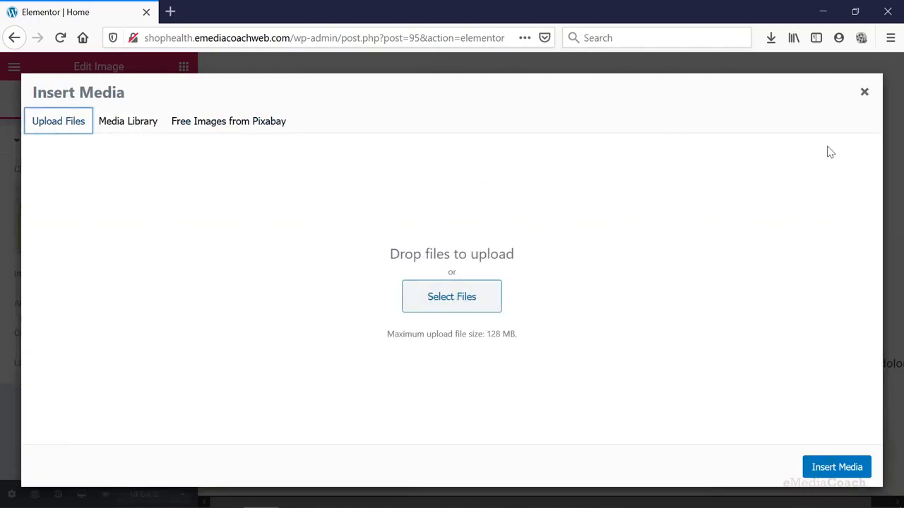
{"action": "left_click", "coordinate": [865, 92]}
{"action": "scroll", "coordinate": [621, 325], "scroll_direction": "down", "scroll_amount": 2}
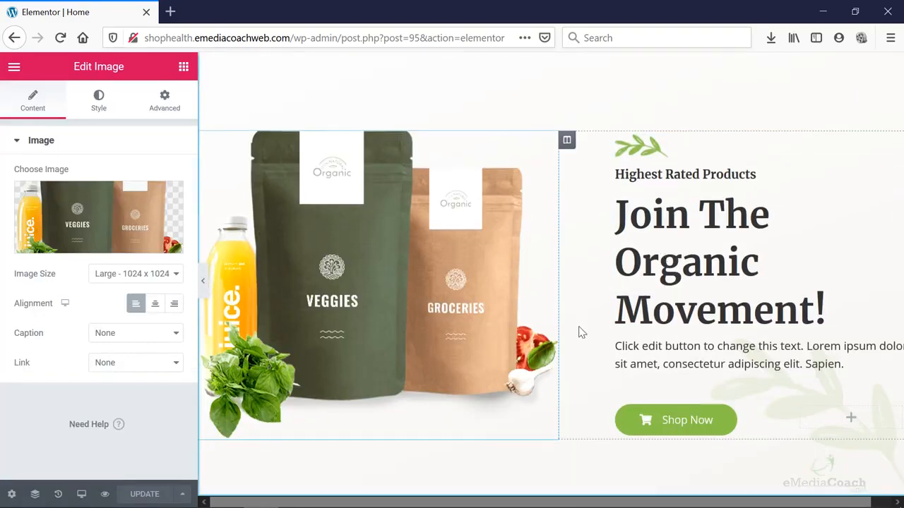
Try right and centre alignments on the Shop Now button, setting it back to left.
{"action": "left_click", "coordinate": [701, 363]}
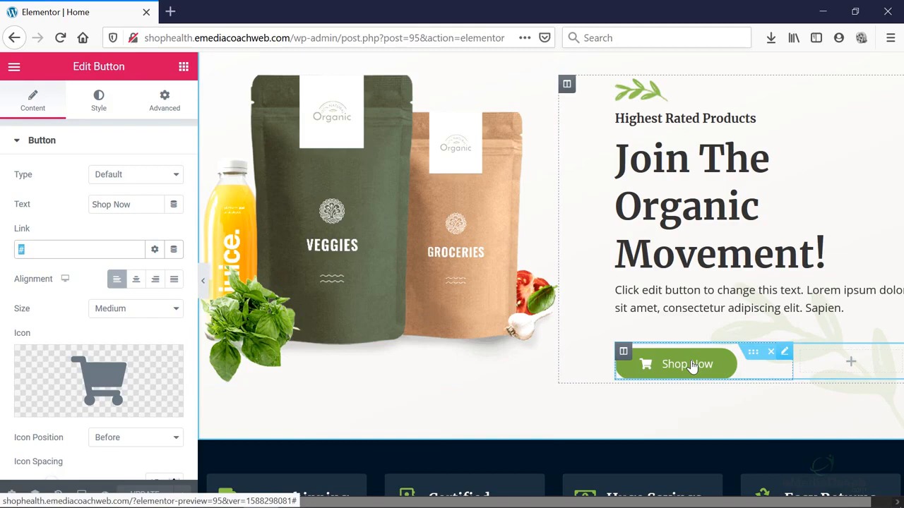
{"action": "left_click", "coordinate": [157, 282]}
{"action": "left_click", "coordinate": [137, 282]}
{"action": "left_click", "coordinate": [117, 283]}
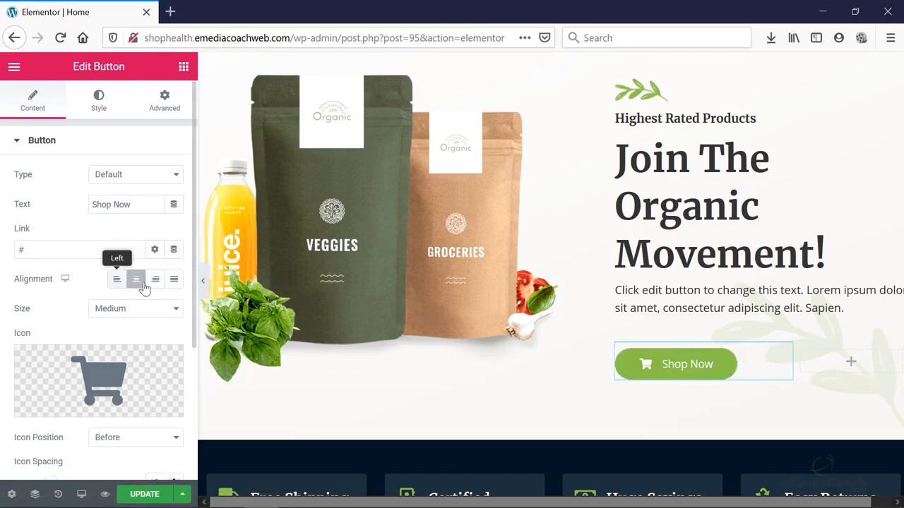
Try right and centre alignments on the Join The Organic Movement! heading, setting it back to left.
{"action": "left_click", "coordinate": [816, 243]}
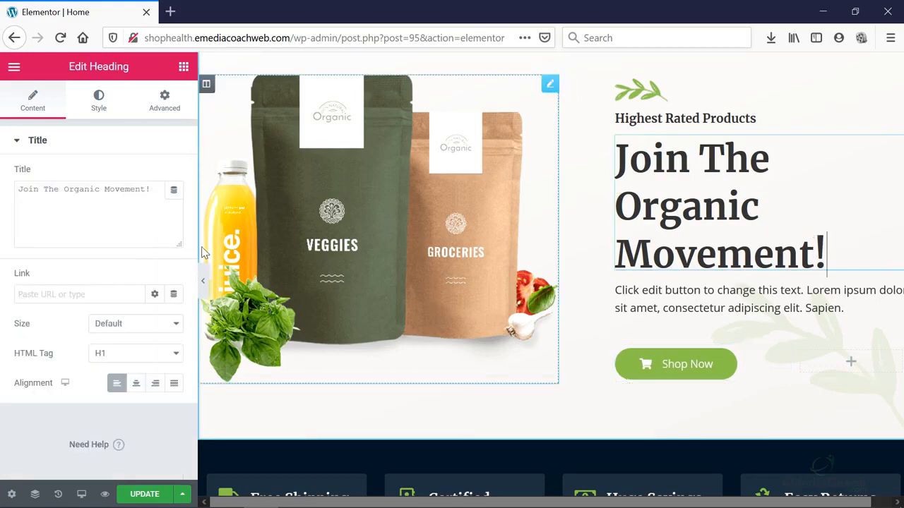
{"action": "left_click", "coordinate": [155, 383]}
{"action": "left_click", "coordinate": [136, 384]}
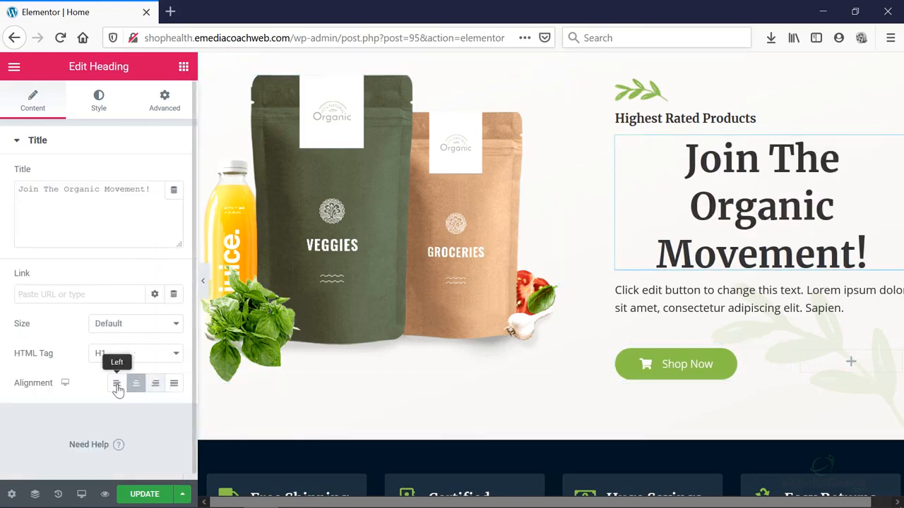
{"action": "left_click", "coordinate": [117, 385]}
Try moving the features section below the Best Selling Products heading, then move it back.
{"action": "scroll", "coordinate": [379, 333], "scroll_direction": "down", "scroll_amount": 2}
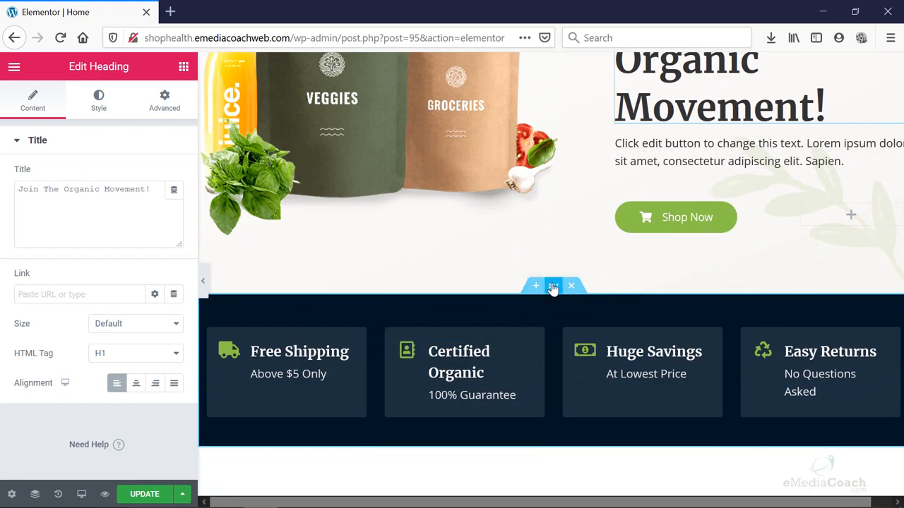
{"action": "left_click_drag", "start_coordinate": [553, 286], "coordinate": [568, 413]}
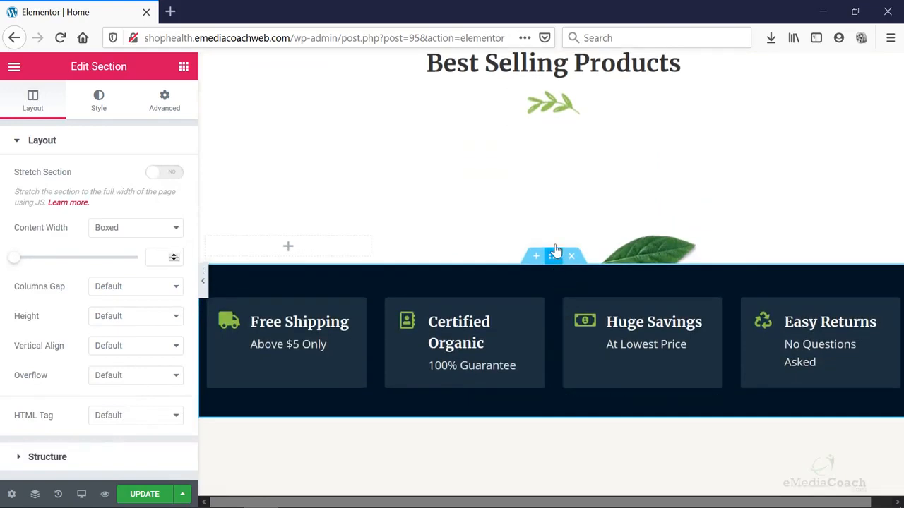
{"action": "left_click_drag", "start_coordinate": [554, 251], "coordinate": [549, 79]}
{"action": "scroll", "coordinate": [541, 172], "scroll_direction": "up", "scroll_amount": 3}
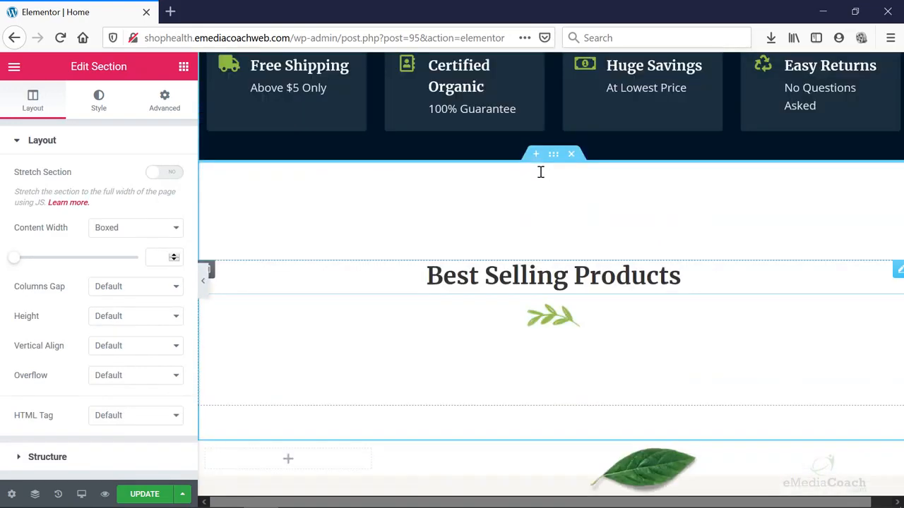
Inspect the Free Shipping icon box's settings and return to the widget panel.
{"action": "scroll", "coordinate": [540, 221], "scroll_direction": "up", "scroll_amount": 2}
{"action": "left_click", "coordinate": [328, 272]}
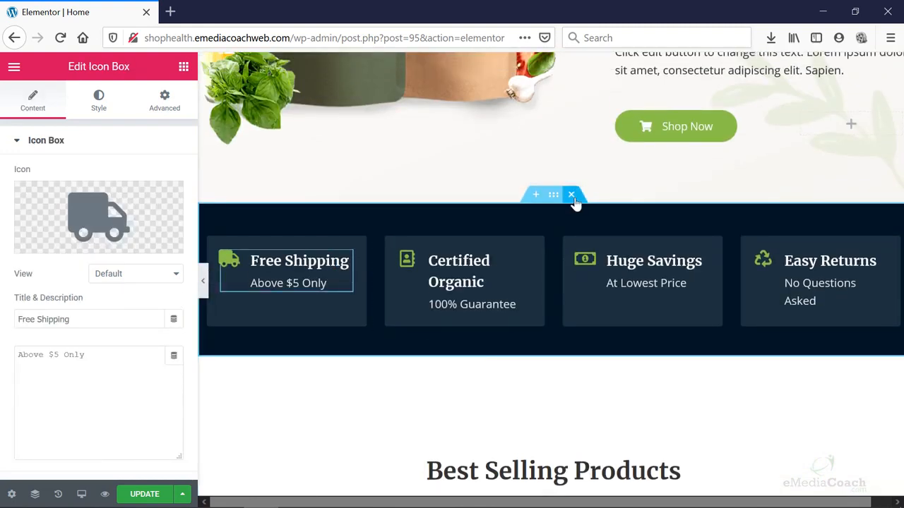
{"action": "scroll", "coordinate": [373, 258], "scroll_direction": "up", "scroll_amount": 3}
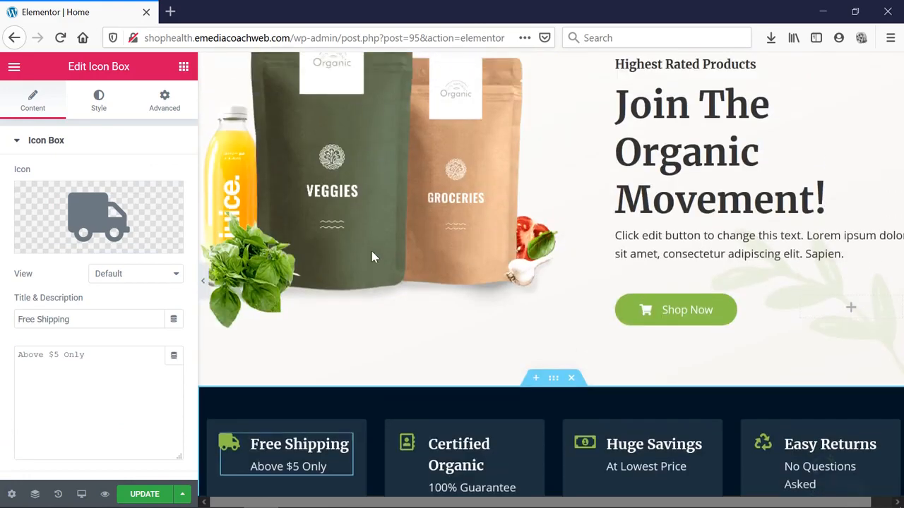
{"action": "scroll", "coordinate": [372, 258], "scroll_direction": "down", "scroll_amount": 2}
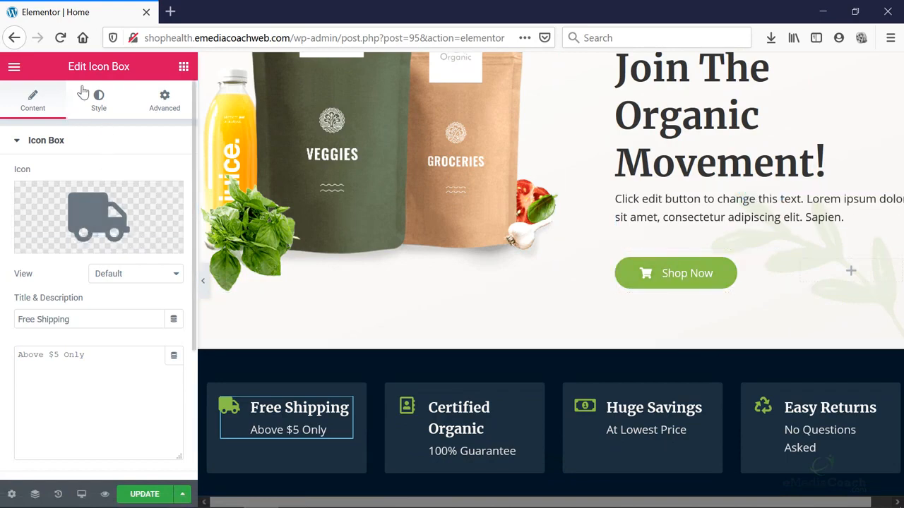
{"action": "left_click", "coordinate": [183, 68]}
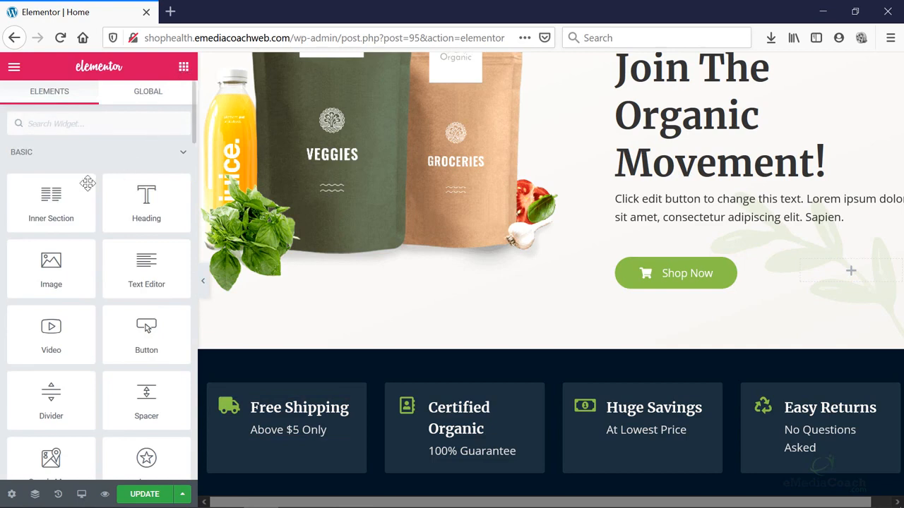
Add a Video widget below the Best Selling Products heading and play its placeholder video.
{"action": "scroll", "coordinate": [73, 197], "scroll_direction": "down", "scroll_amount": 1}
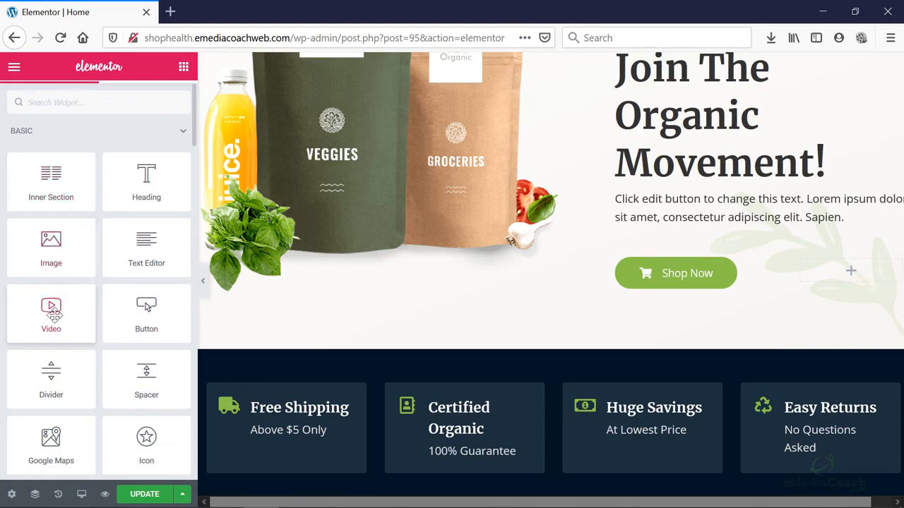
{"action": "scroll", "coordinate": [54, 310], "scroll_direction": "down", "scroll_amount": 1}
{"action": "scroll", "coordinate": [465, 311], "scroll_direction": "down", "scroll_amount": 5}
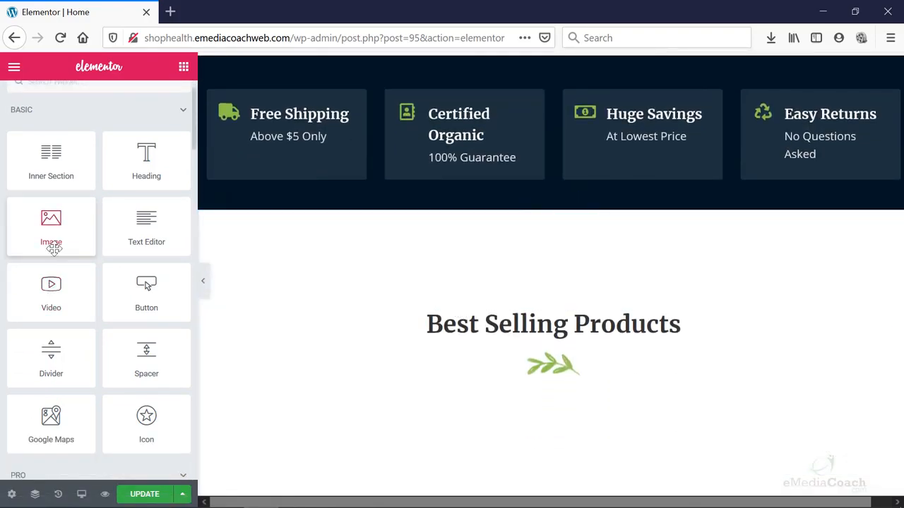
{"action": "left_click_drag", "start_coordinate": [50, 286], "coordinate": [567, 313]}
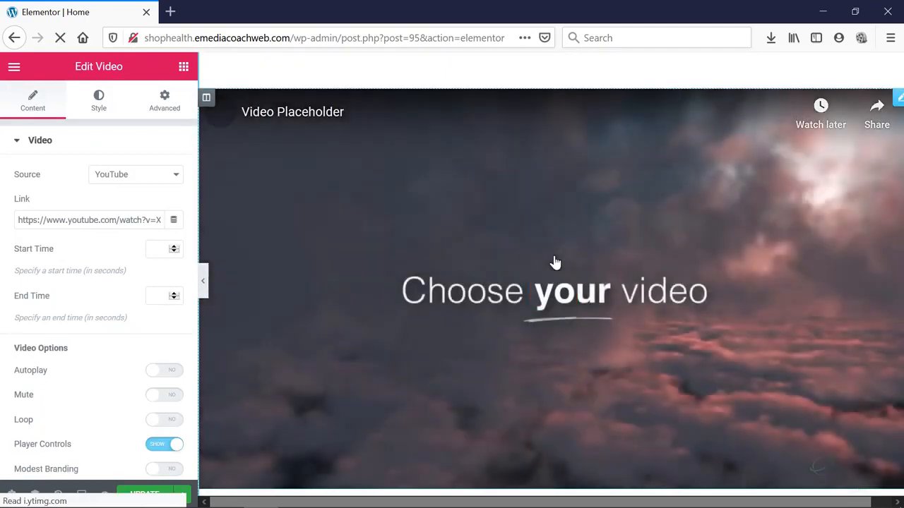
{"action": "left_click", "coordinate": [555, 262]}
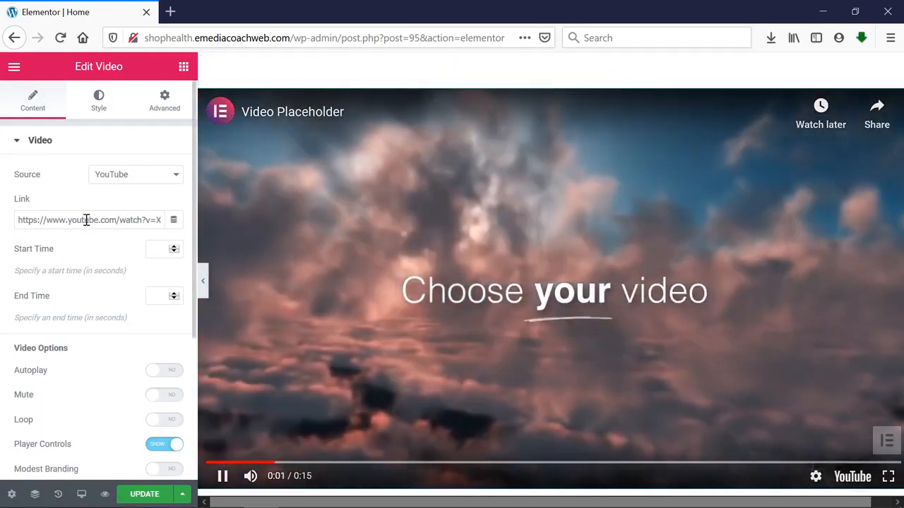
Turn on Editing Handles in the Elementor editor preferences.
{"action": "scroll", "coordinate": [113, 252], "scroll_direction": "down", "scroll_amount": 1}
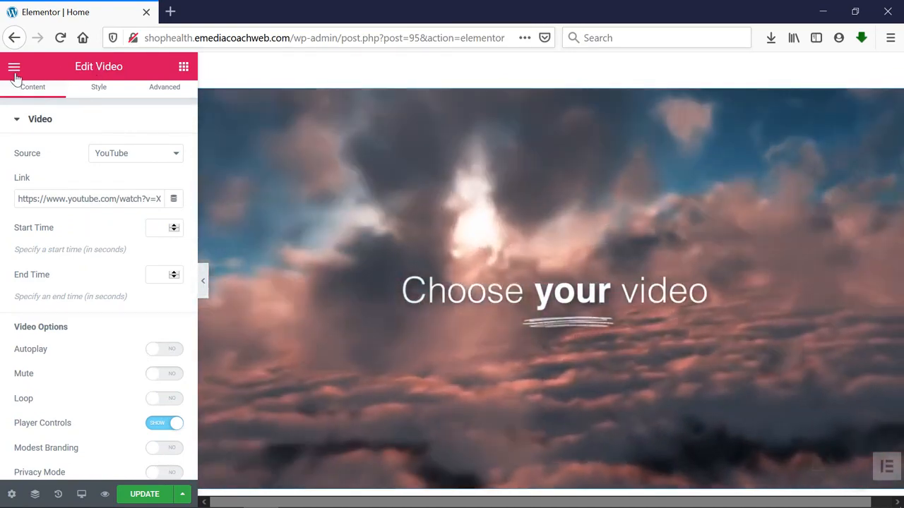
{"action": "left_click", "coordinate": [14, 70]}
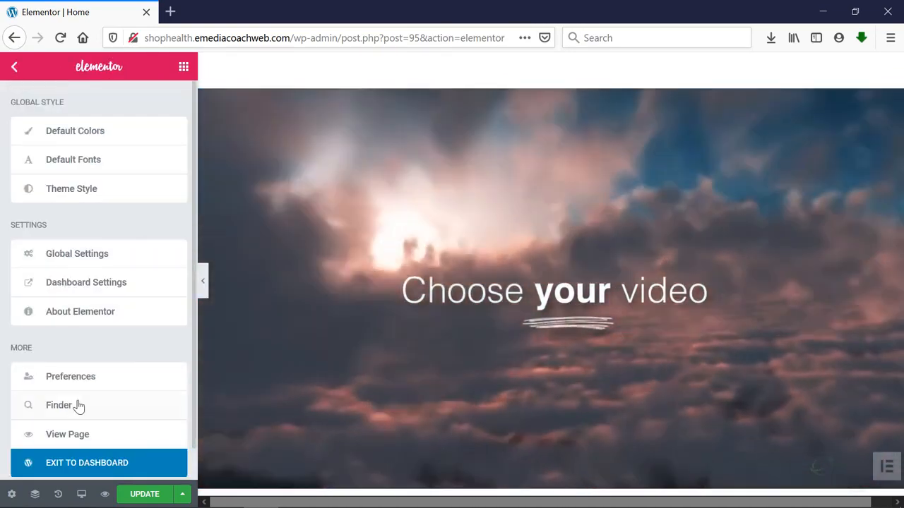
{"action": "left_click", "coordinate": [70, 378]}
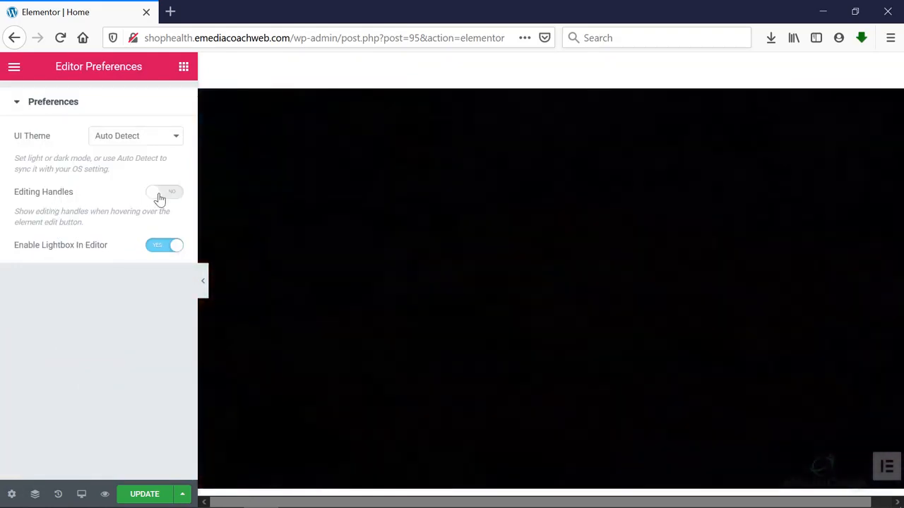
{"action": "left_click", "coordinate": [159, 195]}
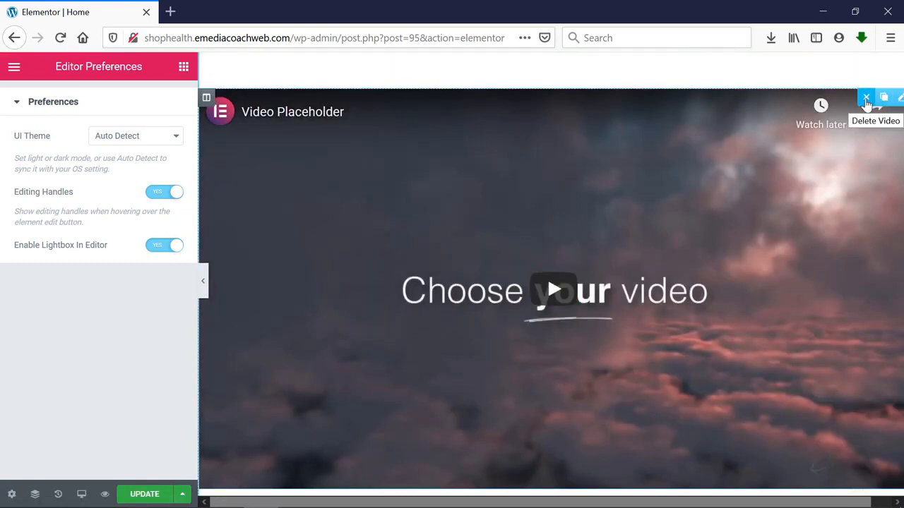
Delete the video widget and the paragraph text below the Join The Organic Movement! heading.
{"action": "left_click", "coordinate": [866, 103]}
{"action": "scroll", "coordinate": [609, 226], "scroll_direction": "up", "scroll_amount": 5}
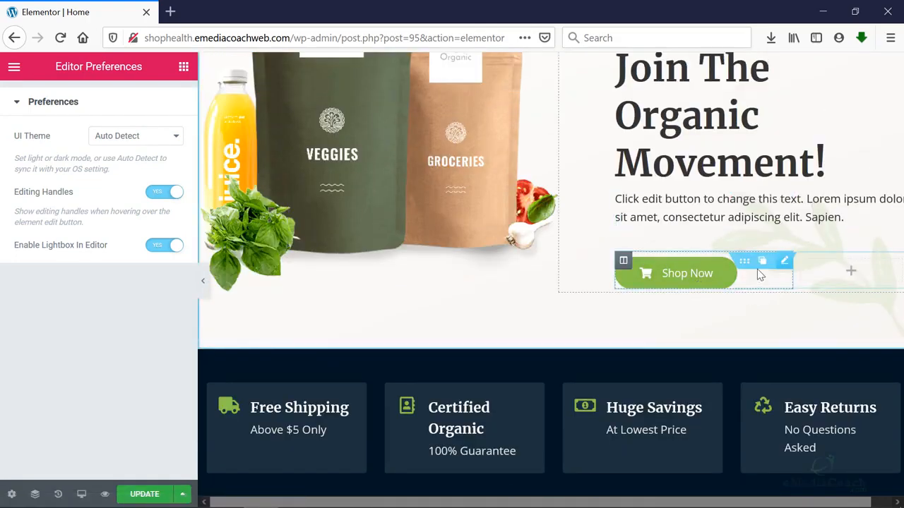
{"action": "scroll", "coordinate": [734, 143], "scroll_direction": "up", "scroll_amount": 2}
{"action": "scroll", "coordinate": [733, 143], "scroll_direction": "up", "scroll_amount": 2}
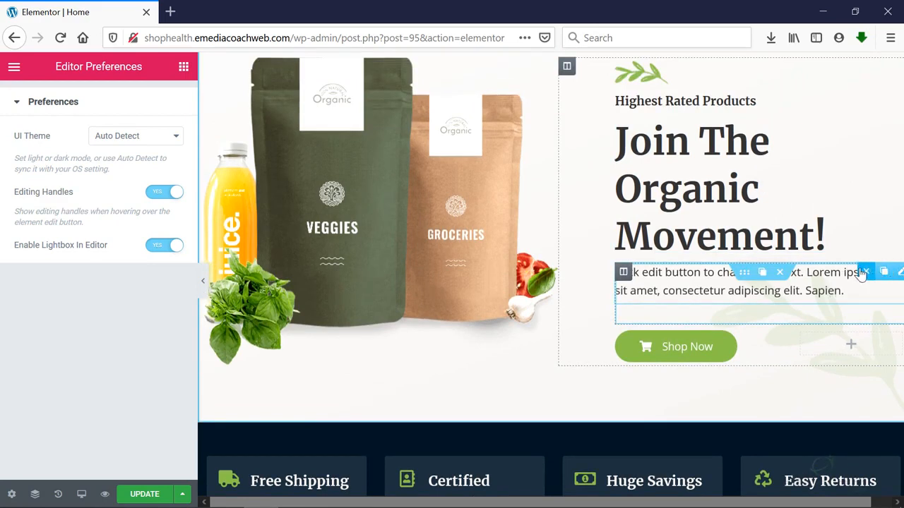
{"action": "left_click", "coordinate": [864, 272]}
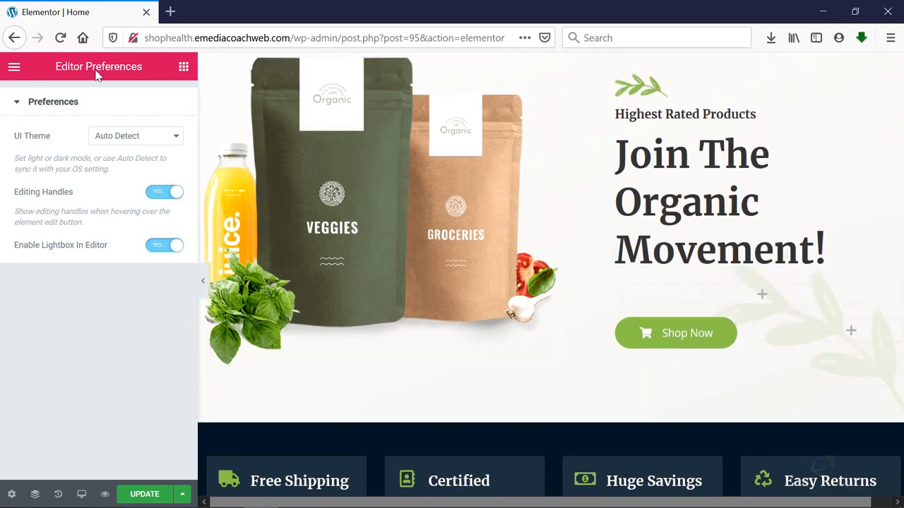
Add a Text Editor widget under the Join The Organic Movement! heading, then delete it again.
{"action": "left_click", "coordinate": [184, 68]}
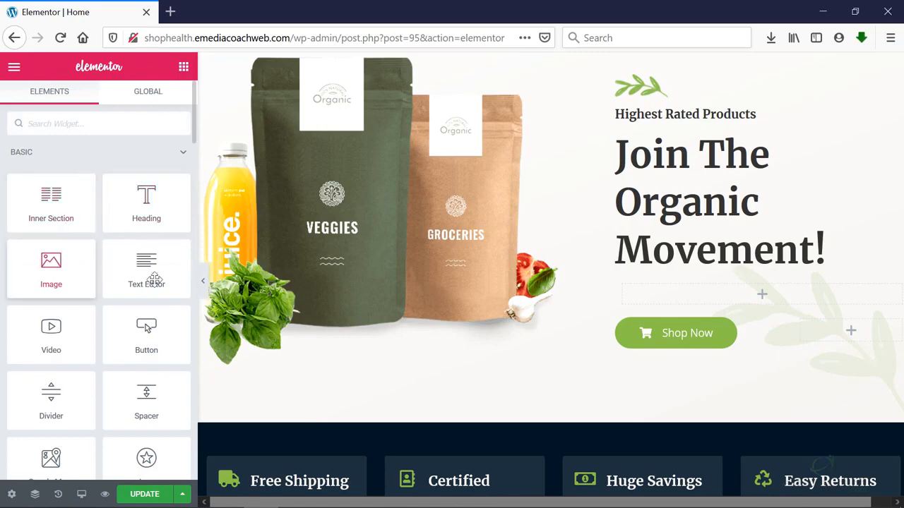
{"action": "left_click_drag", "start_coordinate": [151, 281], "coordinate": [761, 308]}
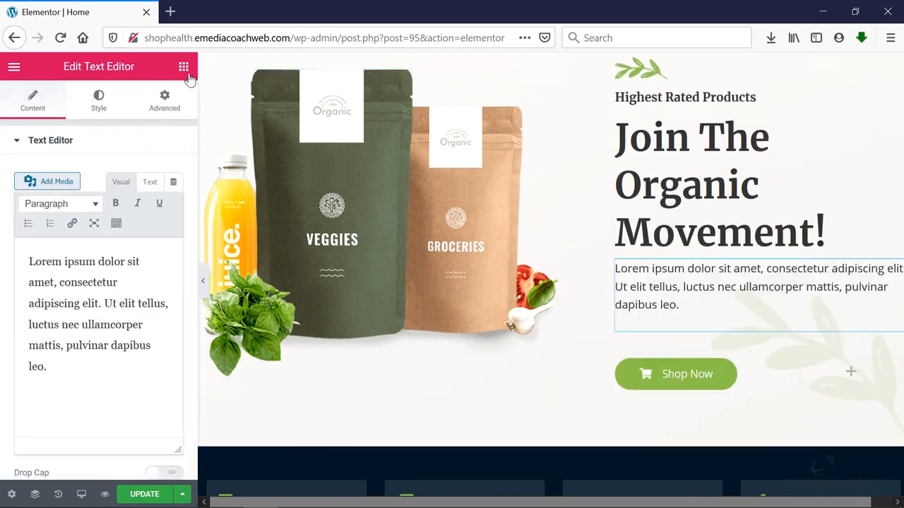
{"action": "left_click", "coordinate": [184, 68]}
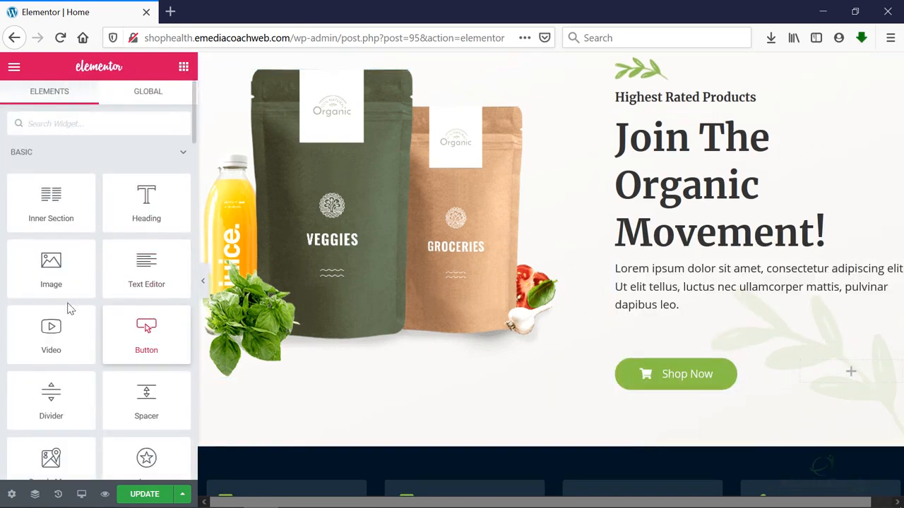
{"action": "scroll", "coordinate": [106, 381], "scroll_direction": "down", "scroll_amount": 1}
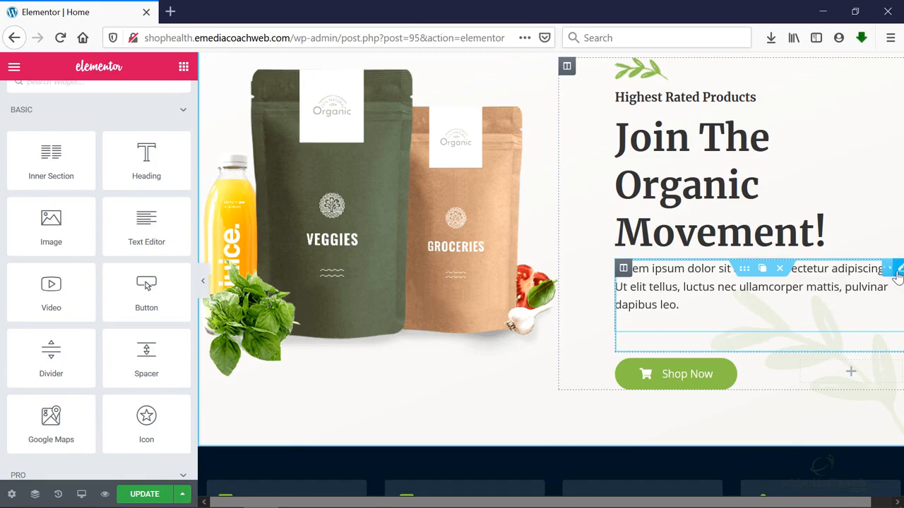
{"action": "left_click", "coordinate": [865, 269]}
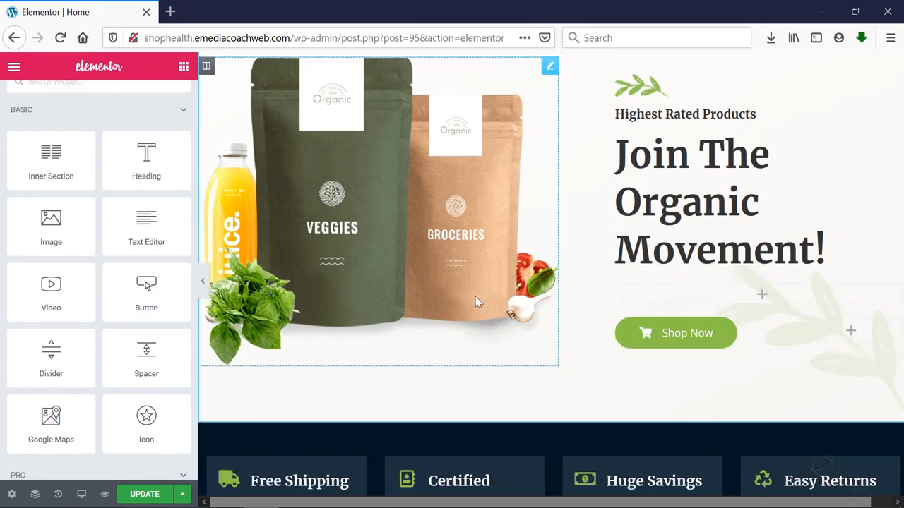
Scroll through the home page in the editor to review its sections down to the footer.
{"action": "scroll", "coordinate": [475, 298], "scroll_direction": "down", "scroll_amount": 5}
{"action": "scroll", "coordinate": [462, 301], "scroll_direction": "down", "scroll_amount": 3}
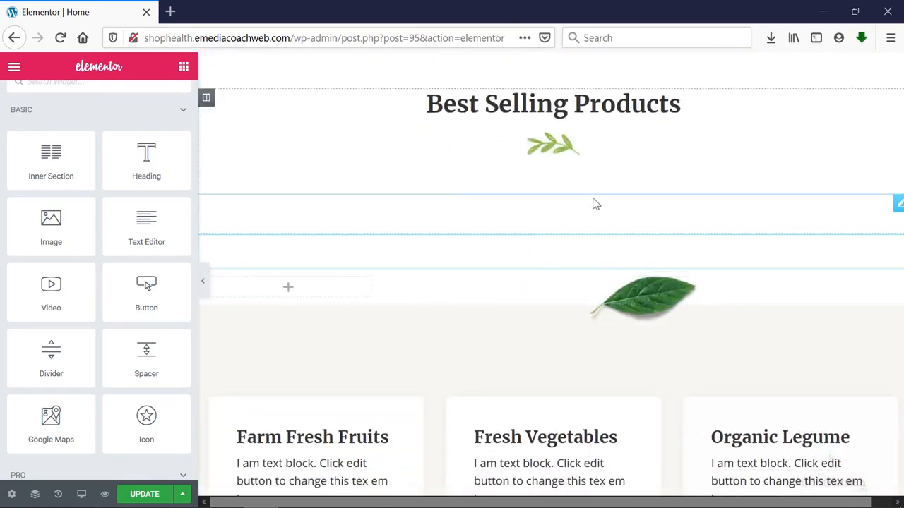
{"action": "scroll", "coordinate": [605, 191], "scroll_direction": "up", "scroll_amount": 2}
{"action": "scroll", "coordinate": [603, 211], "scroll_direction": "down", "scroll_amount": 8}
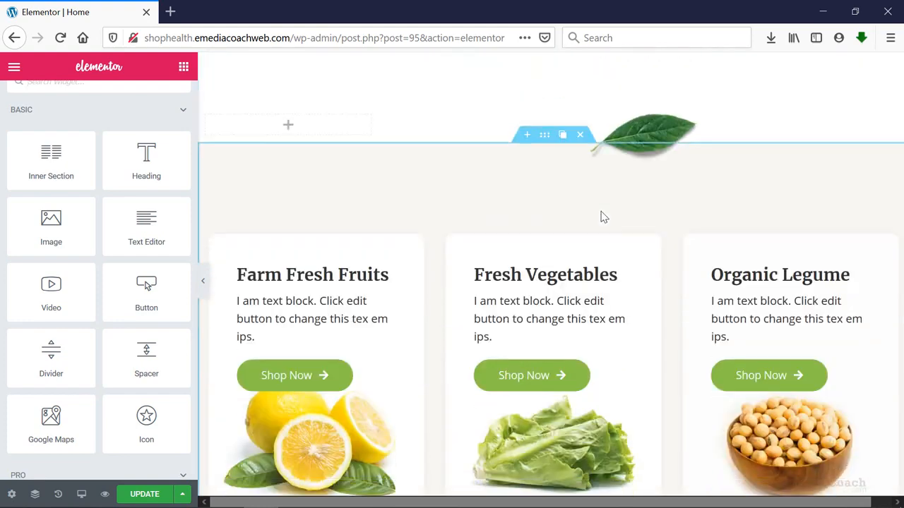
{"action": "scroll", "coordinate": [602, 217], "scroll_direction": "down", "scroll_amount": 8}
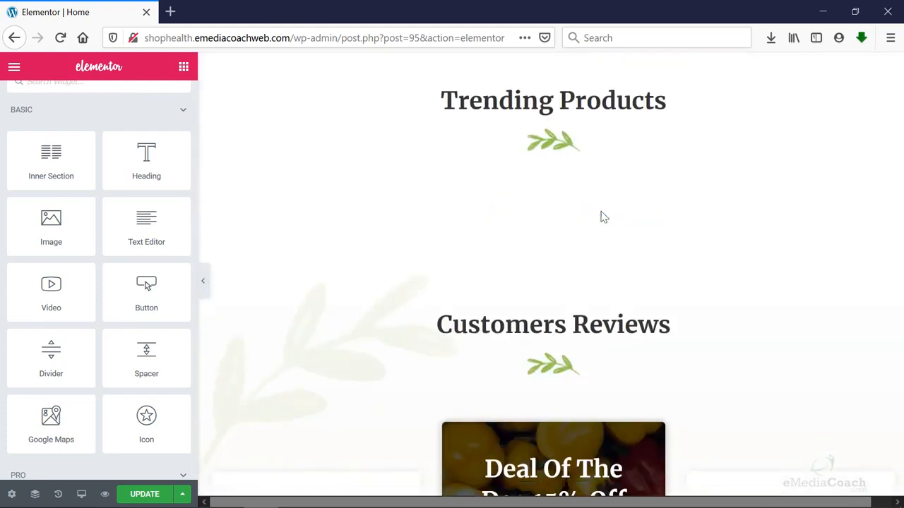
{"action": "scroll", "coordinate": [601, 218], "scroll_direction": "down", "scroll_amount": 10}
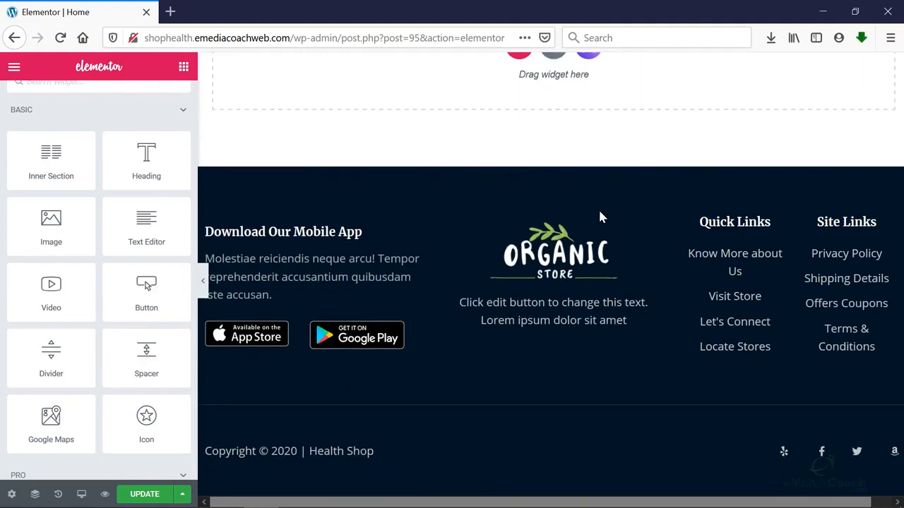
{"action": "scroll", "coordinate": [599, 213], "scroll_direction": "up", "scroll_amount": 12}
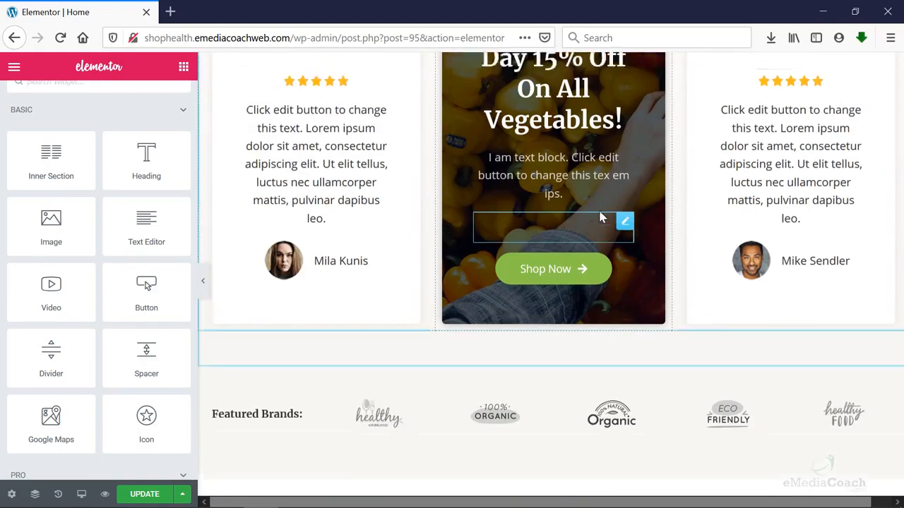
{"action": "scroll", "coordinate": [600, 212], "scroll_direction": "up", "scroll_amount": 12}
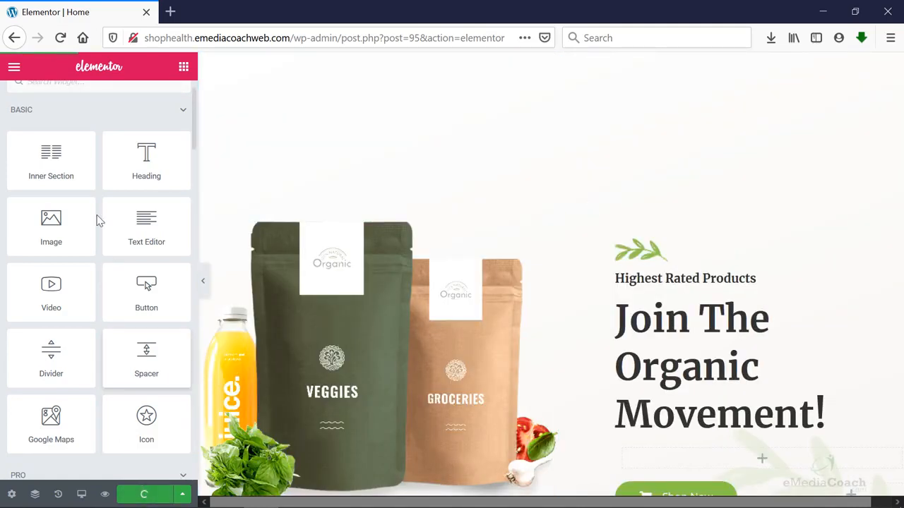
Leave the editor and browse the products on the live shop page.
{"action": "left_click", "coordinate": [14, 69]}
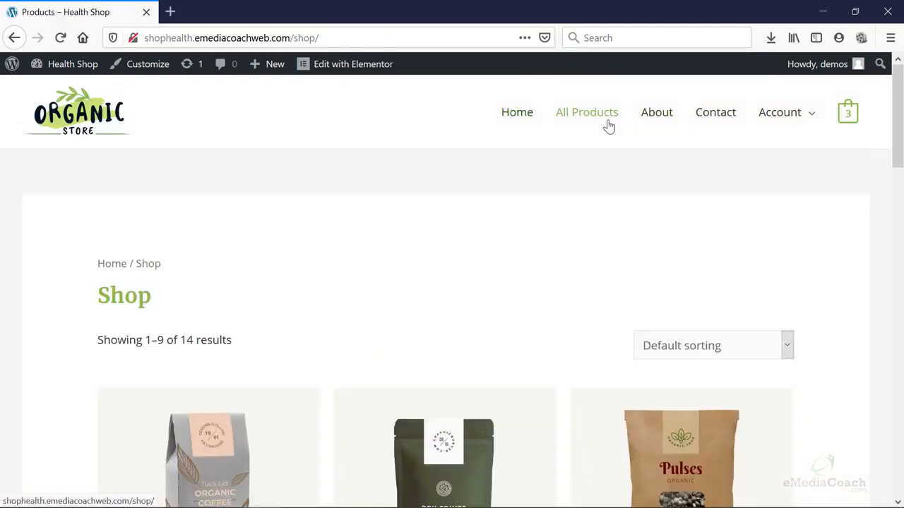
{"action": "mouse_move", "coordinate": [358, 66]}
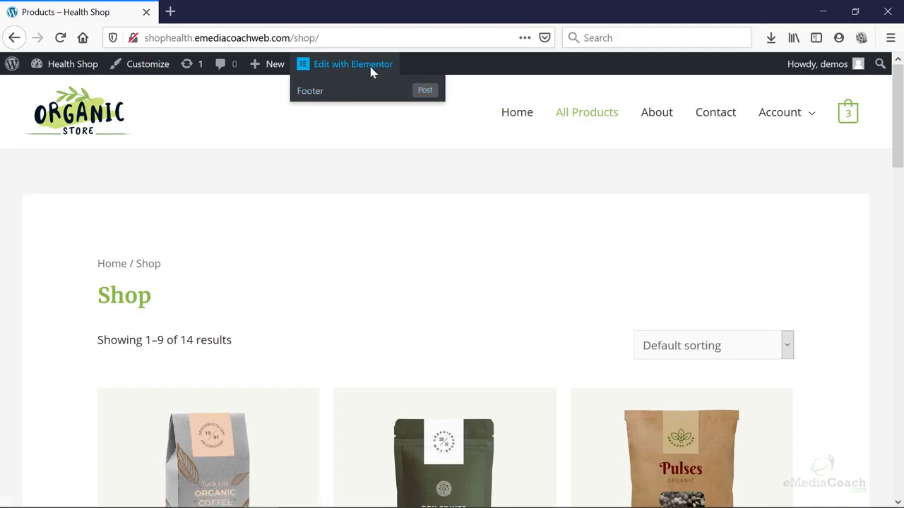
{"action": "scroll", "coordinate": [480, 145], "scroll_direction": "down", "scroll_amount": 2}
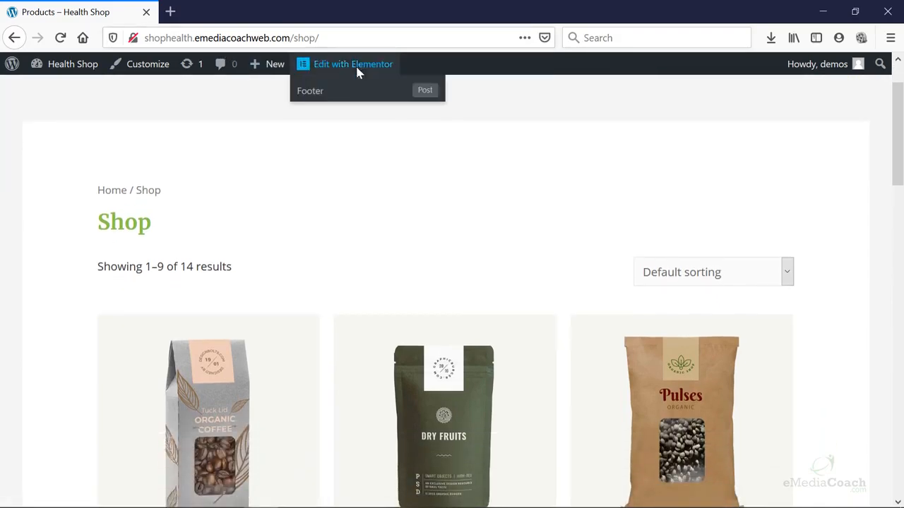
{"action": "scroll", "coordinate": [406, 212], "scroll_direction": "down", "scroll_amount": 7}
{"action": "scroll", "coordinate": [417, 230], "scroll_direction": "down", "scroll_amount": 8}
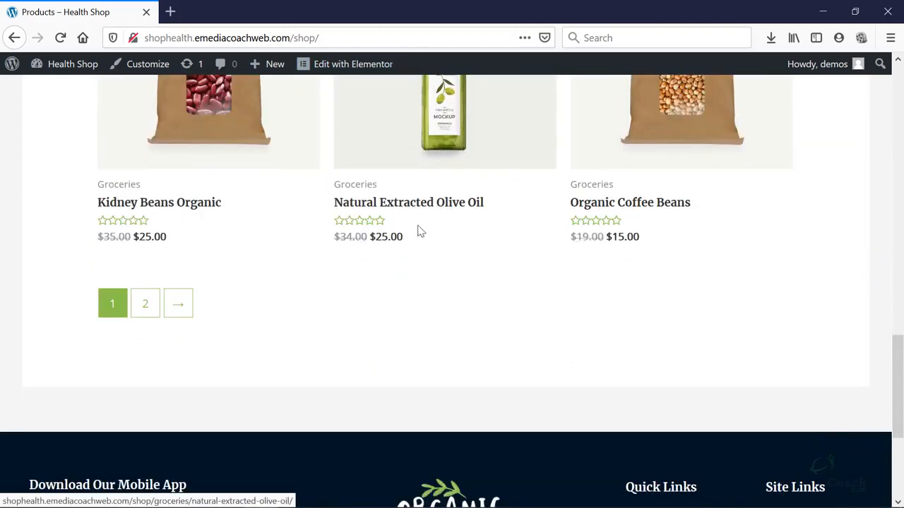
{"action": "scroll", "coordinate": [90, 320], "scroll_direction": "up", "scroll_amount": 5}
{"action": "scroll", "coordinate": [370, 326], "scroll_direction": "up", "scroll_amount": 10}
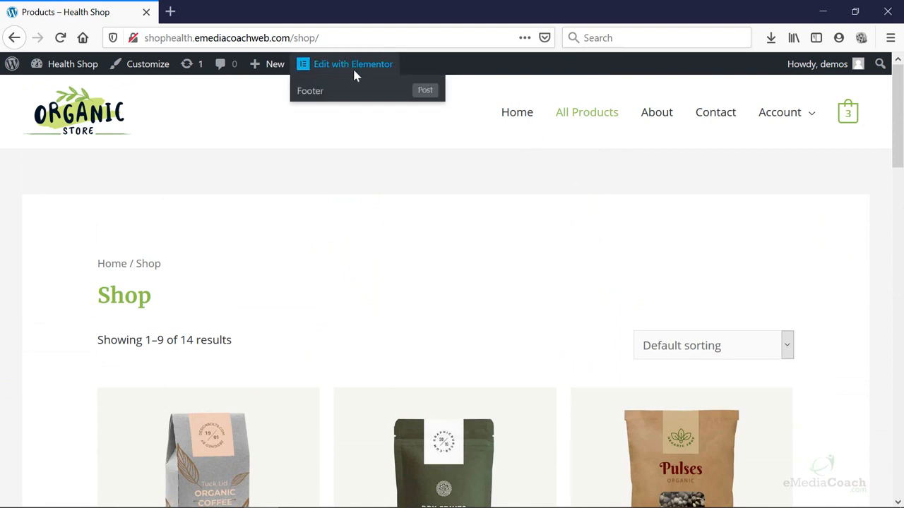
Open the About page and launch it in Elementor for editing.
{"action": "left_click", "coordinate": [656, 115]}
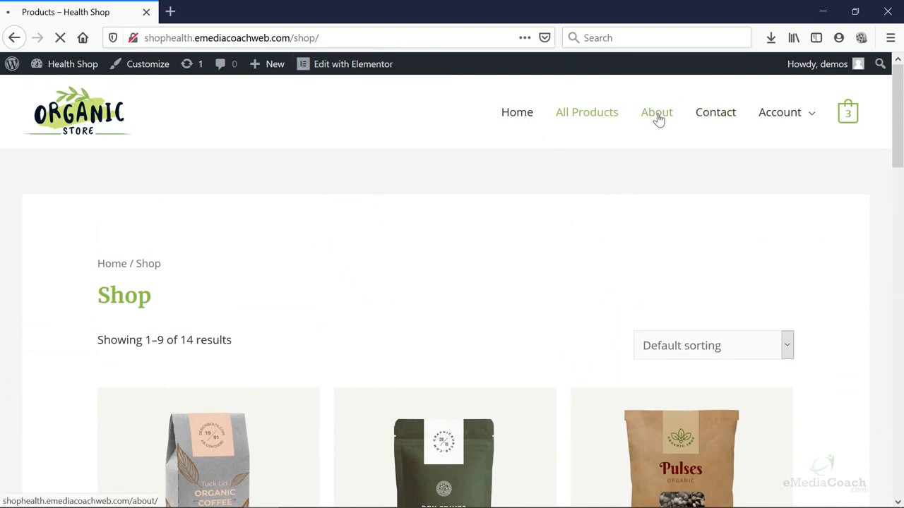
{"action": "scroll", "coordinate": [187, 198], "scroll_direction": "down", "scroll_amount": 8}
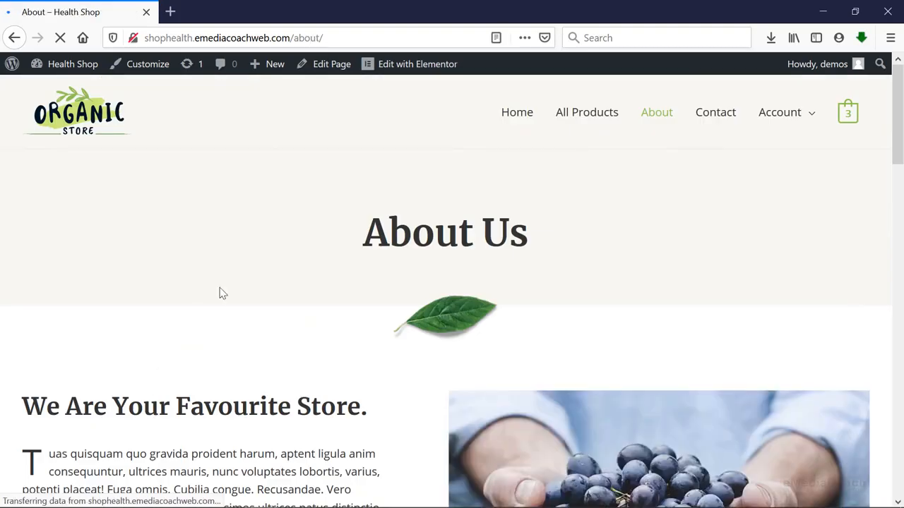
{"action": "mouse_move", "coordinate": [385, 71]}
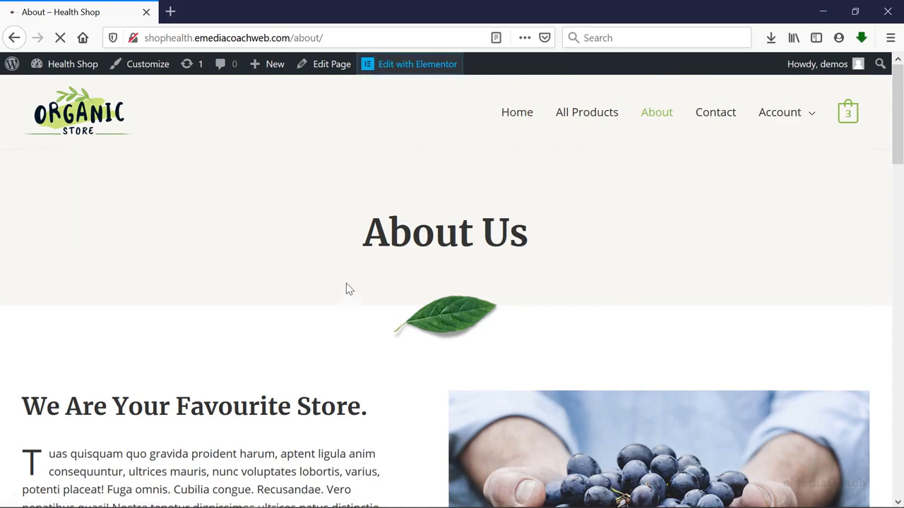
{"action": "scroll", "coordinate": [346, 283], "scroll_direction": "down", "scroll_amount": 4}
{"action": "scroll", "coordinate": [346, 282], "scroll_direction": "down", "scroll_amount": 2}
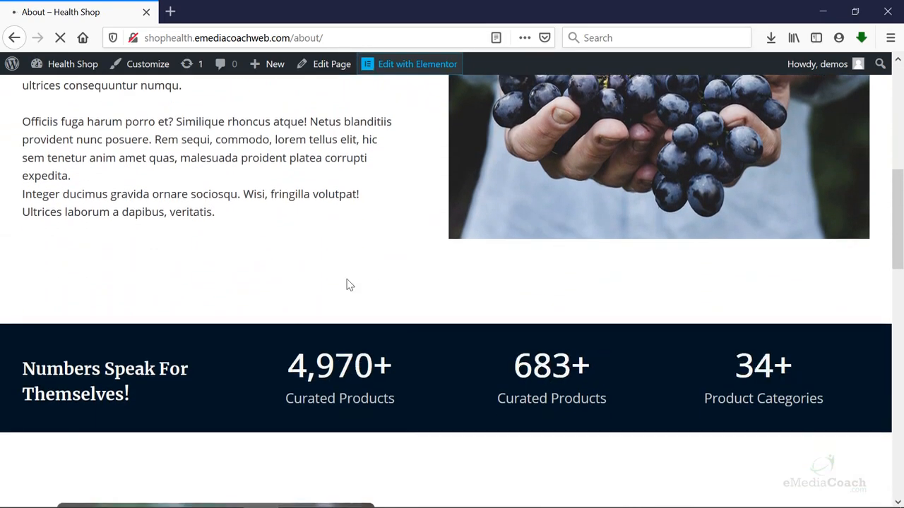
{"action": "scroll", "coordinate": [347, 282], "scroll_direction": "down", "scroll_amount": 6}
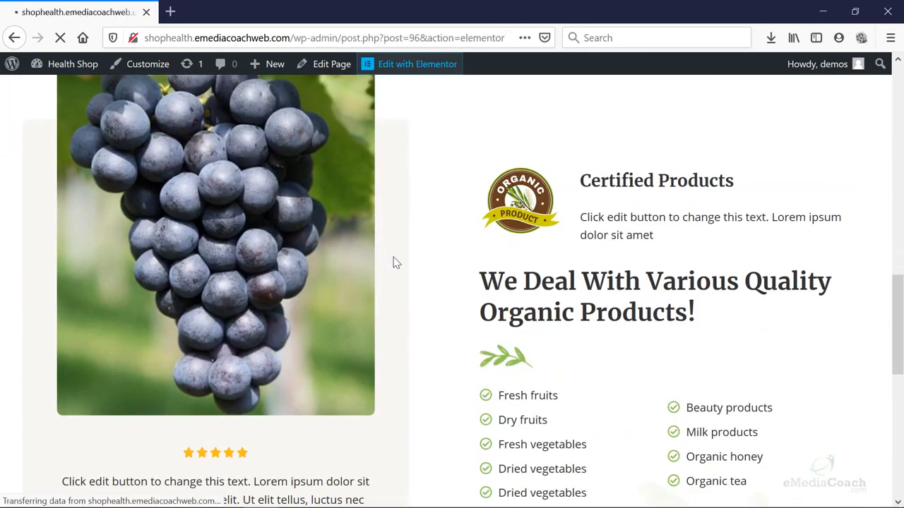
{"action": "scroll", "coordinate": [396, 263], "scroll_direction": "down", "scroll_amount": 2}
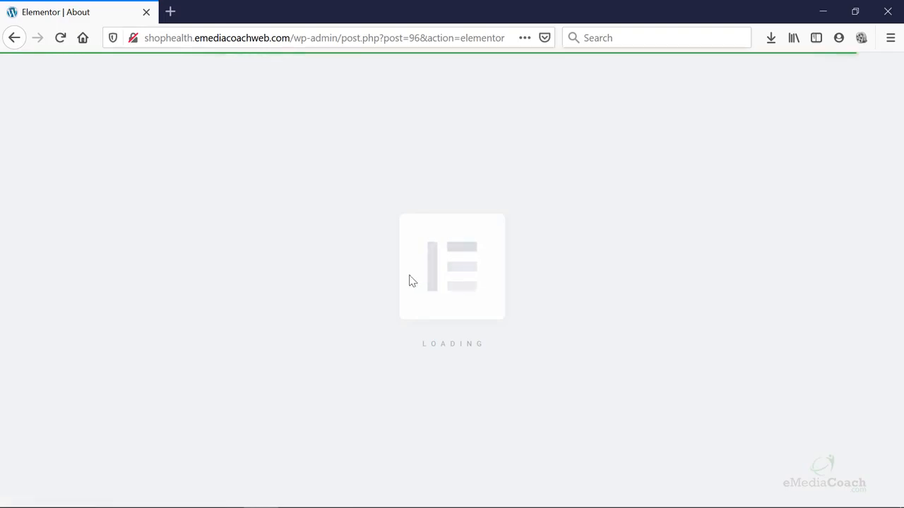
{"action": "scroll", "coordinate": [520, 274], "scroll_direction": "down", "scroll_amount": 2}
{"action": "scroll", "coordinate": [557, 248], "scroll_direction": "up", "scroll_amount": 2}
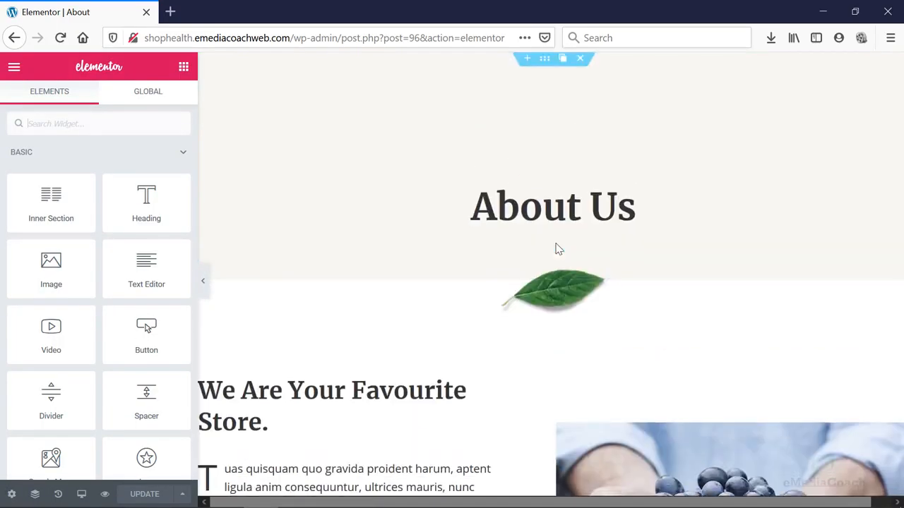
{"action": "scroll", "coordinate": [419, 312], "scroll_direction": "down", "scroll_amount": 10}
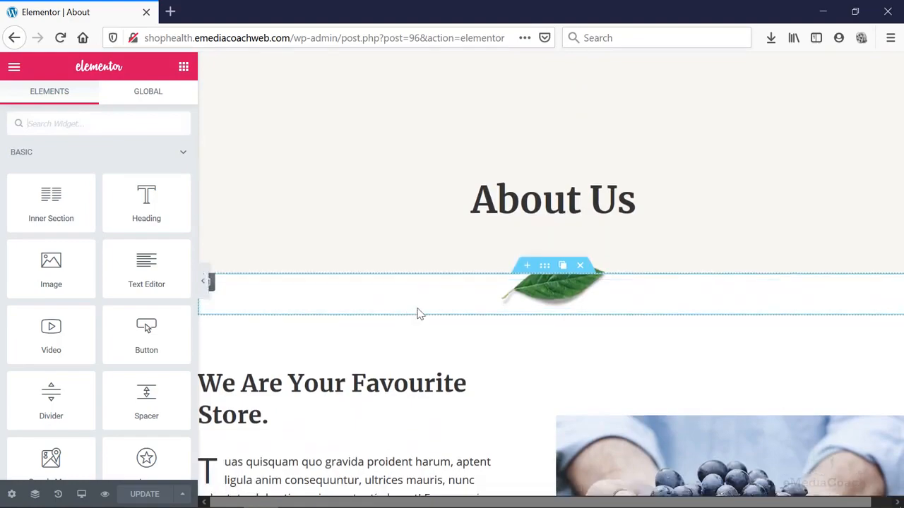
Scroll through the About page's sections in the Elementor editor.
{"action": "scroll", "coordinate": [523, 310], "scroll_direction": "down", "scroll_amount": 10}
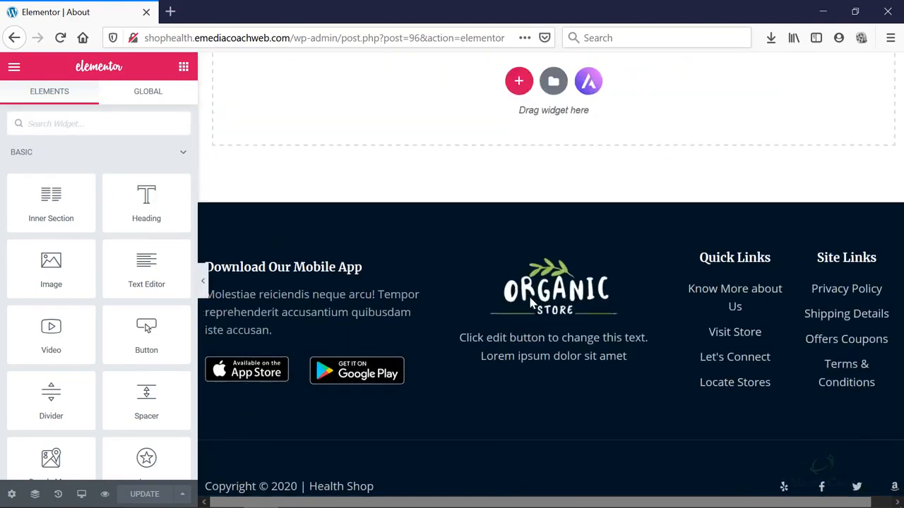
{"action": "scroll", "coordinate": [533, 304], "scroll_direction": "up", "scroll_amount": 4}
{"action": "scroll", "coordinate": [383, 264], "scroll_direction": "up", "scroll_amount": 5}
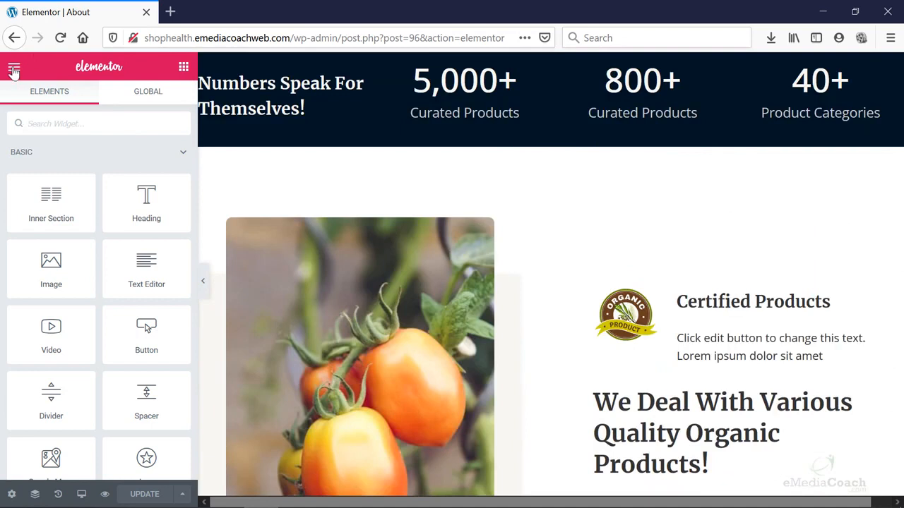
Exit Elementor, dismiss the block editor welcome dialog, and return to the WordPress dashboard.
{"action": "left_click", "coordinate": [13, 71]}
{"action": "left_click", "coordinate": [111, 468]}
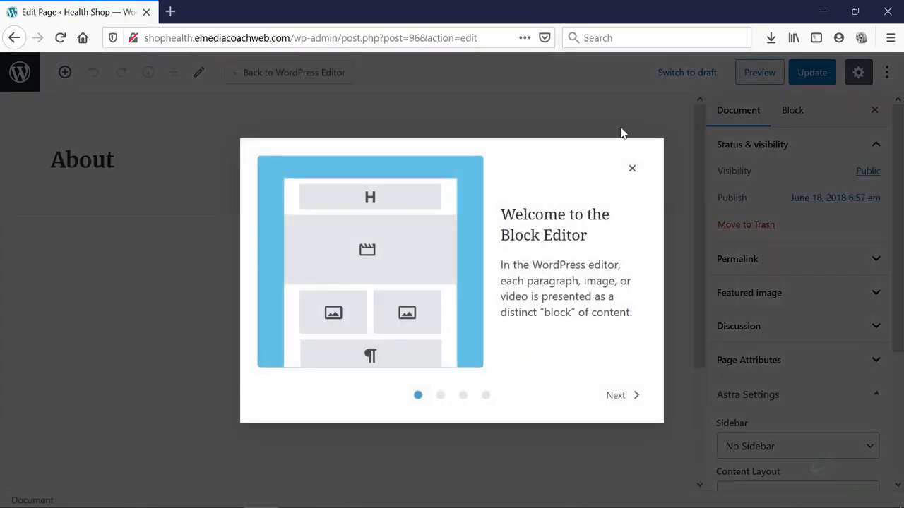
{"action": "left_click", "coordinate": [632, 169]}
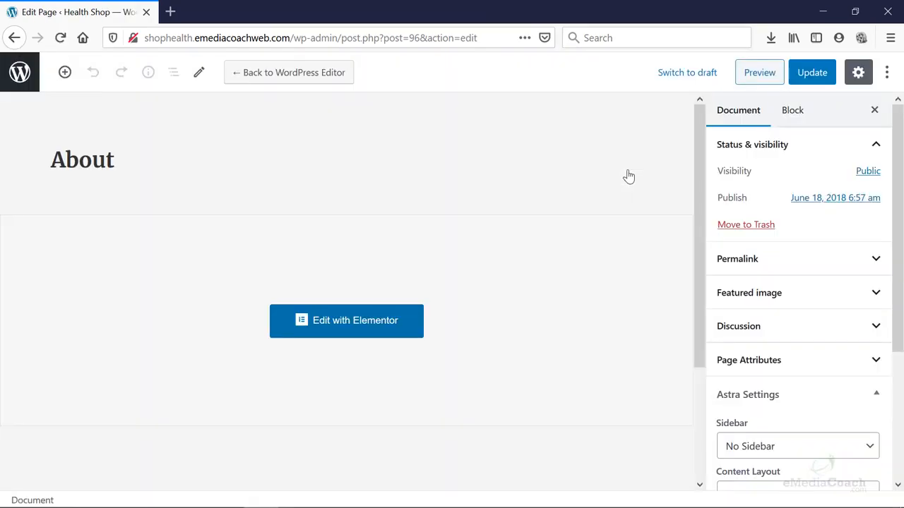
{"action": "left_click", "coordinate": [7, 74]}
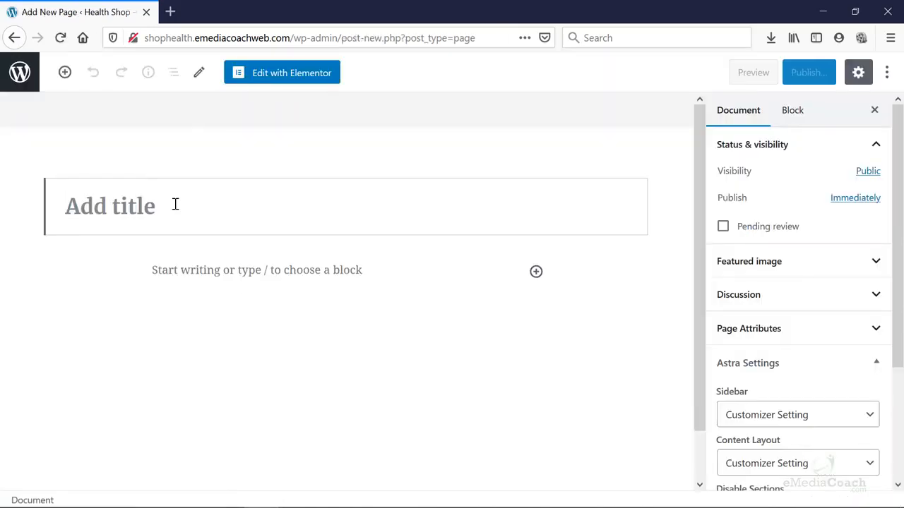
Create a new page titled Our Story and publish it.
{"action": "type", "text": "O"}
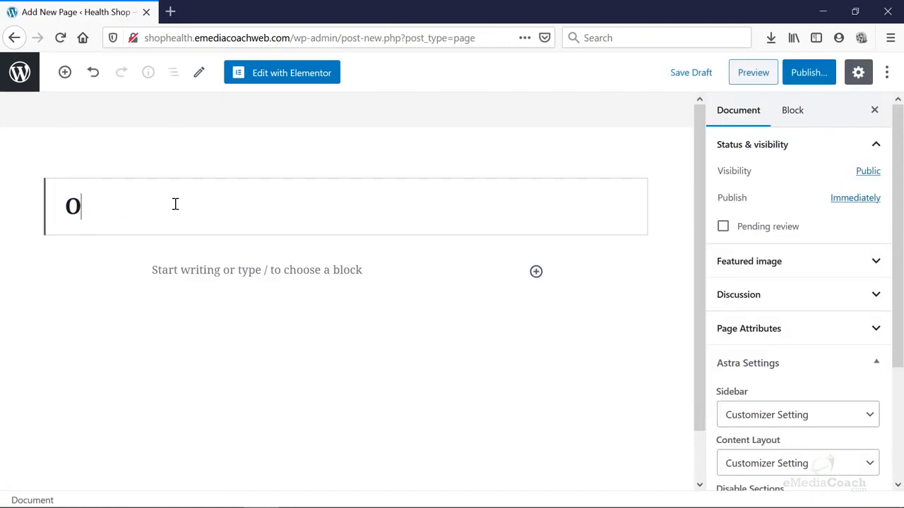
{"action": "type", "text": "ur Story"}
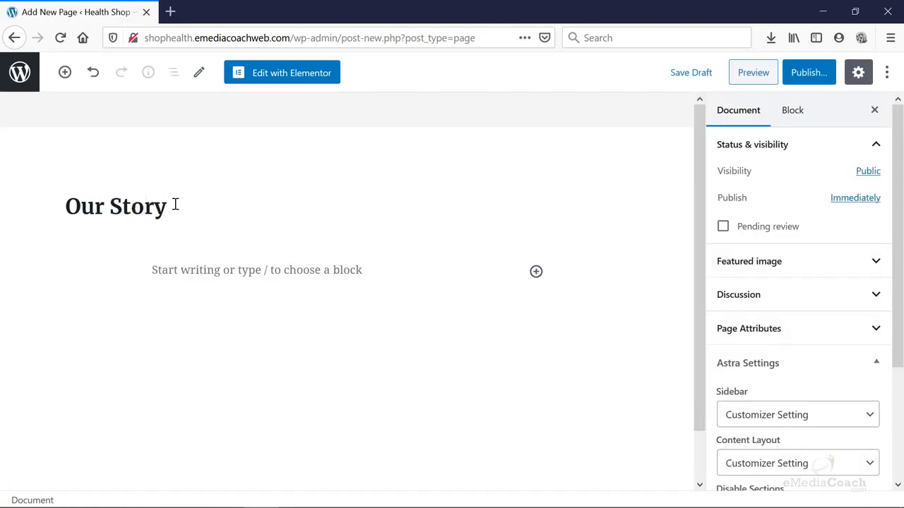
{"action": "left_click", "coordinate": [812, 73]}
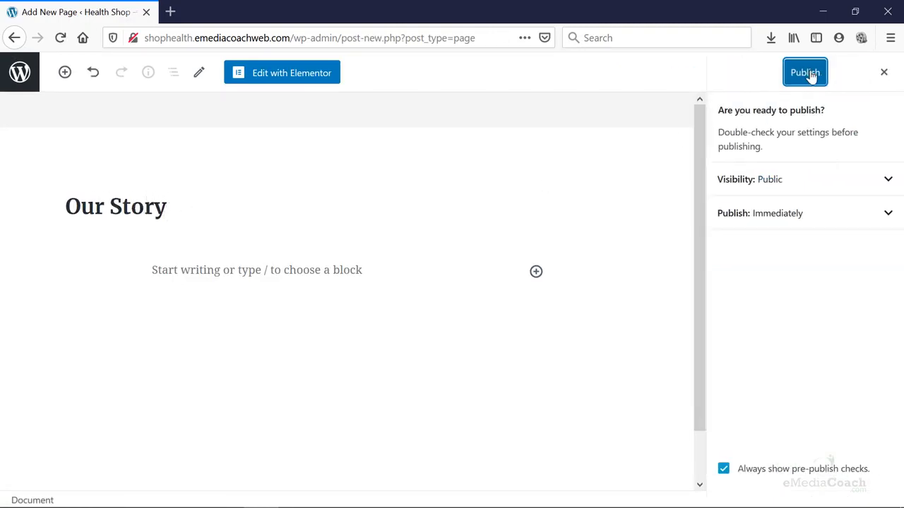
{"action": "left_click", "coordinate": [806, 73]}
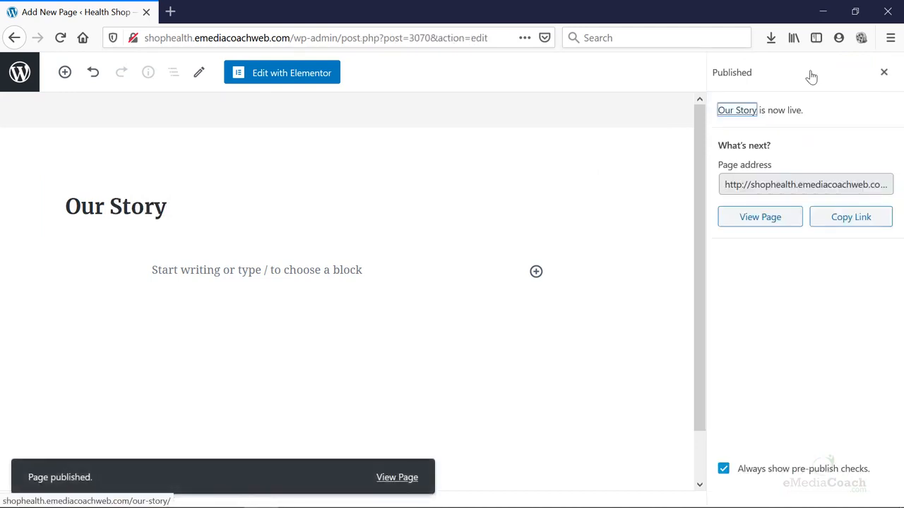
{"action": "left_click", "coordinate": [847, 180]}
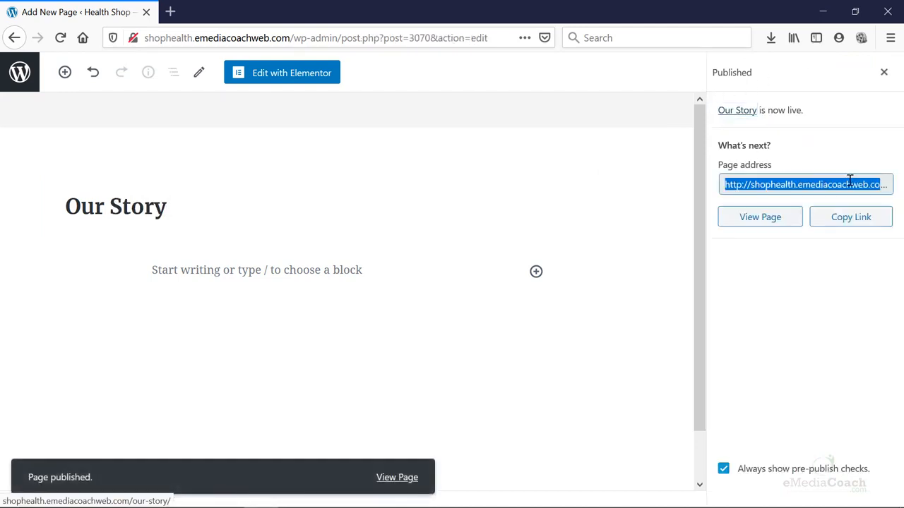
{"action": "left_click", "coordinate": [845, 185]}
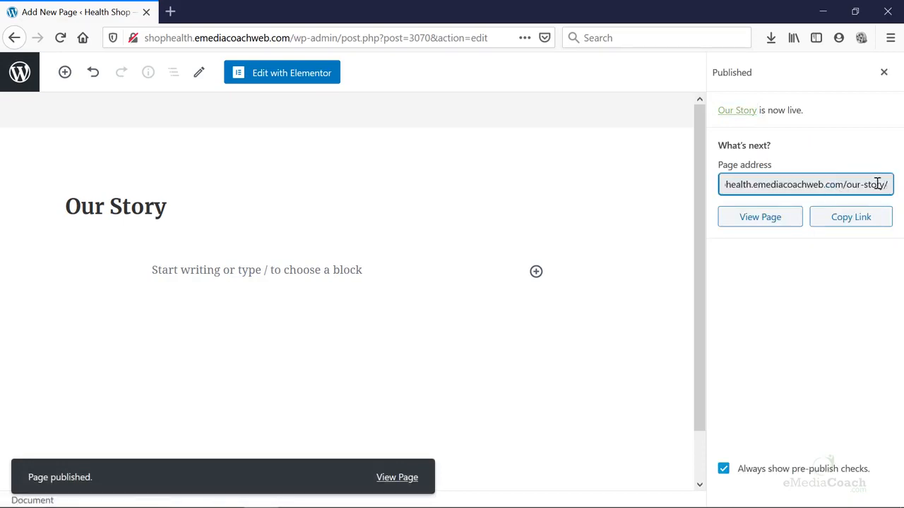
Open the Our Story page in Elementor and open the Astra template library.
{"action": "left_click", "coordinate": [309, 76]}
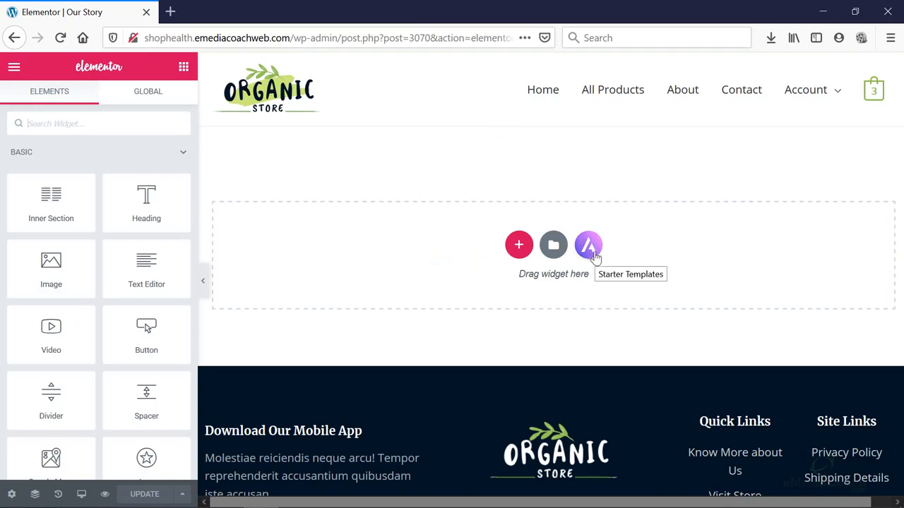
{"action": "left_click", "coordinate": [518, 255]}
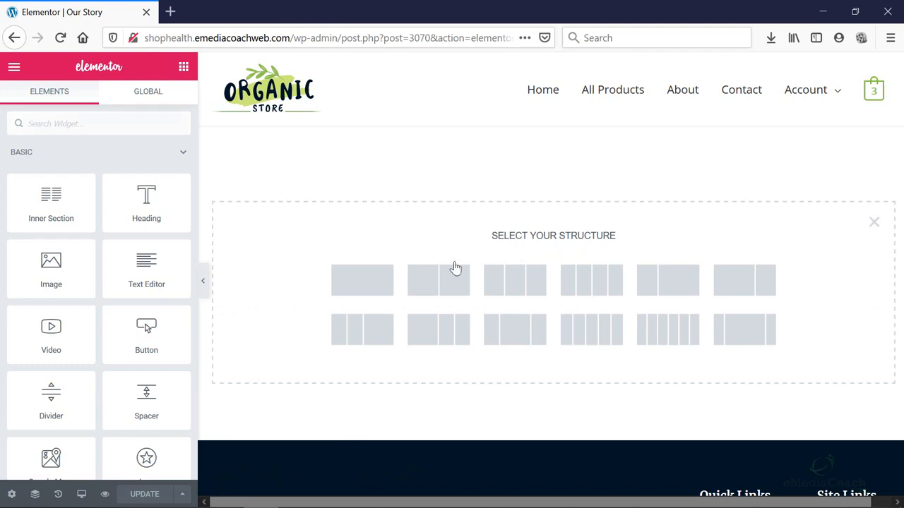
{"action": "left_click", "coordinate": [874, 222]}
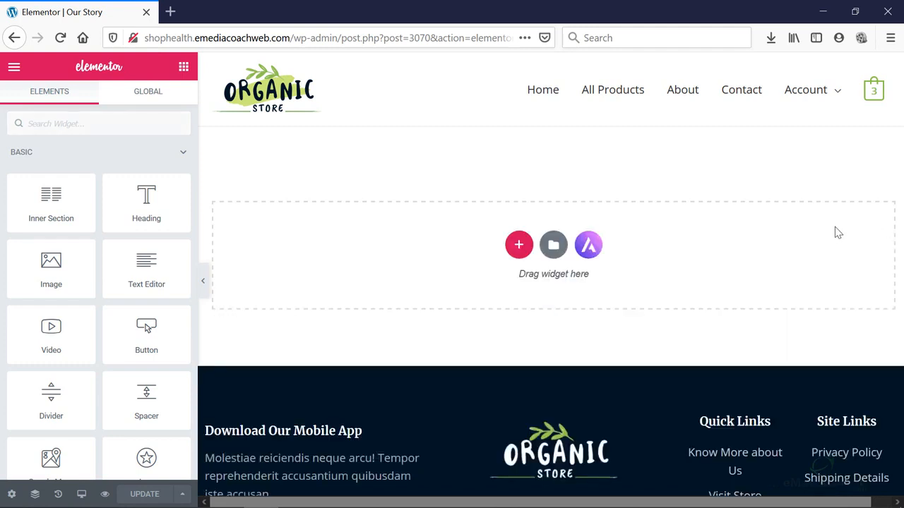
{"action": "left_click", "coordinate": [587, 249]}
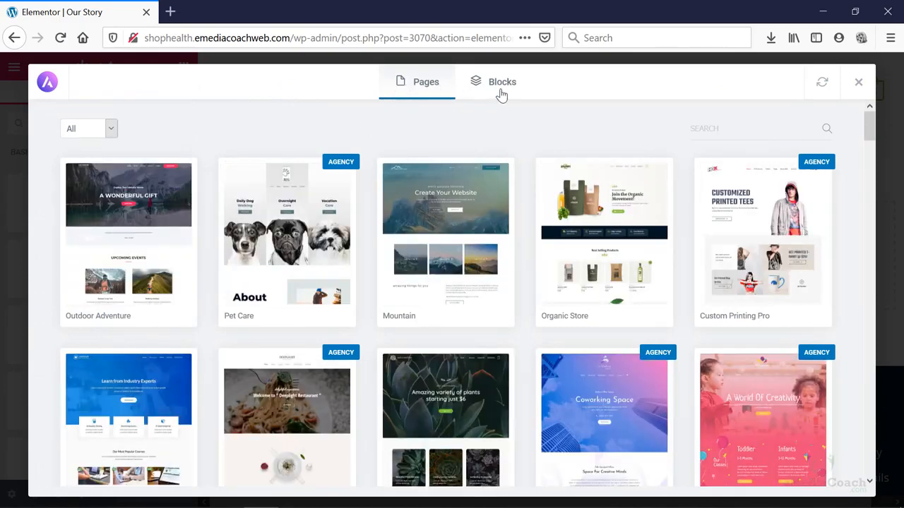
{"action": "left_click", "coordinate": [498, 90]}
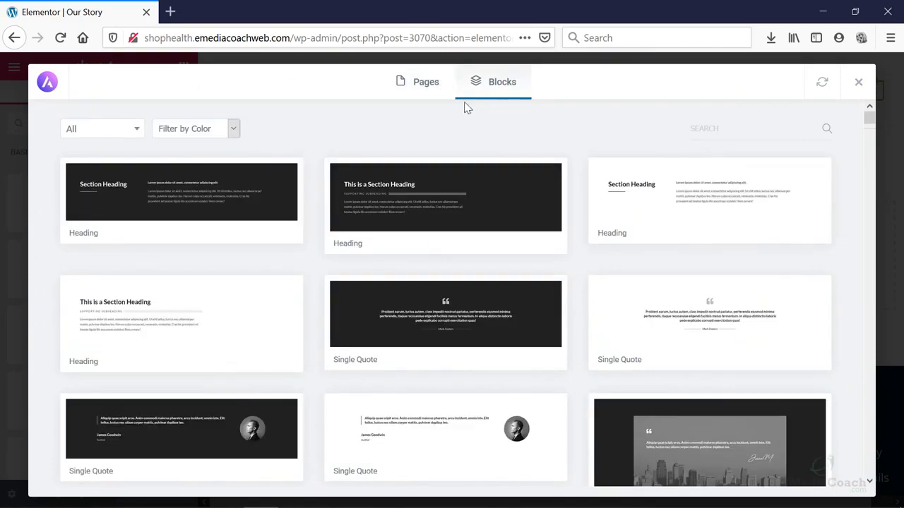
{"action": "left_click", "coordinate": [424, 84]}
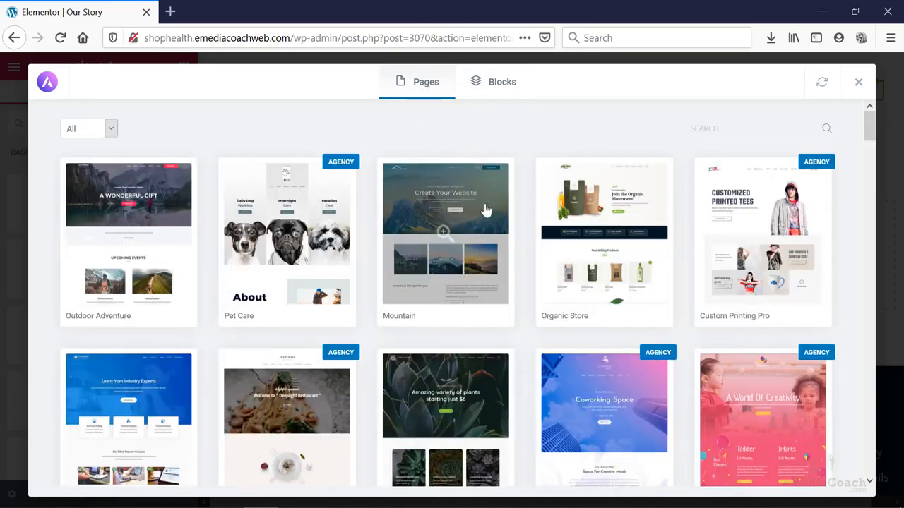
Browse the page templates in the template library.
{"action": "scroll", "coordinate": [735, 261], "scroll_direction": "down", "scroll_amount": 4}
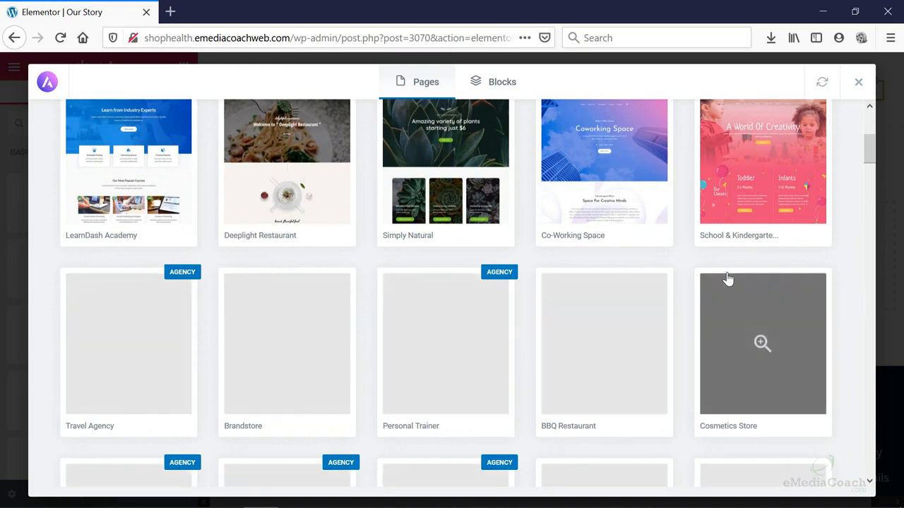
{"action": "scroll", "coordinate": [728, 279], "scroll_direction": "down", "scroll_amount": 1}
{"action": "scroll", "coordinate": [704, 277], "scroll_direction": "down", "scroll_amount": 7}
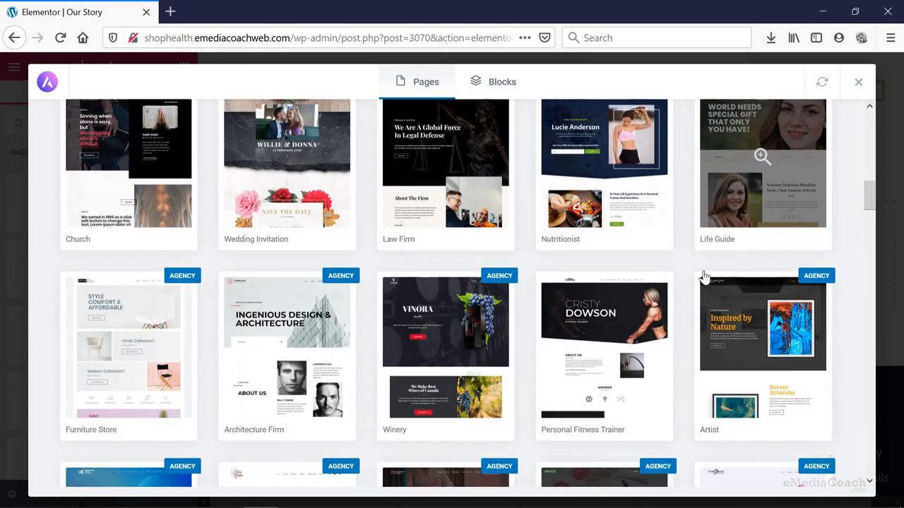
{"action": "scroll", "coordinate": [702, 276], "scroll_direction": "down", "scroll_amount": 4}
{"action": "scroll", "coordinate": [701, 277], "scroll_direction": "down", "scroll_amount": 3}
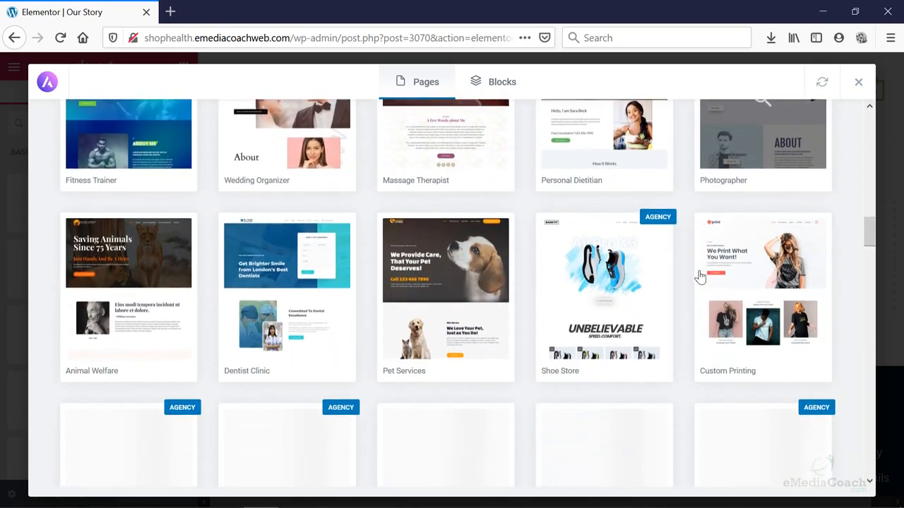
{"action": "scroll", "coordinate": [698, 277], "scroll_direction": "down", "scroll_amount": 6}
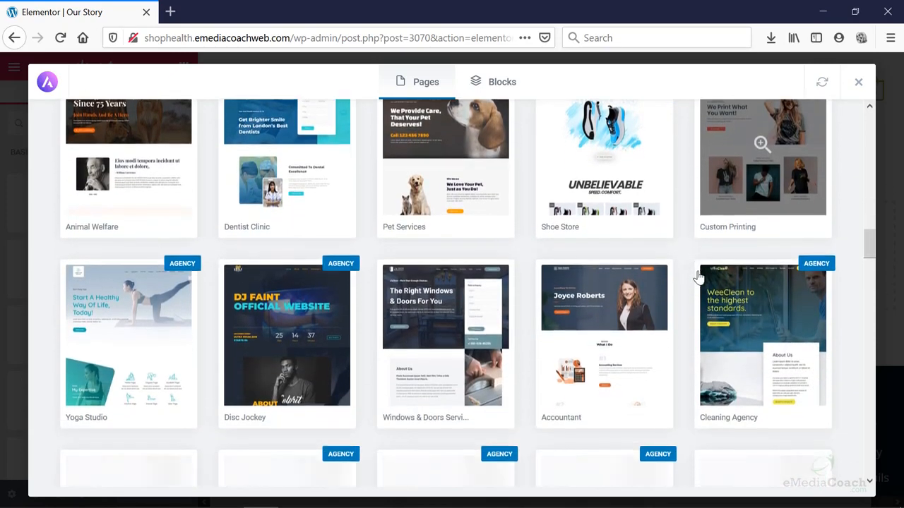
{"action": "scroll", "coordinate": [689, 273], "scroll_direction": "down", "scroll_amount": 8}
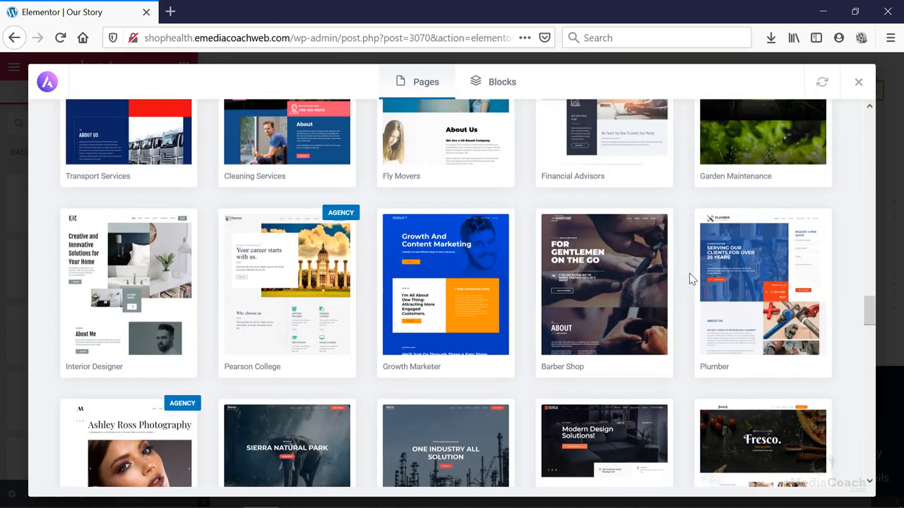
{"action": "scroll", "coordinate": [689, 273], "scroll_direction": "down", "scroll_amount": 2}
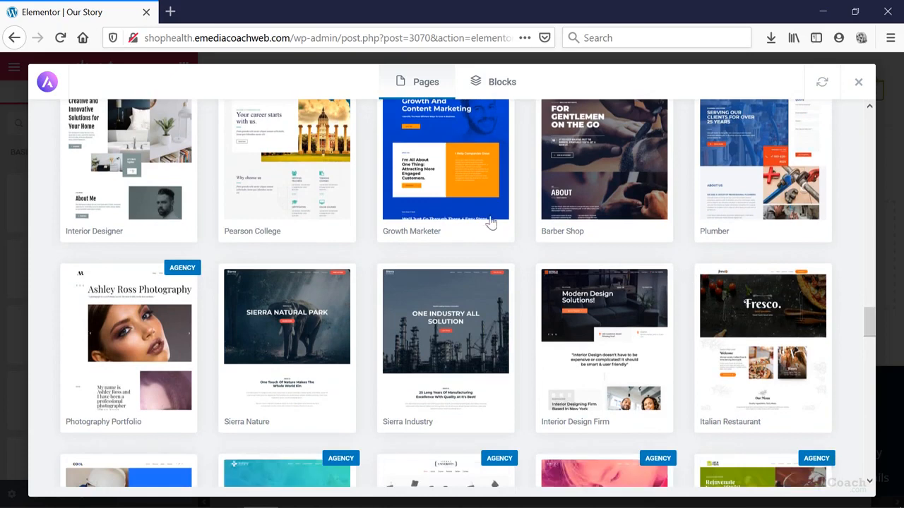
{"action": "scroll", "coordinate": [478, 228], "scroll_direction": "up", "scroll_amount": 2}
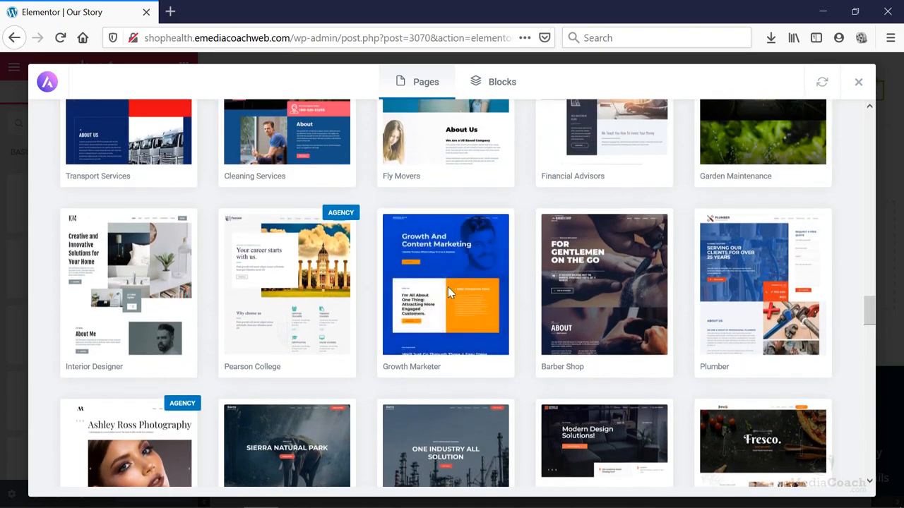
Import the About template from the Growth Marketer kit into the Our Story page.
{"action": "left_click", "coordinate": [448, 296]}
{"action": "left_click", "coordinate": [441, 311]}
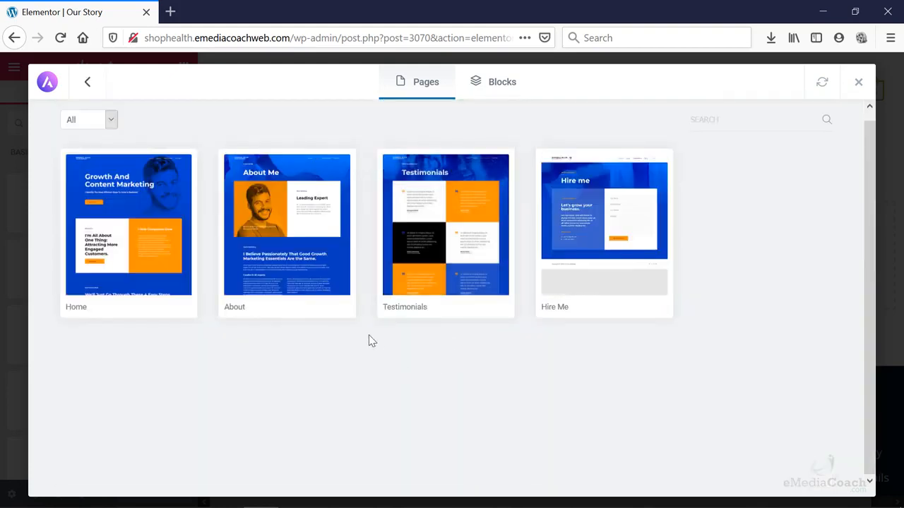
{"action": "left_click", "coordinate": [295, 235]}
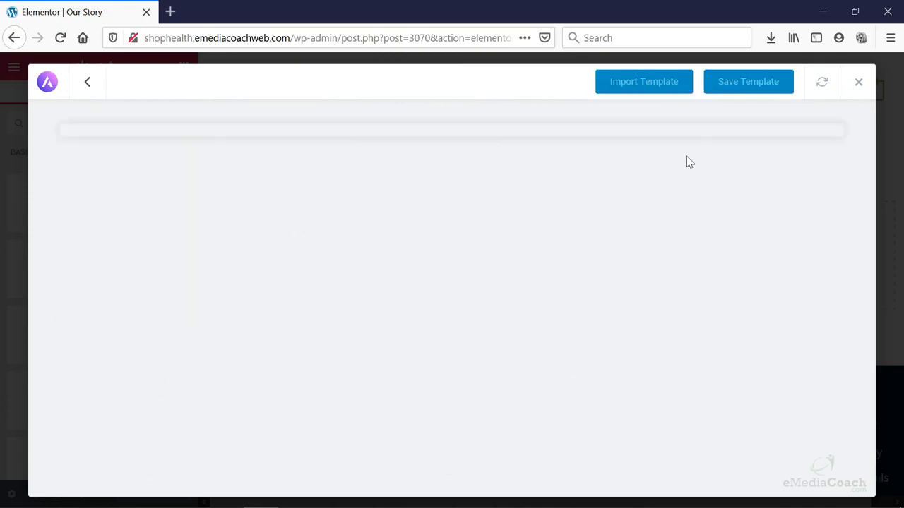
{"action": "scroll", "coordinate": [655, 256], "scroll_direction": "down", "scroll_amount": 6}
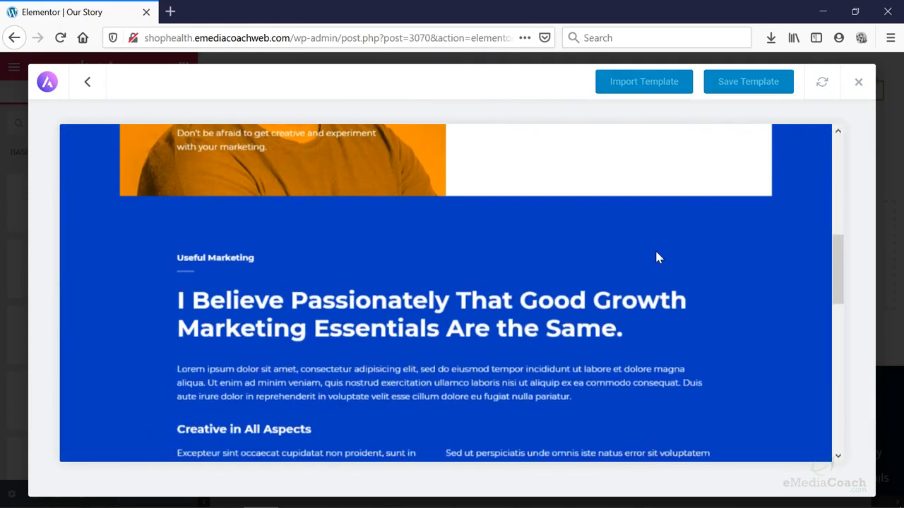
{"action": "scroll", "coordinate": [655, 254], "scroll_direction": "down", "scroll_amount": 10}
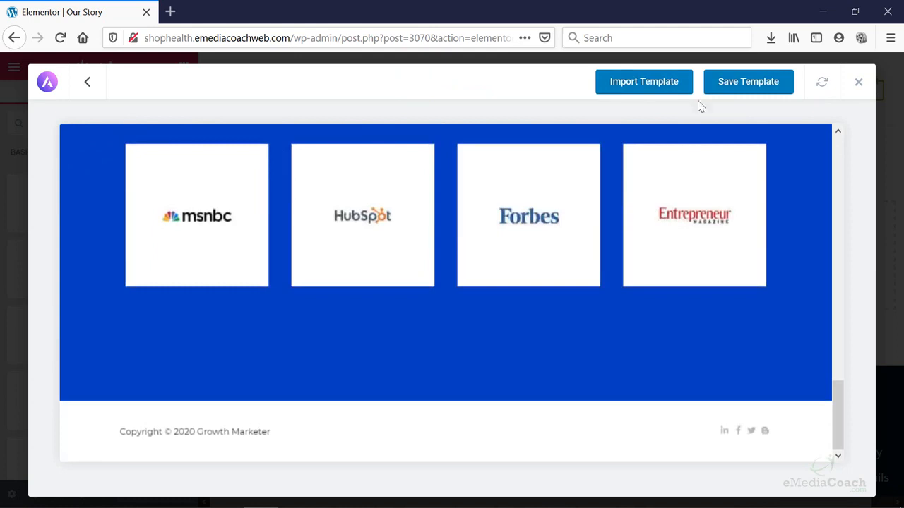
{"action": "left_click", "coordinate": [655, 85]}
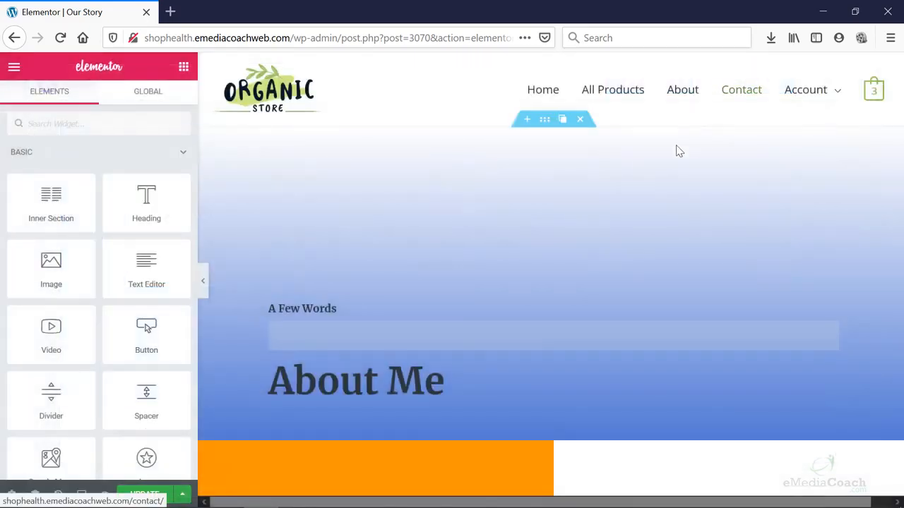
Scroll through the imported layout on the Our Story page.
{"action": "scroll", "coordinate": [596, 189], "scroll_direction": "down", "scroll_amount": 4}
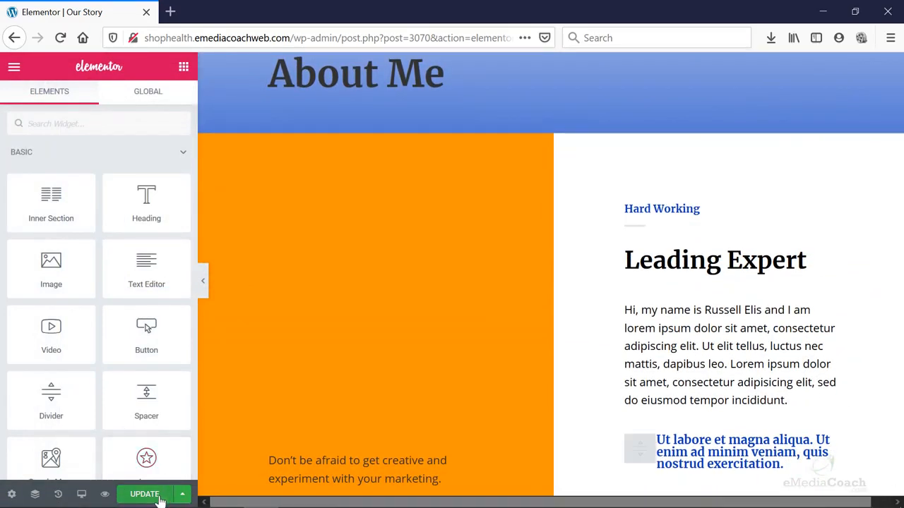
{"action": "scroll", "coordinate": [660, 243], "scroll_direction": "down", "scroll_amount": 10}
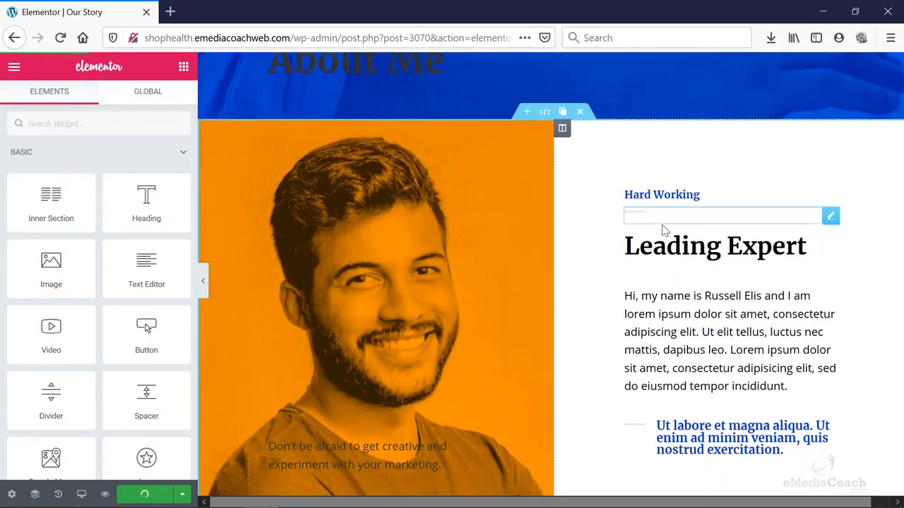
{"action": "scroll", "coordinate": [661, 228], "scroll_direction": "down", "scroll_amount": 4}
{"action": "scroll", "coordinate": [662, 228], "scroll_direction": "up", "scroll_amount": 3}
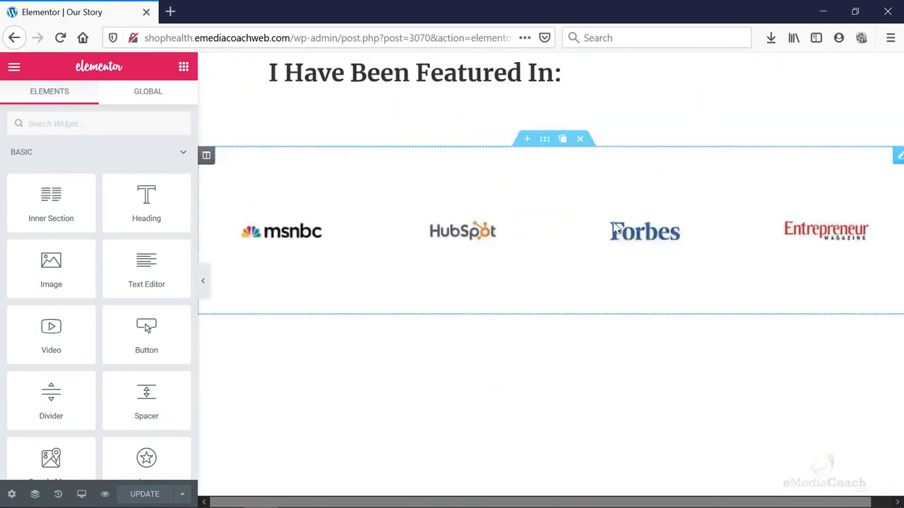
{"action": "left_click", "coordinate": [478, 242]}
{"action": "scroll", "coordinate": [487, 240], "scroll_direction": "up", "scroll_amount": 15}
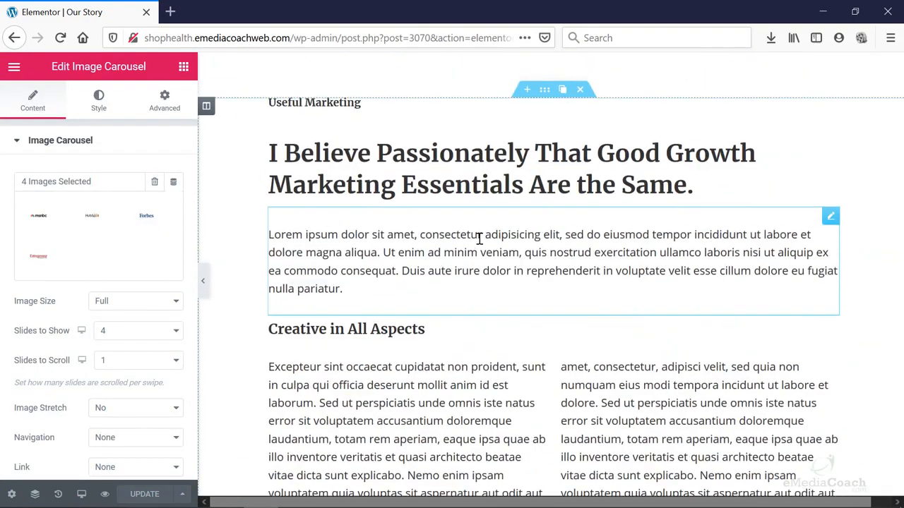
{"action": "scroll", "coordinate": [492, 242], "scroll_direction": "down", "scroll_amount": 20}
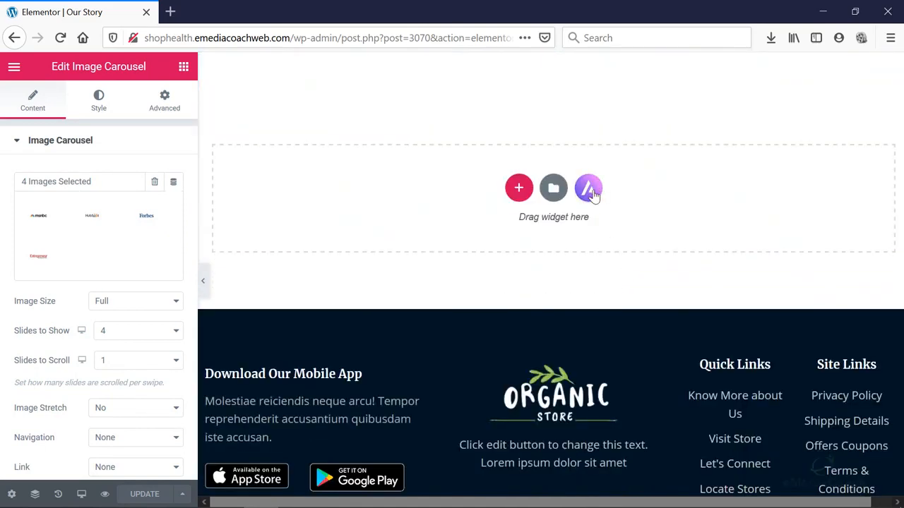
Open the Astra blocks library, browse the blocks, and import the dark Hero block with a heading and image carousel.
{"action": "left_click", "coordinate": [589, 189]}
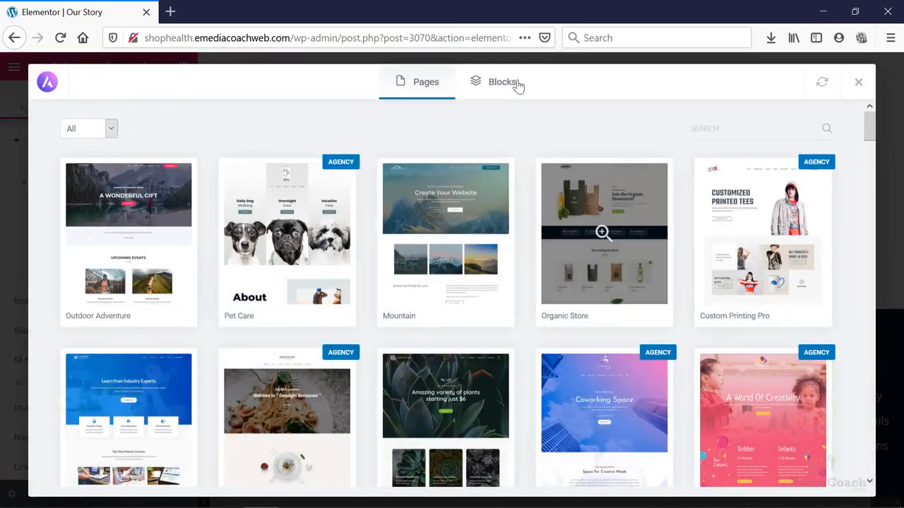
{"action": "left_click", "coordinate": [513, 82]}
{"action": "scroll", "coordinate": [574, 209], "scroll_direction": "down", "scroll_amount": 5}
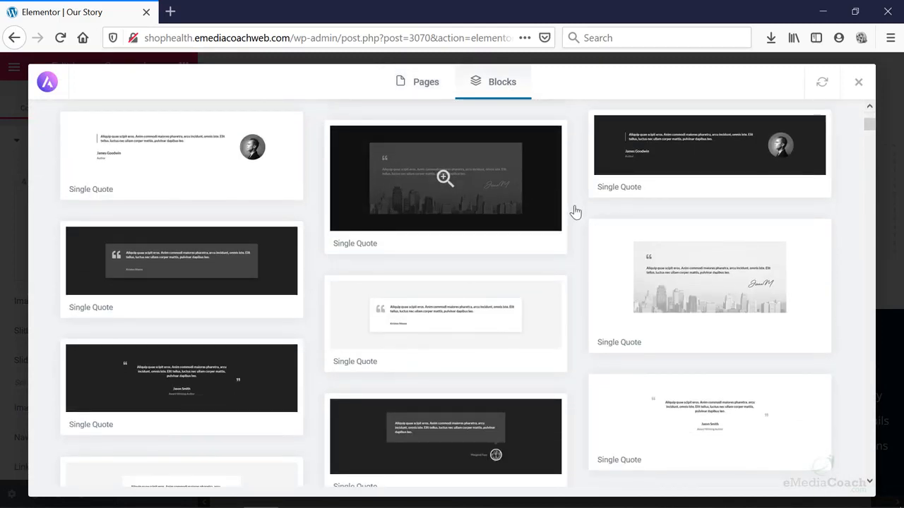
{"action": "scroll", "coordinate": [575, 212], "scroll_direction": "down", "scroll_amount": 10}
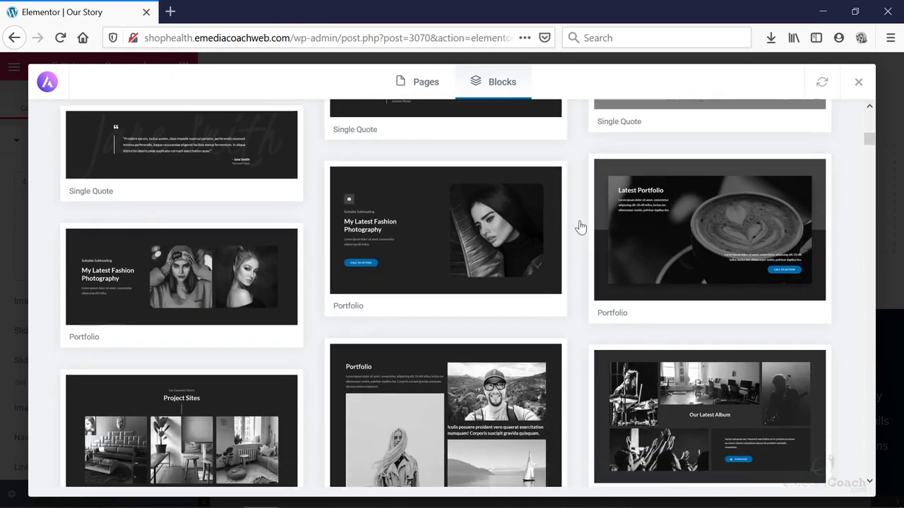
{"action": "scroll", "coordinate": [611, 303], "scroll_direction": "down", "scroll_amount": 3}
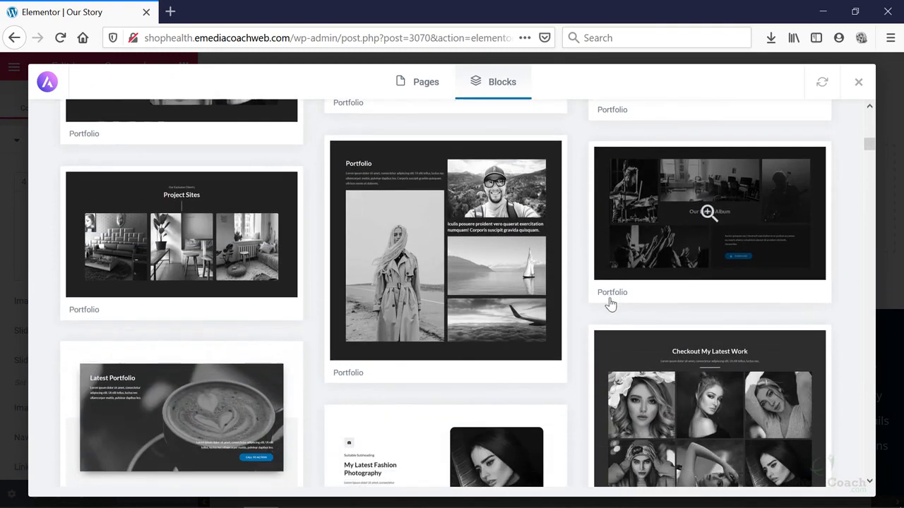
{"action": "scroll", "coordinate": [603, 311], "scroll_direction": "down", "scroll_amount": 2}
{"action": "scroll", "coordinate": [596, 316], "scroll_direction": "down", "scroll_amount": 5}
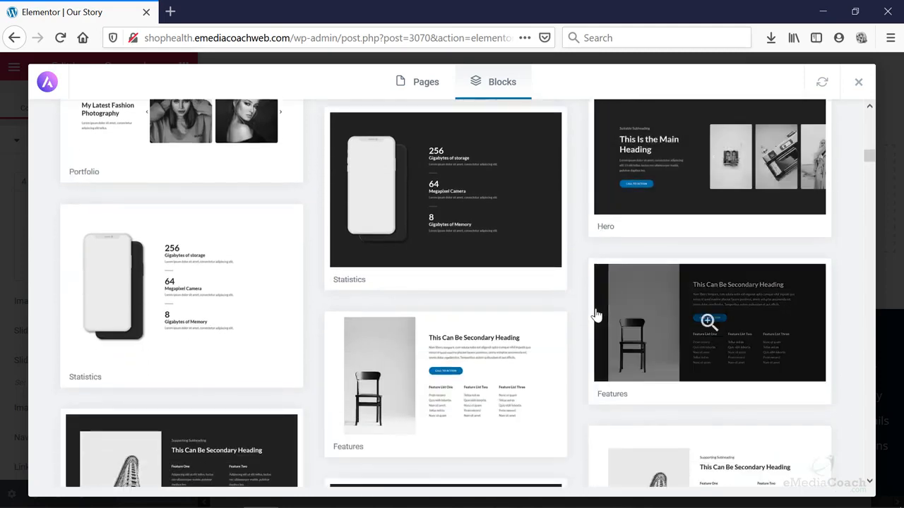
{"action": "scroll", "coordinate": [597, 316], "scroll_direction": "down", "scroll_amount": 5}
{"action": "scroll", "coordinate": [597, 317], "scroll_direction": "down", "scroll_amount": 4}
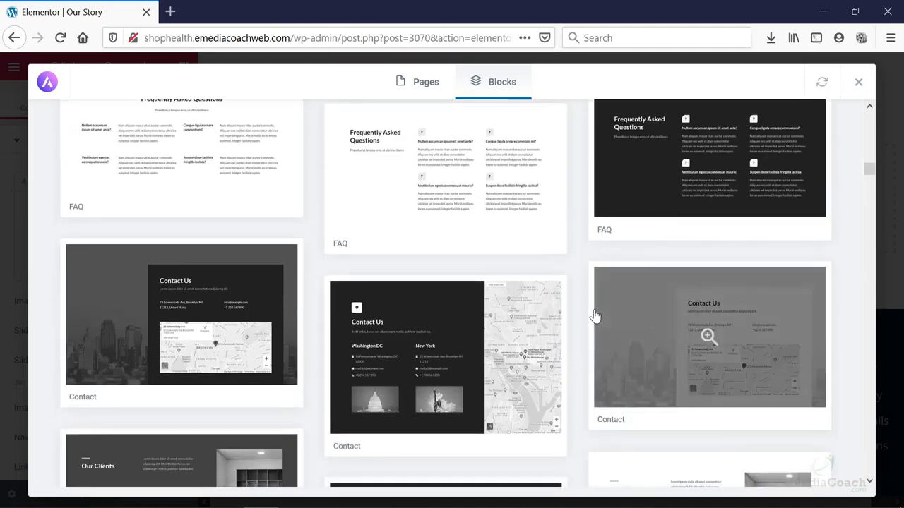
{"action": "scroll", "coordinate": [591, 316], "scroll_direction": "down", "scroll_amount": 5}
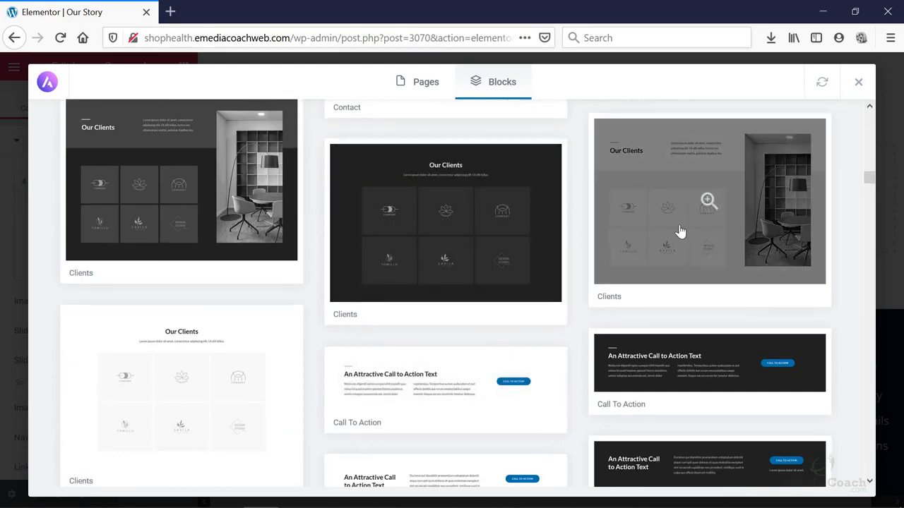
{"action": "scroll", "coordinate": [679, 232], "scroll_direction": "up", "scroll_amount": 10}
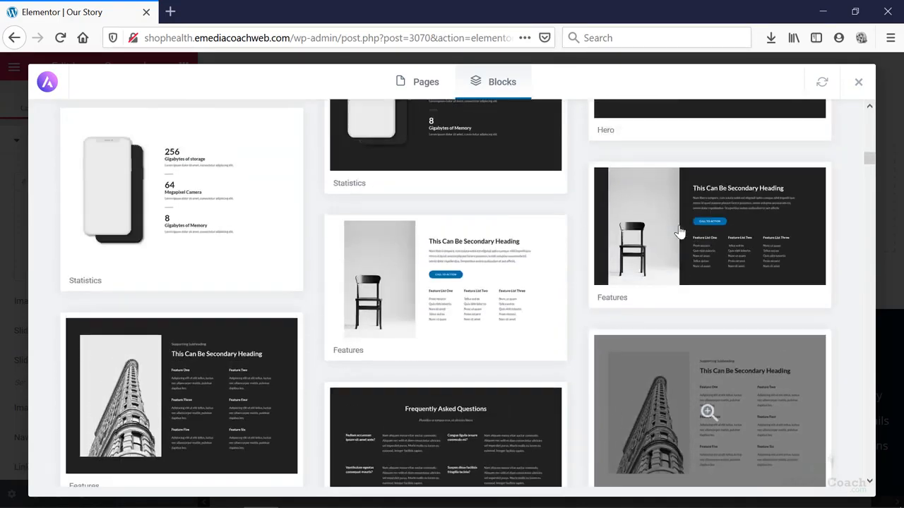
{"action": "scroll", "coordinate": [679, 232], "scroll_direction": "down", "scroll_amount": 10}
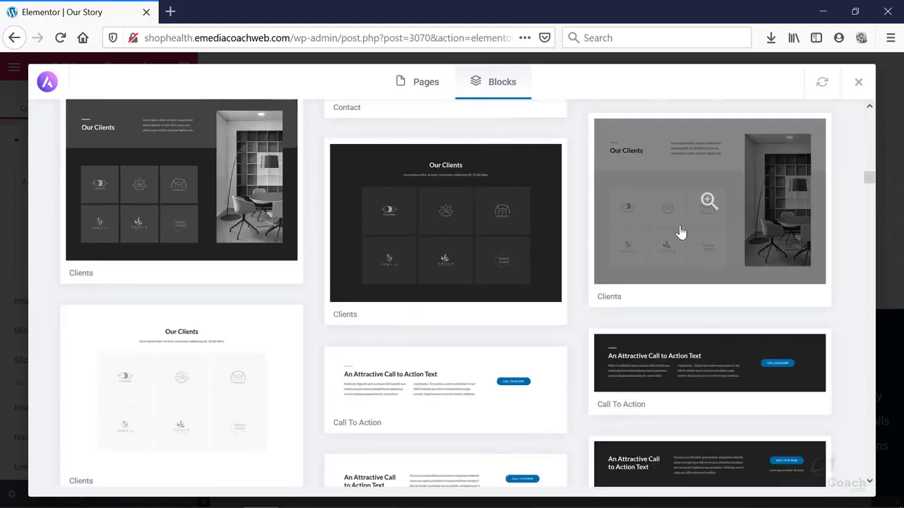
{"action": "scroll", "coordinate": [690, 228], "scroll_direction": "up", "scroll_amount": 10}
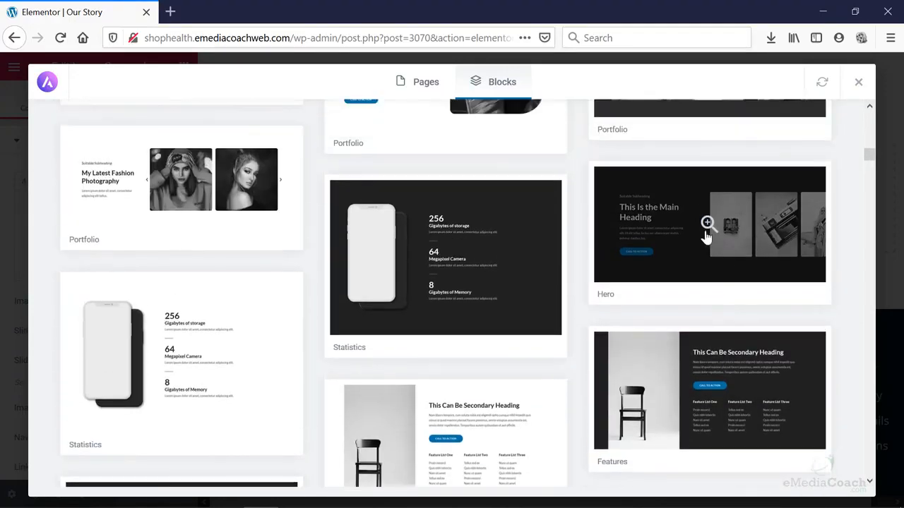
{"action": "left_click", "coordinate": [690, 254]}
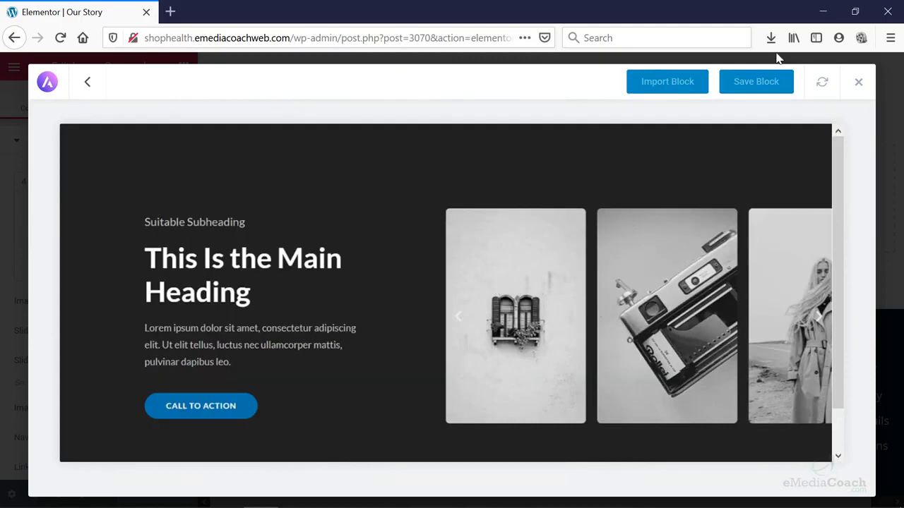
{"action": "left_click", "coordinate": [672, 93]}
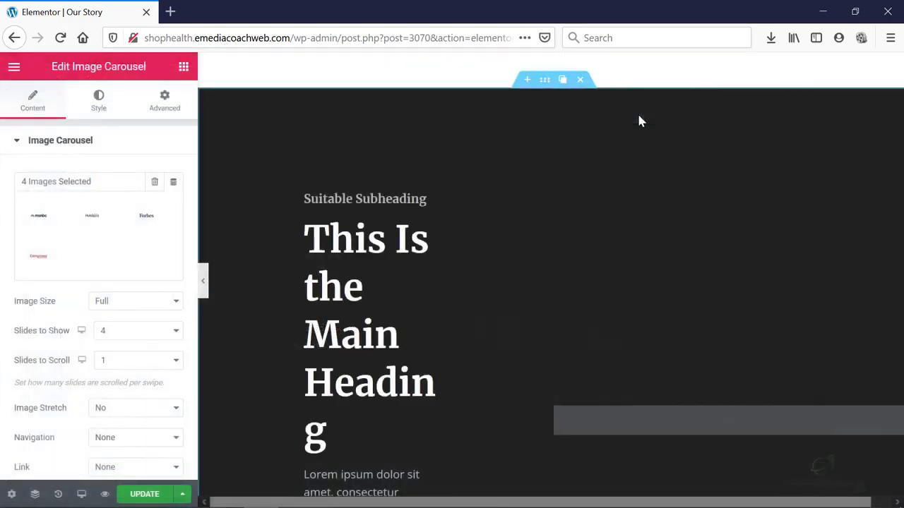
Add the packaging, grapes, irrigation, honey and juice photos from the media library to the hero's image carousel gallery.
{"action": "scroll", "coordinate": [583, 177], "scroll_direction": "up", "scroll_amount": 2}
{"action": "scroll", "coordinate": [583, 180], "scroll_direction": "up", "scroll_amount": 4}
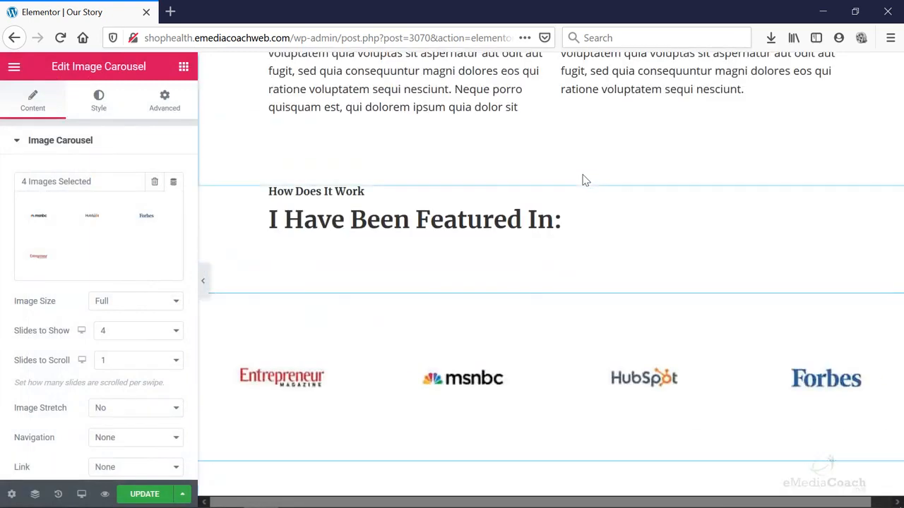
{"action": "scroll", "coordinate": [583, 180], "scroll_direction": "down", "scroll_amount": 7}
{"action": "scroll", "coordinate": [654, 296], "scroll_direction": "down", "scroll_amount": 3}
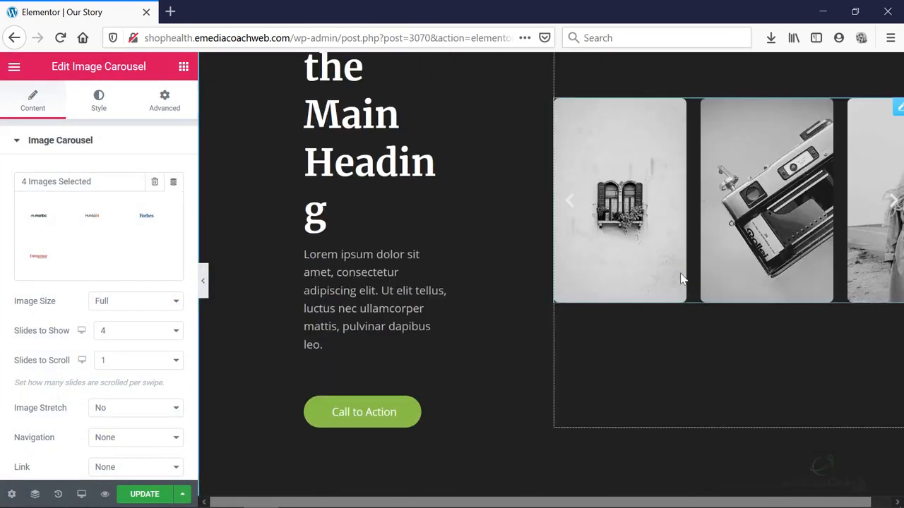
{"action": "left_click", "coordinate": [669, 226]}
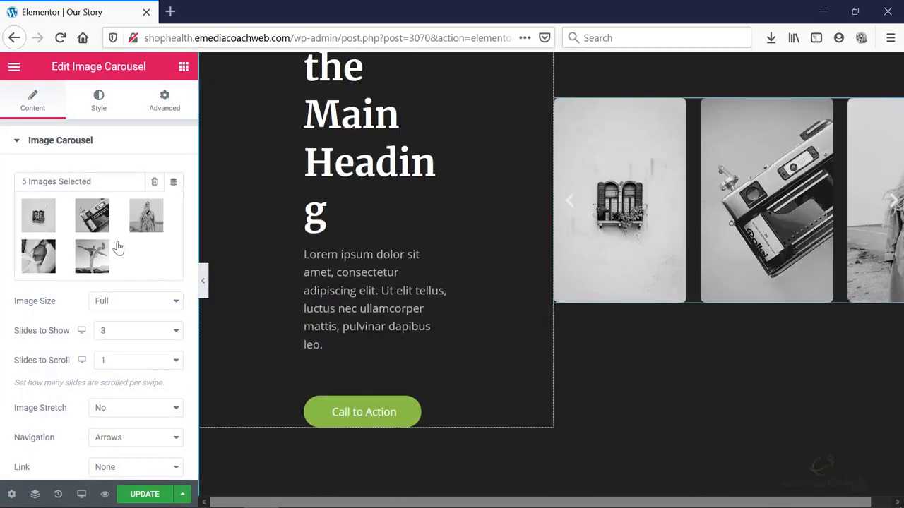
{"action": "left_click", "coordinate": [118, 239]}
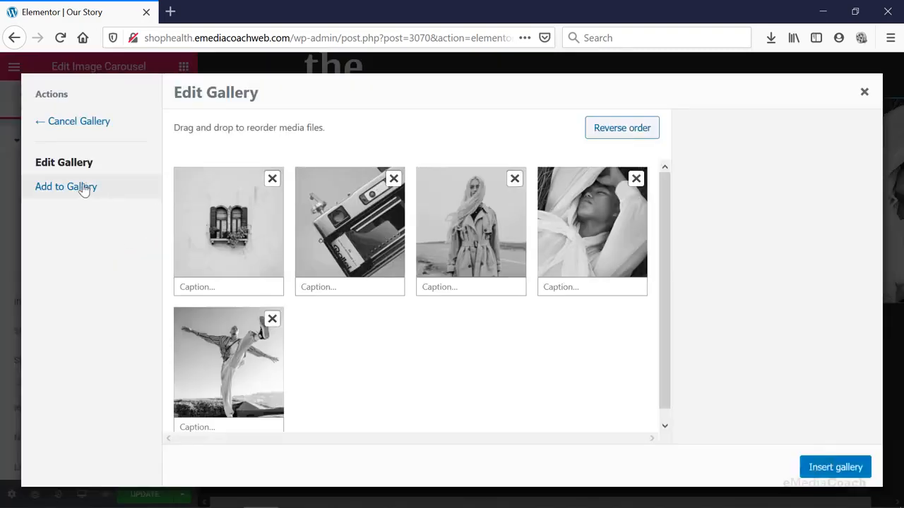
{"action": "left_click", "coordinate": [82, 188]}
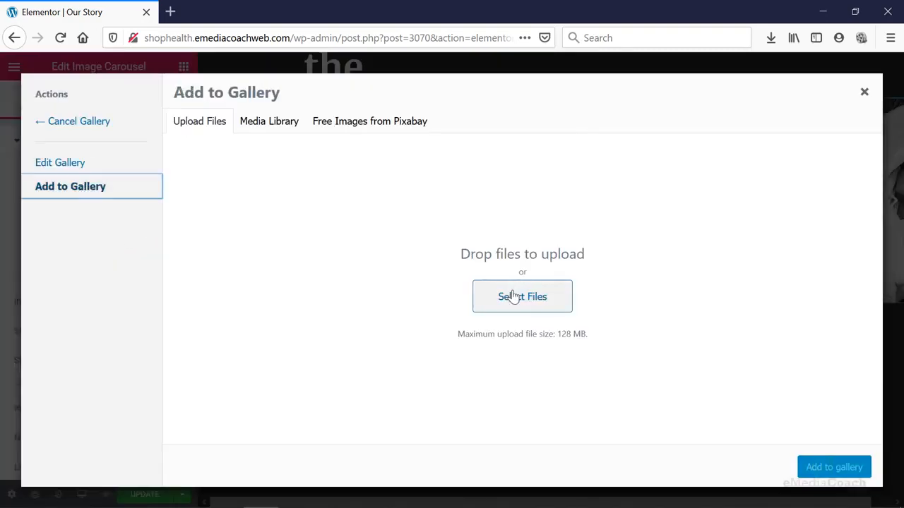
{"action": "left_click", "coordinate": [271, 123]}
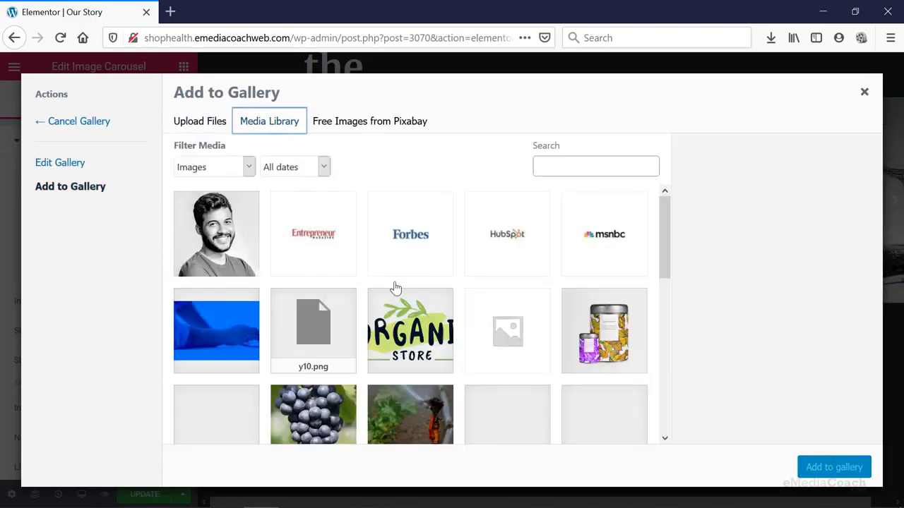
{"action": "left_click", "coordinate": [616, 343]}
{"action": "scroll", "coordinate": [616, 342], "scroll_direction": "down", "scroll_amount": 2}
{"action": "left_click", "coordinate": [518, 318]}
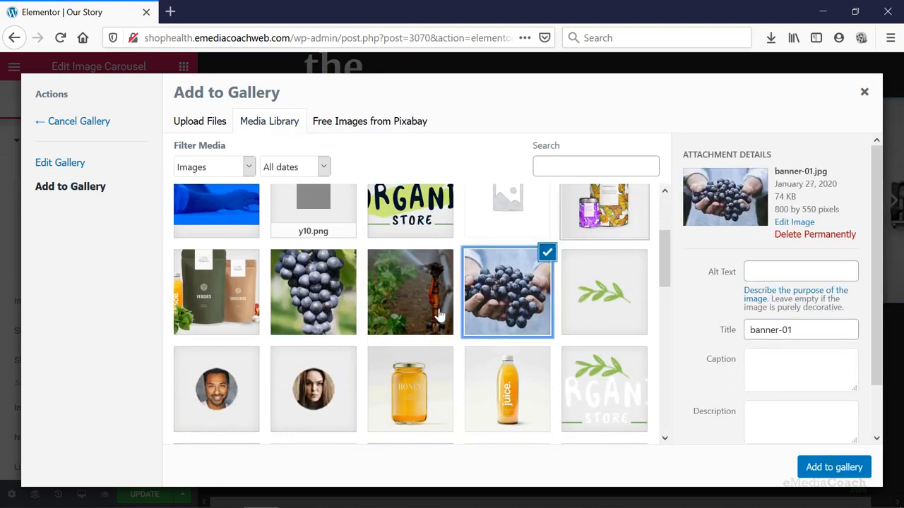
{"action": "left_click", "coordinate": [416, 304]}
{"action": "left_click", "coordinate": [317, 303]}
{"action": "left_click", "coordinate": [507, 388]}
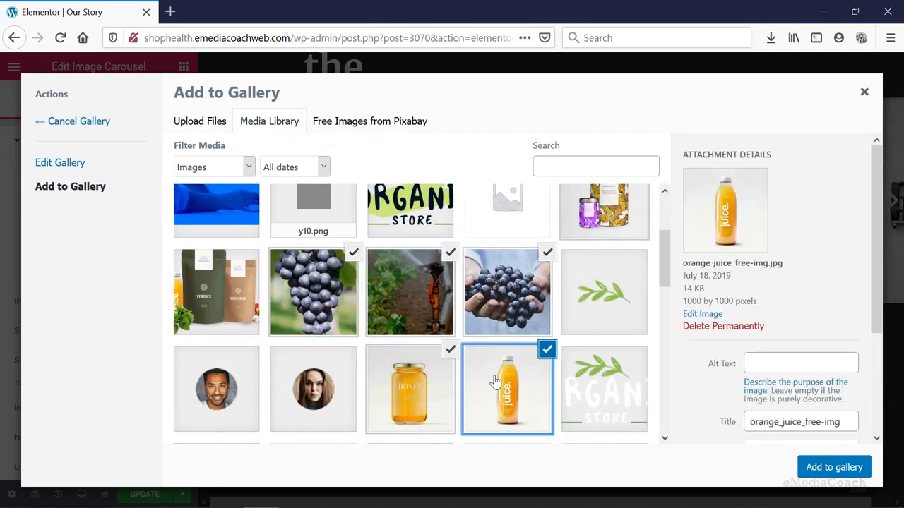
{"action": "left_click", "coordinate": [797, 467]}
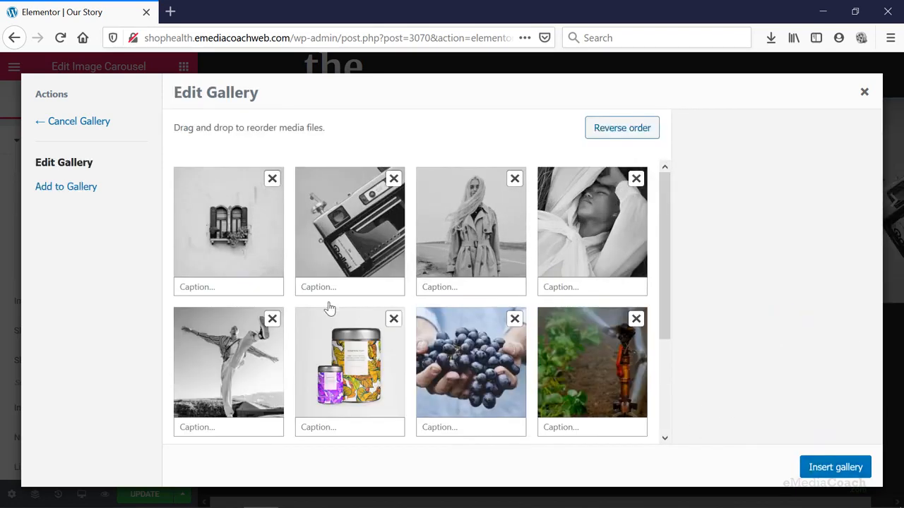
Remove the five original black-and-white photos from the carousel gallery and insert the gallery.
{"action": "left_click", "coordinate": [273, 180]}
{"action": "left_click", "coordinate": [272, 179]}
{"action": "left_click", "coordinate": [273, 179]}
{"action": "left_click", "coordinate": [272, 179]}
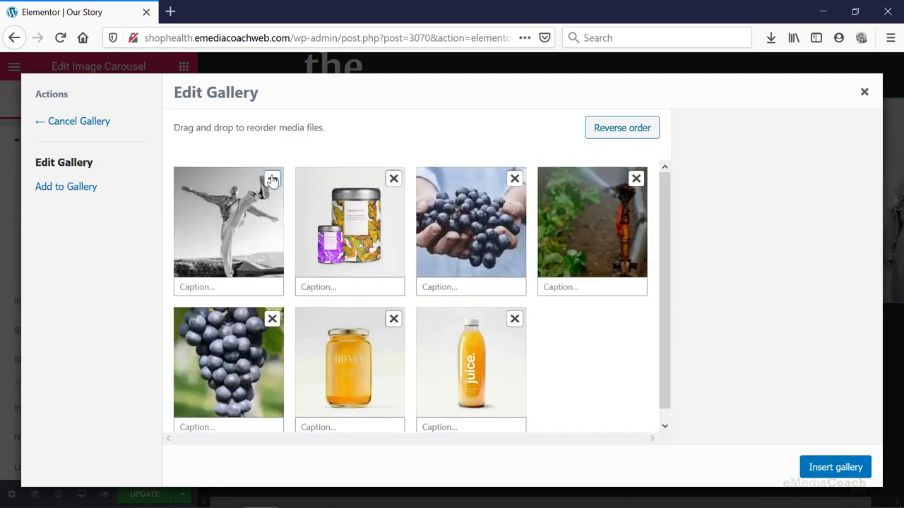
{"action": "left_click", "coordinate": [272, 179]}
{"action": "left_click", "coordinate": [835, 467]}
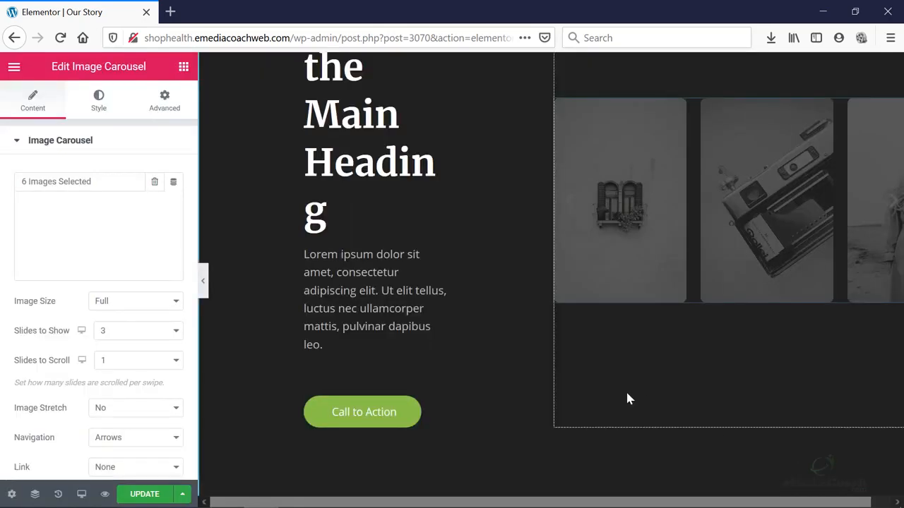
Set the hero section's background colour to #0C4843.
{"action": "scroll", "coordinate": [597, 388], "scroll_direction": "up", "scroll_amount": 3}
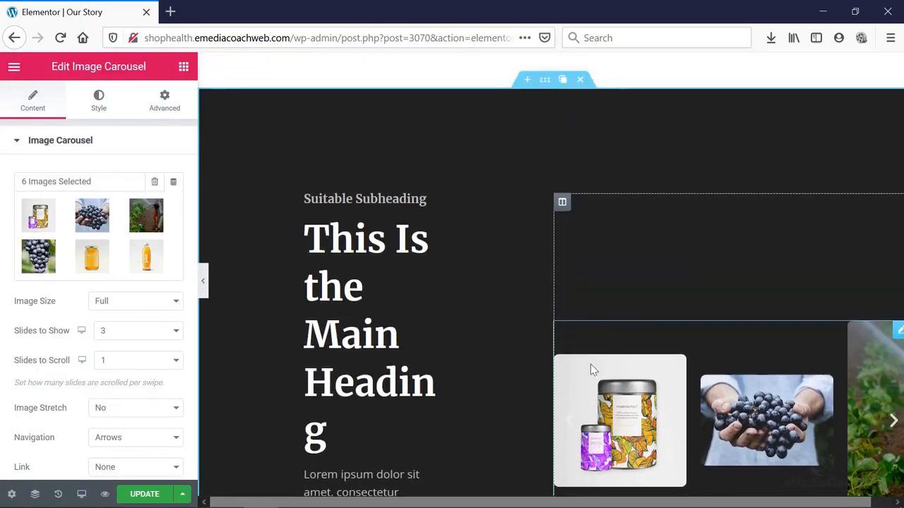
{"action": "left_click", "coordinate": [545, 81]}
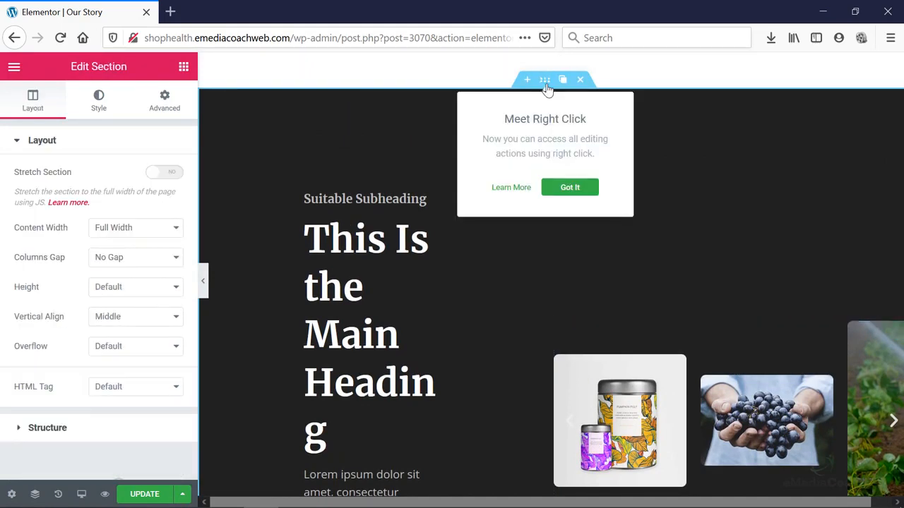
{"action": "right_click", "coordinate": [411, 154]}
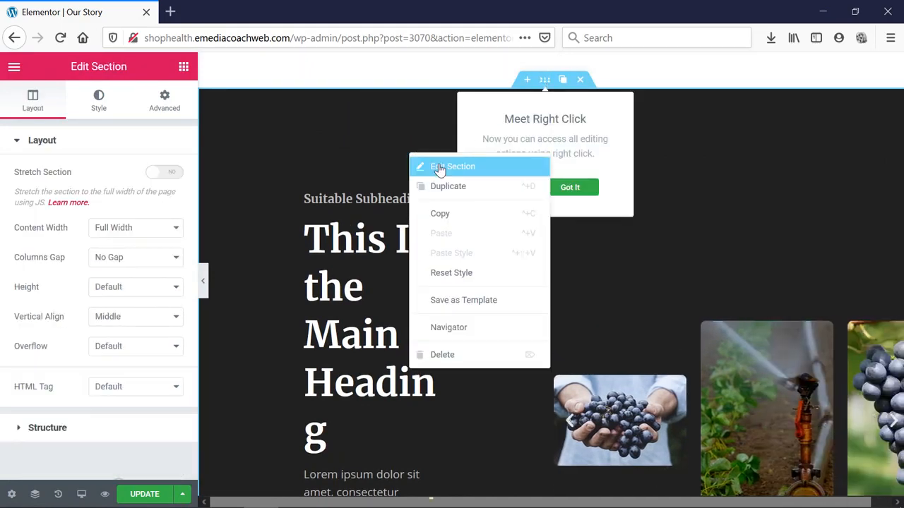
{"action": "left_click", "coordinate": [439, 170]}
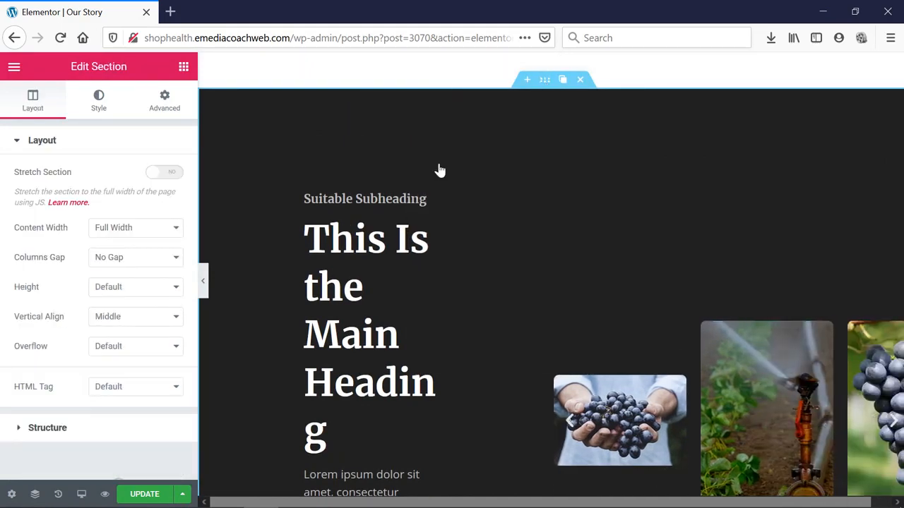
{"action": "left_click", "coordinate": [106, 102]}
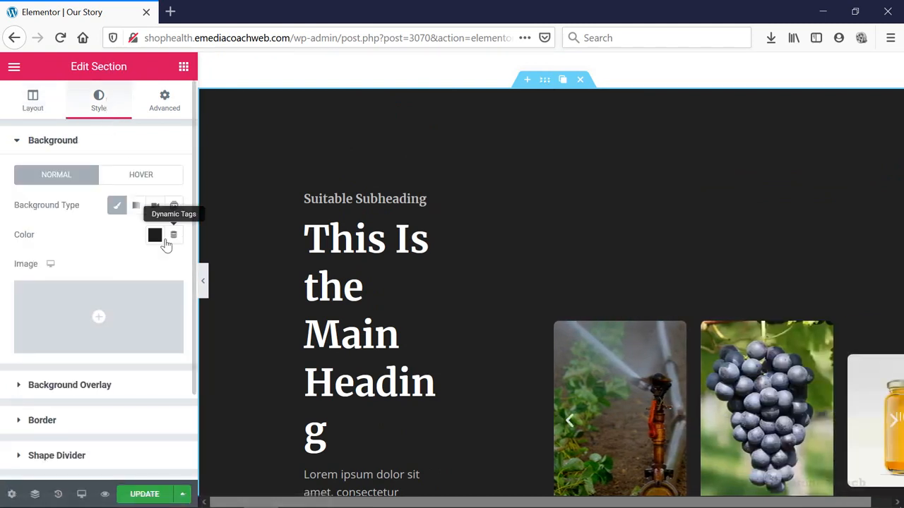
{"action": "left_click", "coordinate": [154, 234]}
{"action": "left_click_drag", "start_coordinate": [174, 353], "coordinate": [46, 270]}
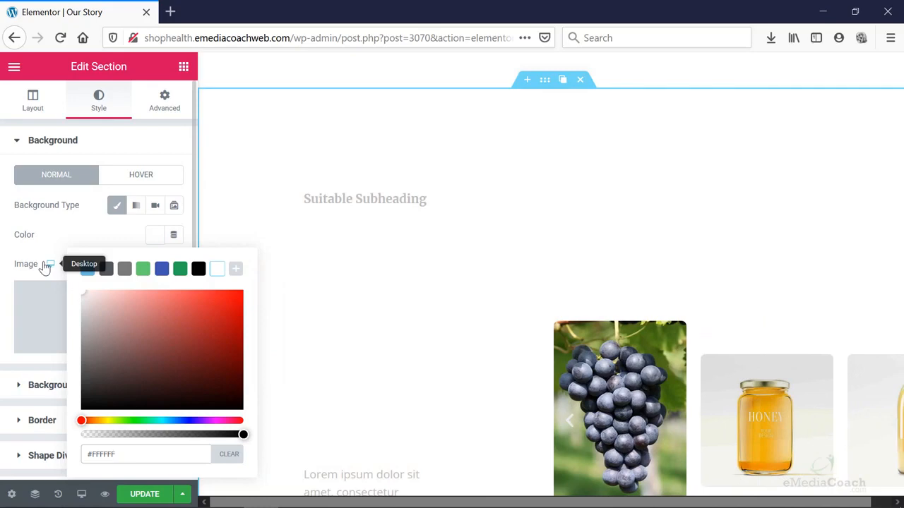
{"action": "mouse_move", "coordinate": [92, 307]}
{"action": "left_mouse_down"}
{"action": "mouse_move", "coordinate": [116, 344]}
{"action": "mouse_move", "coordinate": [82, 360]}
{"action": "left_mouse_up"}
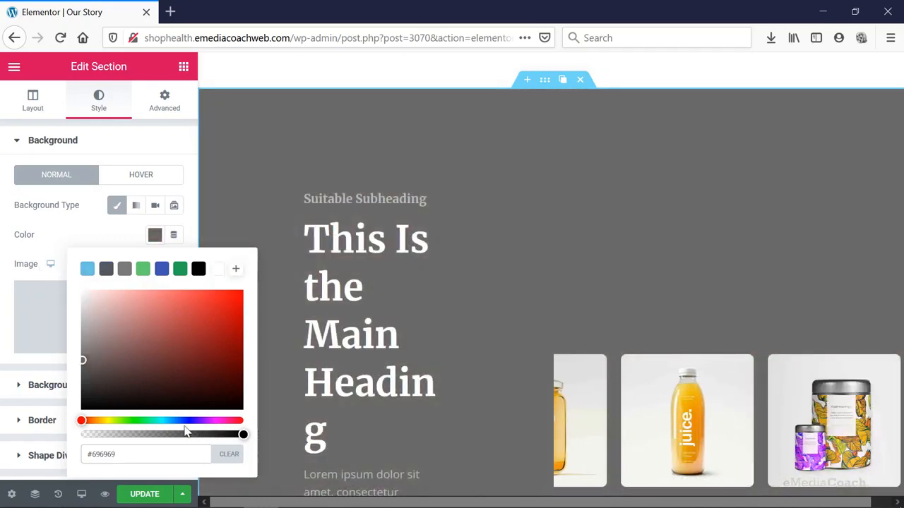
{"action": "left_click_drag", "start_coordinate": [180, 421], "coordinate": [161, 421]}
{"action": "mouse_move", "coordinate": [151, 377]}
{"action": "left_mouse_down"}
{"action": "mouse_move", "coordinate": [174, 347]}
{"action": "mouse_move", "coordinate": [217, 395]}
{"action": "mouse_move", "coordinate": [216, 375]}
{"action": "left_mouse_up"}
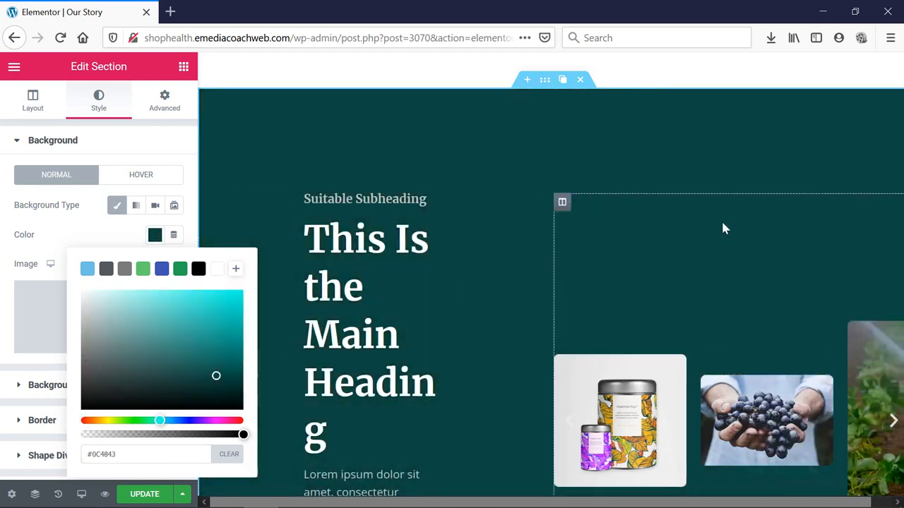
Update the Our Story page to save the changes.
{"action": "scroll", "coordinate": [603, 252], "scroll_direction": "down", "scroll_amount": 2}
{"action": "mouse_move", "coordinate": [154, 496]}
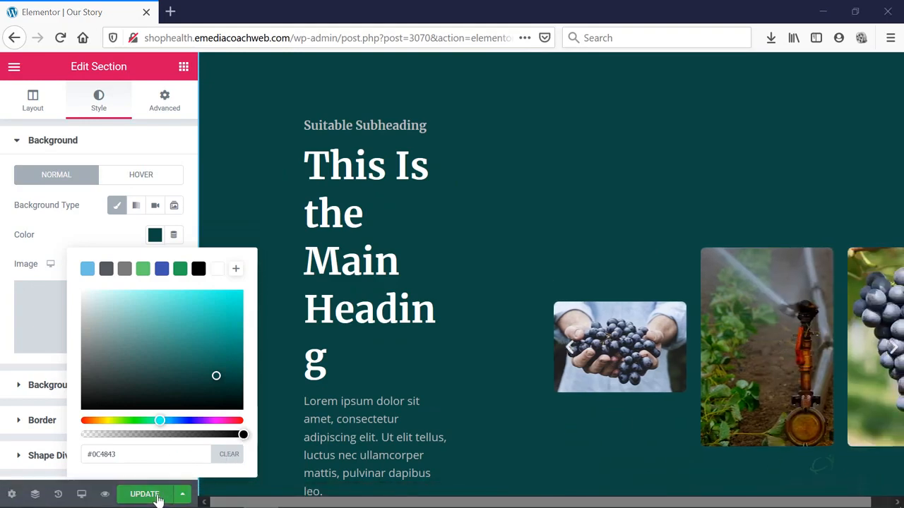
{"action": "left_click", "coordinate": [157, 500]}
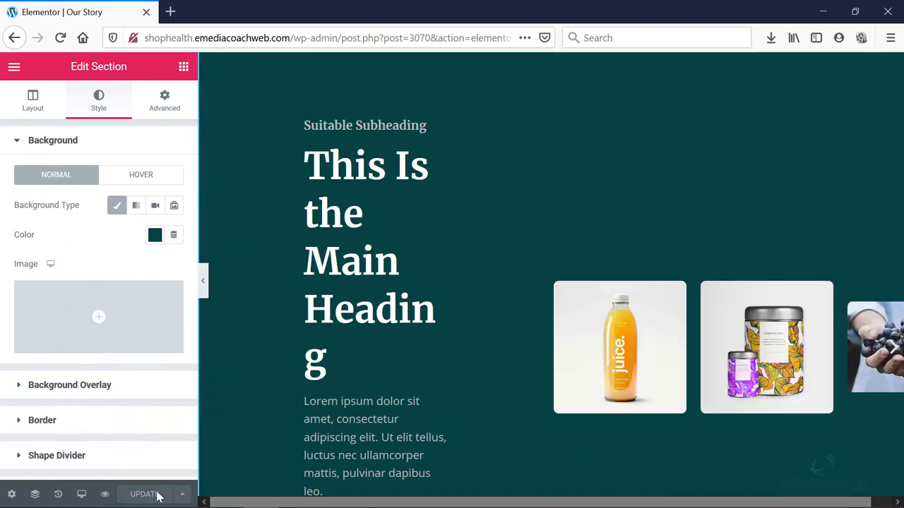
Open the live Our Story page in a new browser tab.
{"action": "left_click", "coordinate": [14, 68]}
{"action": "right_click", "coordinate": [85, 436]}
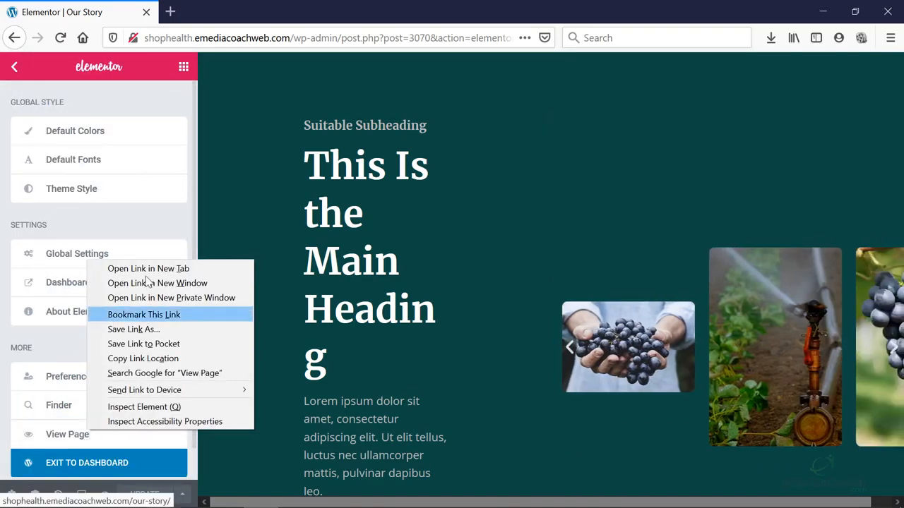
{"action": "left_click", "coordinate": [154, 268]}
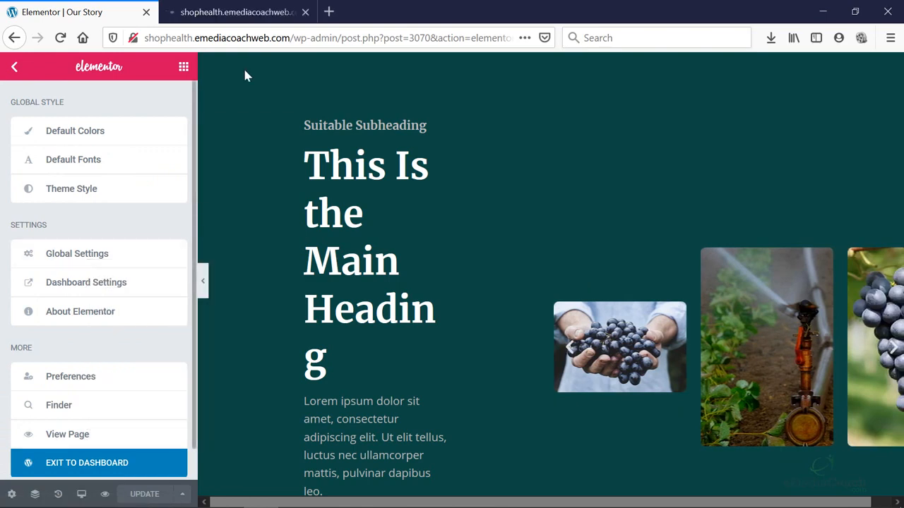
Switch to the live Our Story page tab and scroll through it to review the published layout.
{"action": "left_click", "coordinate": [256, 12]}
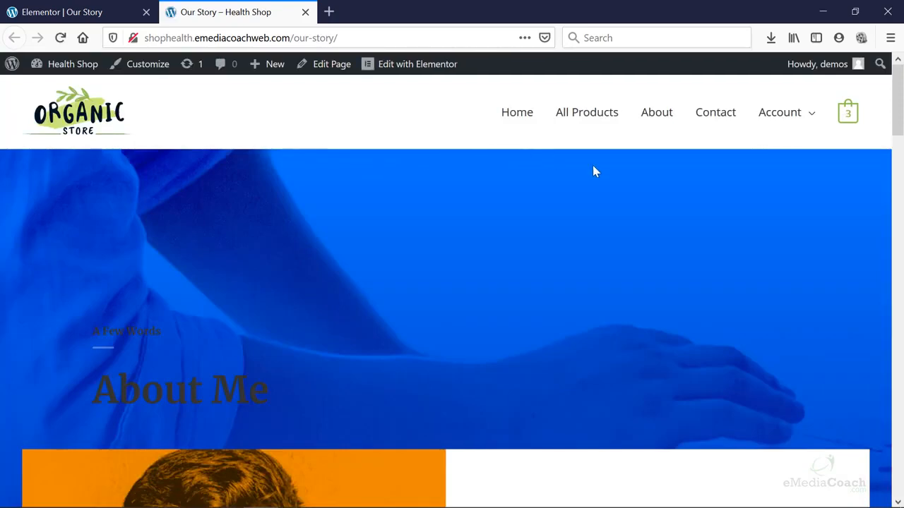
{"action": "scroll", "coordinate": [616, 177], "scroll_direction": "down", "scroll_amount": 4}
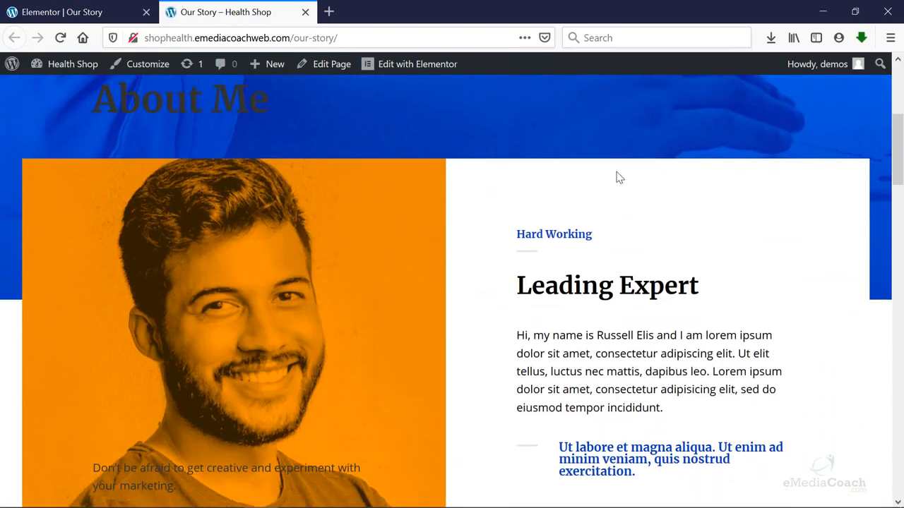
{"action": "scroll", "coordinate": [229, 244], "scroll_direction": "up", "scroll_amount": 4}
{"action": "scroll", "coordinate": [660, 318], "scroll_direction": "down", "scroll_amount": 10}
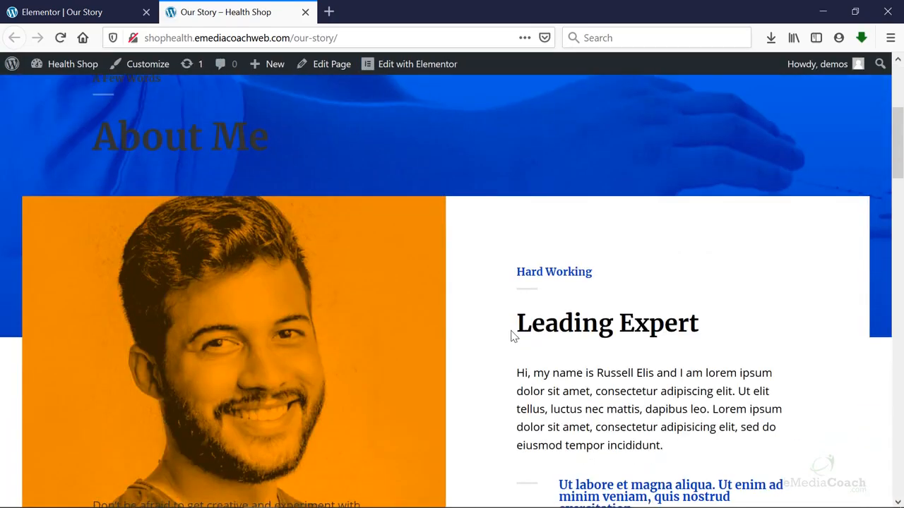
{"action": "scroll", "coordinate": [662, 320], "scroll_direction": "down", "scroll_amount": 12}
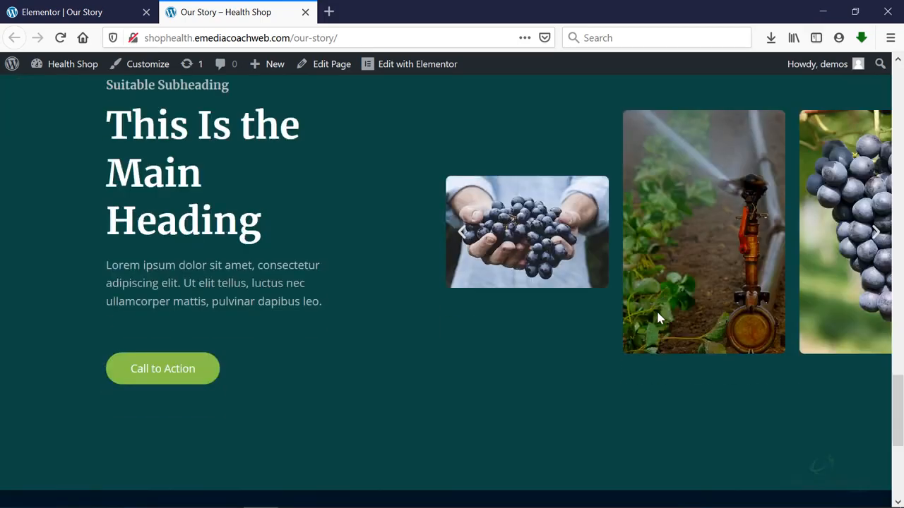
{"action": "scroll", "coordinate": [657, 318], "scroll_direction": "down", "scroll_amount": 4}
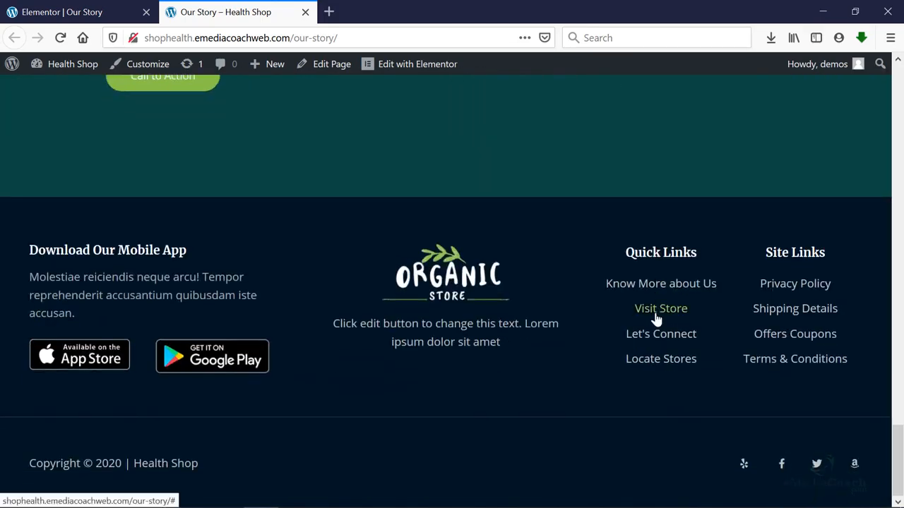
{"action": "scroll", "coordinate": [656, 317], "scroll_direction": "up", "scroll_amount": 6}
{"action": "scroll", "coordinate": [656, 319], "scroll_direction": "up", "scroll_amount": 10}
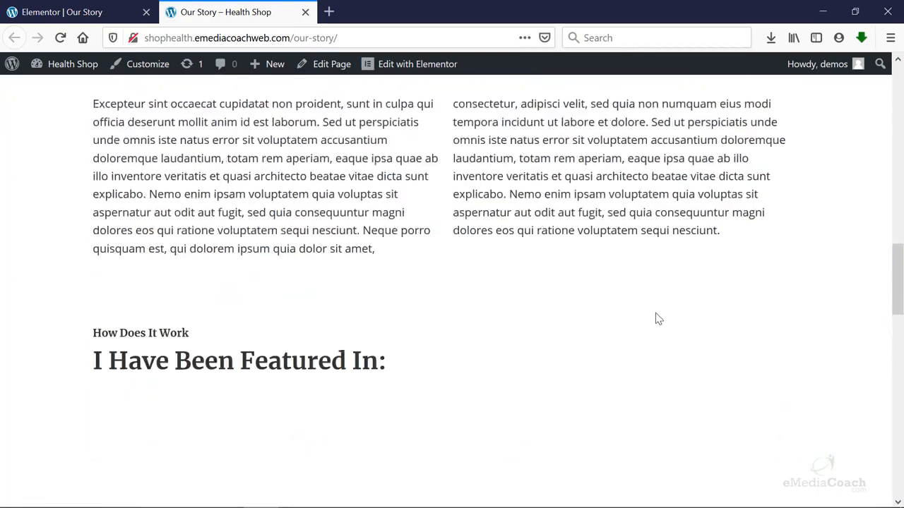
{"action": "scroll", "coordinate": [657, 318], "scroll_direction": "up", "scroll_amount": 2}
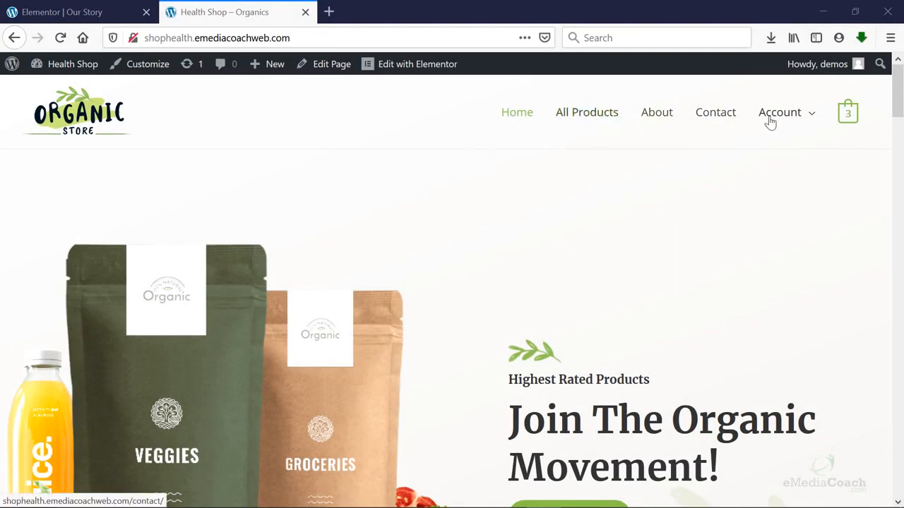
Open the menu editor and place the Our Story page in the Main Menu as a top-level item after All Products.
{"action": "mouse_move", "coordinate": [756, 124]}
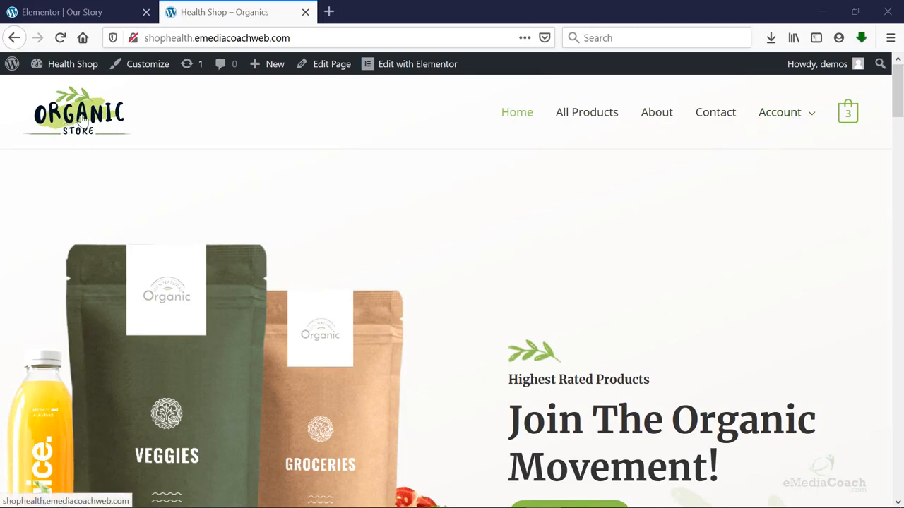
{"action": "mouse_move", "coordinate": [16, 70]}
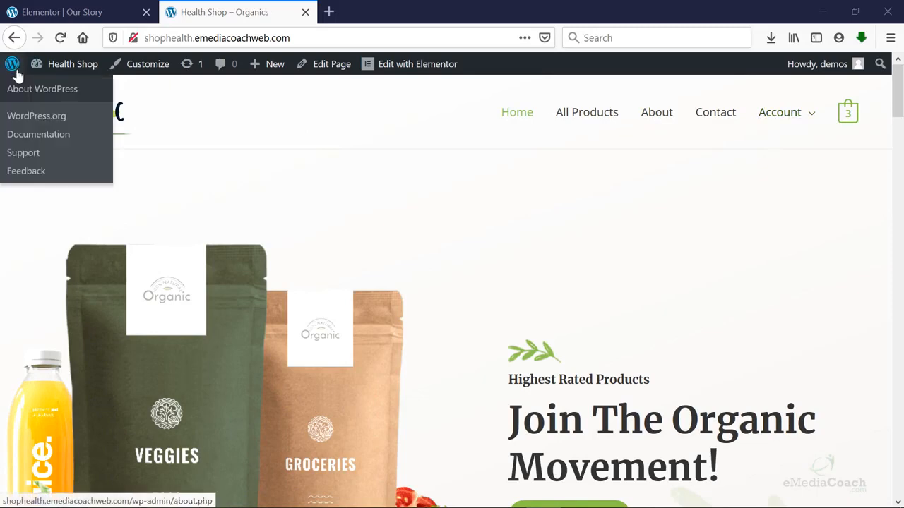
{"action": "mouse_move", "coordinate": [59, 78]}
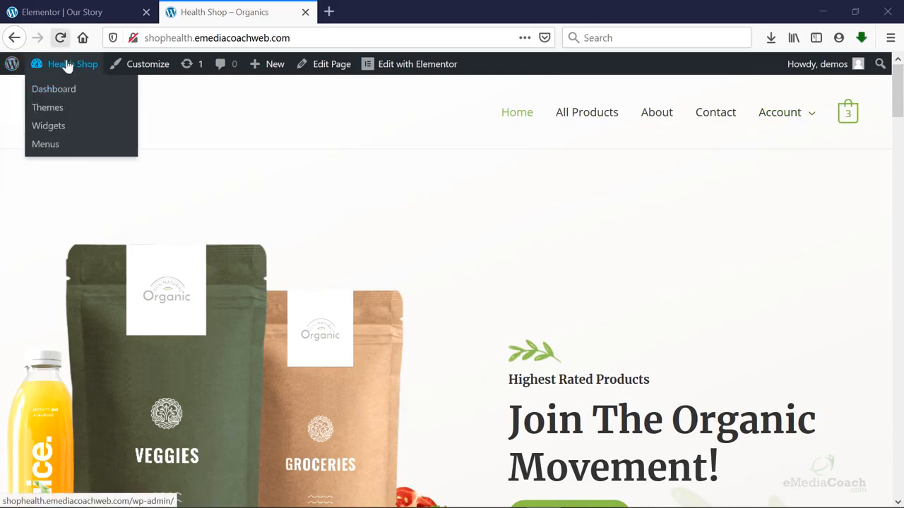
{"action": "left_click", "coordinate": [64, 95]}
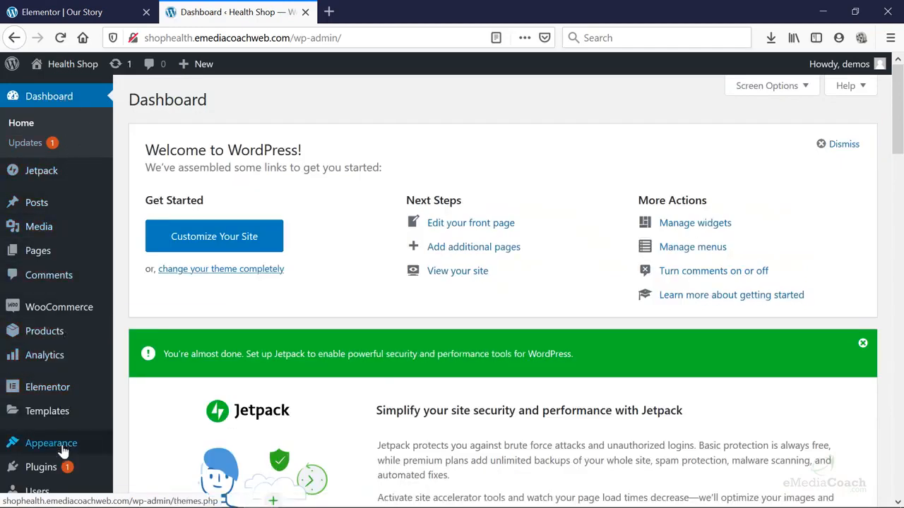
{"action": "mouse_move", "coordinate": [63, 446]}
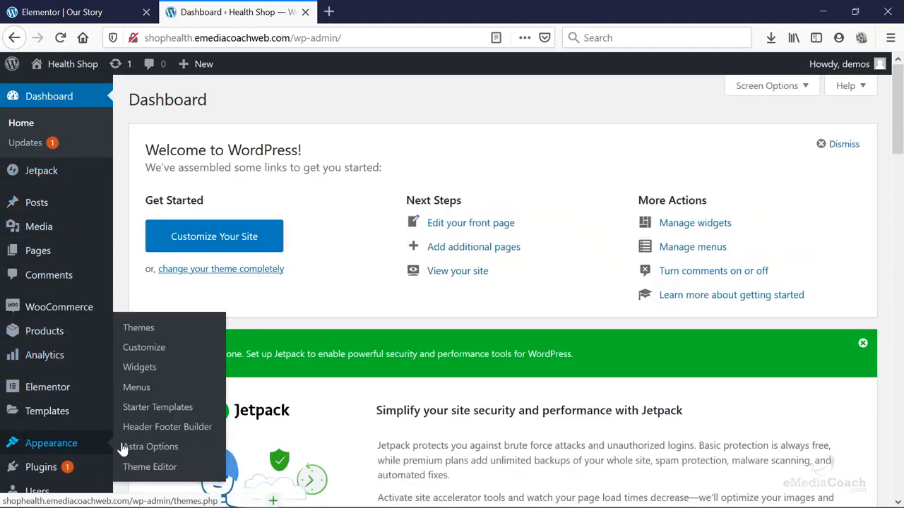
{"action": "left_click", "coordinate": [143, 393]}
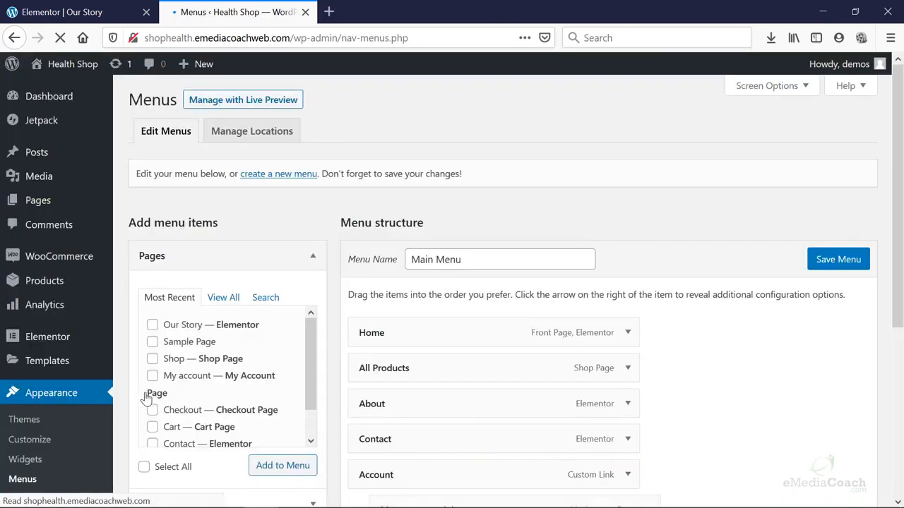
{"action": "scroll", "coordinate": [438, 212], "scroll_direction": "down", "scroll_amount": 3}
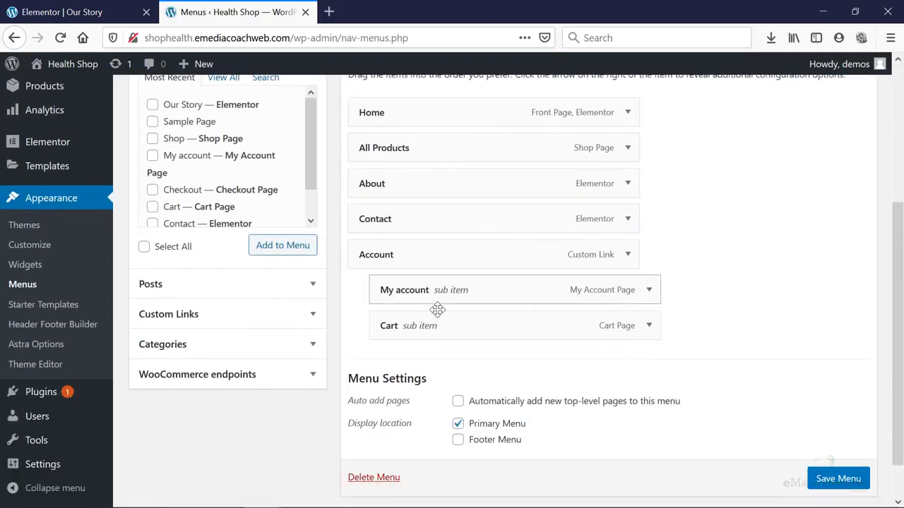
{"action": "scroll", "coordinate": [462, 190], "scroll_direction": "up", "scroll_amount": 1}
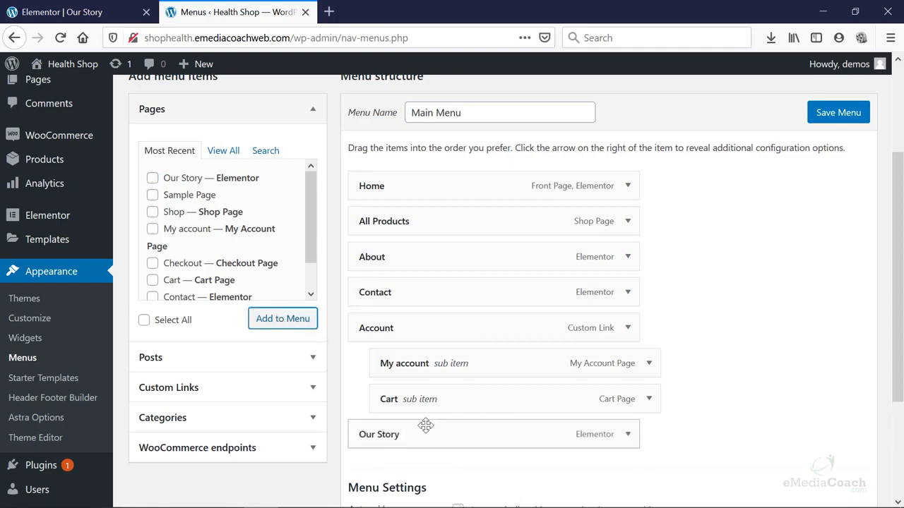
{"action": "left_click_drag", "start_coordinate": [425, 425], "coordinate": [444, 243]}
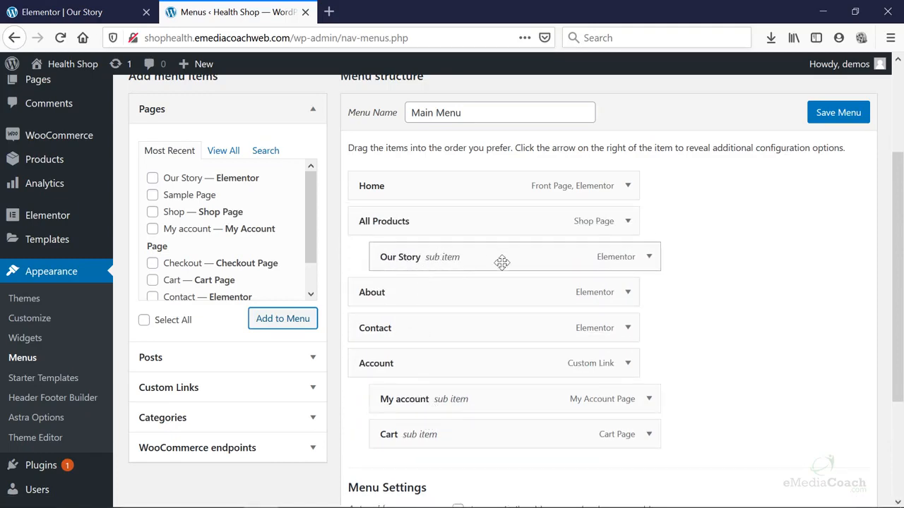
{"action": "left_click_drag", "start_coordinate": [505, 268], "coordinate": [422, 242]}
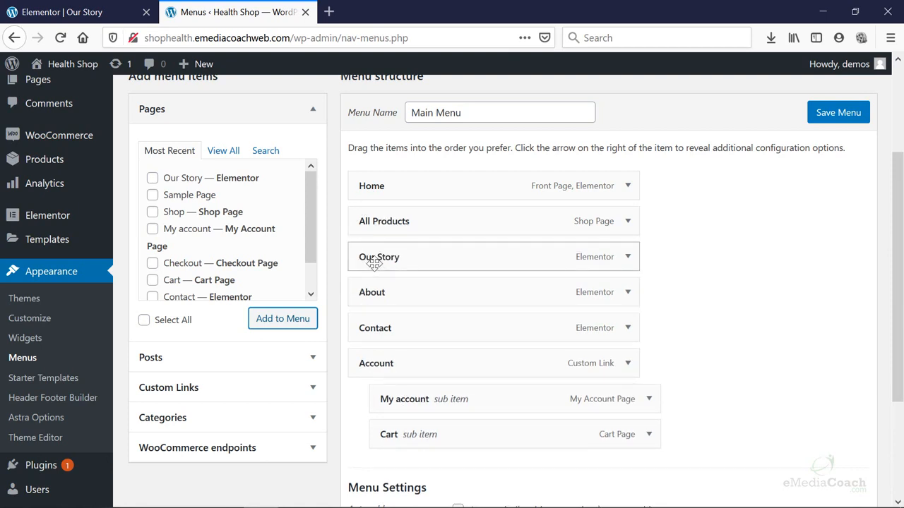
{"action": "mouse_move", "coordinate": [374, 262]}
{"action": "left_mouse_down"}
{"action": "mouse_move", "coordinate": [400, 262]}
{"action": "mouse_move", "coordinate": [372, 260]}
{"action": "left_mouse_up"}
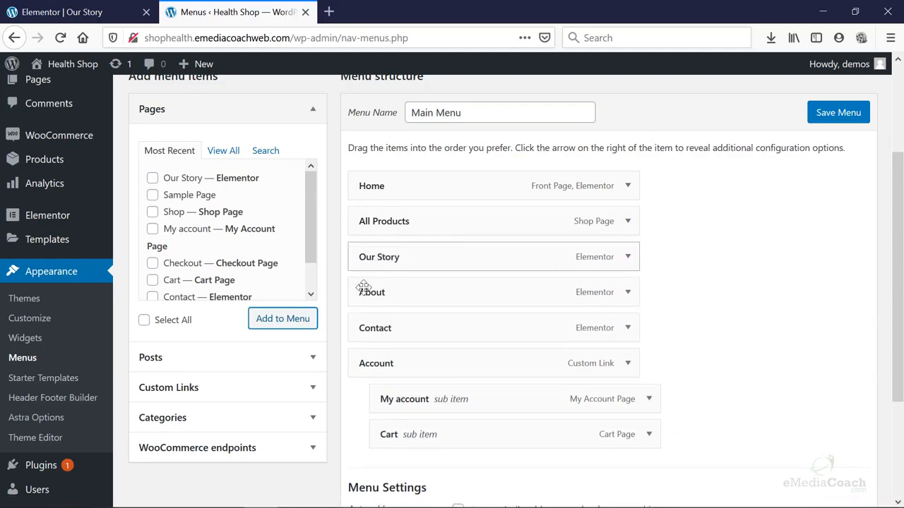
{"action": "left_click", "coordinate": [289, 384]}
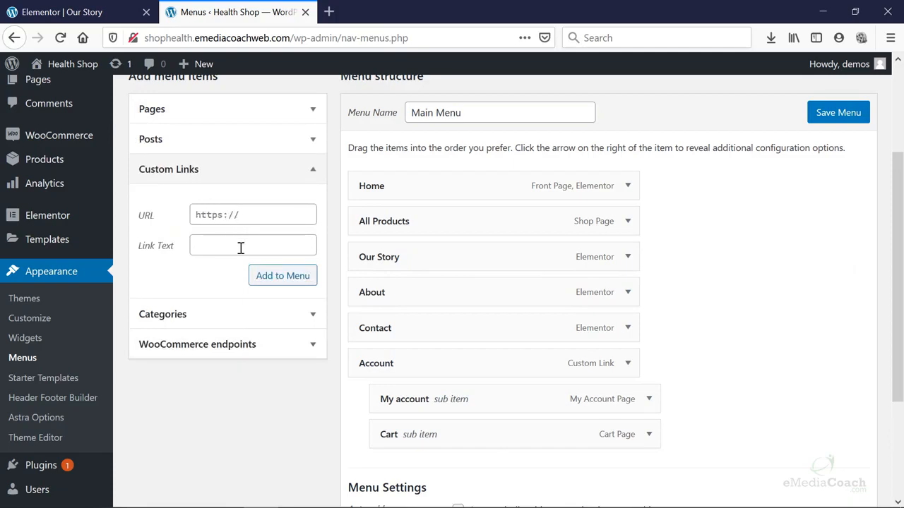
{"action": "left_click", "coordinate": [274, 314]}
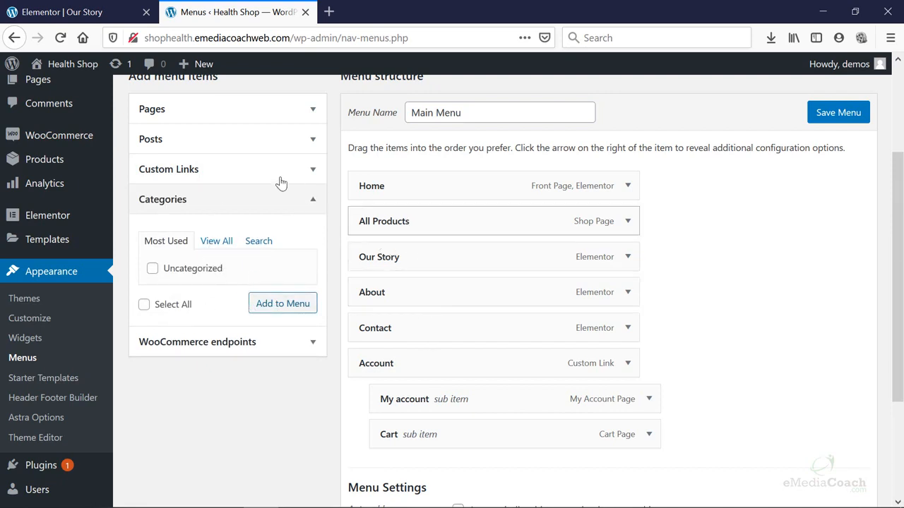
{"action": "left_click", "coordinate": [261, 142]}
{"action": "left_click", "coordinate": [262, 109]}
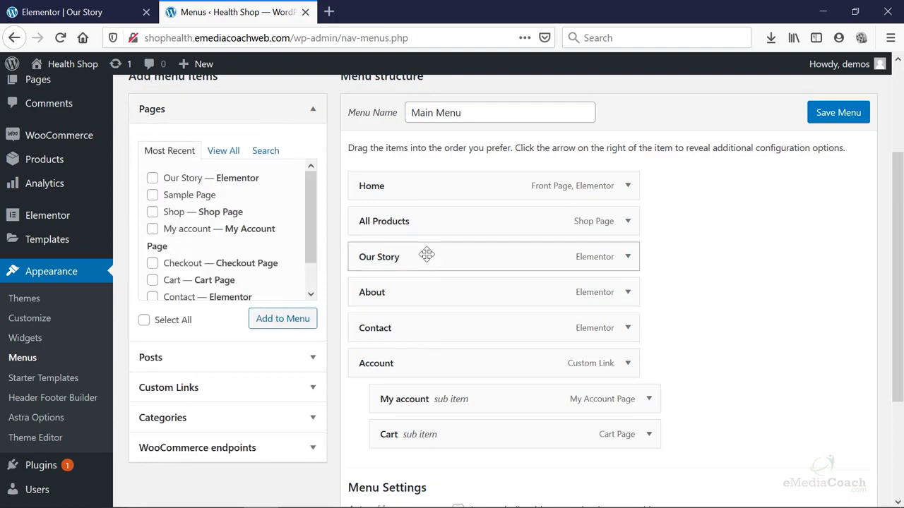
Nest Our Story and About as sub-items under All Products in the Main Menu.
{"action": "left_click_drag", "start_coordinate": [399, 257], "coordinate": [424, 257]}
{"action": "left_click_drag", "start_coordinate": [416, 294], "coordinate": [455, 291]}
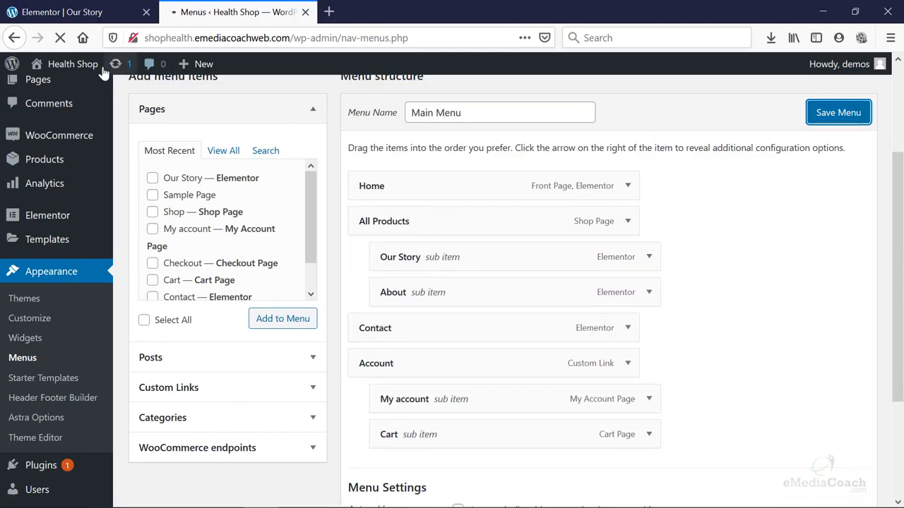
Open the live site in a new tab and check the All Products menu dropdown.
{"action": "mouse_move", "coordinate": [68, 65]}
{"action": "right_click", "coordinate": [59, 96]}
{"action": "left_click", "coordinate": [106, 96]}
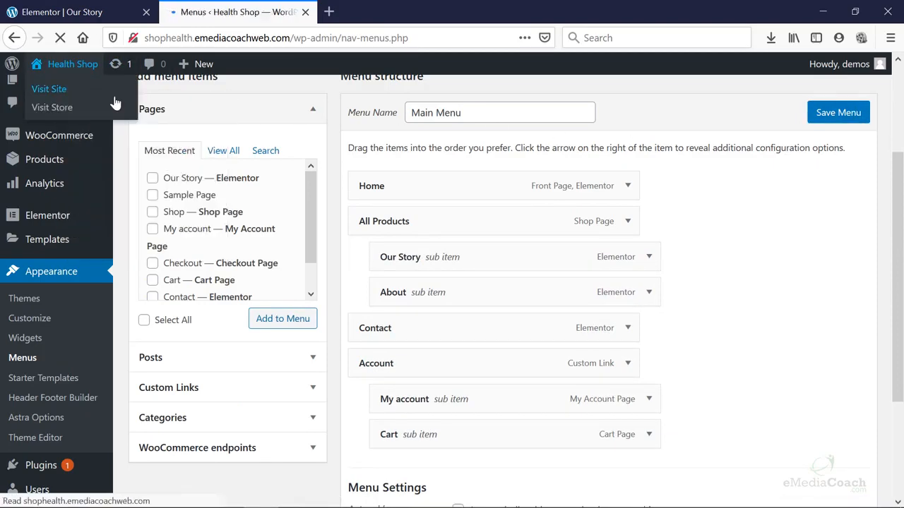
{"action": "left_click", "coordinate": [408, 18]}
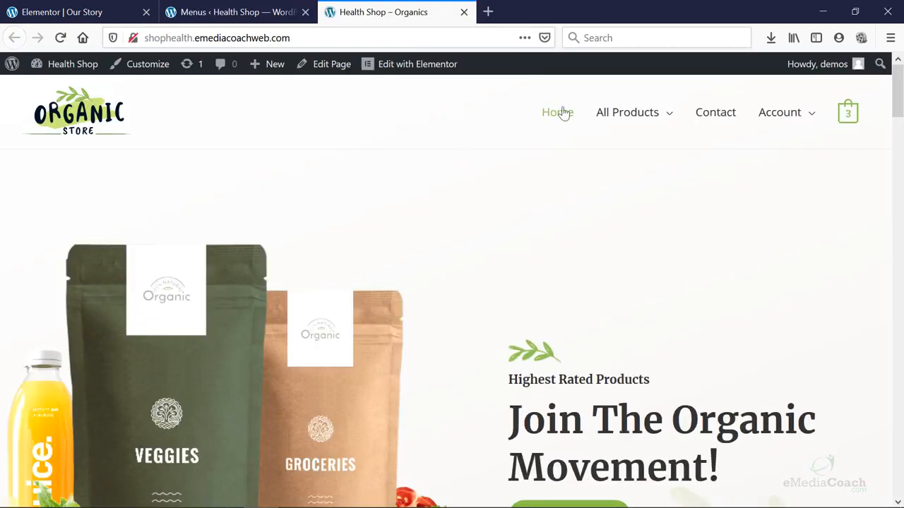
{"action": "mouse_move", "coordinate": [641, 121]}
Move Our Story and About back to top-level menu items and save the Main Menu.
{"action": "left_click", "coordinate": [244, 12]}
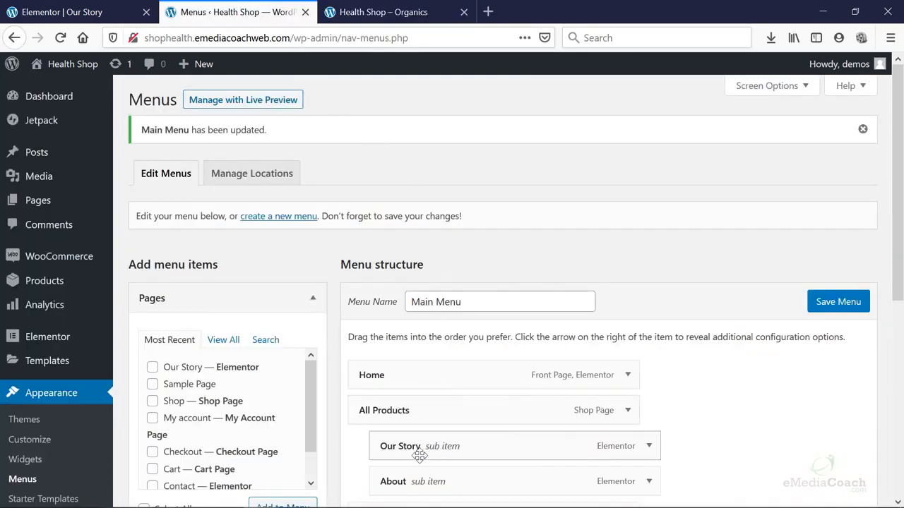
{"action": "mouse_move", "coordinate": [417, 454]}
{"action": "left_mouse_down"}
{"action": "mouse_move", "coordinate": [385, 449]}
{"action": "mouse_move", "coordinate": [367, 399]}
{"action": "mouse_move", "coordinate": [424, 453]}
{"action": "mouse_move", "coordinate": [406, 466]}
{"action": "mouse_move", "coordinate": [417, 458]}
{"action": "left_mouse_up"}
{"action": "scroll", "coordinate": [452, 377], "scroll_direction": "down", "scroll_amount": 3}
{"action": "left_click_drag", "start_coordinate": [428, 348], "coordinate": [405, 342]}
{"action": "left_click_drag", "start_coordinate": [427, 303], "coordinate": [395, 307]}
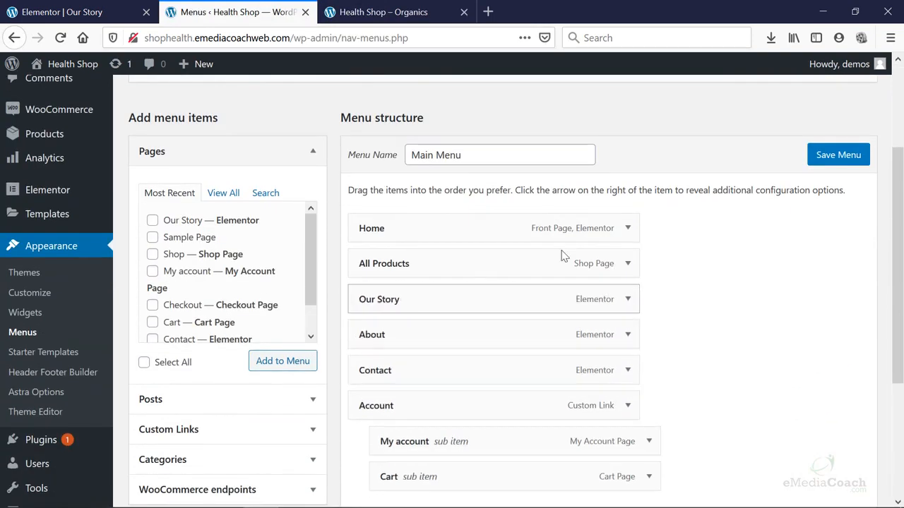
{"action": "left_click", "coordinate": [836, 158]}
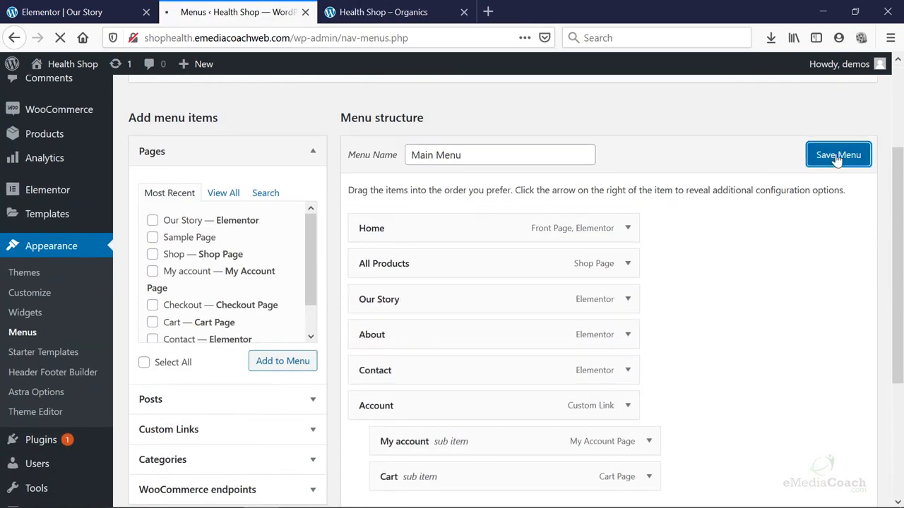
Check the updated navigation on the live site, then return to the menu editor.
{"action": "left_click", "coordinate": [398, 12]}
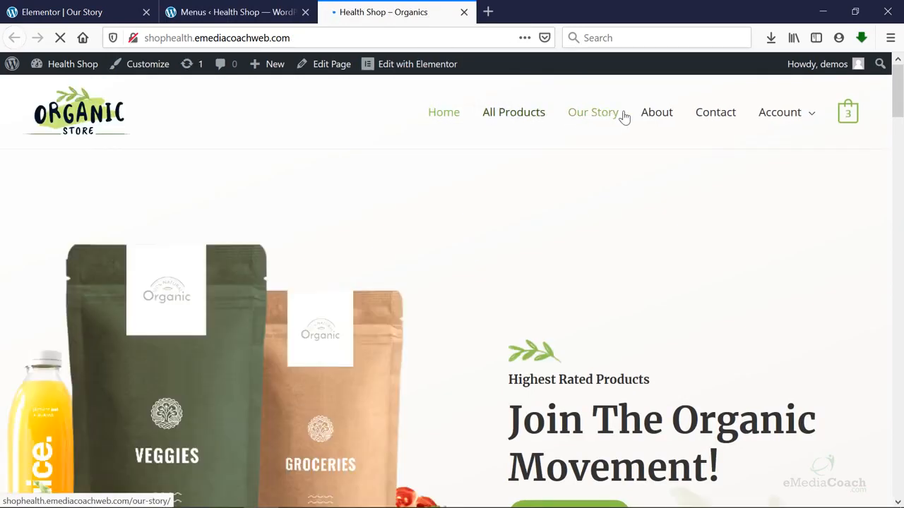
{"action": "left_click", "coordinate": [248, 14]}
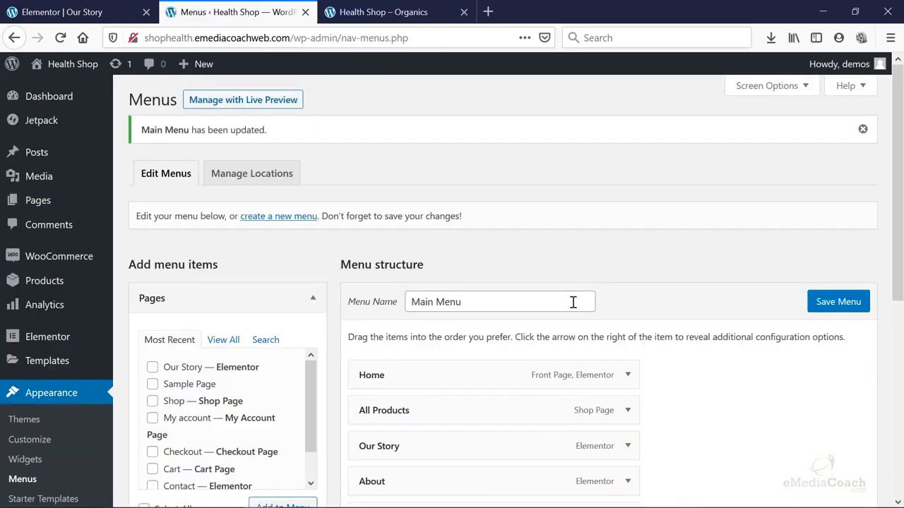
{"action": "scroll", "coordinate": [572, 302], "scroll_direction": "down", "scroll_amount": 3}
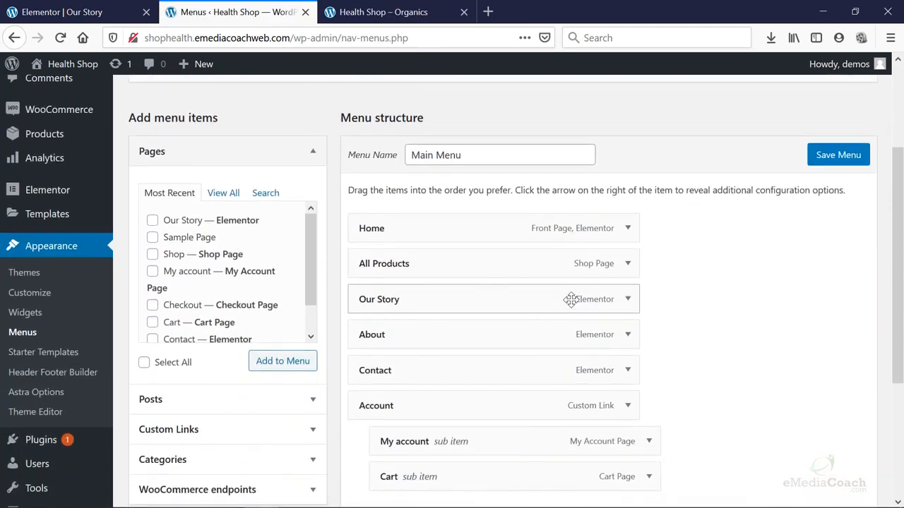
{"action": "scroll", "coordinate": [571, 300], "scroll_direction": "down", "scroll_amount": 2}
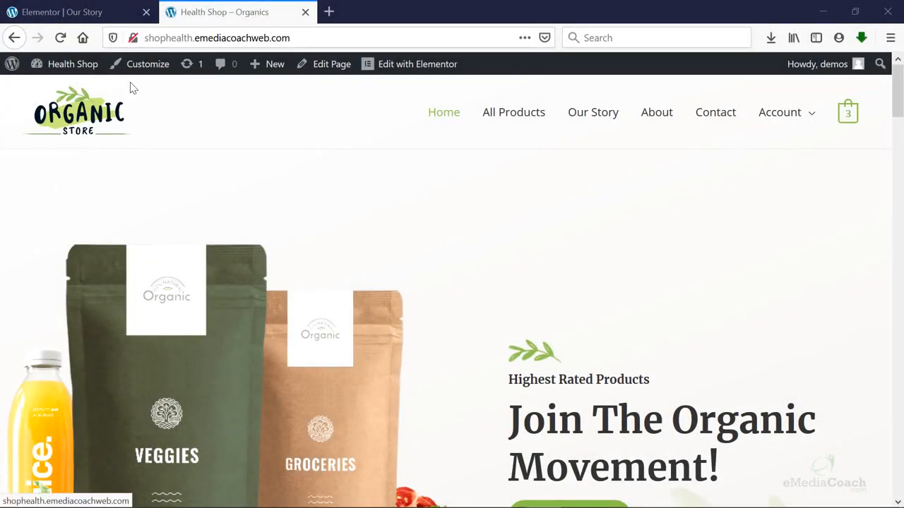
Open the site Customizer and examine the Transparent Header logo settings under Header.
{"action": "left_click", "coordinate": [148, 64]}
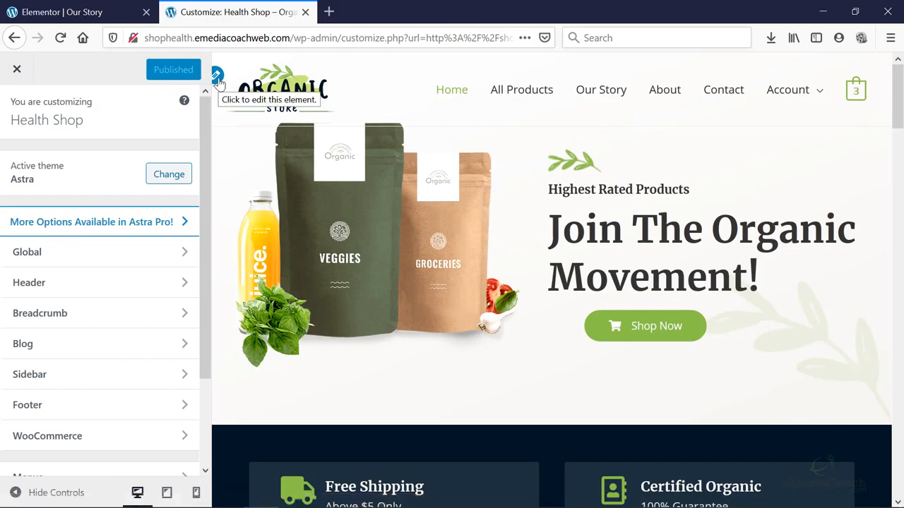
{"action": "left_click", "coordinate": [217, 77]}
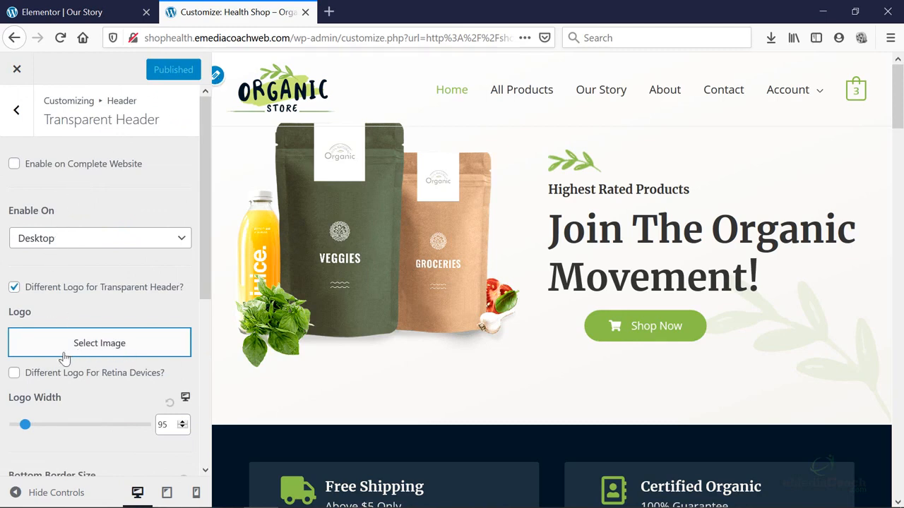
{"action": "scroll", "coordinate": [79, 370], "scroll_direction": "down", "scroll_amount": 1}
{"action": "scroll", "coordinate": [79, 371], "scroll_direction": "down", "scroll_amount": 1}
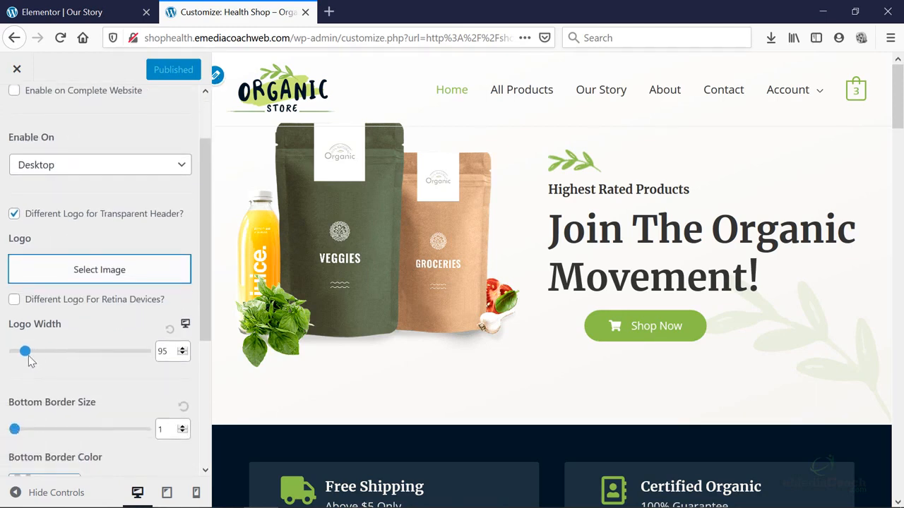
{"action": "scroll", "coordinate": [40, 372], "scroll_direction": "down", "scroll_amount": 2}
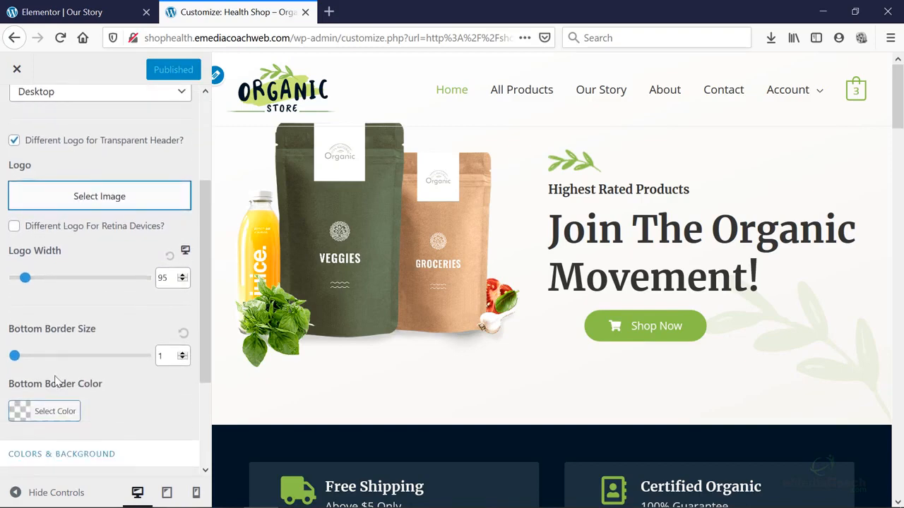
{"action": "scroll", "coordinate": [68, 386], "scroll_direction": "up", "scroll_amount": 4}
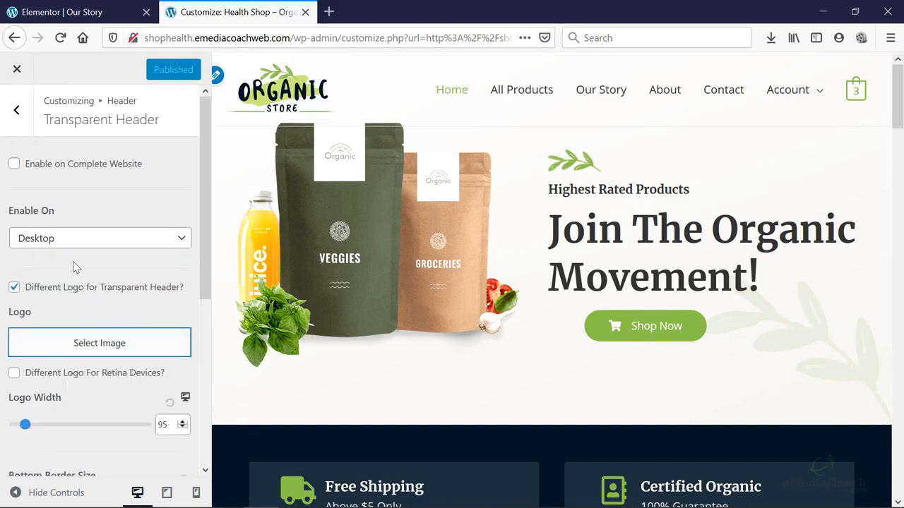
{"action": "left_click", "coordinate": [67, 237]}
{"action": "left_click", "coordinate": [67, 237]}
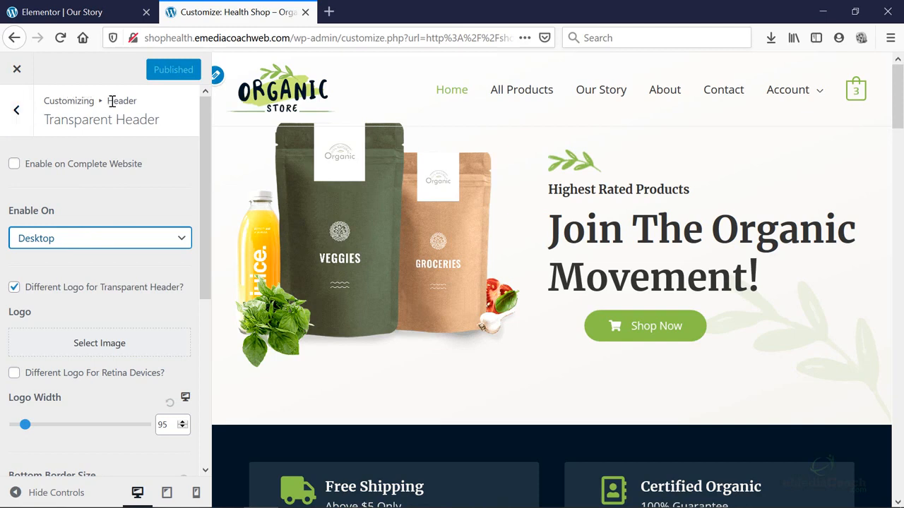
{"action": "left_click", "coordinate": [23, 126]}
{"action": "left_click", "coordinate": [26, 126]}
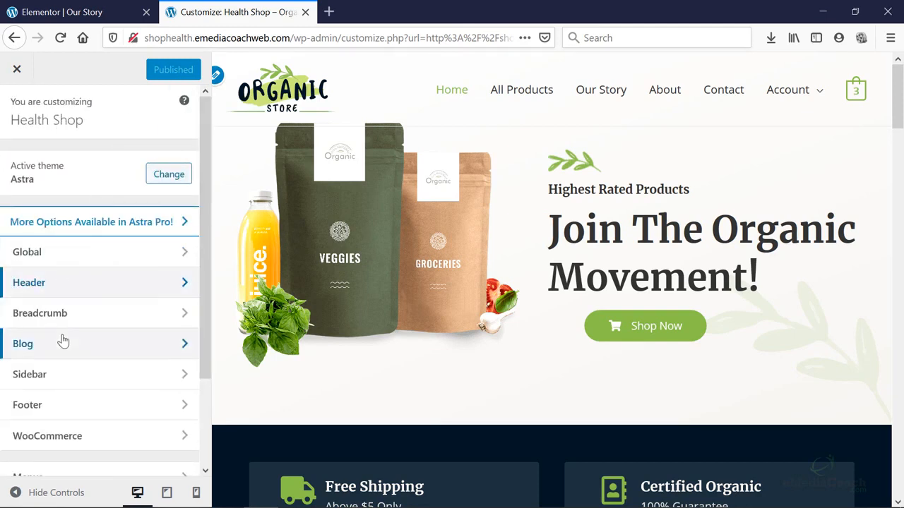
{"action": "left_click", "coordinate": [69, 291]}
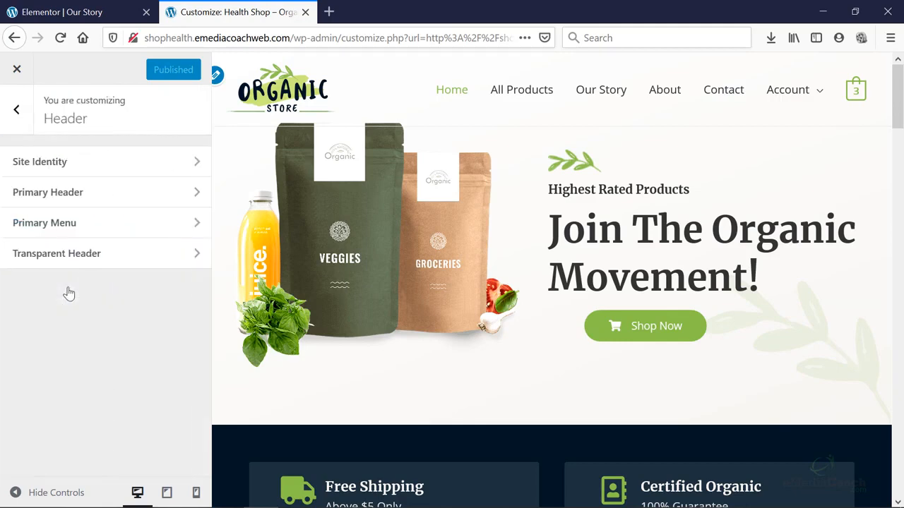
{"action": "left_click", "coordinate": [89, 254]}
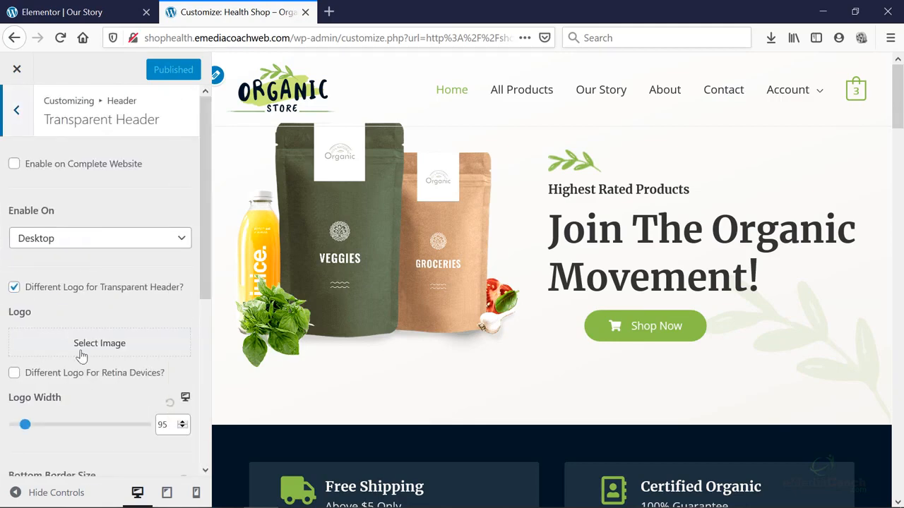
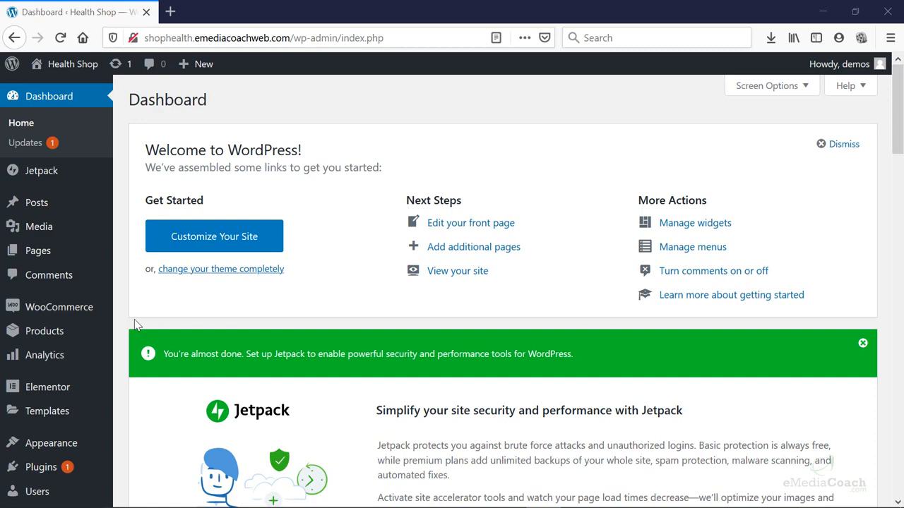
Search the plugin directory for stripe from the Add Plugins page.
{"action": "scroll", "coordinate": [134, 319], "scroll_direction": "down", "scroll_amount": 1}
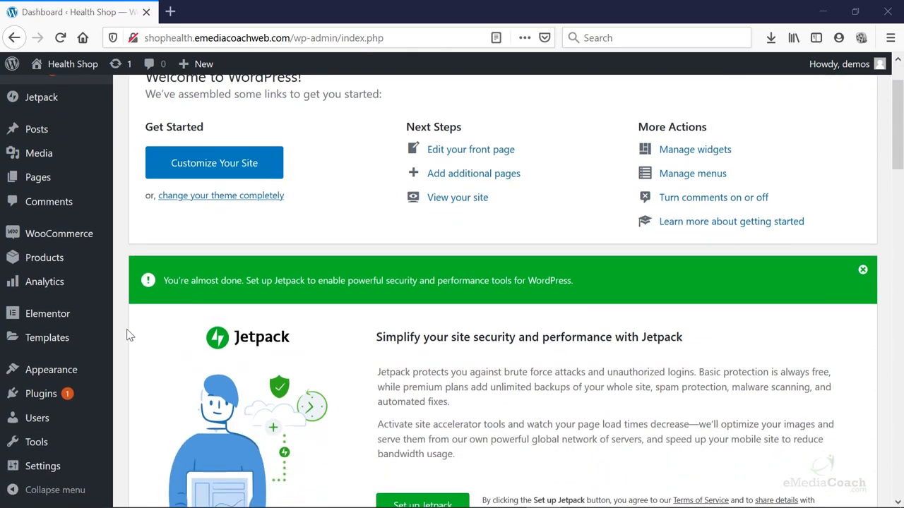
{"action": "scroll", "coordinate": [129, 335], "scroll_direction": "down", "scroll_amount": 1}
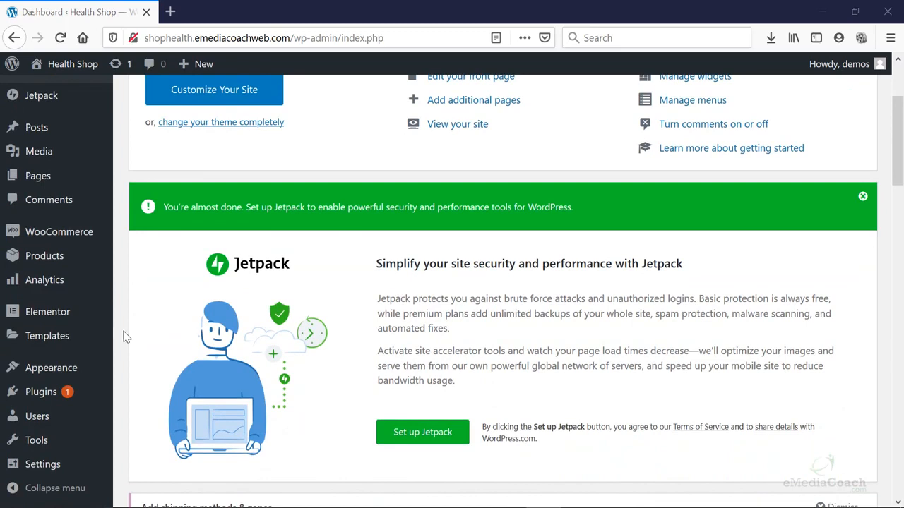
{"action": "mouse_move", "coordinate": [68, 391]}
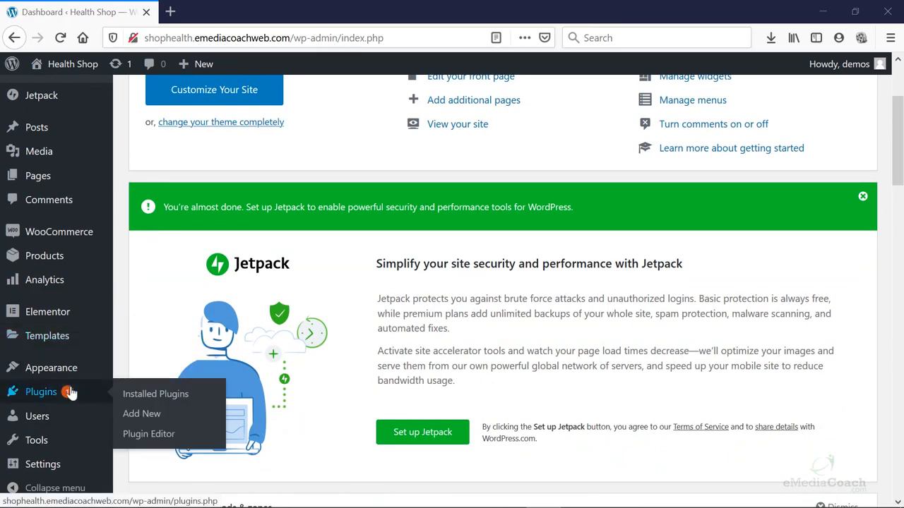
{"action": "left_click", "coordinate": [161, 423]}
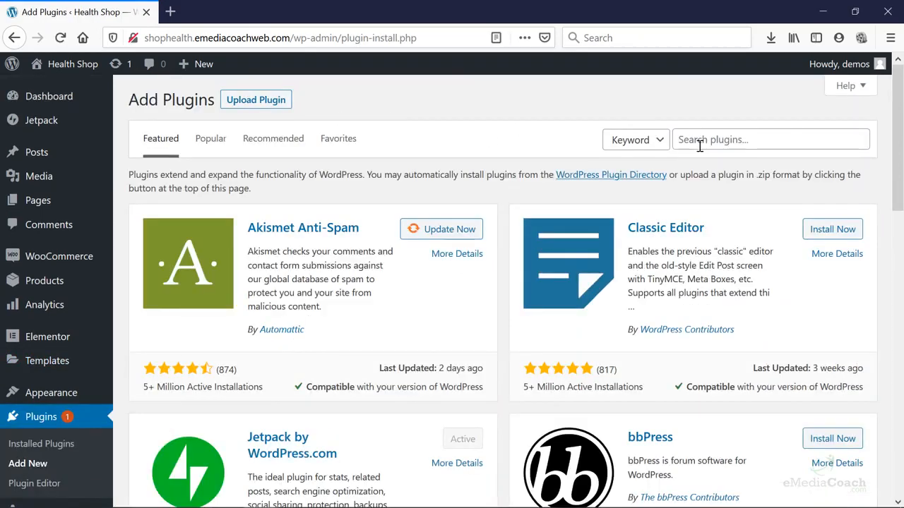
{"action": "left_click", "coordinate": [736, 145]}
{"action": "type", "text": "strioe"}
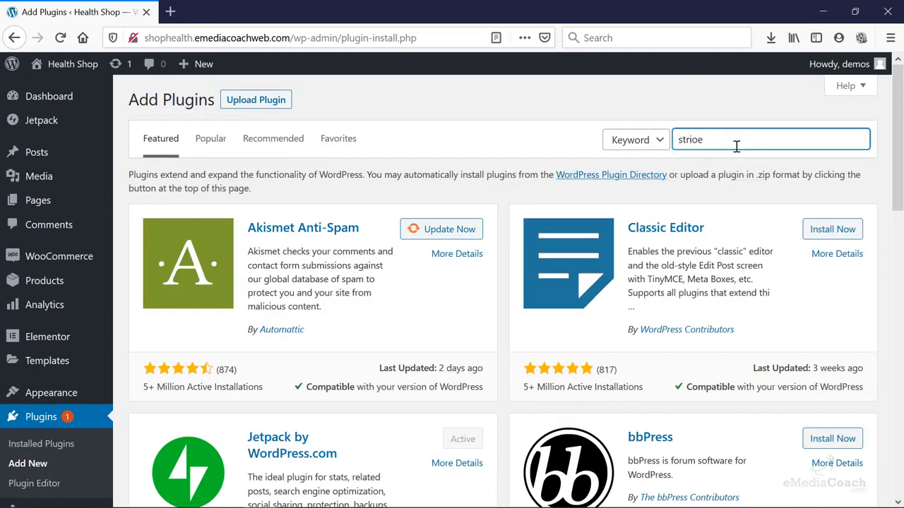
{"action": "key", "text": "BackSpace"}
{"action": "key", "text": "BackSpace"}
{"action": "type", "text": "pe"}
{"action": "key", "text": "Return"}
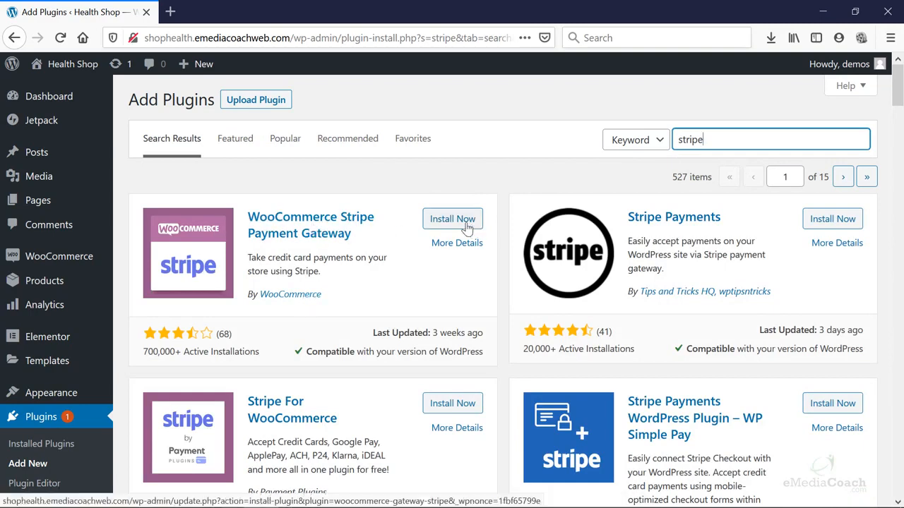
Install and activate the WooCommerce Stripe Payment Gateway plugin.
{"action": "left_click", "coordinate": [466, 227]}
{"action": "left_click", "coordinate": [466, 227]}
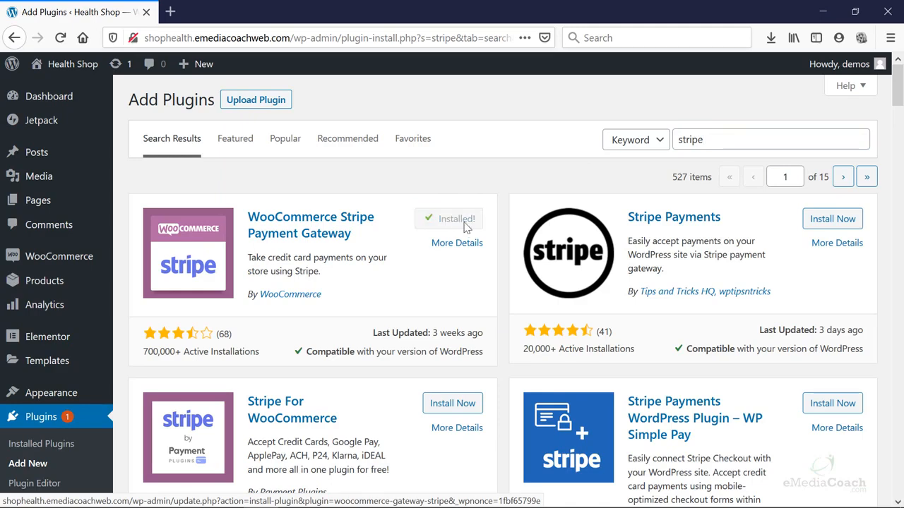
{"action": "left_click", "coordinate": [462, 228]}
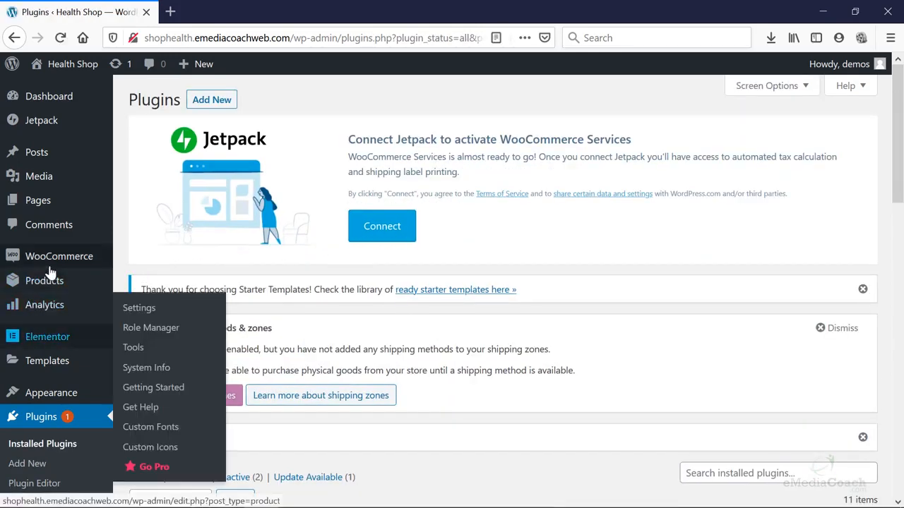
Enable the Stripe credit card payment method in WooCommerce payment settings and open its setup.
{"action": "mouse_move", "coordinate": [21, 263]}
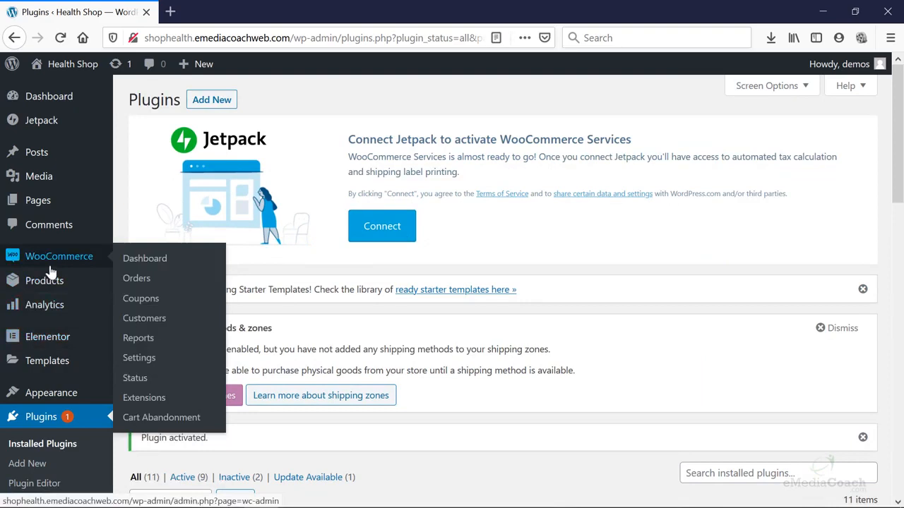
{"action": "left_click", "coordinate": [168, 364]}
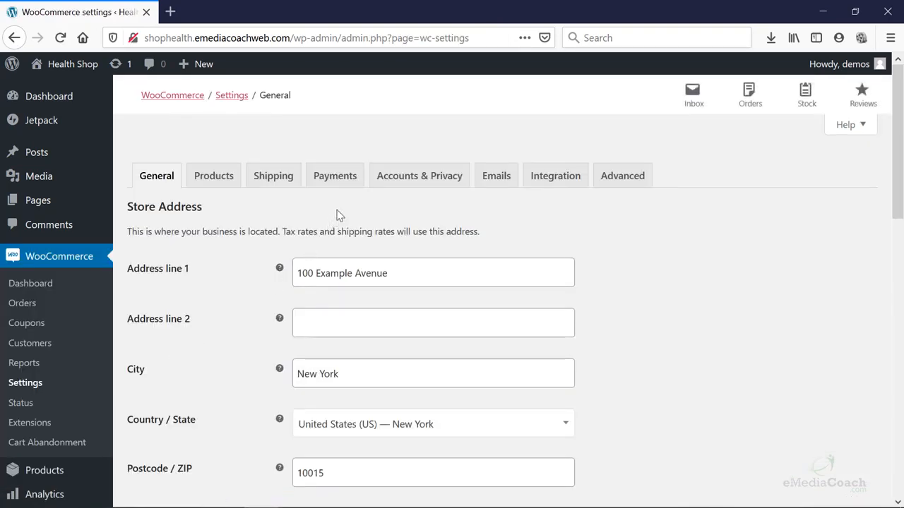
{"action": "left_click", "coordinate": [350, 187]}
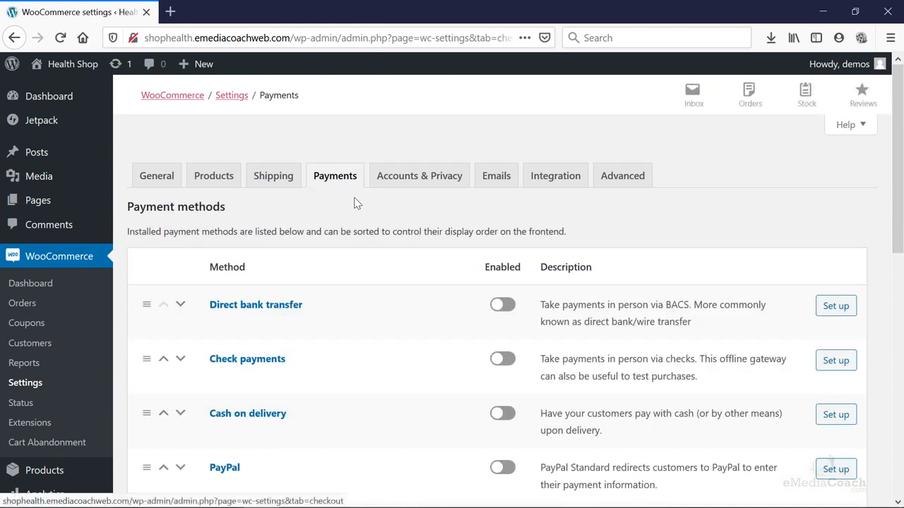
{"action": "scroll", "coordinate": [357, 204], "scroll_direction": "down", "scroll_amount": 3}
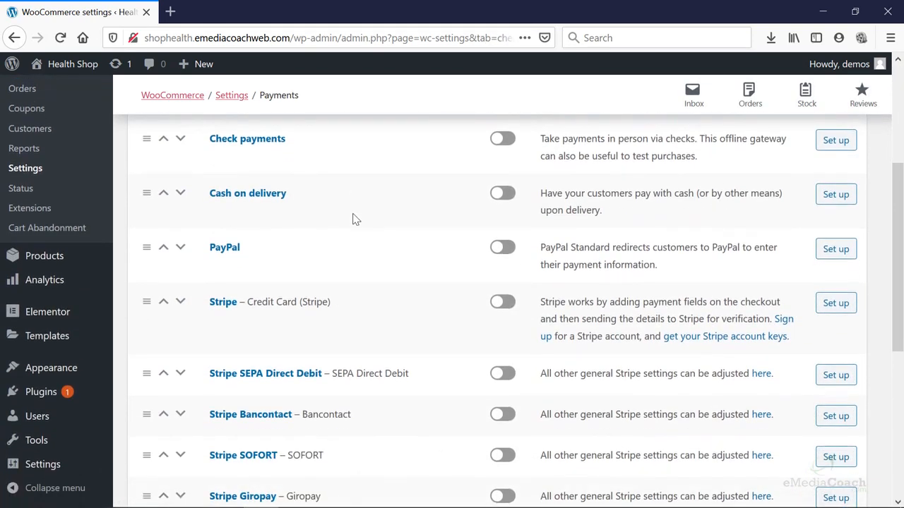
{"action": "scroll", "coordinate": [354, 219], "scroll_direction": "down", "scroll_amount": 1}
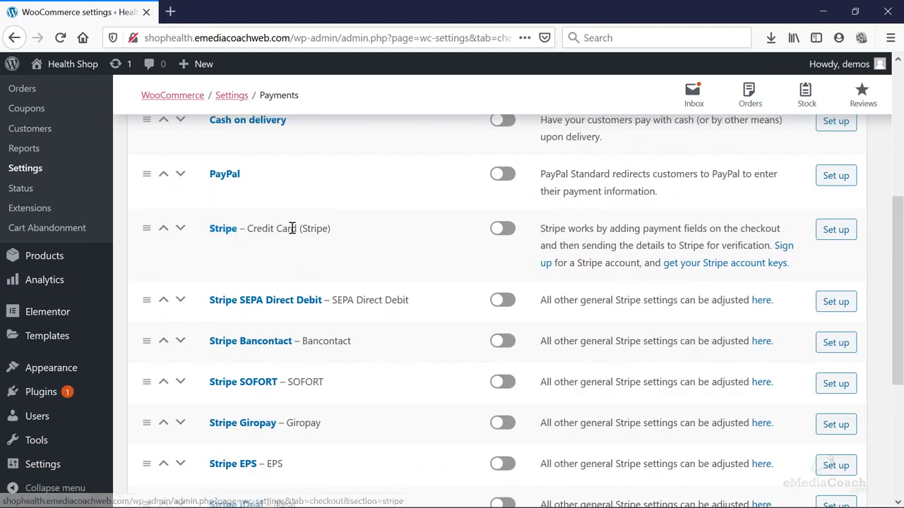
{"action": "left_click", "coordinate": [500, 235]}
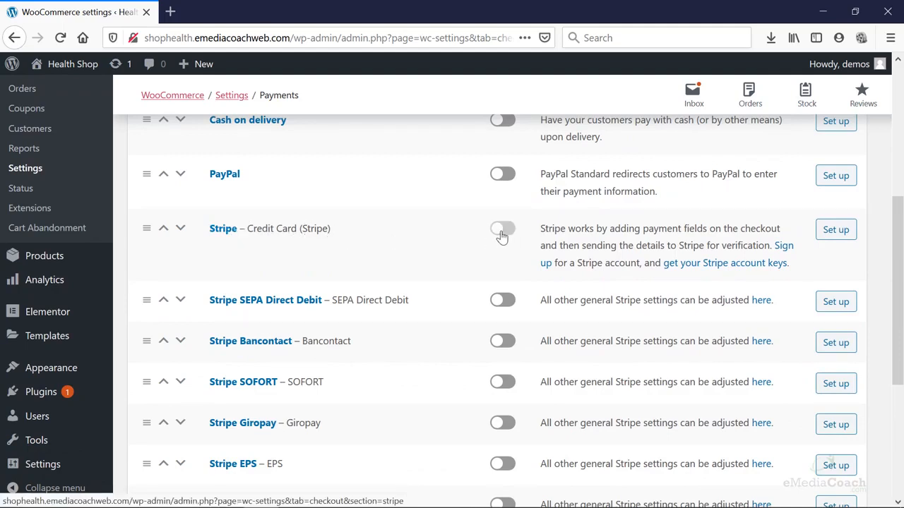
{"action": "left_click", "coordinate": [836, 231]}
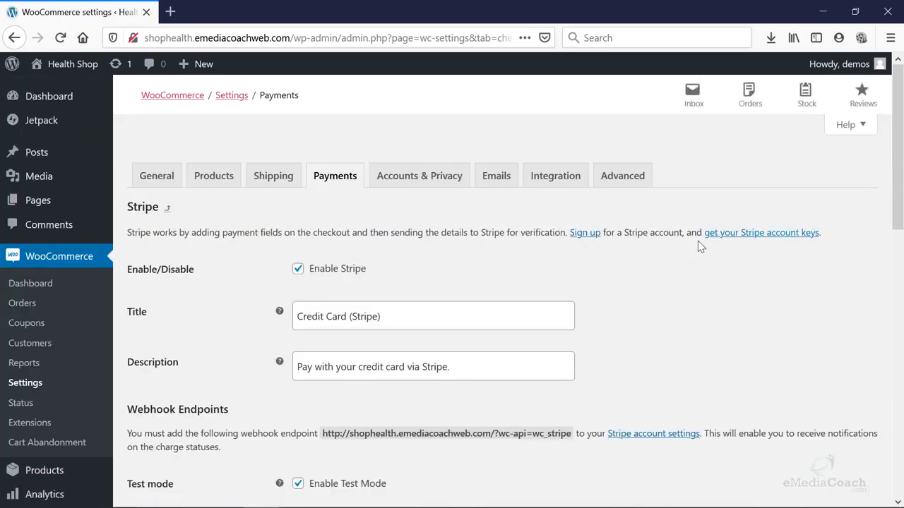
Open stripe.com in a new browser tab.
{"action": "scroll", "coordinate": [696, 238], "scroll_direction": "down", "scroll_amount": 10}
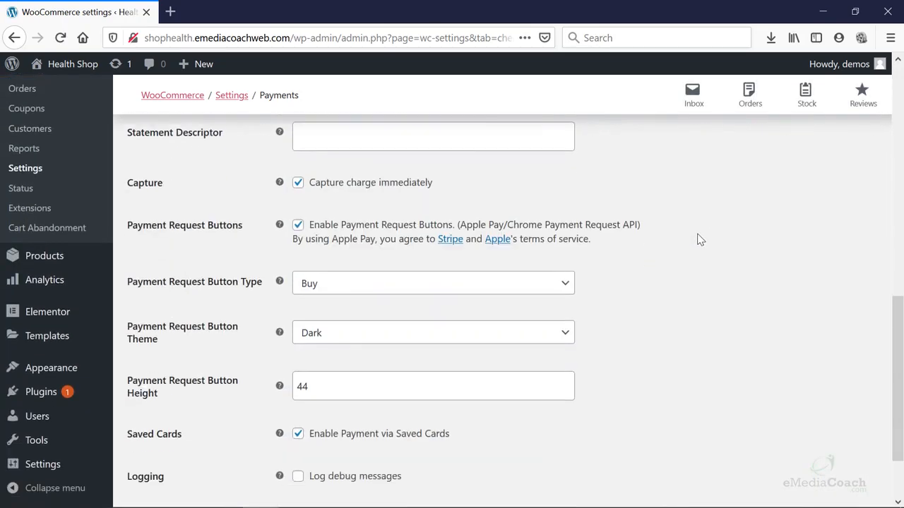
{"action": "scroll", "coordinate": [697, 238], "scroll_direction": "up", "scroll_amount": 10}
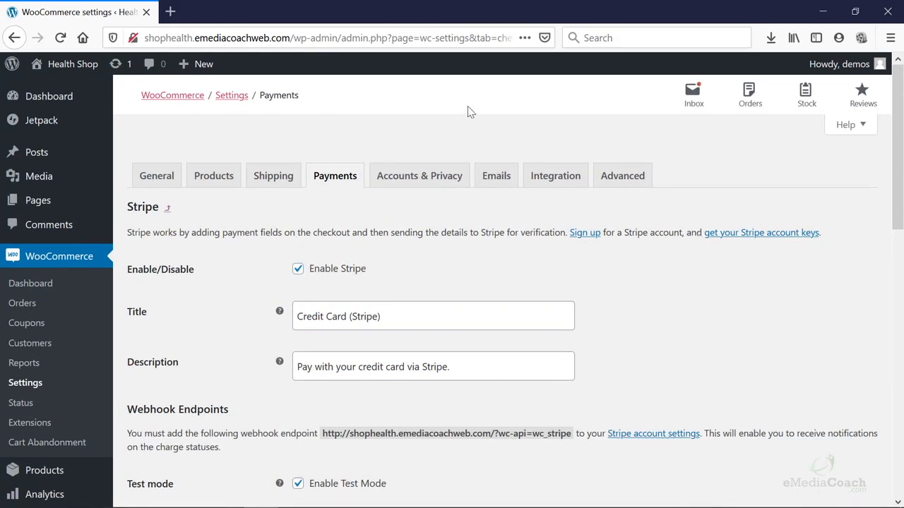
{"action": "left_click", "coordinate": [171, 12]}
{"action": "type", "text": "stripe.com"}
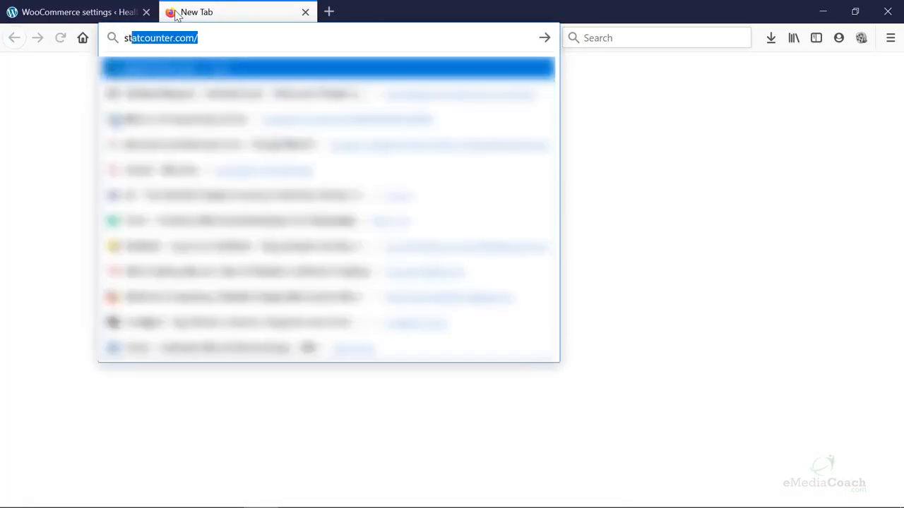
{"action": "key", "text": "Return"}
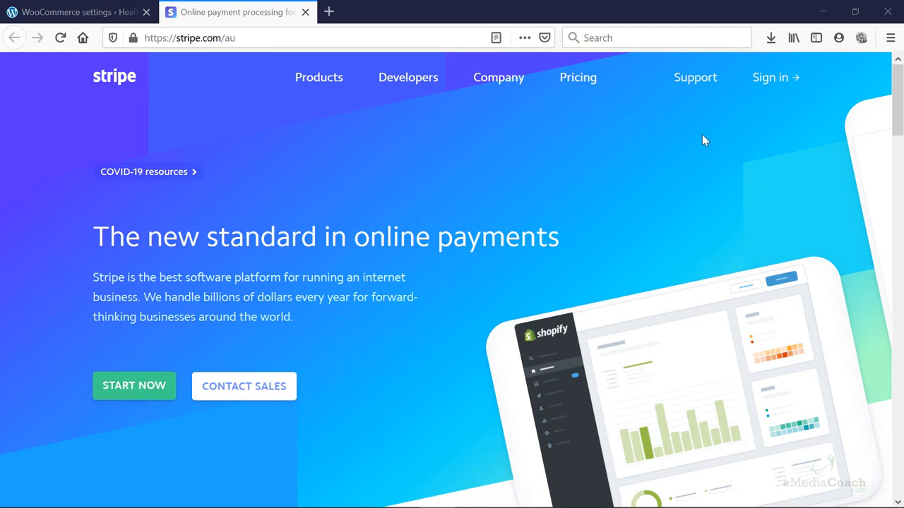
Sign in to Stripe with the account e-mail and password, skipping the e-mail verification.
{"action": "left_click", "coordinate": [780, 79]}
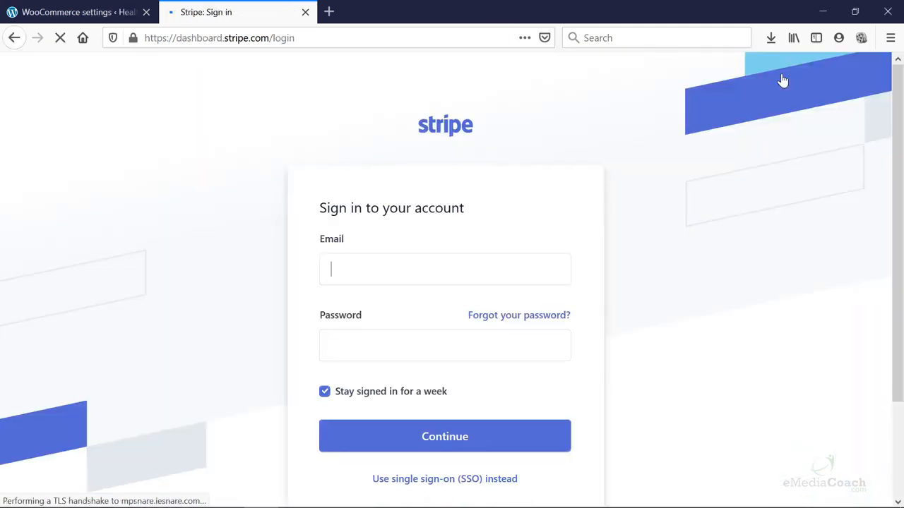
{"action": "left_click", "coordinate": [445, 349]}
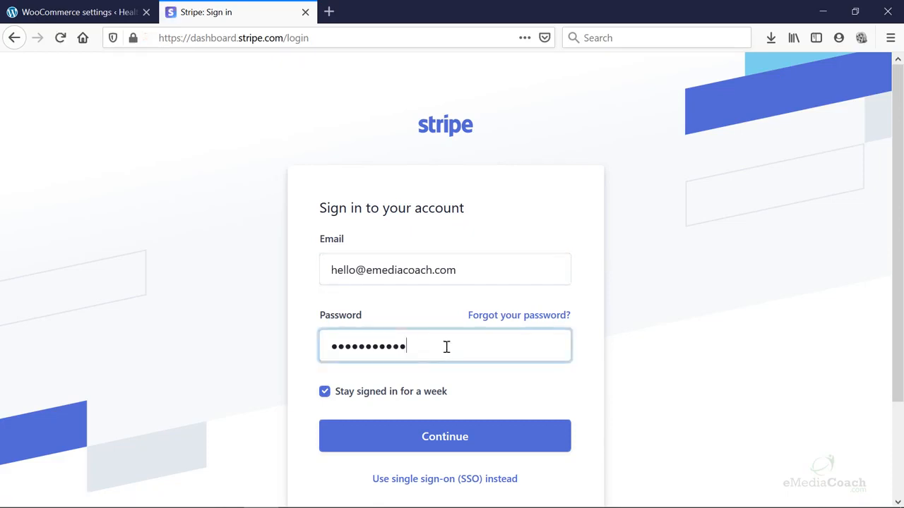
{"action": "double_click", "coordinate": [445, 348]}
{"action": "left_click", "coordinate": [448, 345]}
{"action": "left_click", "coordinate": [466, 438]}
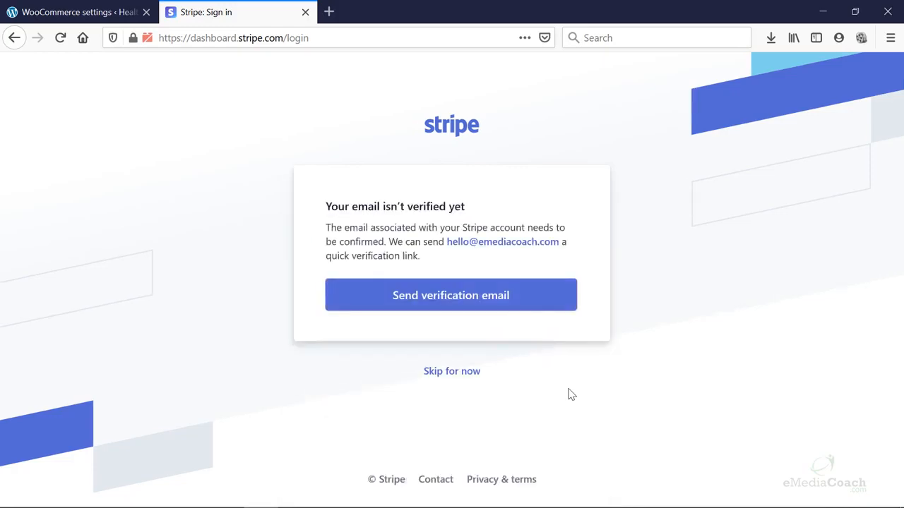
{"action": "left_click", "coordinate": [467, 374]}
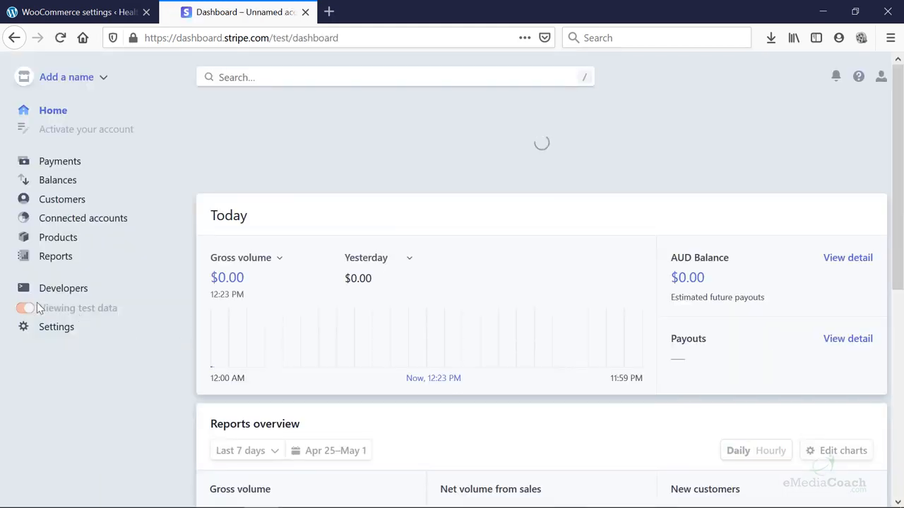
Open the test API keys page under Developers in the Stripe dashboard.
{"action": "mouse_move", "coordinate": [43, 310]}
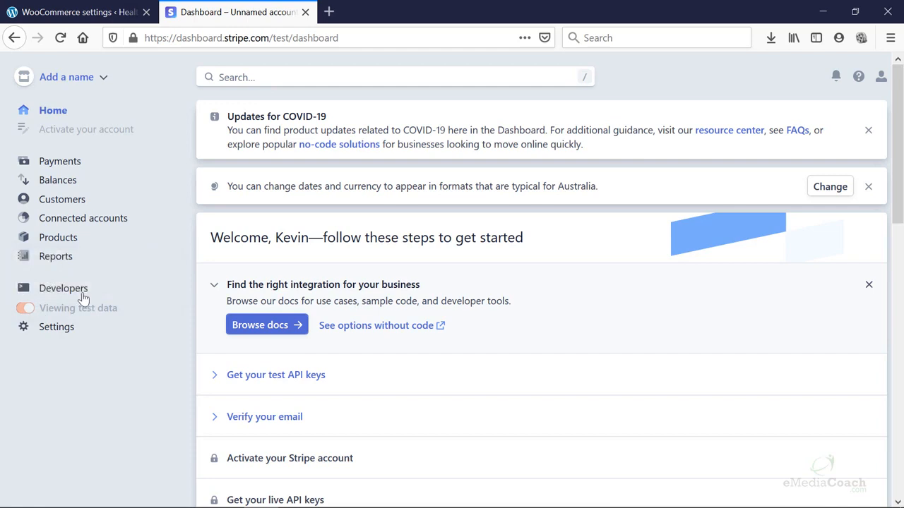
{"action": "left_click", "coordinate": [76, 296]}
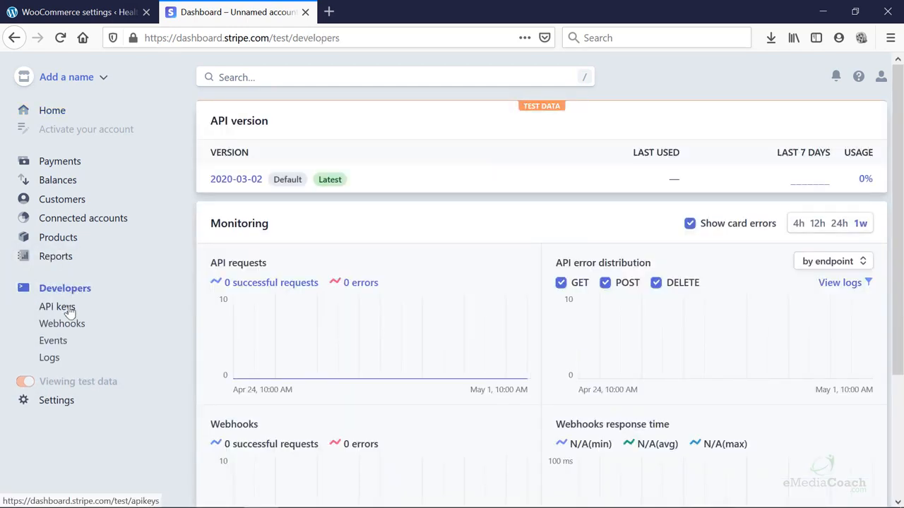
{"action": "left_click", "coordinate": [70, 309]}
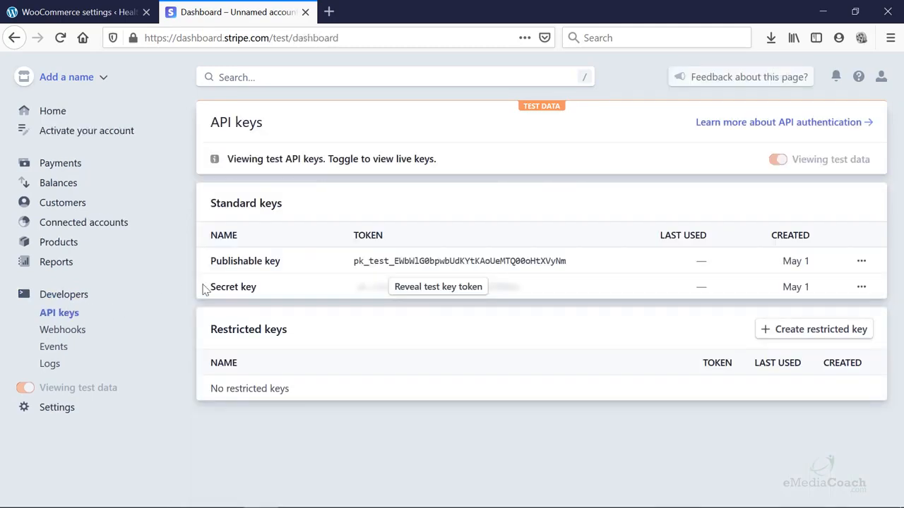
Shorten the Stripe payment method title to Credit Card.
{"action": "left_click", "coordinate": [104, 17]}
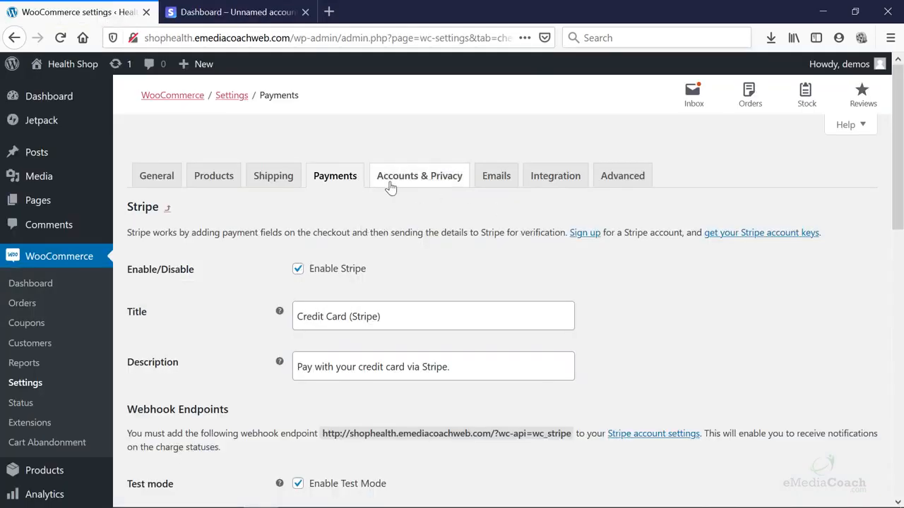
{"action": "scroll", "coordinate": [299, 155], "scroll_direction": "down", "scroll_amount": 2}
{"action": "scroll", "coordinate": [282, 167], "scroll_direction": "up", "scroll_amount": 1}
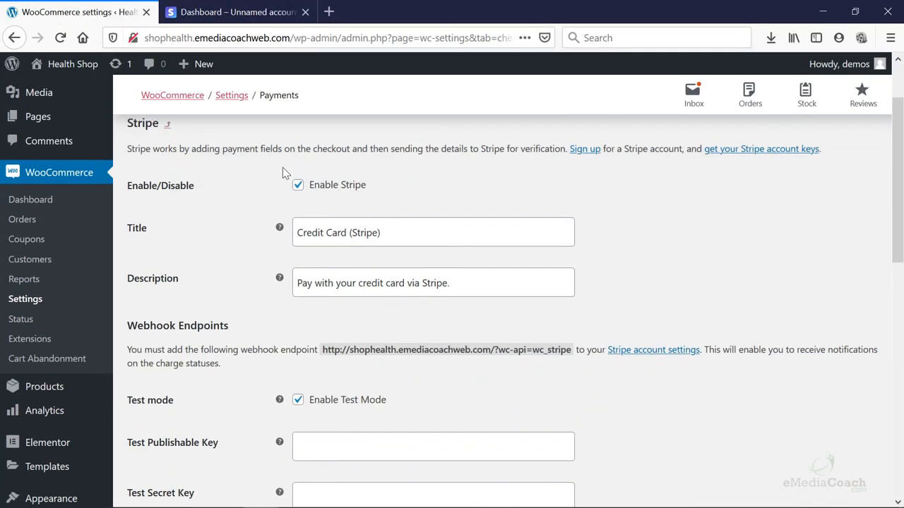
{"action": "left_click_drag", "start_coordinate": [394, 244], "coordinate": [349, 239]}
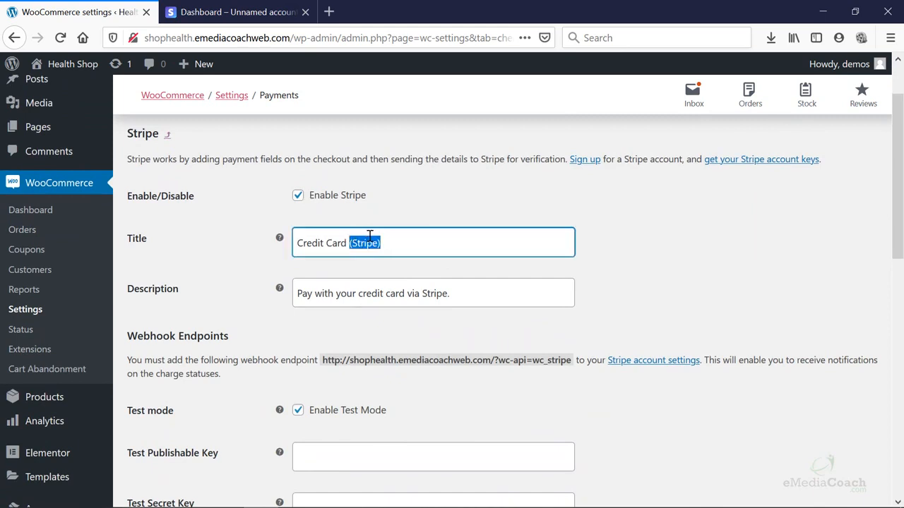
{"action": "key", "text": "BackSpace"}
{"action": "key", "text": "BackSpace"}
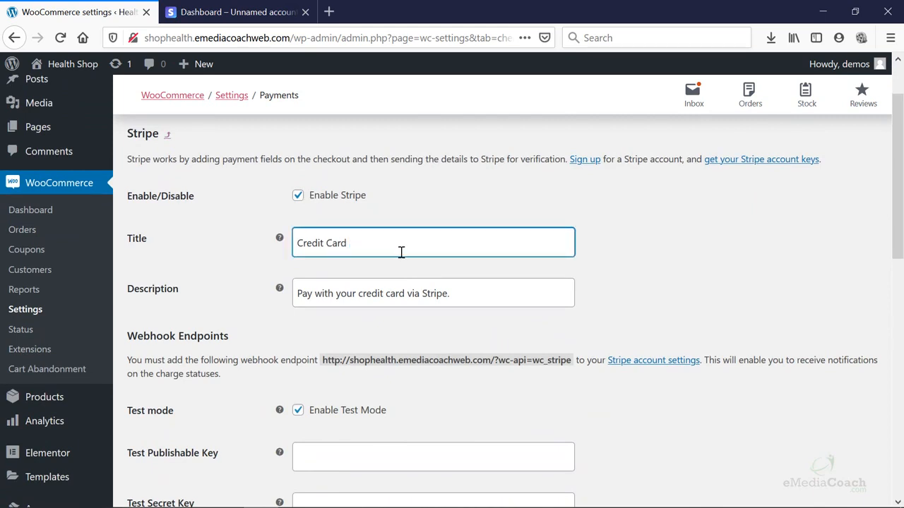
Change the Stripe payment description to Pay with your credit card.
{"action": "left_click", "coordinate": [474, 293]}
{"action": "left_click_drag", "start_coordinate": [473, 292], "coordinate": [408, 291]}
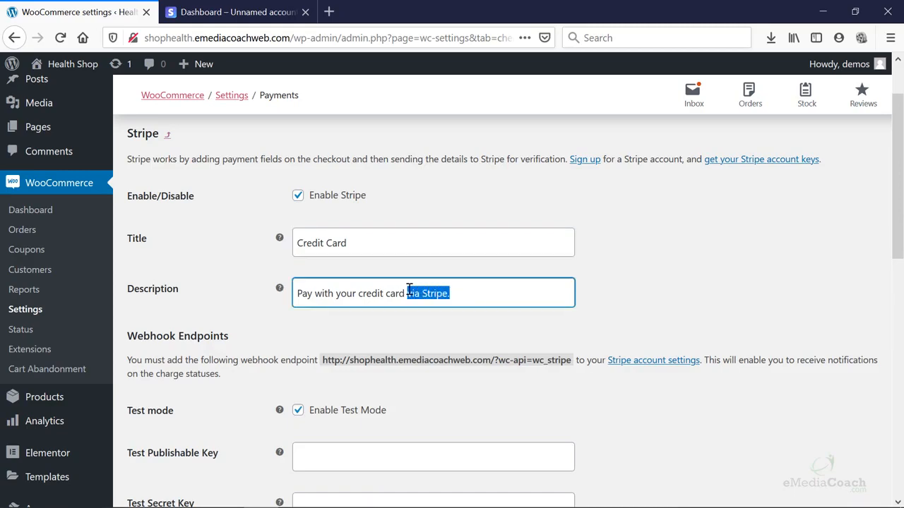
{"action": "key", "text": "BackSpace"}
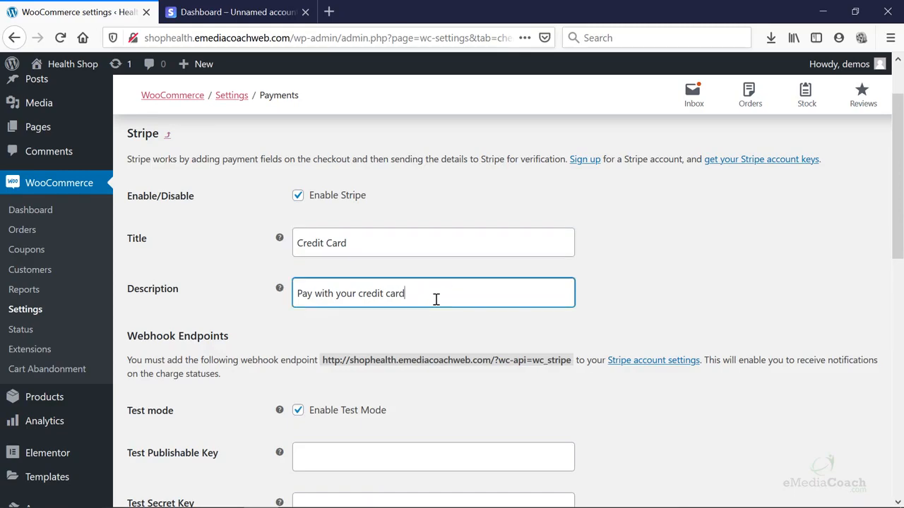
{"action": "scroll", "coordinate": [432, 297], "scroll_direction": "down", "scroll_amount": 3}
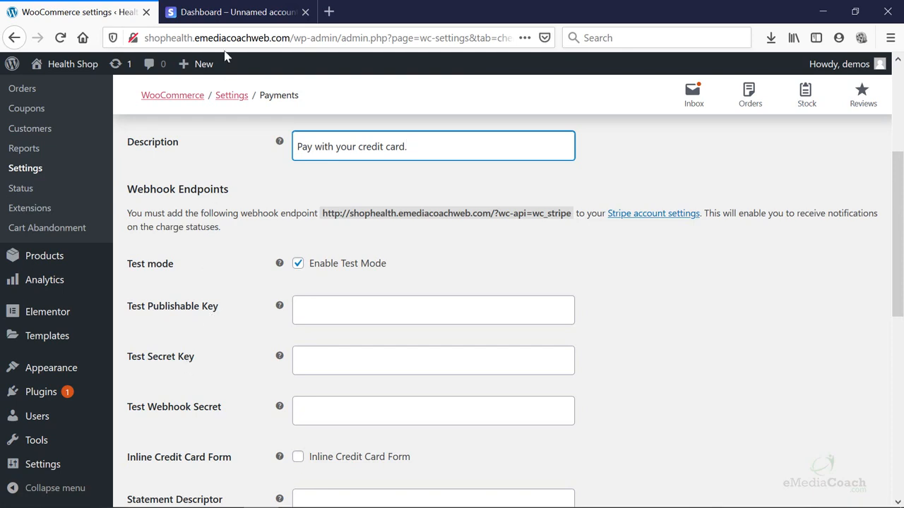
Copy the test publishable API key from the Stripe API keys page.
{"action": "left_click", "coordinate": [222, 21]}
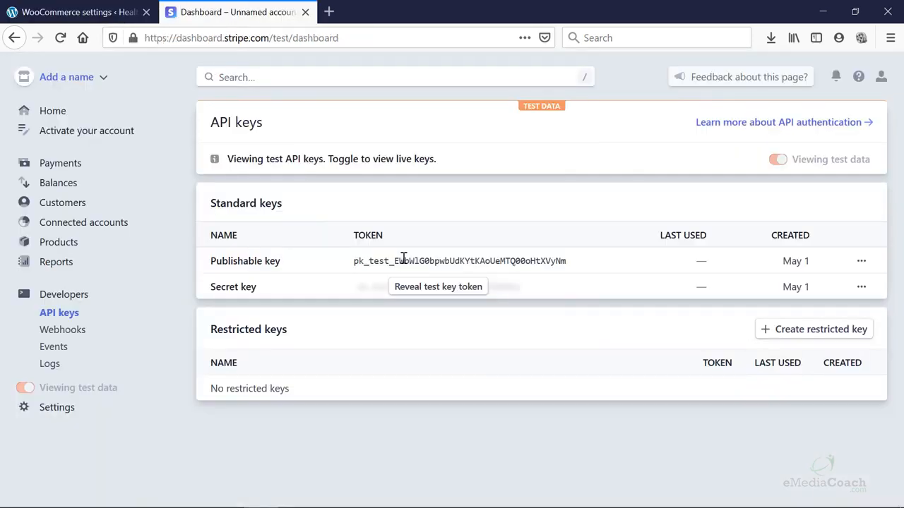
{"action": "left_click_drag", "start_coordinate": [570, 267], "coordinate": [353, 261]}
{"action": "right_click", "coordinate": [361, 262]}
{"action": "left_click", "coordinate": [390, 271]}
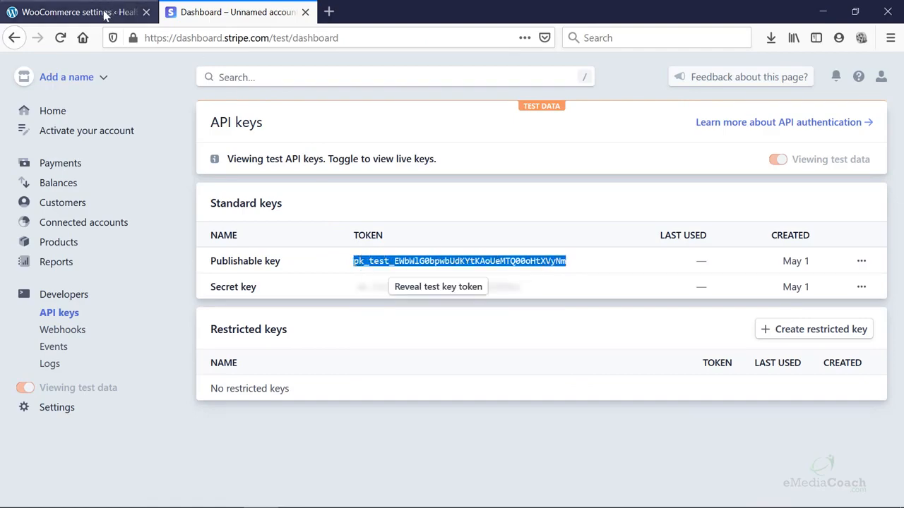
Paste the test publishable key into the Test Publishable Key field of the Stripe payment settings.
{"action": "left_click", "coordinate": [78, 12]}
{"action": "left_click", "coordinate": [327, 307]}
{"action": "right_click", "coordinate": [327, 309]}
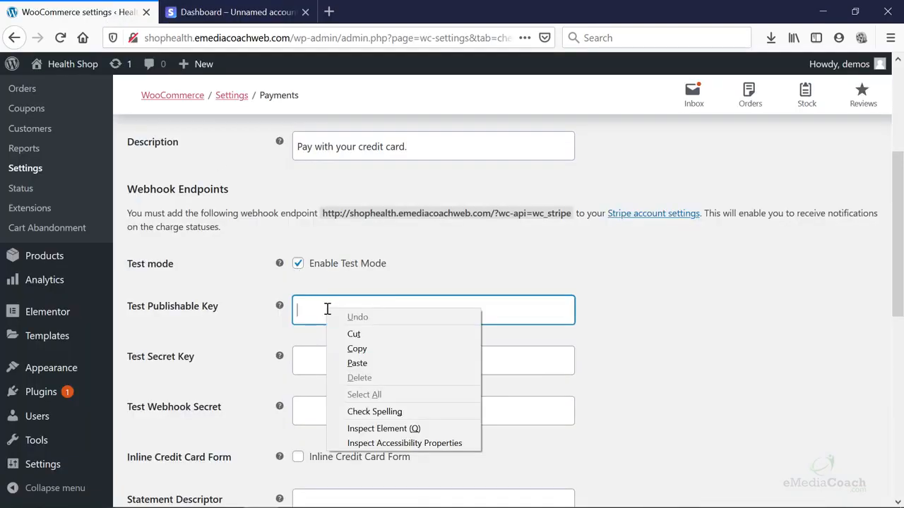
{"action": "left_click", "coordinate": [357, 363]}
Reveal the test secret key on the Stripe API keys page and copy it.
{"action": "left_click", "coordinate": [247, 12]}
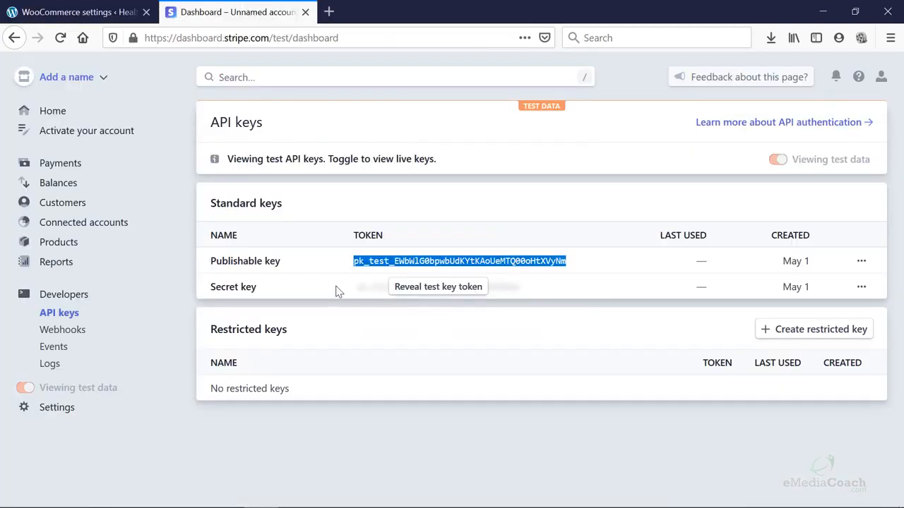
{"action": "left_click", "coordinate": [452, 287]}
{"action": "left_click_drag", "start_coordinate": [570, 287], "coordinate": [354, 287]}
{"action": "right_click", "coordinate": [364, 289]}
{"action": "left_click", "coordinate": [393, 298]}
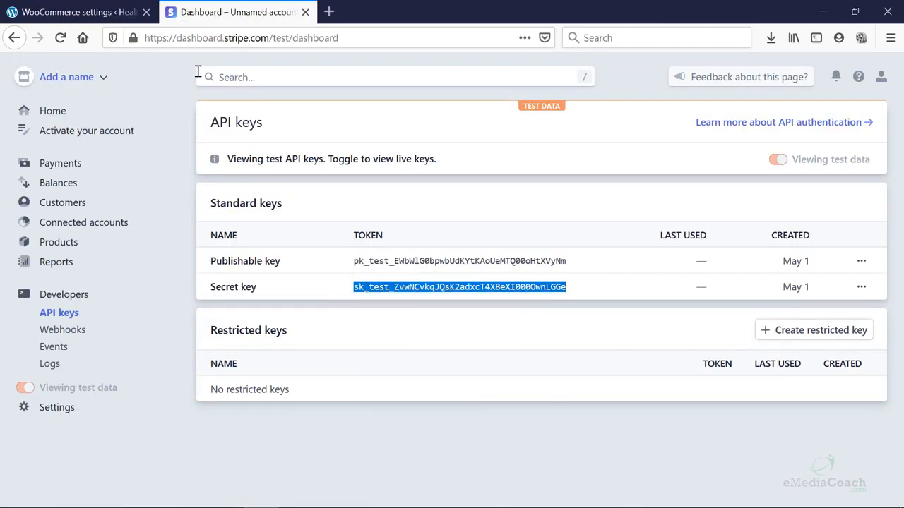
Paste the test secret key into the Test Secret Key field of the Stripe payment settings.
{"action": "left_click", "coordinate": [116, 12]}
{"action": "left_click", "coordinate": [346, 361]}
{"action": "right_click", "coordinate": [346, 361]}
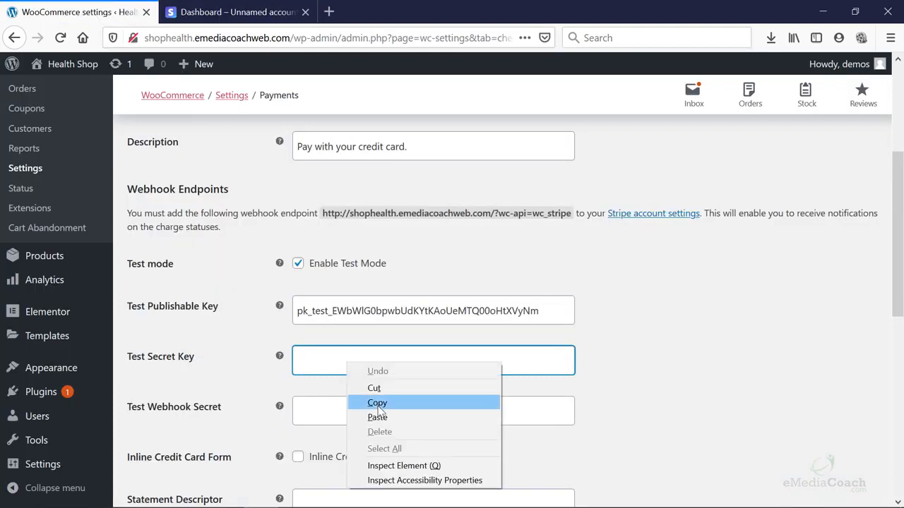
{"action": "left_click", "coordinate": [373, 415]}
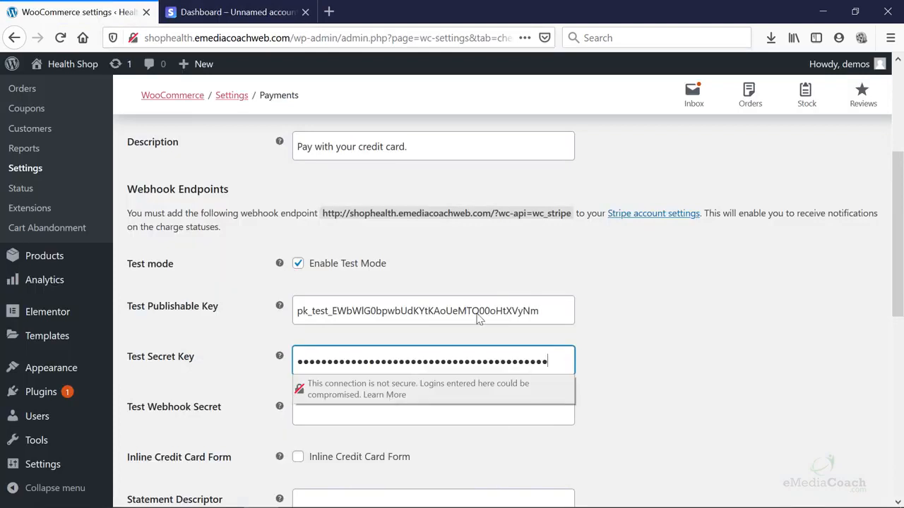
Save the Stripe payment settings.
{"action": "left_click", "coordinate": [597, 348]}
{"action": "scroll", "coordinate": [706, 330], "scroll_direction": "down", "scroll_amount": 2}
{"action": "scroll", "coordinate": [702, 318], "scroll_direction": "down", "scroll_amount": 2}
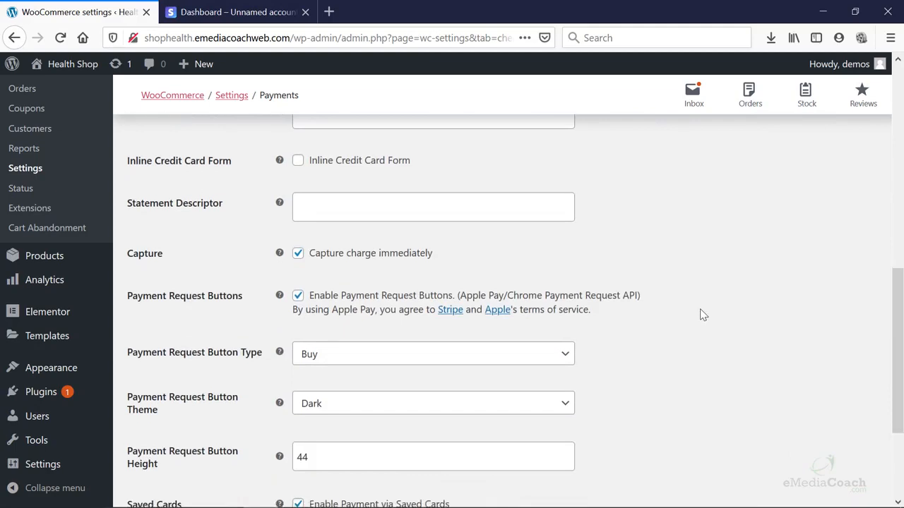
{"action": "scroll", "coordinate": [702, 313], "scroll_direction": "down", "scroll_amount": 2}
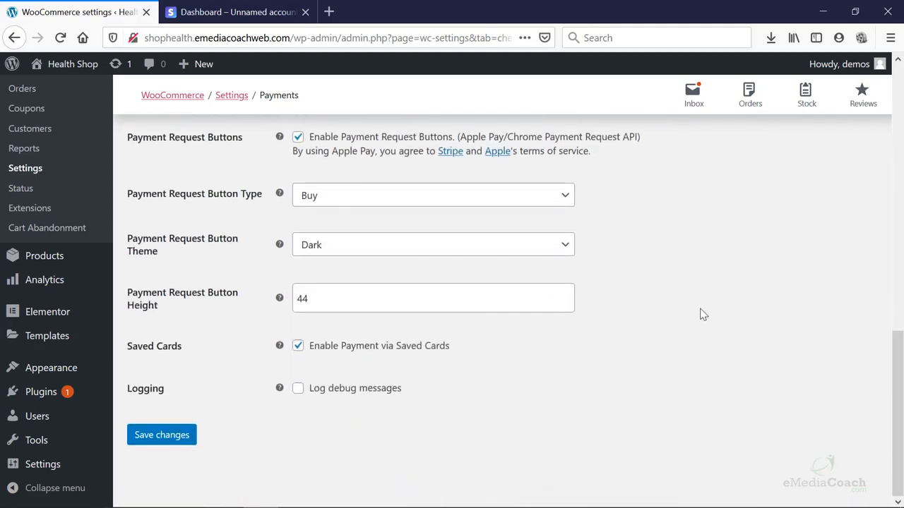
{"action": "left_click", "coordinate": [181, 443]}
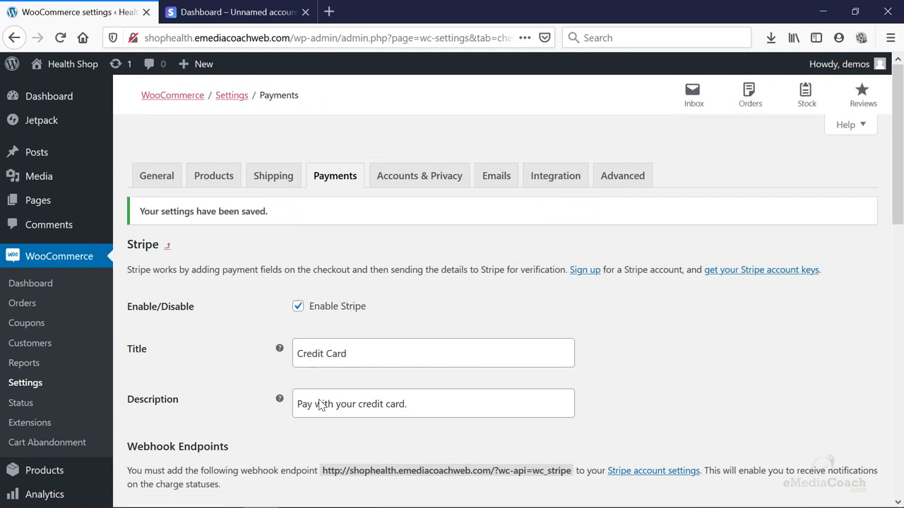
{"action": "left_click", "coordinate": [258, 12]}
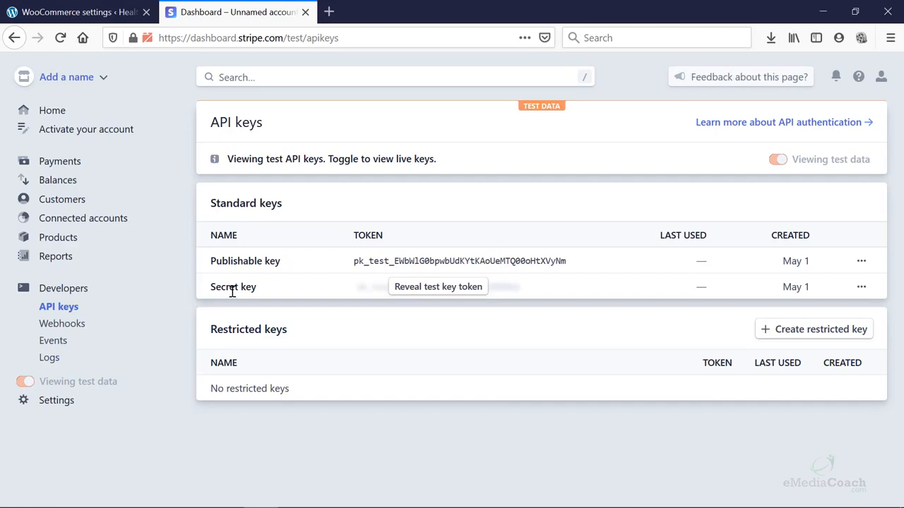
{"action": "left_click", "coordinate": [48, 7]}
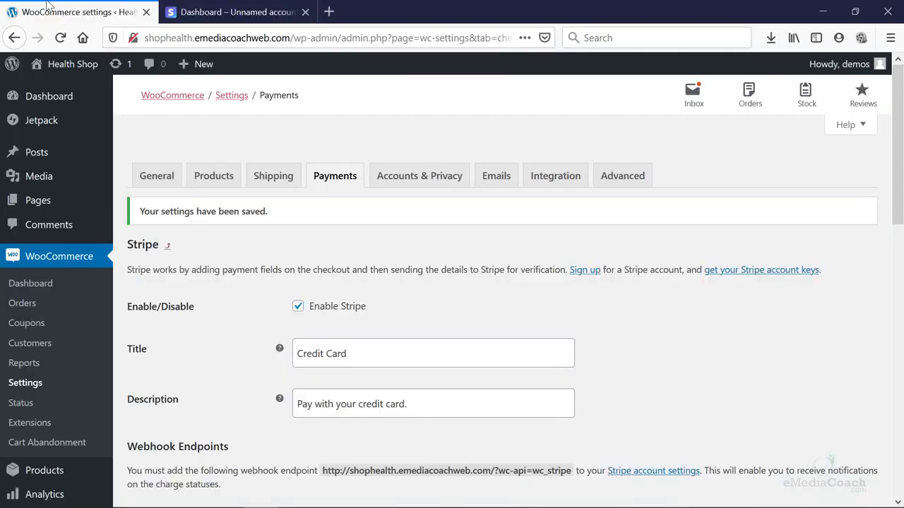
{"action": "scroll", "coordinate": [446, 238], "scroll_direction": "down", "scroll_amount": 10}
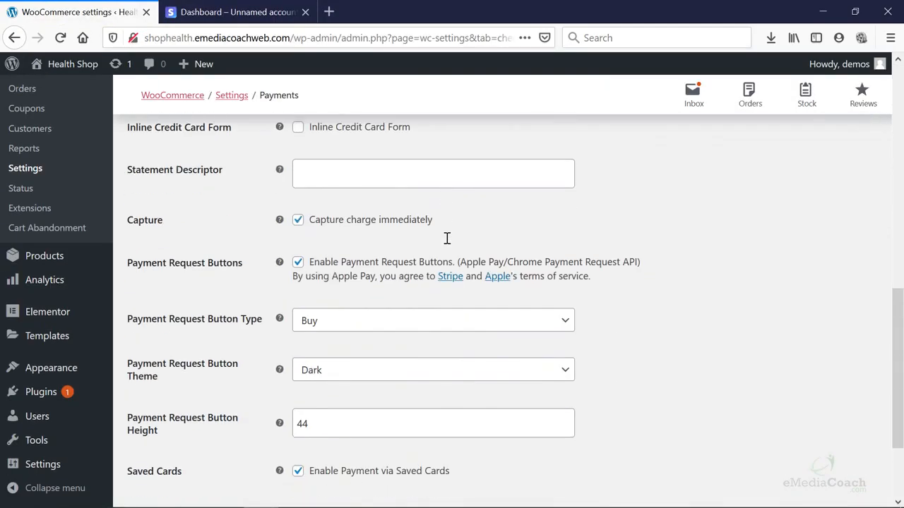
{"action": "scroll", "coordinate": [447, 238], "scroll_direction": "up", "scroll_amount": 8}
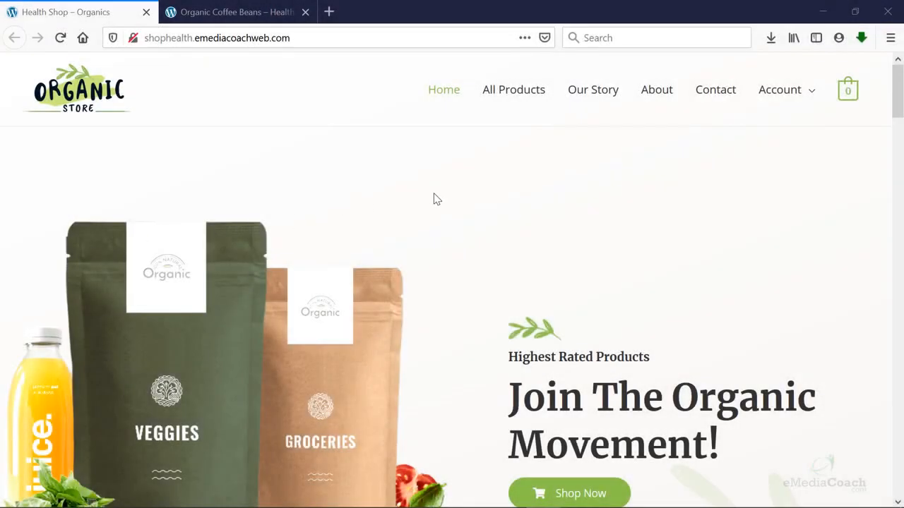
{"action": "scroll", "coordinate": [435, 198], "scroll_direction": "down", "scroll_amount": 2}
{"action": "scroll", "coordinate": [435, 199], "scroll_direction": "down", "scroll_amount": 1}
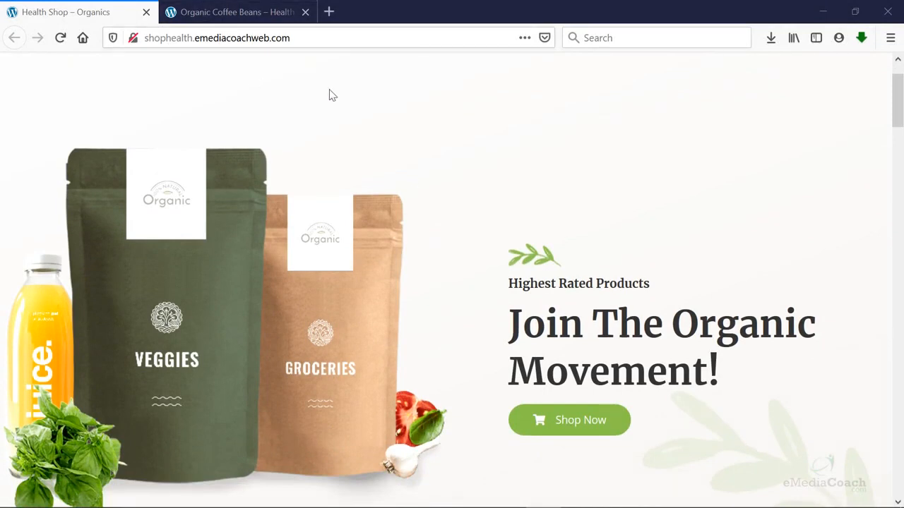
{"action": "scroll", "coordinate": [329, 93], "scroll_direction": "up", "scroll_amount": 2}
Examine the Organic Coffee Beans product page in the browser's responsive mobile view and back in desktop view.
{"action": "left_click", "coordinate": [270, 13]}
{"action": "scroll", "coordinate": [448, 235], "scroll_direction": "down", "scroll_amount": 5}
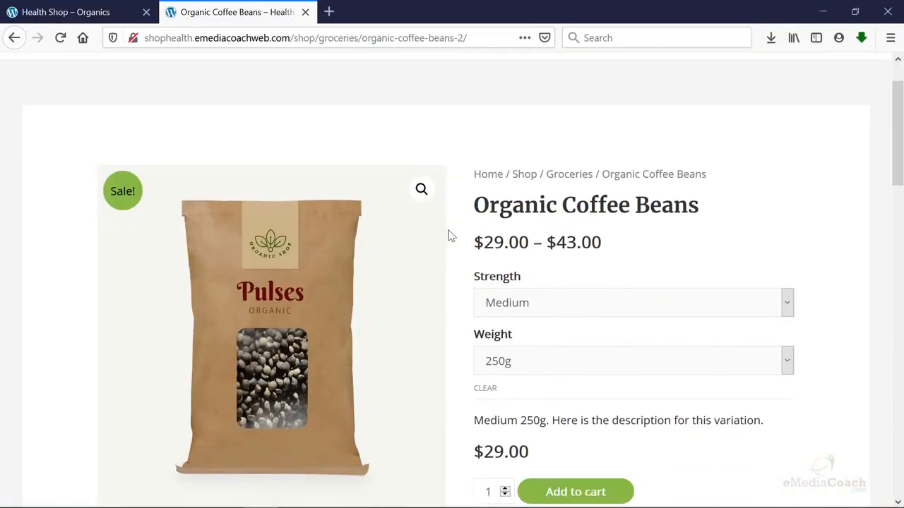
{"action": "scroll", "coordinate": [447, 233], "scroll_direction": "down", "scroll_amount": 1}
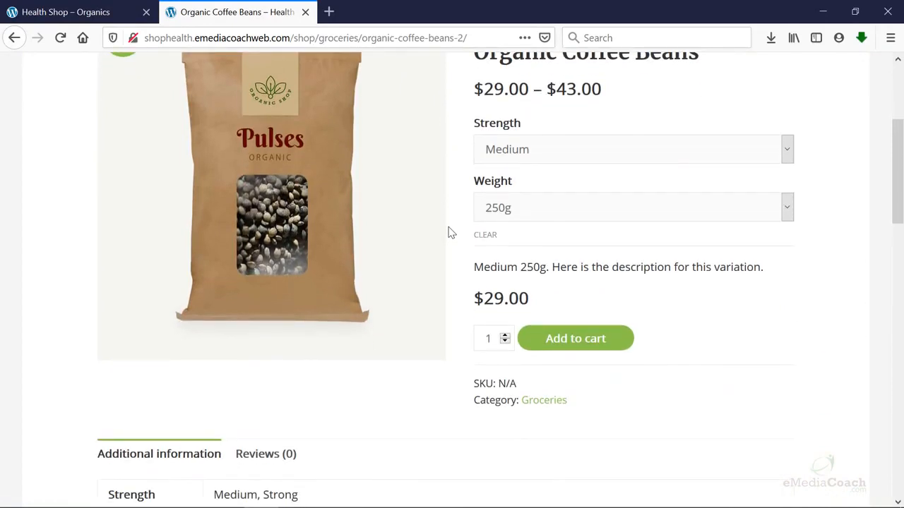
{"action": "key", "text": "ctrl+shift+m"}
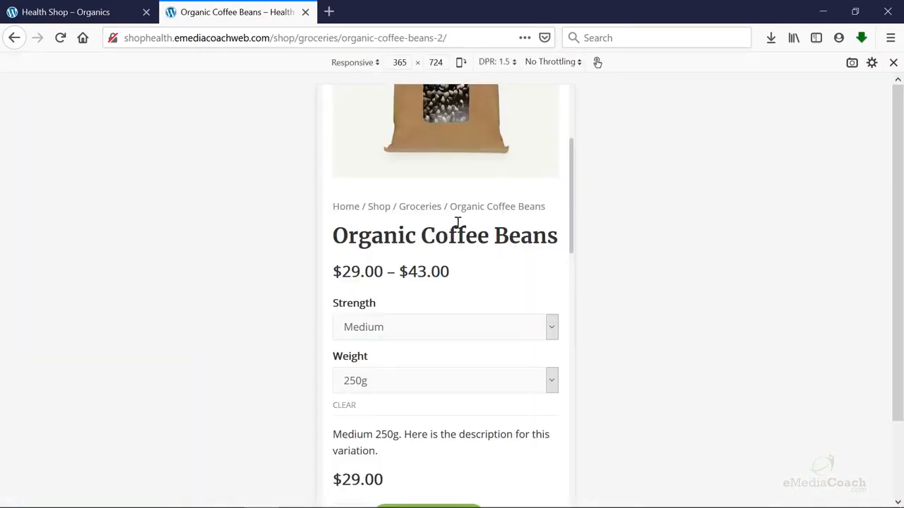
{"action": "scroll", "coordinate": [466, 215], "scroll_direction": "down", "scroll_amount": 10}
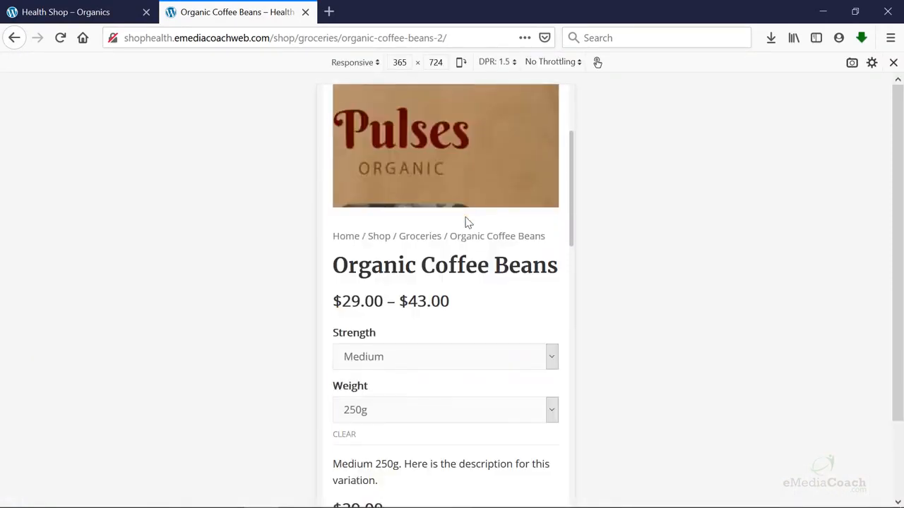
{"action": "scroll", "coordinate": [466, 222], "scroll_direction": "down", "scroll_amount": 8}
{"action": "scroll", "coordinate": [466, 222], "scroll_direction": "down", "scroll_amount": 8}
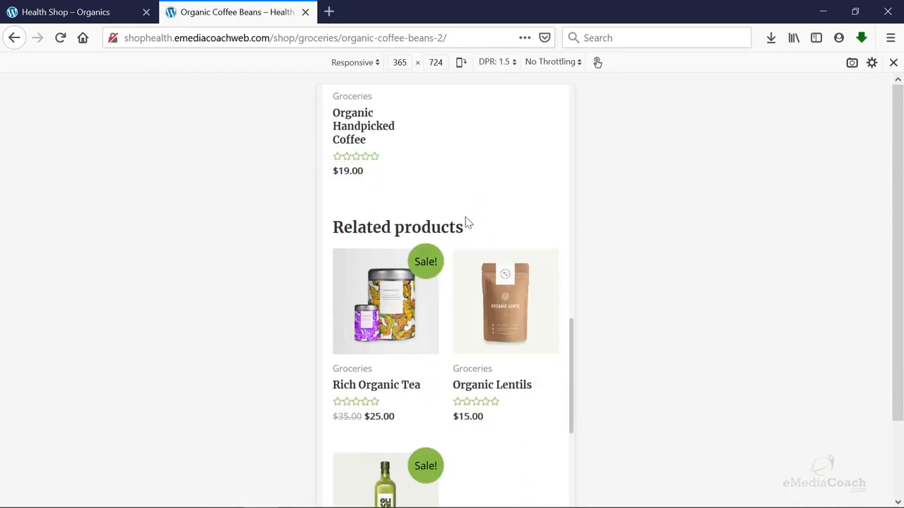
{"action": "scroll", "coordinate": [465, 223], "scroll_direction": "up", "scroll_amount": 2}
{"action": "scroll", "coordinate": [466, 223], "scroll_direction": "up", "scroll_amount": 20}
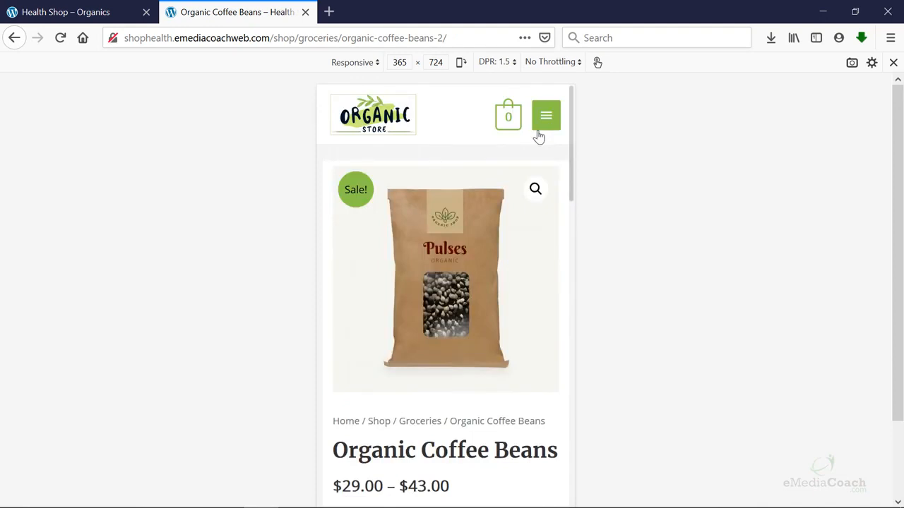
{"action": "key", "text": "ctrl+shift+m"}
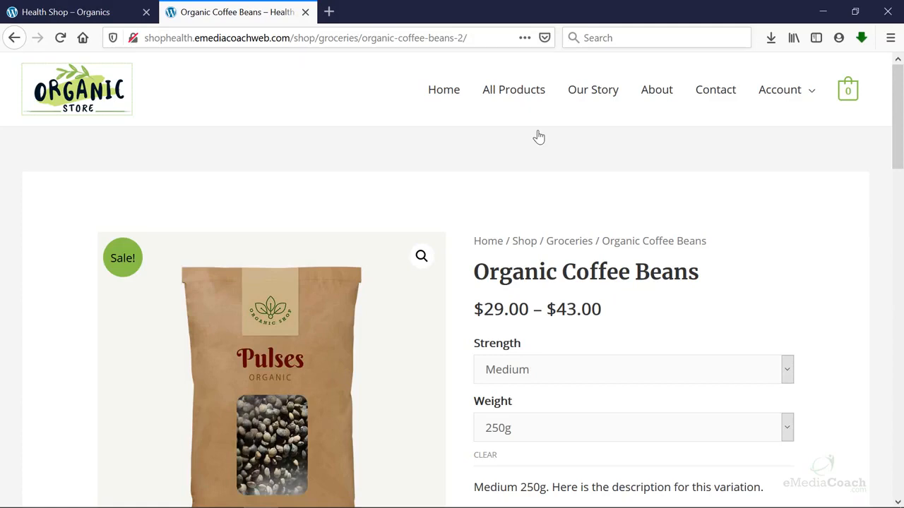
{"action": "scroll", "coordinate": [824, 176], "scroll_direction": "down", "scroll_amount": 2}
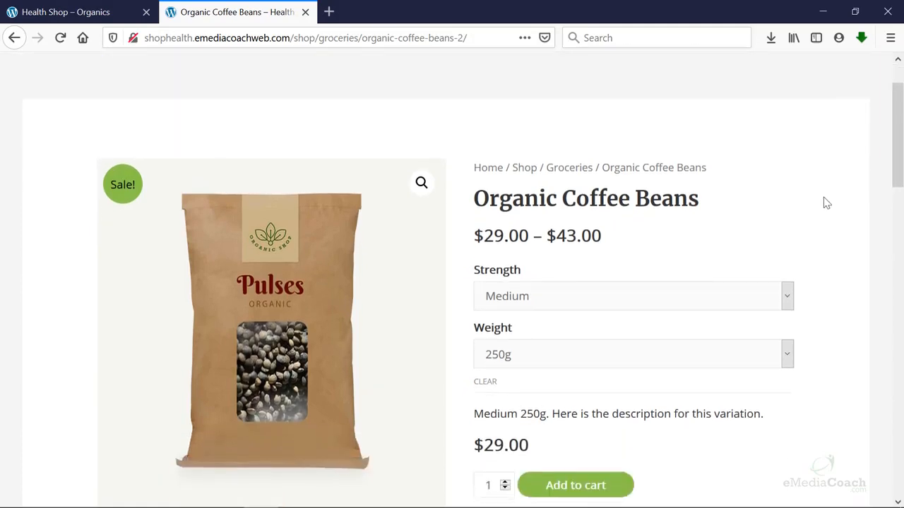
Add the Organic Coffee Beans, Medium 250g, to the cart and open the cart.
{"action": "left_click", "coordinate": [578, 483]}
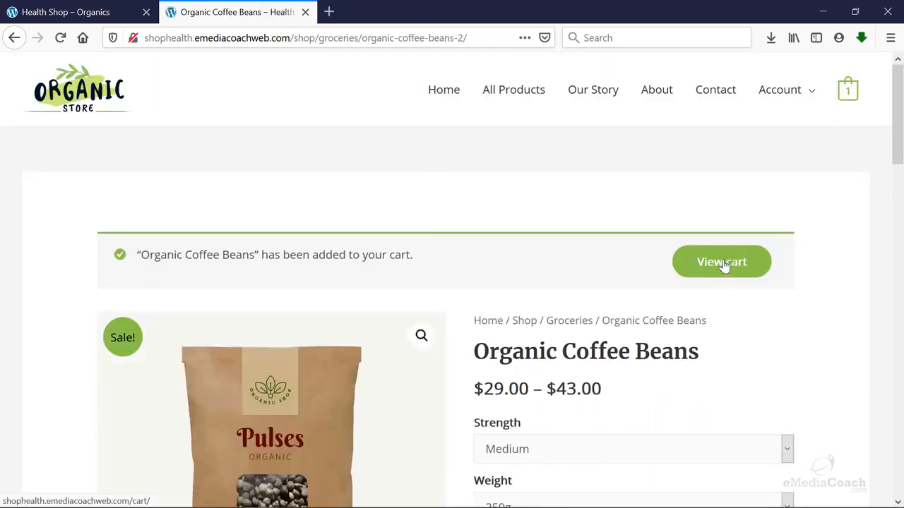
{"action": "left_click", "coordinate": [733, 268]}
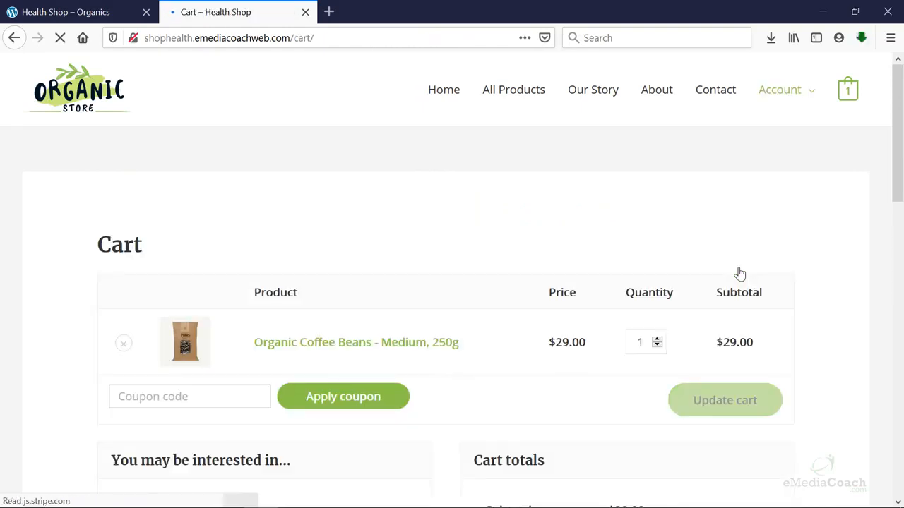
Proceed from the cart to the checkout page.
{"action": "scroll", "coordinate": [727, 300], "scroll_direction": "down", "scroll_amount": 5}
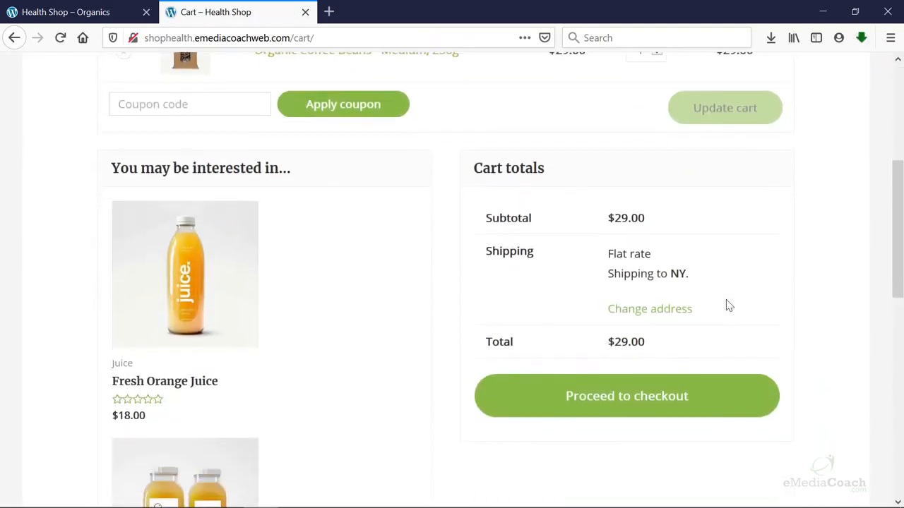
{"action": "scroll", "coordinate": [729, 305], "scroll_direction": "down", "scroll_amount": 1}
{"action": "left_click", "coordinate": [718, 314]}
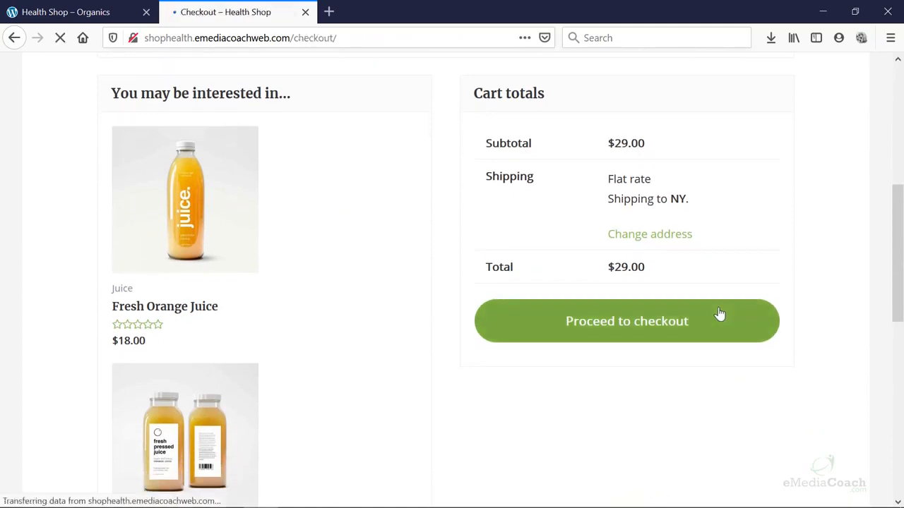
{"action": "scroll", "coordinate": [721, 313], "scroll_direction": "down", "scroll_amount": 1}
{"action": "scroll", "coordinate": [721, 312], "scroll_direction": "down", "scroll_amount": 5}
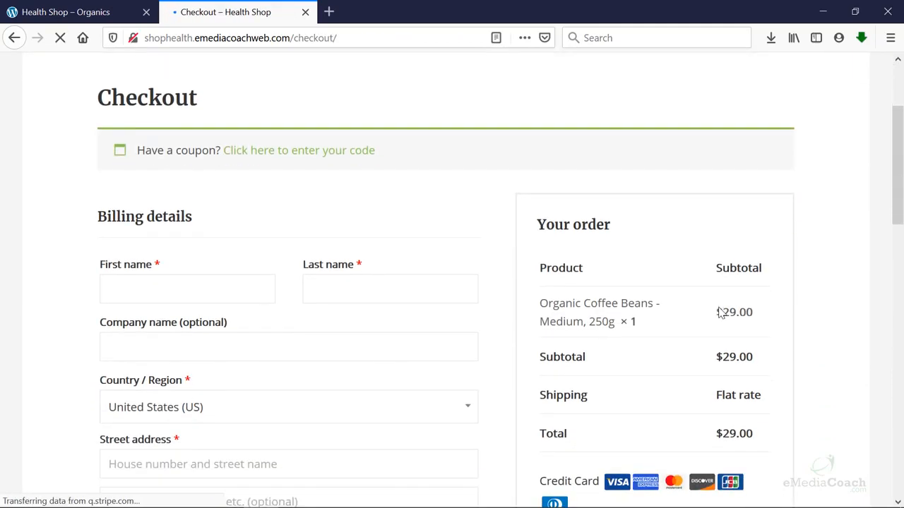